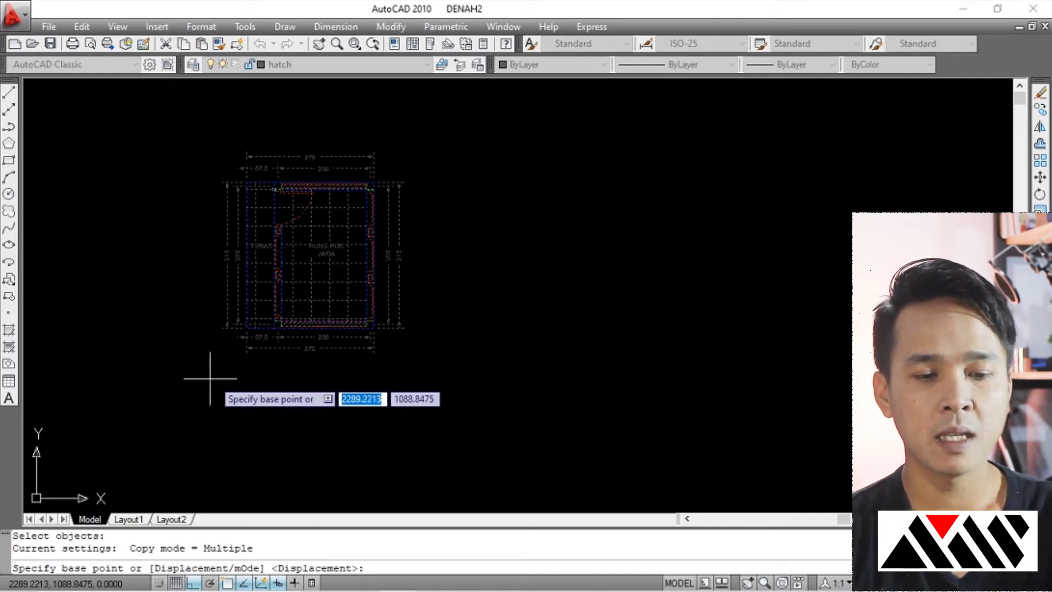
Copy the selected guard post floor plan horizontally about 8 units to the right of the original.
{"action": "left_click", "coordinate": [212, 378]}
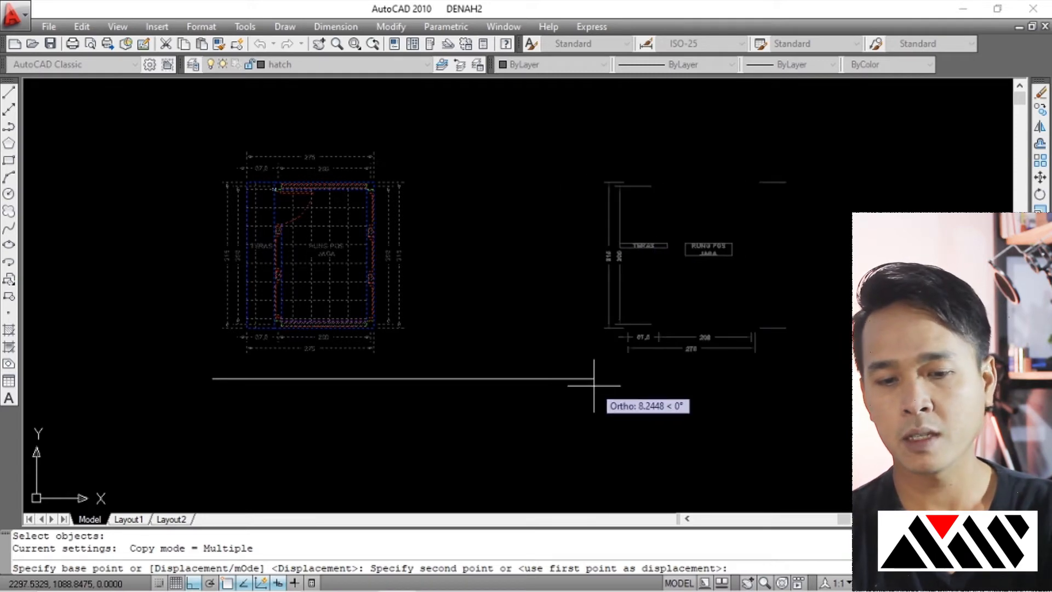
{"action": "left_click", "coordinate": [582, 378]}
{"action": "key", "text": "Return"}
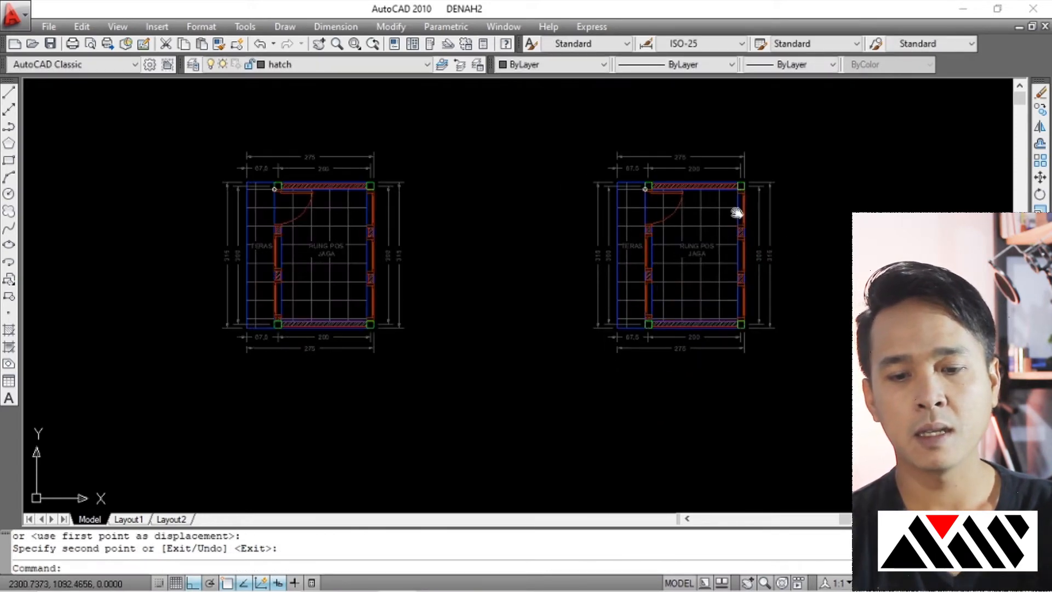
{"action": "scroll", "coordinate": [594, 207], "scroll_direction": "up", "scroll_amount": 2}
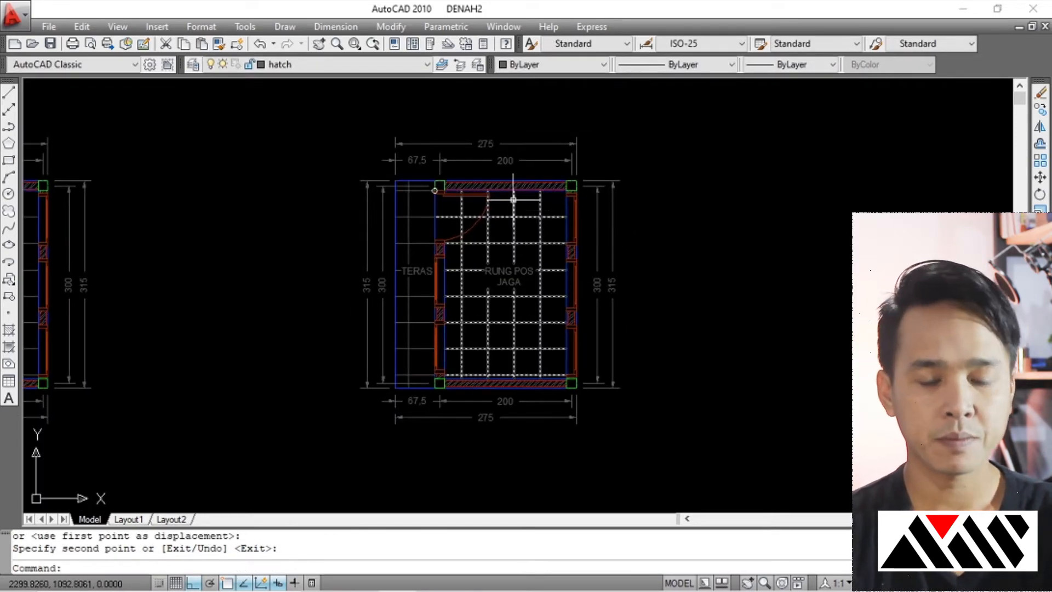
{"action": "left_click", "coordinate": [314, 123]}
{"action": "left_click", "coordinate": [706, 446]}
{"action": "key", "text": "Escape"}
{"action": "scroll", "coordinate": [553, 289], "scroll_direction": "down", "scroll_amount": 2}
{"action": "left_click", "coordinate": [371, 161]}
{"action": "left_click", "coordinate": [634, 408]}
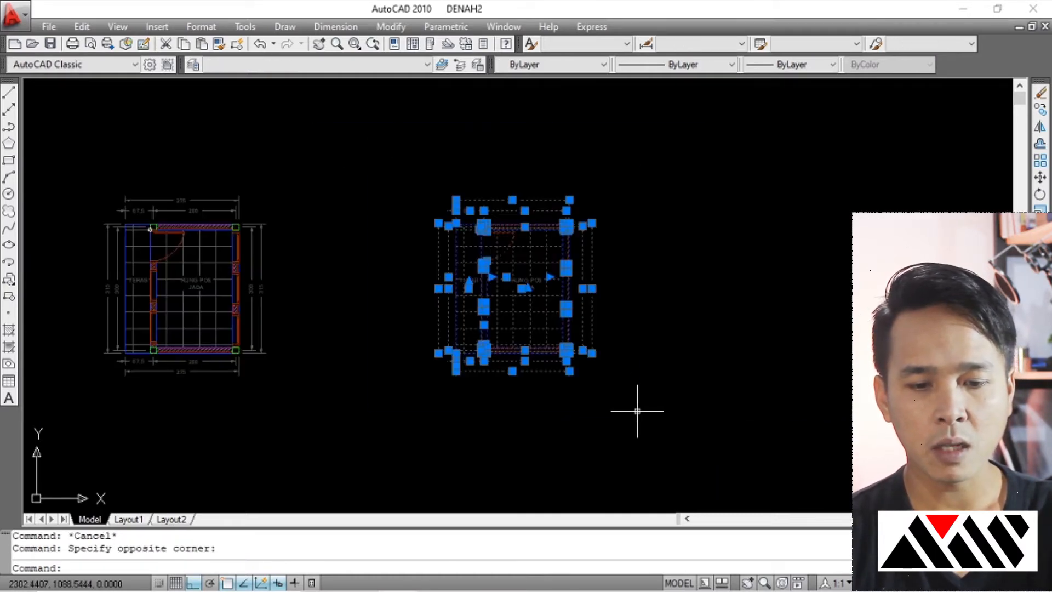
{"action": "key", "text": "Escape"}
{"action": "scroll", "coordinate": [565, 313], "scroll_direction": "up", "scroll_amount": 2}
{"action": "left_click", "coordinate": [356, 134]}
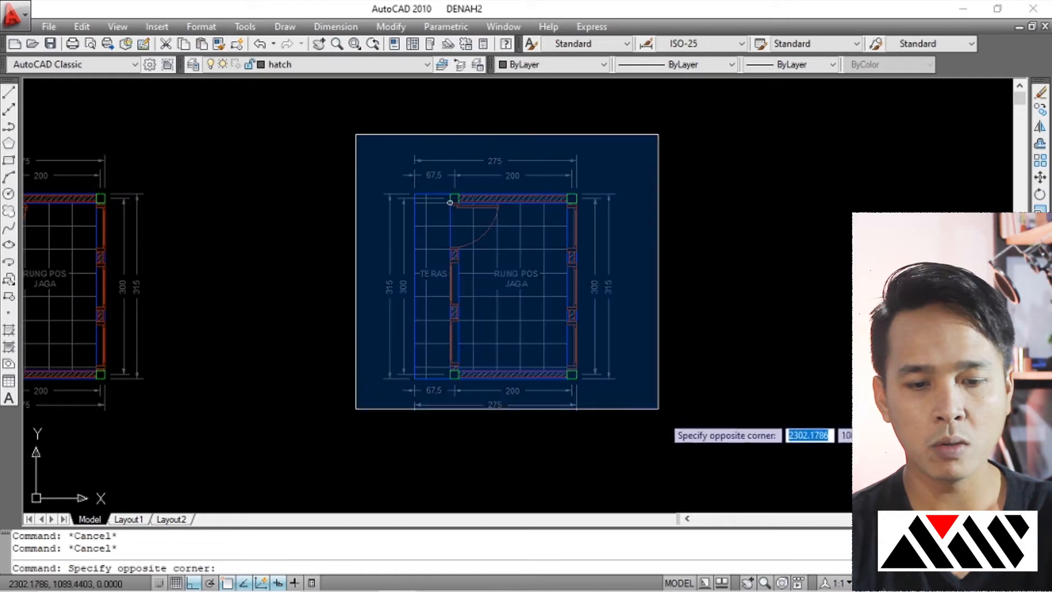
{"action": "left_click", "coordinate": [659, 415]}
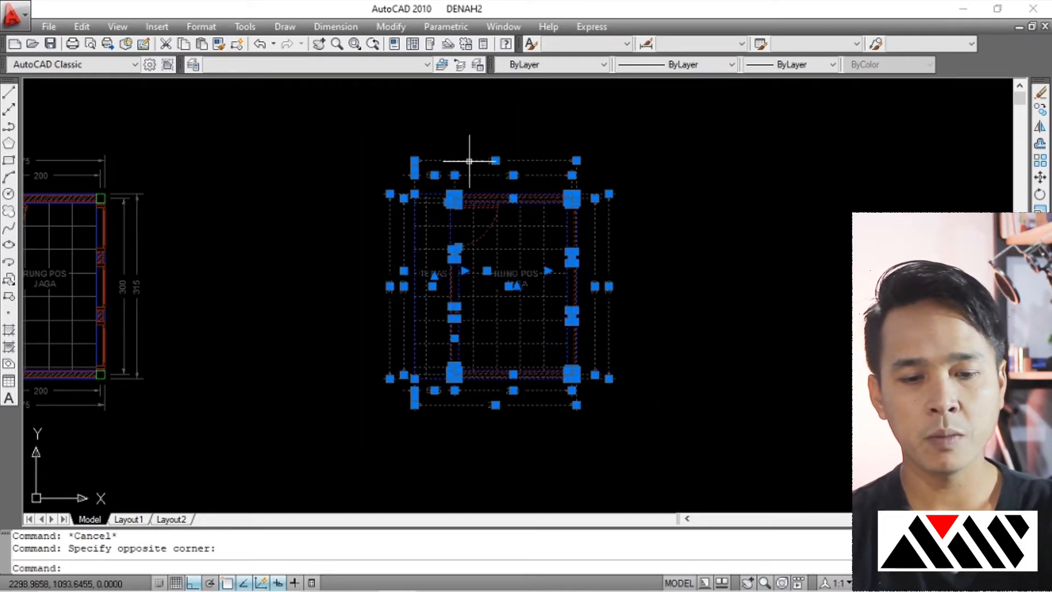
{"action": "key", "text": "Escape"}
{"action": "left_click", "coordinate": [328, 106]}
{"action": "left_click", "coordinate": [615, 388]}
{"action": "key", "text": "Escape"}
Select the whole copied floor plan with its dimensions and convert it into a block named denah1.
{"action": "left_click", "coordinate": [660, 116]}
{"action": "left_click", "coordinate": [320, 466]}
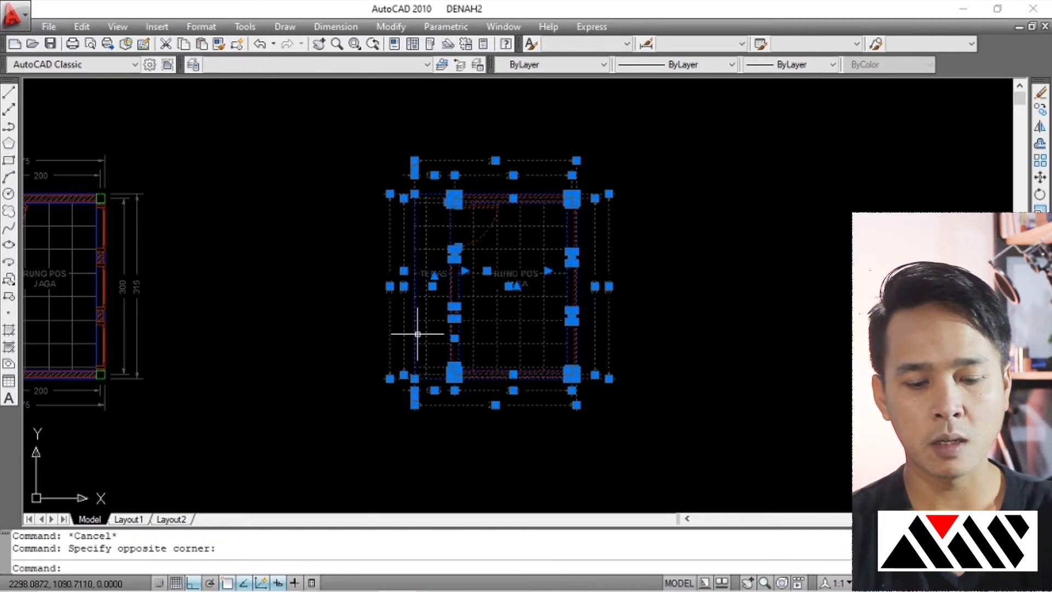
{"action": "type", "text": "b"}
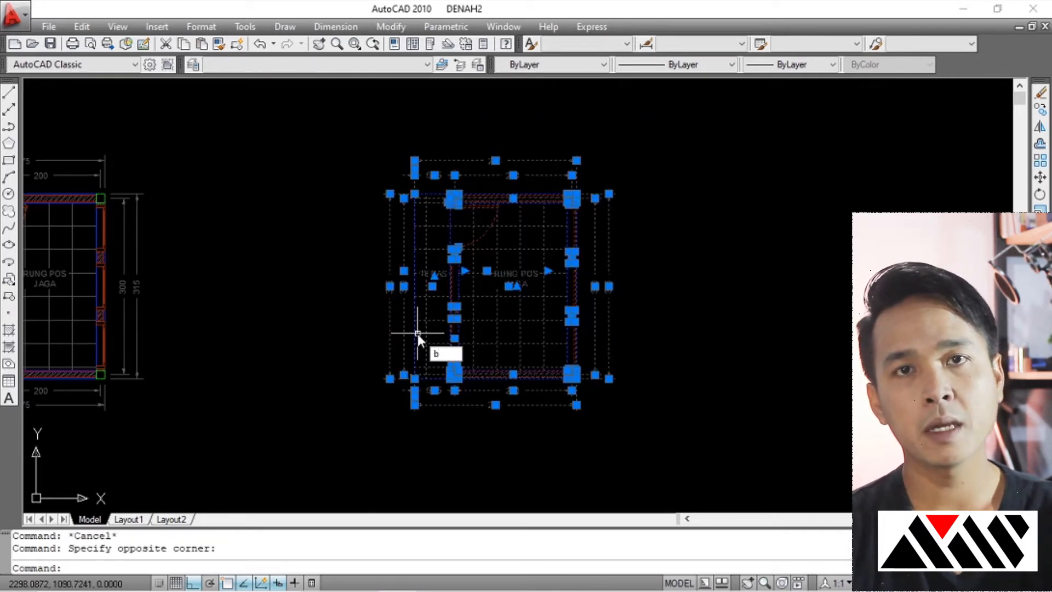
{"action": "key", "text": "Return"}
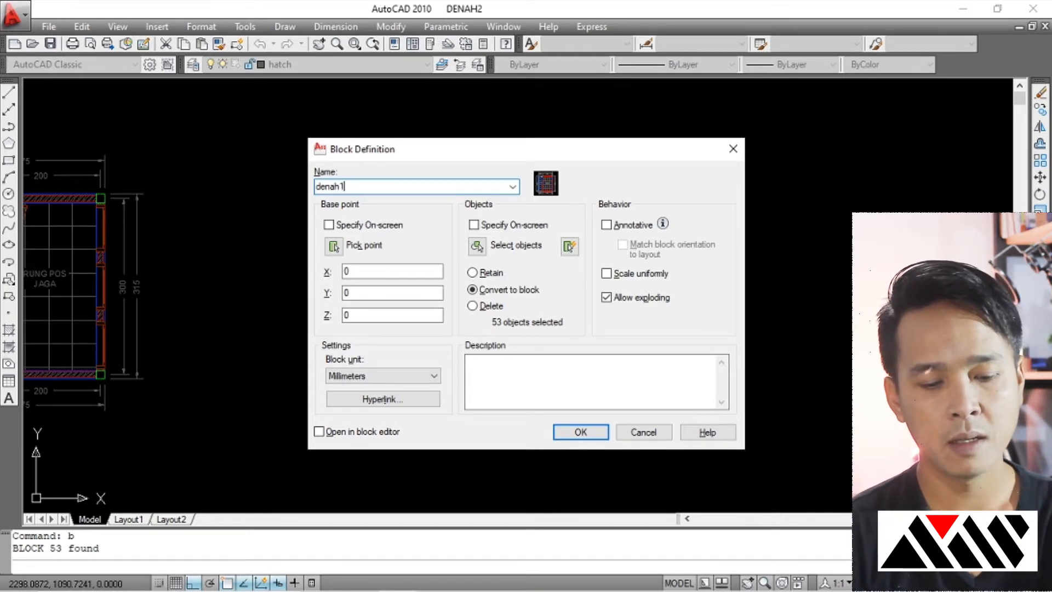
{"action": "left_click", "coordinate": [581, 433]}
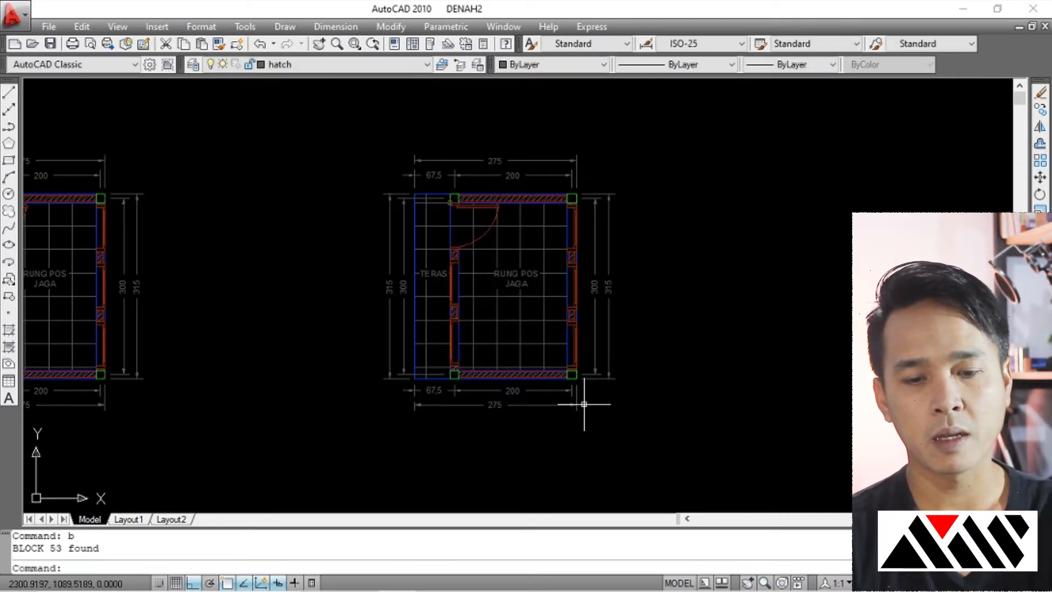
Inspect the copied floor plan and check whether it selects as one single block object.
{"action": "mouse_move", "coordinate": [547, 275]}
{"action": "middle_mouse_down"}
{"action": "mouse_move", "coordinate": [453, 266]}
{"action": "mouse_move", "coordinate": [475, 254]}
{"action": "middle_mouse_up"}
{"action": "scroll", "coordinate": [457, 258], "scroll_direction": "up", "scroll_amount": 2}
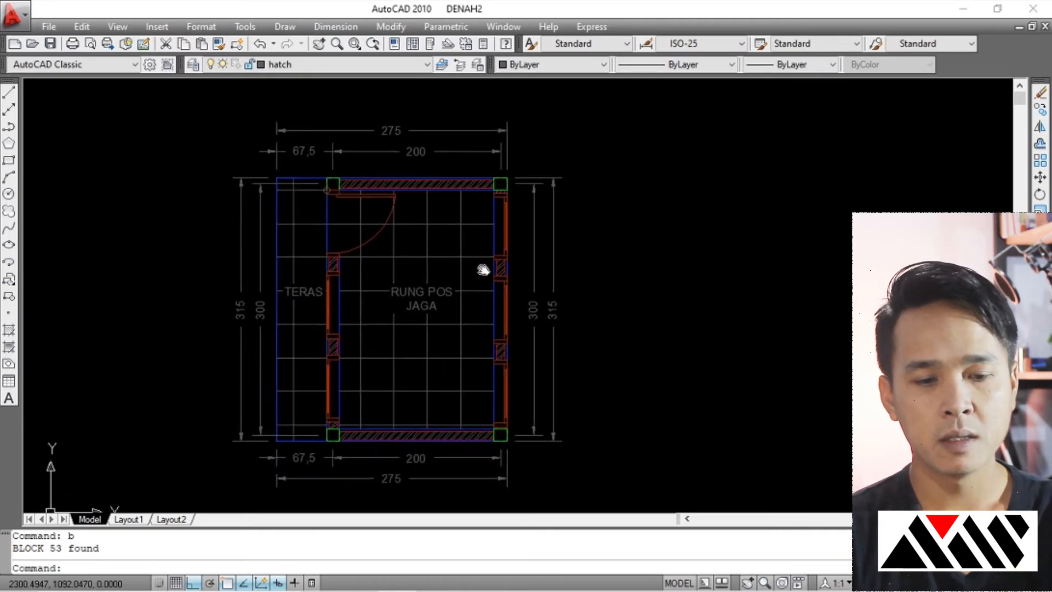
{"action": "left_click", "coordinate": [481, 277]}
{"action": "key", "text": "Escape"}
{"action": "left_click", "coordinate": [600, 236]}
{"action": "left_click", "coordinate": [564, 228]}
{"action": "key", "text": "Escape"}
{"action": "key", "text": "ctrl+a"}
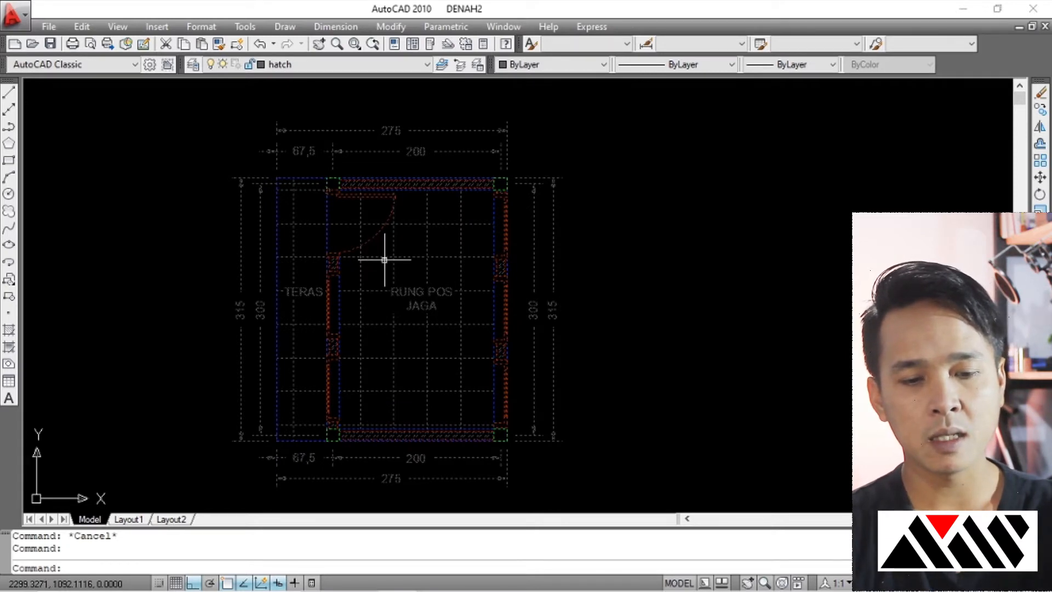
{"action": "key", "text": "Escape"}
{"action": "scroll", "coordinate": [384, 260], "scroll_direction": "down", "scroll_amount": 3}
{"action": "scroll", "coordinate": [389, 258], "scroll_direction": "up", "scroll_amount": 3}
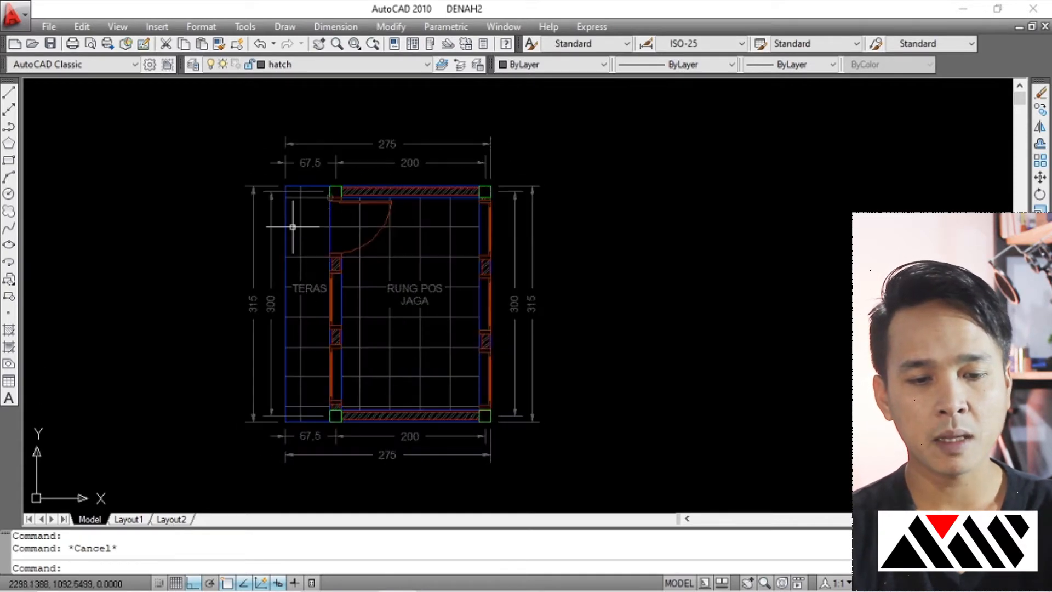
{"action": "scroll", "coordinate": [378, 272], "scroll_direction": "down", "scroll_amount": 4}
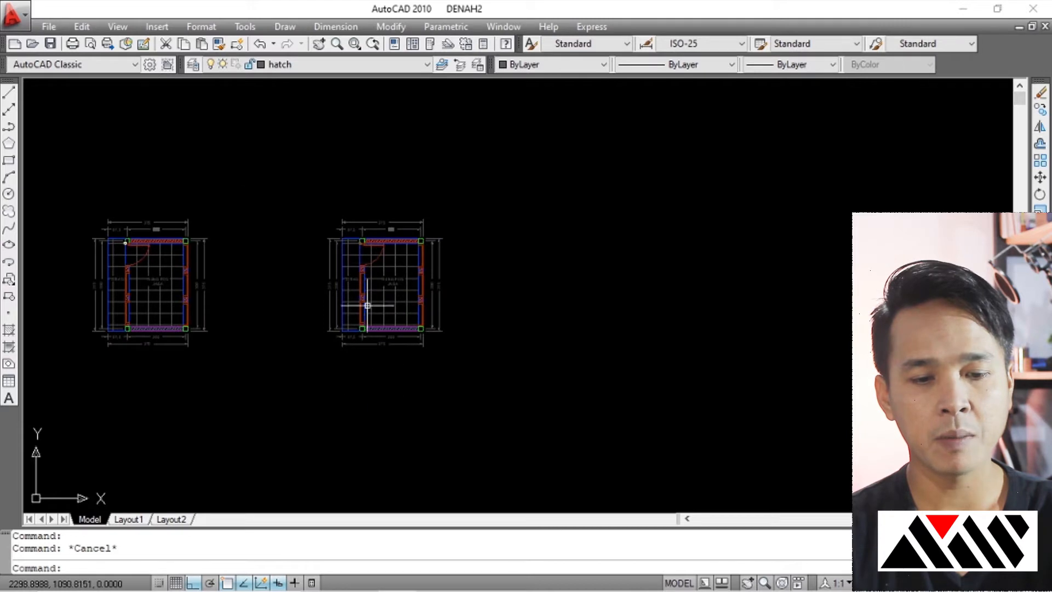
{"action": "scroll", "coordinate": [383, 266], "scroll_direction": "up", "scroll_amount": 4}
{"action": "left_click", "coordinate": [504, 260]}
{"action": "left_click", "coordinate": [412, 263]}
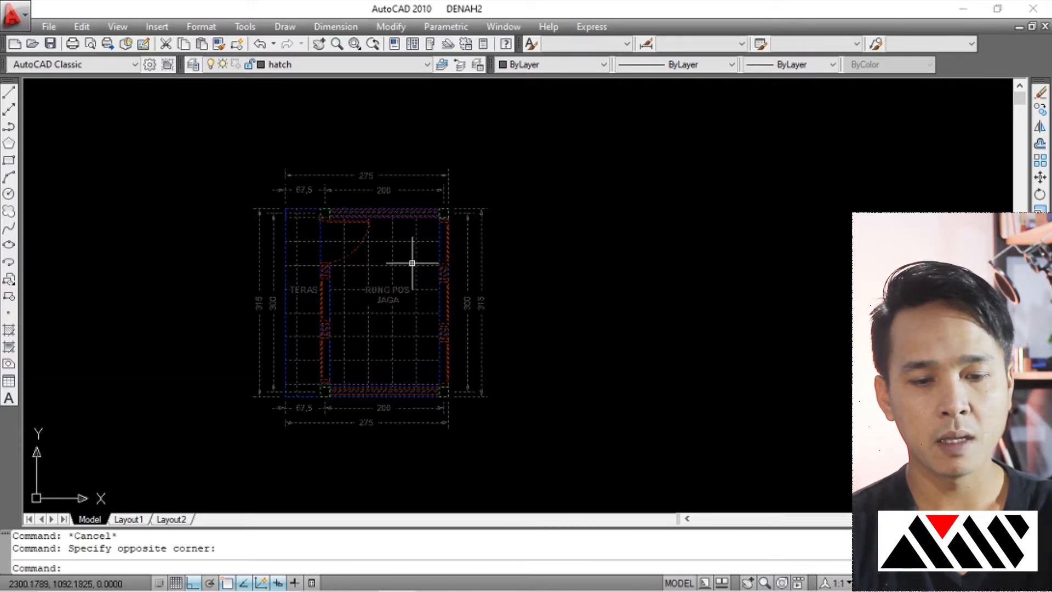
{"action": "scroll", "coordinate": [393, 258], "scroll_direction": "up", "scroll_amount": 2}
{"action": "key", "text": "Escape"}
{"action": "scroll", "coordinate": [392, 258], "scroll_direction": "down", "scroll_amount": 2}
Rotate the floor plan block 90 degrees counterclockwise about a point near its right wall so the terrace faces down.
{"action": "type", "text": "ro"}
{"action": "key", "text": "Return"}
{"action": "scroll", "coordinate": [405, 260], "scroll_direction": "up", "scroll_amount": 3}
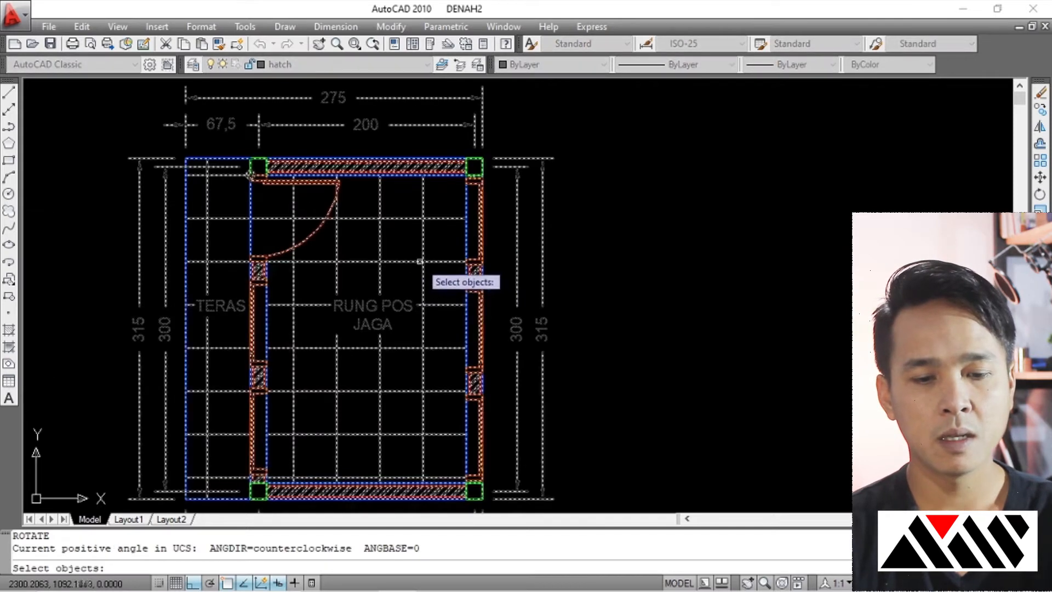
{"action": "left_click", "coordinate": [415, 261]}
{"action": "scroll", "coordinate": [363, 262], "scroll_direction": "down", "scroll_amount": 3}
{"action": "key", "text": "Return"}
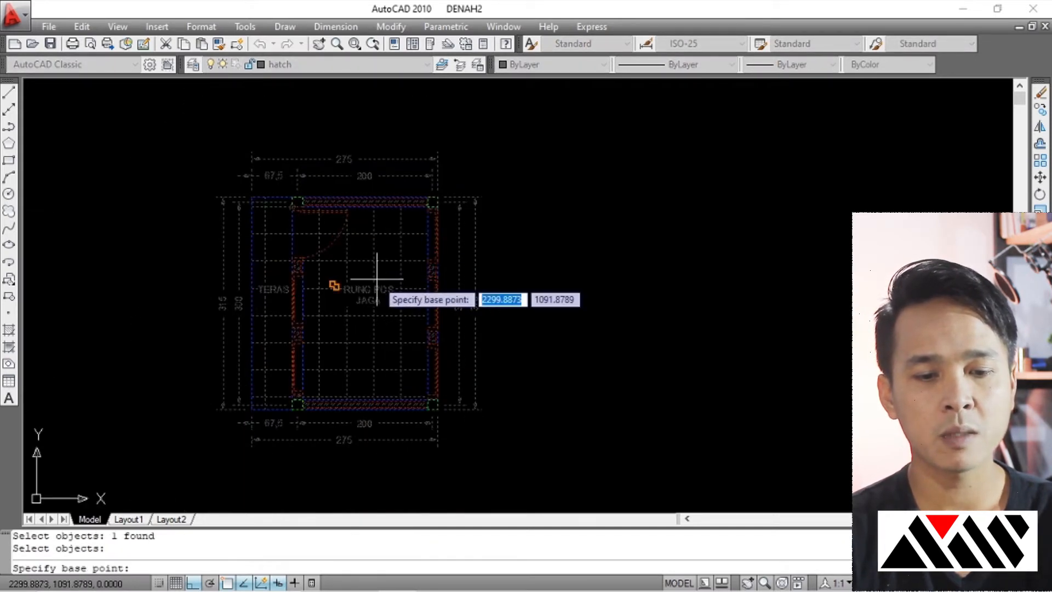
{"action": "left_click", "coordinate": [426, 303]}
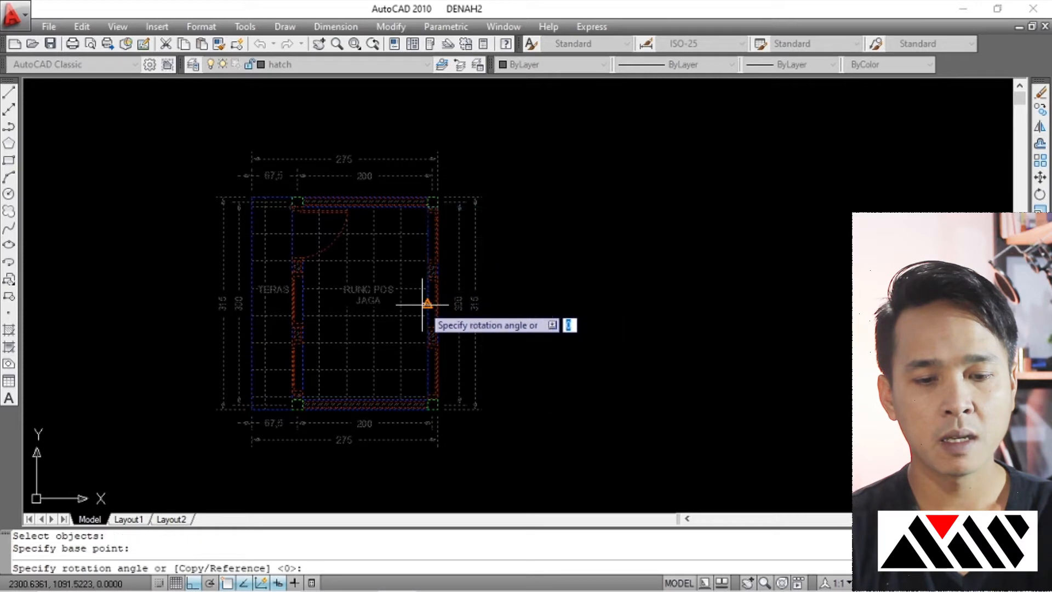
{"action": "left_click", "coordinate": [484, 122]}
Examine the rotated floor plan block, including its orientation, room labels and dimensions.
{"action": "scroll", "coordinate": [404, 263], "scroll_direction": "down", "scroll_amount": 2}
{"action": "middle_click_drag", "start_coordinate": [396, 320], "coordinate": [396, 226]}
{"action": "scroll", "coordinate": [396, 226], "scroll_direction": "up", "scroll_amount": 3}
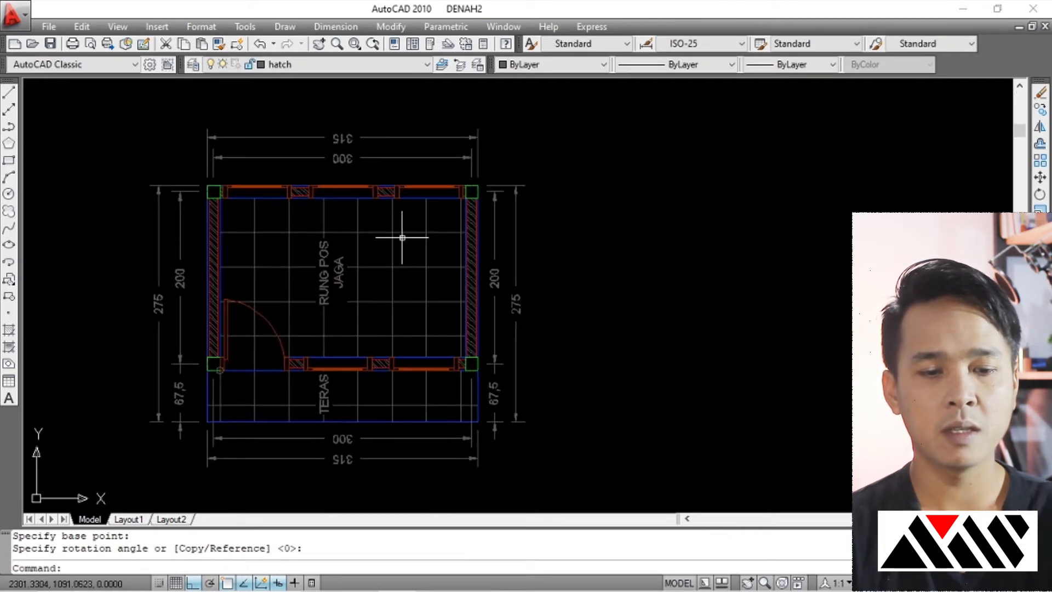
{"action": "scroll", "coordinate": [401, 238], "scroll_direction": "down", "scroll_amount": 2}
{"action": "middle_click_drag", "start_coordinate": [402, 272], "coordinate": [397, 261]}
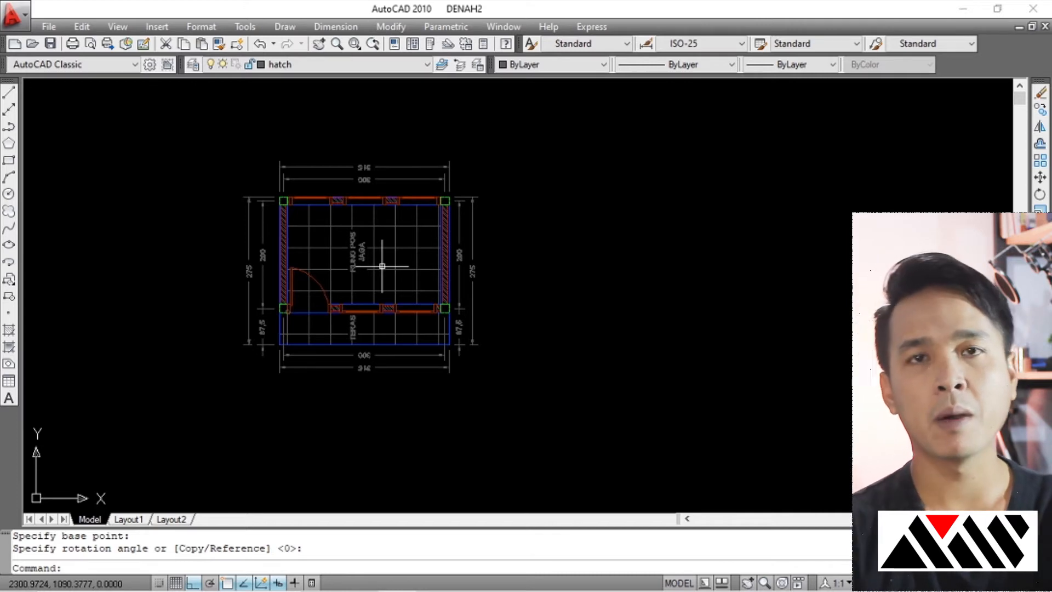
{"action": "mouse_move", "coordinate": [403, 277]}
{"action": "middle_mouse_down"}
{"action": "mouse_move", "coordinate": [393, 261]}
{"action": "mouse_move", "coordinate": [435, 258]}
{"action": "middle_mouse_up"}
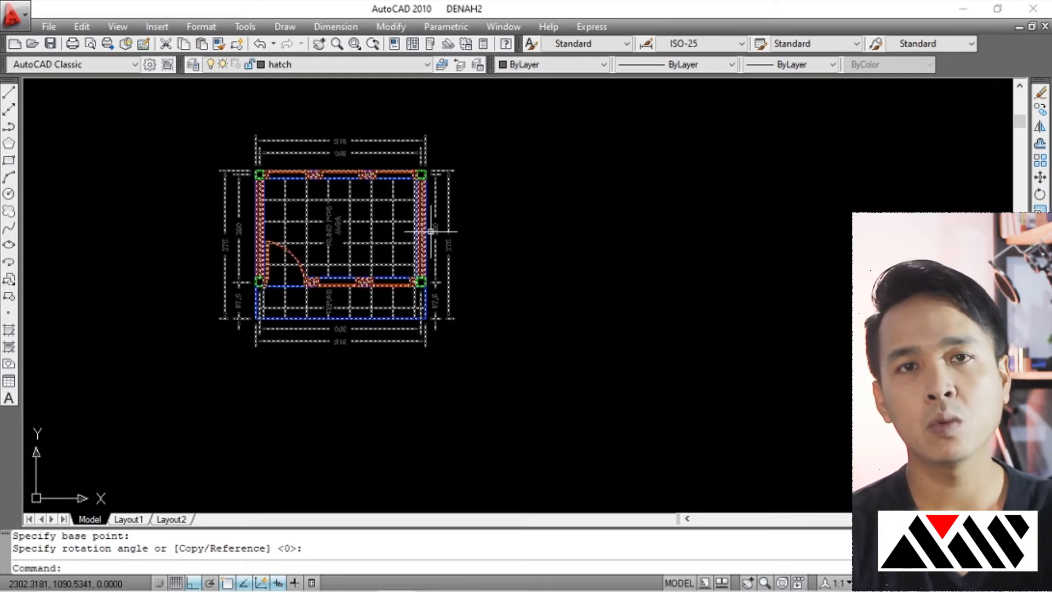
{"action": "key", "text": "Escape"}
{"action": "middle_click_drag", "start_coordinate": [462, 232], "coordinate": [449, 238]}
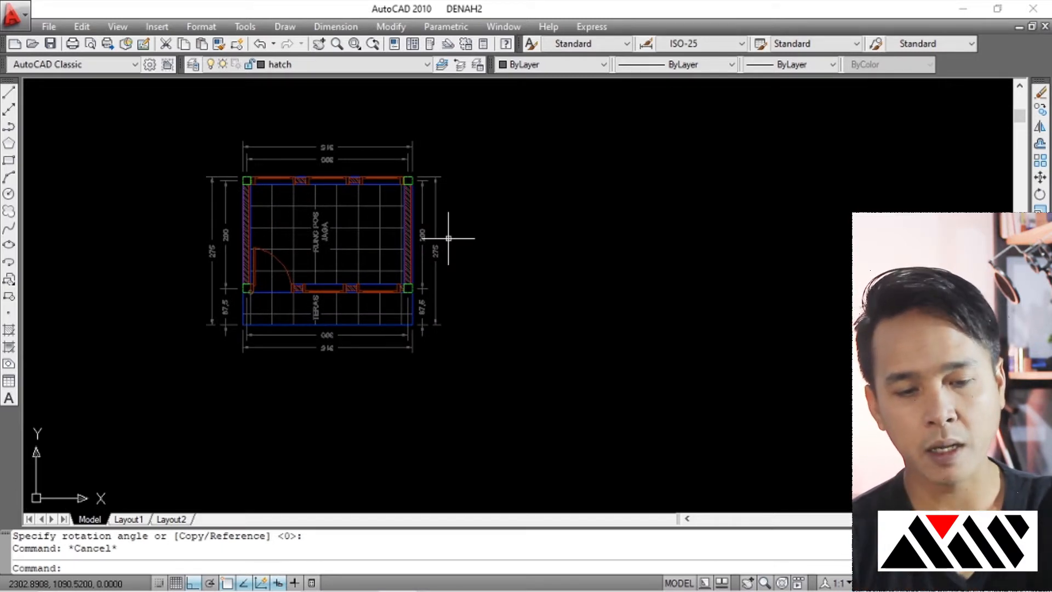
{"action": "key", "text": "Escape"}
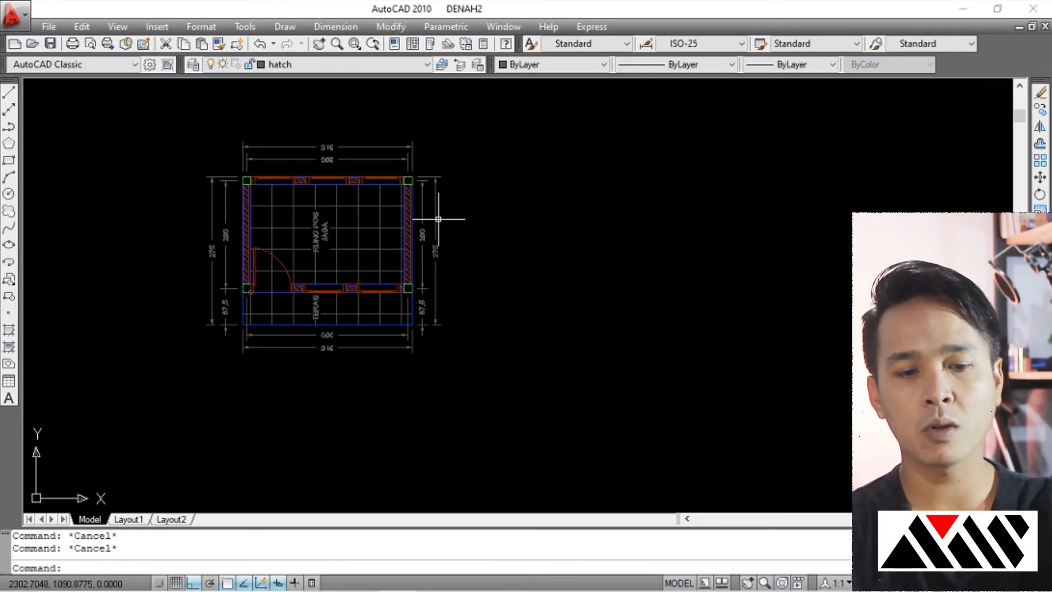
{"action": "mouse_move", "coordinate": [437, 209]}
{"action": "type", "text": "x"}
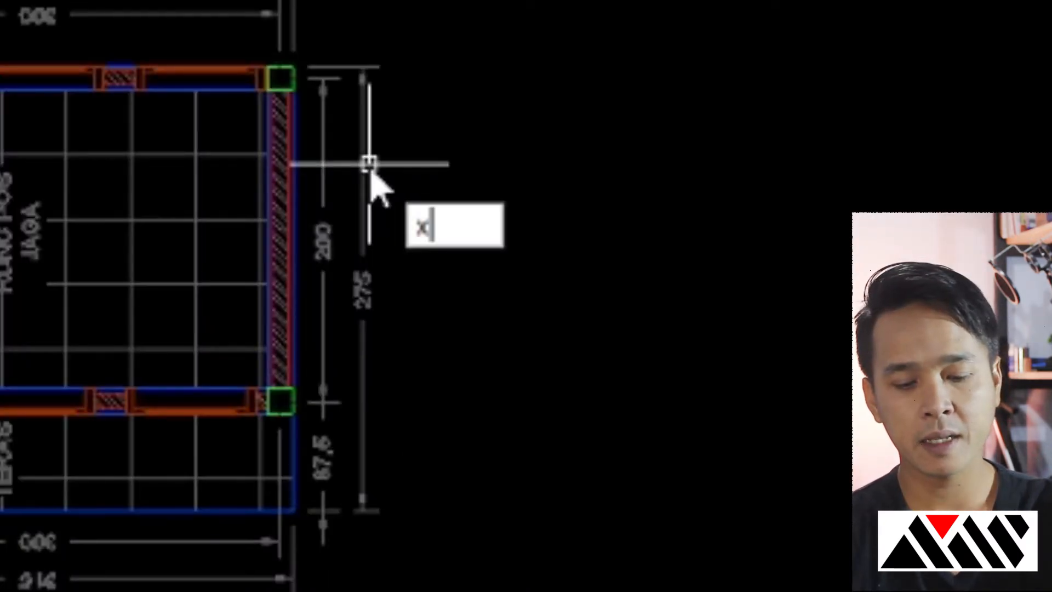
{"action": "type", "text": "l"}
{"action": "key", "text": "Return"}
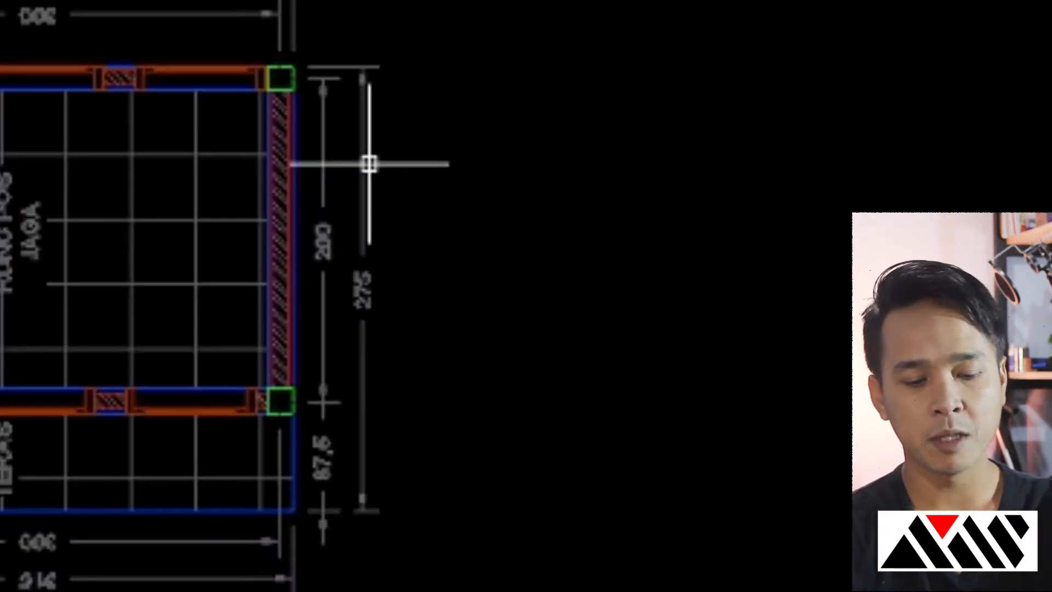
{"action": "type", "text": "x"}
{"action": "type", "text": "l"}
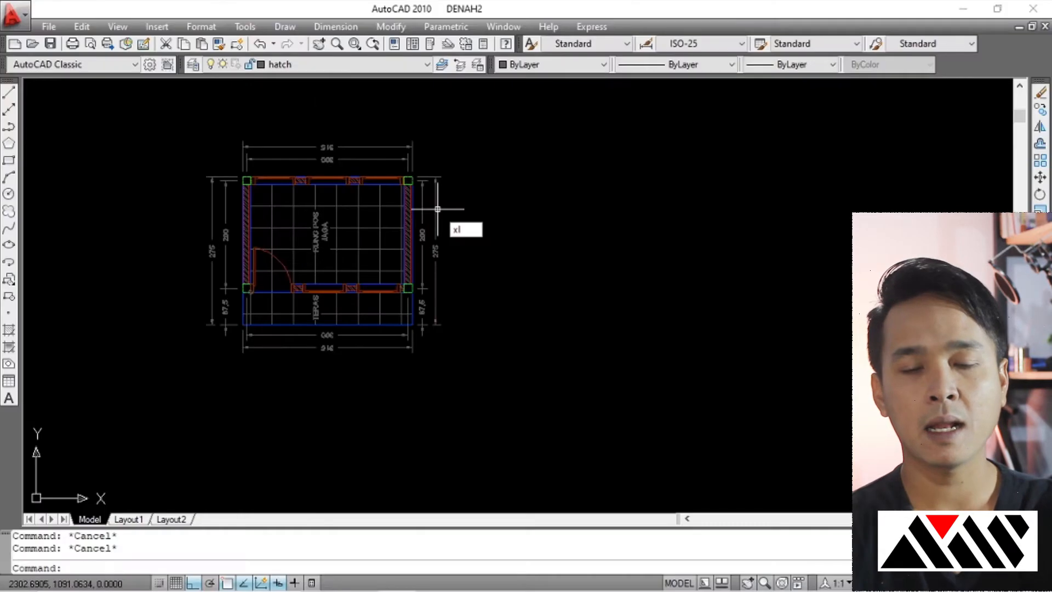
{"action": "key", "text": "Return"}
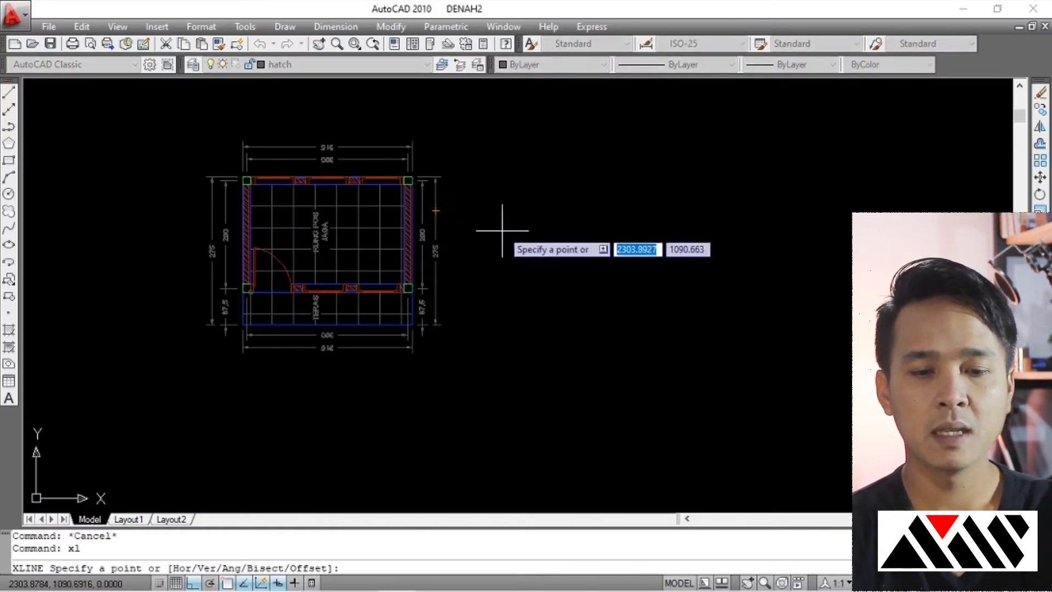
{"action": "key", "text": "Escape"}
{"action": "key", "text": "Escape"}
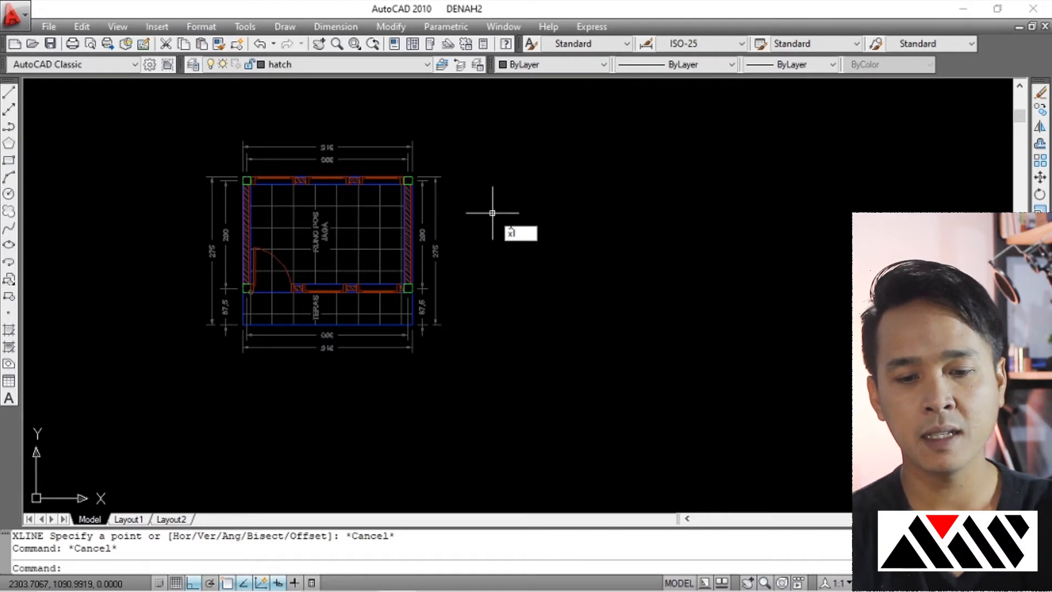
Draw a vertical construction line with XLINE in the empty space just right of the rotated floor plan.
{"action": "key", "text": "Return"}
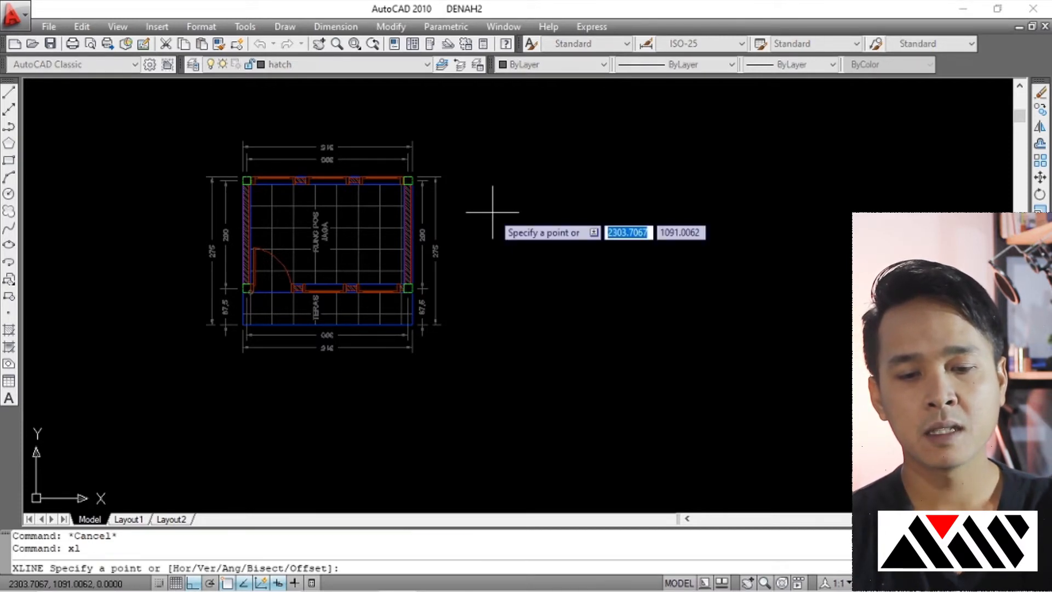
{"action": "left_click", "coordinate": [487, 241]}
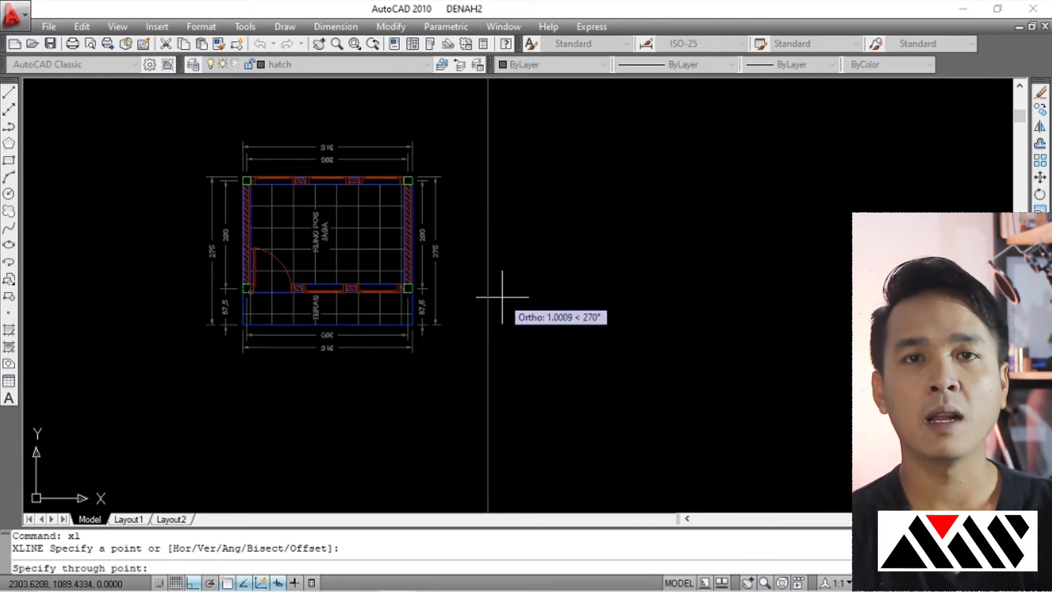
{"action": "left_click", "coordinate": [504, 184]}
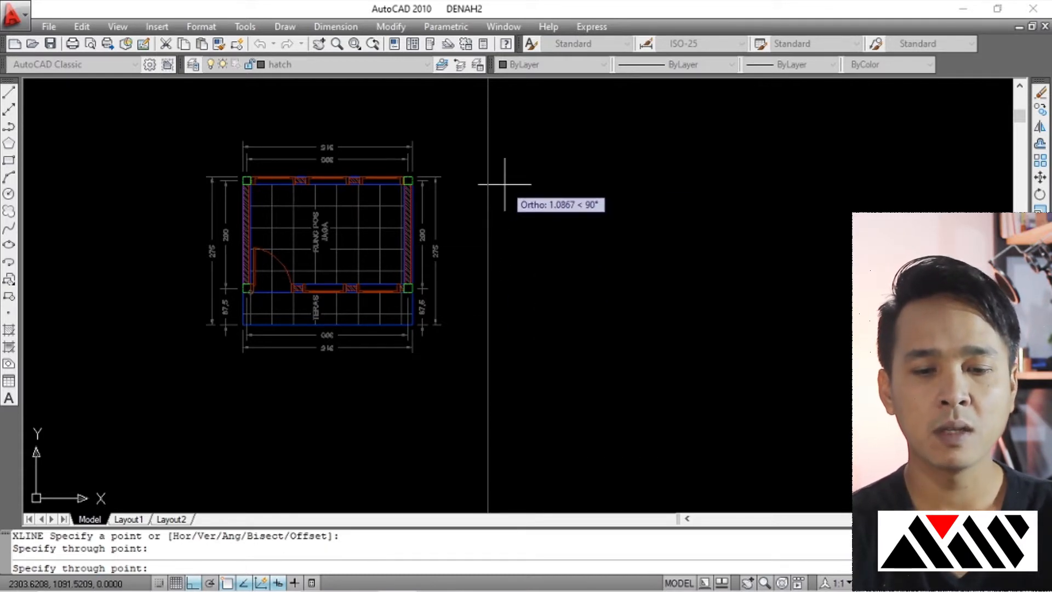
{"action": "key", "text": "Return"}
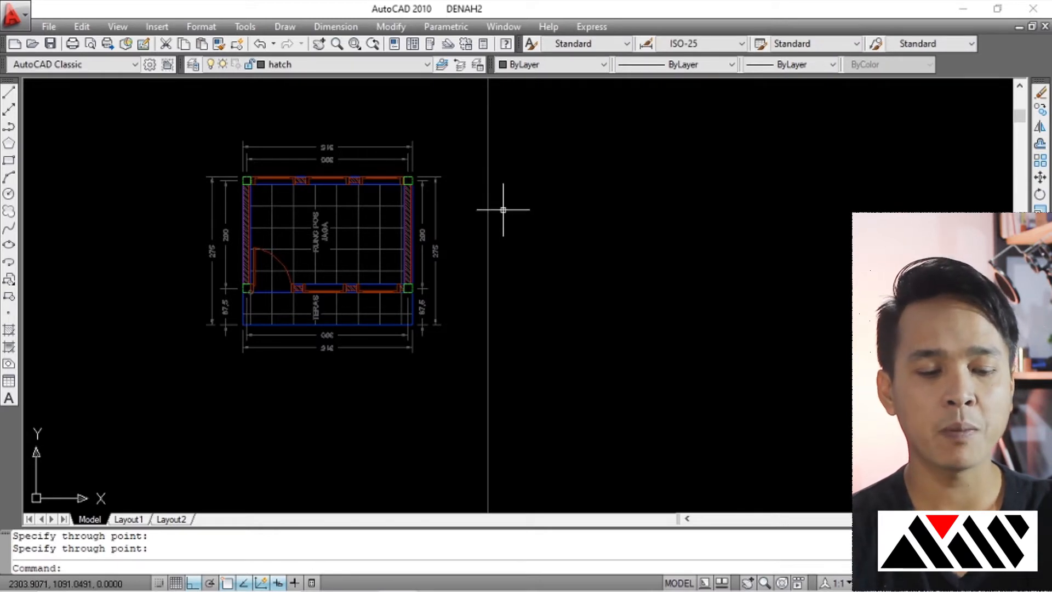
Examine the vertical construction line's extent and its position beside the rotated floor plan.
{"action": "scroll", "coordinate": [500, 215], "scroll_direction": "down", "scroll_amount": 3}
{"action": "scroll", "coordinate": [490, 186], "scroll_direction": "up", "scroll_amount": 2}
{"action": "left_click", "coordinate": [527, 171]}
{"action": "left_click", "coordinate": [469, 210]}
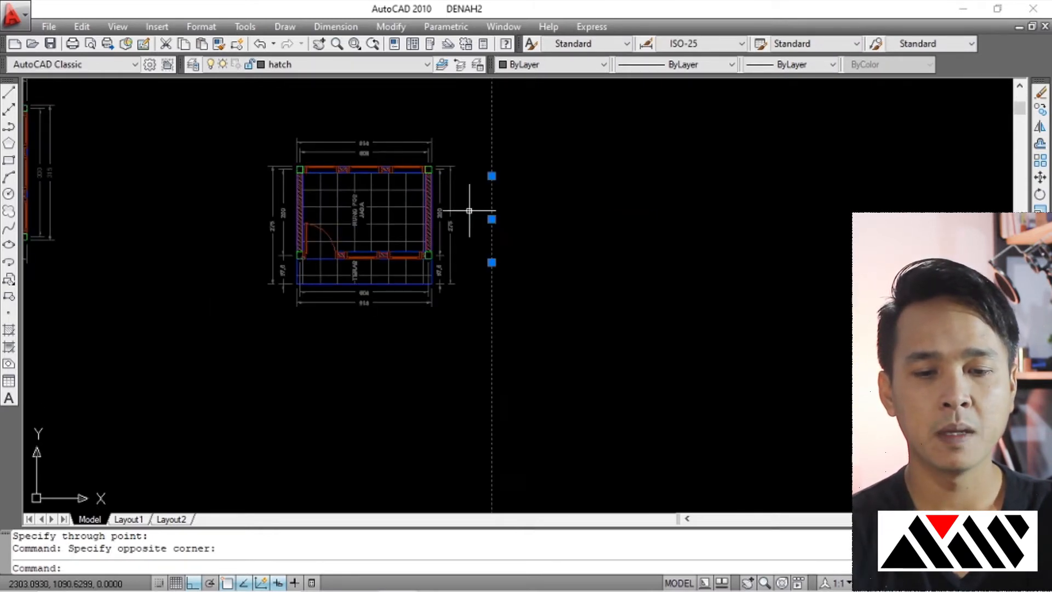
{"action": "key", "text": "Escape"}
{"action": "scroll", "coordinate": [469, 210], "scroll_direction": "down", "scroll_amount": 6}
{"action": "middle_click_drag", "start_coordinate": [482, 216], "coordinate": [368, 343]}
{"action": "scroll", "coordinate": [371, 206], "scroll_direction": "up", "scroll_amount": 1}
{"action": "middle_click_drag", "start_coordinate": [418, 210], "coordinate": [416, 154]}
{"action": "scroll", "coordinate": [351, 399], "scroll_direction": "up", "scroll_amount": 2}
{"action": "scroll", "coordinate": [364, 263], "scroll_direction": "up", "scroll_amount": 3}
{"action": "scroll", "coordinate": [369, 241], "scroll_direction": "up", "scroll_amount": 2}
{"action": "middle_click_drag", "start_coordinate": [369, 235], "coordinate": [384, 268]}
{"action": "scroll", "coordinate": [386, 267], "scroll_direction": "down", "scroll_amount": 3}
{"action": "scroll", "coordinate": [394, 257], "scroll_direction": "up", "scroll_amount": 2}
{"action": "scroll", "coordinate": [442, 251], "scroll_direction": "up", "scroll_amount": 1}
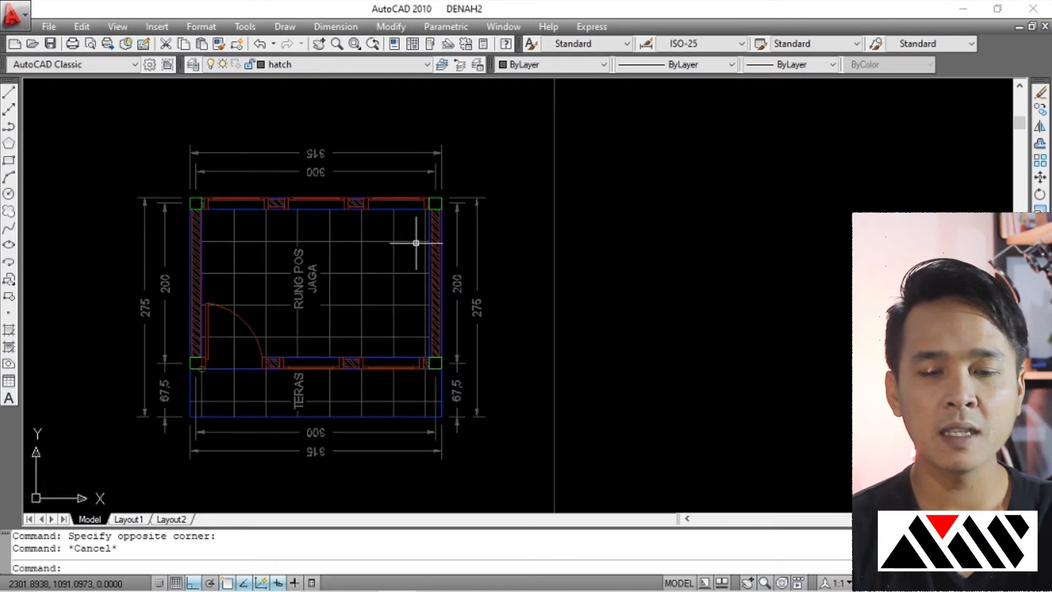
{"action": "scroll", "coordinate": [477, 251], "scroll_direction": "down", "scroll_amount": 2}
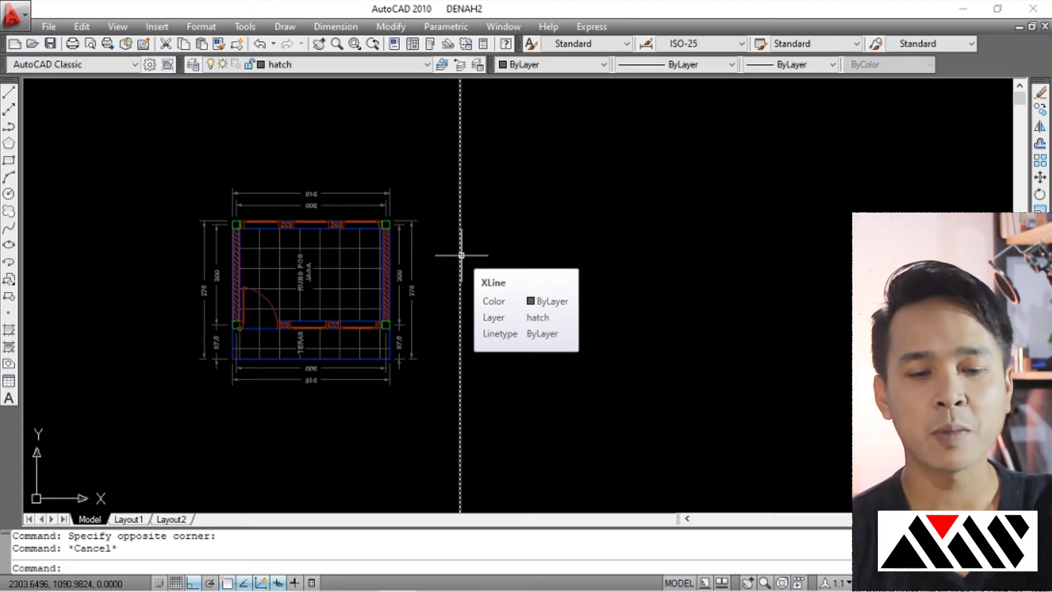
Erase the vertical construction line beside the rotated floor plan.
{"action": "left_click", "coordinate": [485, 205]}
{"action": "key", "text": "Escape"}
{"action": "left_click", "coordinate": [466, 234]}
{"action": "left_click", "coordinate": [442, 255]}
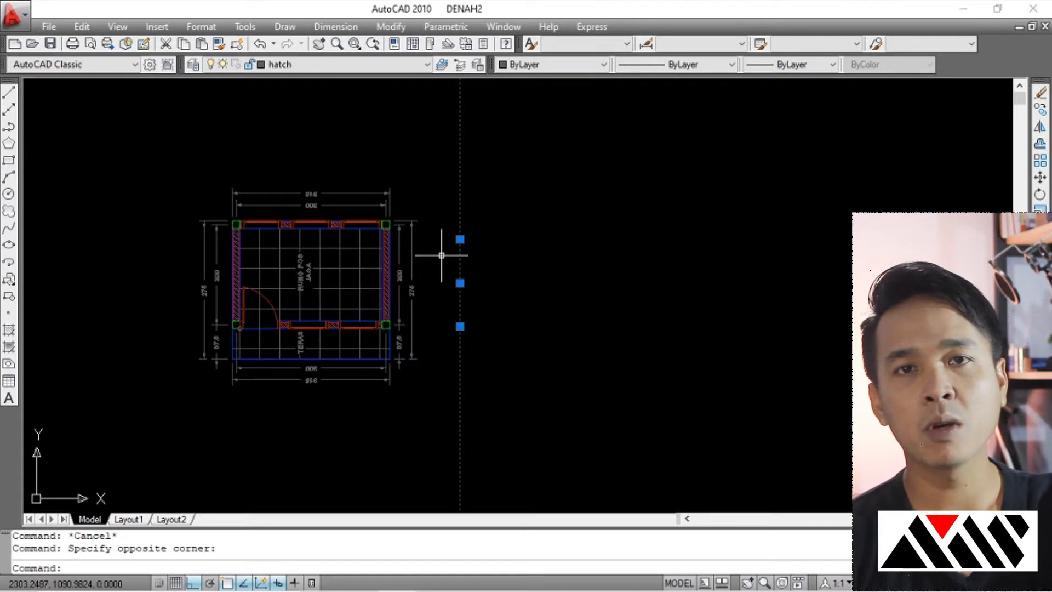
{"action": "type", "text": "e"}
{"action": "key", "text": "Return"}
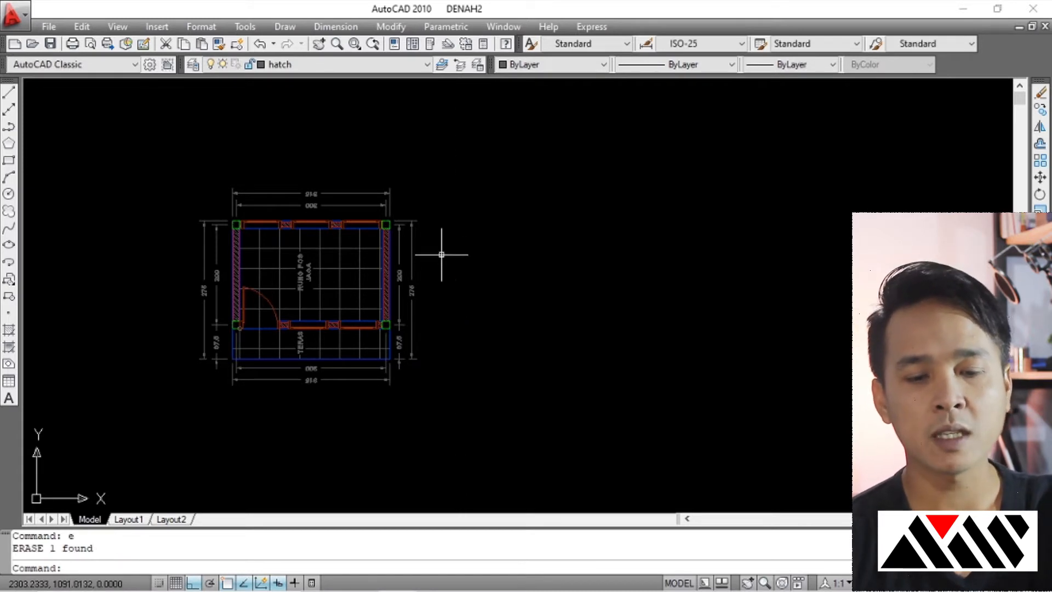
{"action": "scroll", "coordinate": [433, 218], "scroll_direction": "down", "scroll_amount": 3}
{"action": "scroll", "coordinate": [426, 211], "scroll_direction": "up", "scroll_amount": 3}
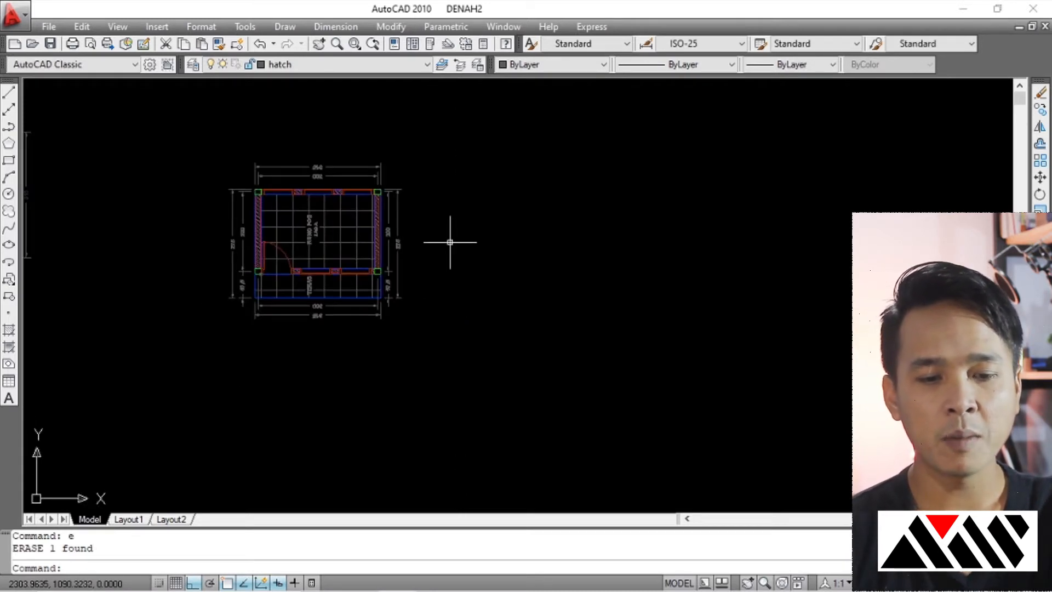
{"action": "scroll", "coordinate": [443, 227], "scroll_direction": "up", "scroll_amount": 2}
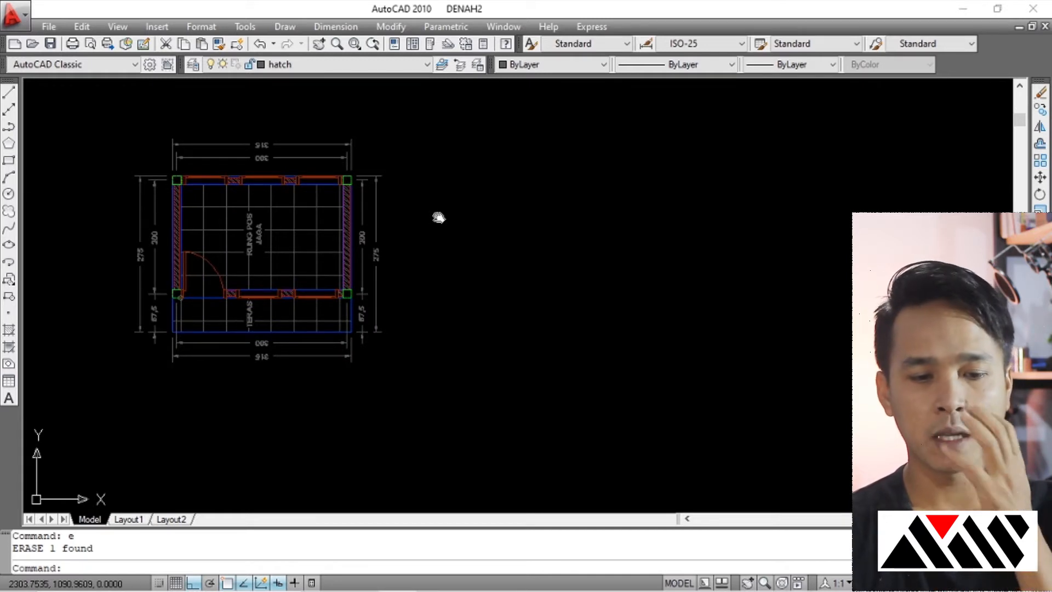
{"action": "middle_click_drag", "start_coordinate": [439, 217], "coordinate": [435, 215]}
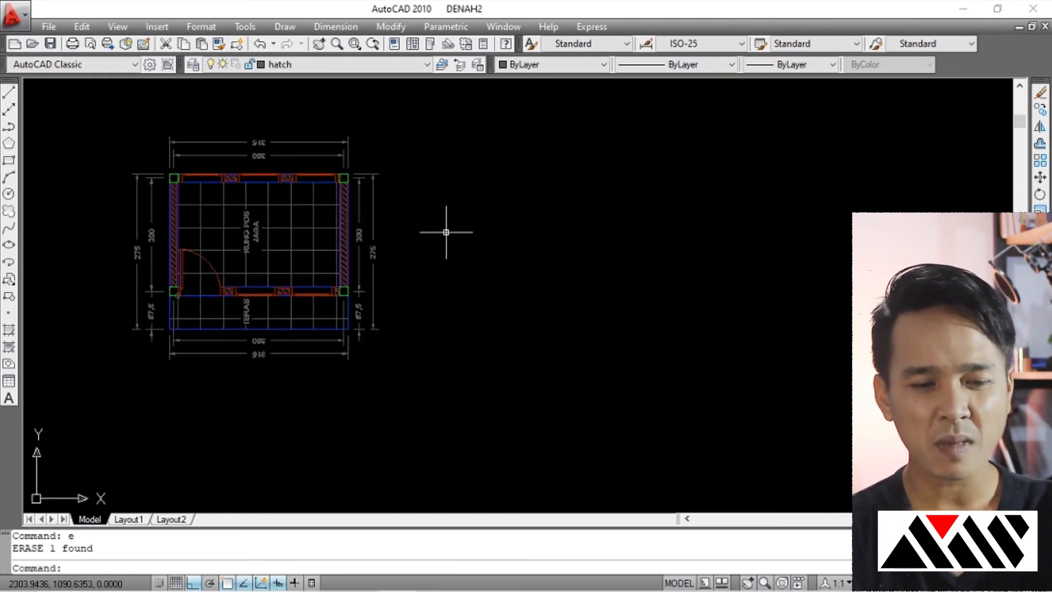
{"action": "middle_click_drag", "start_coordinate": [444, 229], "coordinate": [441, 225]}
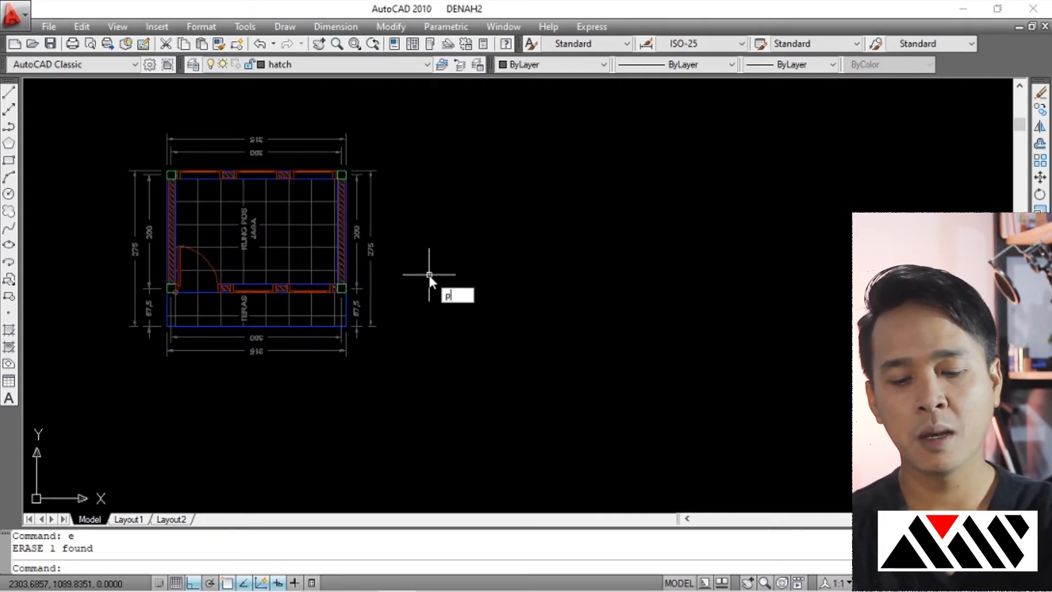
{"action": "key", "text": "Escape"}
{"action": "key", "text": "Escape"}
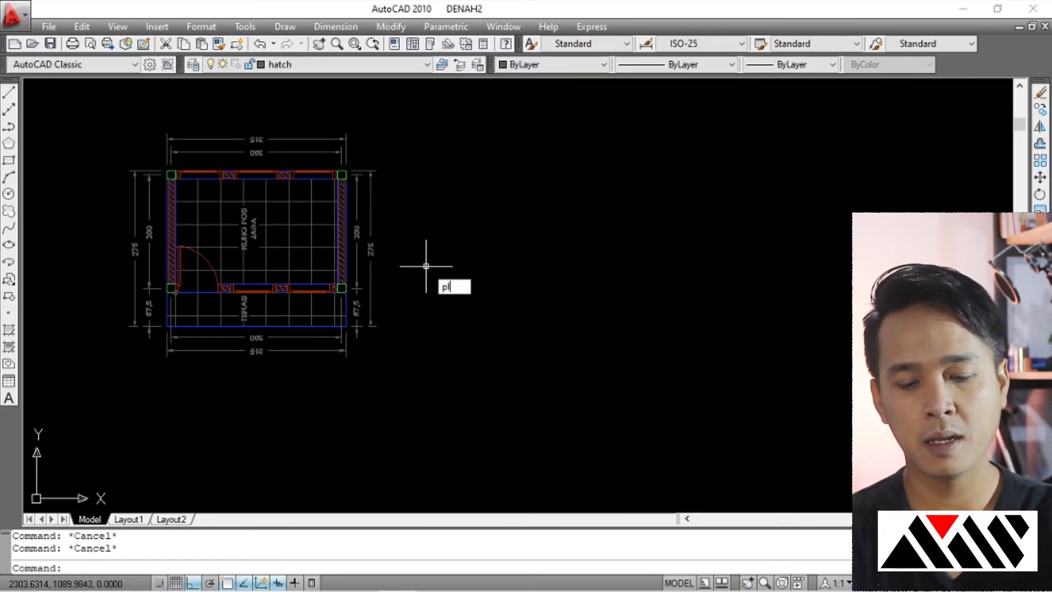
Draw a vertical polyline about 8.87 units straight down from the outer corner of the front-right column.
{"action": "key", "text": "Return"}
{"action": "scroll", "coordinate": [346, 292], "scroll_direction": "up", "scroll_amount": 8}
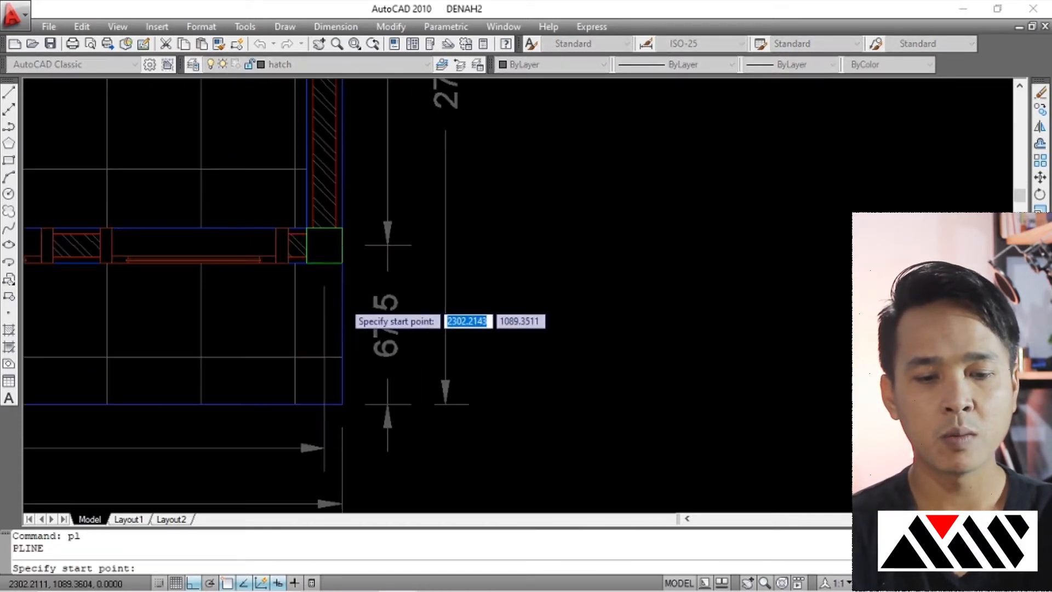
{"action": "left_click", "coordinate": [340, 232]}
{"action": "scroll", "coordinate": [342, 219], "scroll_direction": "down", "scroll_amount": 8}
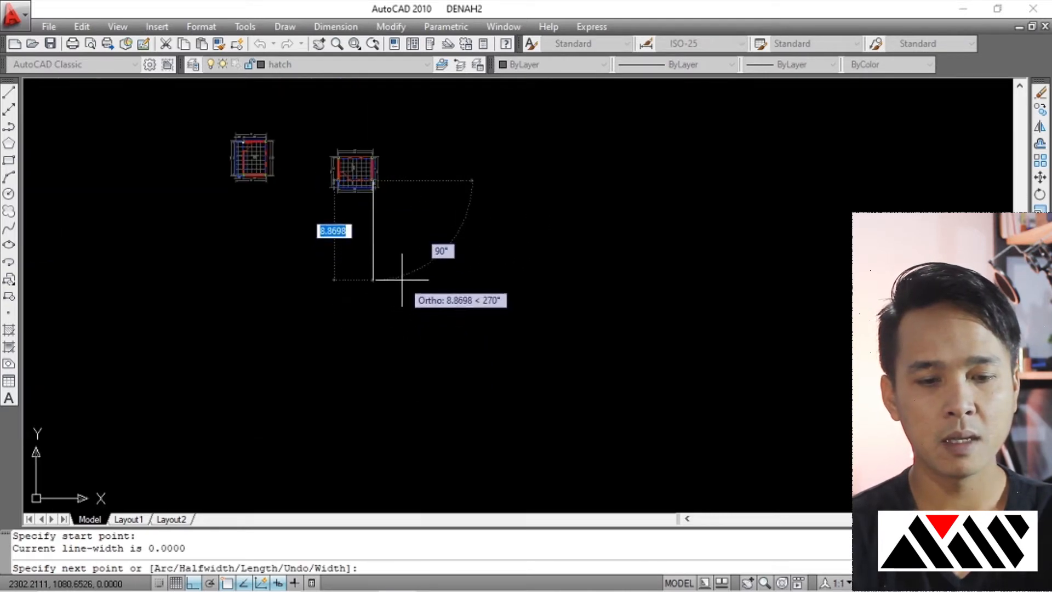
{"action": "left_click", "coordinate": [373, 281]}
{"action": "key", "text": "Return"}
Examine the vertical projection line's extent and its start at the front-right column of the floor plan.
{"action": "scroll", "coordinate": [353, 211], "scroll_direction": "up", "scroll_amount": 4}
{"action": "middle_click_drag", "start_coordinate": [393, 224], "coordinate": [413, 290]}
{"action": "left_click", "coordinate": [466, 262]}
{"action": "left_click", "coordinate": [389, 297]}
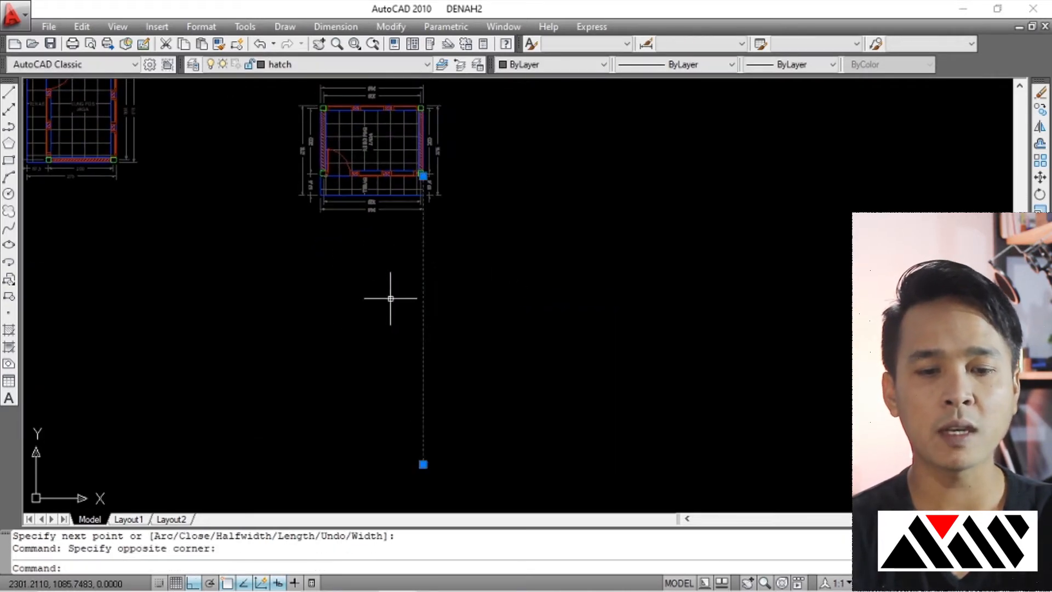
{"action": "key", "text": "Escape"}
{"action": "left_click", "coordinate": [458, 264]}
{"action": "left_click", "coordinate": [382, 300]}
{"action": "left_click", "coordinate": [460, 239]}
{"action": "left_click", "coordinate": [381, 292]}
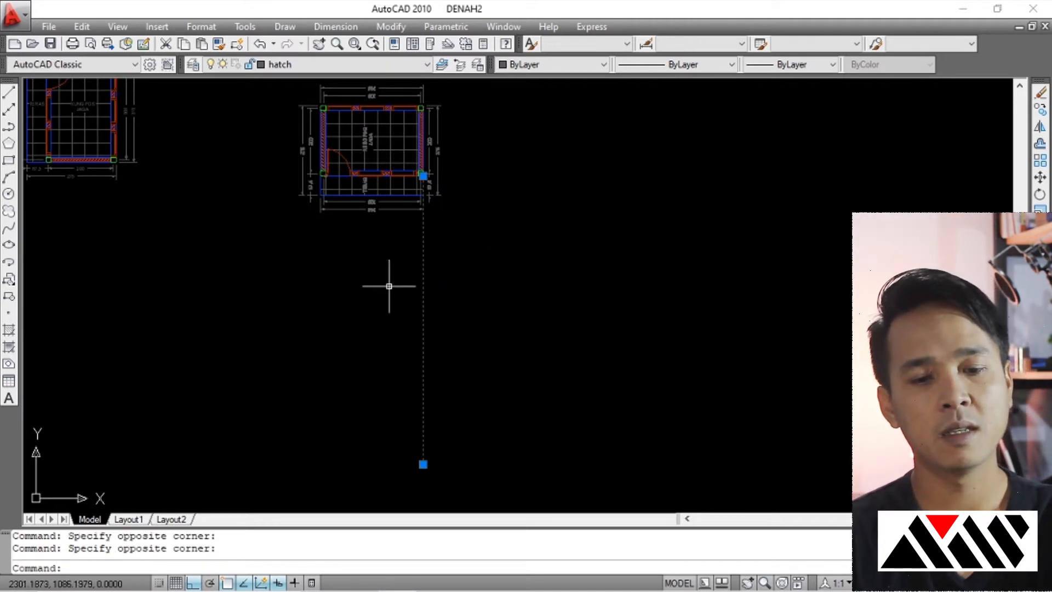
{"action": "scroll", "coordinate": [430, 169], "scroll_direction": "up", "scroll_amount": 5}
{"action": "key", "text": "Escape"}
{"action": "key", "text": "Escape"}
Copy the projection line from the column's outer corner to both edges of the right window's right-hand jamb.
{"action": "middle_click_drag", "start_coordinate": [428, 182], "coordinate": [426, 256]}
{"action": "type", "text": "co"}
{"action": "key", "text": "Return"}
{"action": "left_click", "coordinate": [416, 216]}
{"action": "scroll", "coordinate": [393, 221], "scroll_direction": "up", "scroll_amount": 3}
{"action": "scroll", "coordinate": [461, 228], "scroll_direction": "up", "scroll_amount": 2}
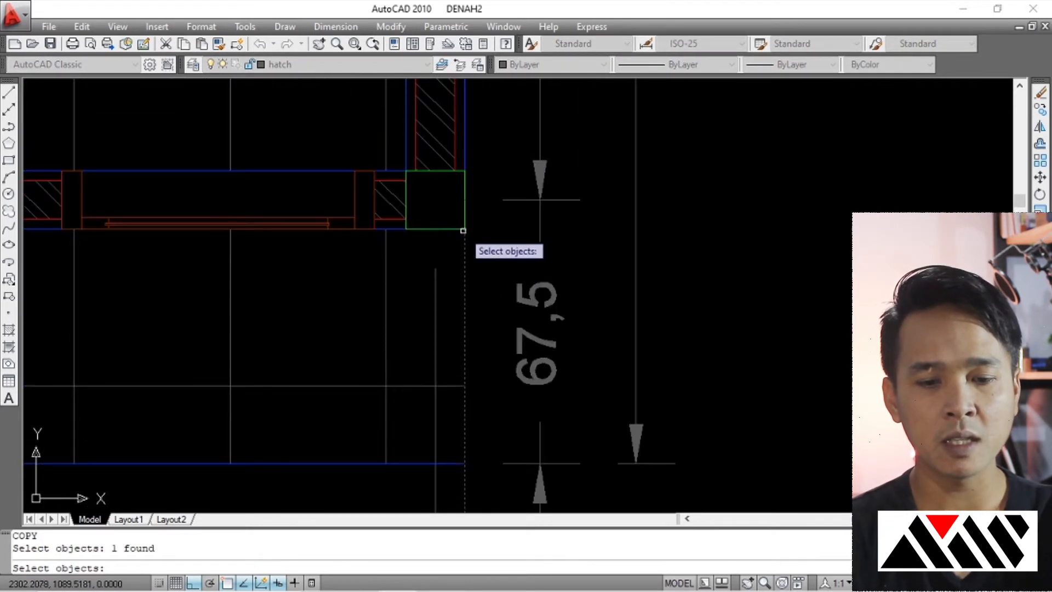
{"action": "key", "text": "Return"}
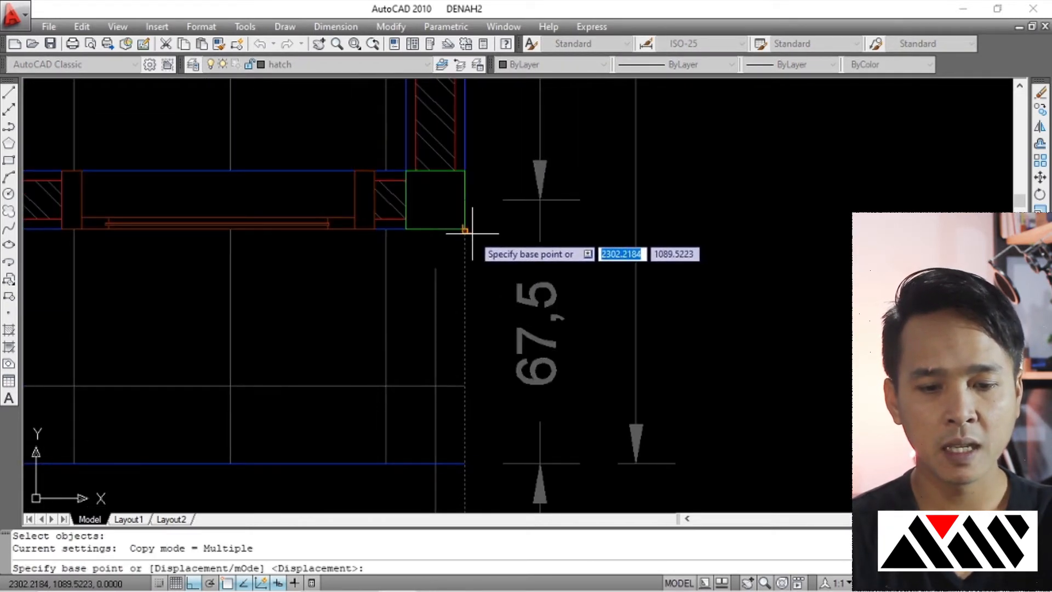
{"action": "scroll", "coordinate": [466, 229], "scroll_direction": "up", "scroll_amount": 3}
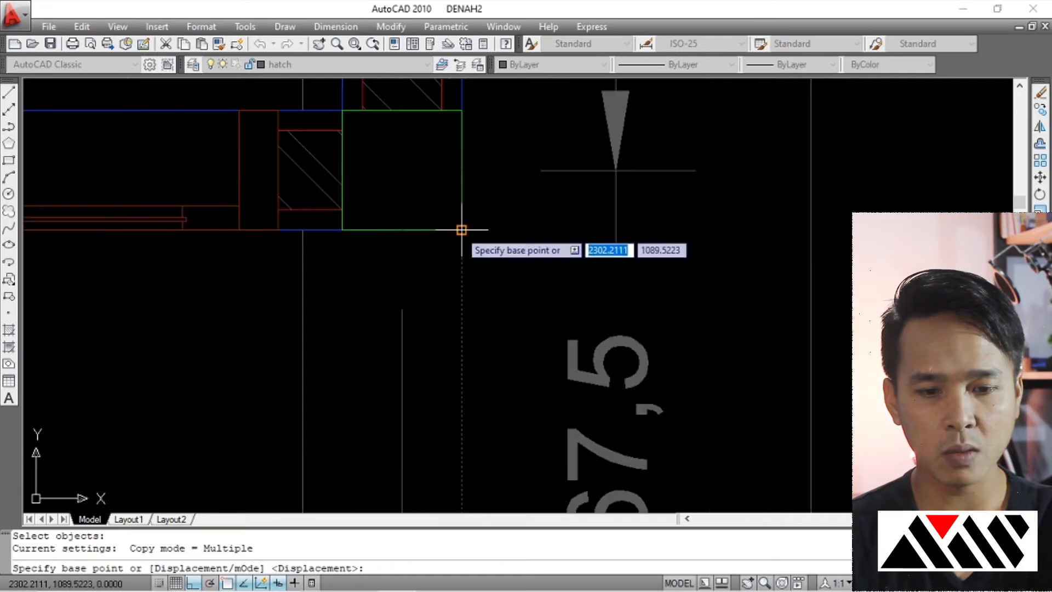
{"action": "scroll", "coordinate": [459, 228], "scroll_direction": "down", "scroll_amount": 5}
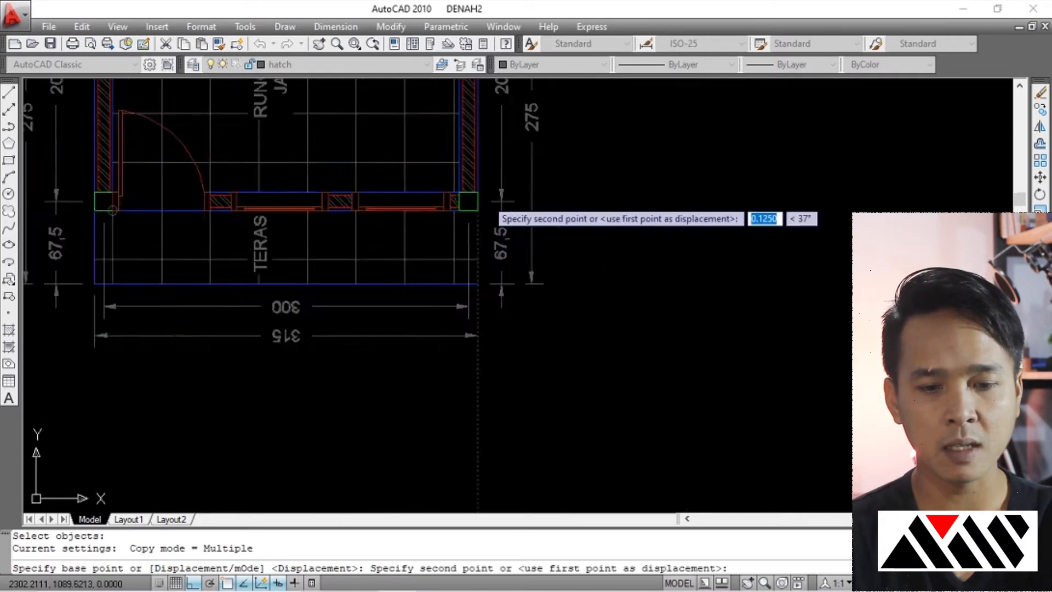
{"action": "scroll", "coordinate": [482, 211], "scroll_direction": "up", "scroll_amount": 5}
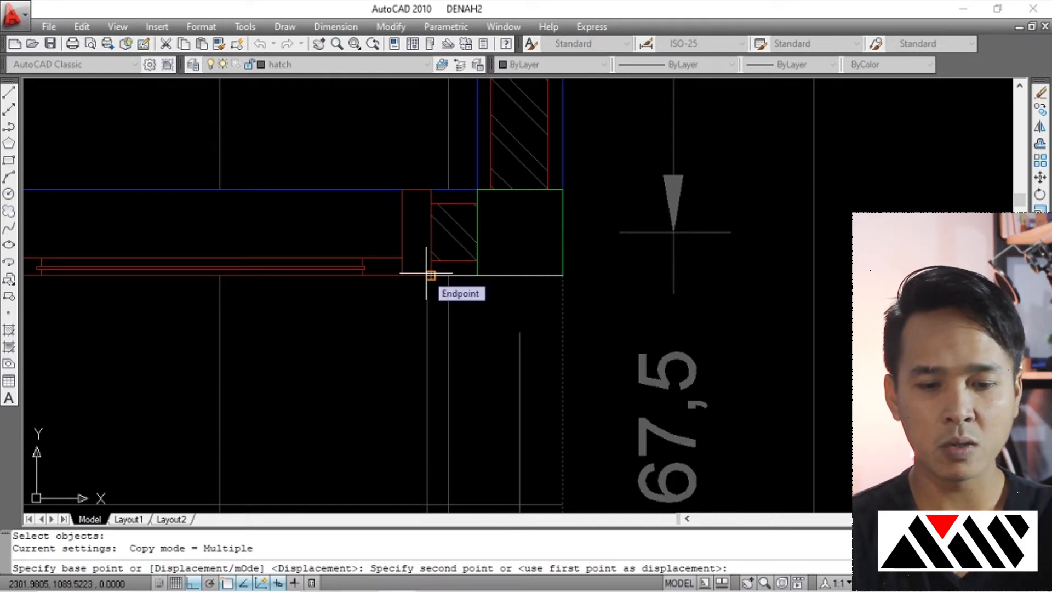
{"action": "left_click", "coordinate": [430, 275]}
{"action": "left_click", "coordinate": [446, 242]}
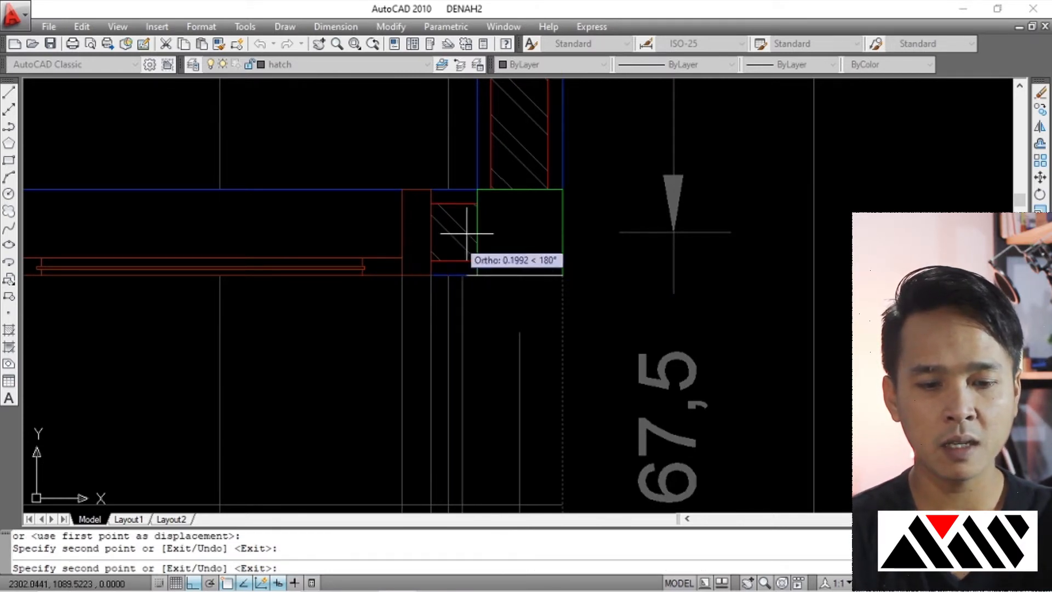
Add copies of the projection line at both ends of the right window's sash and both edges of its left-hand jamb.
{"action": "scroll", "coordinate": [466, 229], "scroll_direction": "down", "scroll_amount": 4}
{"action": "scroll", "coordinate": [466, 230], "scroll_direction": "up", "scroll_amount": 5}
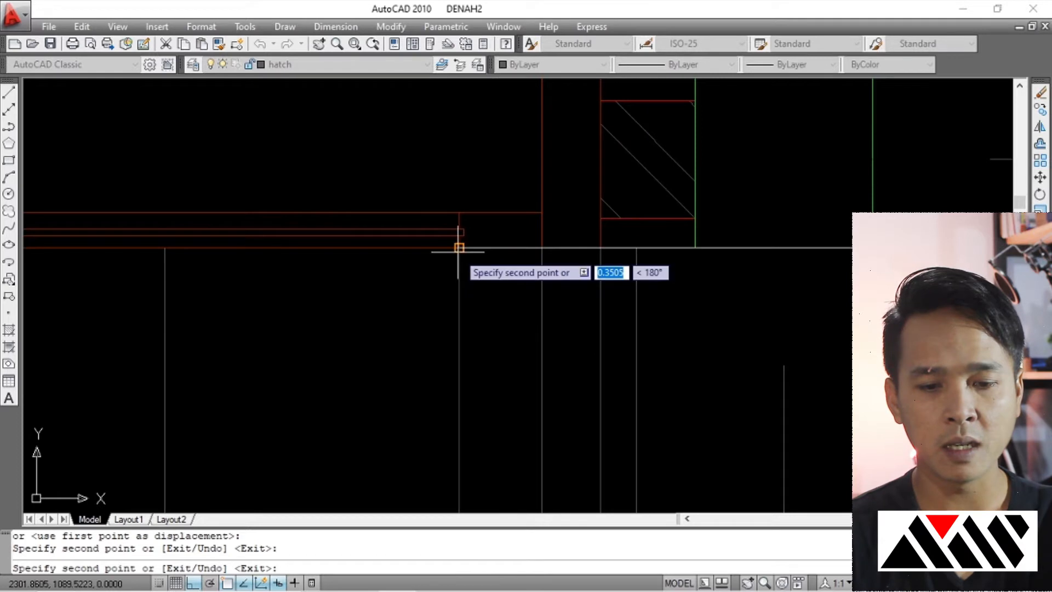
{"action": "scroll", "coordinate": [471, 244], "scroll_direction": "down", "scroll_amount": 4}
{"action": "scroll", "coordinate": [416, 225], "scroll_direction": "up", "scroll_amount": 5}
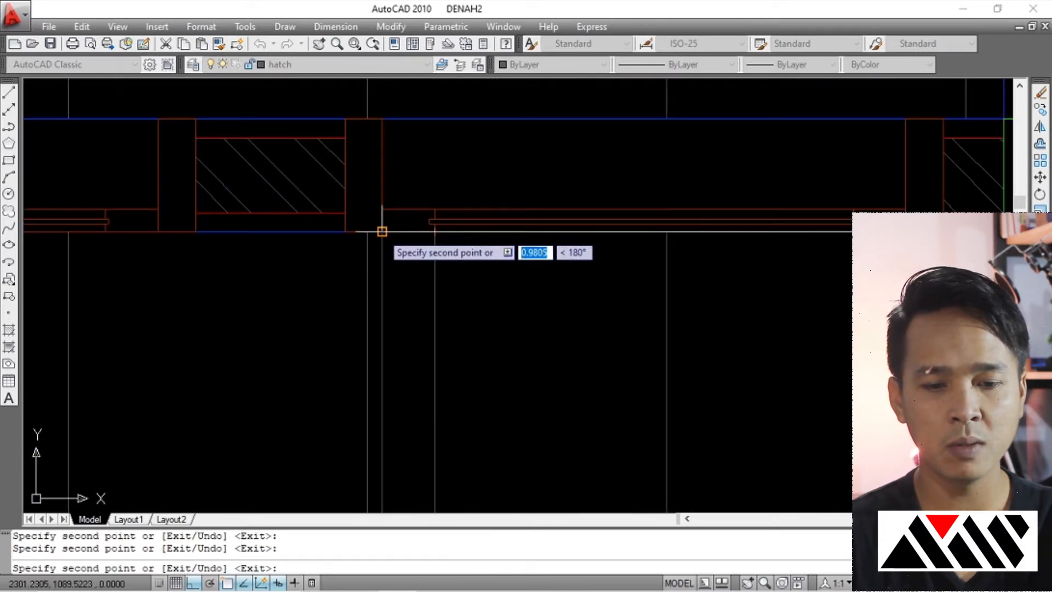
{"action": "key", "text": "Return"}
Examine the projection lines running down from the right window's frame and sash edges.
{"action": "scroll", "coordinate": [356, 230], "scroll_direction": "down", "scroll_amount": 5}
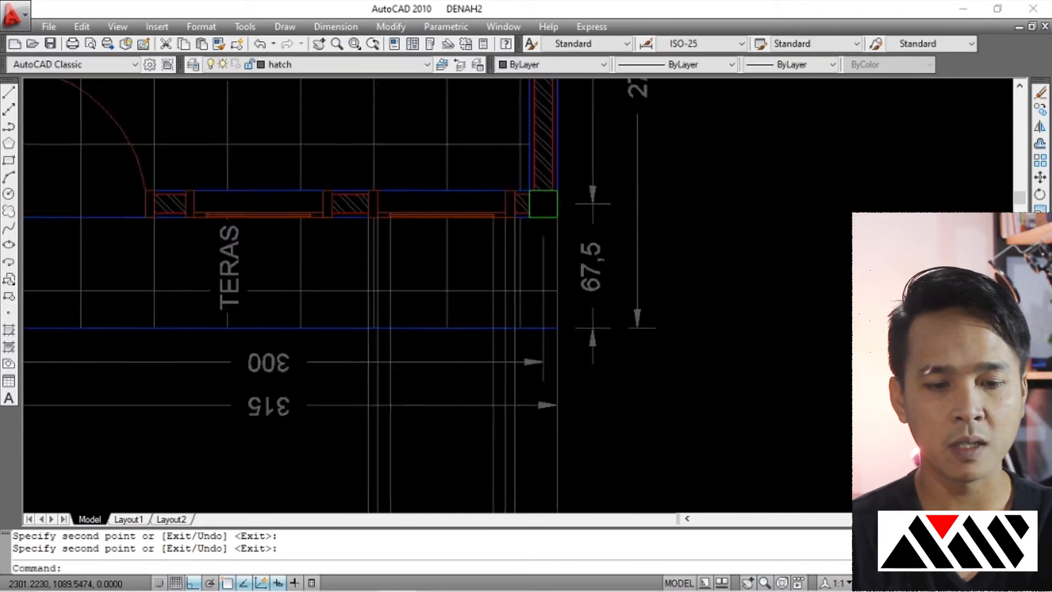
{"action": "scroll", "coordinate": [416, 219], "scroll_direction": "up", "scroll_amount": 5}
{"action": "scroll", "coordinate": [364, 277], "scroll_direction": "down", "scroll_amount": 4}
{"action": "scroll", "coordinate": [357, 235], "scroll_direction": "up", "scroll_amount": 5}
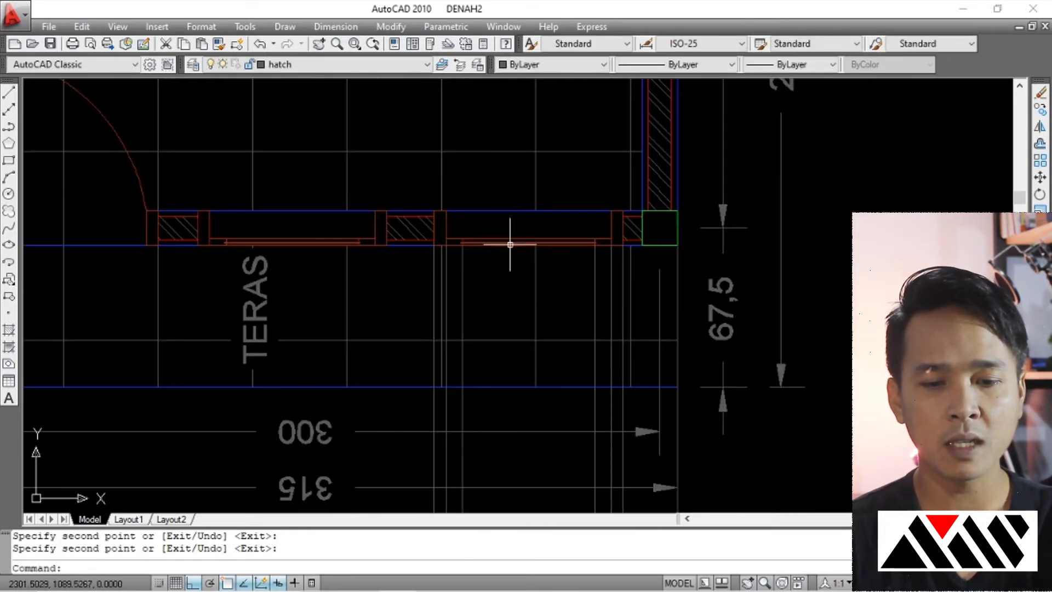
{"action": "scroll", "coordinate": [284, 226], "scroll_direction": "down", "scroll_amount": 3}
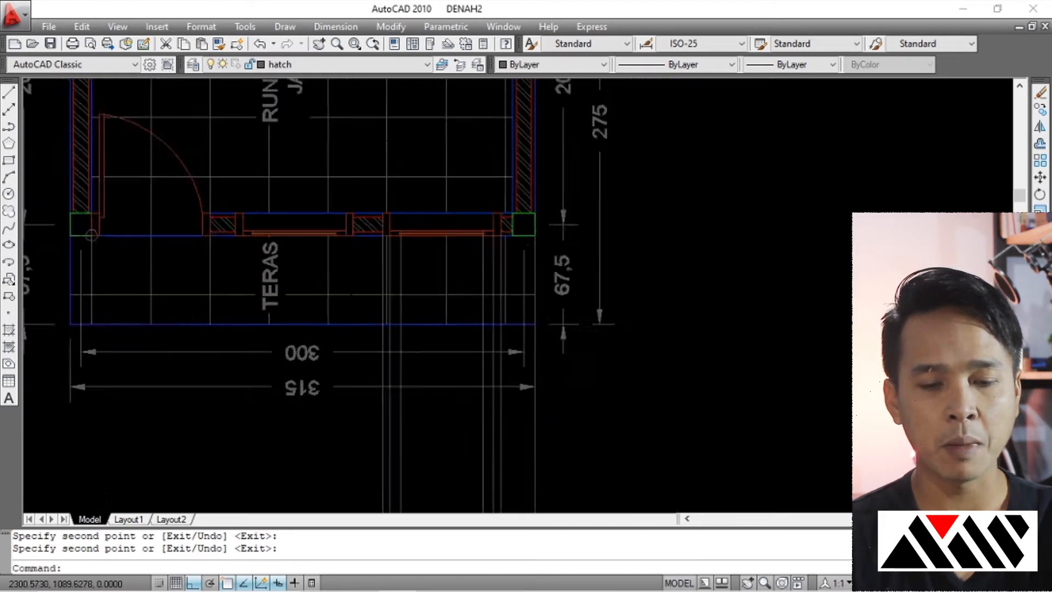
{"action": "middle_click_drag", "start_coordinate": [427, 281], "coordinate": [385, 230]}
{"action": "left_click", "coordinate": [447, 311]}
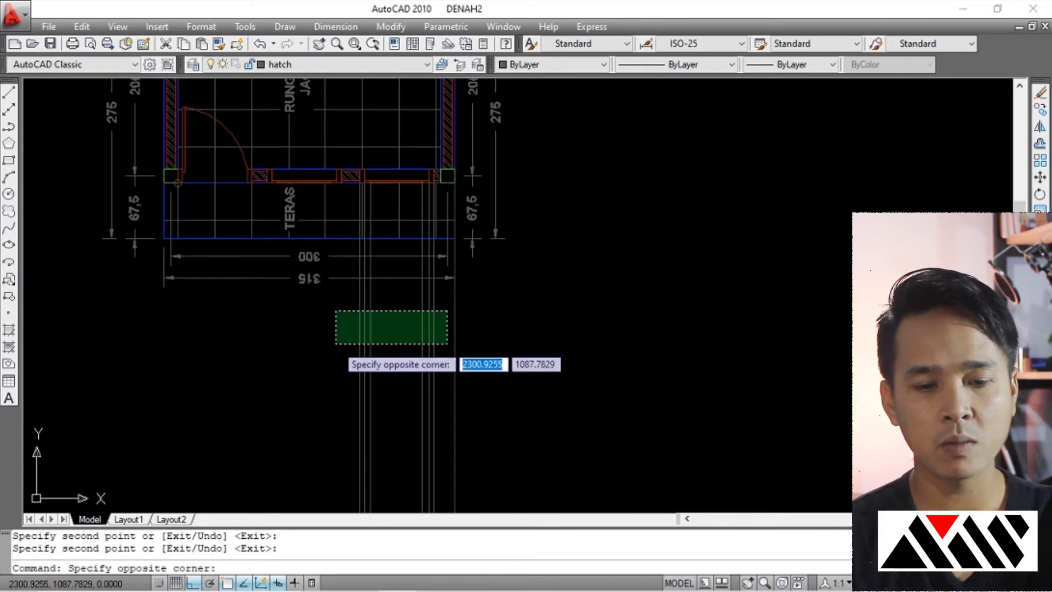
{"action": "key", "text": "Escape"}
{"action": "left_click", "coordinate": [443, 309]}
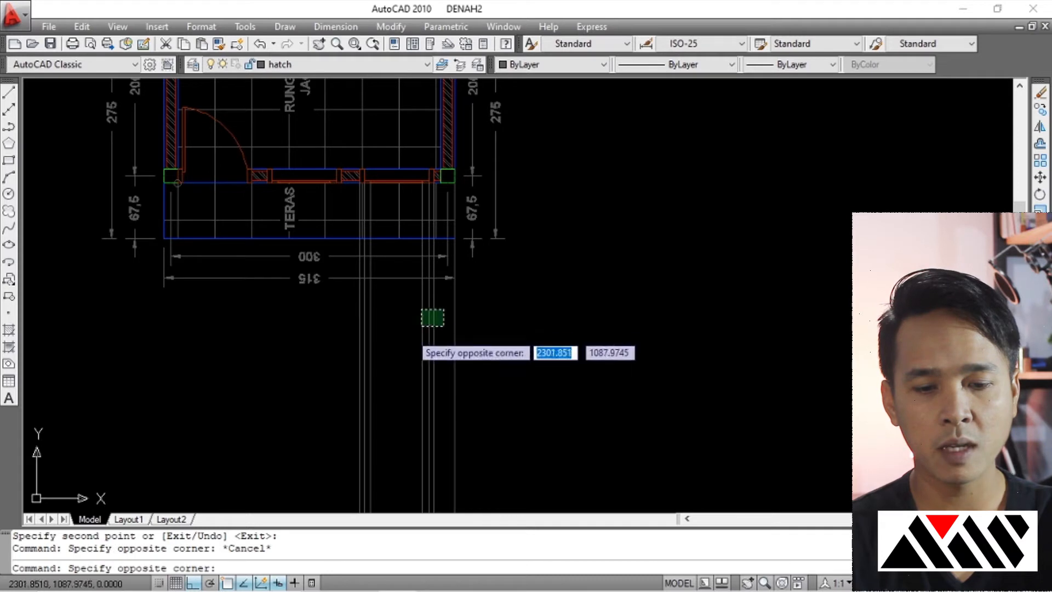
{"action": "key", "text": "Escape"}
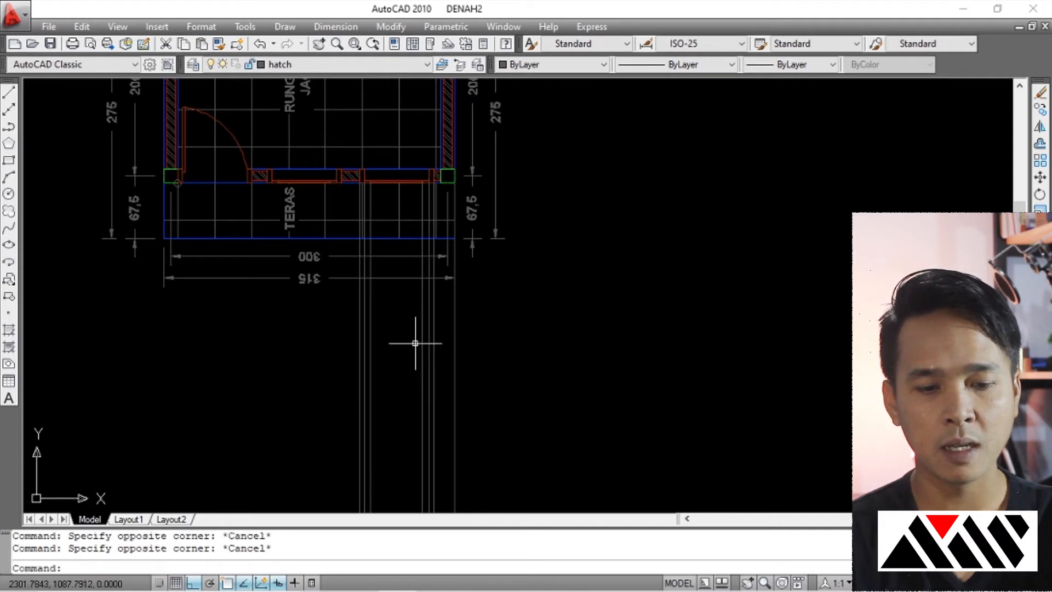
Copy the right window's six projection lines to the left window, from the right-hand jamb's outer corner to the matching corner.
{"action": "left_click", "coordinate": [340, 369]}
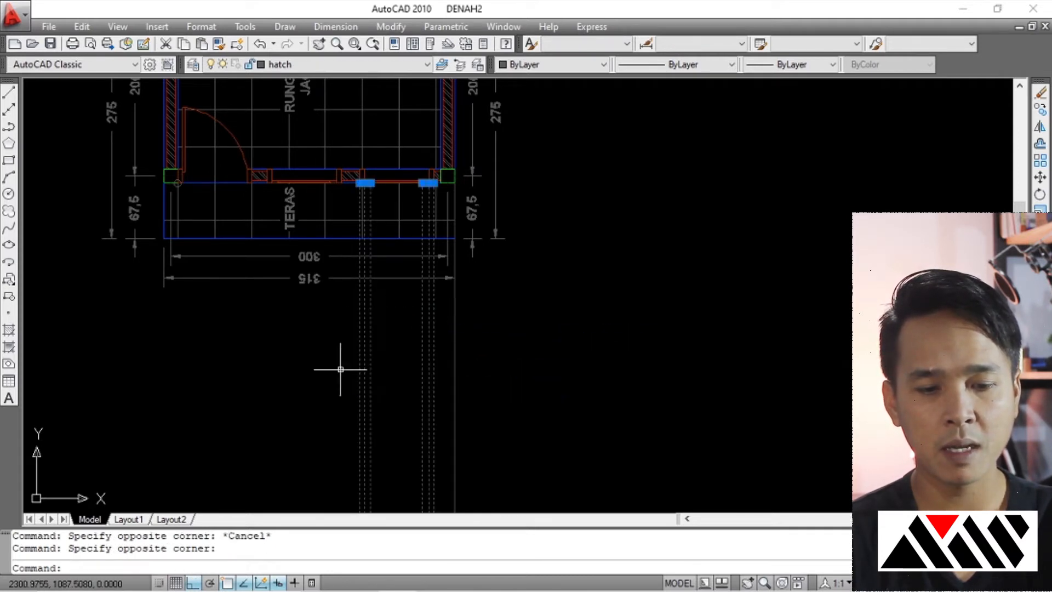
{"action": "middle_click_drag", "start_coordinate": [364, 216], "coordinate": [369, 233]}
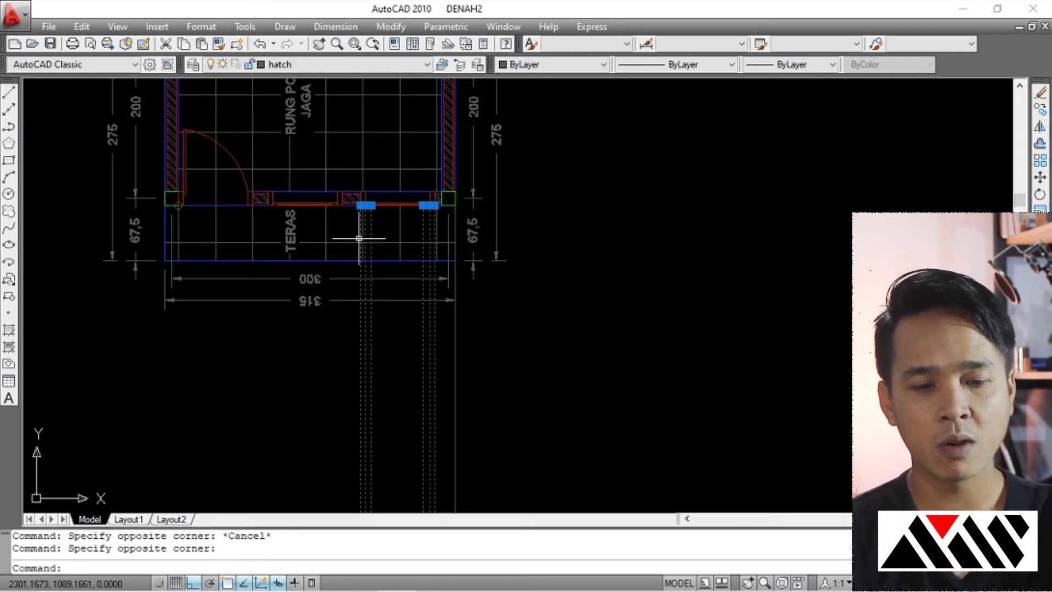
{"action": "type", "text": "co"}
{"action": "key", "text": "Return"}
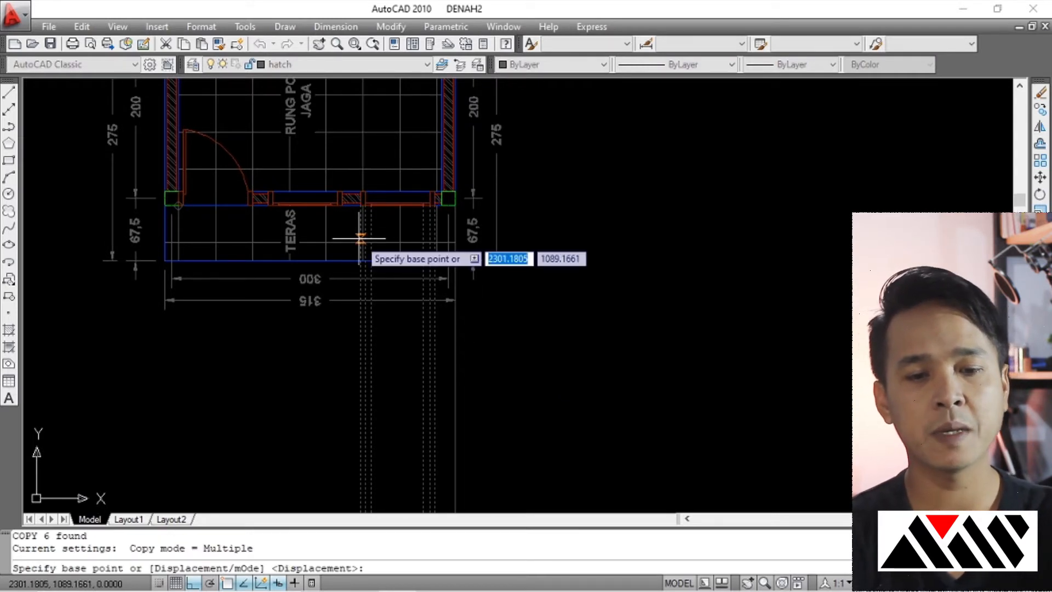
{"action": "scroll", "coordinate": [424, 177], "scroll_direction": "up", "scroll_amount": 4}
{"action": "scroll", "coordinate": [434, 289], "scroll_direction": "up", "scroll_amount": 2}
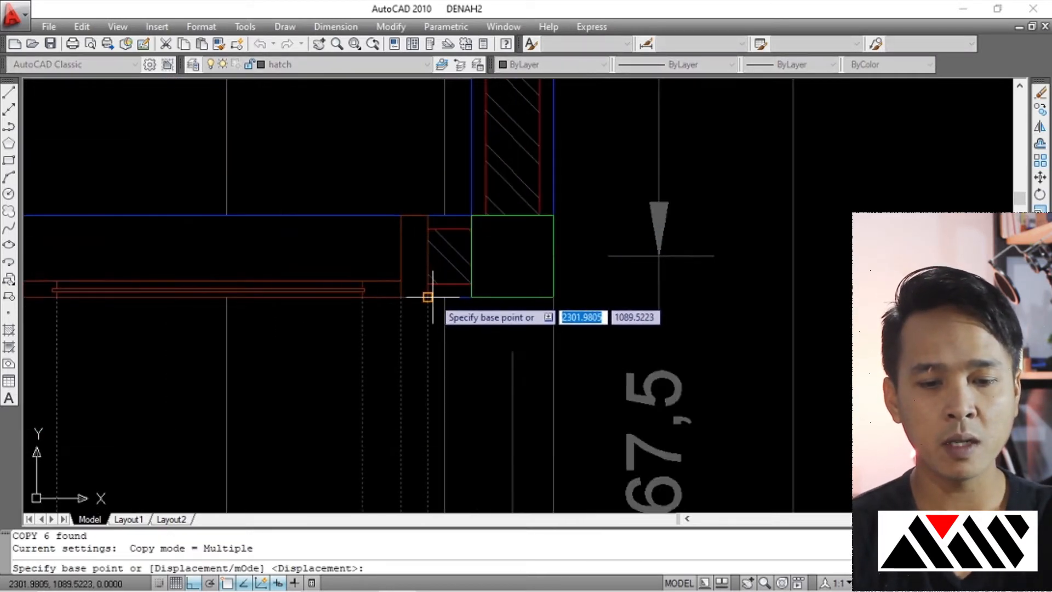
{"action": "left_click", "coordinate": [427, 297]}
{"action": "scroll", "coordinate": [500, 223], "scroll_direction": "down", "scroll_amount": 3}
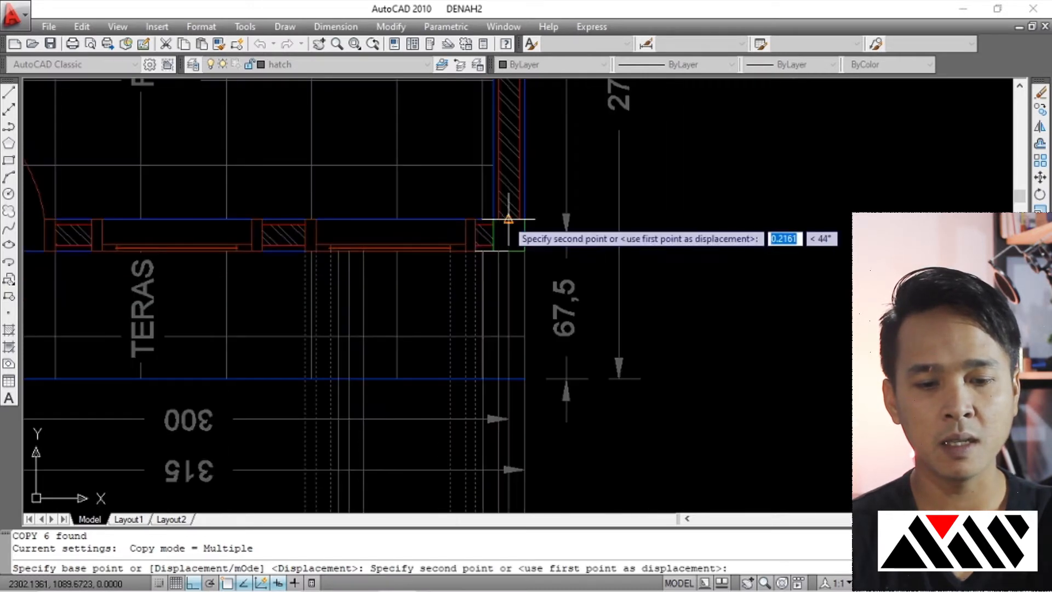
{"action": "middle_click_drag", "start_coordinate": [291, 226], "coordinate": [344, 226]}
{"action": "scroll", "coordinate": [575, 271], "scroll_direction": "up", "scroll_amount": 3}
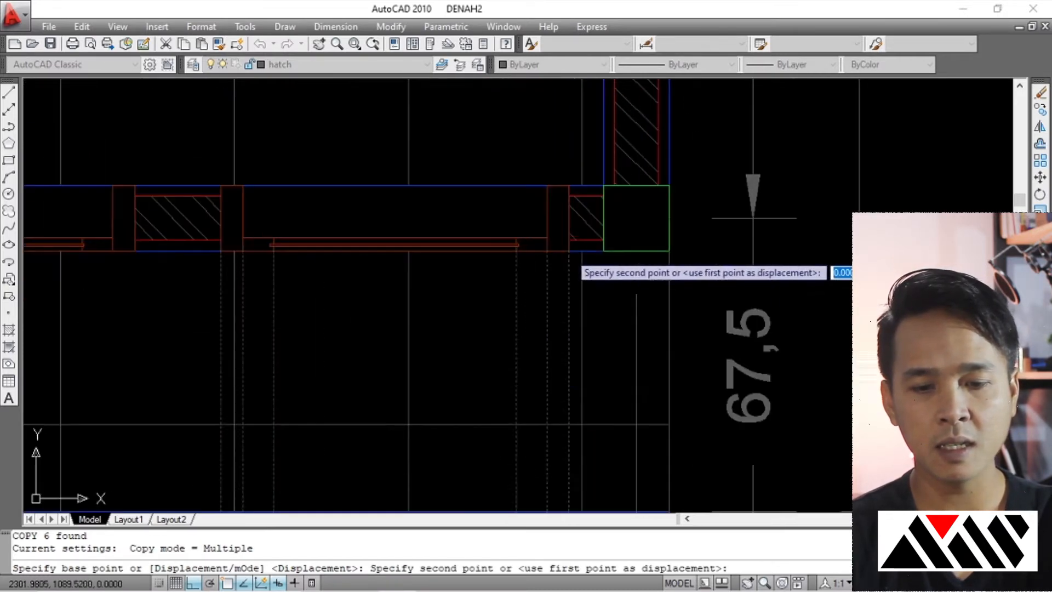
{"action": "scroll", "coordinate": [570, 246], "scroll_direction": "down", "scroll_amount": 1}
{"action": "scroll", "coordinate": [568, 258], "scroll_direction": "down", "scroll_amount": 3}
{"action": "scroll", "coordinate": [357, 252], "scroll_direction": "up", "scroll_amount": 2}
{"action": "scroll", "coordinate": [392, 253], "scroll_direction": "up", "scroll_amount": 5}
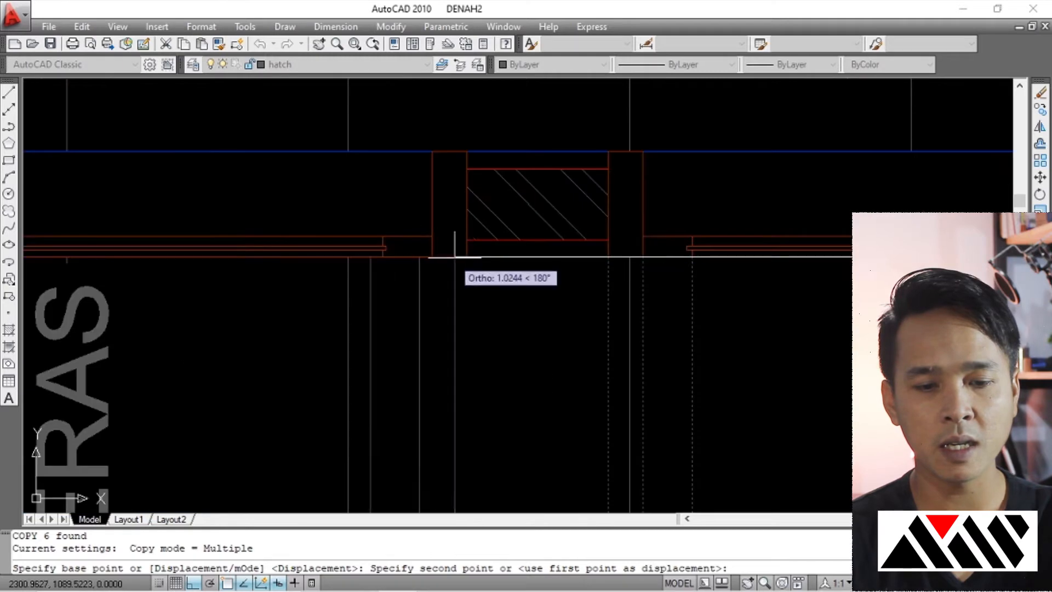
{"action": "left_click", "coordinate": [467, 257]}
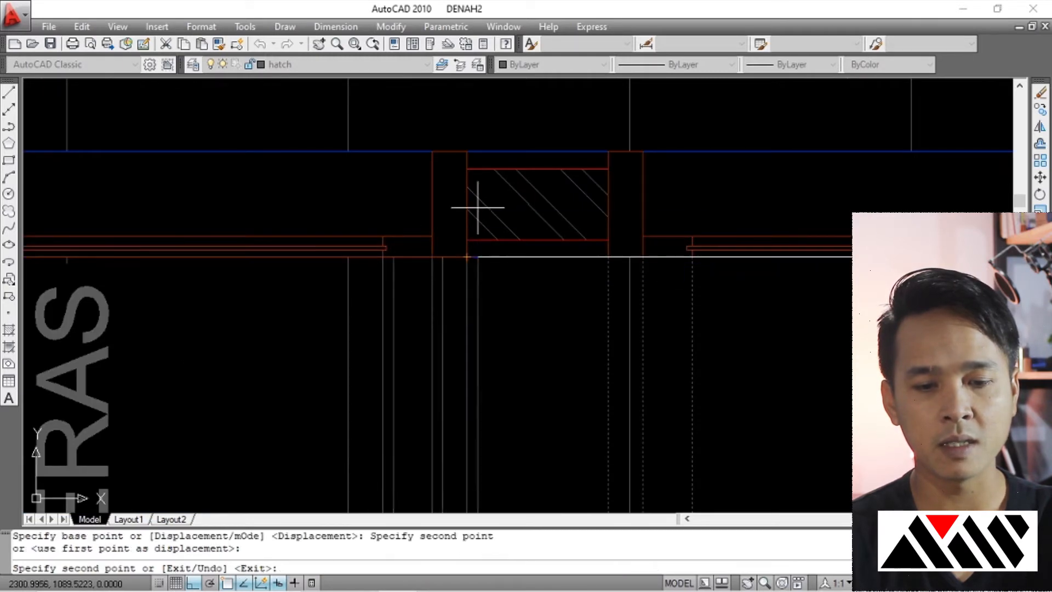
{"action": "scroll", "coordinate": [474, 203], "scroll_direction": "down", "scroll_amount": 3}
{"action": "key", "text": "Return"}
{"action": "scroll", "coordinate": [455, 200], "scroll_direction": "up", "scroll_amount": 3}
{"action": "scroll", "coordinate": [478, 200], "scroll_direction": "up", "scroll_amount": 5}
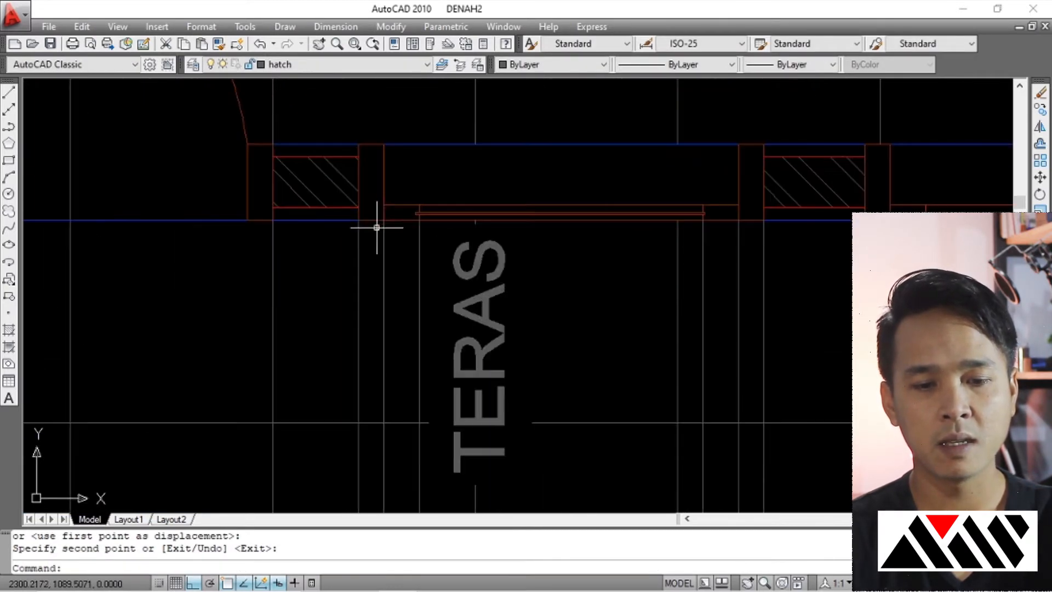
{"action": "scroll", "coordinate": [428, 216], "scroll_direction": "down", "scroll_amount": 7}
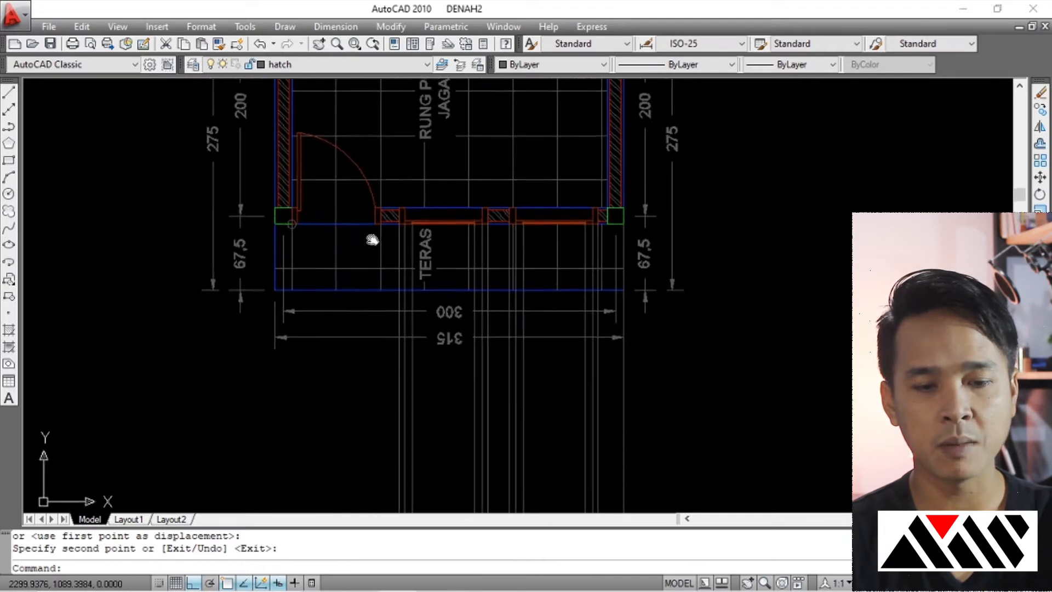
{"action": "scroll", "coordinate": [345, 219], "scroll_direction": "up", "scroll_amount": 6}
{"action": "scroll", "coordinate": [300, 253], "scroll_direction": "up", "scroll_amount": 5}
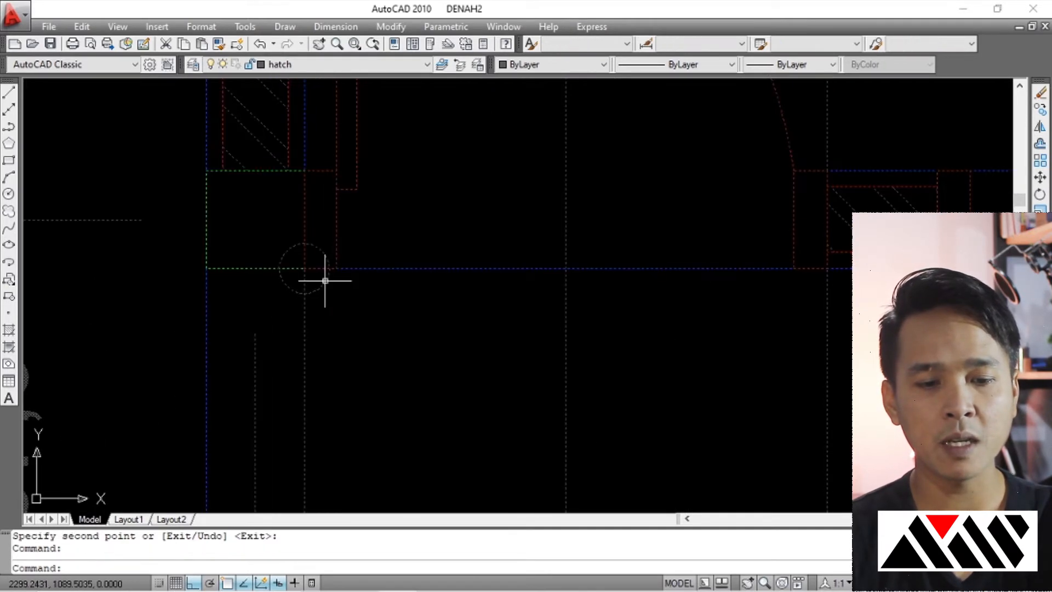
{"action": "key", "text": "Escape"}
{"action": "scroll", "coordinate": [323, 280], "scroll_direction": "down", "scroll_amount": 6}
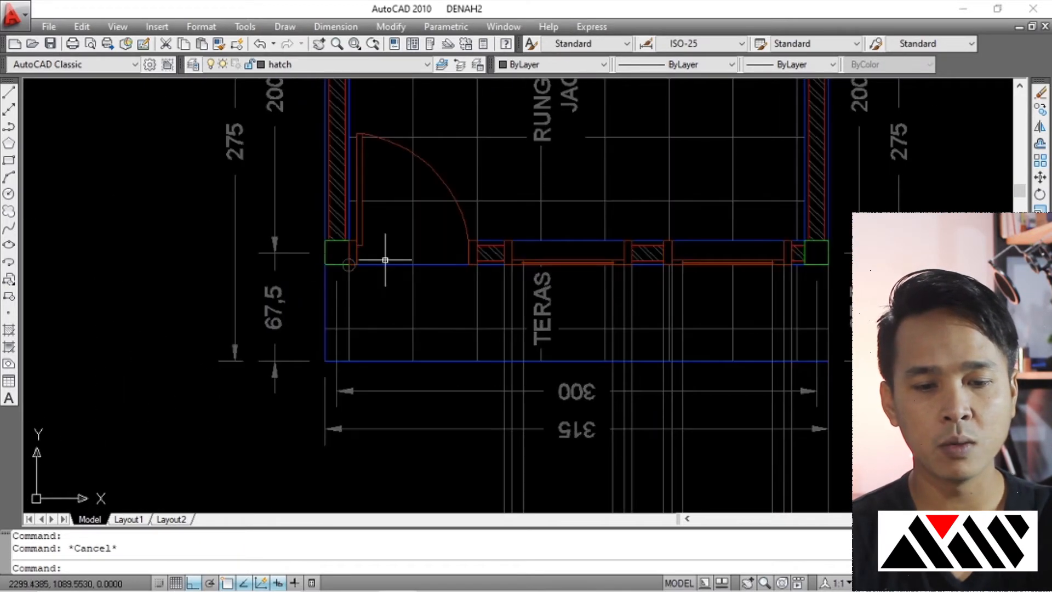
{"action": "scroll", "coordinate": [452, 283], "scroll_direction": "up", "scroll_amount": 5}
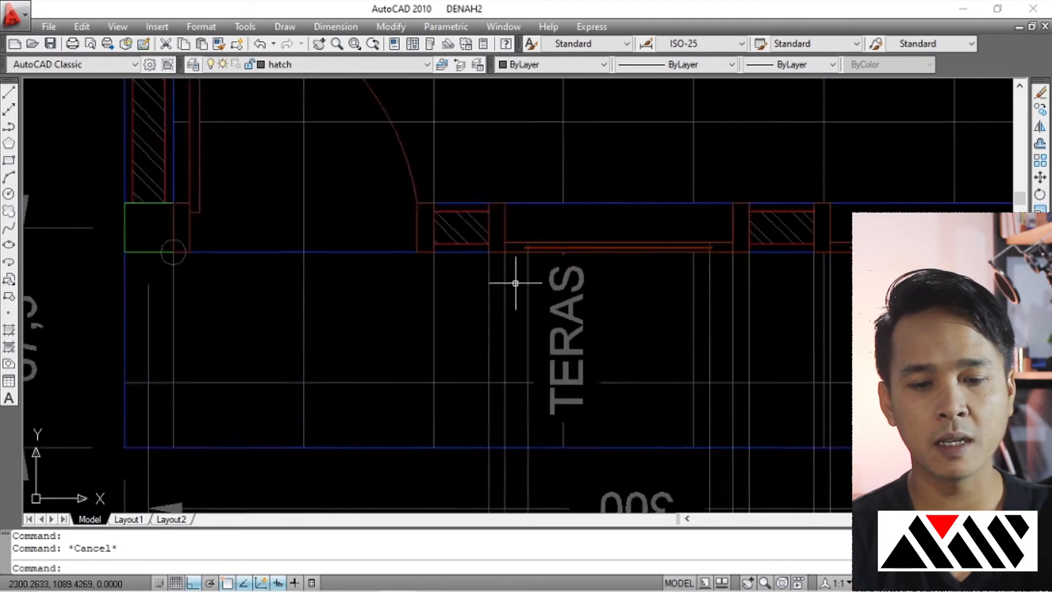
{"action": "left_click_drag", "start_coordinate": [488, 301], "coordinate": [469, 305]}
{"action": "left_click", "coordinate": [478, 280]}
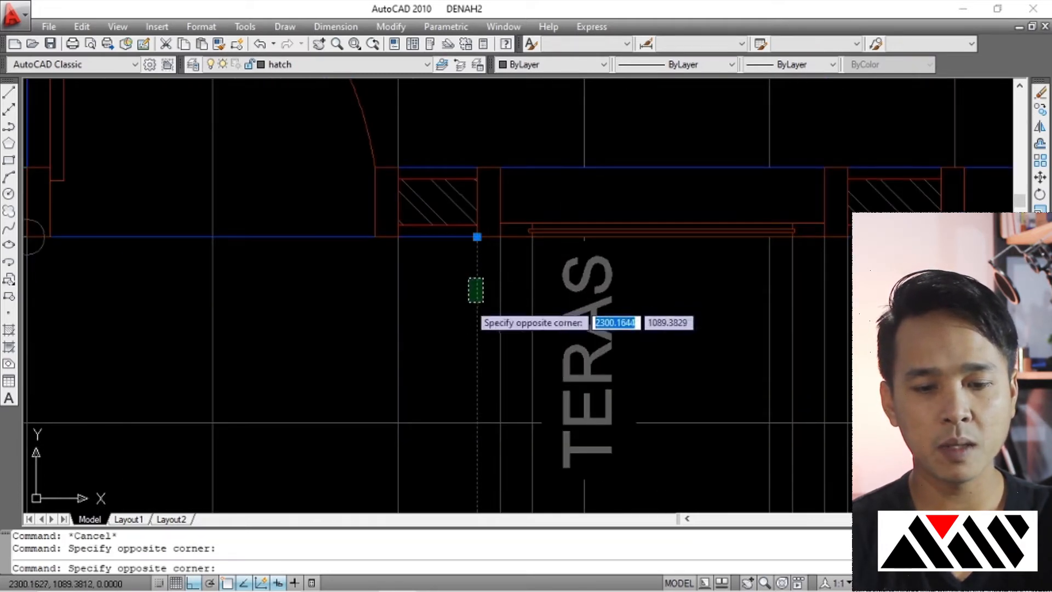
{"action": "key", "text": "Escape"}
Copy the left window's outermost projection line to both edges of the door's right-hand jamb.
{"action": "scroll", "coordinate": [481, 277], "scroll_direction": "down", "scroll_amount": 3}
{"action": "scroll", "coordinate": [486, 279], "scroll_direction": "up", "scroll_amount": 2}
{"action": "left_click", "coordinate": [485, 277]}
{"action": "left_click", "coordinate": [458, 300]}
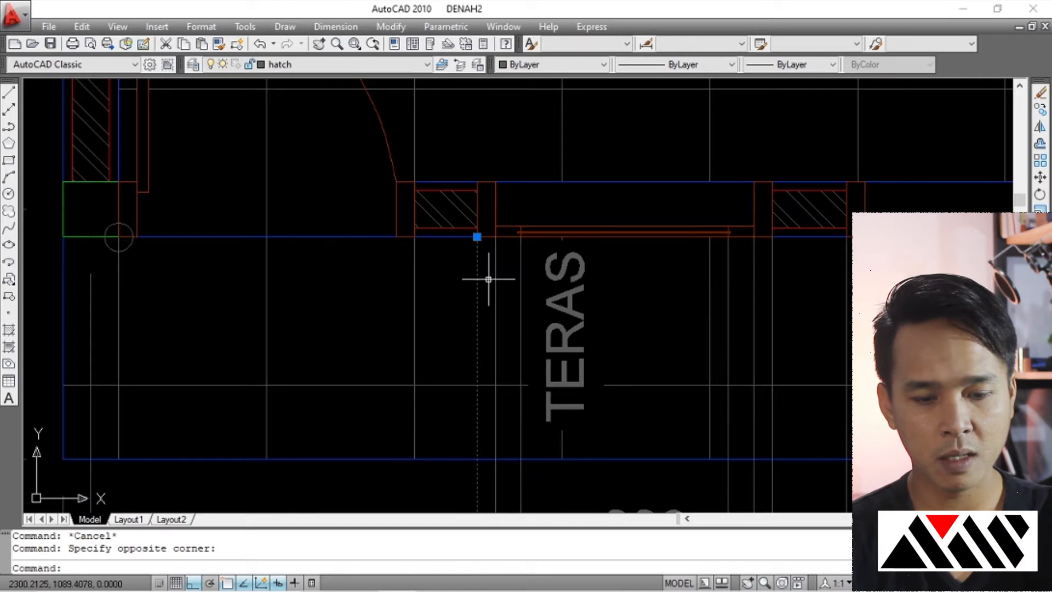
{"action": "key", "text": "Return"}
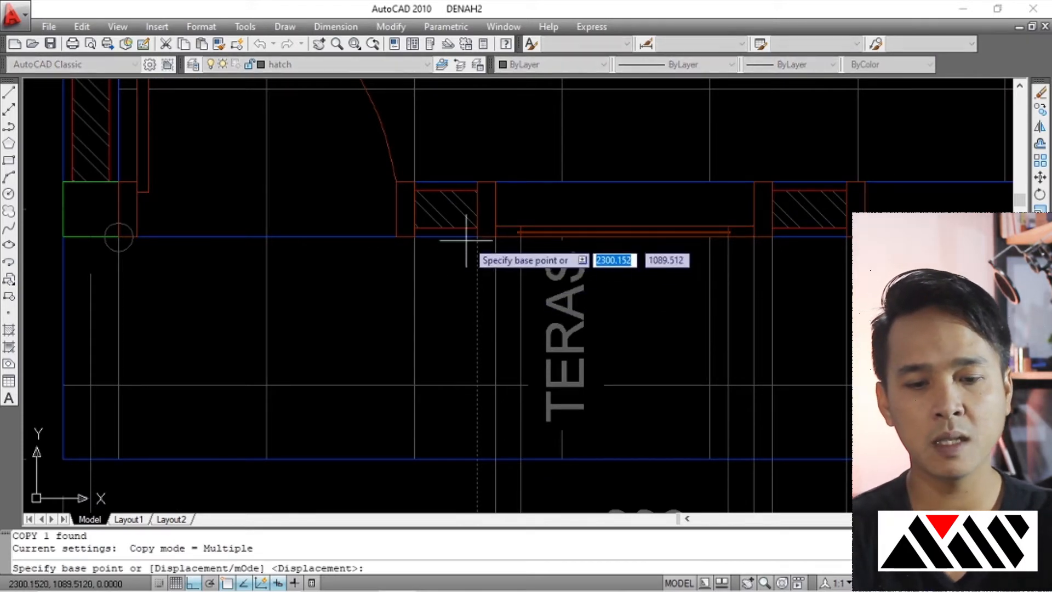
{"action": "scroll", "coordinate": [482, 241], "scroll_direction": "up", "scroll_amount": 3}
{"action": "left_click", "coordinate": [484, 232]}
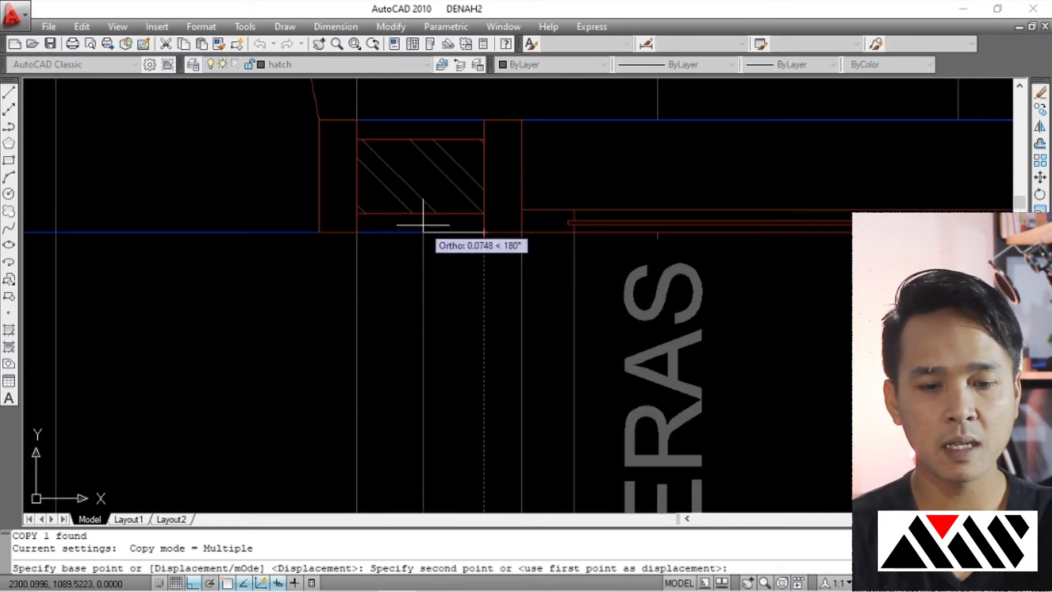
{"action": "left_click", "coordinate": [355, 231]}
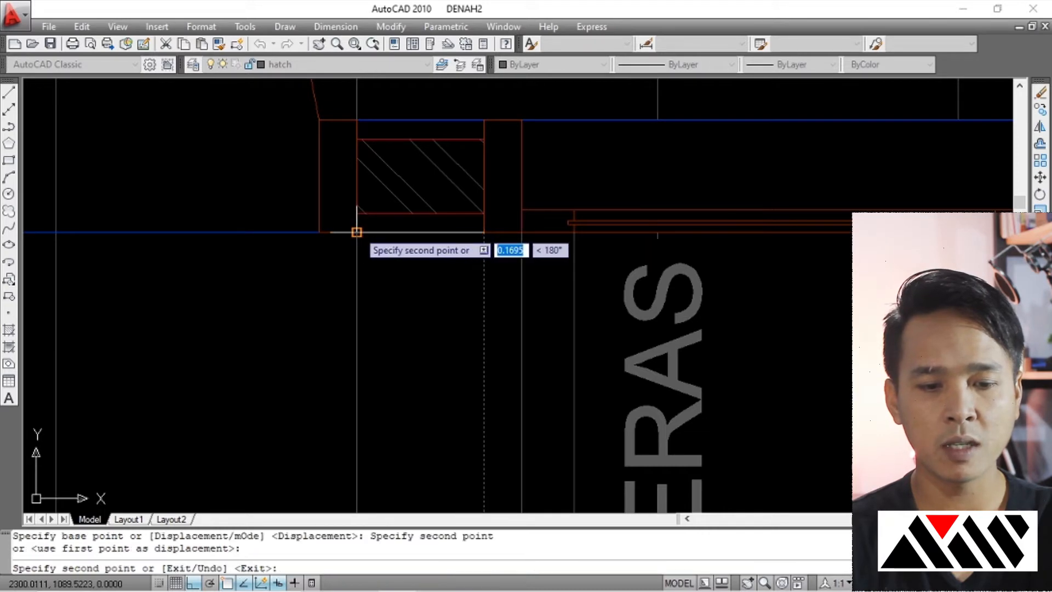
{"action": "scroll", "coordinate": [355, 231], "scroll_direction": "down", "scroll_amount": 3}
{"action": "scroll", "coordinate": [261, 236], "scroll_direction": "up", "scroll_amount": 2}
{"action": "left_click", "coordinate": [460, 224]}
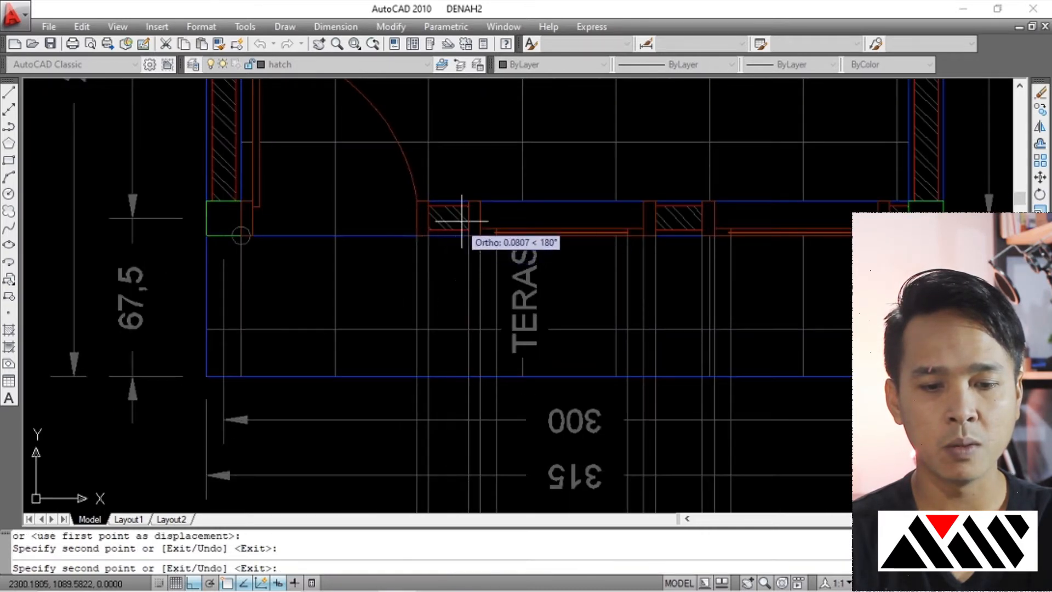
Add copies of the projection line at both edges of the door's left-hand jamb and at the left column's outer corner.
{"action": "scroll", "coordinate": [322, 233], "scroll_direction": "down", "scroll_amount": 1}
{"action": "scroll", "coordinate": [321, 233], "scroll_direction": "up", "scroll_amount": 3}
{"action": "left_click", "coordinate": [289, 252]}
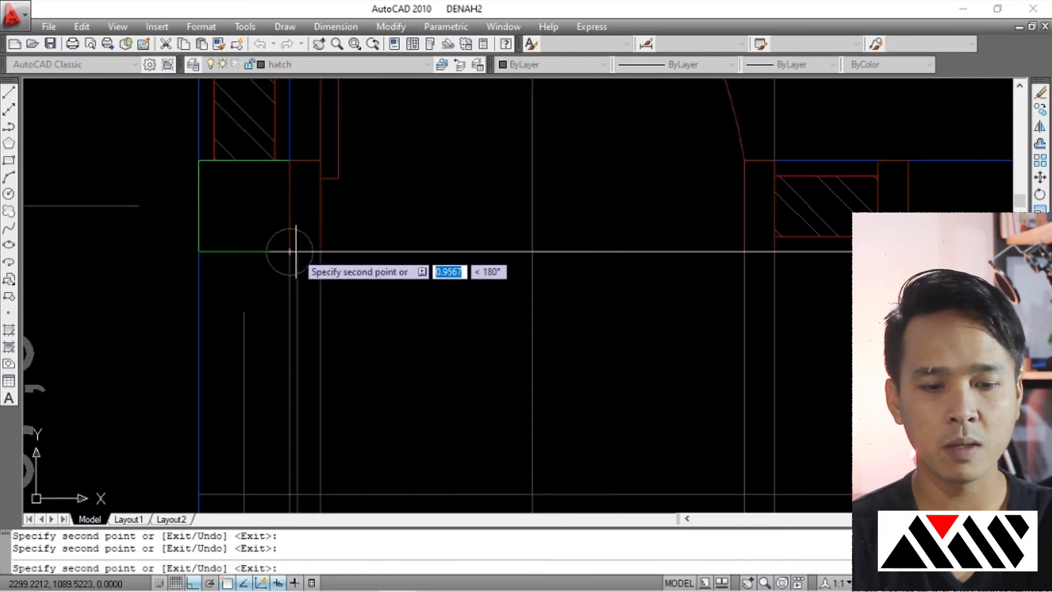
{"action": "scroll", "coordinate": [441, 230], "scroll_direction": "down", "scroll_amount": 4}
{"action": "scroll", "coordinate": [404, 239], "scroll_direction": "up", "scroll_amount": 4}
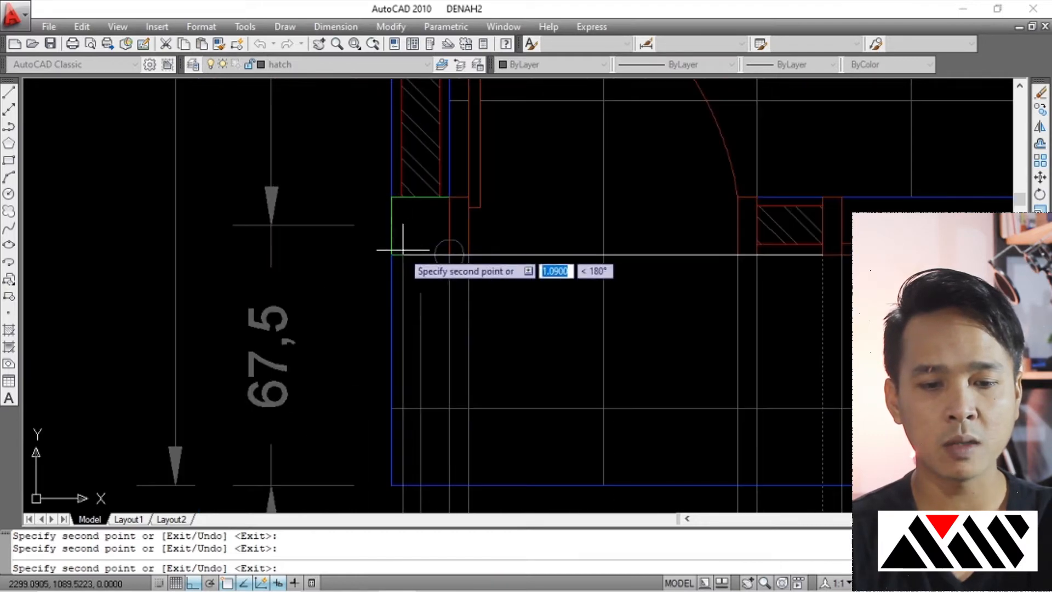
{"action": "scroll", "coordinate": [391, 254], "scroll_direction": "down", "scroll_amount": 6}
{"action": "key", "text": "Escape"}
Examine the complete set of projection lines running down from the rotated floor plan.
{"action": "scroll", "coordinate": [442, 265], "scroll_direction": "up", "scroll_amount": 2}
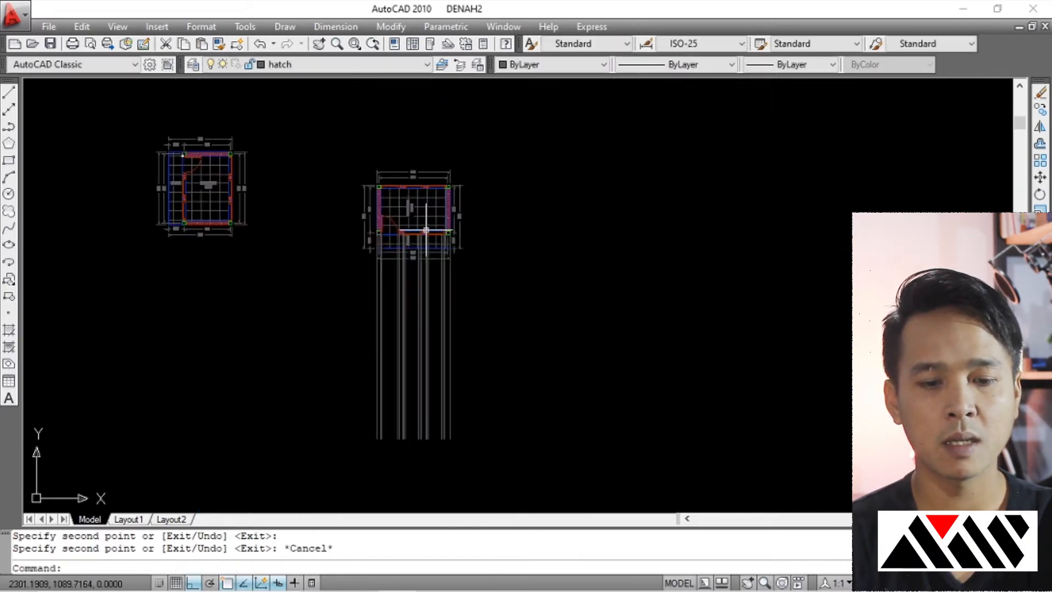
{"action": "scroll", "coordinate": [442, 265], "scroll_direction": "up", "scroll_amount": 1}
{"action": "scroll", "coordinate": [428, 254], "scroll_direction": "down", "scroll_amount": 4}
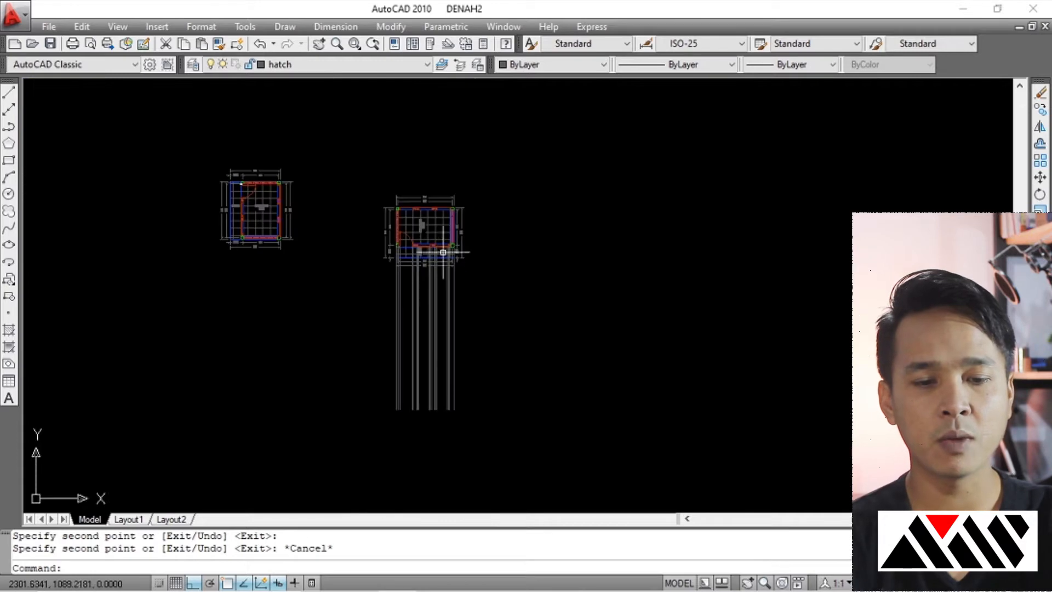
{"action": "scroll", "coordinate": [446, 252], "scroll_direction": "up", "scroll_amount": 3}
{"action": "middle_click_drag", "start_coordinate": [465, 261], "coordinate": [453, 223]}
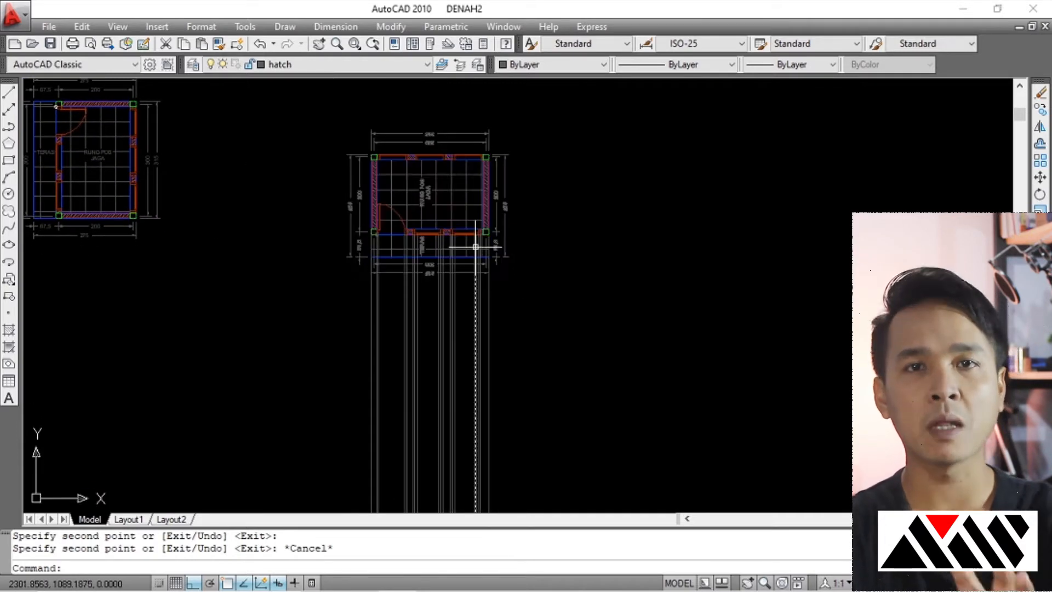
{"action": "middle_click_drag", "start_coordinate": [472, 324], "coordinate": [463, 305]}
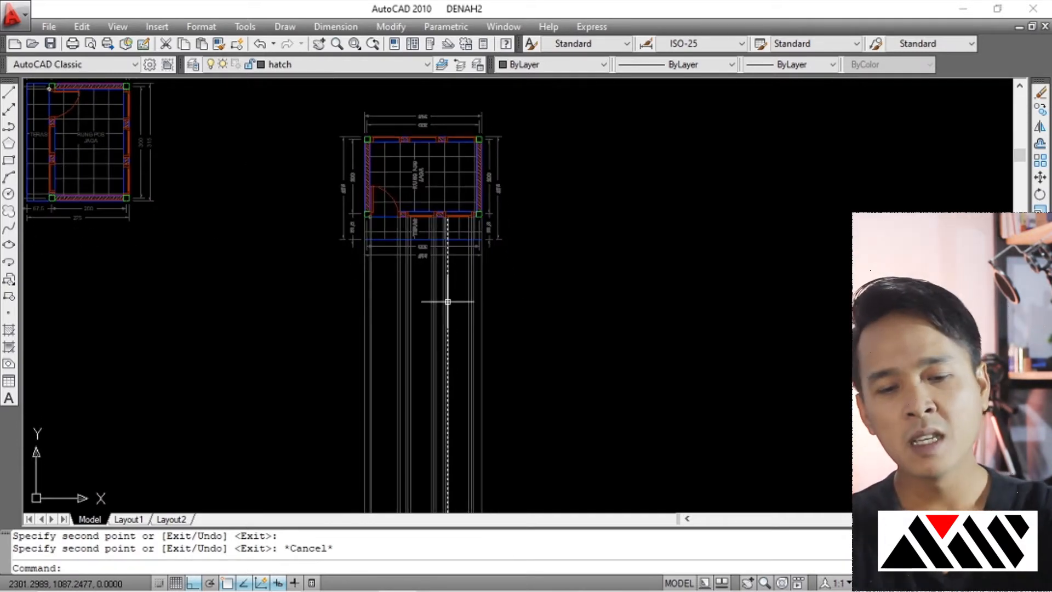
{"action": "scroll", "coordinate": [448, 302], "scroll_direction": "down", "scroll_amount": 2}
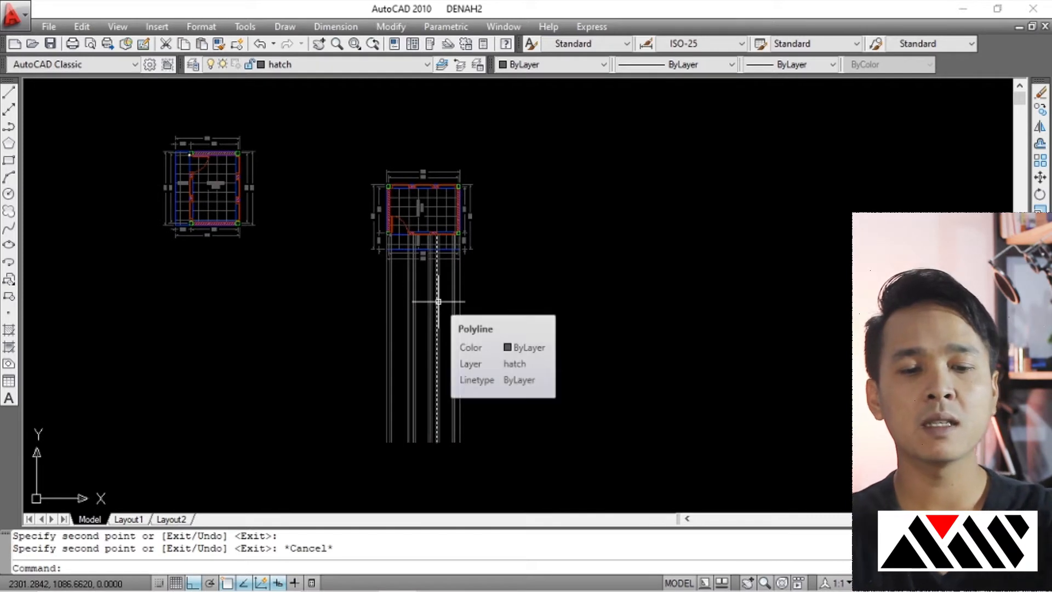
{"action": "scroll", "coordinate": [433, 307], "scroll_direction": "up", "scroll_amount": 2}
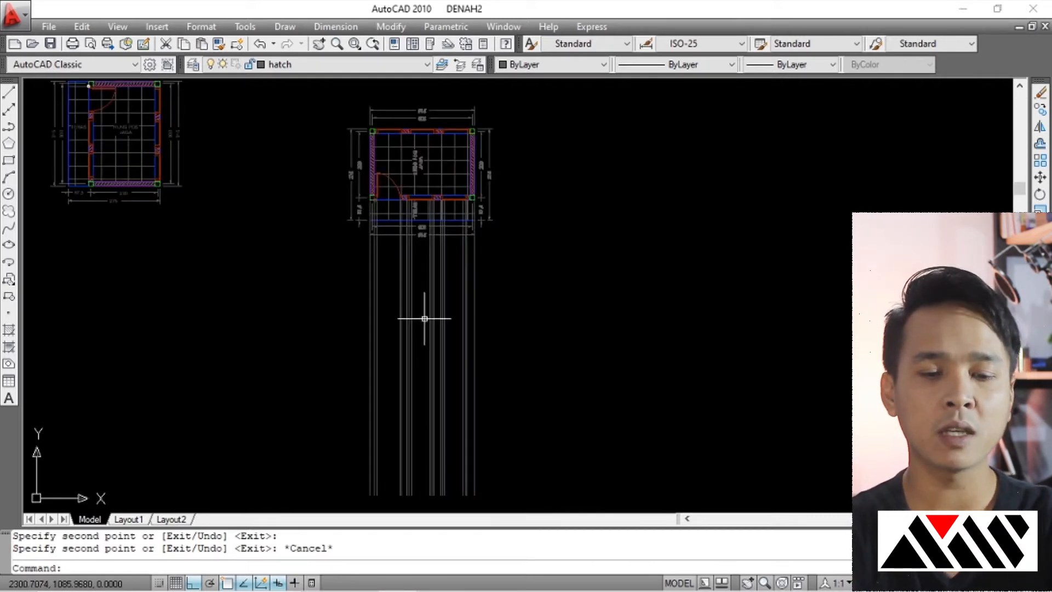
{"action": "key", "text": "Return"}
{"action": "key", "text": "Escape"}
{"action": "key", "text": "Escape"}
{"action": "key", "text": "Escape"}
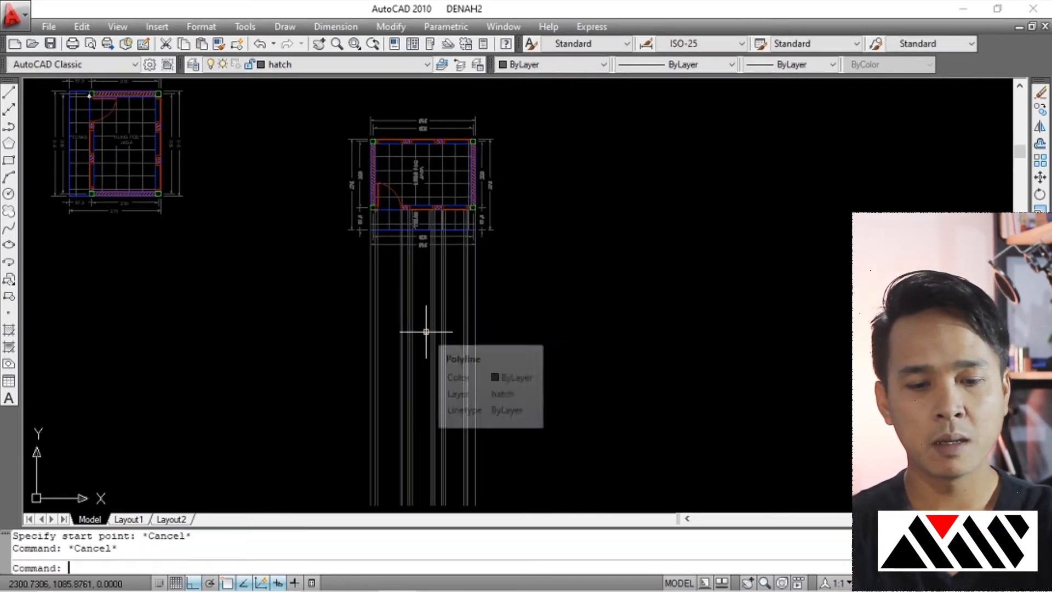
Draw a horizontal polyline across all the projection lines below the floor plan, extending past both outer lines.
{"action": "type", "text": "p"}
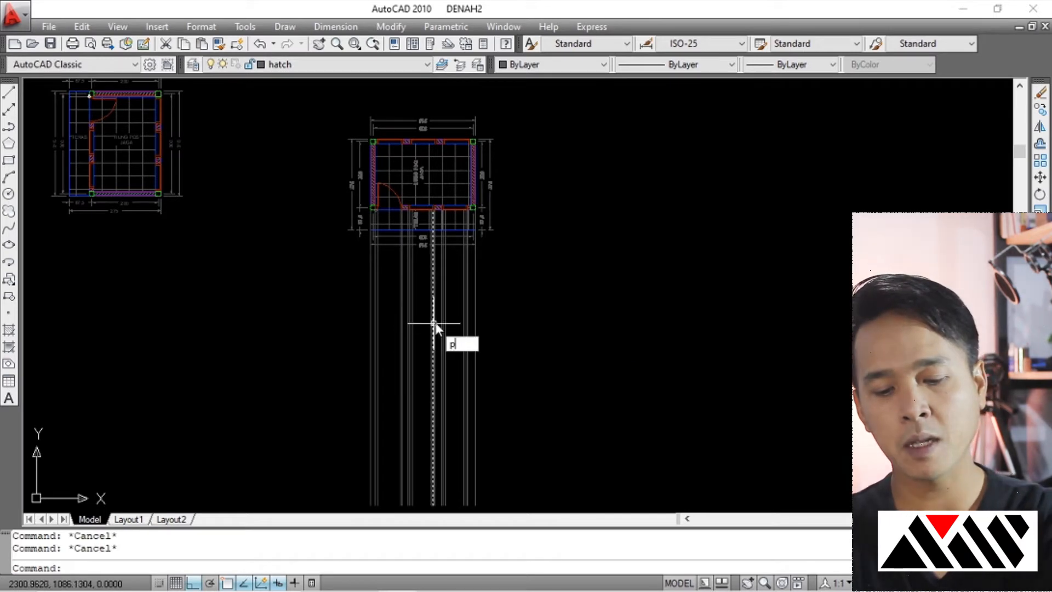
{"action": "type", "text": "l"}
{"action": "key", "text": "Return"}
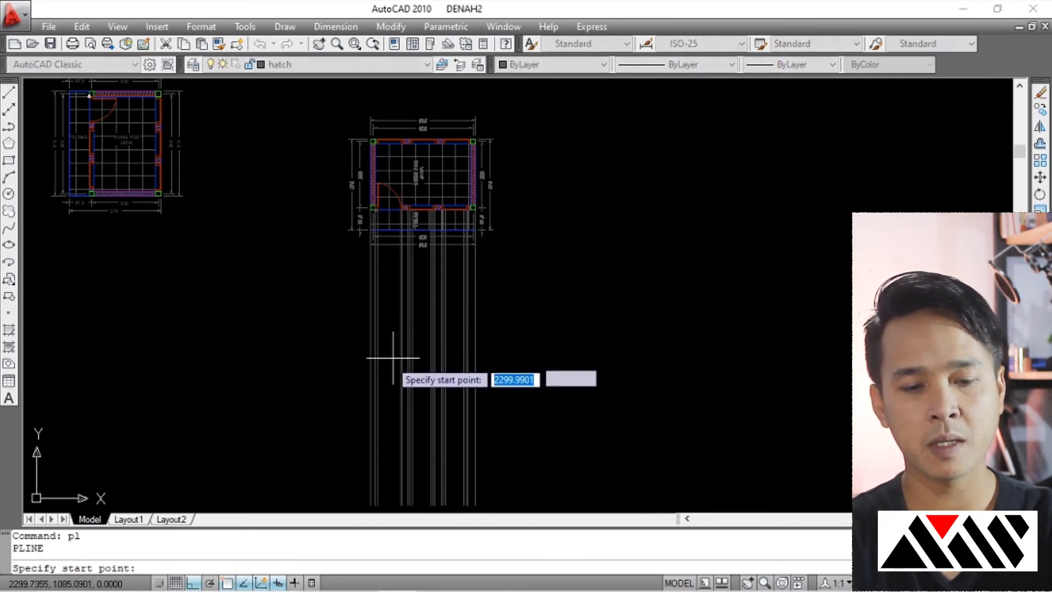
{"action": "left_click", "coordinate": [356, 369]}
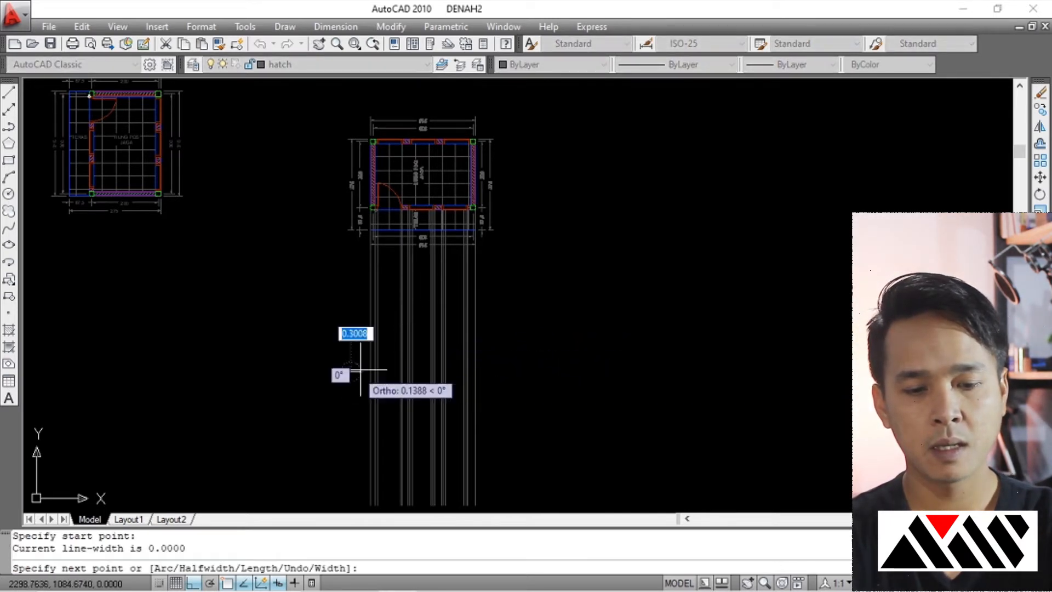
{"action": "left_click", "coordinate": [518, 370]}
{"action": "key", "text": "Return"}
{"action": "middle_click_drag", "start_coordinate": [500, 347], "coordinate": [495, 318]}
{"action": "scroll", "coordinate": [502, 346], "scroll_direction": "up", "scroll_amount": 4}
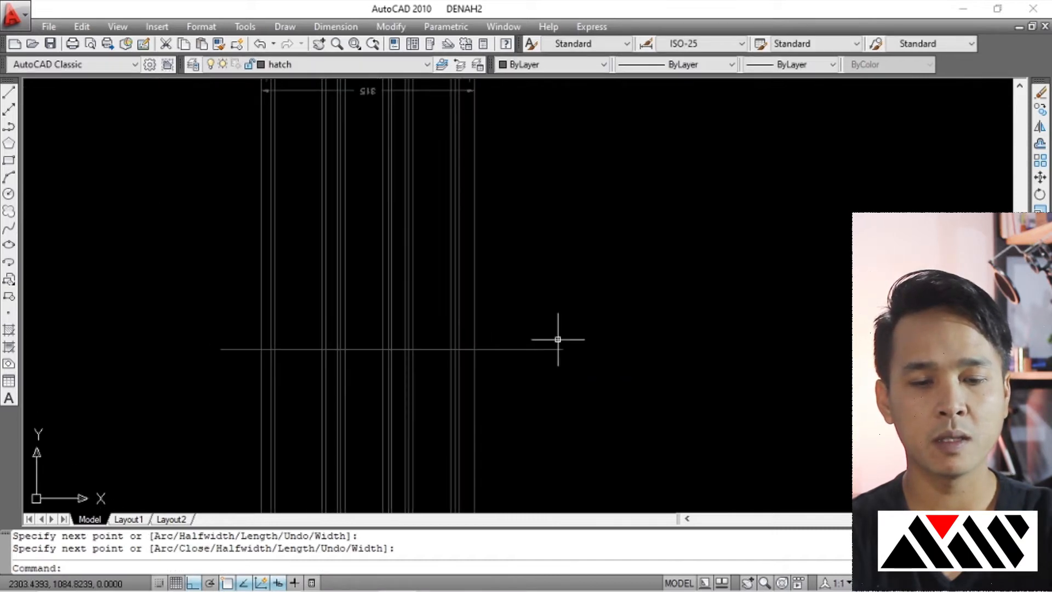
Move the horizontal line sideways so it extends about equally beyond both outermost projection lines.
{"action": "left_click_drag", "start_coordinate": [558, 340], "coordinate": [523, 376]}
{"action": "type", "text": "m"}
{"action": "key", "text": "Return"}
{"action": "left_click", "coordinate": [540, 389]}
{"action": "scroll", "coordinate": [521, 387], "scroll_direction": "down", "scroll_amount": 4}
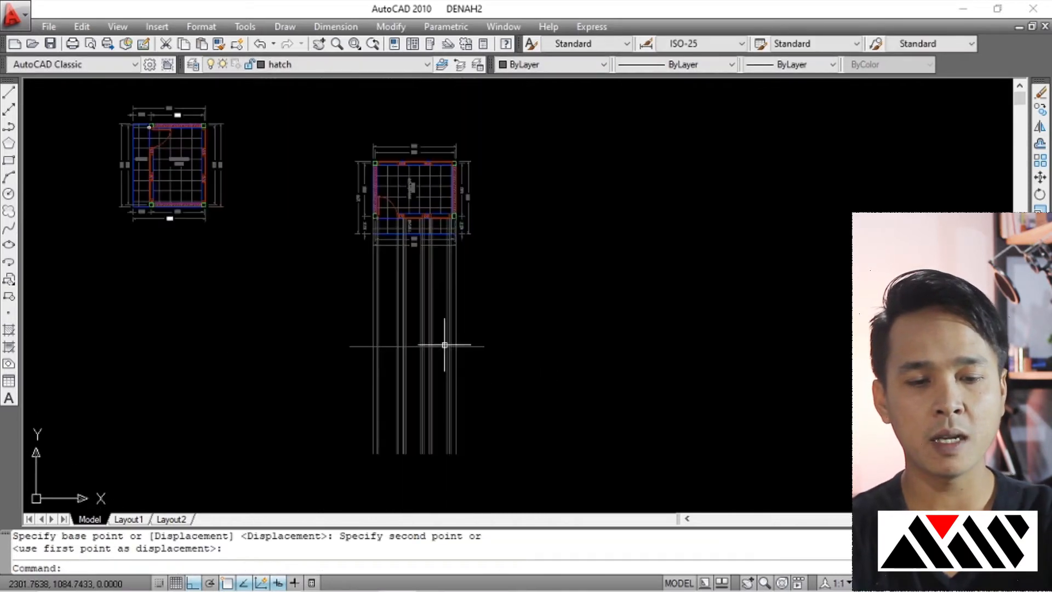
{"action": "left_click", "coordinate": [441, 344]}
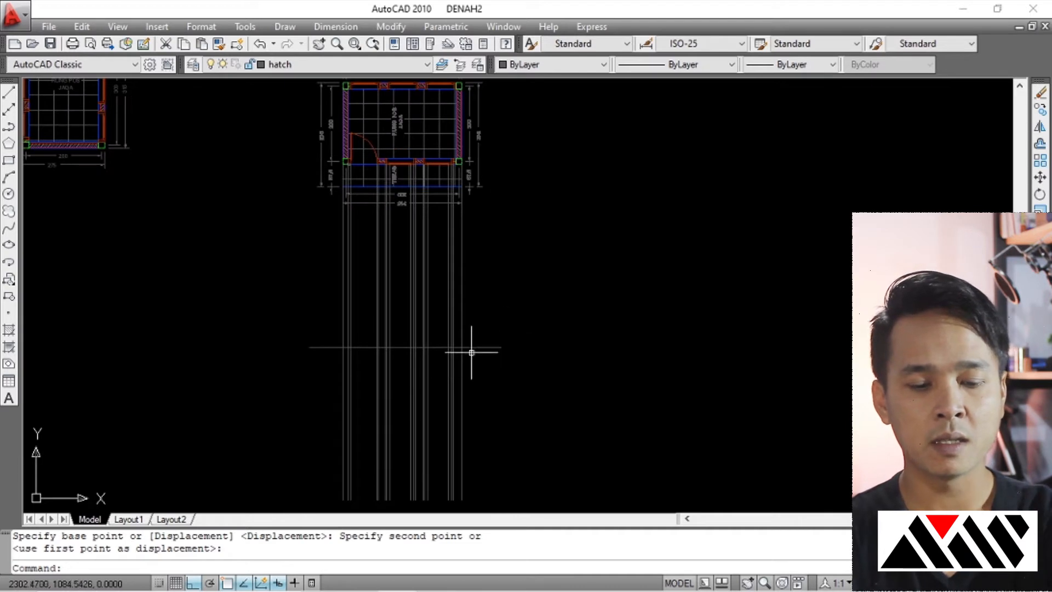
Trim all the projection lines below the horizontal line, using that line as the cutting edge.
{"action": "scroll", "coordinate": [362, 378], "scroll_direction": "up", "scroll_amount": 3}
{"action": "middle_click_drag", "start_coordinate": [535, 347], "coordinate": [506, 332]}
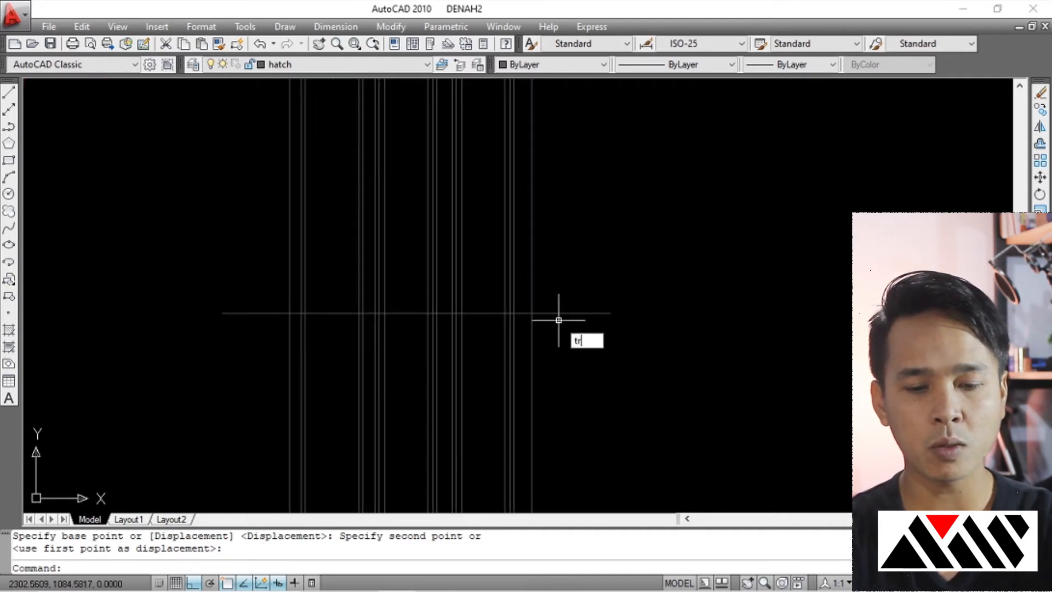
{"action": "key", "text": "Escape"}
{"action": "type", "text": "tr"}
{"action": "key", "text": "Return"}
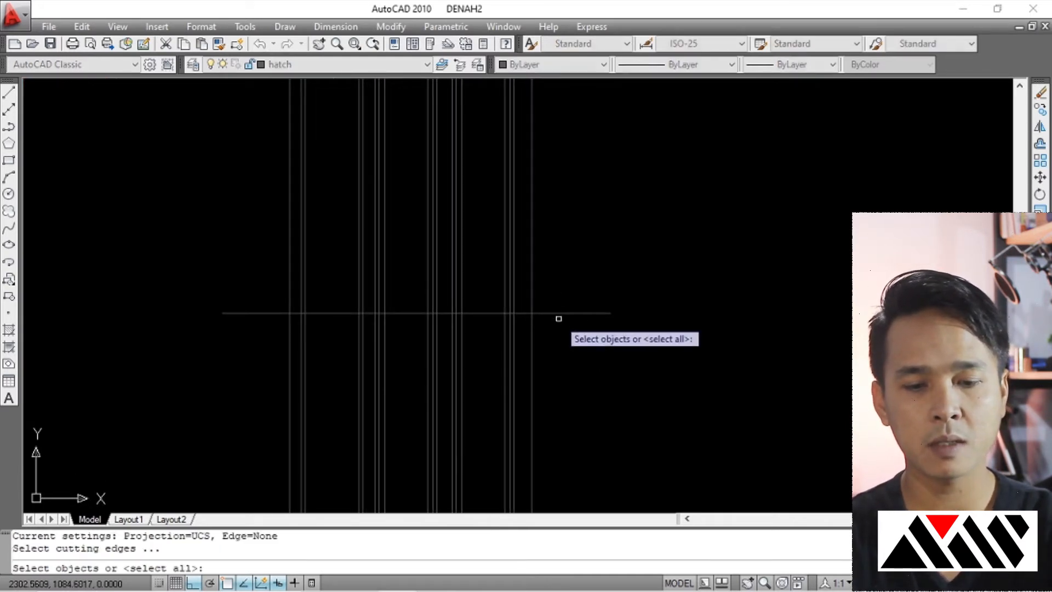
{"action": "left_click", "coordinate": [557, 312]}
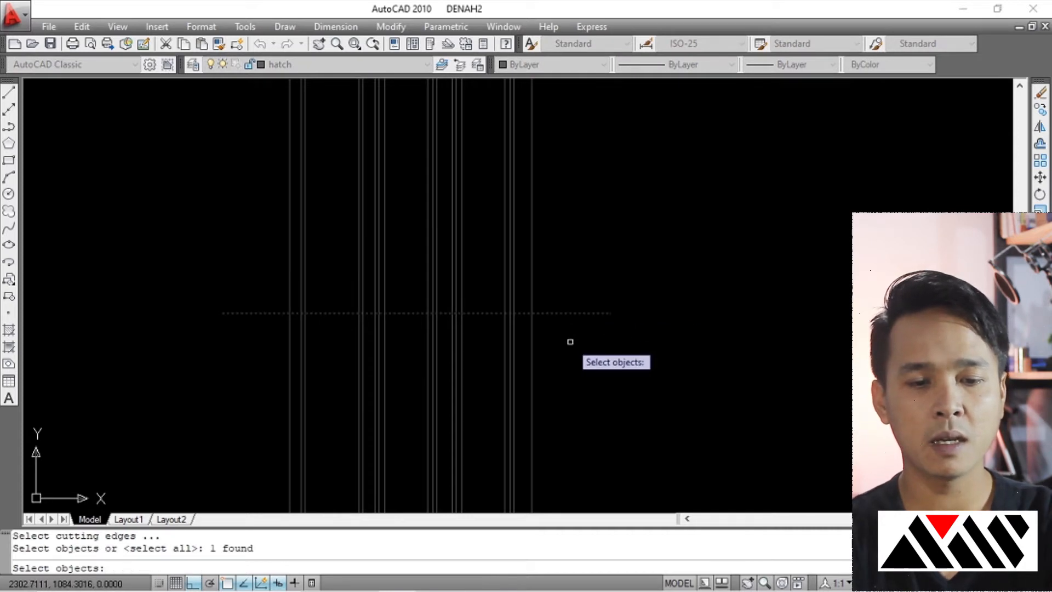
{"action": "key", "text": "Return"}
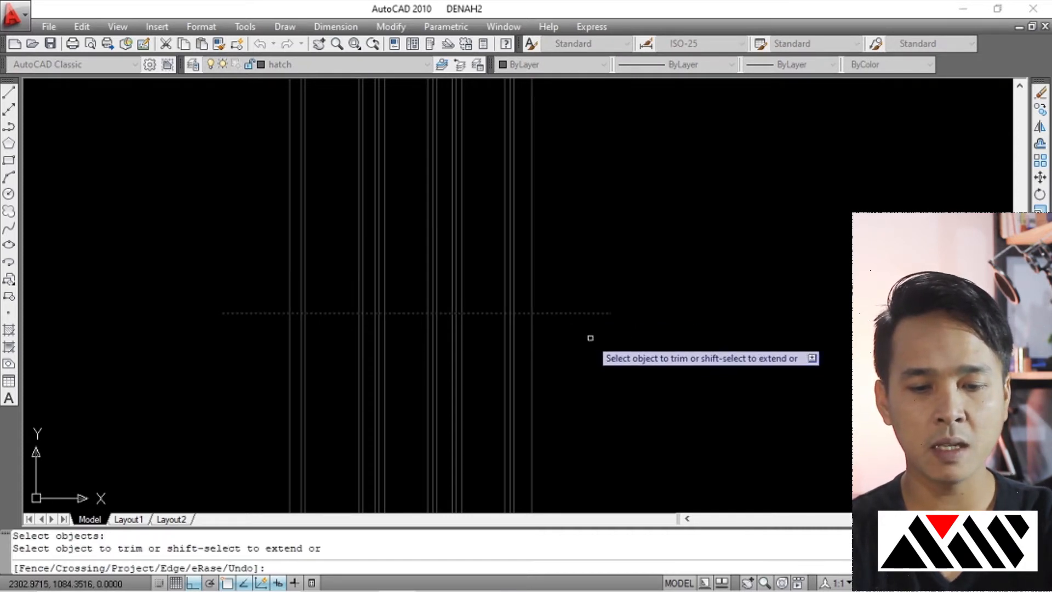
{"action": "left_click", "coordinate": [591, 338]}
{"action": "left_click", "coordinate": [201, 383]}
{"action": "scroll", "coordinate": [466, 298], "scroll_direction": "down", "scroll_amount": 3}
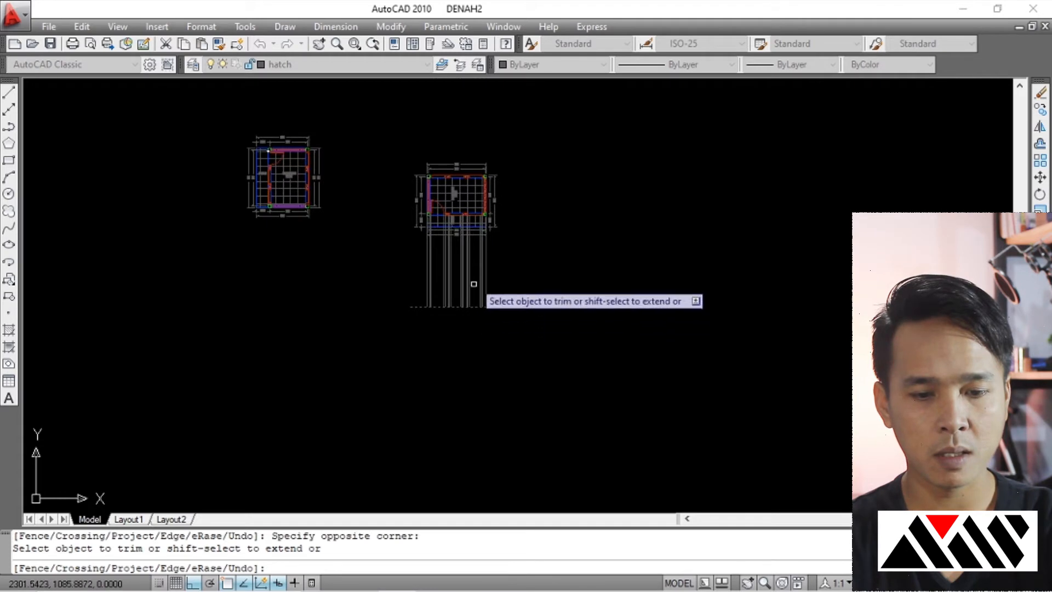
{"action": "key", "text": "Return"}
Examine the trimmed projection lines between the floor plan's front wall and the horizontal base line.
{"action": "scroll", "coordinate": [472, 263], "scroll_direction": "up", "scroll_amount": 4}
{"action": "mouse_move", "coordinate": [472, 251]}
{"action": "middle_mouse_down"}
{"action": "mouse_move", "coordinate": [472, 353]}
{"action": "mouse_move", "coordinate": [469, 324]}
{"action": "middle_mouse_up"}
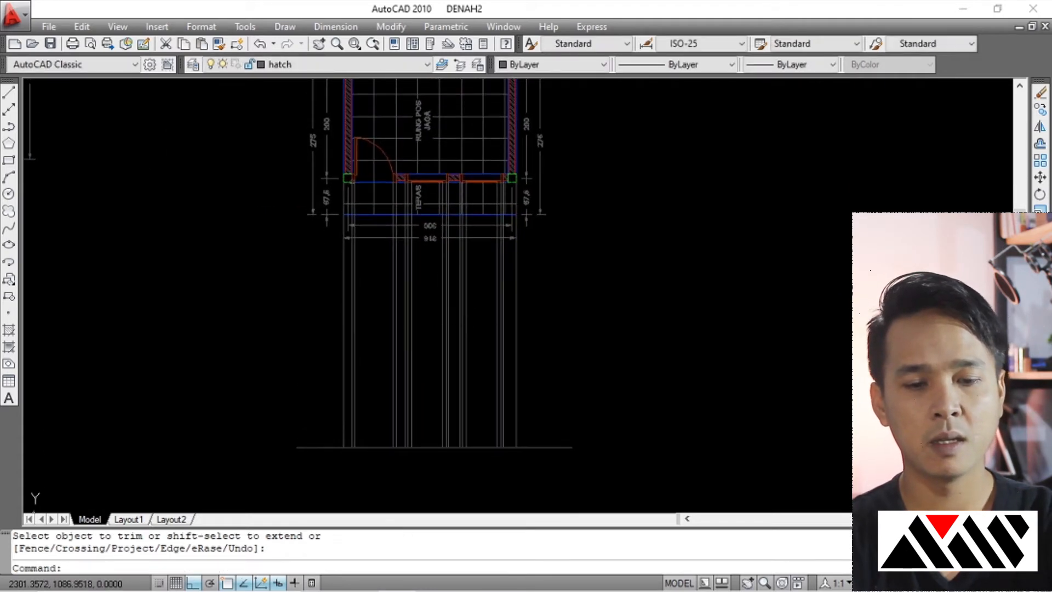
{"action": "scroll", "coordinate": [469, 319], "scroll_direction": "down", "scroll_amount": 2}
{"action": "scroll", "coordinate": [476, 328], "scroll_direction": "up", "scroll_amount": 3}
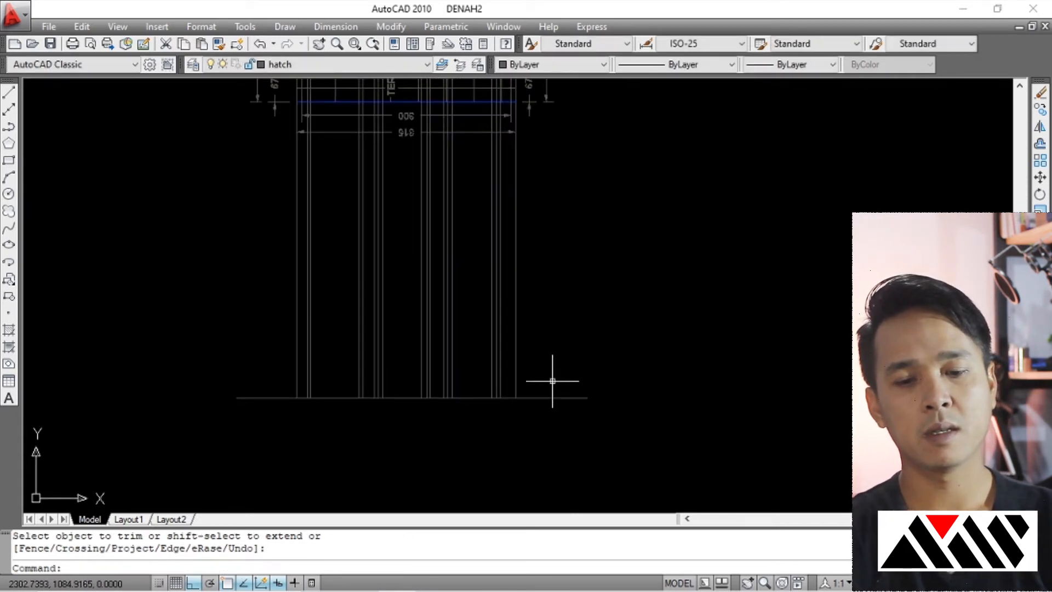
{"action": "key", "text": "Escape"}
{"action": "key", "text": "Escape"}
{"action": "scroll", "coordinate": [515, 367], "scroll_direction": "down", "scroll_amount": 3}
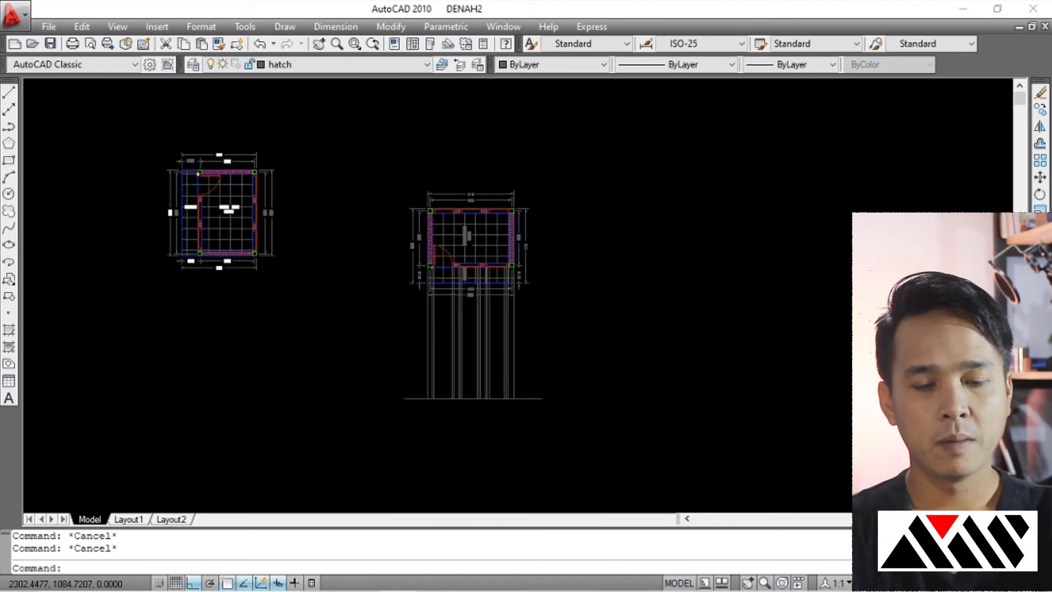
{"action": "scroll", "coordinate": [543, 381], "scroll_direction": "up", "scroll_amount": 3}
{"action": "middle_click_drag", "start_coordinate": [542, 381], "coordinate": [551, 403]}
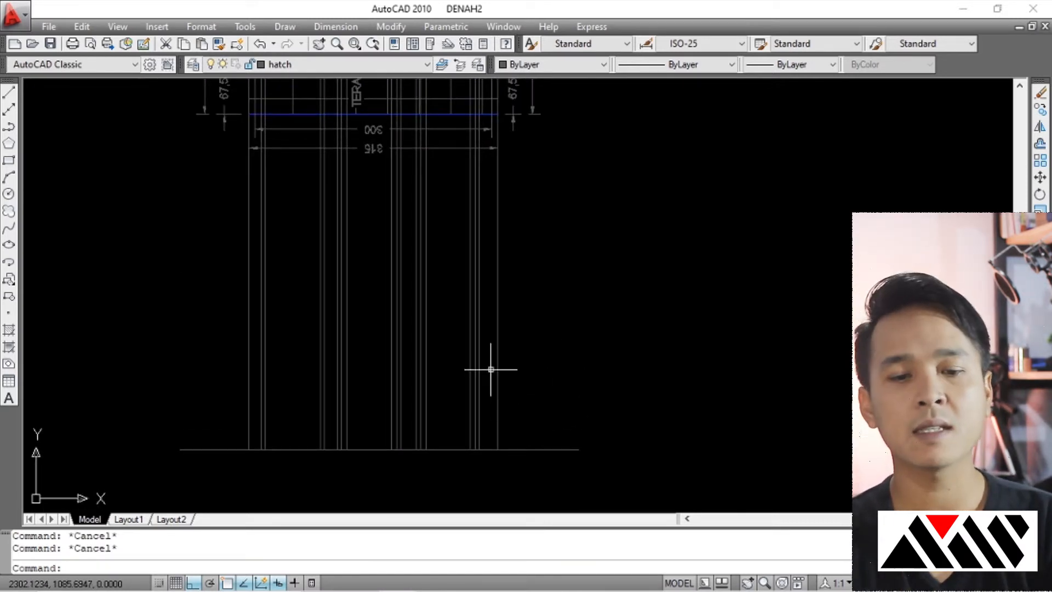
{"action": "scroll", "coordinate": [490, 384], "scroll_direction": "down", "scroll_amount": 2}
{"action": "scroll", "coordinate": [403, 305], "scroll_direction": "up", "scroll_amount": 4}
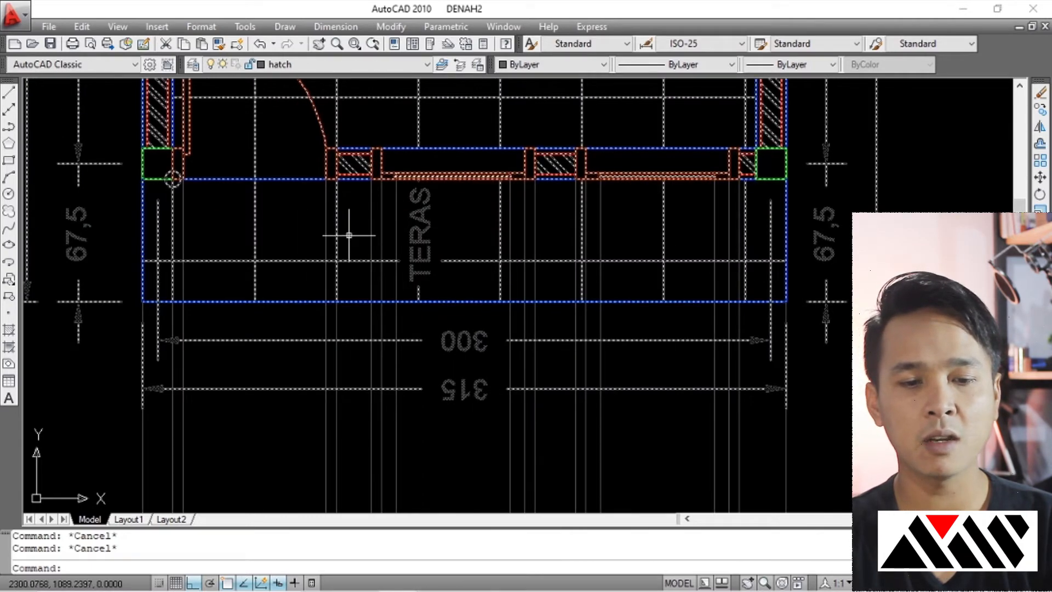
{"action": "scroll", "coordinate": [482, 274], "scroll_direction": "down", "scroll_amount": 5}
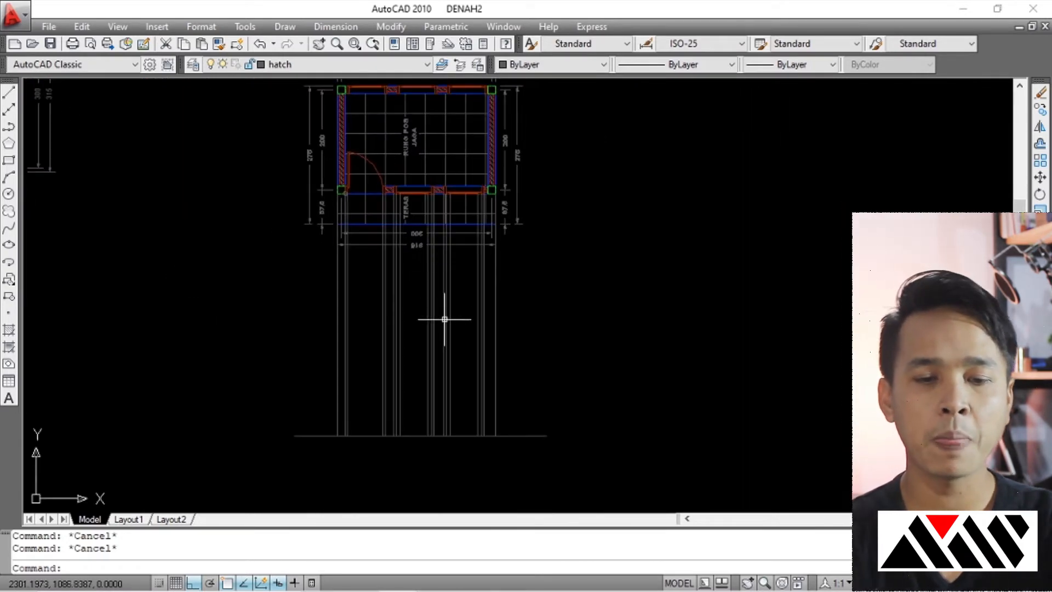
Offset the horizontal base line upward by 0.15 to create the raised floor line.
{"action": "scroll", "coordinate": [447, 414], "scroll_direction": "up", "scroll_amount": 2}
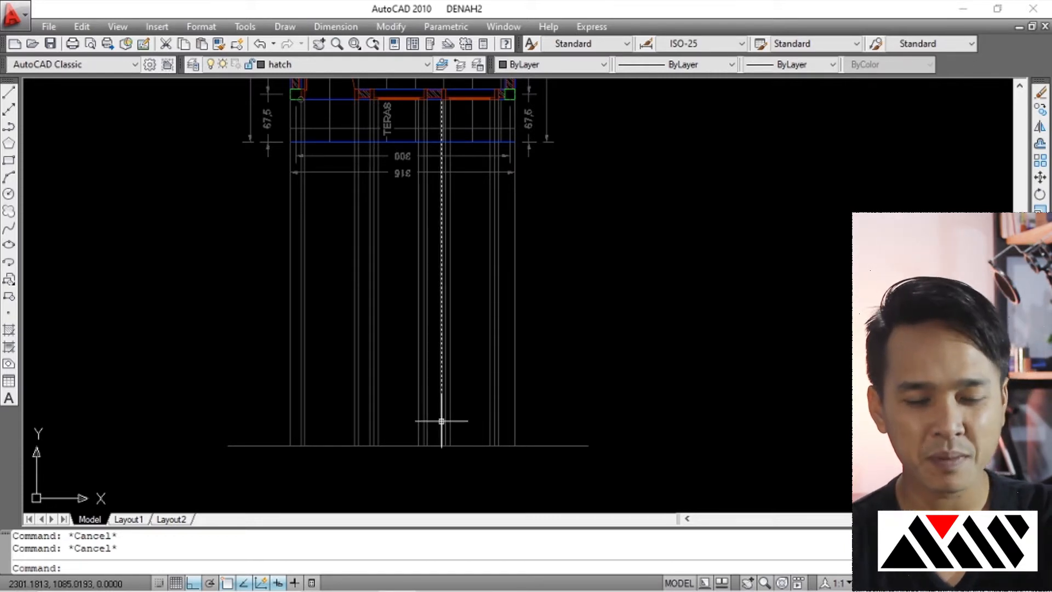
{"action": "middle_click_drag", "start_coordinate": [441, 427], "coordinate": [433, 367]}
{"action": "scroll", "coordinate": [450, 377], "scroll_direction": "down", "scroll_amount": 4}
{"action": "scroll", "coordinate": [468, 394], "scroll_direction": "up", "scroll_amount": 6}
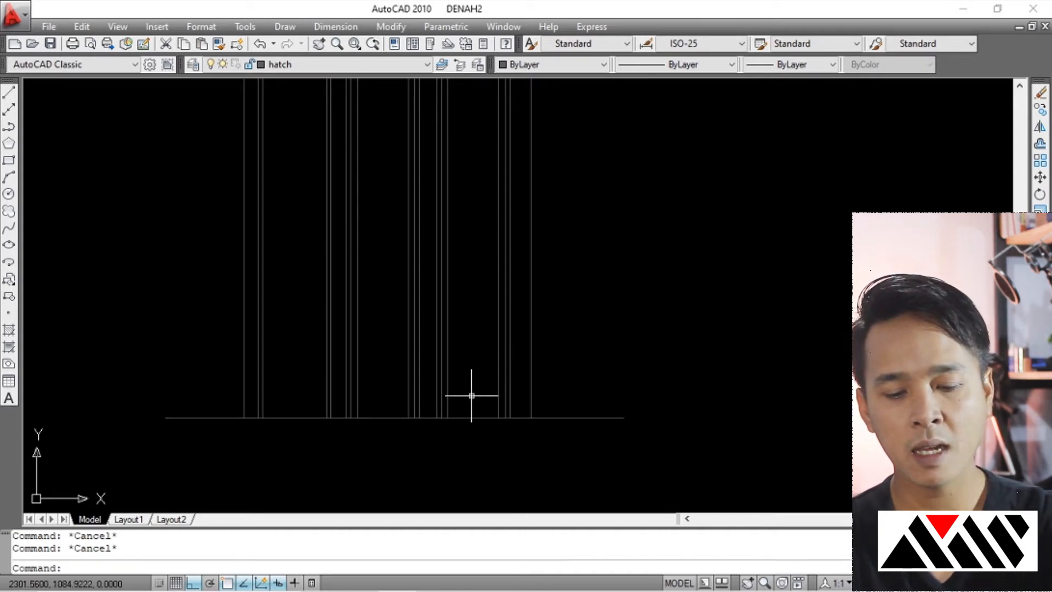
{"action": "key", "text": "Return"}
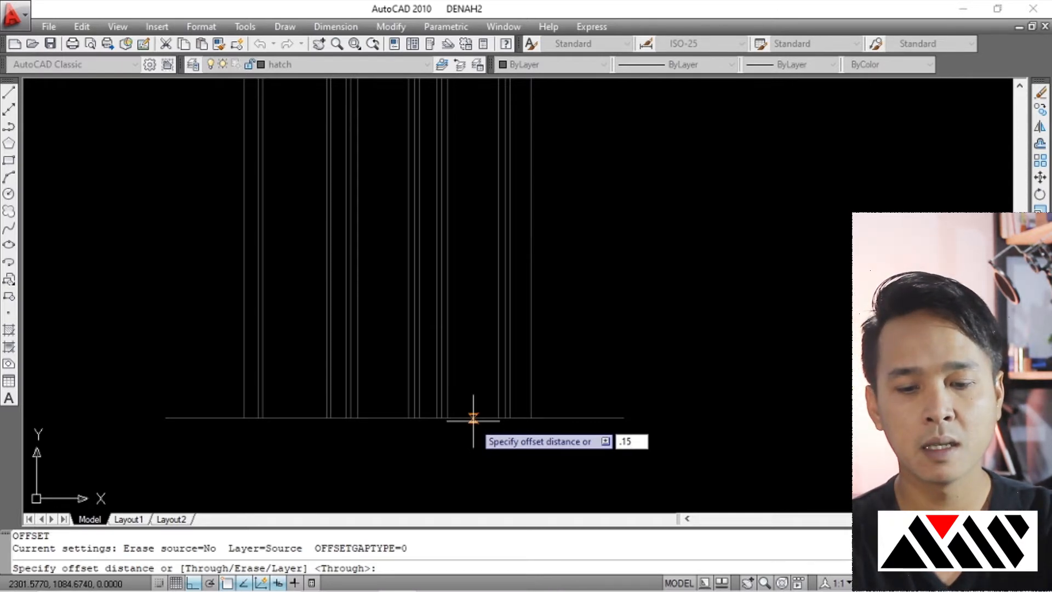
{"action": "key", "text": "Return"}
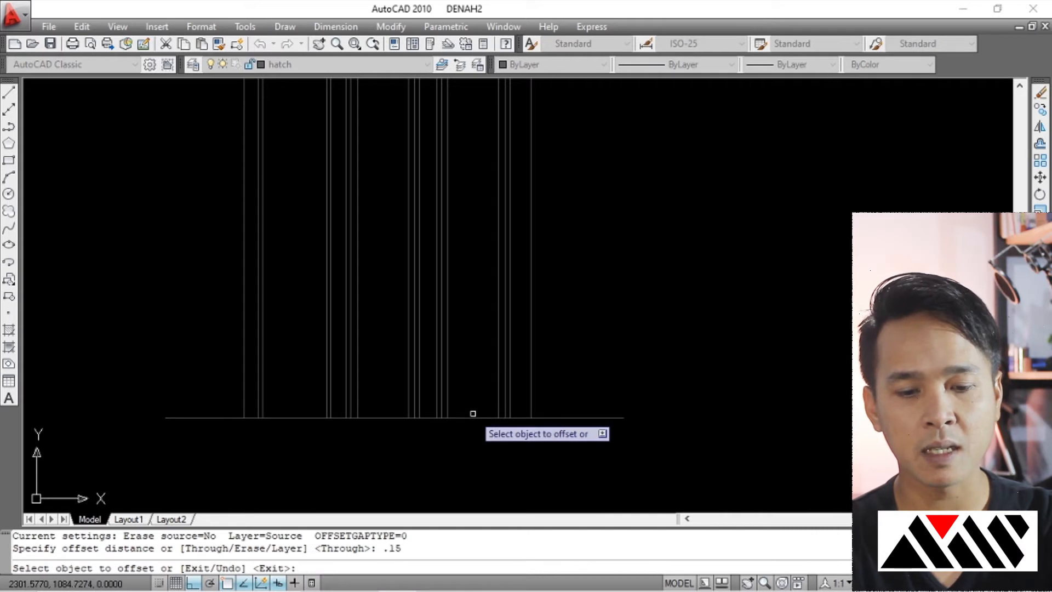
{"action": "left_click", "coordinate": [471, 416]}
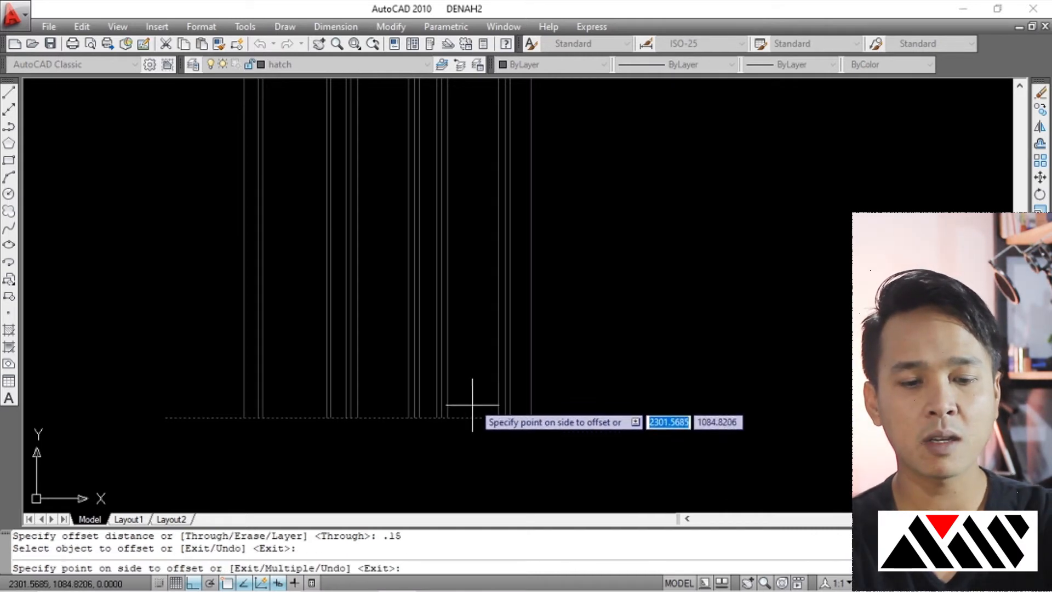
{"action": "scroll", "coordinate": [474, 394], "scroll_direction": "up", "scroll_amount": 2}
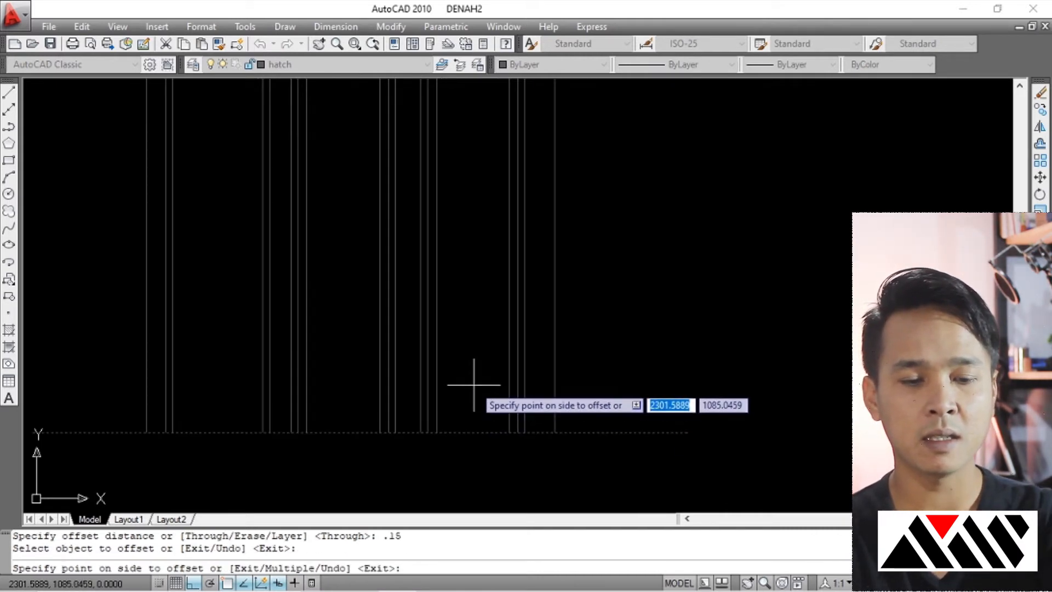
{"action": "left_click", "coordinate": [475, 376]}
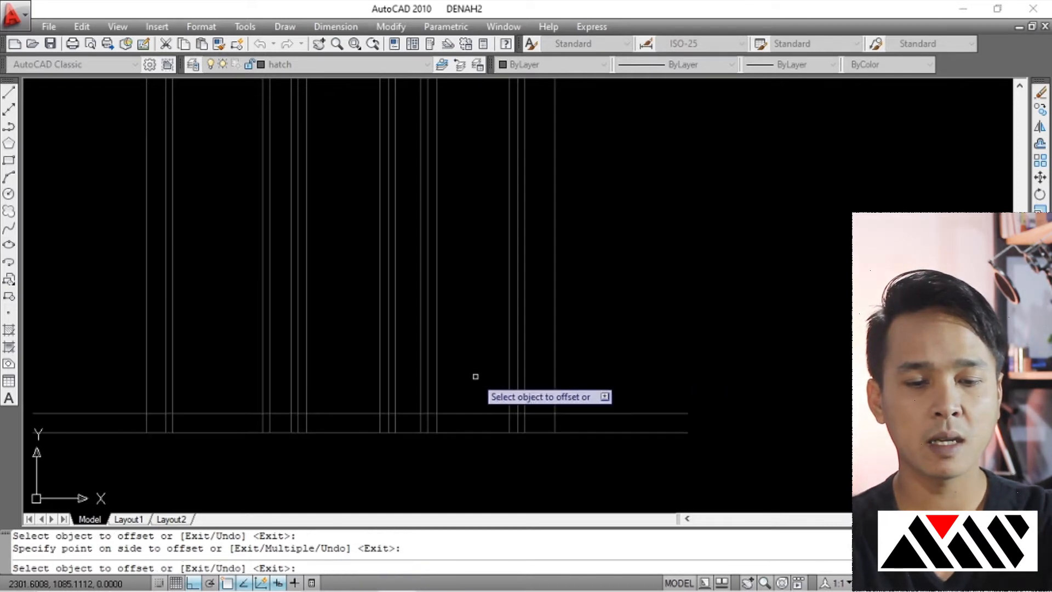
{"action": "key", "text": "Escape"}
Examine both ends of the terrace edge on the floor plan against the outermost projection lines and the raised floor line.
{"action": "scroll", "coordinate": [500, 403], "scroll_direction": "down", "scroll_amount": 3}
{"action": "scroll", "coordinate": [406, 392], "scroll_direction": "down", "scroll_amount": 2}
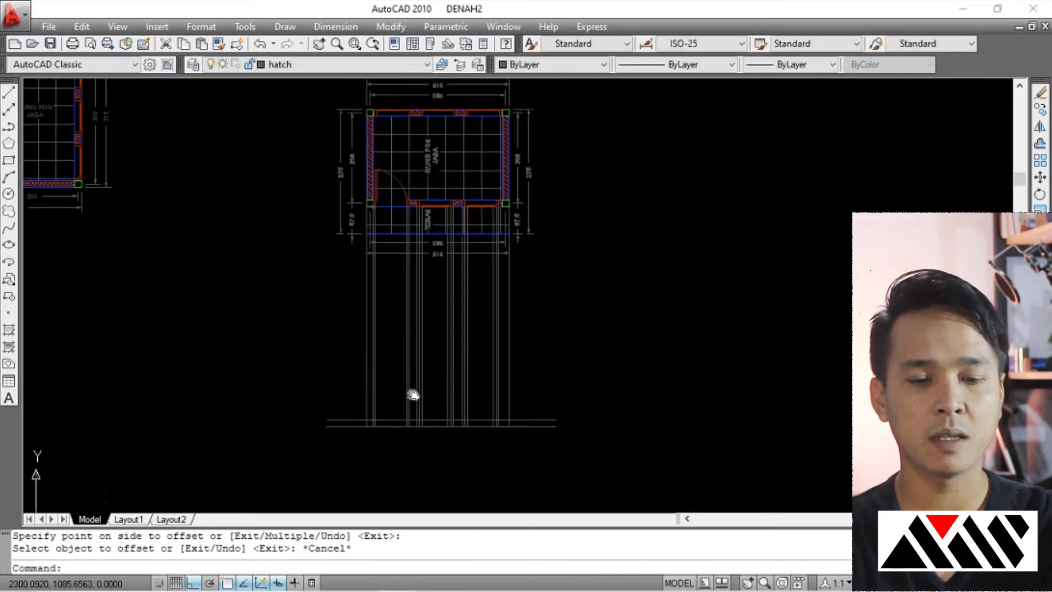
{"action": "scroll", "coordinate": [505, 263], "scroll_direction": "up", "scroll_amount": 2}
{"action": "scroll", "coordinate": [513, 267], "scroll_direction": "down", "scroll_amount": 2}
{"action": "scroll", "coordinate": [503, 250], "scroll_direction": "up", "scroll_amount": 4}
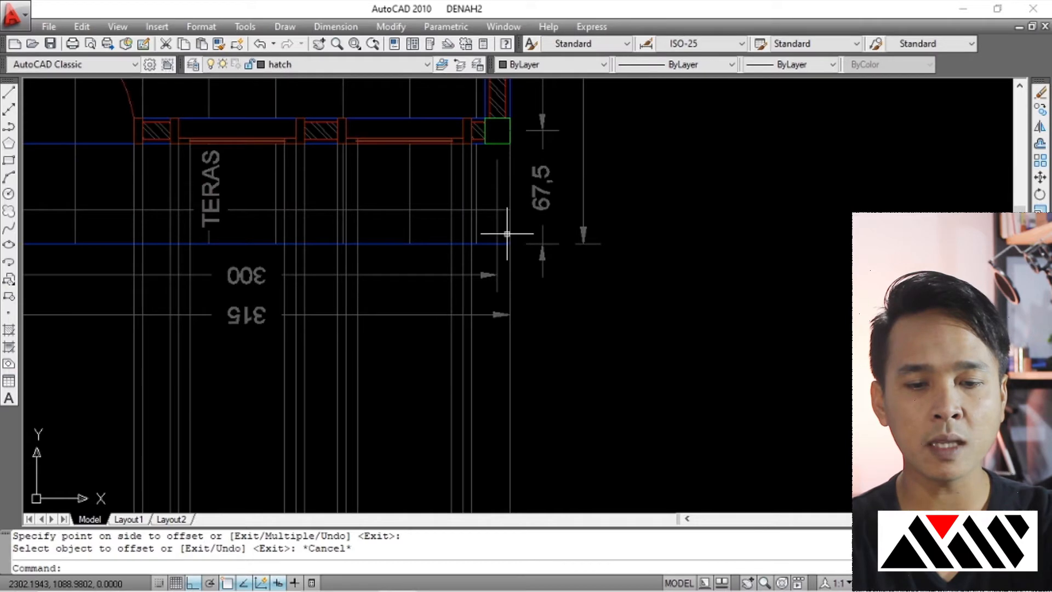
{"action": "scroll", "coordinate": [511, 170], "scroll_direction": "down", "scroll_amount": 3}
{"action": "scroll", "coordinate": [500, 204], "scroll_direction": "up", "scroll_amount": 2}
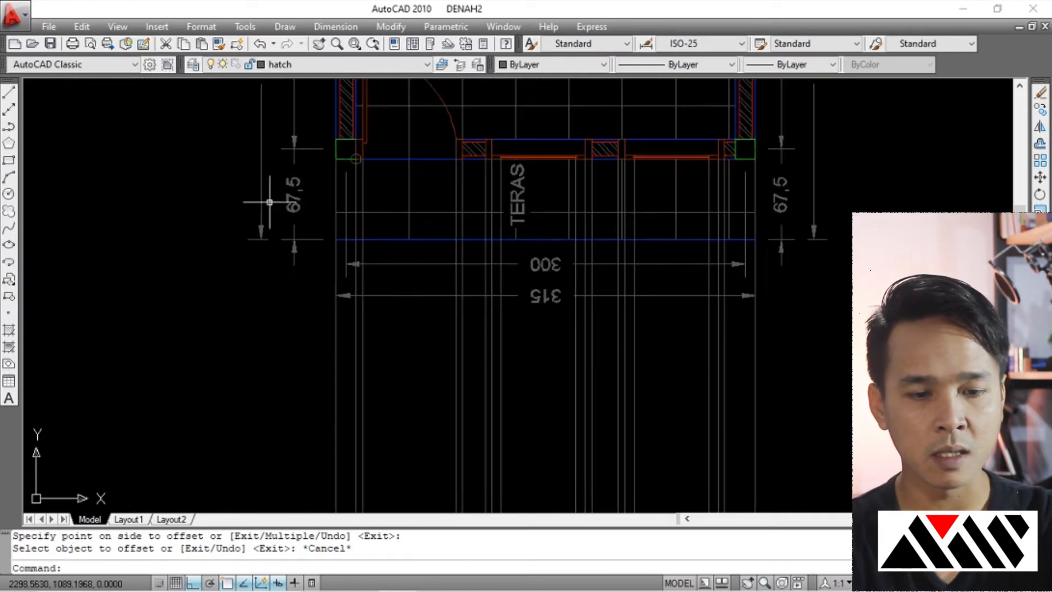
{"action": "scroll", "coordinate": [575, 223], "scroll_direction": "down", "scroll_amount": 3}
{"action": "scroll", "coordinate": [482, 208], "scroll_direction": "up", "scroll_amount": 3}
{"action": "scroll", "coordinate": [529, 219], "scroll_direction": "down", "scroll_amount": 3}
{"action": "scroll", "coordinate": [497, 328], "scroll_direction": "up", "scroll_amount": 4}
{"action": "scroll", "coordinate": [497, 327], "scroll_direction": "down", "scroll_amount": 2}
{"action": "scroll", "coordinate": [530, 375], "scroll_direction": "up", "scroll_amount": 2}
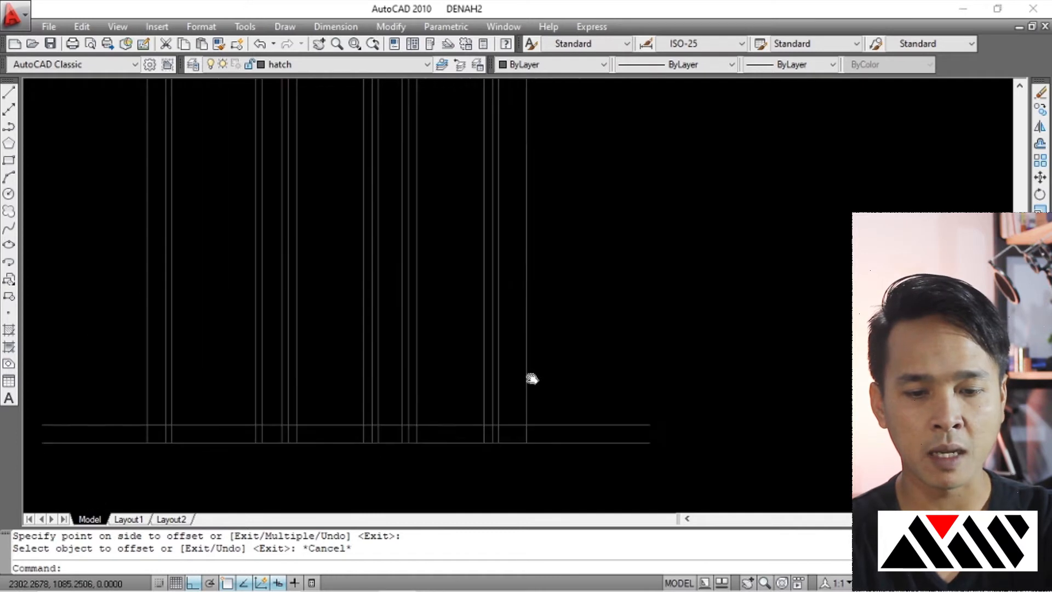
Trim both overhanging ends of the raised floor line back to the outermost projection lines.
{"action": "type", "text": "tr"}
{"action": "key", "text": "Return"}
{"action": "key", "text": "Return"}
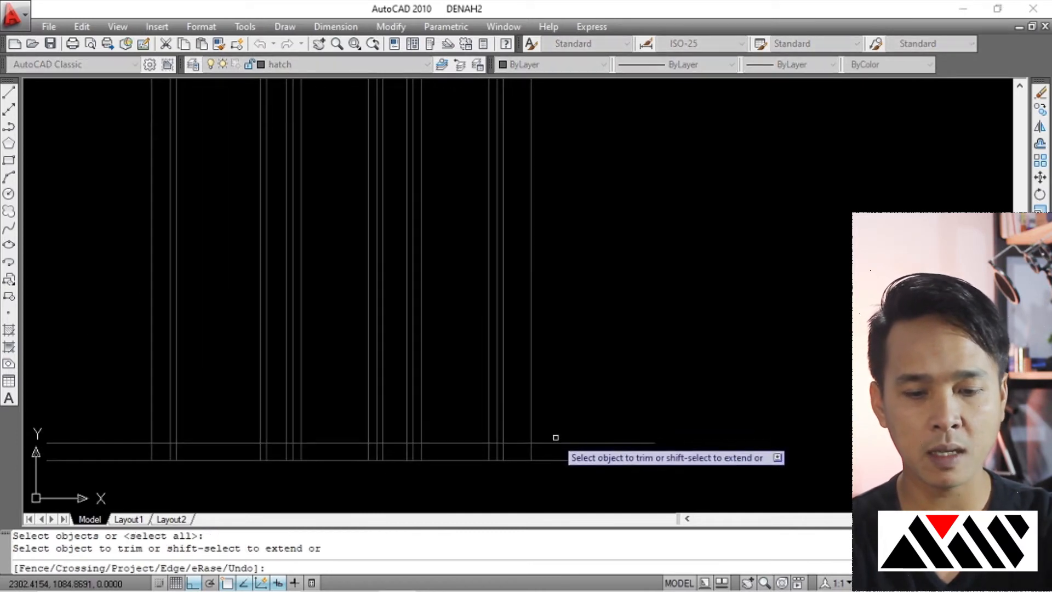
{"action": "left_click", "coordinate": [555, 442]}
{"action": "scroll", "coordinate": [556, 436], "scroll_direction": "down", "scroll_amount": 2}
{"action": "scroll", "coordinate": [296, 439], "scroll_direction": "up", "scroll_amount": 2}
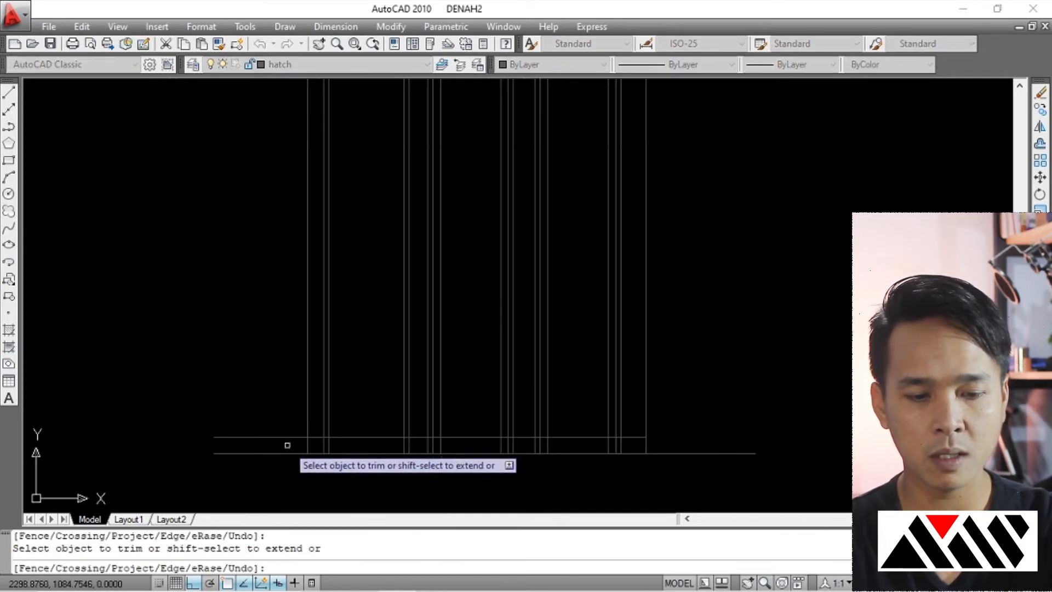
{"action": "key", "text": "Return"}
{"action": "scroll", "coordinate": [427, 433], "scroll_direction": "down", "scroll_amount": 3}
{"action": "scroll", "coordinate": [441, 416], "scroll_direction": "up", "scroll_amount": 2}
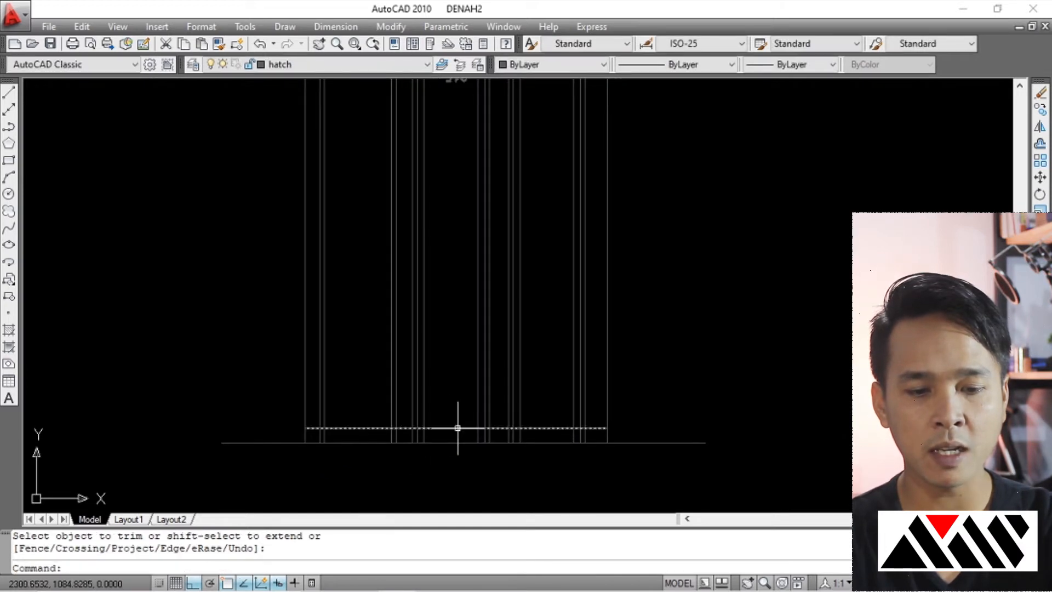
{"action": "type", "text": "tr"}
{"action": "key", "text": "Return"}
{"action": "key", "text": "Escape"}
{"action": "key", "text": "Escape"}
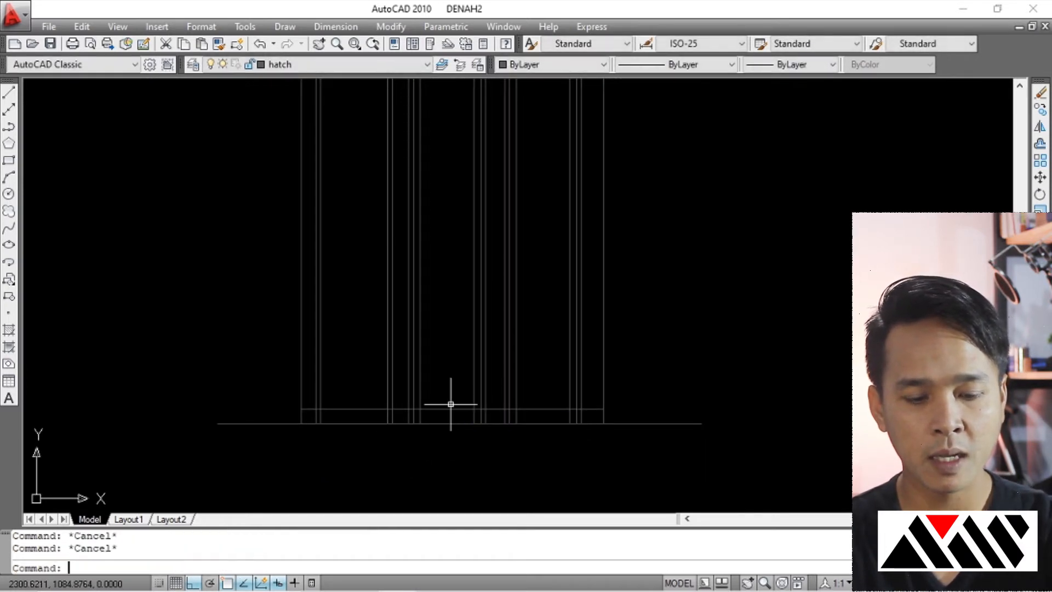
Trim the inner projection lines between the floor line and the base line, using the floor line as cutting edge and keeping both outermost lines.
{"action": "type", "text": "tr"}
{"action": "key", "text": "Return"}
{"action": "left_click", "coordinate": [451, 409]}
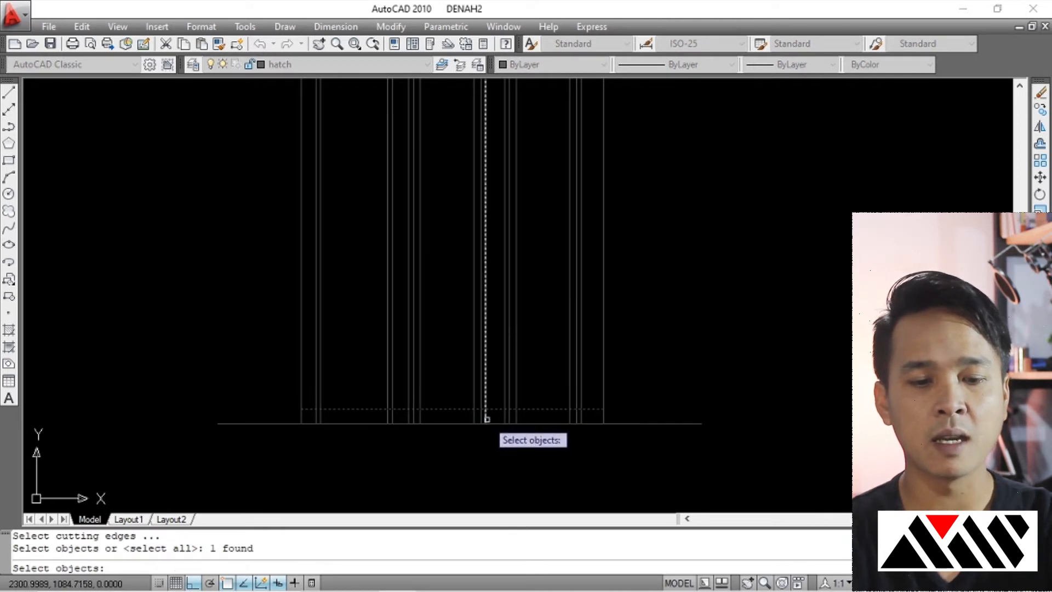
{"action": "scroll", "coordinate": [485, 419], "scroll_direction": "up", "scroll_amount": 2}
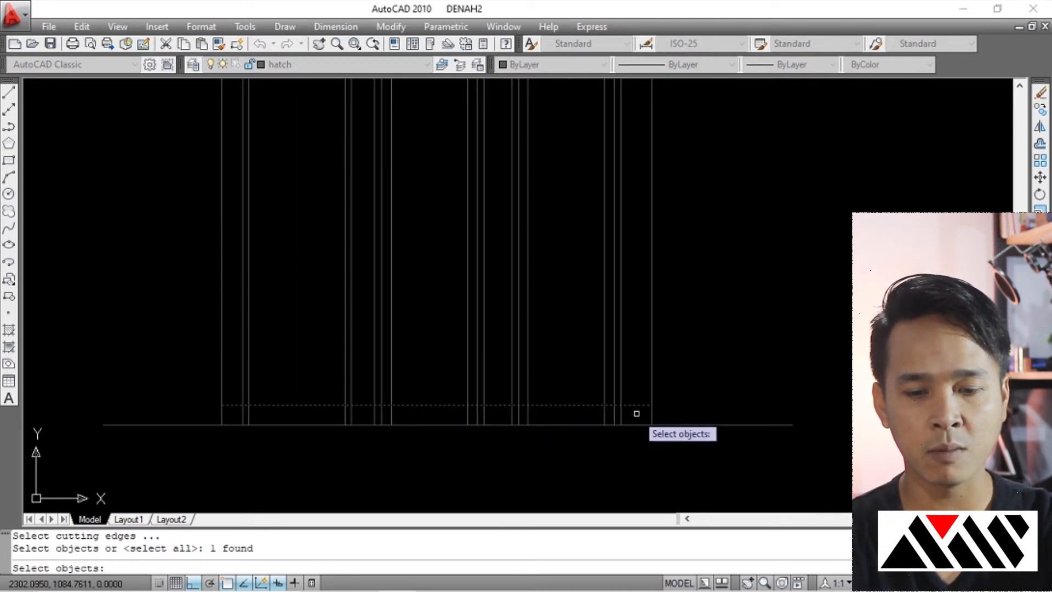
{"action": "key", "text": "Return"}
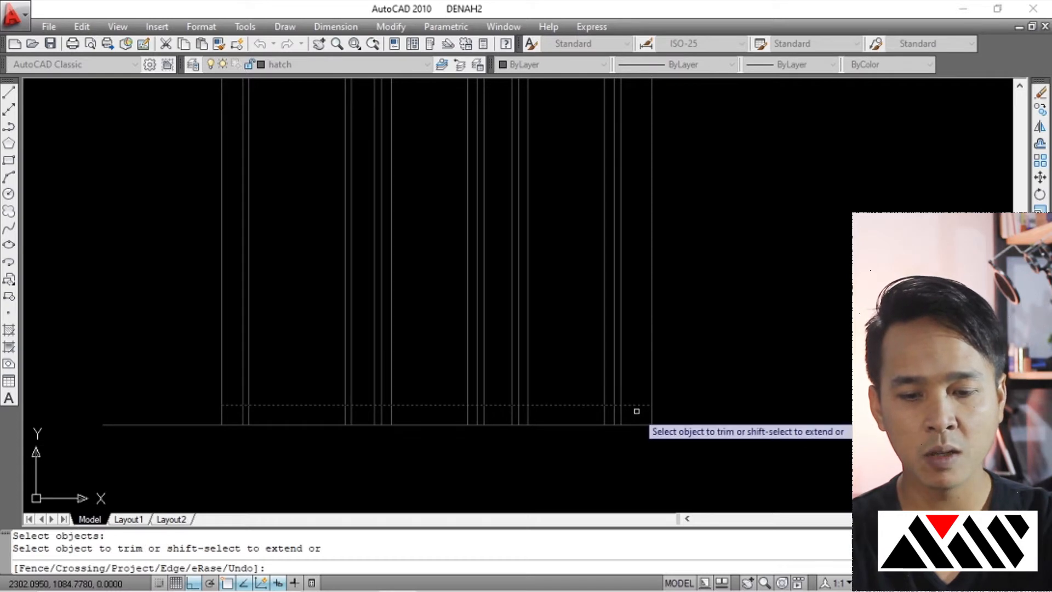
{"action": "left_click", "coordinate": [636, 413]}
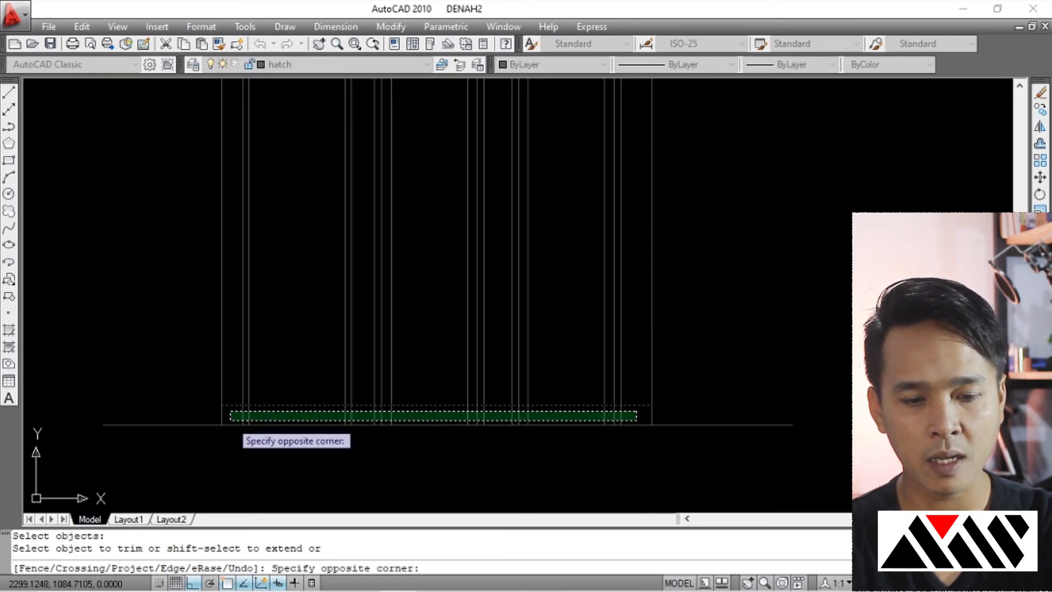
{"action": "left_click", "coordinate": [230, 414]}
{"action": "key", "text": "Return"}
Examine the floor slab outline and the projection lines running down to it from the floor plan.
{"action": "scroll", "coordinate": [499, 364], "scroll_direction": "down", "scroll_amount": 5}
{"action": "scroll", "coordinate": [499, 364], "scroll_direction": "up", "scroll_amount": 3}
{"action": "scroll", "coordinate": [463, 318], "scroll_direction": "down", "scroll_amount": 2}
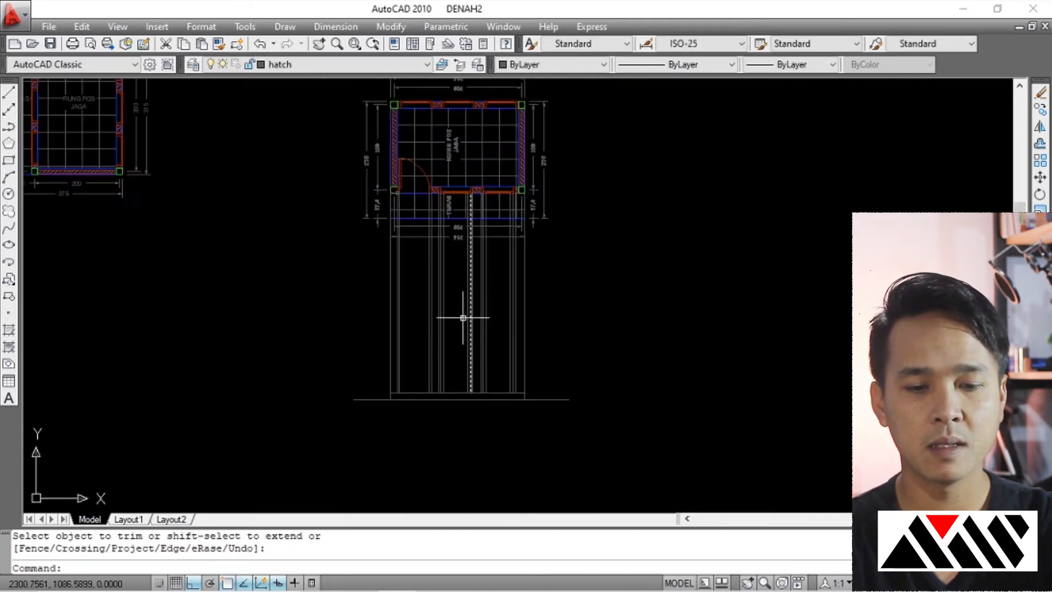
{"action": "scroll", "coordinate": [463, 318], "scroll_direction": "up", "scroll_amount": 2}
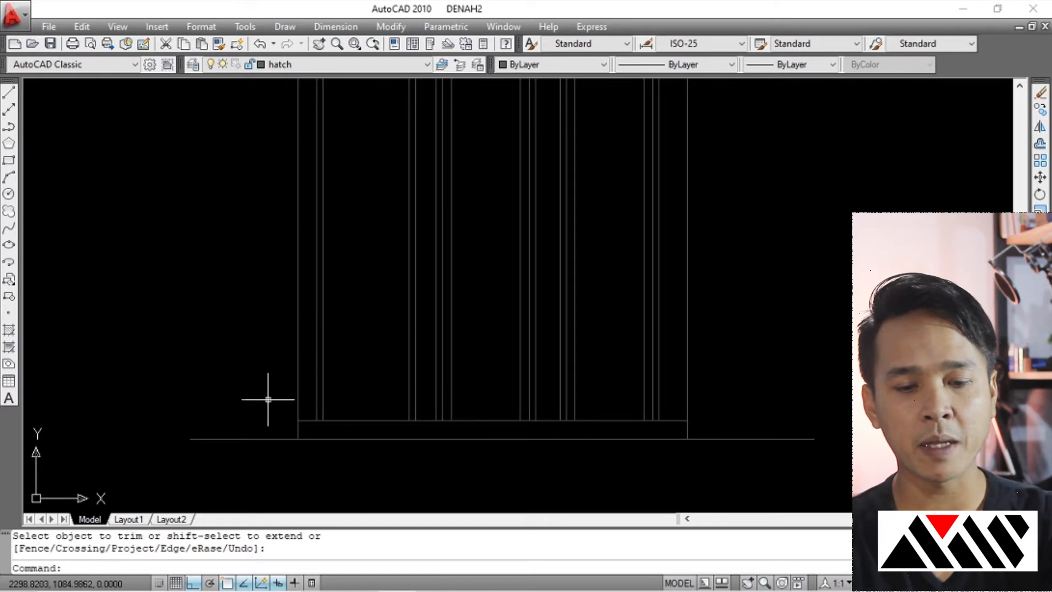
{"action": "scroll", "coordinate": [446, 384], "scroll_direction": "down", "scroll_amount": 4}
{"action": "scroll", "coordinate": [470, 326], "scroll_direction": "up", "scroll_amount": 1}
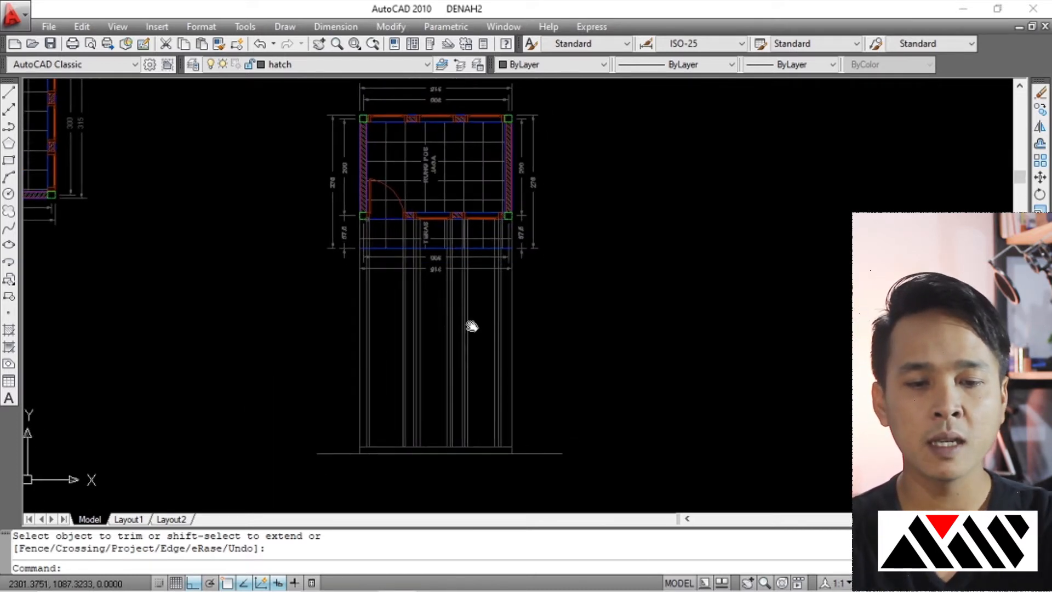
{"action": "scroll", "coordinate": [429, 298], "scroll_direction": "down", "scroll_amount": 2}
{"action": "scroll", "coordinate": [466, 262], "scroll_direction": "up", "scroll_amount": 1}
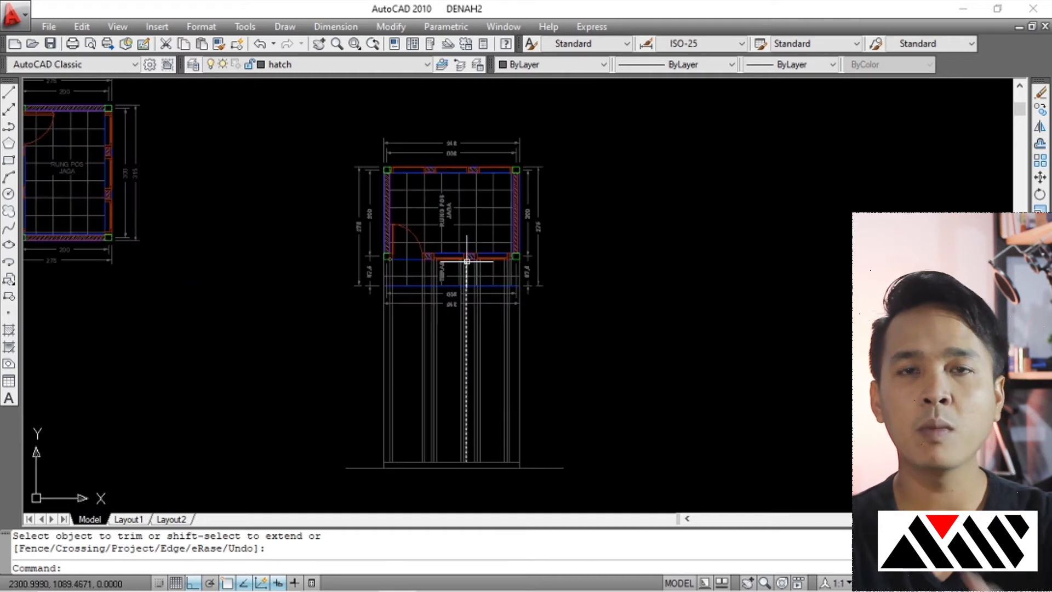
{"action": "scroll", "coordinate": [462, 475], "scroll_direction": "up", "scroll_amount": 1}
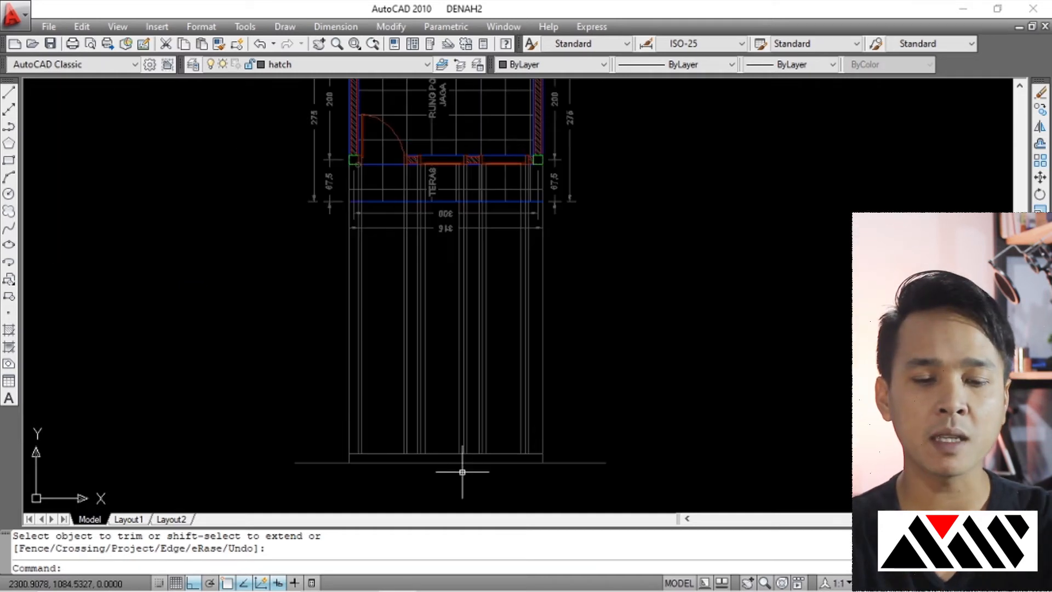
{"action": "left_click", "coordinate": [433, 451]}
{"action": "key", "text": "Escape"}
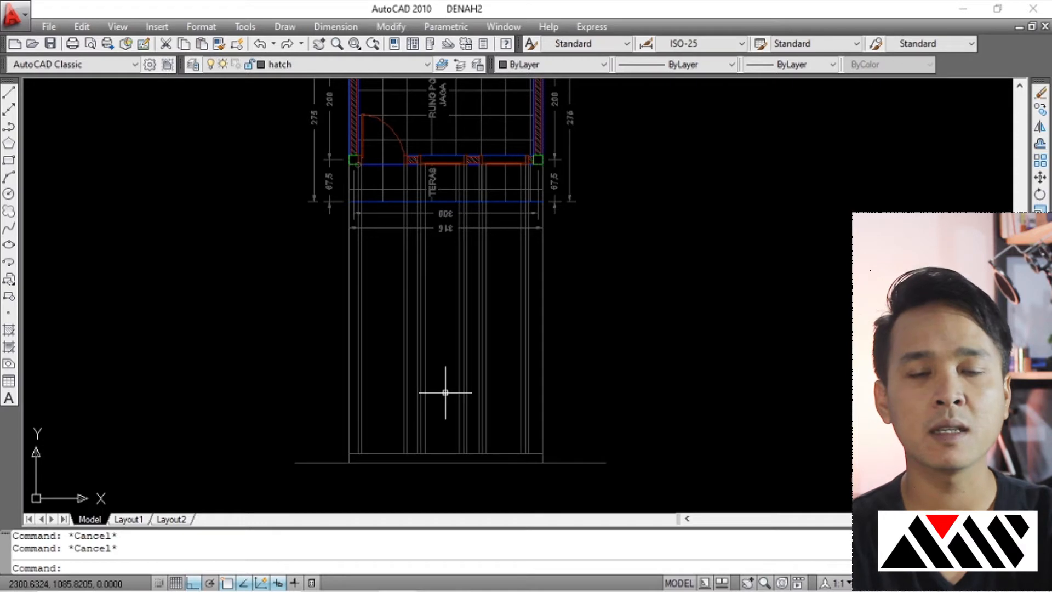
{"action": "middle_click_drag", "start_coordinate": [491, 439], "coordinate": [483, 433]}
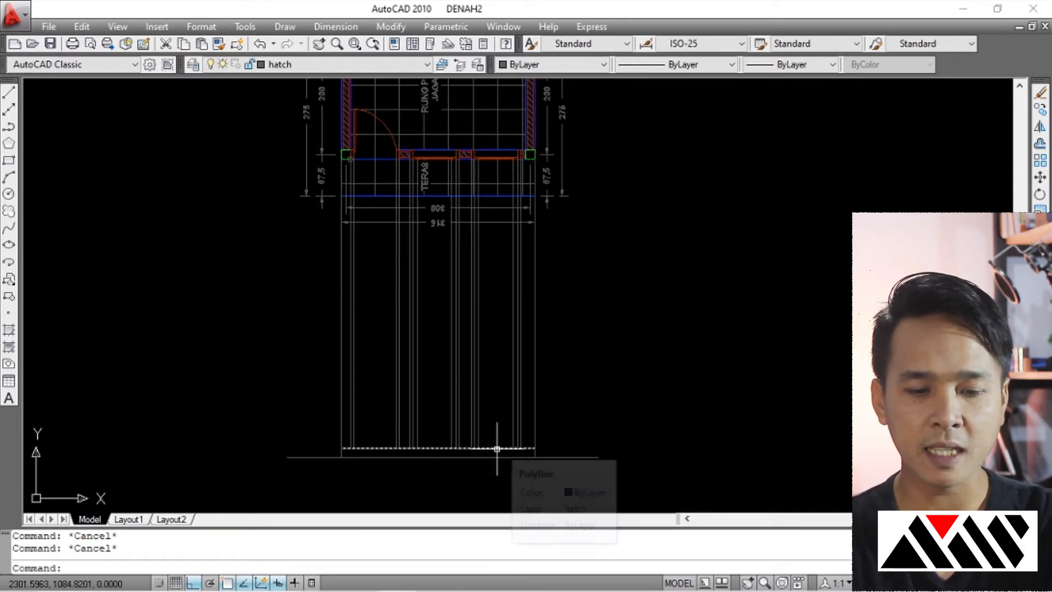
Inspect the extent of the raised floor line by selecting it, and clear the selection.
{"action": "left_click", "coordinate": [498, 449]}
{"action": "scroll", "coordinate": [497, 448], "scroll_direction": "up", "scroll_amount": 3}
{"action": "key", "text": "Escape"}
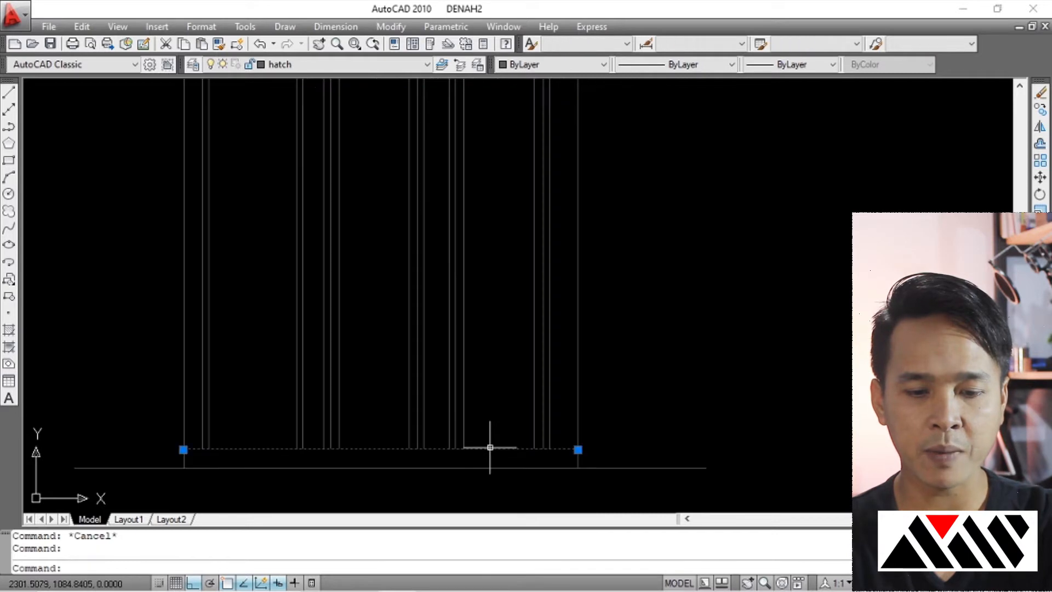
{"action": "left_click", "coordinate": [566, 448]}
{"action": "key", "text": "Escape"}
{"action": "left_click", "coordinate": [580, 461]}
{"action": "left_click", "coordinate": [585, 478]}
{"action": "key", "text": "Escape"}
{"action": "left_click", "coordinate": [554, 448]}
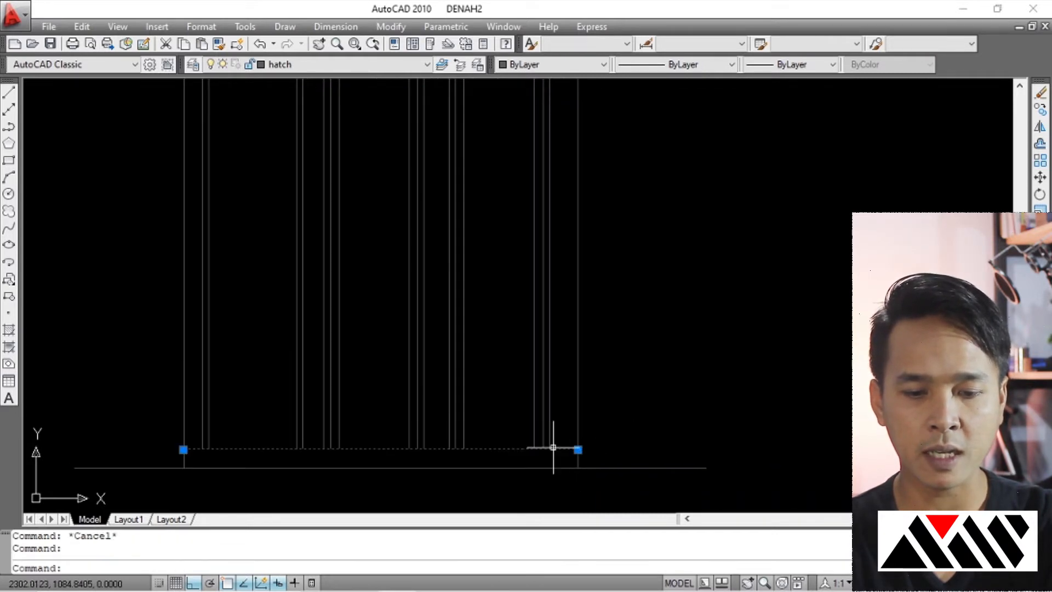
{"action": "scroll", "coordinate": [548, 438], "scroll_direction": "down", "scroll_amount": 4}
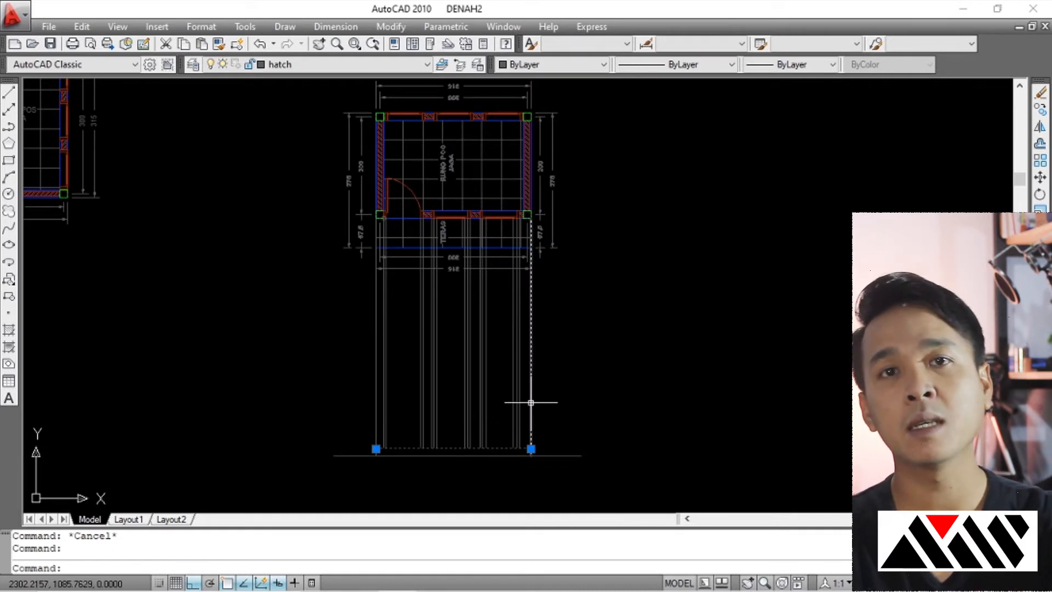
{"action": "right_click", "coordinate": [531, 403]}
{"action": "key", "text": "Escape"}
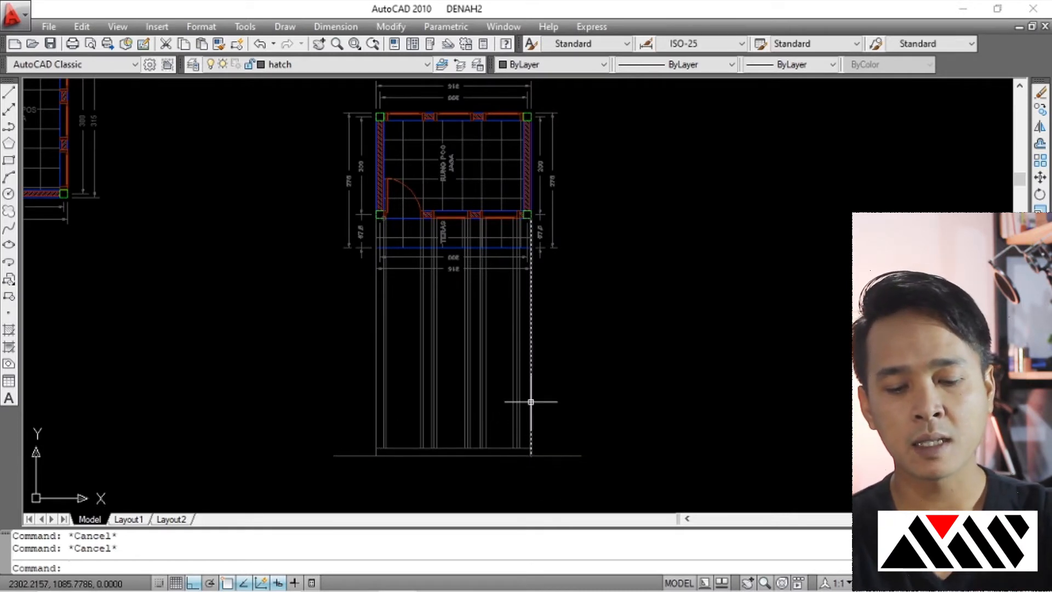
Offset the raised floor line upward by 3 to mark a height line across the projection lines.
{"action": "type", "text": "o"}
{"action": "key", "text": "Return"}
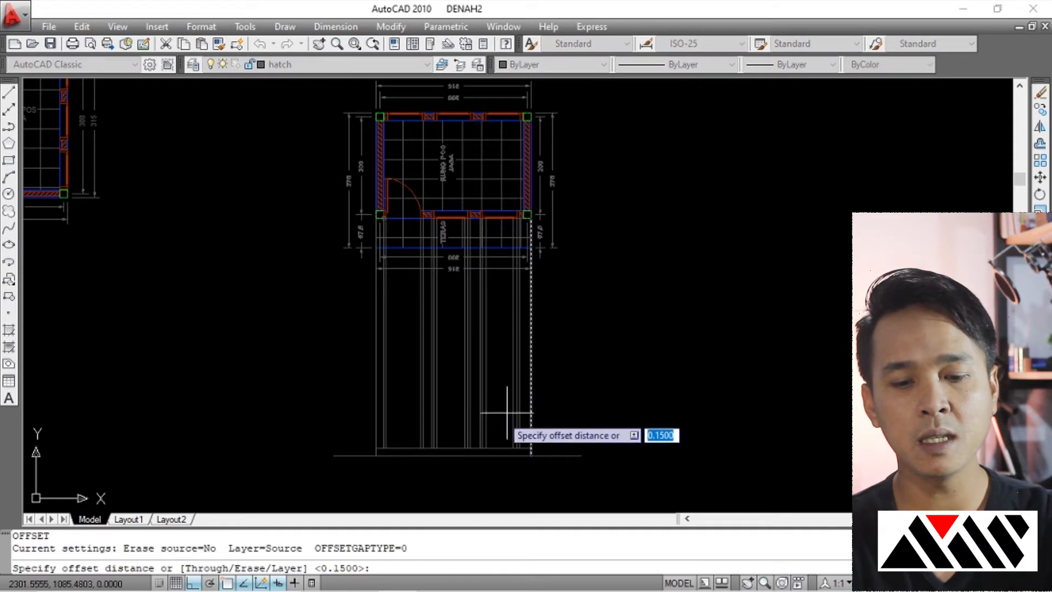
{"action": "scroll", "coordinate": [490, 419], "scroll_direction": "up", "scroll_amount": 2}
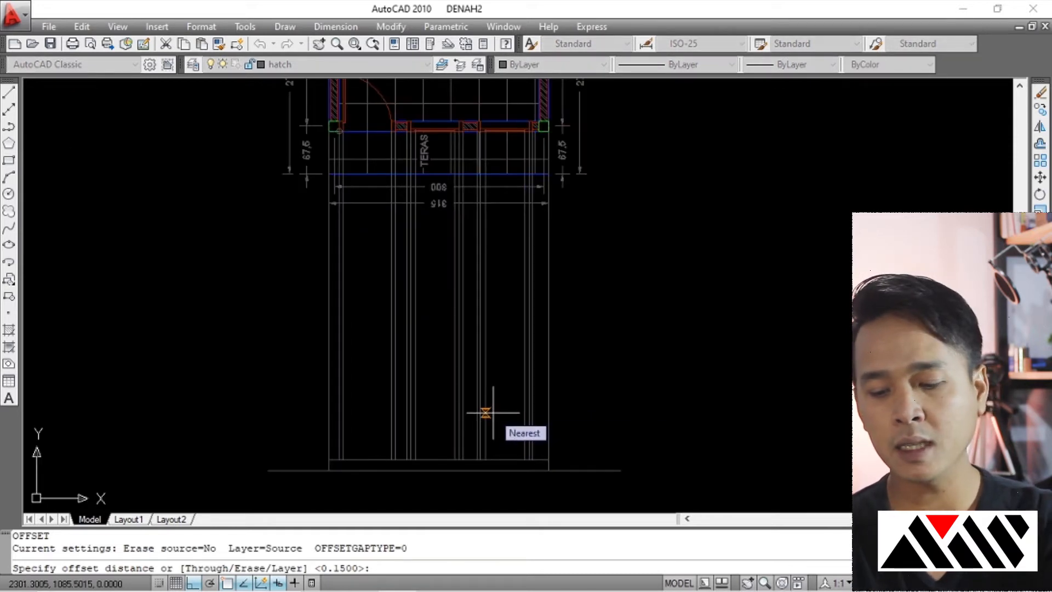
{"action": "type", "text": "3"}
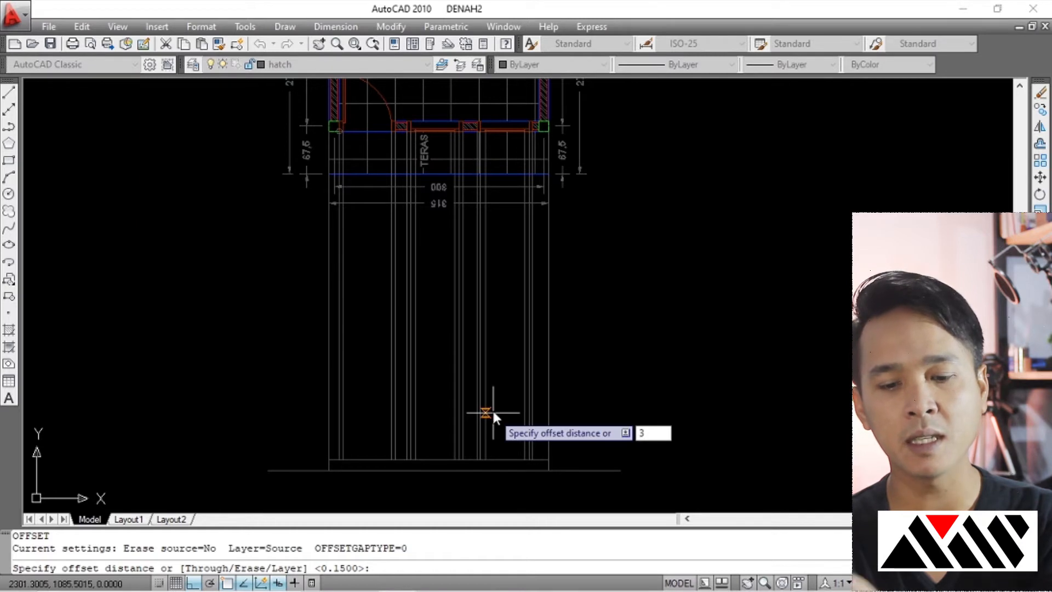
{"action": "key", "text": "Return"}
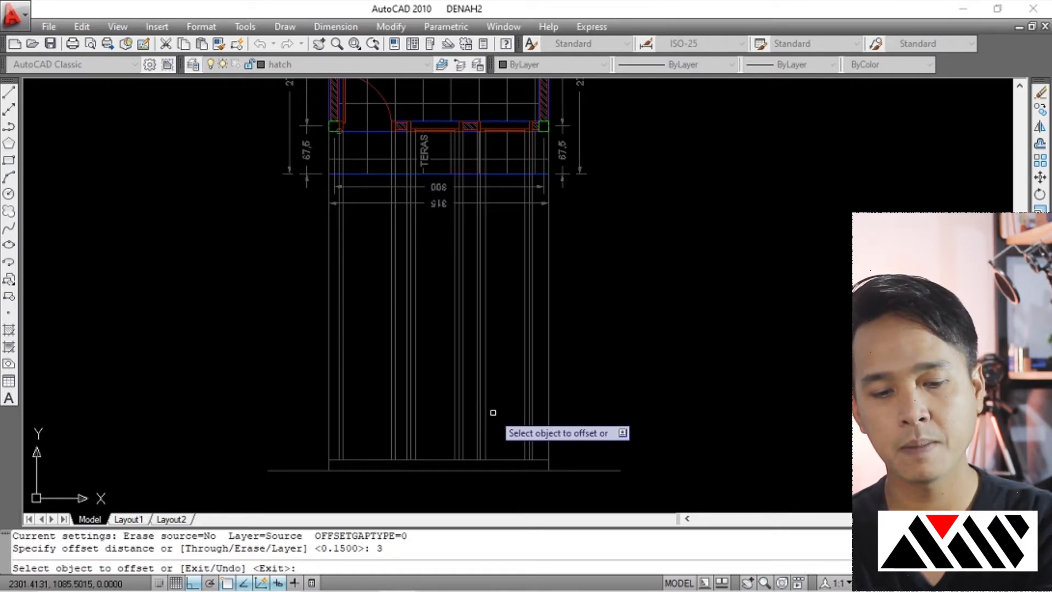
{"action": "left_click", "coordinate": [505, 459]}
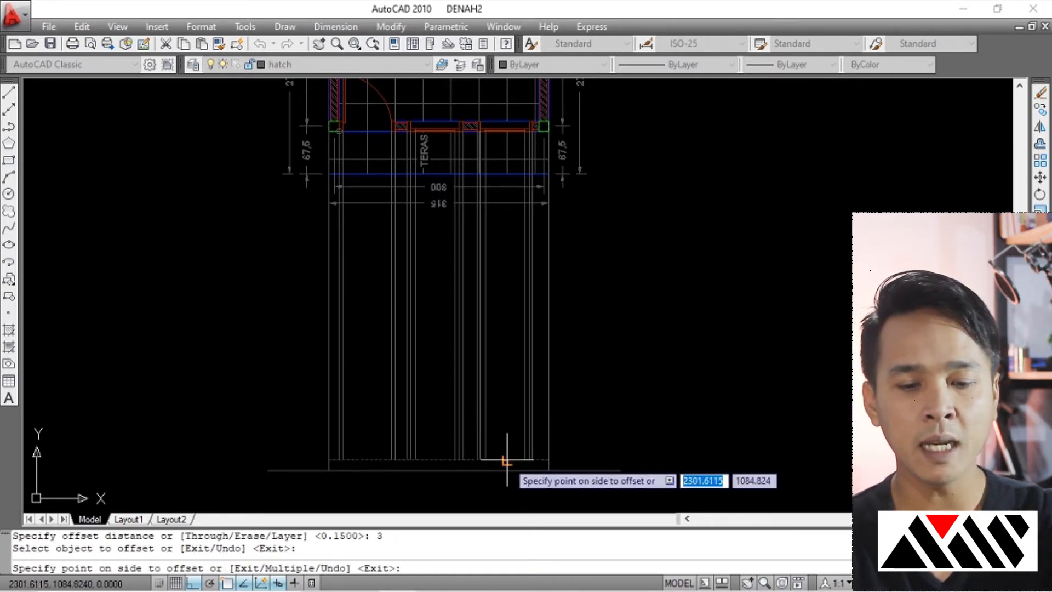
{"action": "left_click", "coordinate": [505, 323]}
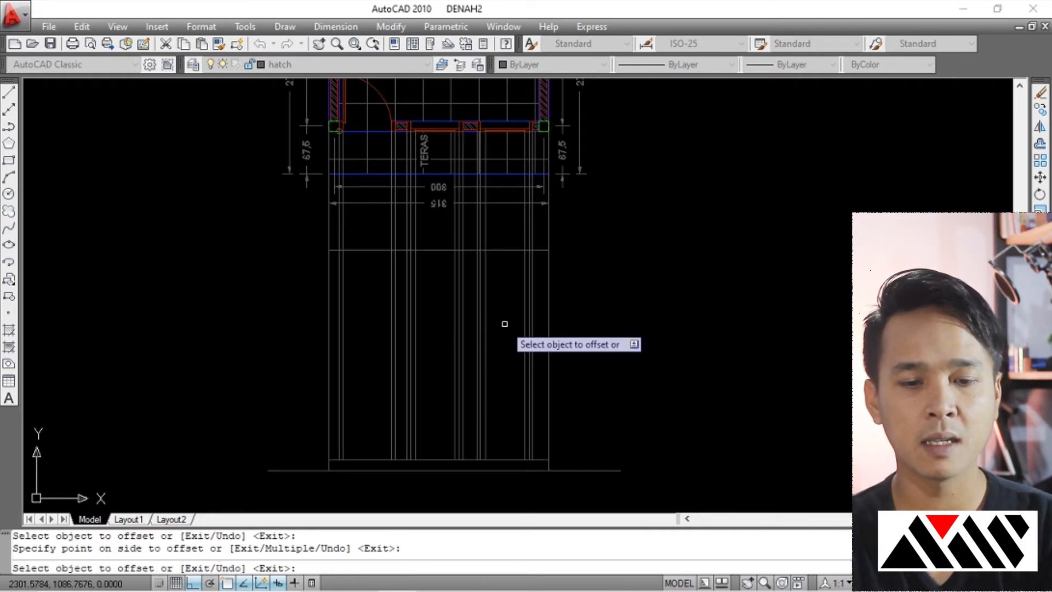
{"action": "key", "text": "Escape"}
Erase the height line that was offset 3 above the floor line.
{"action": "scroll", "coordinate": [502, 316], "scroll_direction": "down", "scroll_amount": 5}
{"action": "scroll", "coordinate": [502, 317], "scroll_direction": "up", "scroll_amount": 3}
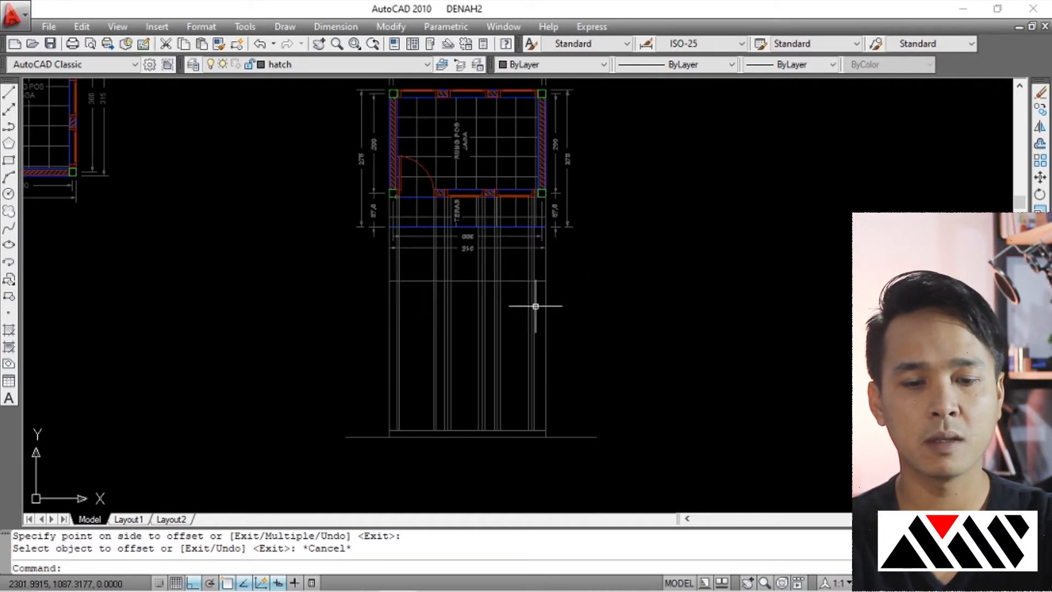
{"action": "middle_click_drag", "start_coordinate": [521, 274], "coordinate": [523, 256]}
{"action": "scroll", "coordinate": [496, 298], "scroll_direction": "down", "scroll_amount": 3}
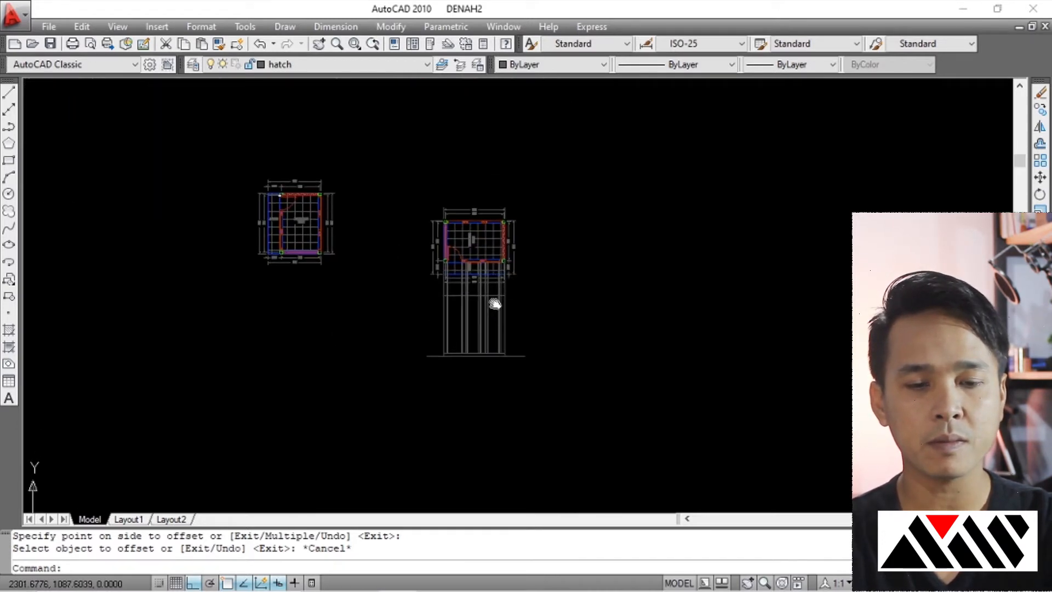
{"action": "scroll", "coordinate": [491, 316], "scroll_direction": "up", "scroll_amount": 2}
{"action": "mouse_move", "coordinate": [491, 316]}
{"action": "middle_mouse_down"}
{"action": "mouse_move", "coordinate": [521, 265]}
{"action": "mouse_move", "coordinate": [487, 287]}
{"action": "middle_mouse_up"}
{"action": "scroll", "coordinate": [521, 263], "scroll_direction": "up", "scroll_amount": 2}
{"action": "scroll", "coordinate": [491, 282], "scroll_direction": "up", "scroll_amount": 2}
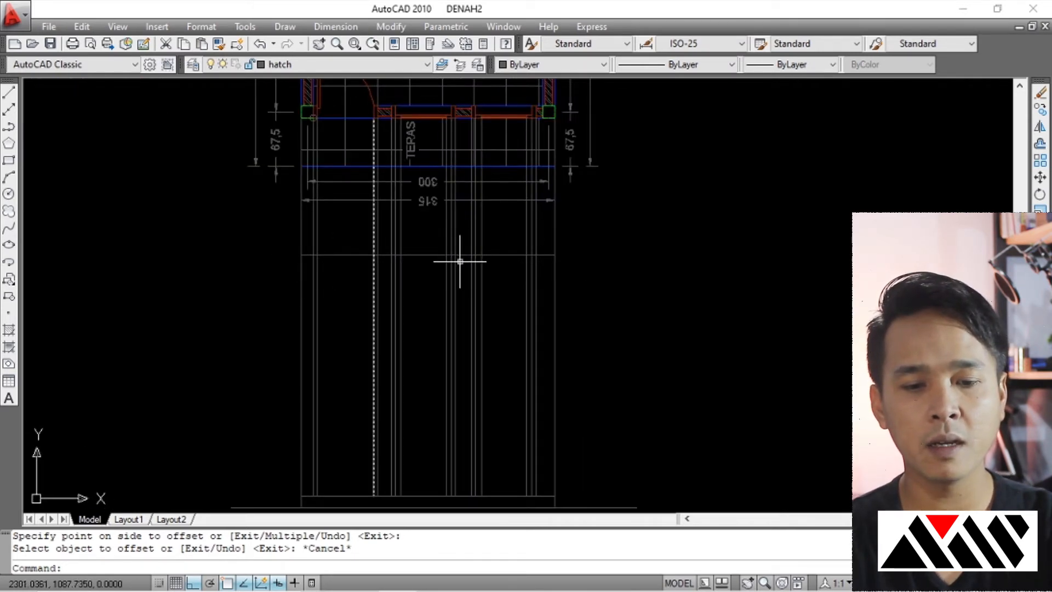
{"action": "key", "text": "Escape"}
{"action": "left_click", "coordinate": [506, 244]}
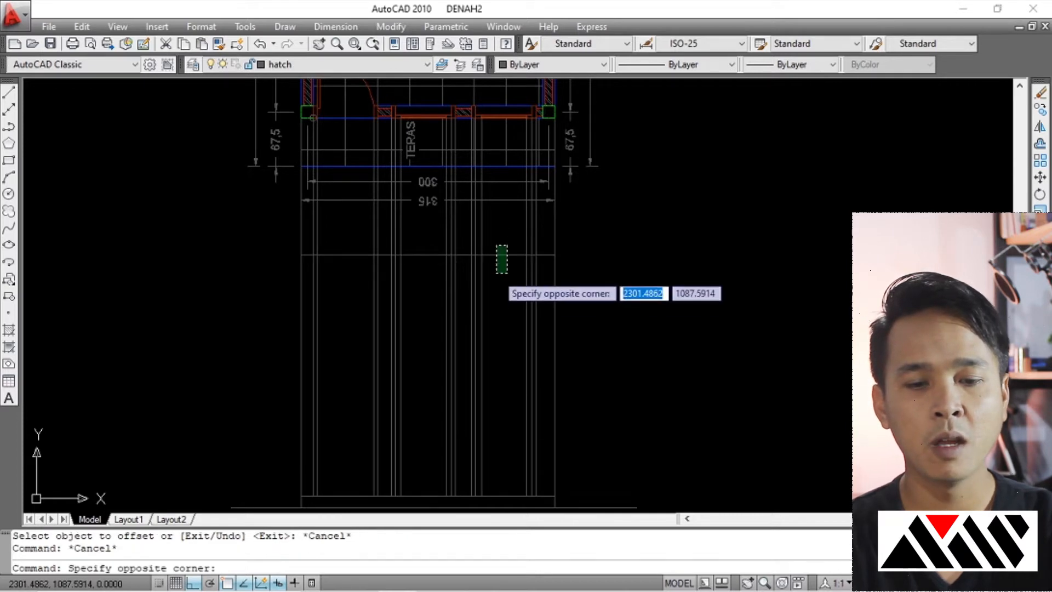
{"action": "left_click", "coordinate": [494, 276]}
{"action": "type", "text": "e"}
{"action": "key", "text": "Return"}
Offset the raised floor line upward by 2.5 to mark the top height line of the elevation.
{"action": "scroll", "coordinate": [496, 273], "scroll_direction": "down", "scroll_amount": 2}
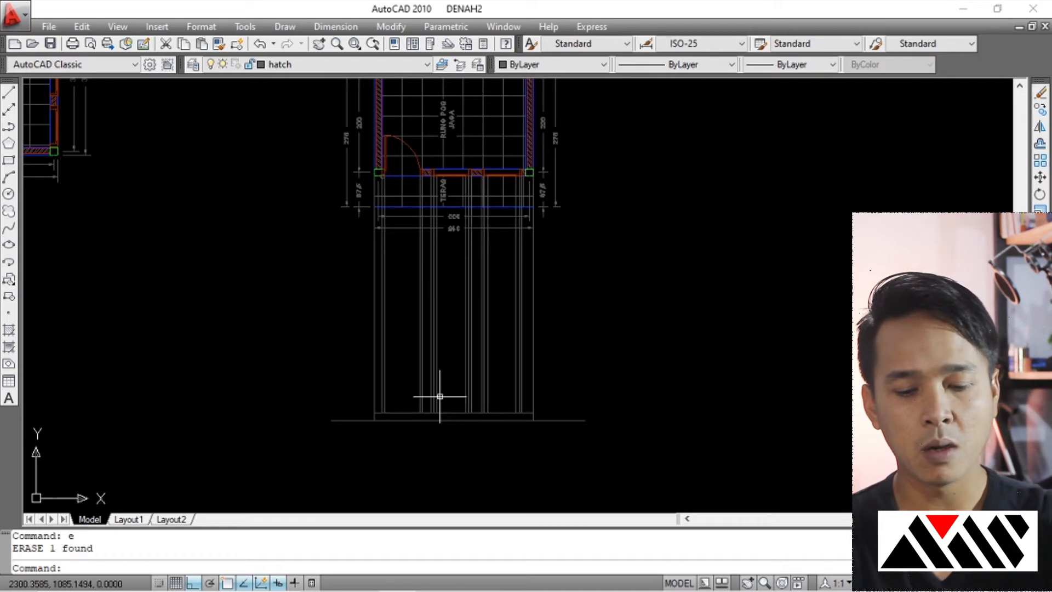
{"action": "key", "text": "Return"}
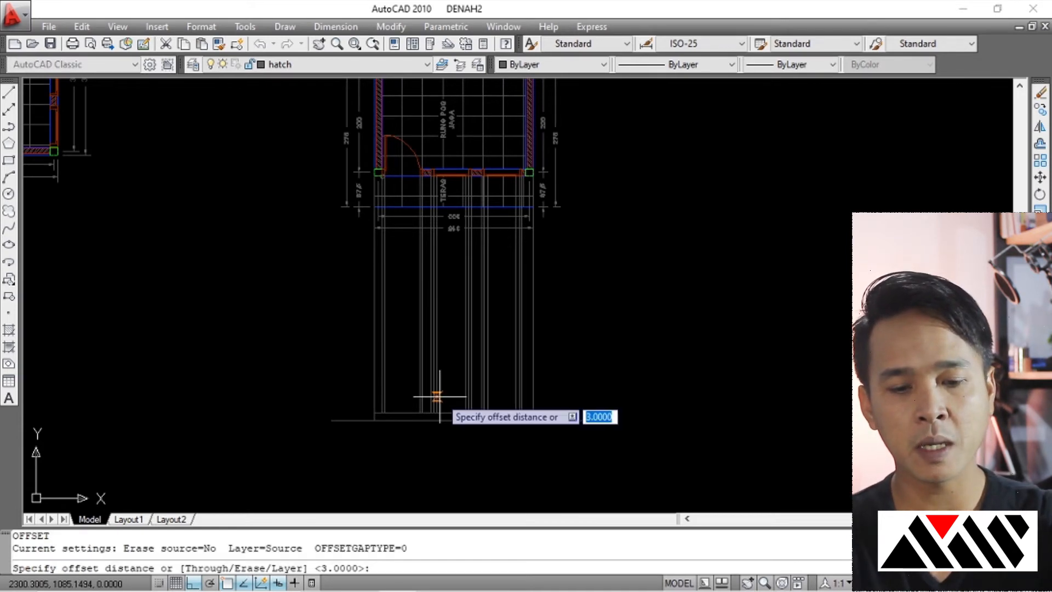
{"action": "type", "text": "2"}
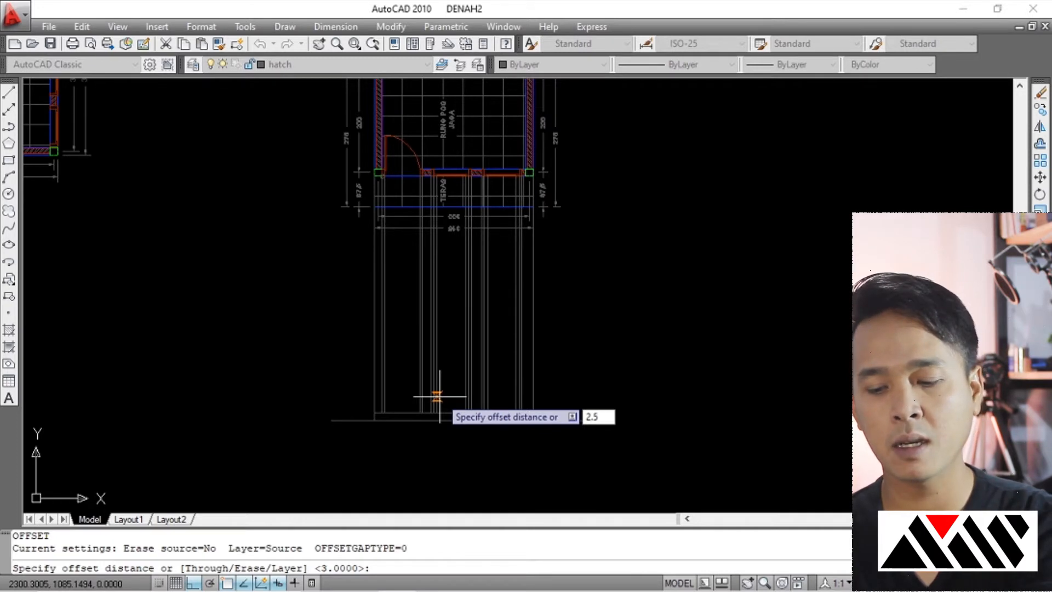
{"action": "type", "text": ".5"}
{"action": "key", "text": "Return"}
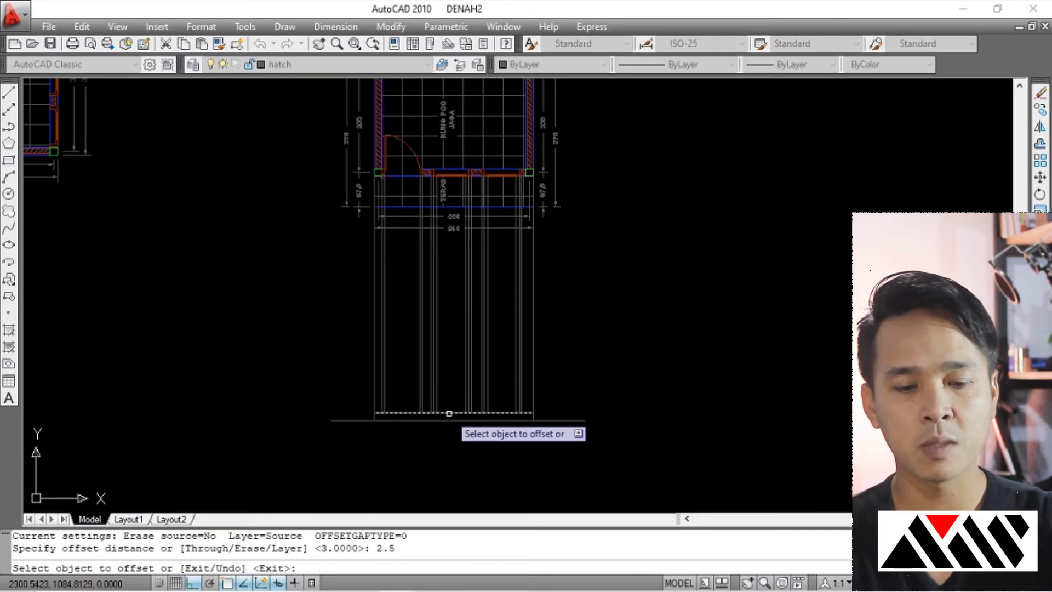
{"action": "left_click", "coordinate": [449, 412]}
{"action": "scroll", "coordinate": [429, 312], "scroll_direction": "up", "scroll_amount": 2}
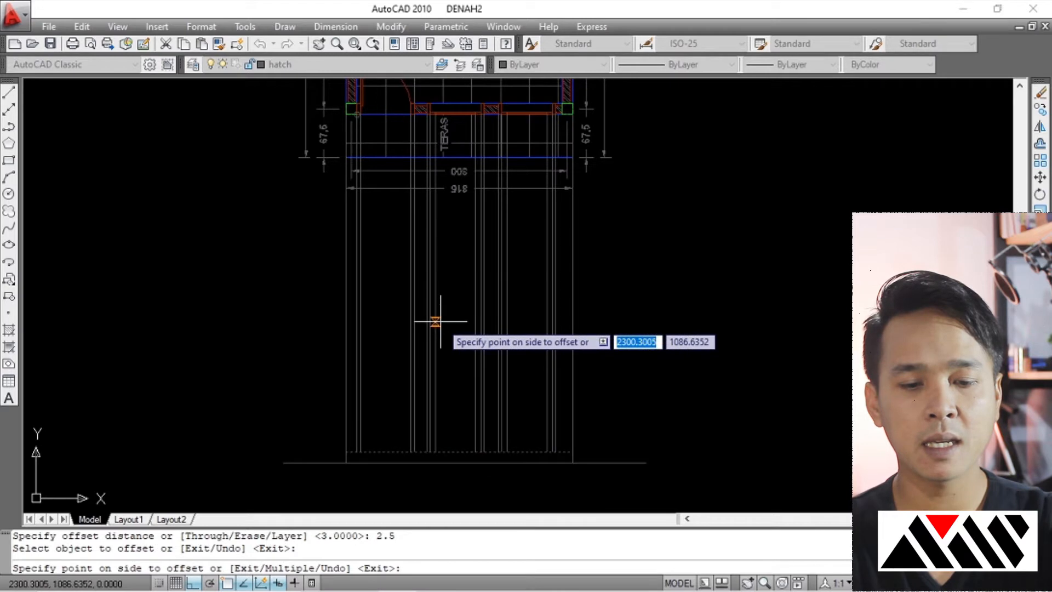
{"action": "middle_click_drag", "start_coordinate": [446, 305], "coordinate": [447, 320]}
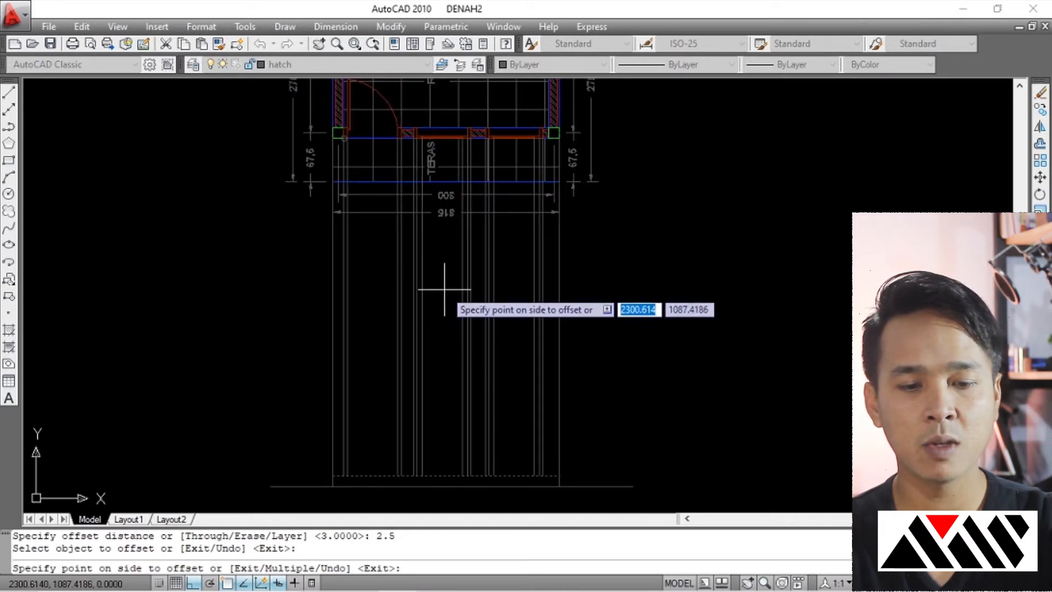
{"action": "left_click", "coordinate": [444, 287]}
{"action": "key", "text": "Return"}
{"action": "scroll", "coordinate": [446, 281], "scroll_direction": "down", "scroll_amount": 3}
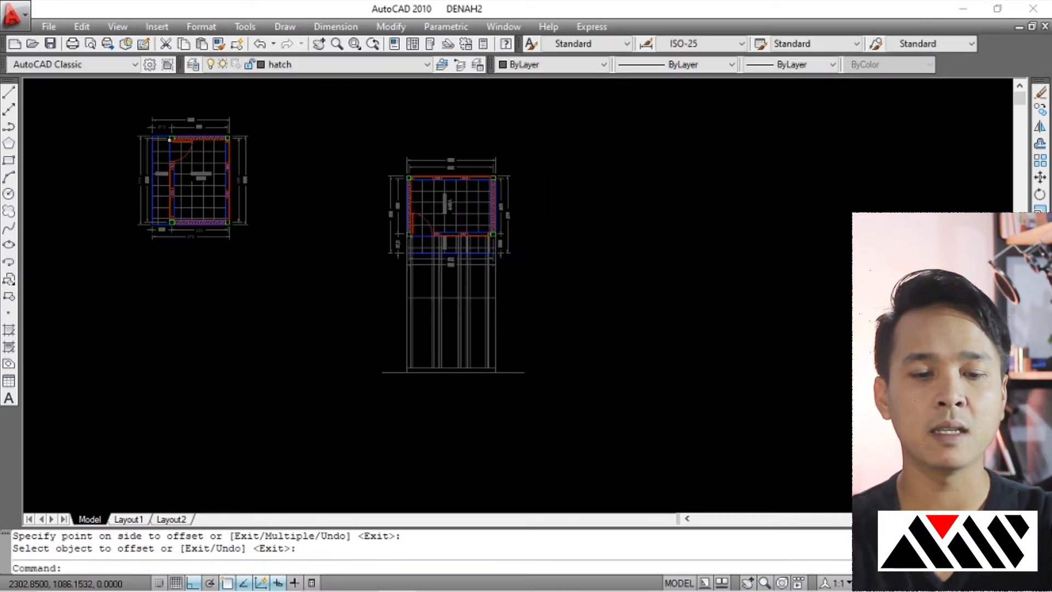
Examine how the new height line crosses the projection lines below the floor plan.
{"action": "scroll", "coordinate": [483, 272], "scroll_direction": "up", "scroll_amount": 2}
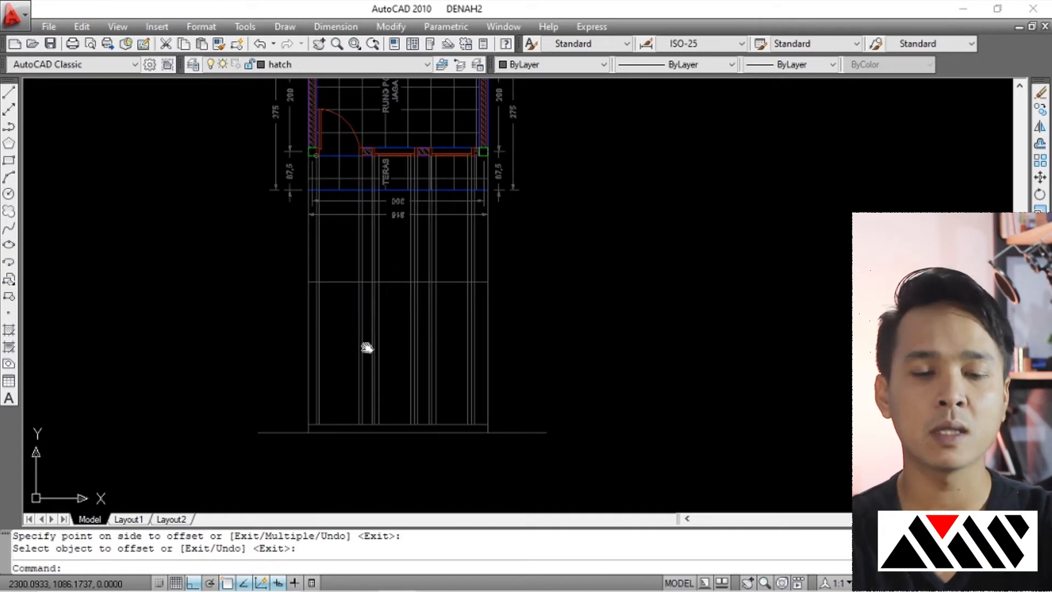
{"action": "scroll", "coordinate": [387, 298], "scroll_direction": "up", "scroll_amount": 3}
{"action": "mouse_move", "coordinate": [390, 293]}
{"action": "middle_mouse_down"}
{"action": "mouse_move", "coordinate": [400, 242]}
{"action": "mouse_move", "coordinate": [413, 387]}
{"action": "mouse_move", "coordinate": [432, 296]}
{"action": "middle_mouse_up"}
{"action": "scroll", "coordinate": [399, 294], "scroll_direction": "down", "scroll_amount": 2}
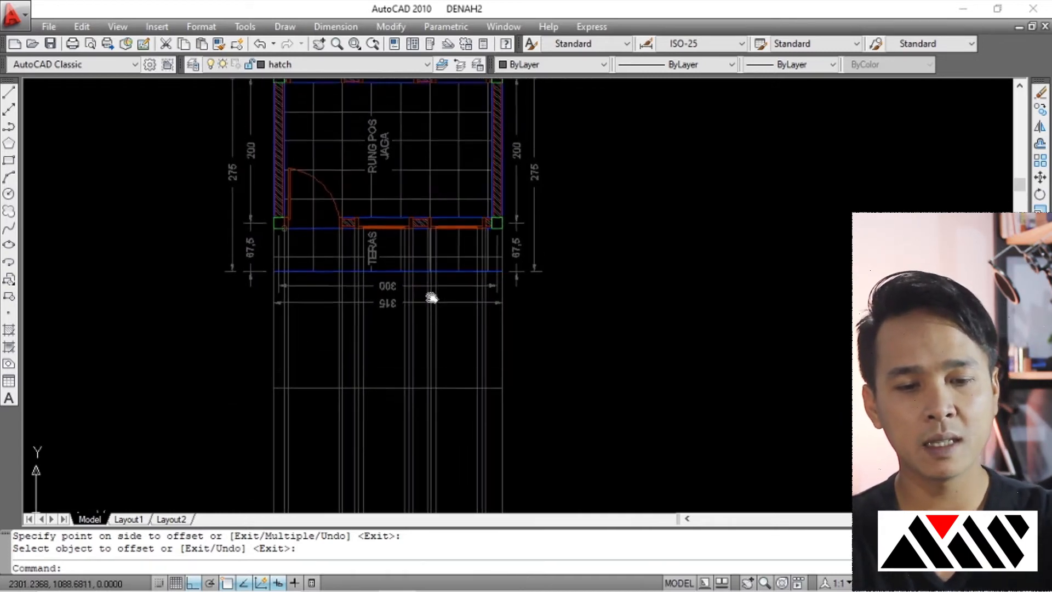
{"action": "scroll", "coordinate": [432, 296], "scroll_direction": "up", "scroll_amount": 3}
{"action": "scroll", "coordinate": [586, 209], "scroll_direction": "down", "scroll_amount": 4}
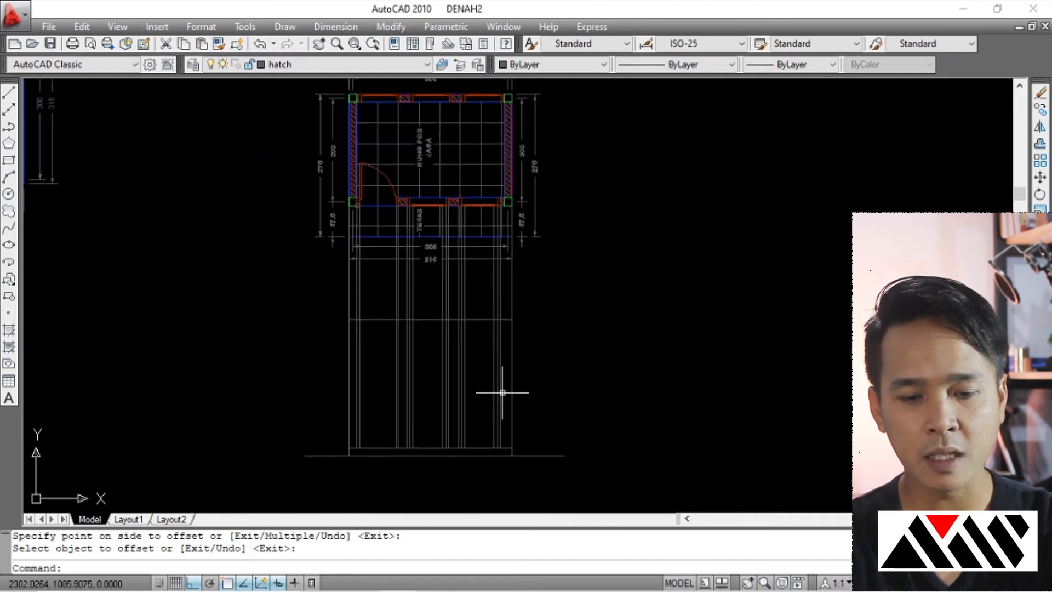
{"action": "middle_click_drag", "start_coordinate": [500, 393], "coordinate": [512, 353]}
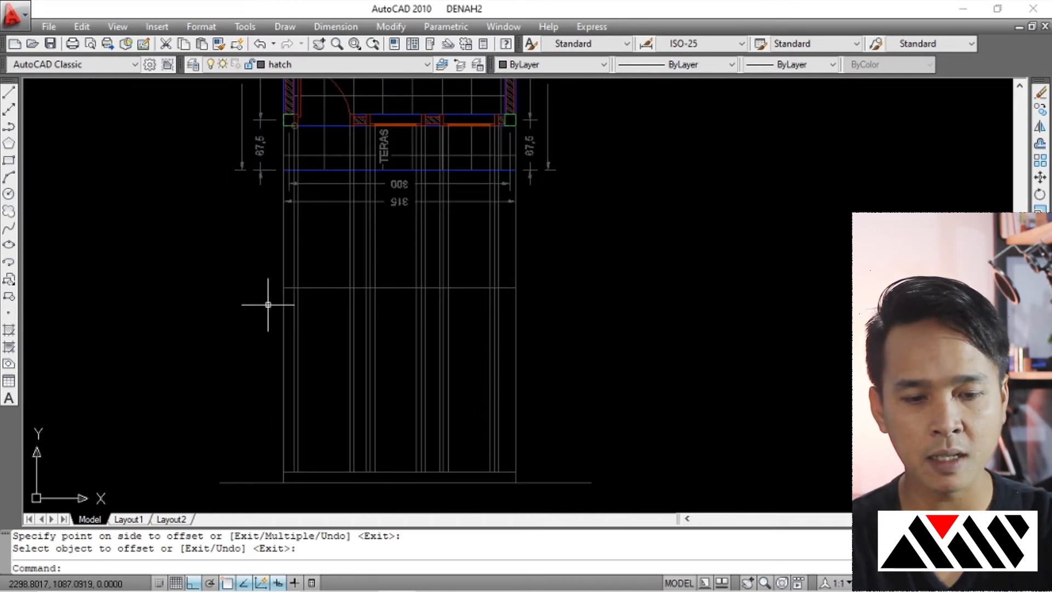
{"action": "scroll", "coordinate": [486, 280], "scroll_direction": "up", "scroll_amount": 3}
{"action": "middle_click_drag", "start_coordinate": [486, 285], "coordinate": [486, 310]}
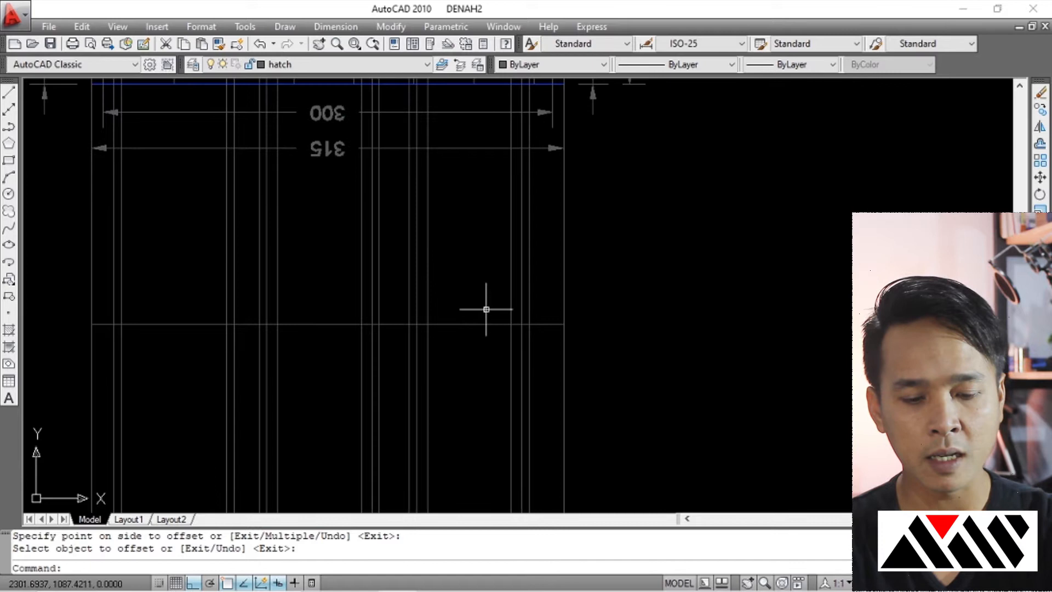
Try trimming the right outermost projection line above the top height line, and undo the trim.
{"action": "key", "text": "Return"}
{"action": "scroll", "coordinate": [486, 310], "scroll_direction": "down", "scroll_amount": 2}
{"action": "left_click", "coordinate": [486, 305]}
{"action": "left_click", "coordinate": [458, 352]}
{"action": "key", "text": "Return"}
{"action": "left_click", "coordinate": [534, 289]}
{"action": "key", "text": "Escape"}
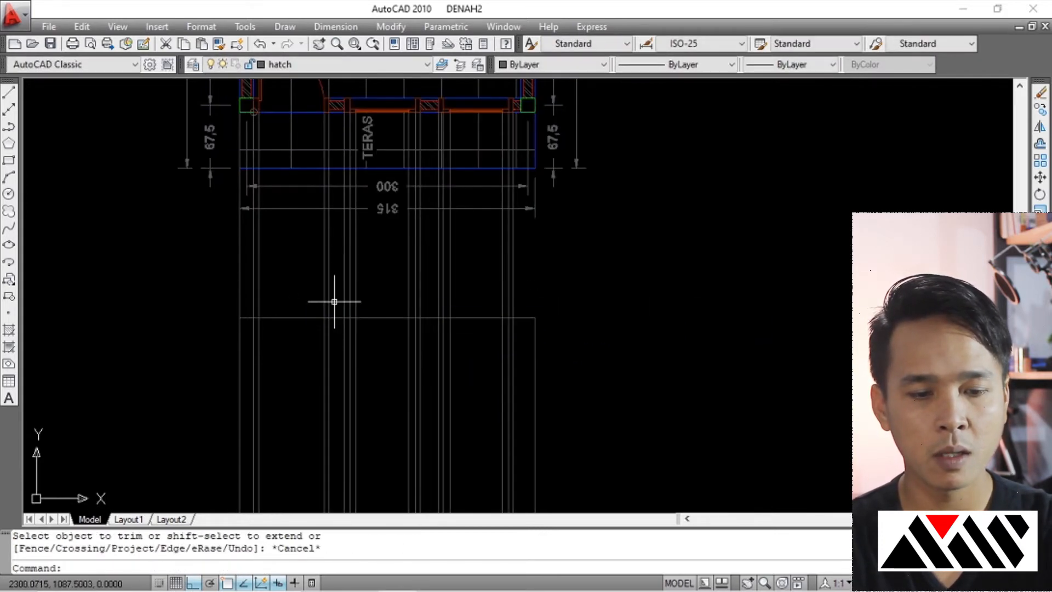
{"action": "key", "text": "ctrl+z"}
{"action": "scroll", "coordinate": [400, 296], "scroll_direction": "down", "scroll_amount": 2}
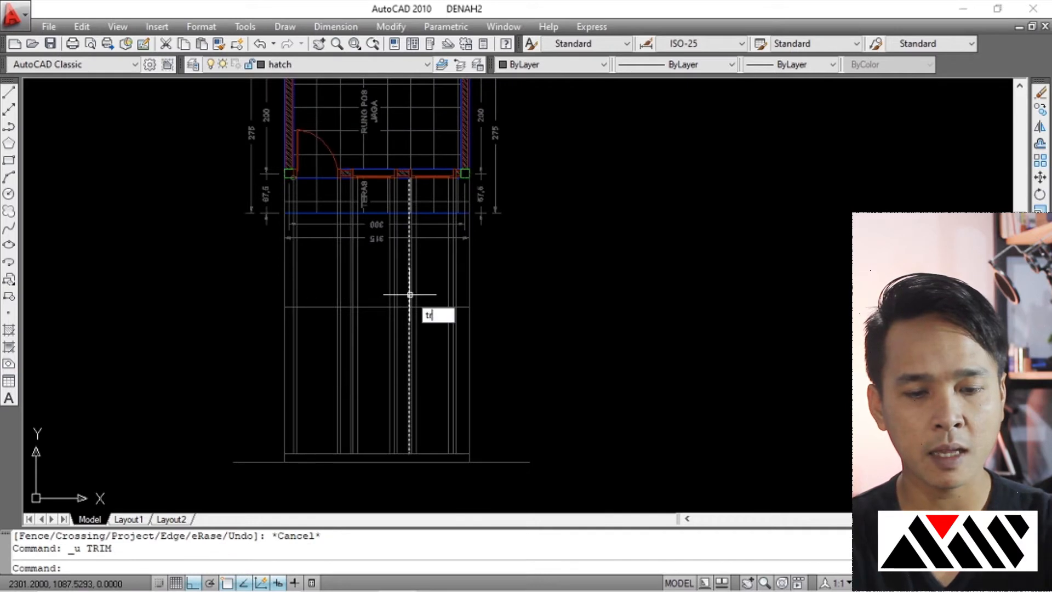
{"action": "key", "text": "Return"}
{"action": "left_click", "coordinate": [430, 307]}
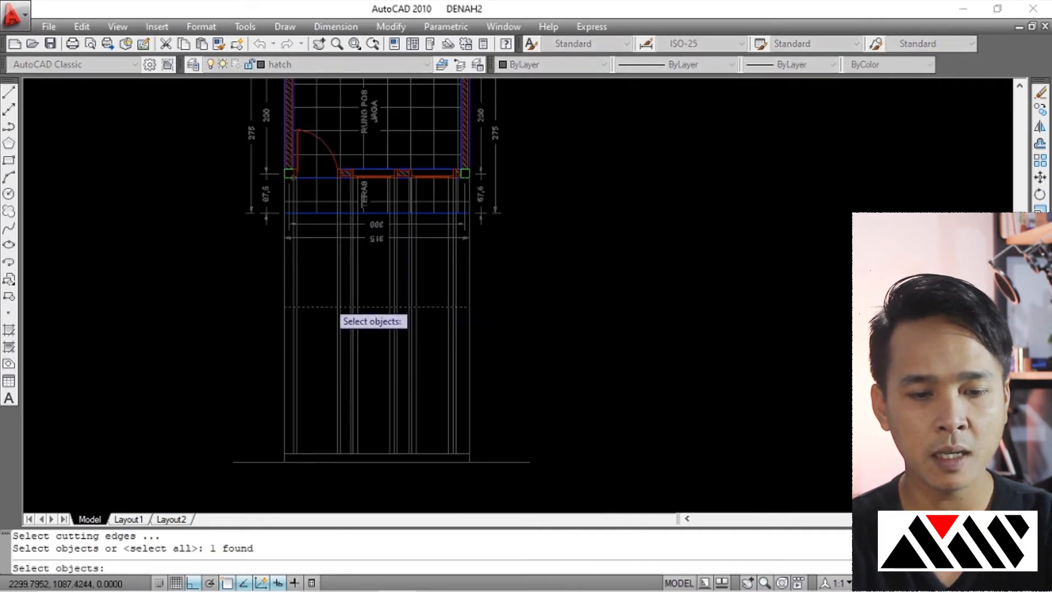
{"action": "scroll", "coordinate": [327, 302], "scroll_direction": "up", "scroll_amount": 2}
{"action": "left_click", "coordinate": [530, 277]}
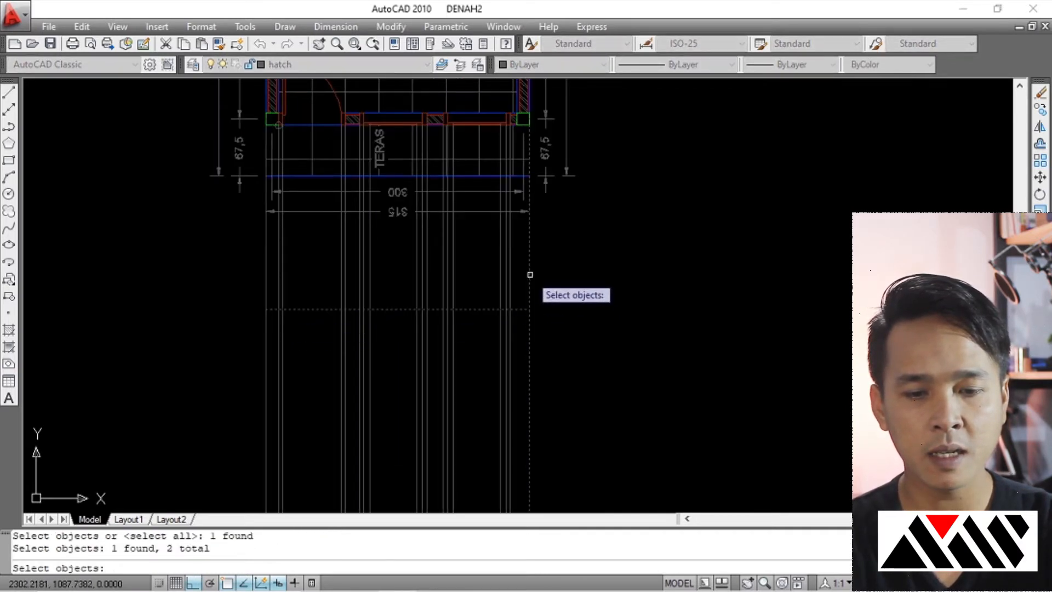
{"action": "key", "text": "Escape"}
{"action": "key", "text": "Escape"}
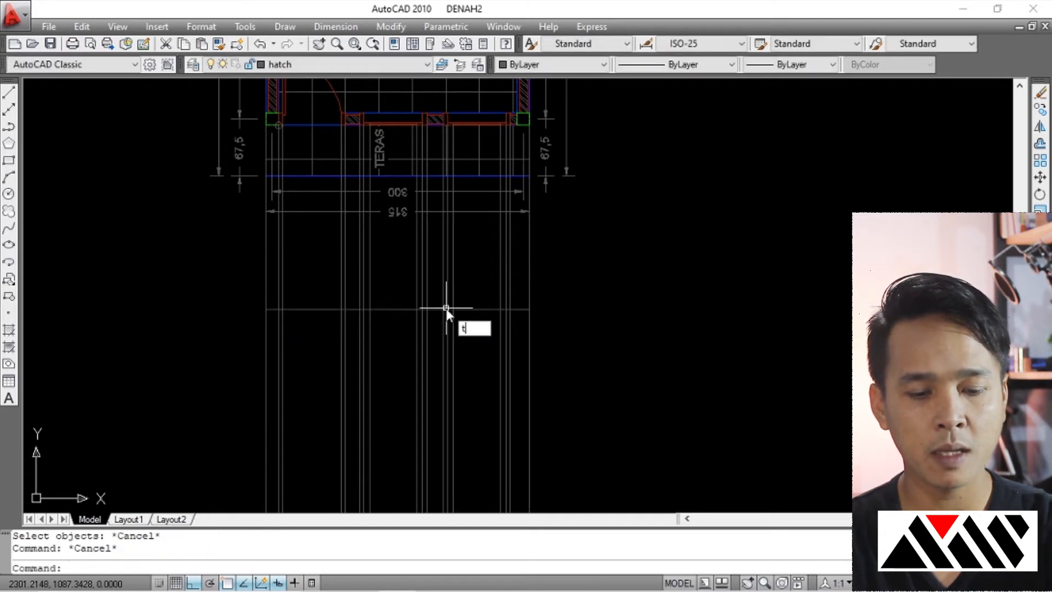
Trim both outermost projection lines above the top height line, using that line as the cutting edge.
{"action": "key", "text": "Return"}
{"action": "left_click", "coordinate": [458, 308]}
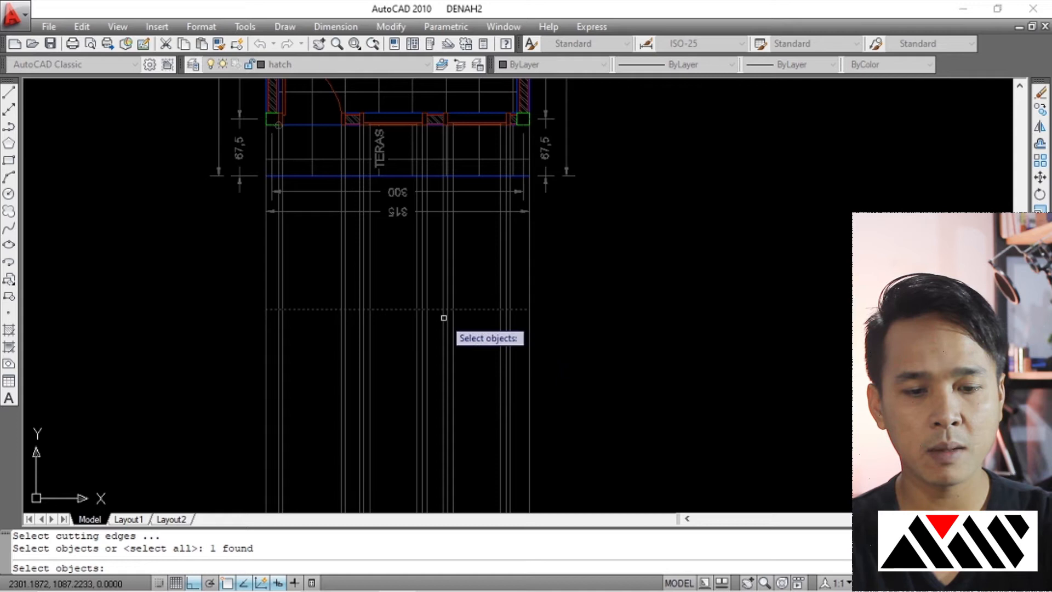
{"action": "key", "text": "Return"}
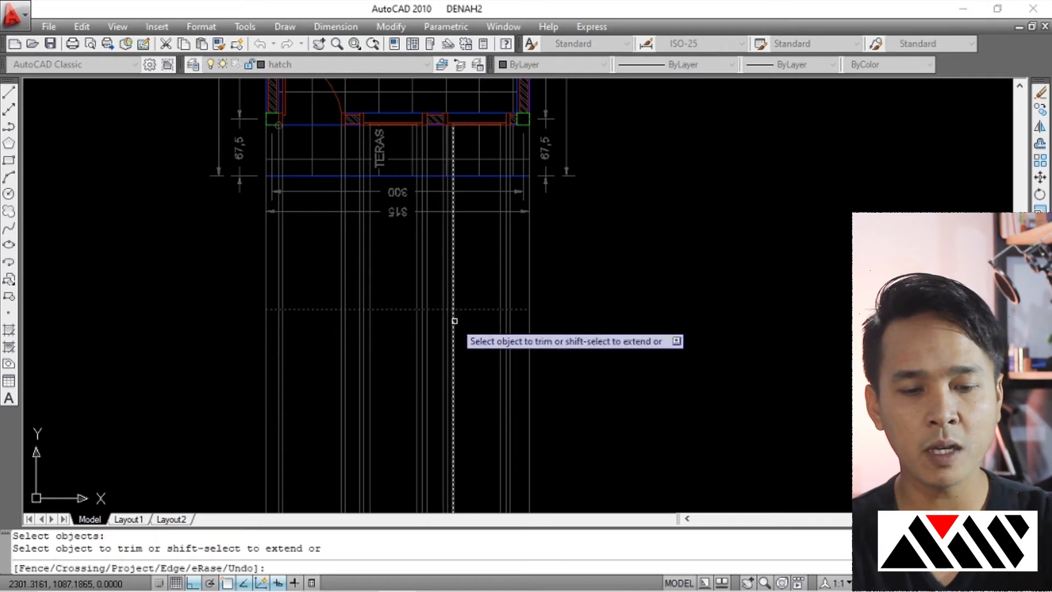
{"action": "left_click", "coordinate": [530, 263]}
{"action": "left_click", "coordinate": [264, 283]}
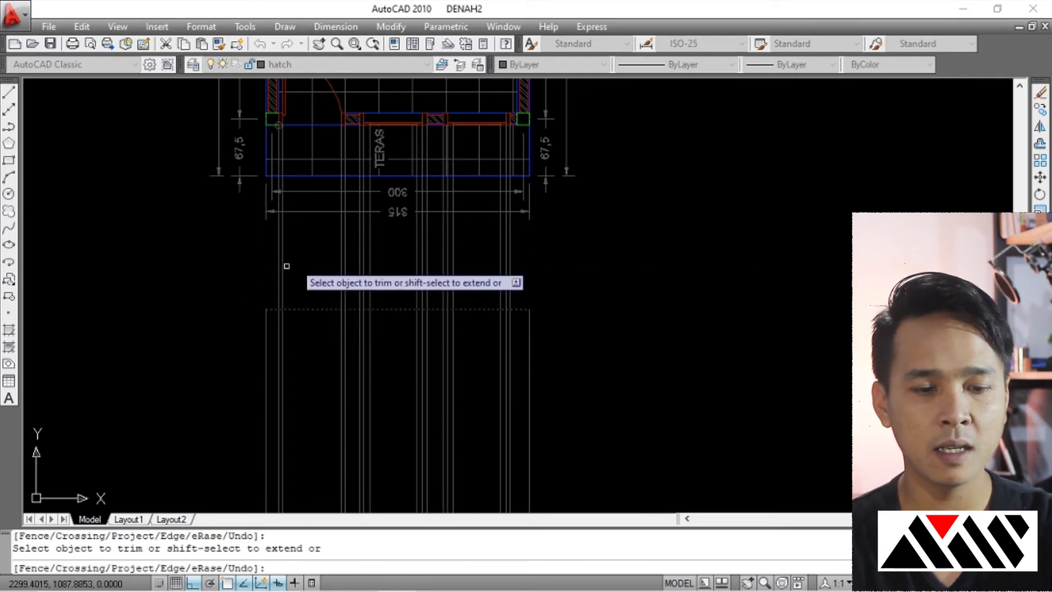
{"action": "scroll", "coordinate": [398, 321], "scroll_direction": "down", "scroll_amount": 4}
{"action": "scroll", "coordinate": [456, 308], "scroll_direction": "up", "scroll_amount": 2}
{"action": "scroll", "coordinate": [378, 274], "scroll_direction": "up", "scroll_amount": 1}
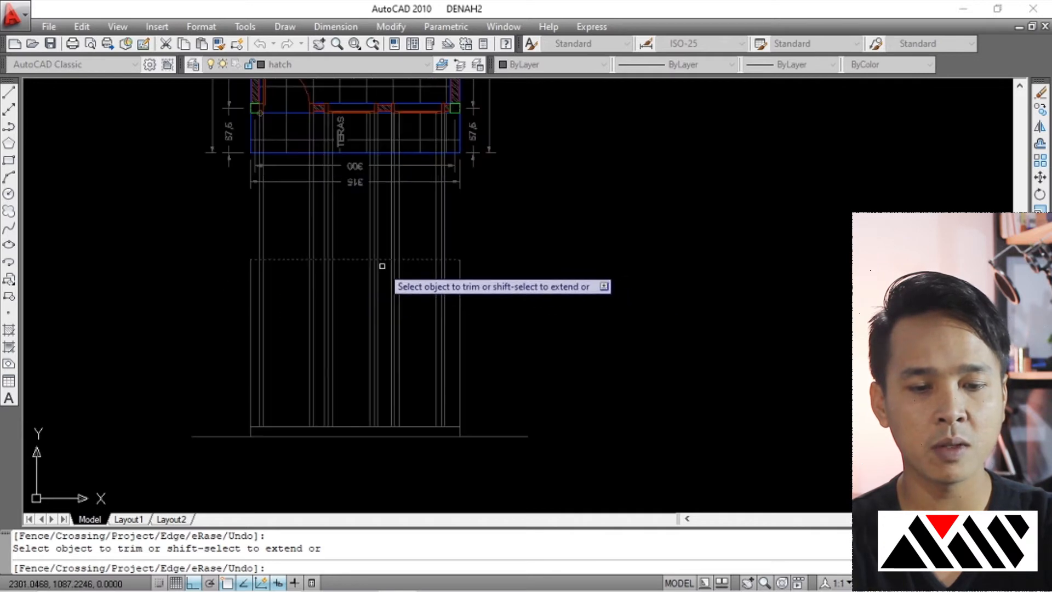
{"action": "key", "text": "Escape"}
Examine the door and openings in the floor plan against their projection lines in the elevation outline.
{"action": "scroll", "coordinate": [402, 247], "scroll_direction": "down", "scroll_amount": 2}
{"action": "scroll", "coordinate": [397, 314], "scroll_direction": "up", "scroll_amount": 2}
{"action": "middle_click_drag", "start_coordinate": [408, 290], "coordinate": [410, 298]}
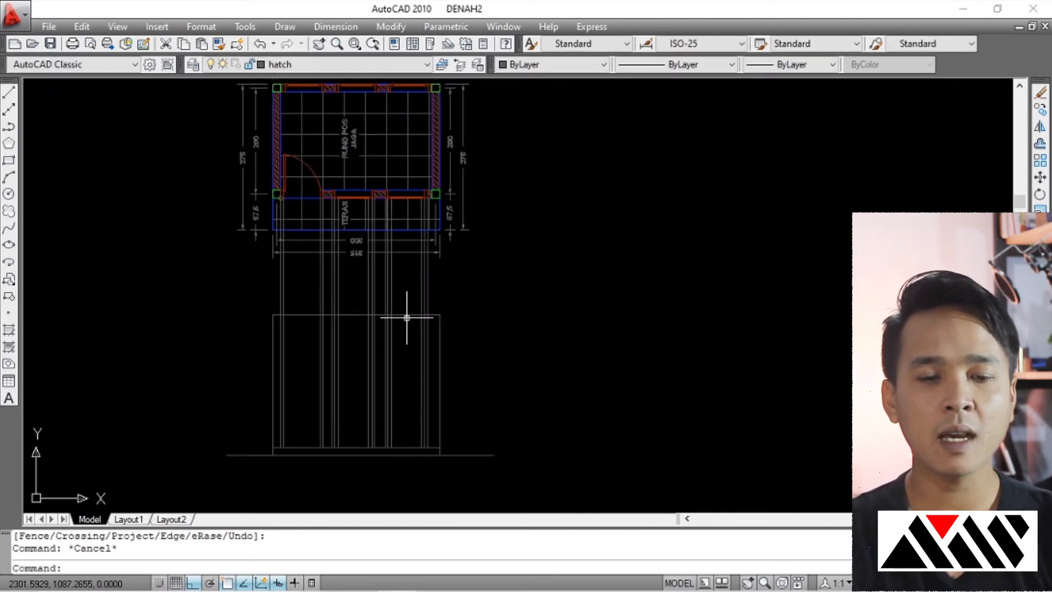
{"action": "scroll", "coordinate": [302, 204], "scroll_direction": "up", "scroll_amount": 3}
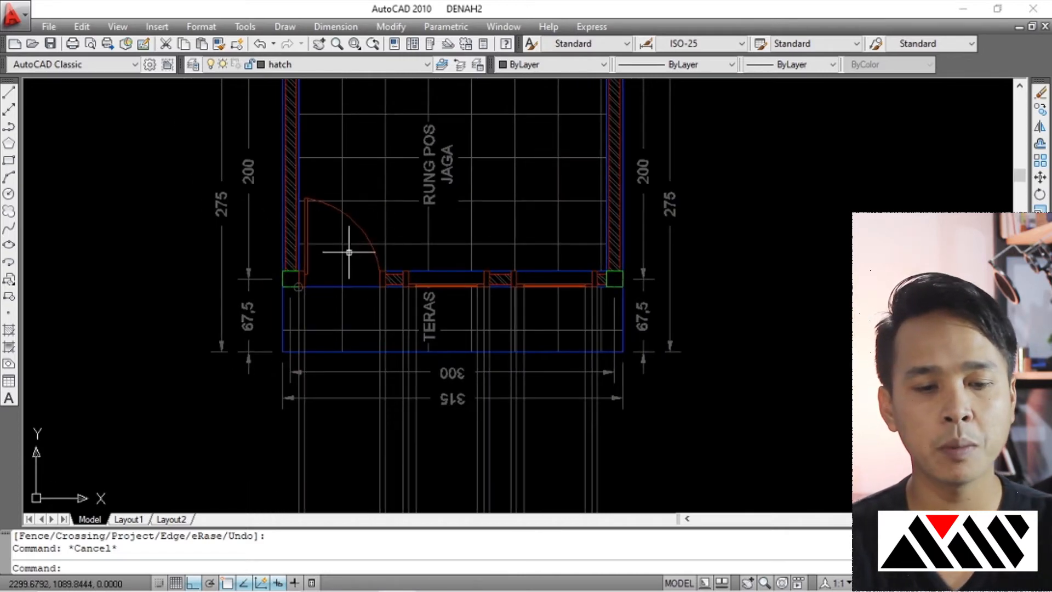
{"action": "scroll", "coordinate": [348, 244], "scroll_direction": "down", "scroll_amount": 5}
{"action": "scroll", "coordinate": [361, 327], "scroll_direction": "up", "scroll_amount": 4}
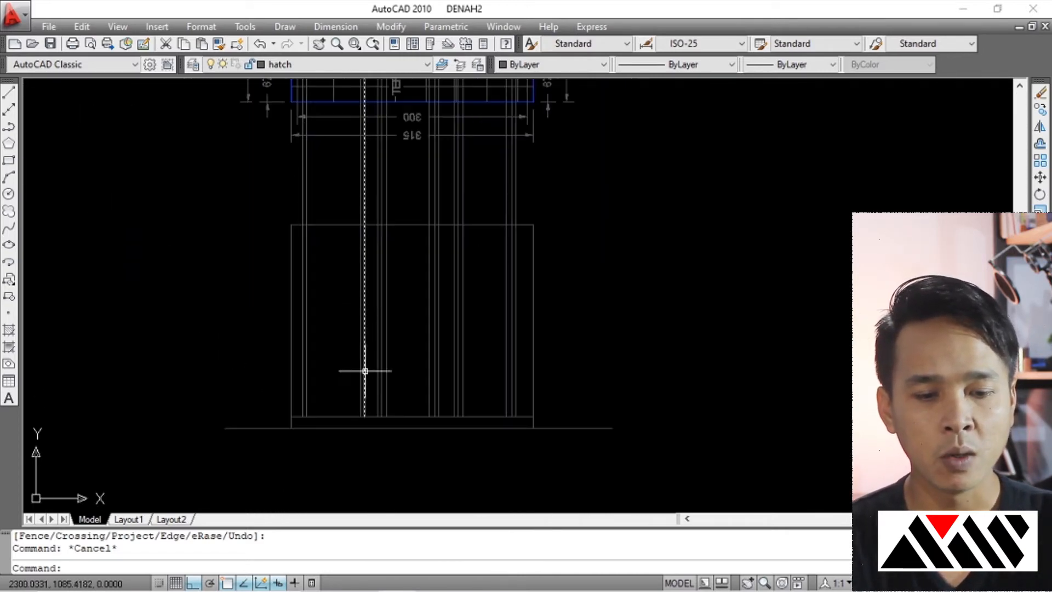
{"action": "scroll", "coordinate": [352, 365], "scroll_direction": "up", "scroll_amount": 2}
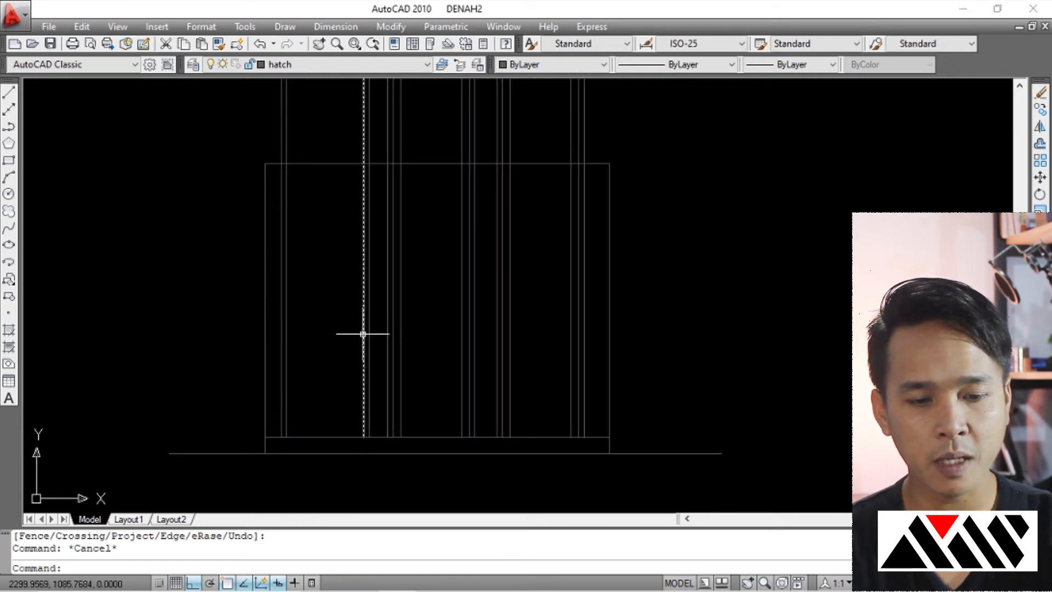
Offset the raised floor line upward by 2.1 to mark the top of the door and openings.
{"action": "middle_click_drag", "start_coordinate": [343, 310], "coordinate": [344, 356]}
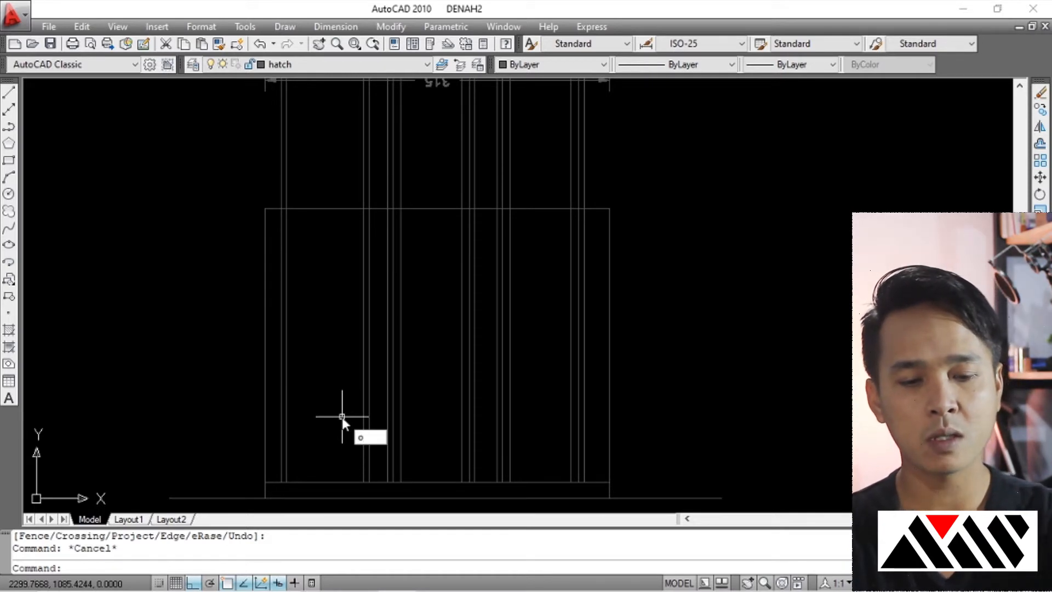
{"action": "key", "text": "Return"}
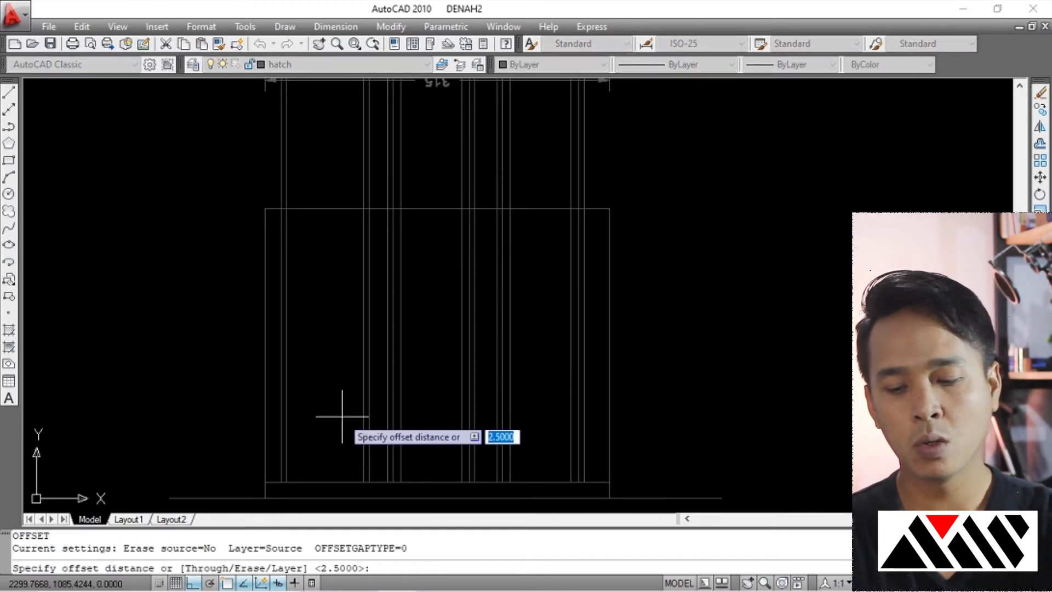
{"action": "type", "text": "2.1"}
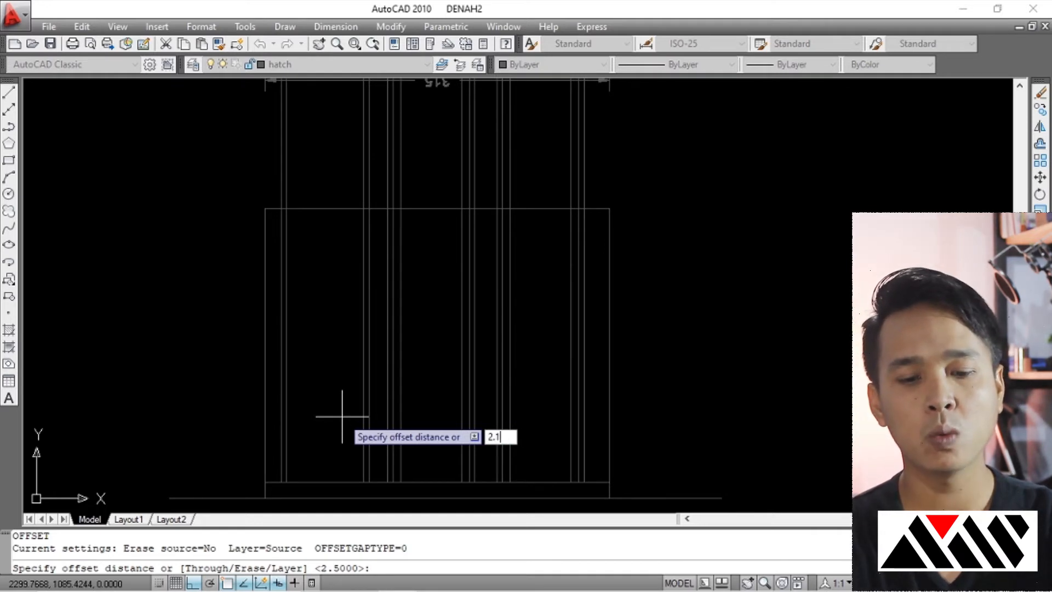
{"action": "key", "text": "Return"}
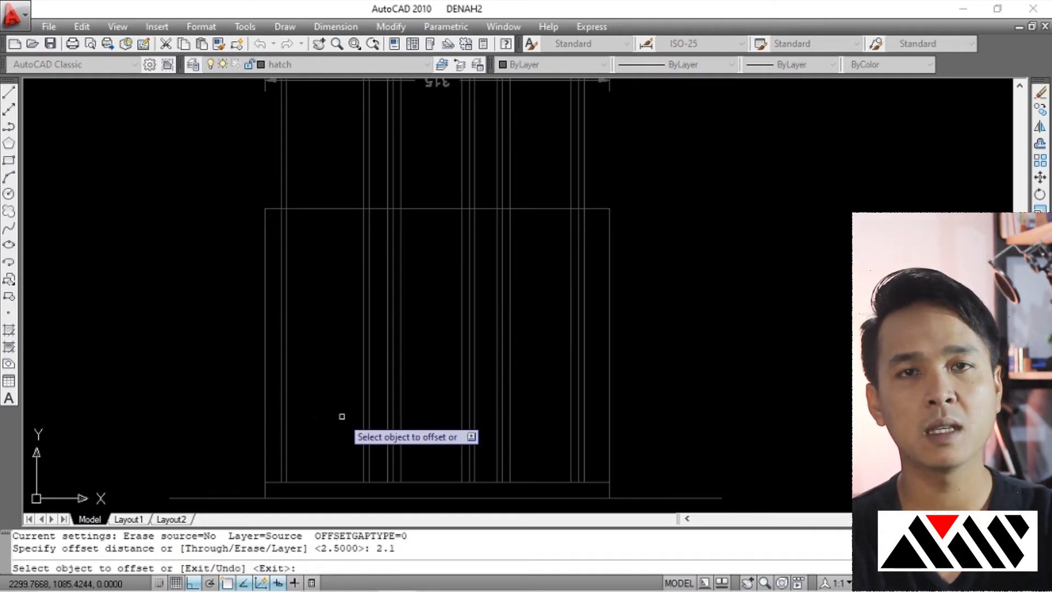
{"action": "left_click", "coordinate": [317, 481]}
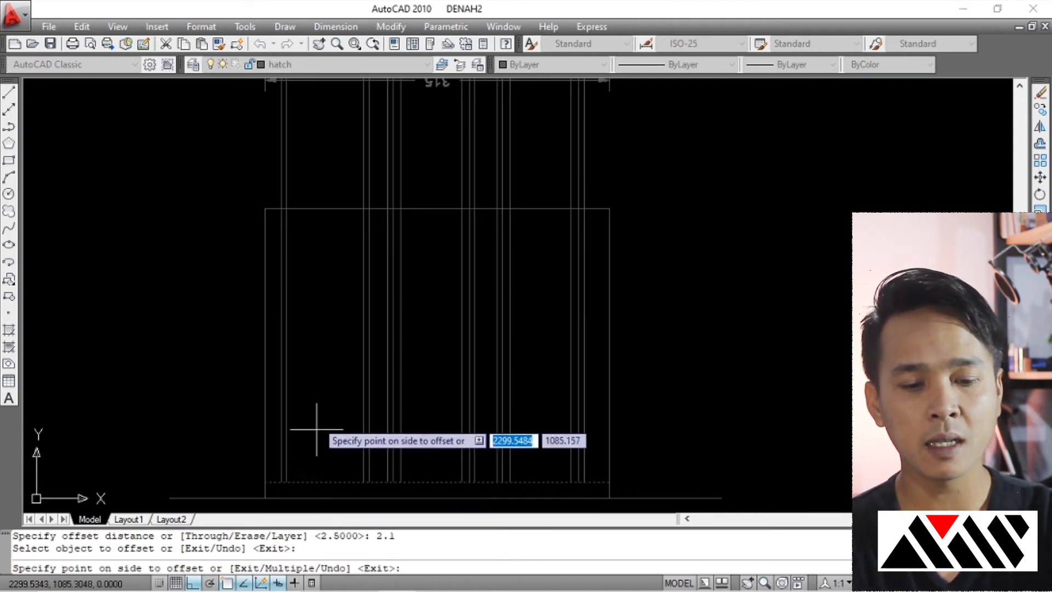
{"action": "left_click", "coordinate": [332, 299]}
{"action": "key", "text": "Escape"}
Examine where the new opening-height line crosses the projection lines inside the elevation outline.
{"action": "scroll", "coordinate": [306, 256], "scroll_direction": "up", "scroll_amount": 2}
{"action": "scroll", "coordinate": [306, 256], "scroll_direction": "up", "scroll_amount": 1}
{"action": "scroll", "coordinate": [288, 244], "scroll_direction": "down", "scroll_amount": 3}
{"action": "scroll", "coordinate": [319, 263], "scroll_direction": "up", "scroll_amount": 2}
{"action": "left_click", "coordinate": [268, 250]}
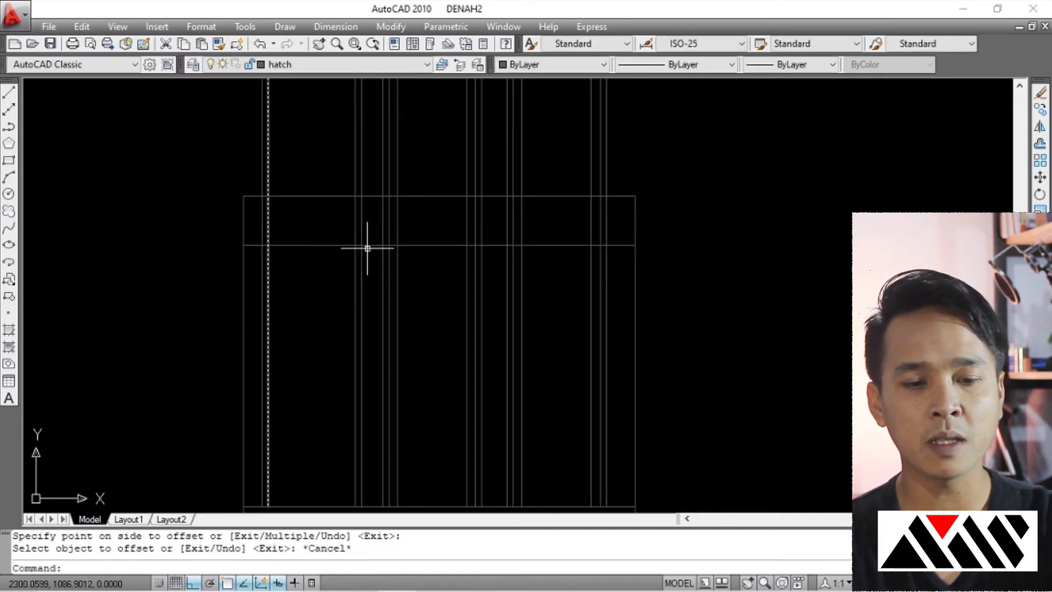
{"action": "left_click", "coordinate": [282, 245]}
{"action": "scroll", "coordinate": [294, 246], "scroll_direction": "up", "scroll_amount": 3}
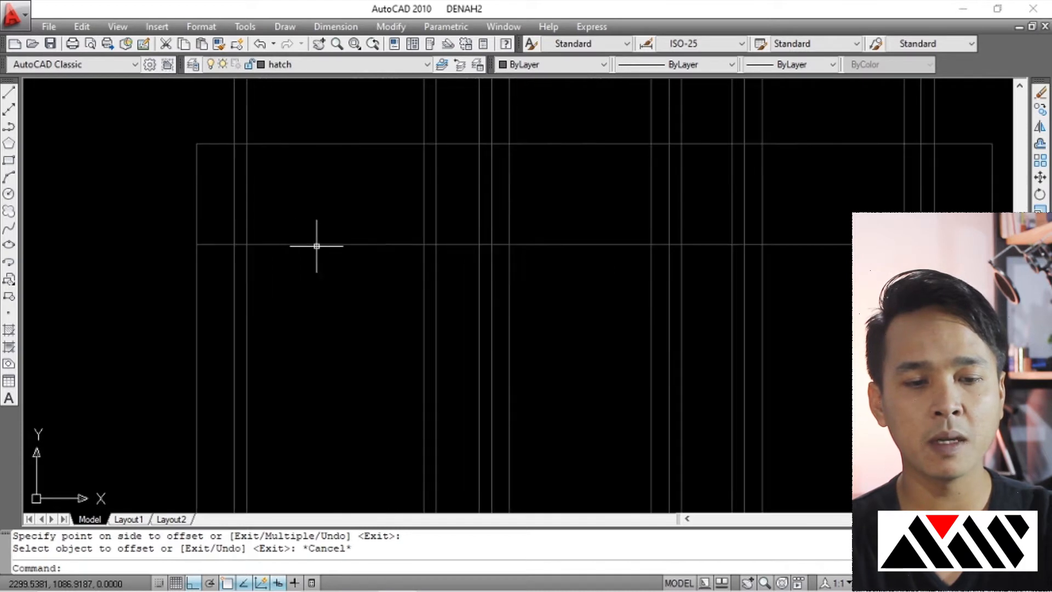
{"action": "scroll", "coordinate": [290, 238], "scroll_direction": "down", "scroll_amount": 2}
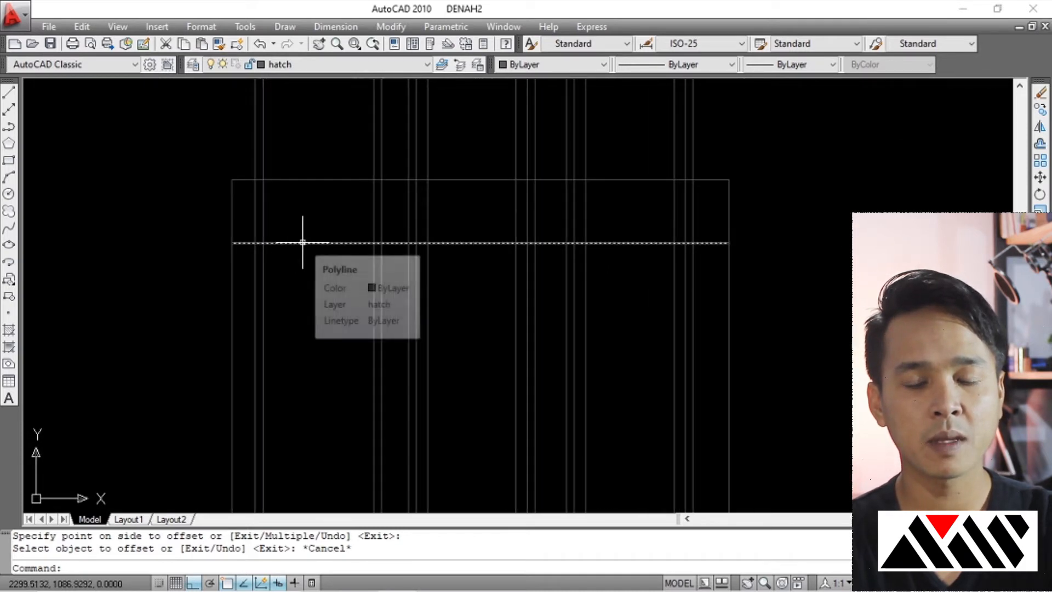
{"action": "scroll", "coordinate": [304, 239], "scroll_direction": "down", "scroll_amount": 1}
{"action": "scroll", "coordinate": [315, 238], "scroll_direction": "up", "scroll_amount": 2}
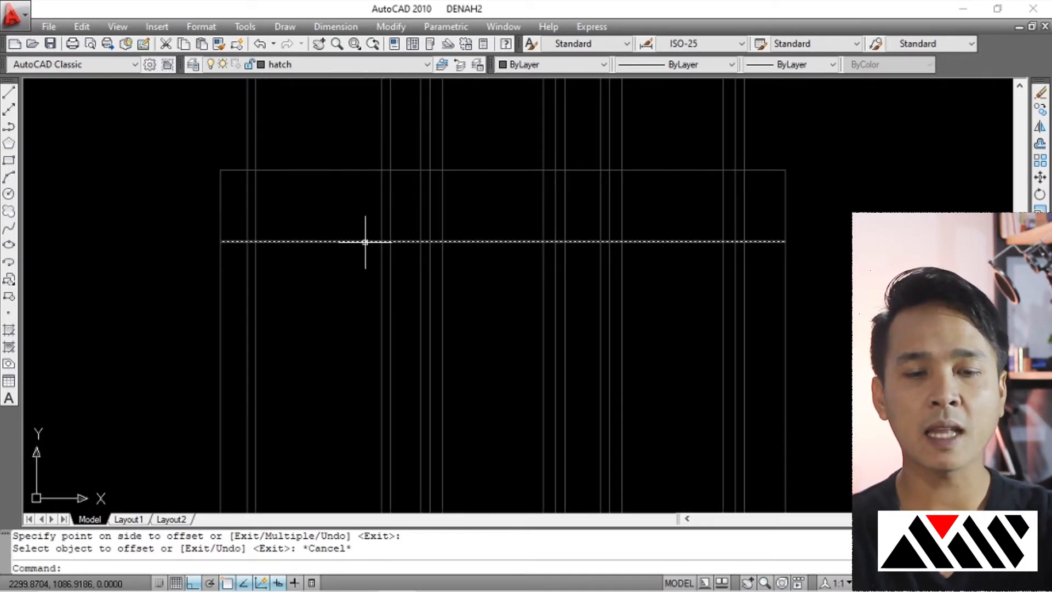
{"action": "scroll", "coordinate": [378, 244], "scroll_direction": "up", "scroll_amount": 2}
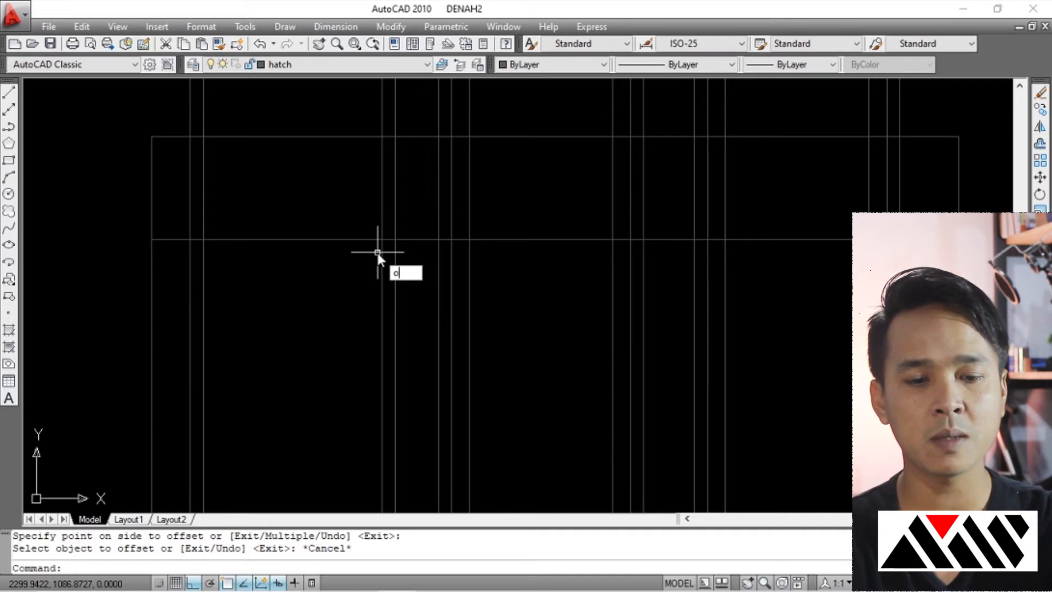
{"action": "key", "text": "Return"}
{"action": "key", "text": "Escape"}
{"action": "scroll", "coordinate": [378, 246], "scroll_direction": "up", "scroll_amount": 3}
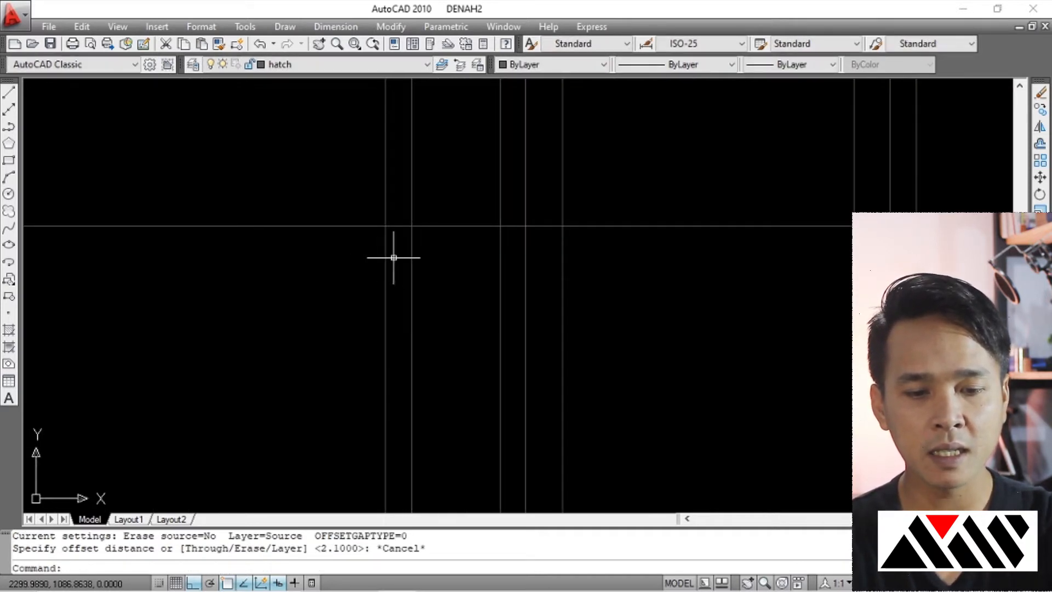
{"action": "scroll", "coordinate": [392, 254], "scroll_direction": "down", "scroll_amount": 2}
{"action": "scroll", "coordinate": [389, 265], "scroll_direction": "up", "scroll_amount": 3}
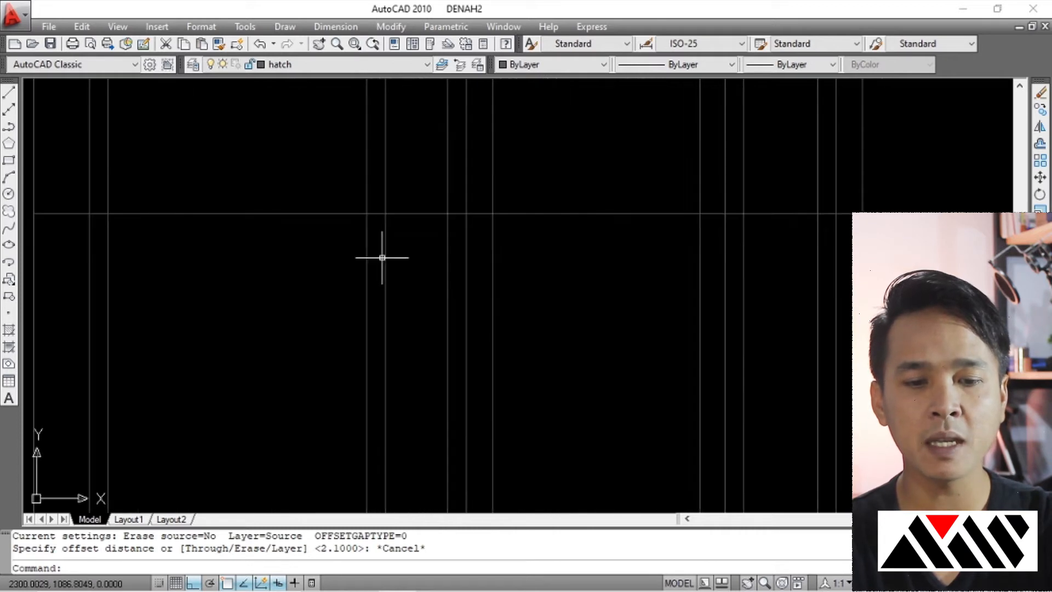
{"action": "mouse_move", "coordinate": [386, 251]}
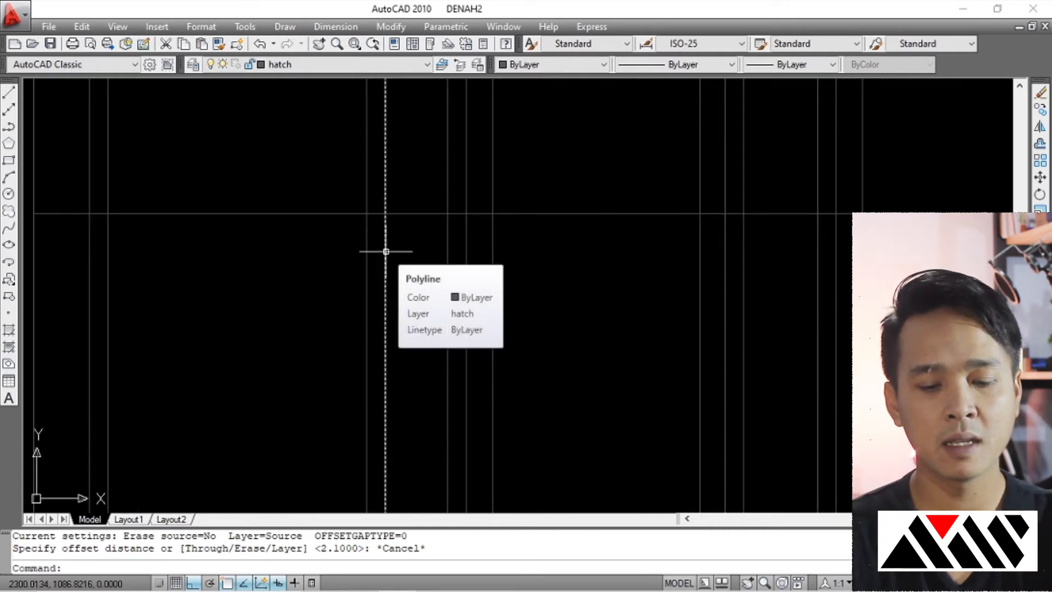
{"action": "type", "text": "o"}
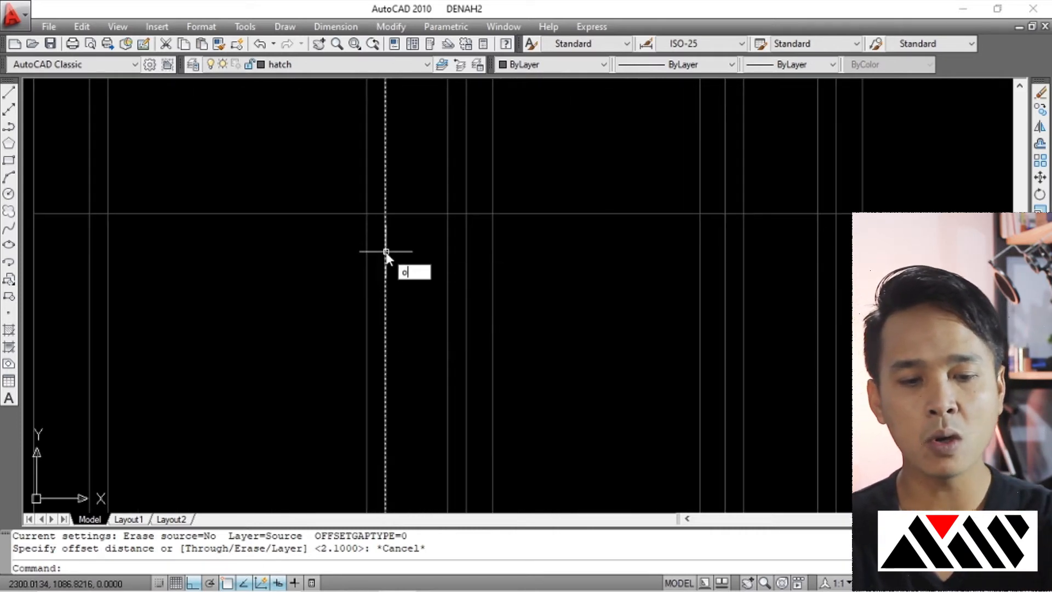
{"action": "key", "text": "Return"}
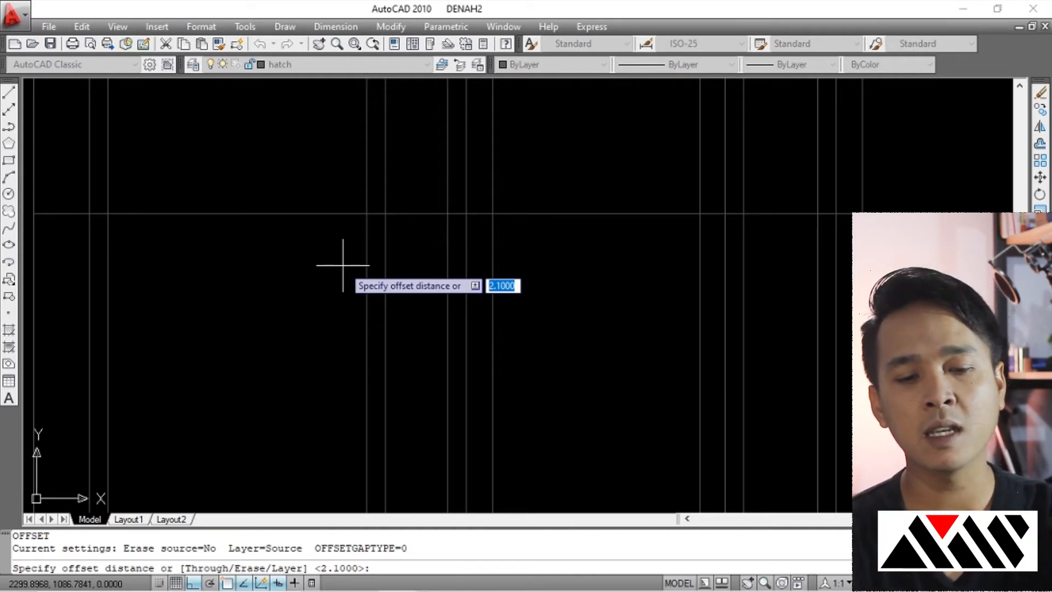
{"action": "scroll", "coordinate": [371, 244], "scroll_direction": "up", "scroll_amount": 3}
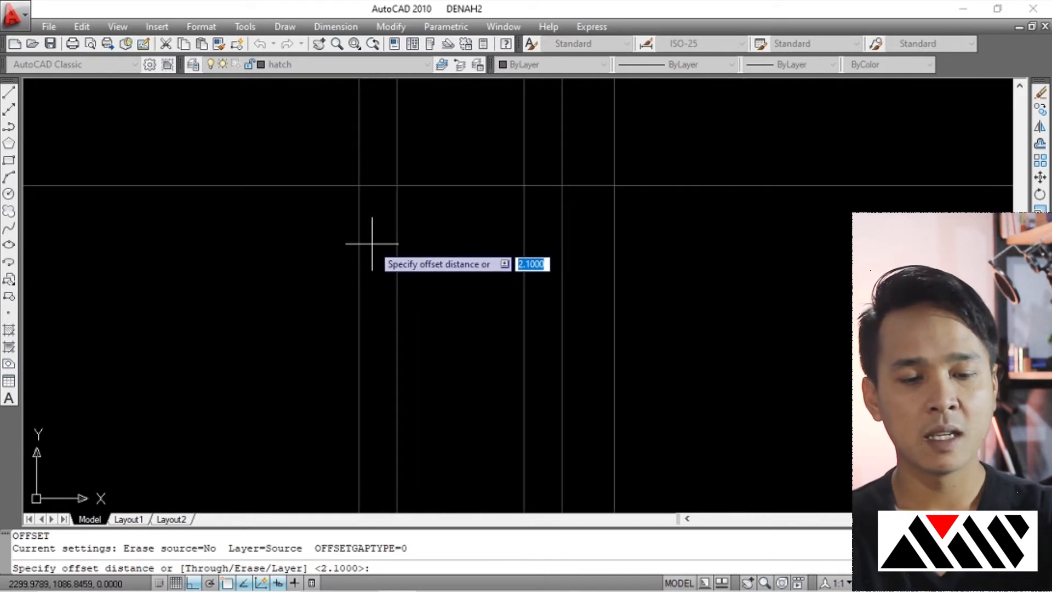
{"action": "key", "text": "Escape"}
{"action": "key", "text": "Escape"}
Offset the opening-height line downward by the frame thickness, picked between the second pair of closely spaced projection lines from the left.
{"action": "scroll", "coordinate": [376, 263], "scroll_direction": "down", "scroll_amount": 3}
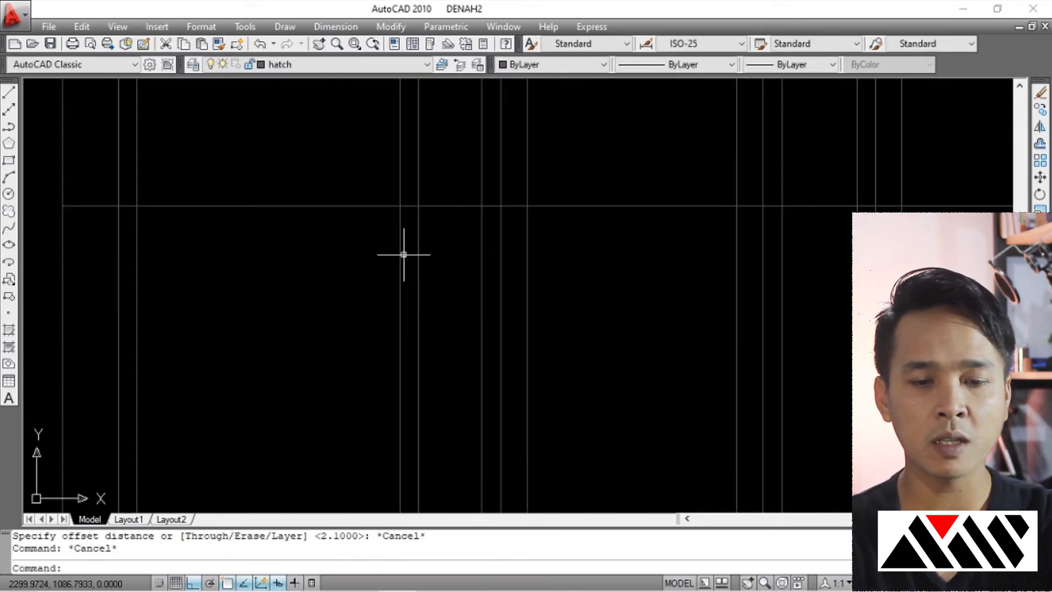
{"action": "scroll", "coordinate": [394, 253], "scroll_direction": "up", "scroll_amount": 3}
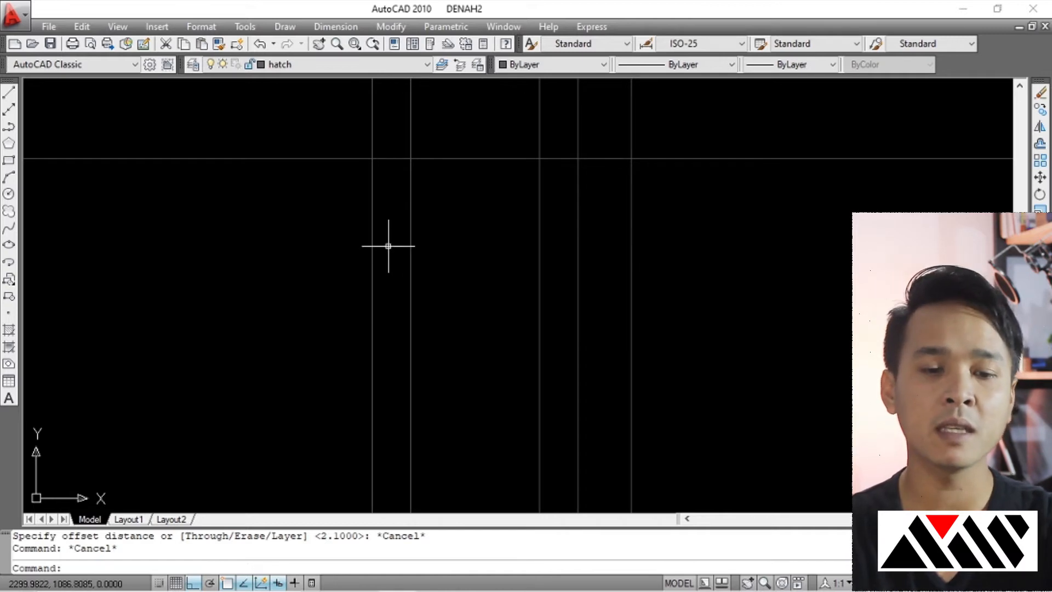
{"action": "scroll", "coordinate": [388, 246], "scroll_direction": "down", "scroll_amount": 2}
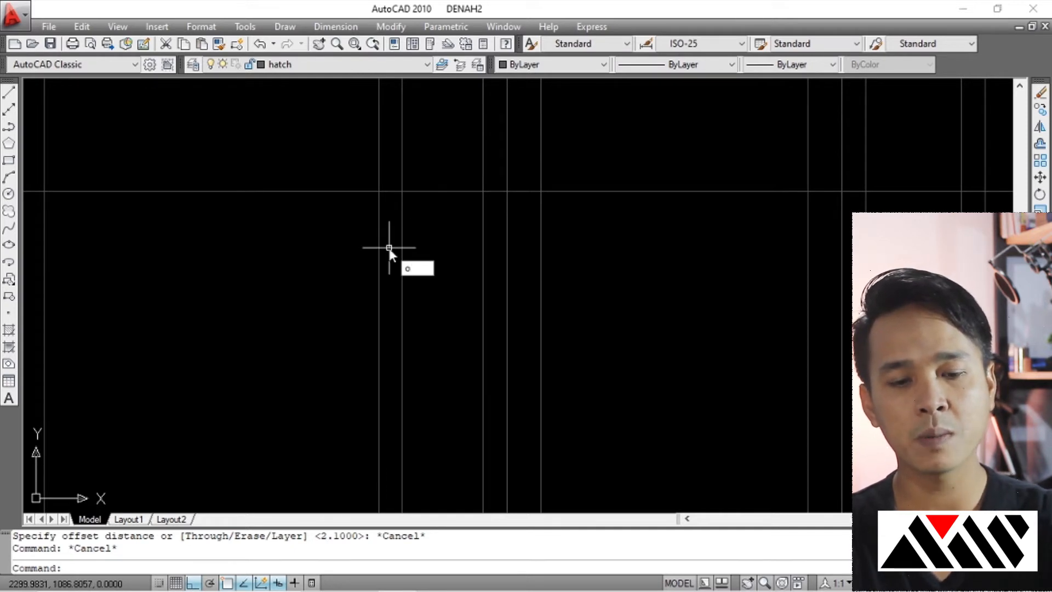
{"action": "key", "text": "Return"}
{"action": "left_click", "coordinate": [378, 233]}
{"action": "scroll", "coordinate": [379, 232], "scroll_direction": "up", "scroll_amount": 1}
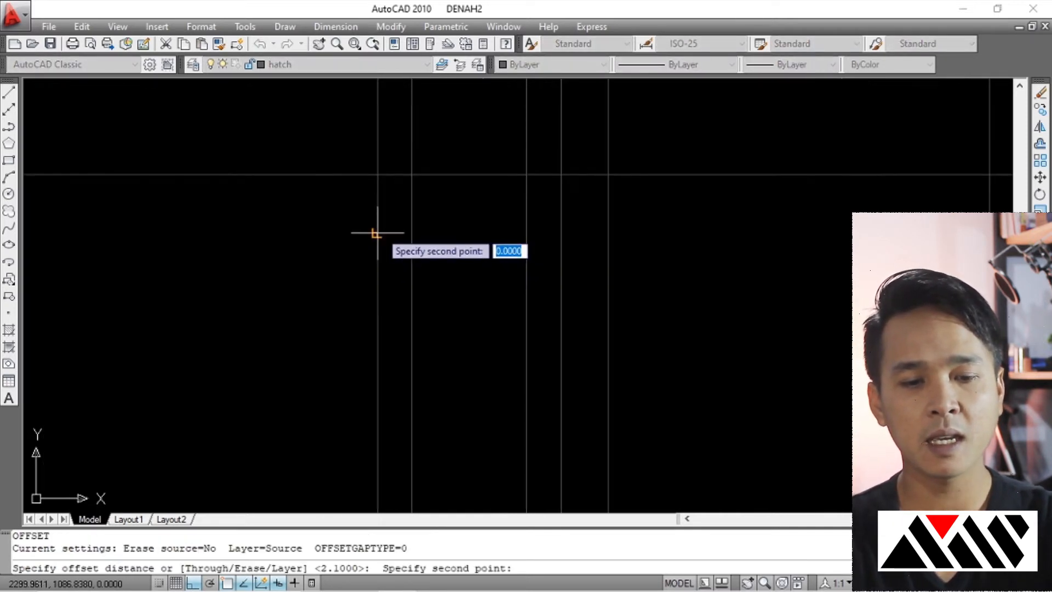
{"action": "left_click", "coordinate": [411, 233]}
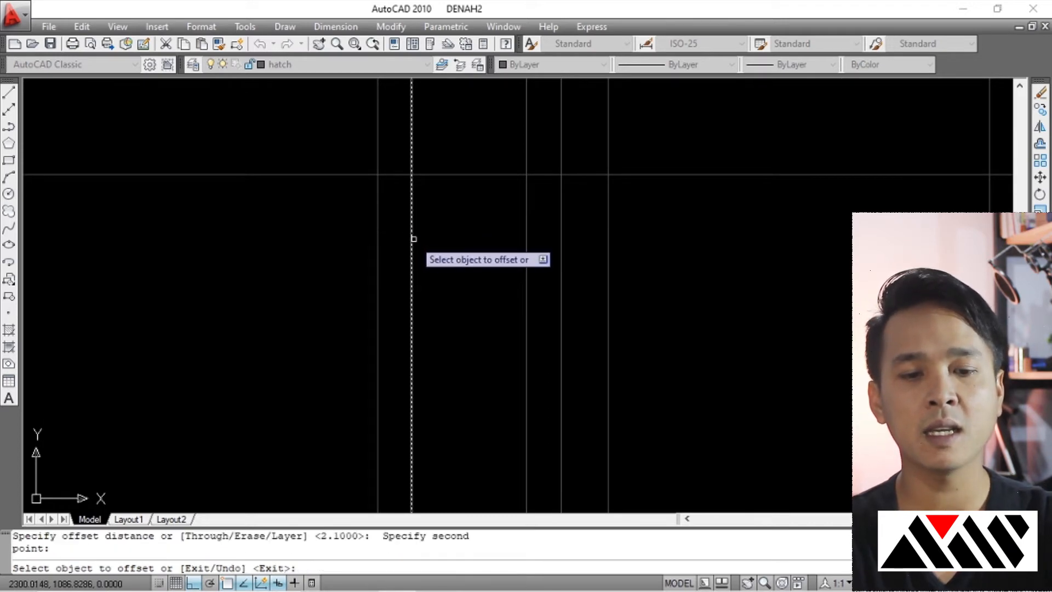
{"action": "scroll", "coordinate": [421, 230], "scroll_direction": "down", "scroll_amount": 3}
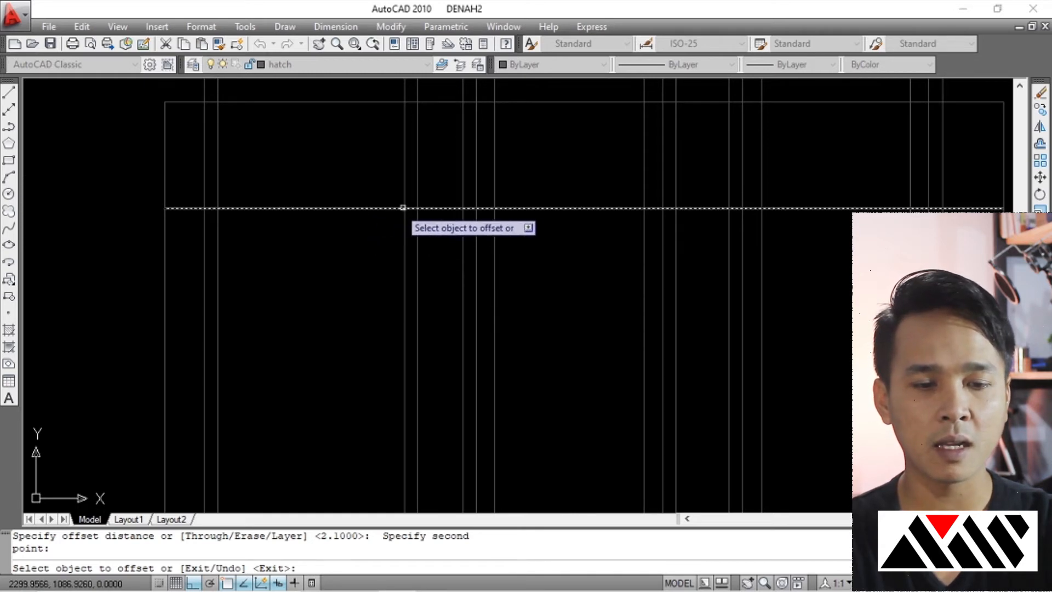
{"action": "scroll", "coordinate": [400, 210], "scroll_direction": "up", "scroll_amount": 2}
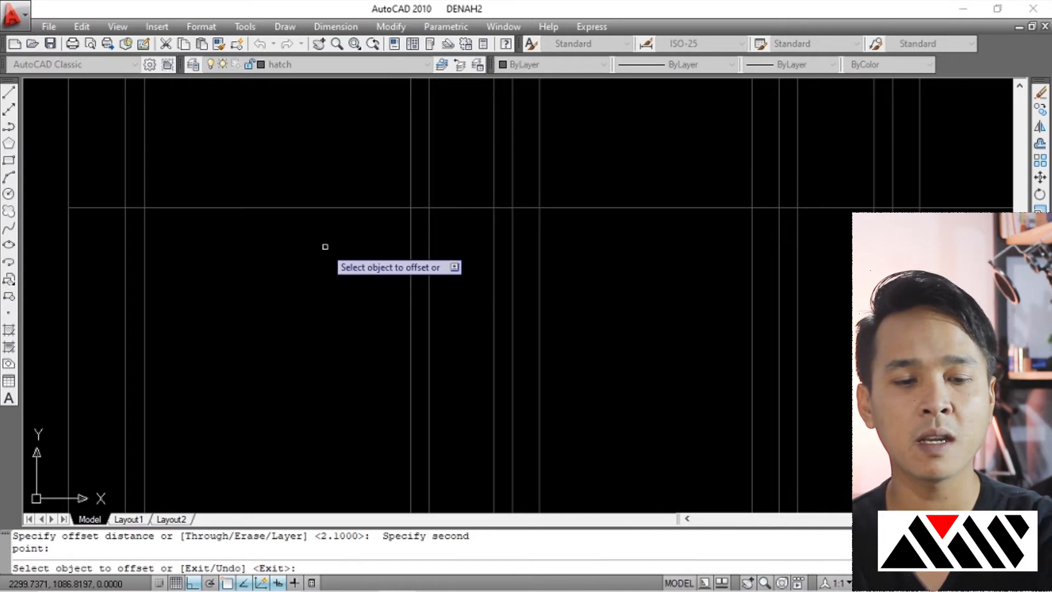
{"action": "left_click", "coordinate": [322, 207]}
{"action": "scroll", "coordinate": [332, 215], "scroll_direction": "down", "scroll_amount": 2}
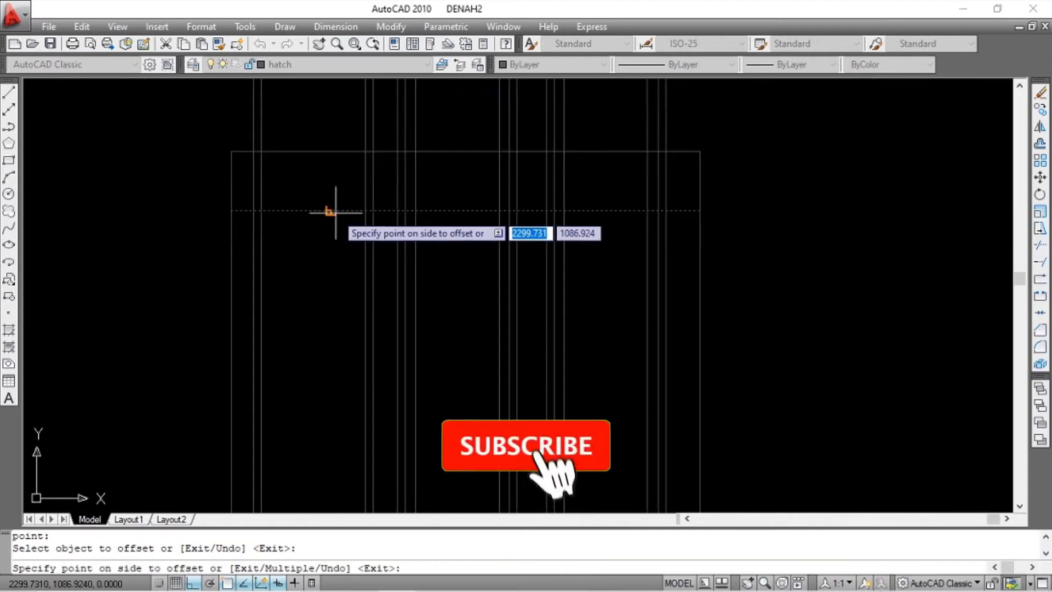
{"action": "scroll", "coordinate": [337, 219], "scroll_direction": "down", "scroll_amount": 2}
{"action": "scroll", "coordinate": [341, 219], "scroll_direction": "up", "scroll_amount": 3}
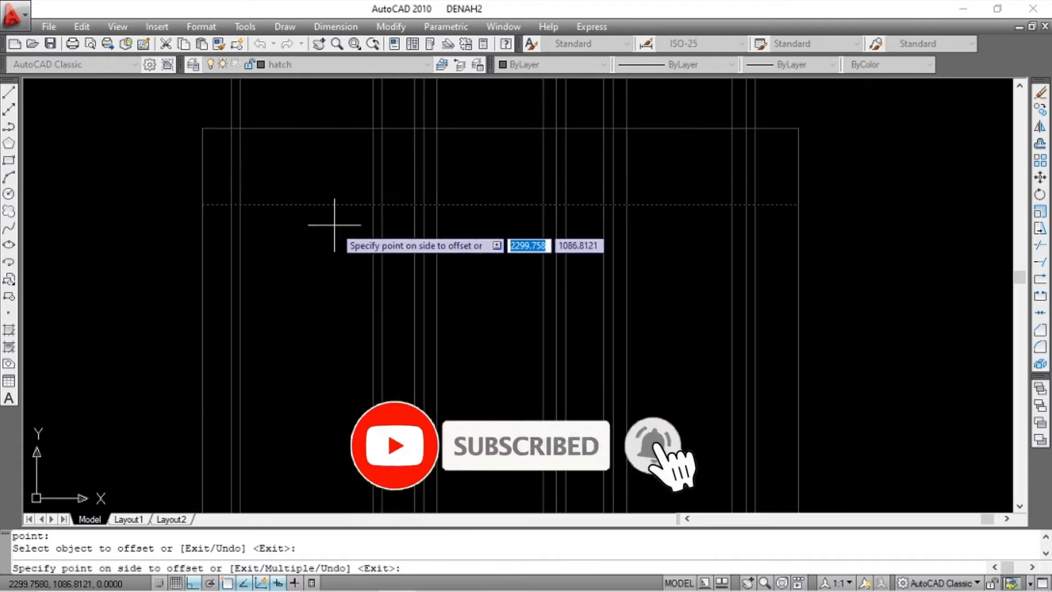
{"action": "left_click", "coordinate": [327, 254]}
{"action": "key", "text": "Return"}
Examine how the two horizontal frame lines intersect the vertical projection lines of the door and openings.
{"action": "scroll", "coordinate": [371, 212], "scroll_direction": "up", "scroll_amount": 5}
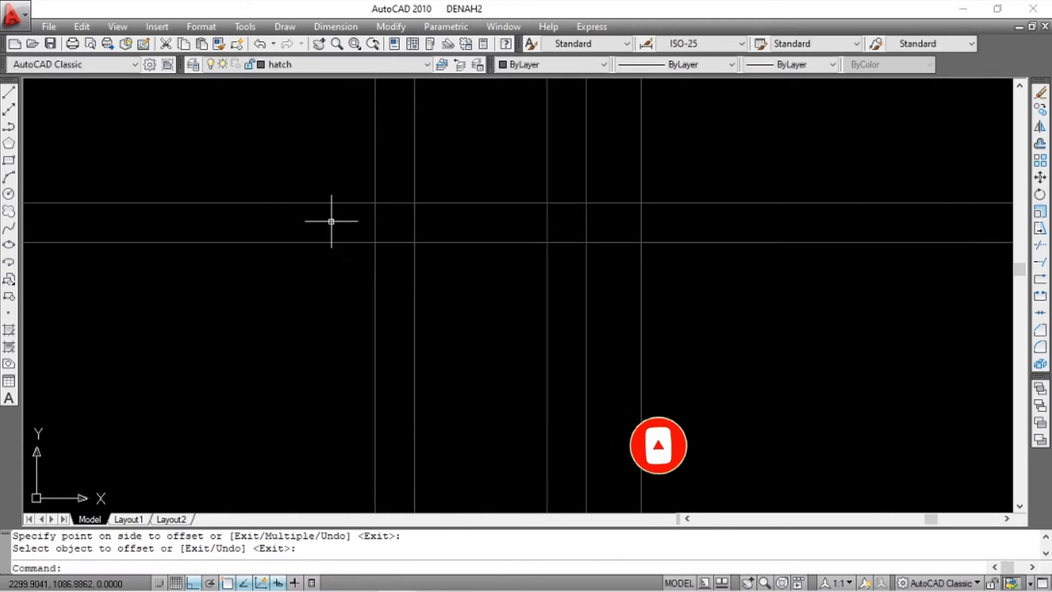
{"action": "scroll", "coordinate": [338, 219], "scroll_direction": "down", "scroll_amount": 3}
{"action": "scroll", "coordinate": [324, 216], "scroll_direction": "up", "scroll_amount": 1}
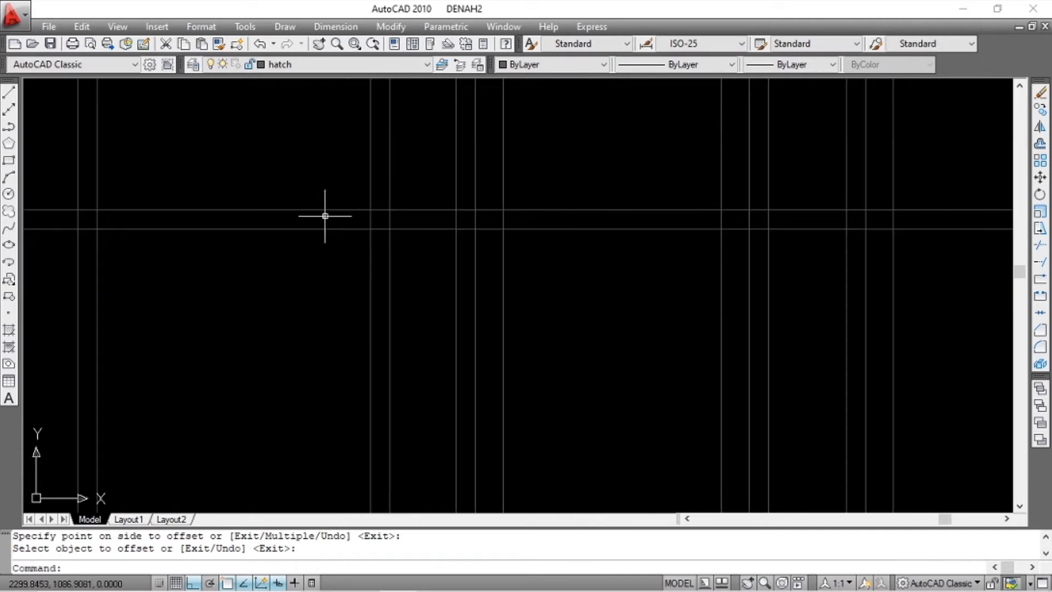
{"action": "scroll", "coordinate": [372, 261], "scroll_direction": "up", "scroll_amount": 2}
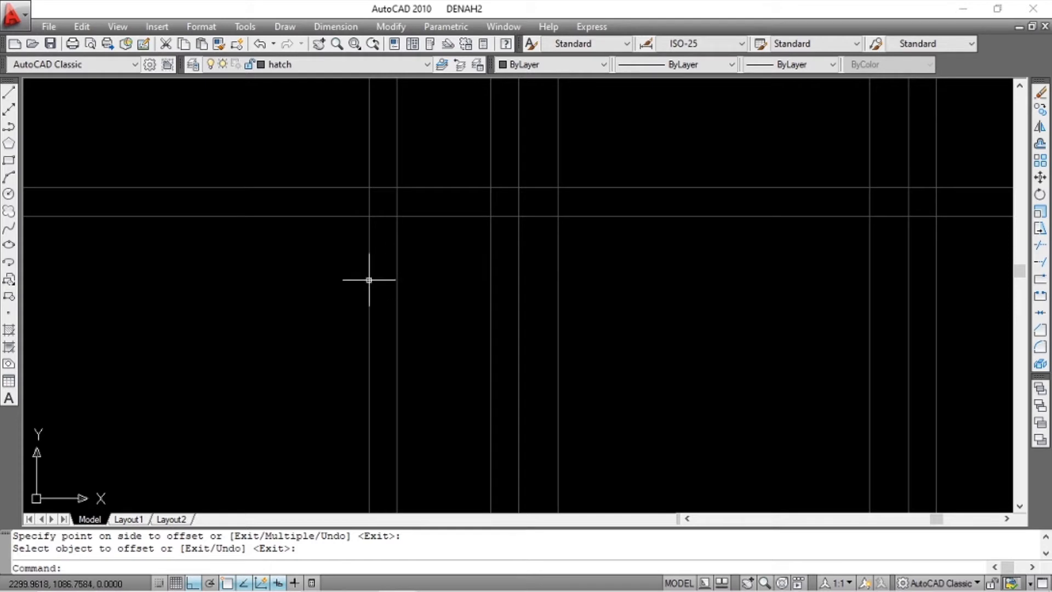
{"action": "scroll", "coordinate": [375, 271], "scroll_direction": "down", "scroll_amount": 5}
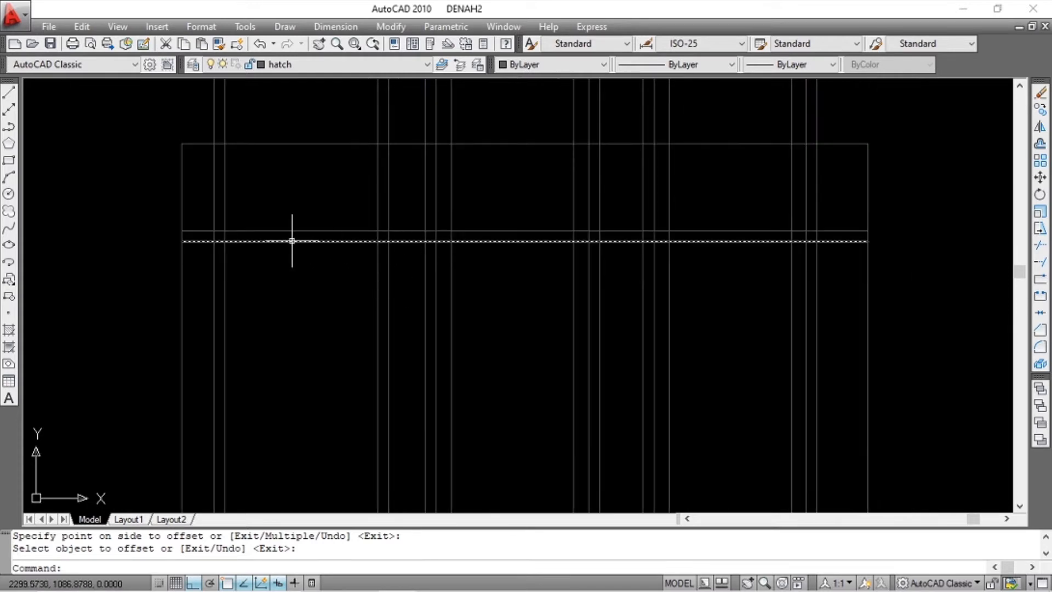
{"action": "middle_click_drag", "start_coordinate": [291, 237], "coordinate": [389, 231]}
{"action": "scroll", "coordinate": [465, 214], "scroll_direction": "up", "scroll_amount": 2}
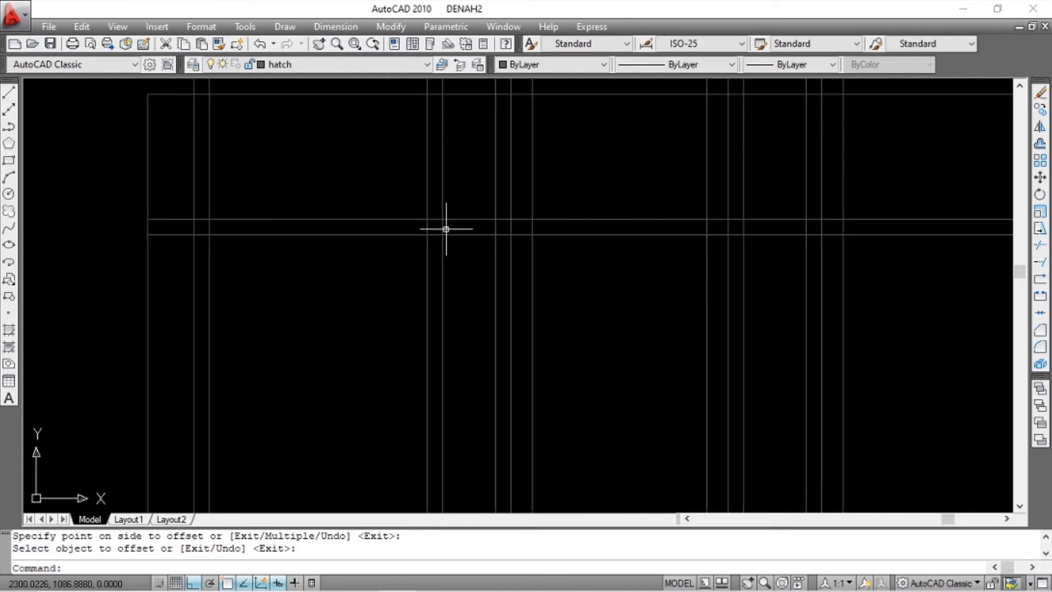
{"action": "middle_click_drag", "start_coordinate": [422, 228], "coordinate": [435, 224]}
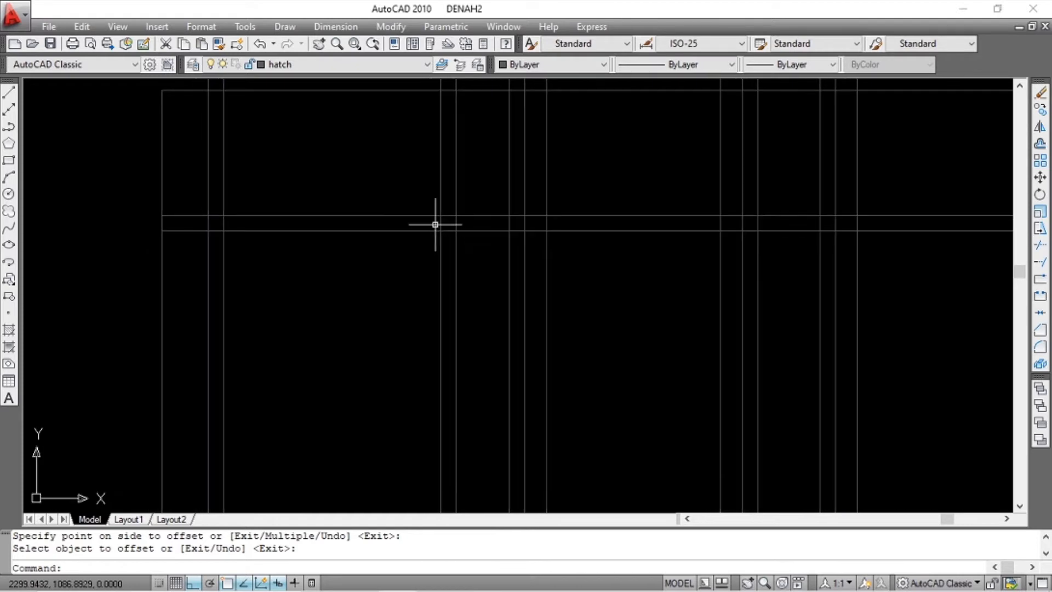
{"action": "scroll", "coordinate": [437, 224], "scroll_direction": "down", "scroll_amount": 1}
{"action": "scroll", "coordinate": [465, 222], "scroll_direction": "down", "scroll_amount": 1}
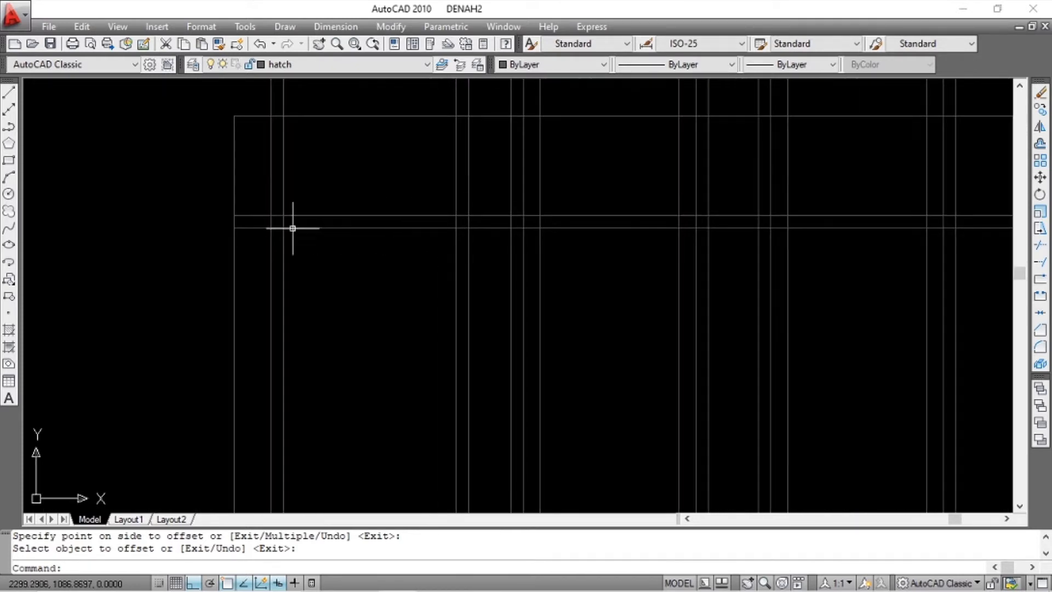
{"action": "scroll", "coordinate": [292, 228], "scroll_direction": "down", "scroll_amount": 5}
{"action": "scroll", "coordinate": [347, 218], "scroll_direction": "up", "scroll_amount": 2}
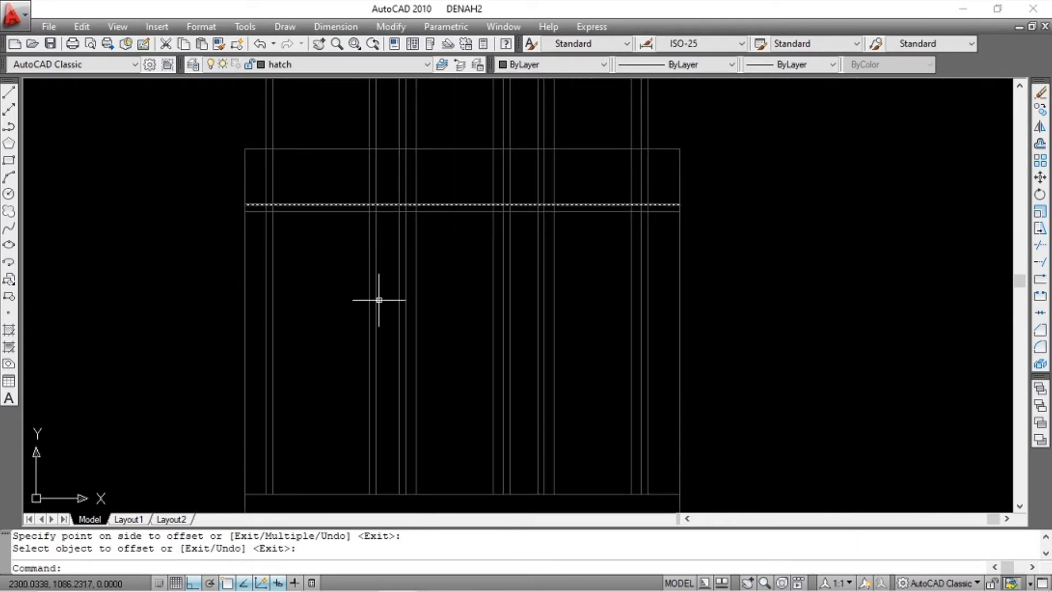
{"action": "scroll", "coordinate": [366, 200], "scroll_direction": "up", "scroll_amount": 3}
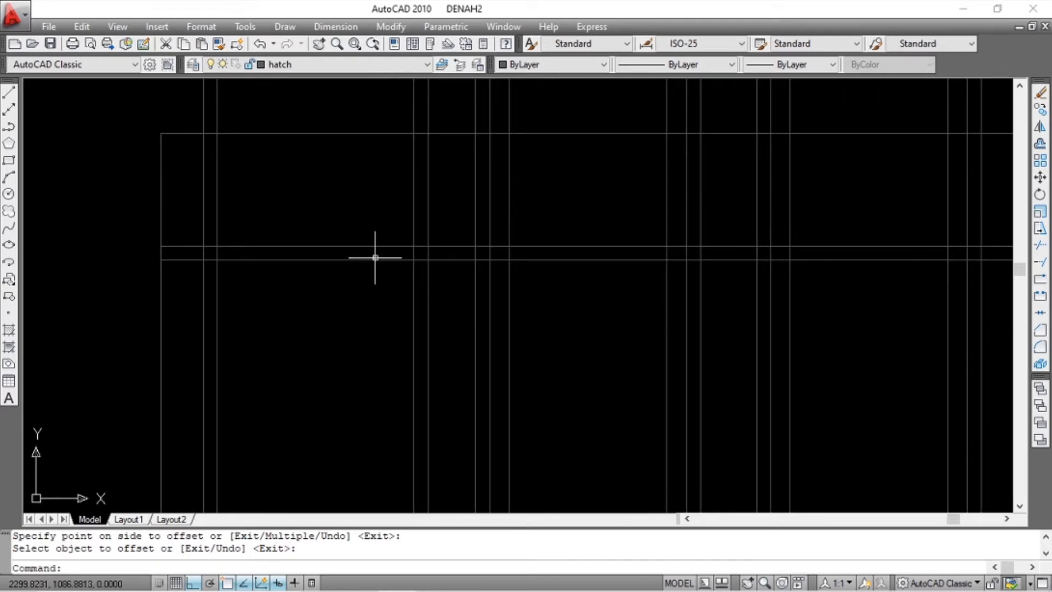
{"action": "key", "text": "Escape"}
{"action": "key", "text": "Escape"}
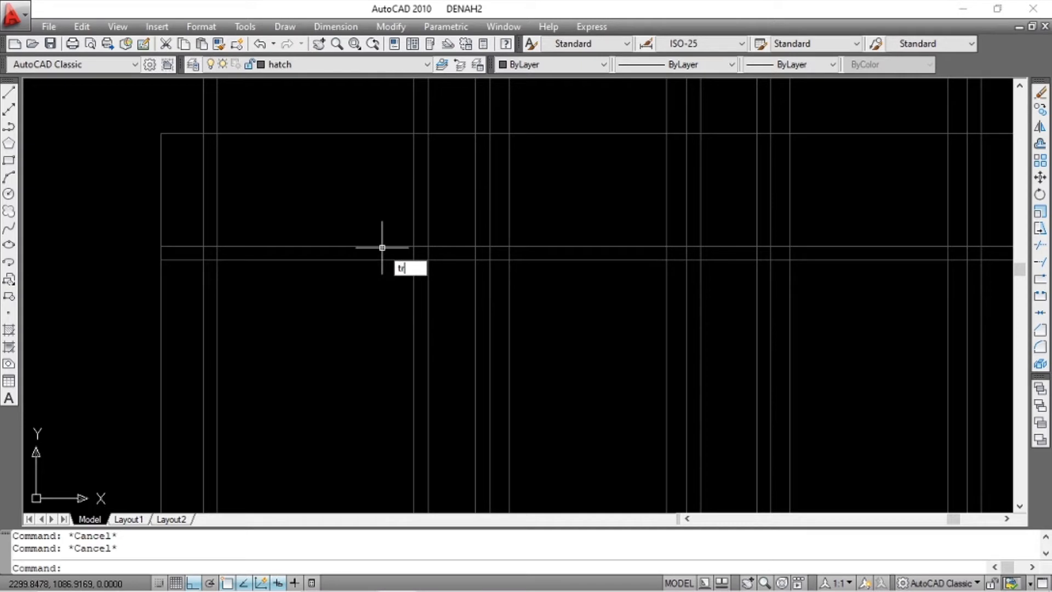
Trim away both horizontal frame lines between the door opening and the first window opening.
{"action": "key", "text": "Return"}
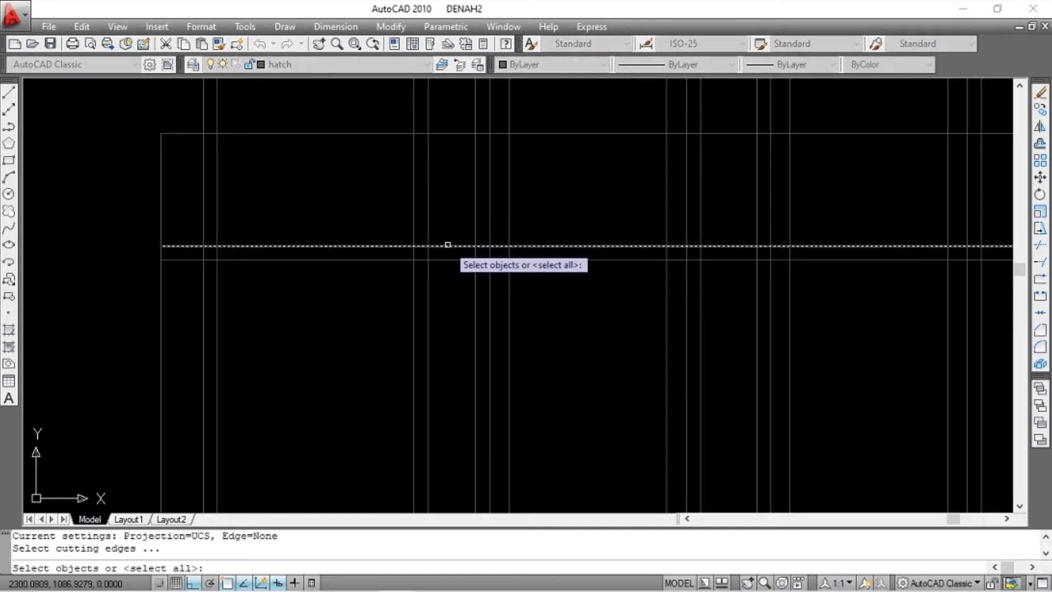
{"action": "key", "text": "Escape"}
{"action": "key", "text": "Escape"}
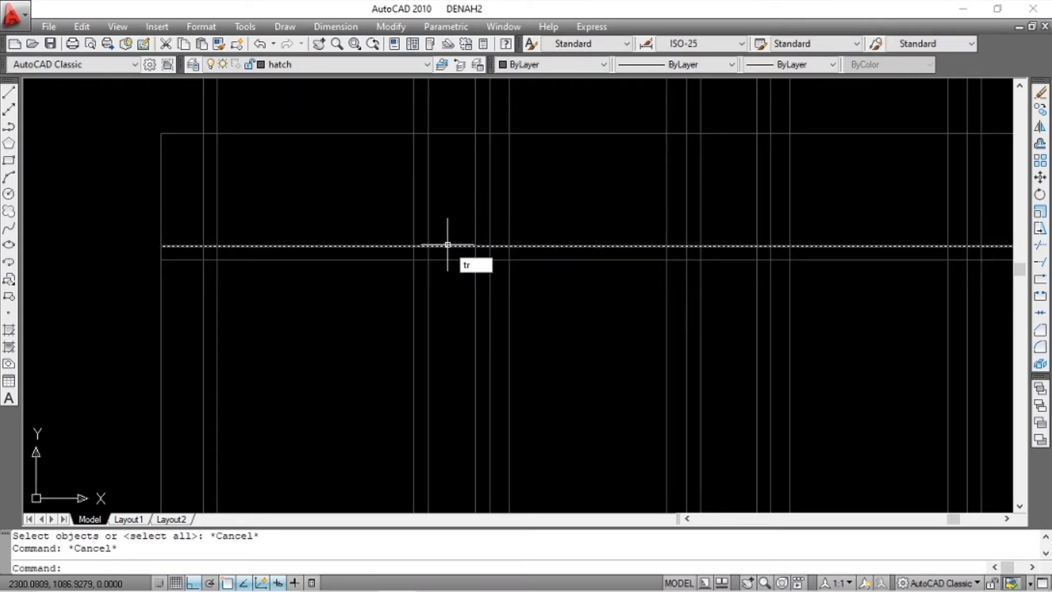
{"action": "type", "text": "tr"}
{"action": "key", "text": "Return"}
{"action": "key", "text": "Return"}
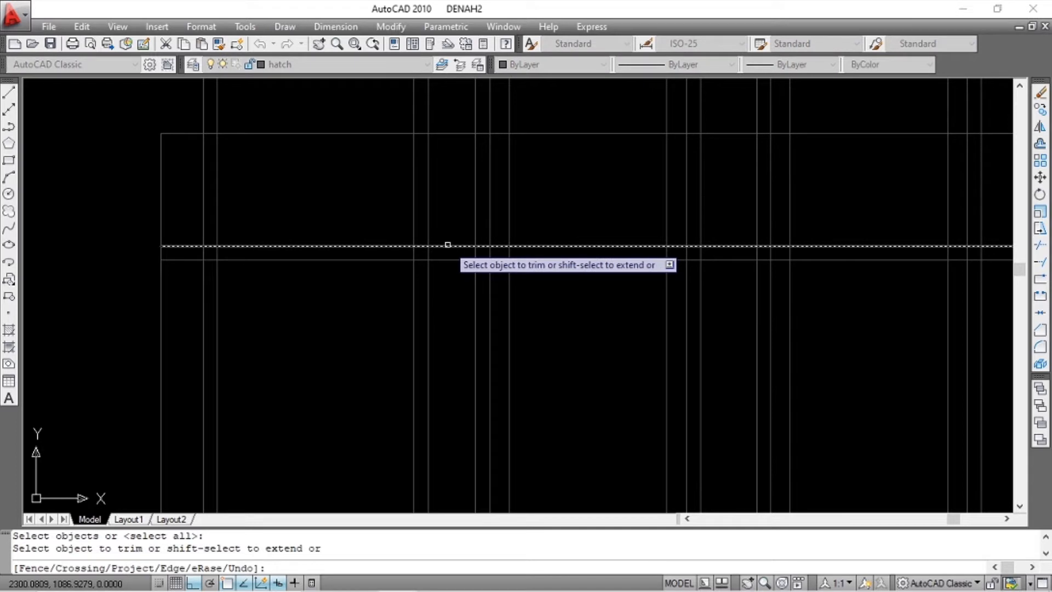
{"action": "left_click", "coordinate": [448, 246]}
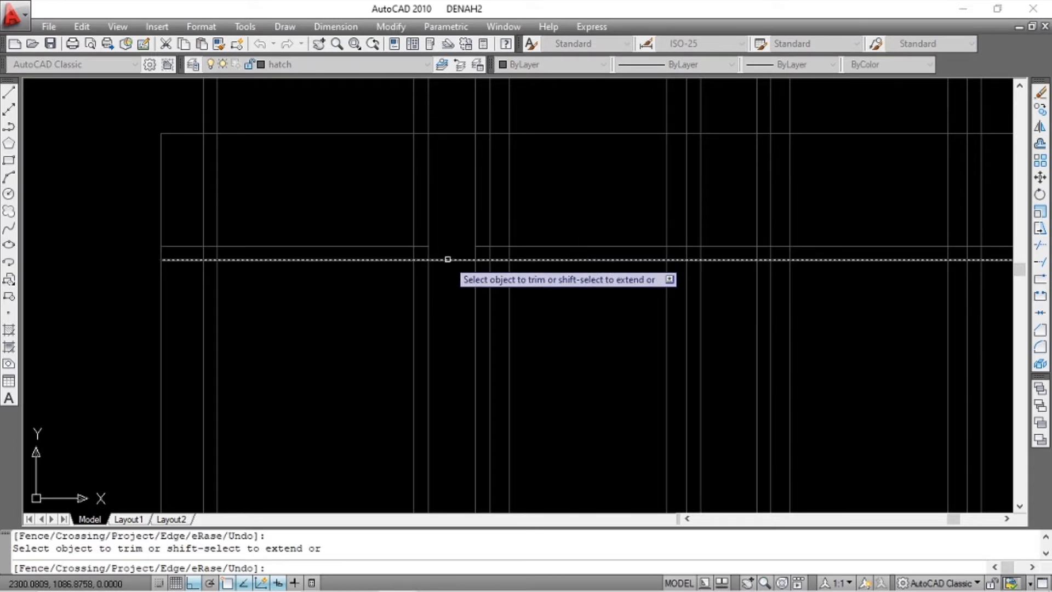
Trim the door's four vertical frame lines above the opening-height line and the horizontal stubs outside its outer jamb.
{"action": "left_click", "coordinate": [427, 230]}
{"action": "left_click", "coordinate": [413, 226]}
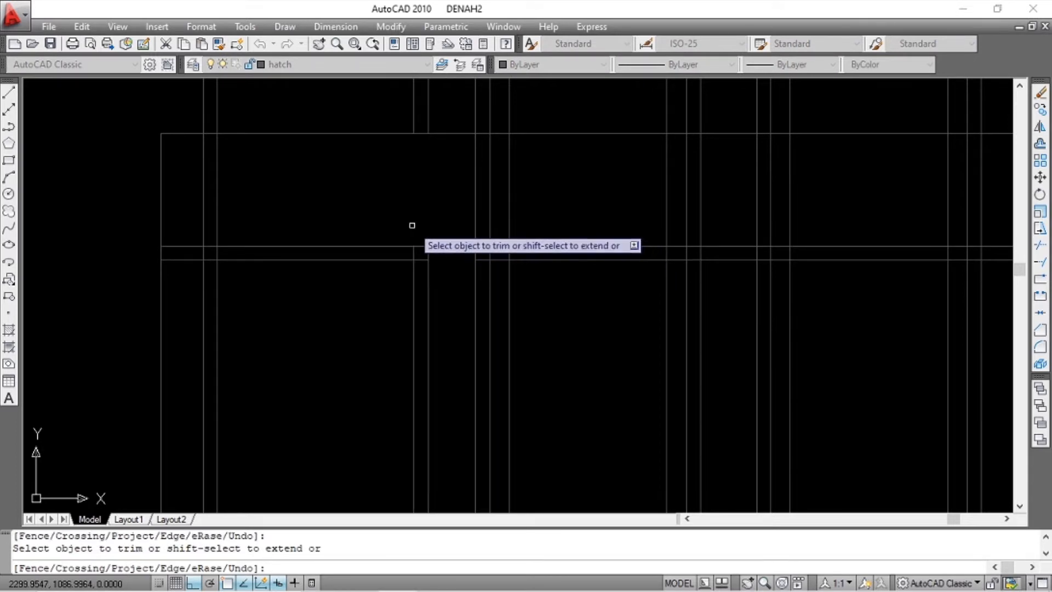
{"action": "left_click", "coordinate": [218, 220]}
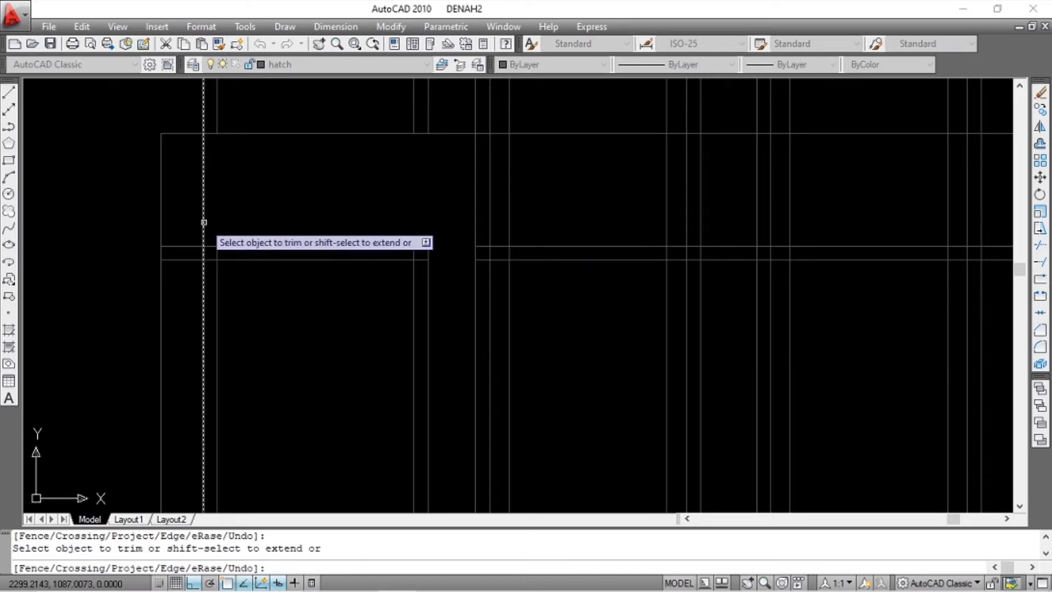
{"action": "left_click", "coordinate": [204, 223]}
{"action": "left_click", "coordinate": [190, 246]}
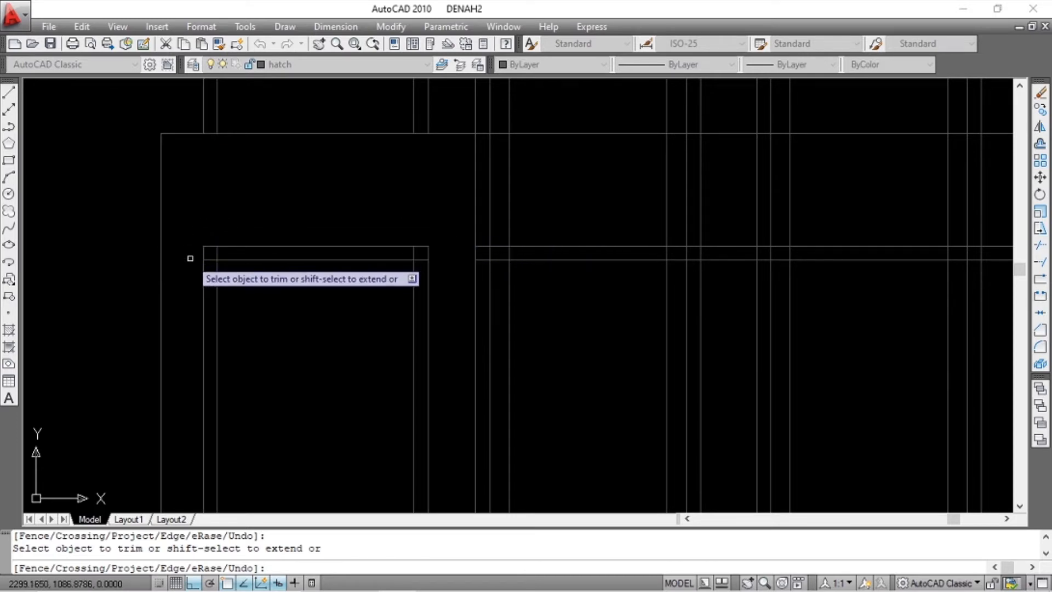
Trim the overlapping inner line ends at both upper corners of the door frame.
{"action": "scroll", "coordinate": [216, 258], "scroll_direction": "up", "scroll_amount": 3}
{"action": "left_click", "coordinate": [217, 246]}
{"action": "left_click", "coordinate": [207, 258]}
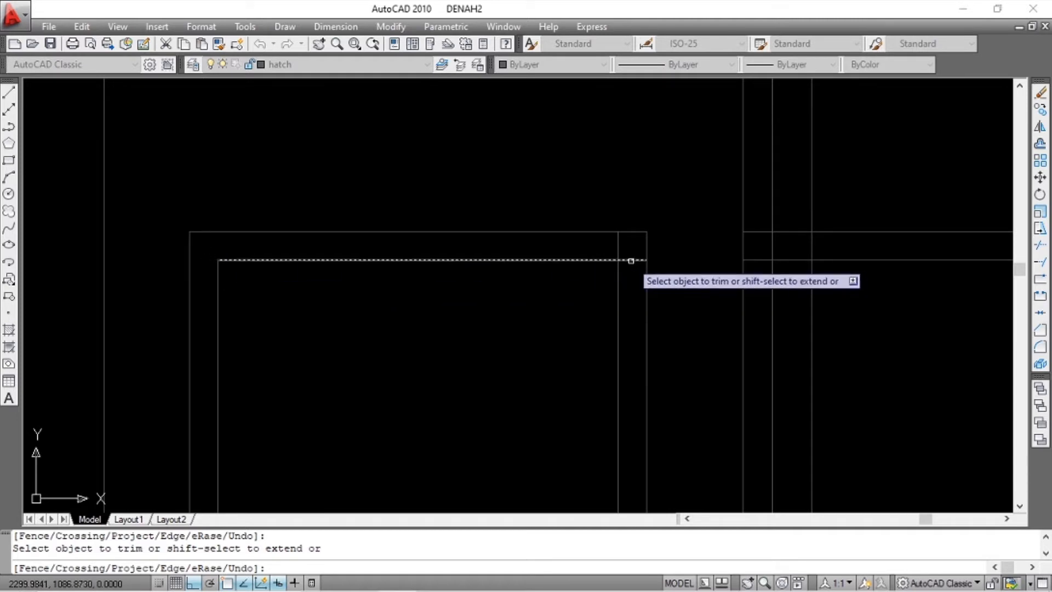
{"action": "scroll", "coordinate": [618, 245], "scroll_direction": "down", "scroll_amount": 3}
{"action": "mouse_move", "coordinate": [618, 244]}
{"action": "middle_mouse_down"}
{"action": "mouse_move", "coordinate": [299, 224]}
{"action": "mouse_move", "coordinate": [347, 220]}
{"action": "middle_mouse_up"}
{"action": "scroll", "coordinate": [347, 220], "scroll_direction": "up", "scroll_amount": 2}
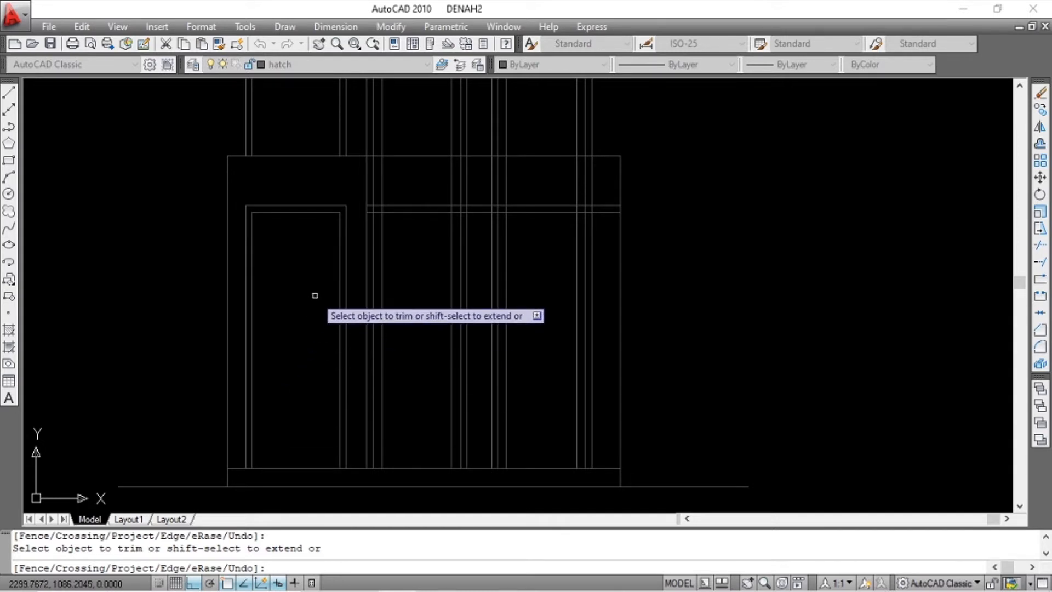
{"action": "key", "text": "Escape"}
Examine how the window frames in the floor plan line up with their projection lines in the elevation.
{"action": "scroll", "coordinate": [338, 286], "scroll_direction": "down", "scroll_amount": 6}
{"action": "scroll", "coordinate": [351, 230], "scroll_direction": "up", "scroll_amount": 9}
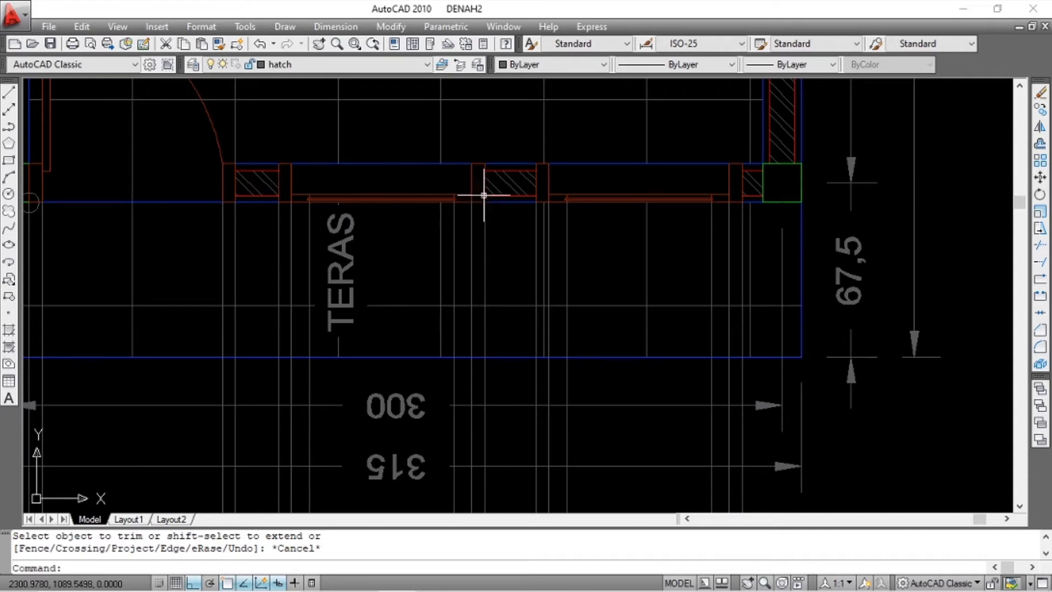
{"action": "scroll", "coordinate": [303, 173], "scroll_direction": "down", "scroll_amount": 3}
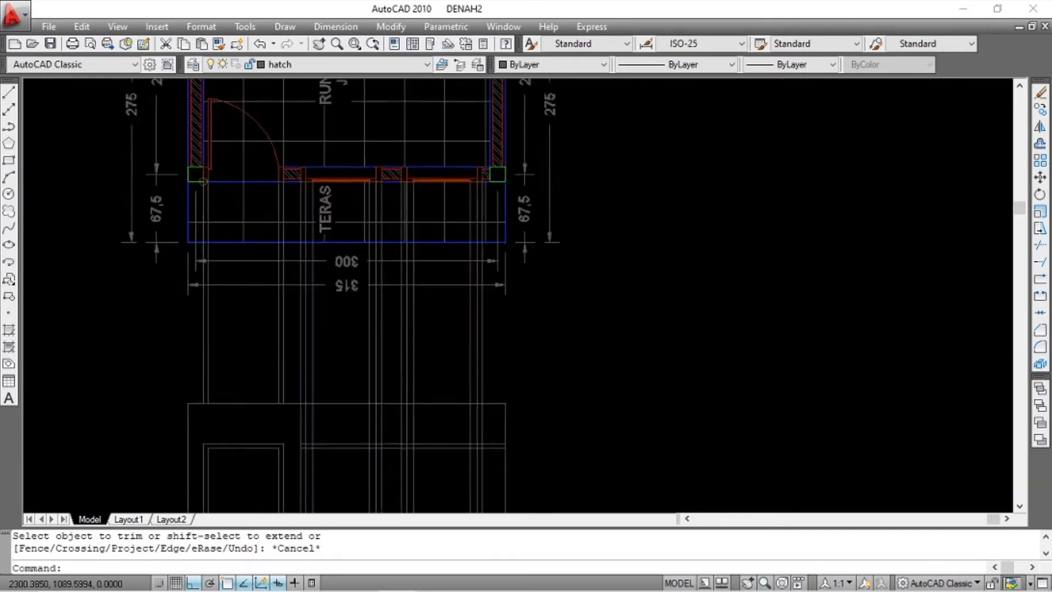
{"action": "scroll", "coordinate": [328, 263], "scroll_direction": "up", "scroll_amount": 8}
{"action": "scroll", "coordinate": [329, 241], "scroll_direction": "down", "scroll_amount": 4}
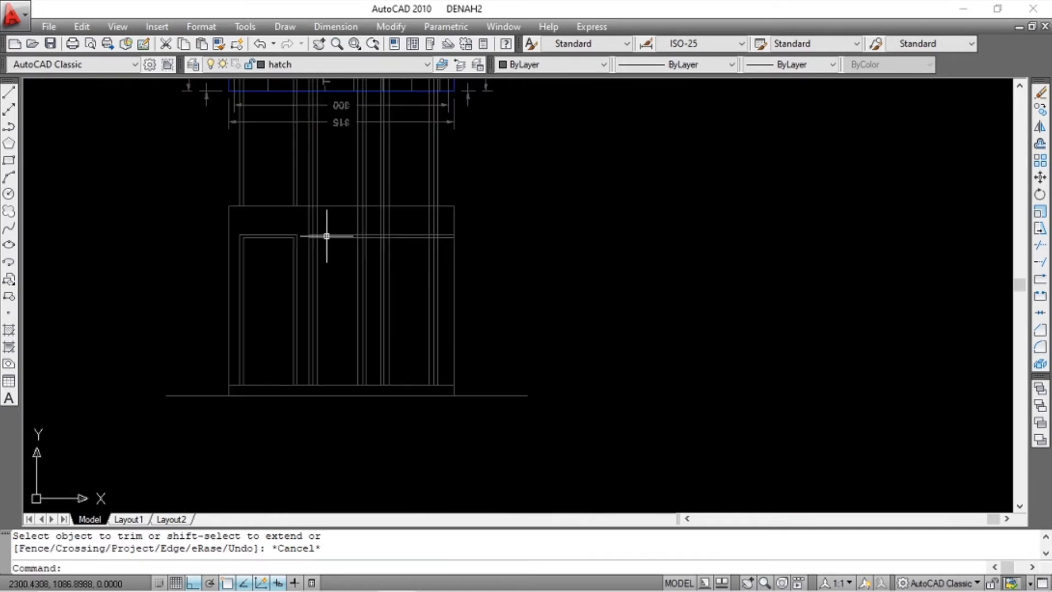
{"action": "scroll", "coordinate": [327, 223], "scroll_direction": "up", "scroll_amount": 3}
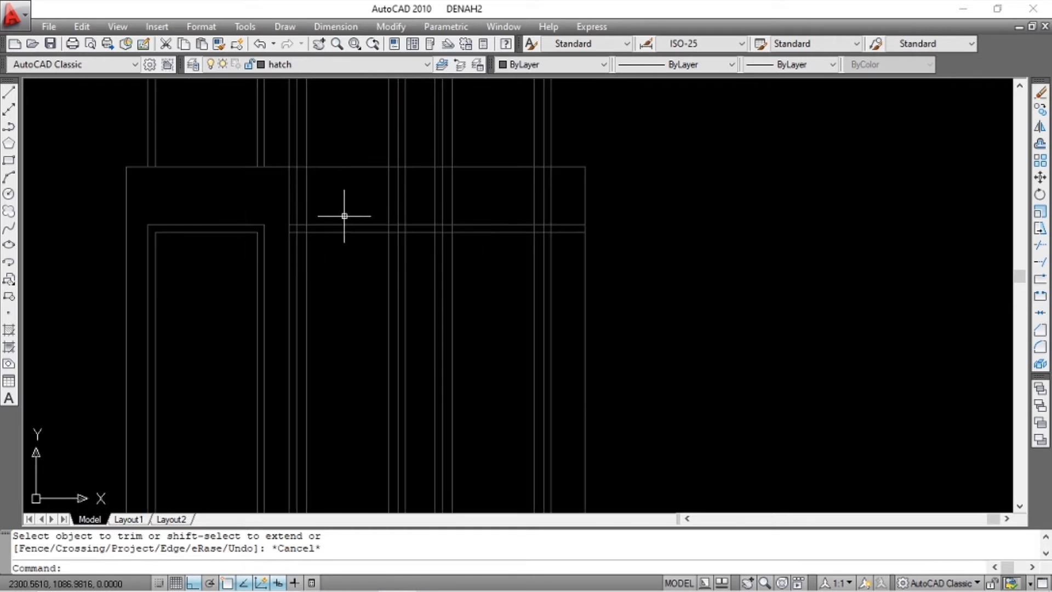
{"action": "scroll", "coordinate": [363, 230], "scroll_direction": "up", "scroll_amount": 2}
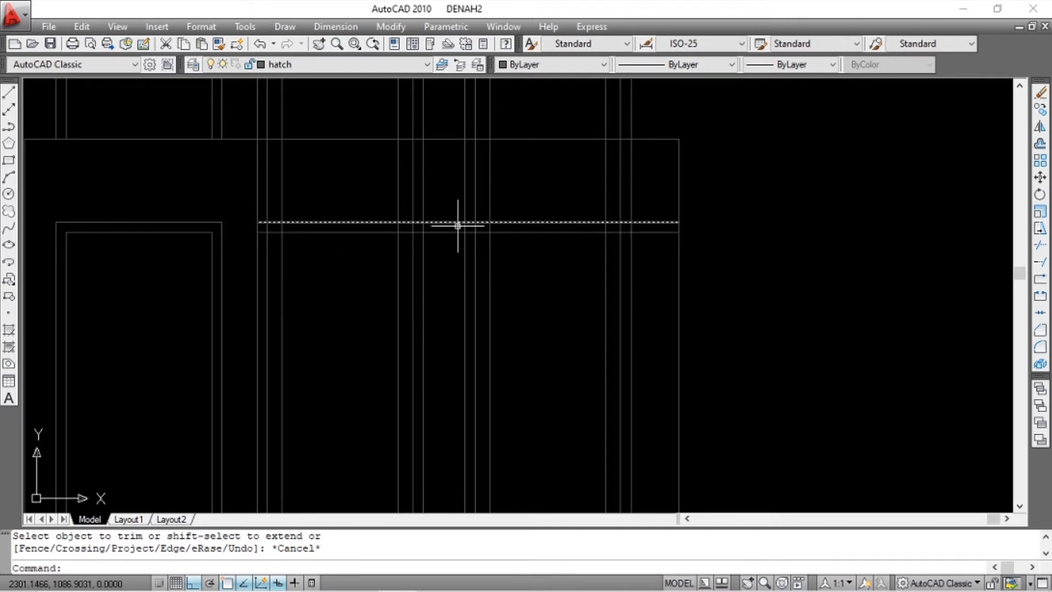
{"action": "scroll", "coordinate": [269, 219], "scroll_direction": "up", "scroll_amount": 4}
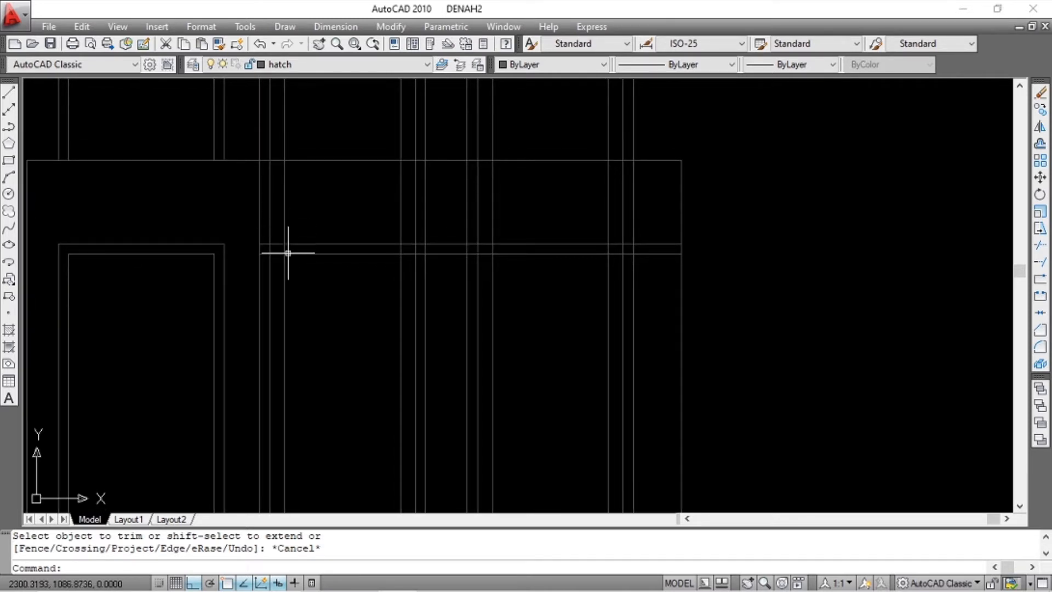
{"action": "scroll", "coordinate": [328, 208], "scroll_direction": "down", "scroll_amount": 5}
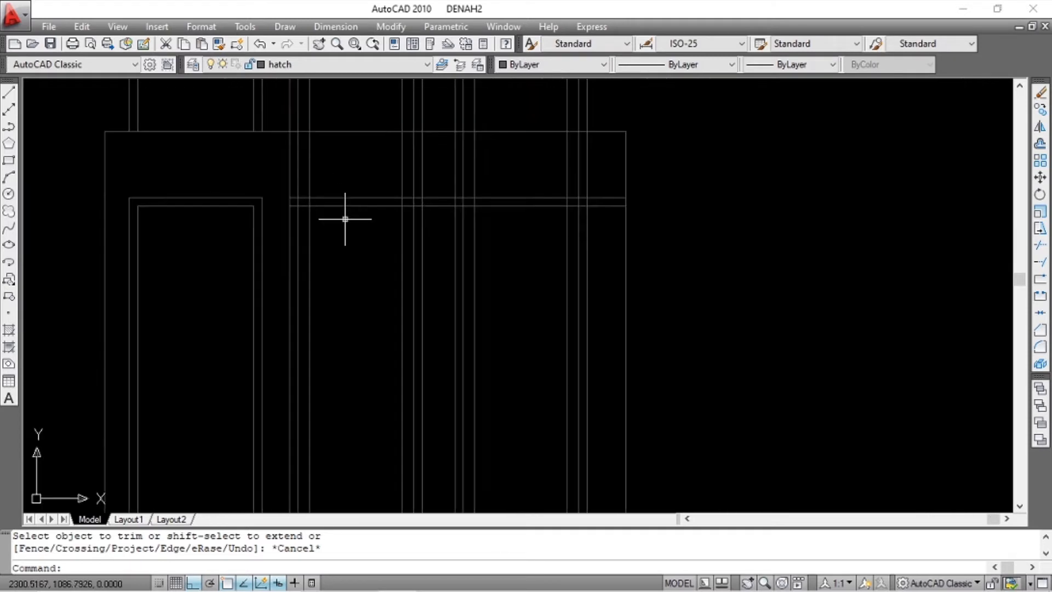
{"action": "key", "text": "Escape"}
{"action": "key", "text": "Escape"}
Move the two horizontal window-head lines and the first window's left jamb lines to the KUSEN layer.
{"action": "scroll", "coordinate": [299, 205], "scroll_direction": "up", "scroll_amount": 4}
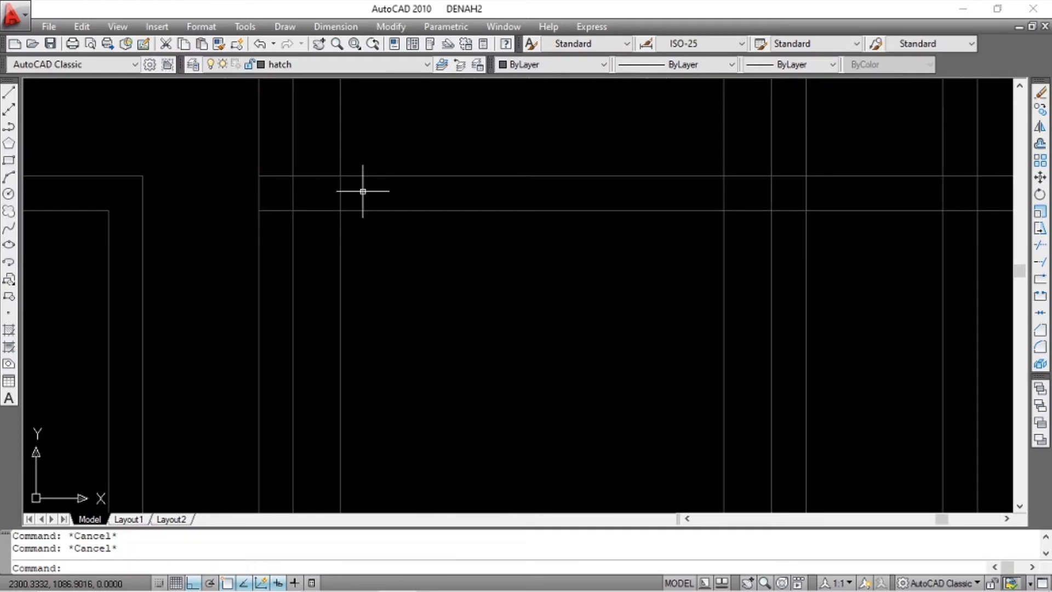
{"action": "left_click", "coordinate": [372, 165]}
{"action": "left_click", "coordinate": [395, 248]}
{"action": "left_click", "coordinate": [318, 242]}
{"action": "left_click", "coordinate": [224, 271]}
{"action": "left_click", "coordinate": [307, 230]}
{"action": "left_click", "coordinate": [236, 273]}
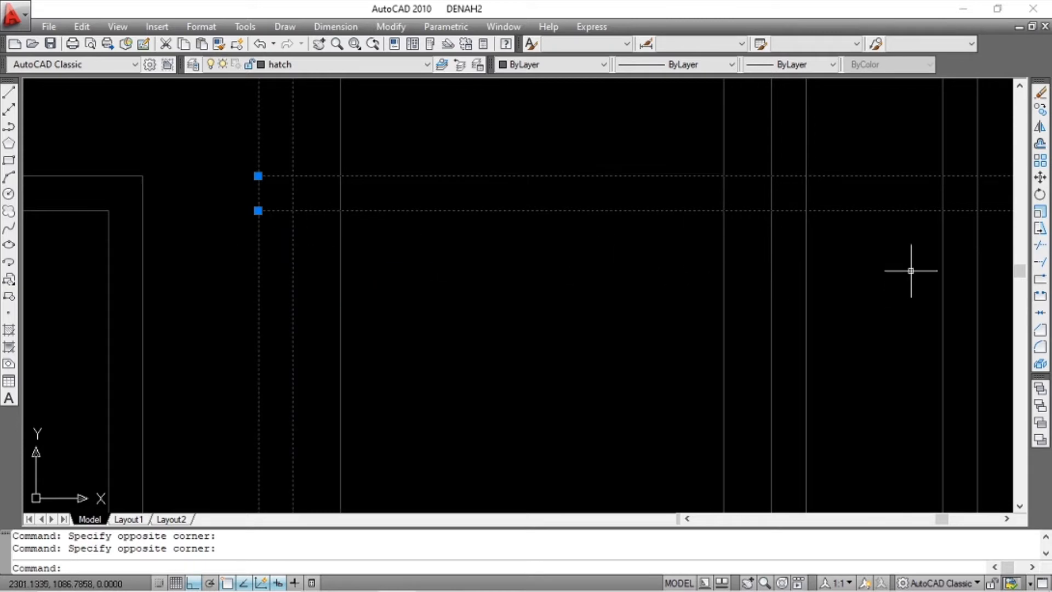
{"action": "left_click", "coordinate": [399, 65]}
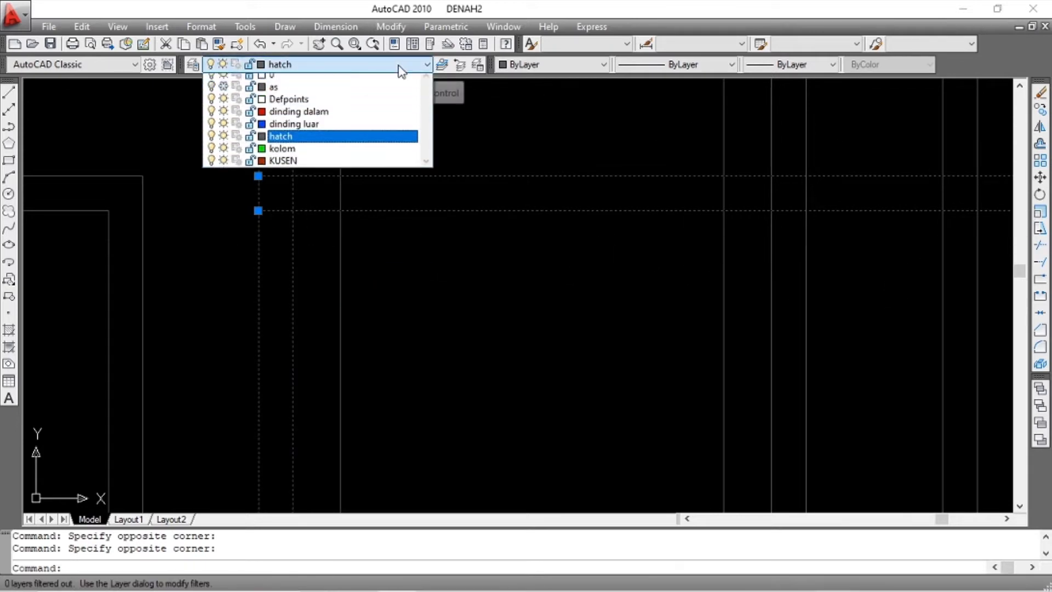
{"action": "left_click", "coordinate": [337, 164]}
{"action": "key", "text": "Escape"}
Move all of the door frame's lines in the elevation to the KUSEN layer.
{"action": "scroll", "coordinate": [345, 211], "scroll_direction": "down", "scroll_amount": 4}
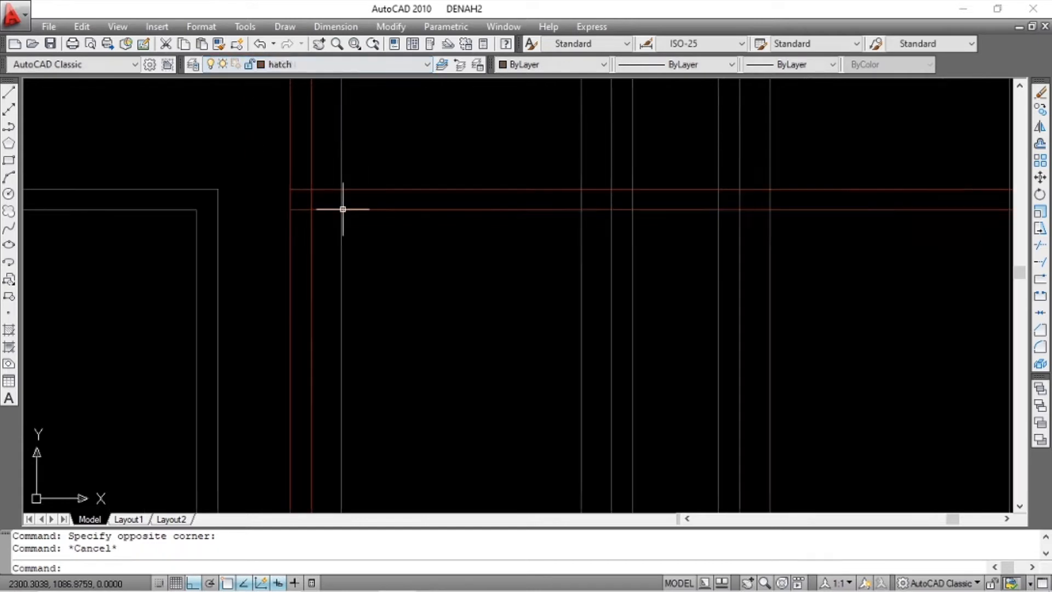
{"action": "scroll", "coordinate": [270, 184], "scroll_direction": "down", "scroll_amount": 2}
{"action": "left_click", "coordinate": [270, 185]}
{"action": "scroll", "coordinate": [270, 186], "scroll_direction": "down", "scroll_amount": 3}
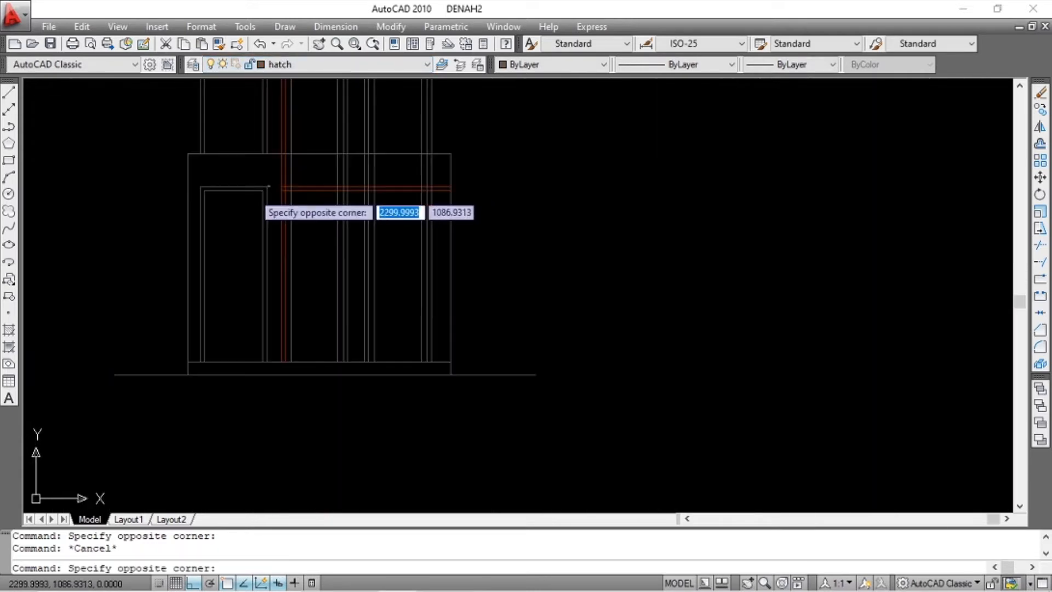
{"action": "left_click", "coordinate": [198, 201]}
{"action": "scroll", "coordinate": [198, 201], "scroll_direction": "up", "scroll_amount": 4}
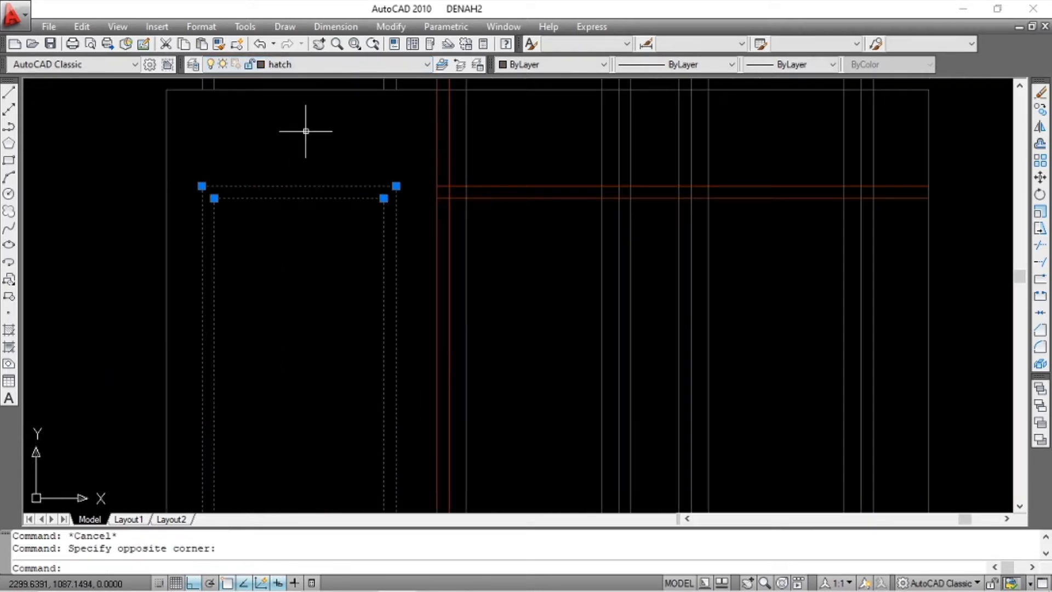
{"action": "left_click", "coordinate": [318, 66]}
{"action": "left_click", "coordinate": [310, 163]}
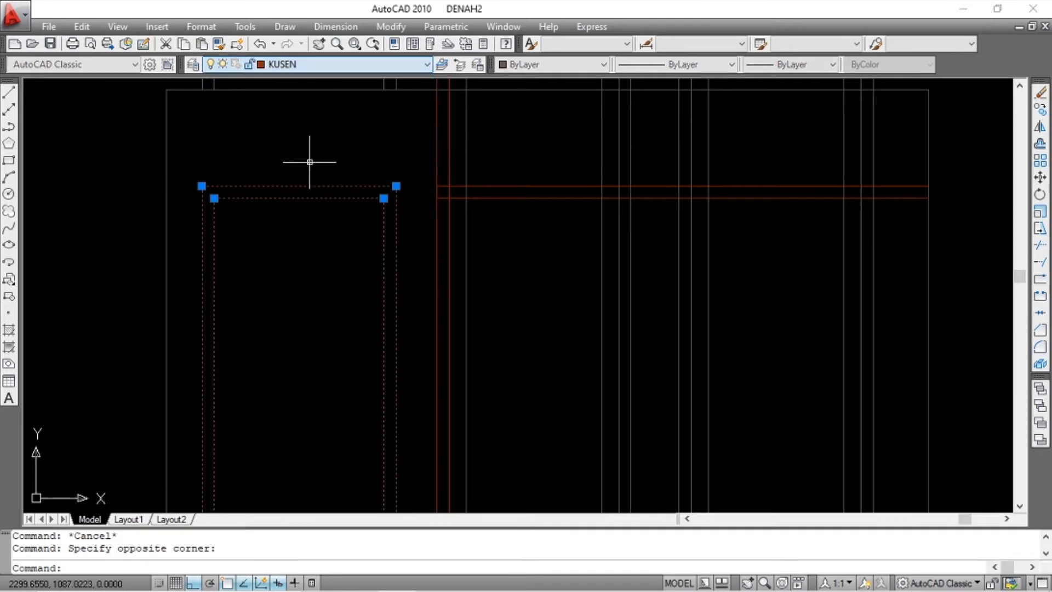
{"action": "key", "text": "Escape"}
Examine the two horizontal window-head lines running across the window openings.
{"action": "scroll", "coordinate": [407, 218], "scroll_direction": "down", "scroll_amount": 2}
{"action": "scroll", "coordinate": [477, 188], "scroll_direction": "up", "scroll_amount": 3}
{"action": "left_click", "coordinate": [376, 176]}
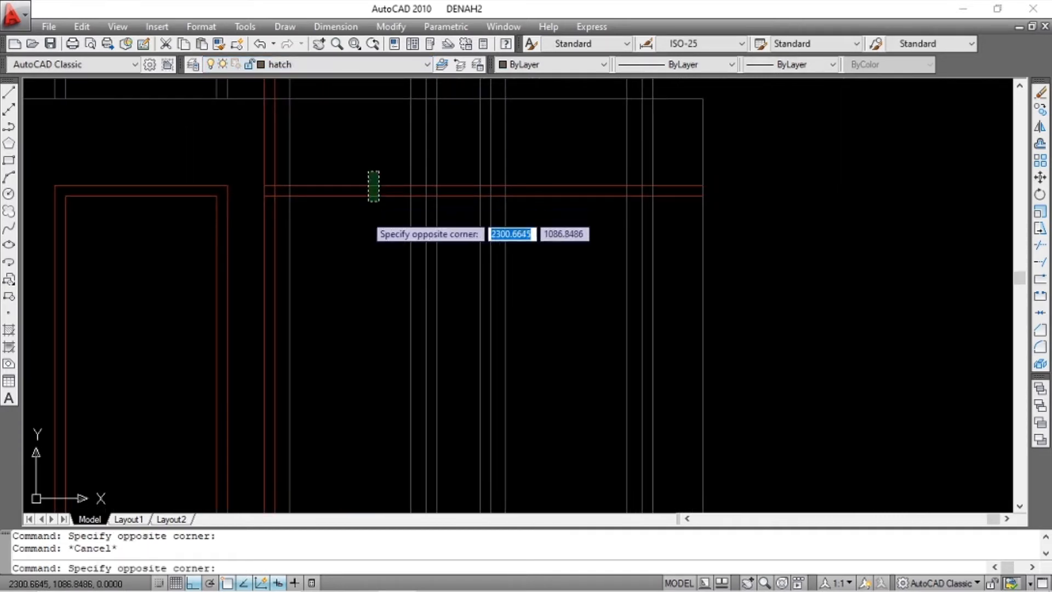
{"action": "left_click", "coordinate": [365, 198]}
{"action": "left_click", "coordinate": [353, 225]}
{"action": "left_click", "coordinate": [343, 174]}
{"action": "scroll", "coordinate": [350, 169], "scroll_direction": "up", "scroll_amount": 2}
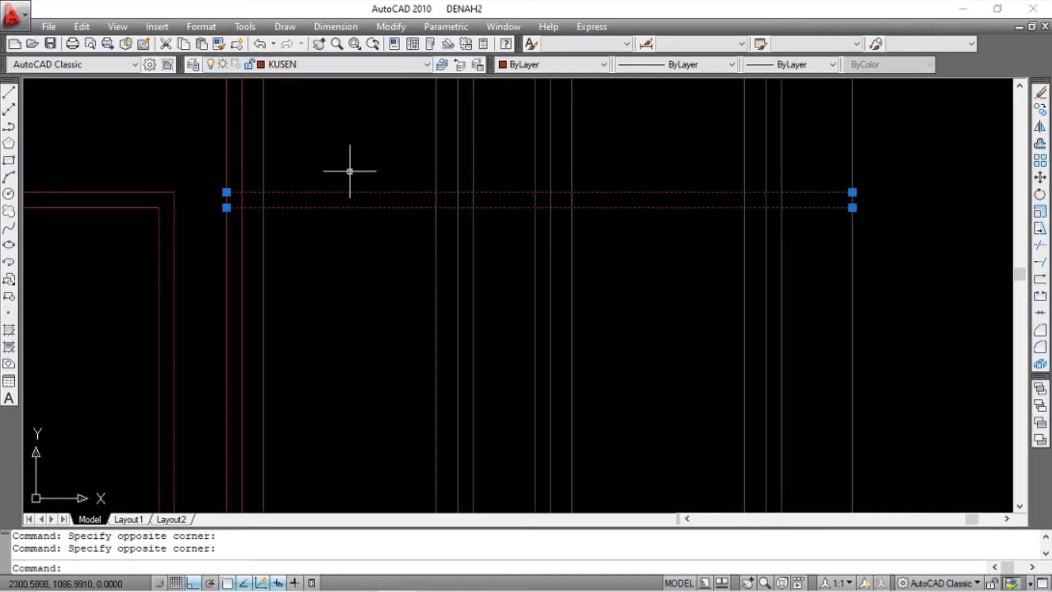
{"action": "key", "text": "Escape"}
{"action": "left_click", "coordinate": [374, 176]}
{"action": "left_click", "coordinate": [330, 239]}
{"action": "left_click", "coordinate": [348, 183]}
{"action": "left_click", "coordinate": [324, 238]}
{"action": "scroll", "coordinate": [470, 230], "scroll_direction": "down", "scroll_amount": 4}
{"action": "scroll", "coordinate": [433, 192], "scroll_direction": "up", "scroll_amount": 5}
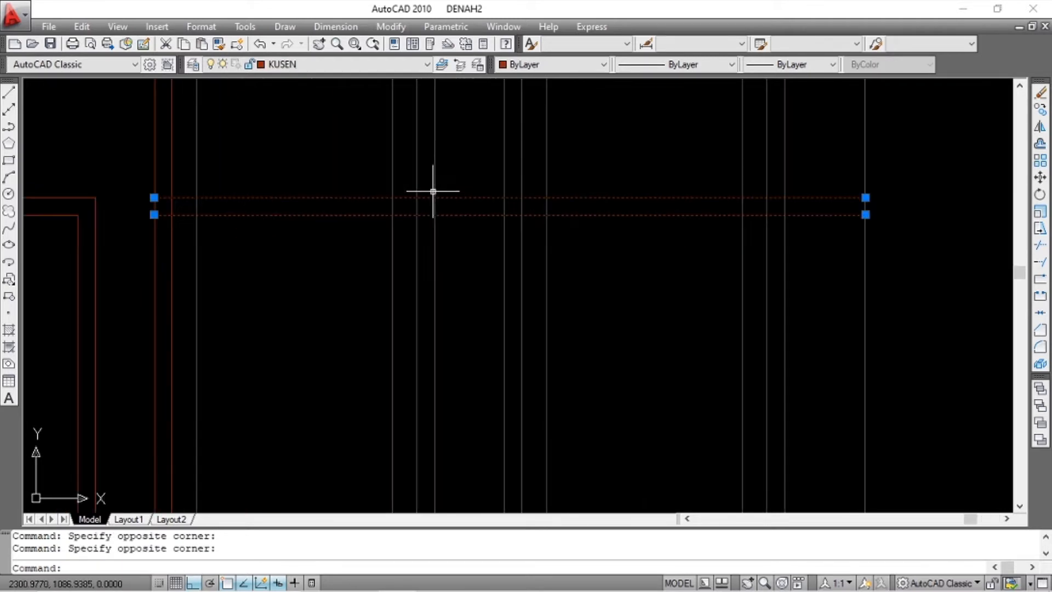
{"action": "key", "text": "Escape"}
Examine the first window's two left jamb lines down to the raised floor line.
{"action": "left_click", "coordinate": [310, 253]}
{"action": "key", "text": "Escape"}
{"action": "left_click", "coordinate": [187, 262]}
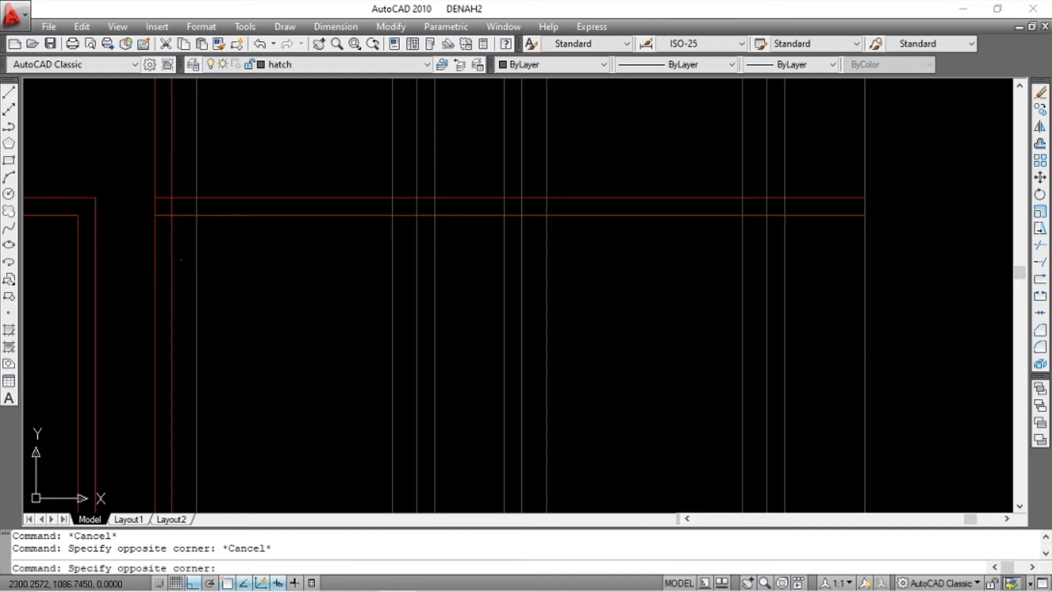
{"action": "left_click", "coordinate": [153, 270]}
{"action": "middle_click_drag", "start_coordinate": [178, 236], "coordinate": [298, 255]}
{"action": "left_click", "coordinate": [299, 255]}
{"action": "left_click", "coordinate": [251, 284]}
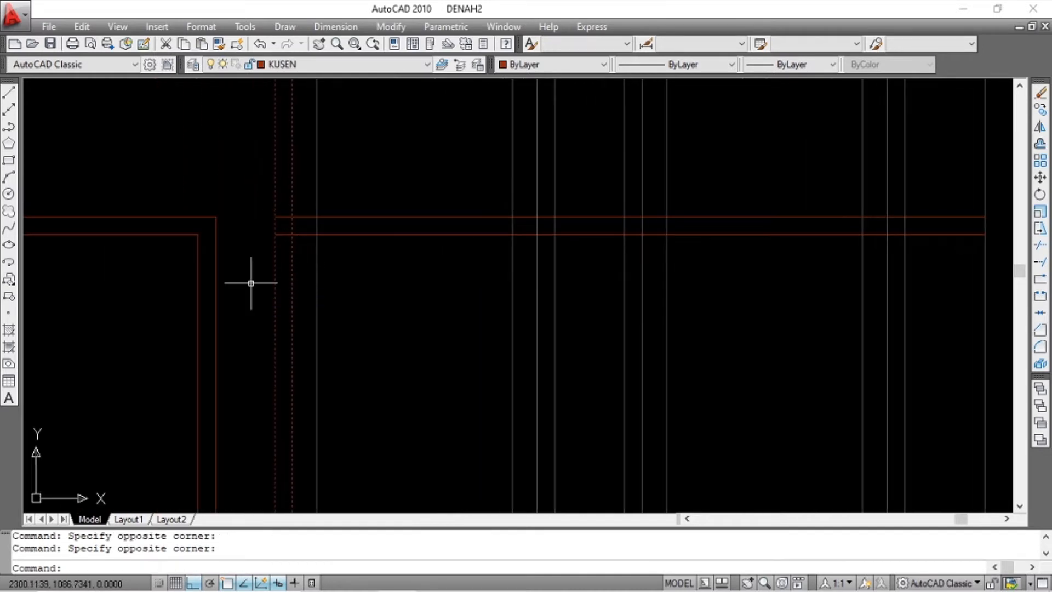
{"action": "scroll", "coordinate": [300, 252], "scroll_direction": "down", "scroll_amount": 1}
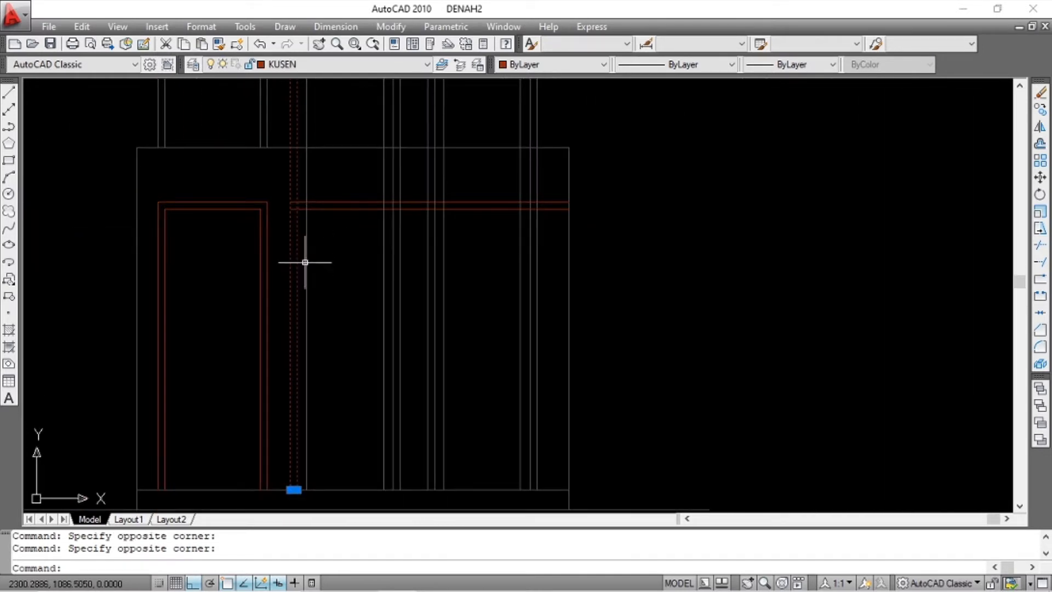
{"action": "key", "text": "Escape"}
Move the first window's two right jamb projection lines to the KUSEN layer.
{"action": "middle_click_drag", "start_coordinate": [305, 176], "coordinate": [303, 318]}
{"action": "scroll", "coordinate": [304, 318], "scroll_direction": "down", "scroll_amount": 1}
{"action": "scroll", "coordinate": [288, 105], "scroll_direction": "up", "scroll_amount": 2}
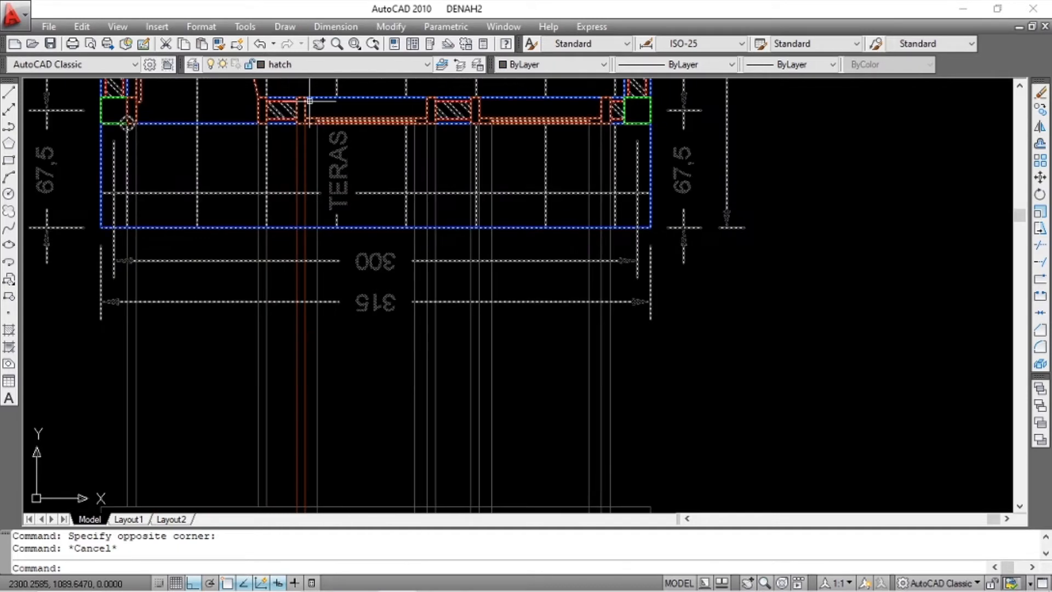
{"action": "scroll", "coordinate": [300, 129], "scroll_direction": "down", "scroll_amount": 3}
{"action": "scroll", "coordinate": [313, 265], "scroll_direction": "up", "scroll_amount": 1}
{"action": "scroll", "coordinate": [314, 265], "scroll_direction": "up", "scroll_amount": 5}
{"action": "left_click", "coordinate": [471, 245]}
{"action": "left_click", "coordinate": [432, 268]}
{"action": "left_click", "coordinate": [371, 67]}
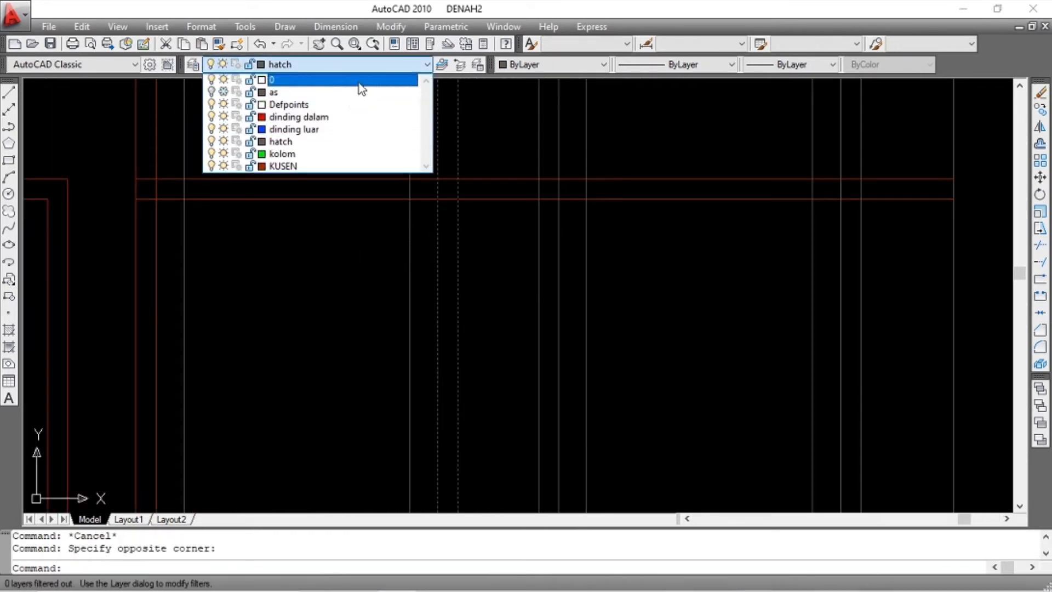
{"action": "key", "text": "Escape"}
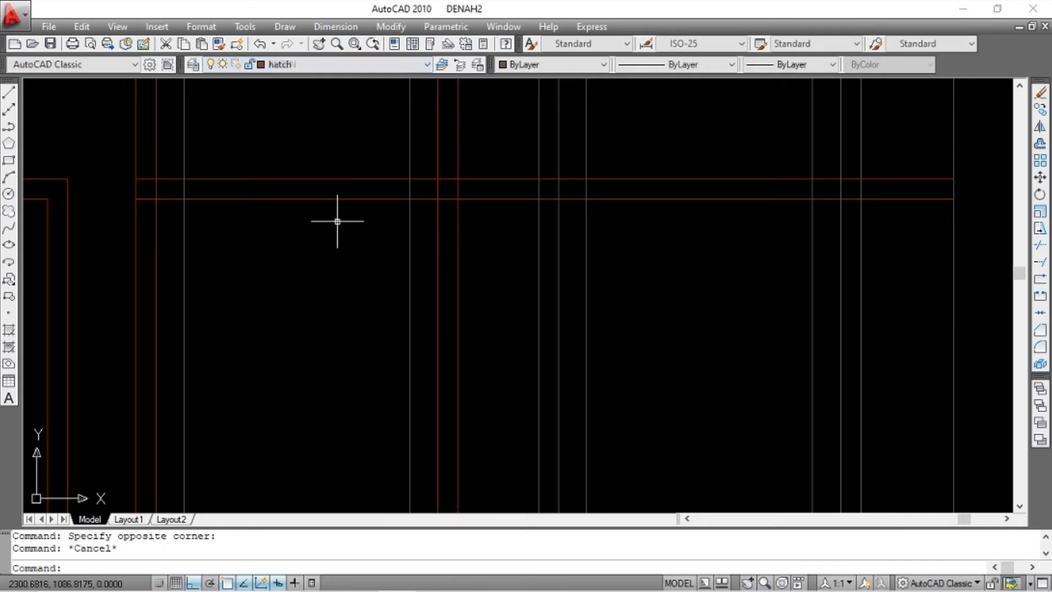
Examine the window jambs and sash lines in the floor plan against the projection lines below them.
{"action": "scroll", "coordinate": [336, 221], "scroll_direction": "down", "scroll_amount": 6}
{"action": "scroll", "coordinate": [346, 164], "scroll_direction": "up", "scroll_amount": 6}
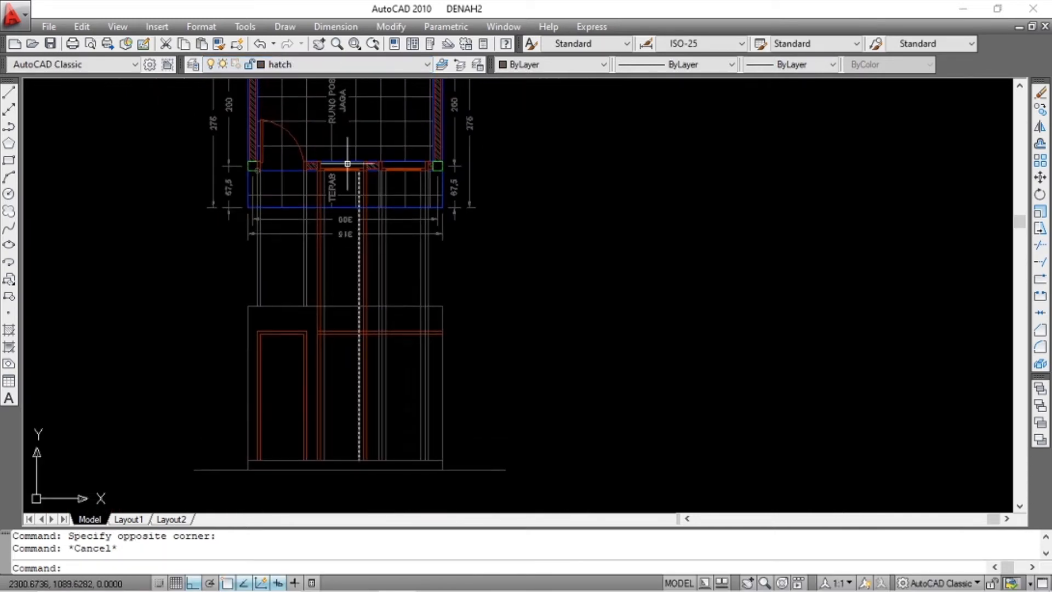
{"action": "key", "text": "ctrl+a"}
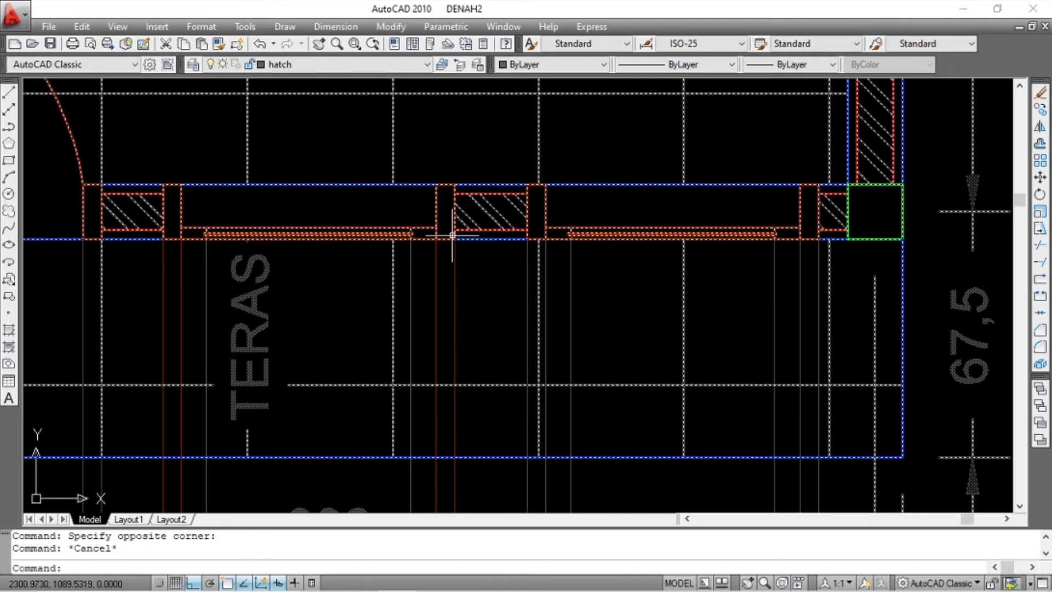
{"action": "key", "text": "Escape"}
{"action": "scroll", "coordinate": [387, 247], "scroll_direction": "up", "scroll_amount": 2}
{"action": "scroll", "coordinate": [387, 234], "scroll_direction": "down", "scroll_amount": 4}
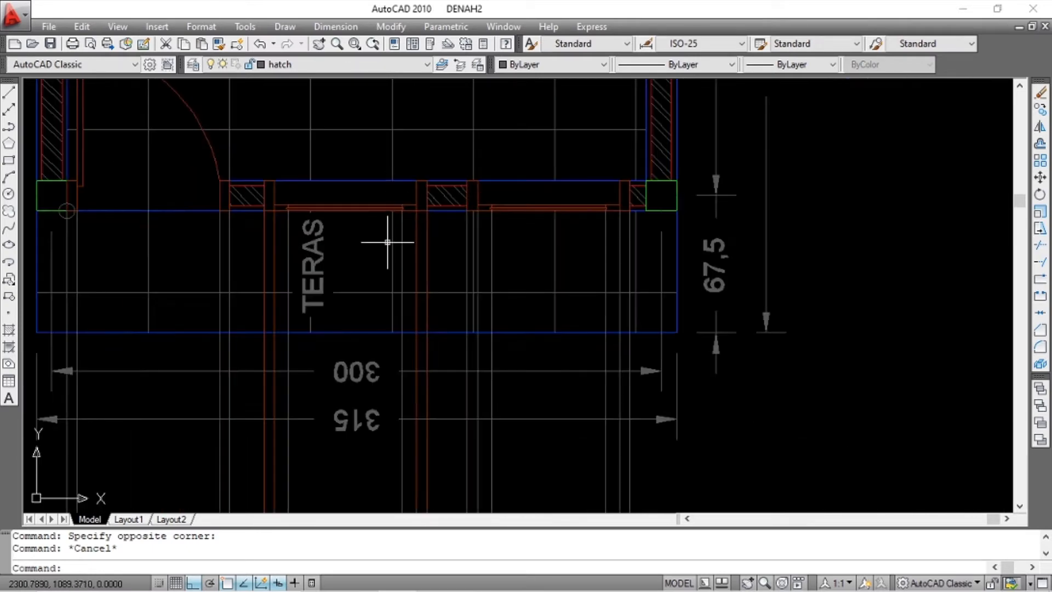
Examine the first window's two sash projection lines from the floor plan down to the window-head lines in the elevation.
{"action": "scroll", "coordinate": [410, 169], "scroll_direction": "up", "scroll_amount": 3}
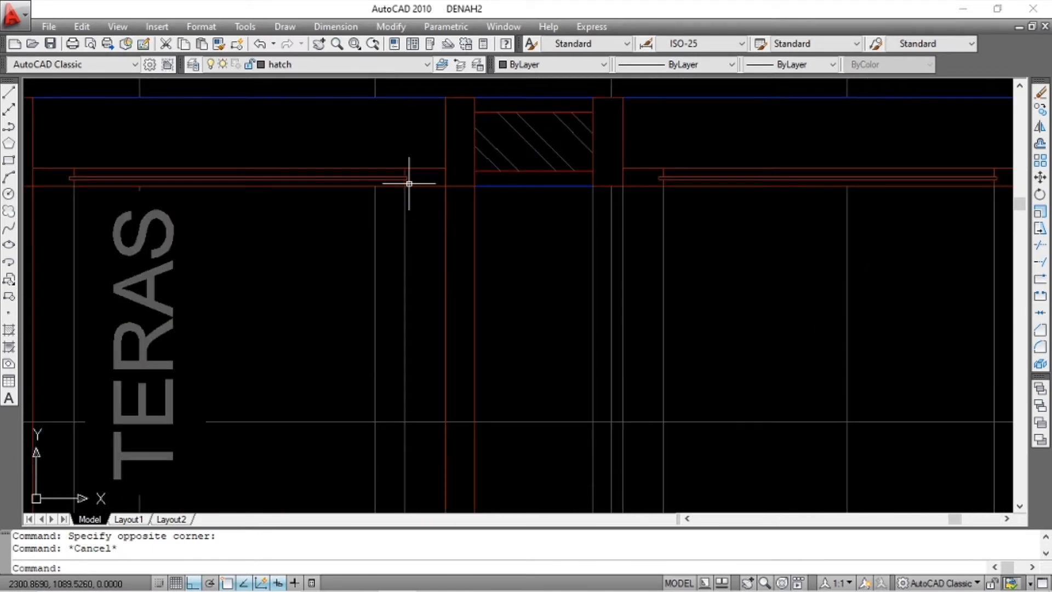
{"action": "key", "text": "ctrl+a"}
{"action": "scroll", "coordinate": [387, 177], "scroll_direction": "down", "scroll_amount": 4}
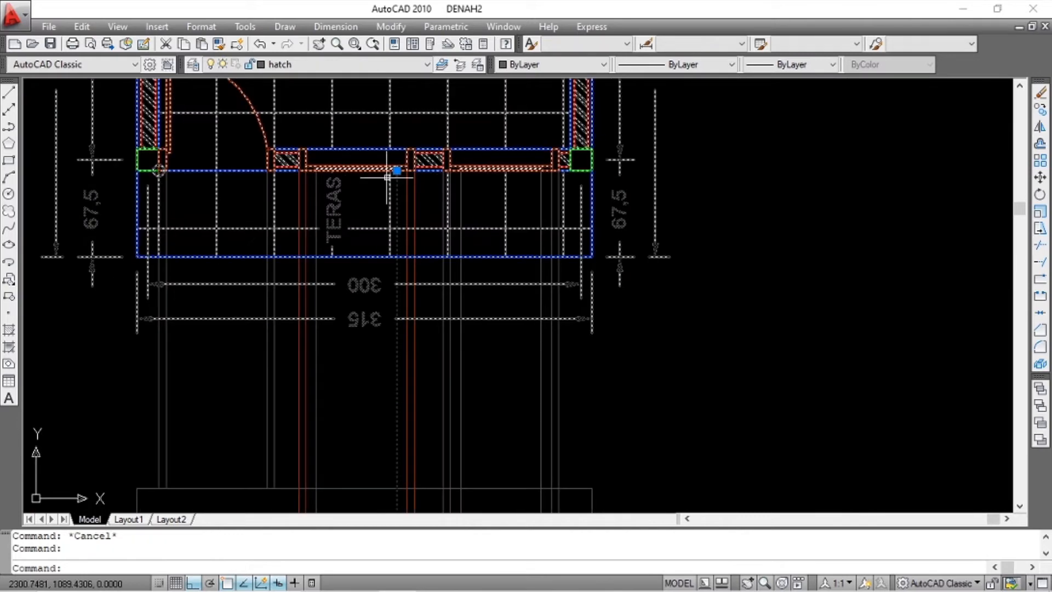
{"action": "scroll", "coordinate": [304, 191], "scroll_direction": "up", "scroll_amount": 3}
{"action": "scroll", "coordinate": [350, 209], "scroll_direction": "down", "scroll_amount": 8}
{"action": "middle_click_drag", "start_coordinate": [364, 242], "coordinate": [364, 164]}
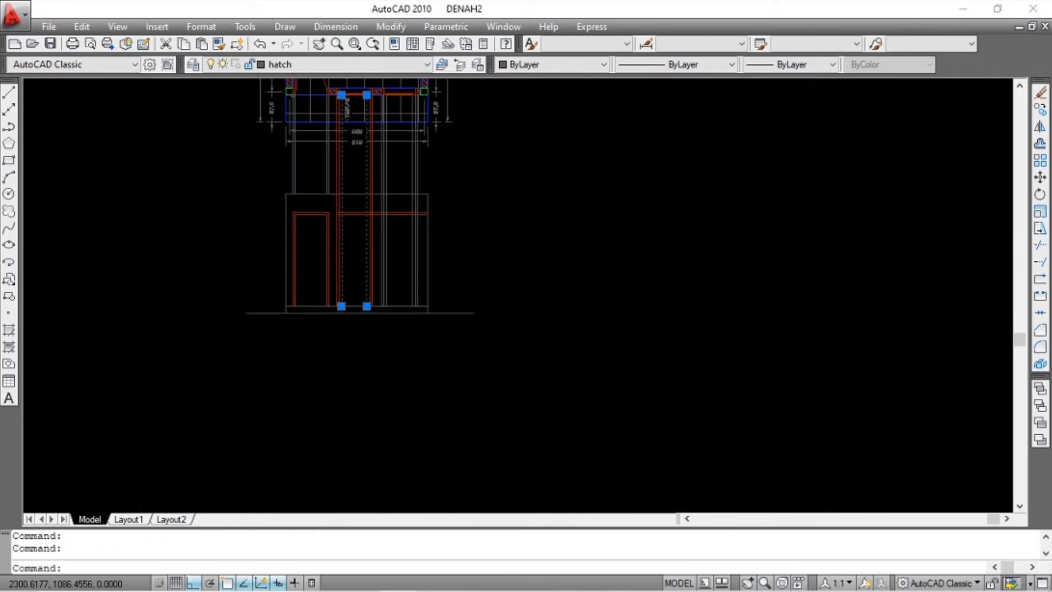
{"action": "scroll", "coordinate": [355, 214], "scroll_direction": "up", "scroll_amount": 6}
{"action": "key", "text": "Escape"}
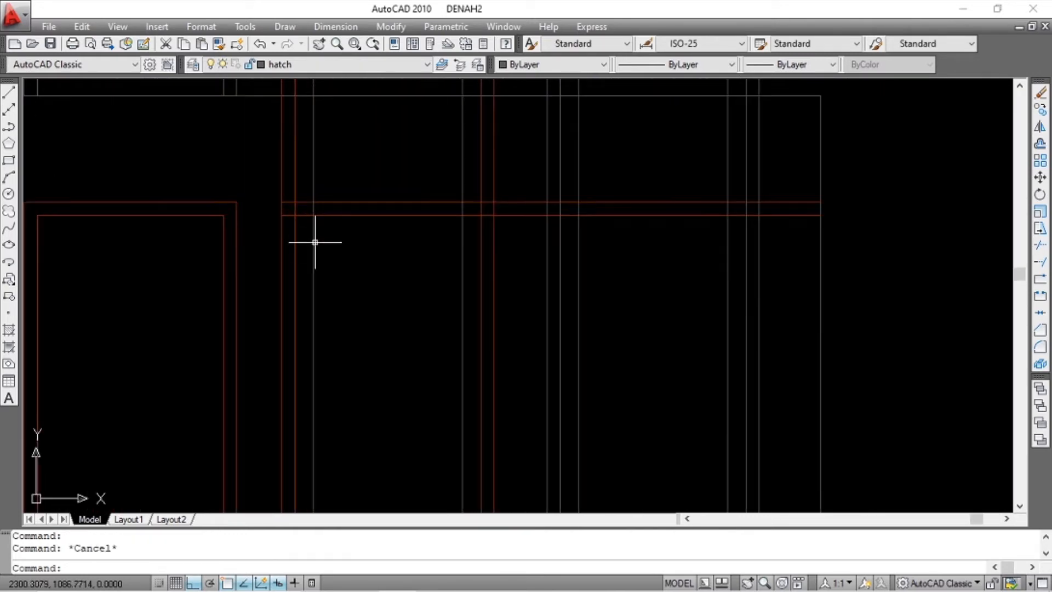
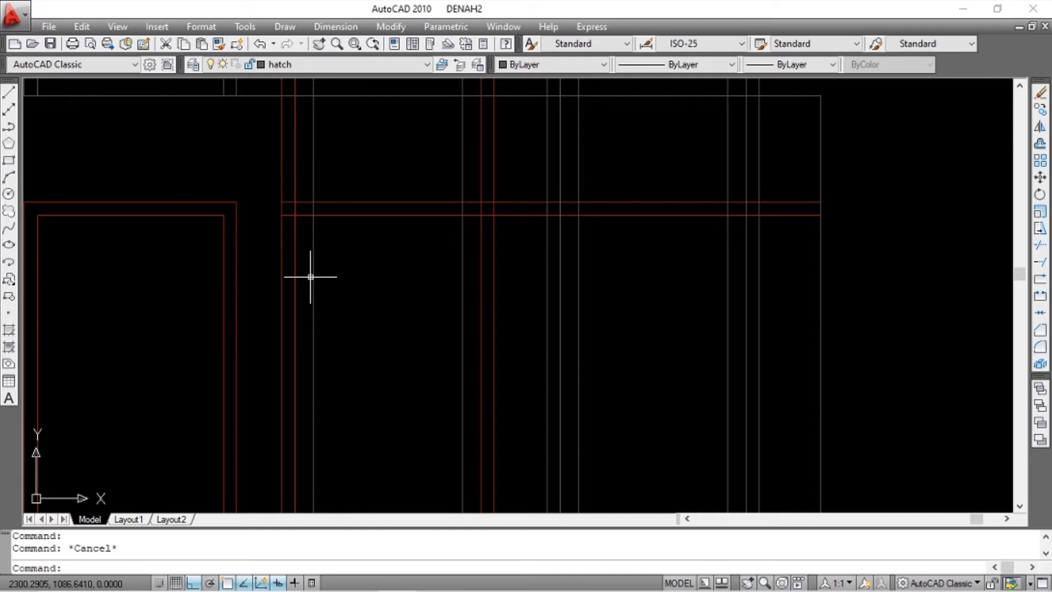
{"action": "key", "text": "Escape"}
{"action": "scroll", "coordinate": [428, 226], "scroll_direction": "up", "scroll_amount": 2}
{"action": "scroll", "coordinate": [447, 225], "scroll_direction": "down", "scroll_amount": 1}
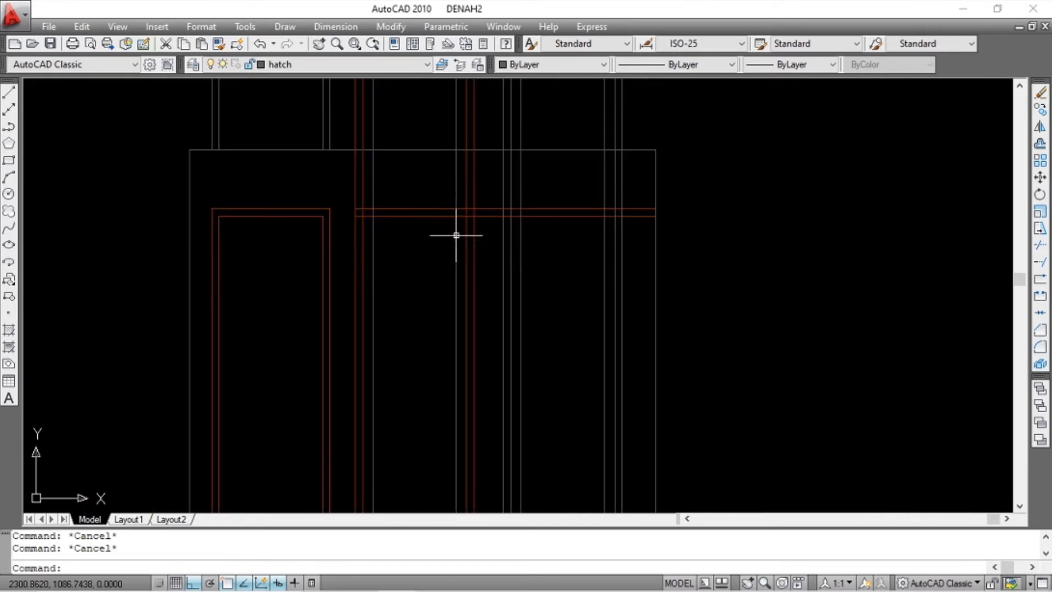
{"action": "scroll", "coordinate": [453, 228], "scroll_direction": "up", "scroll_amount": 1}
{"action": "scroll", "coordinate": [452, 221], "scroll_direction": "up", "scroll_amount": 1}
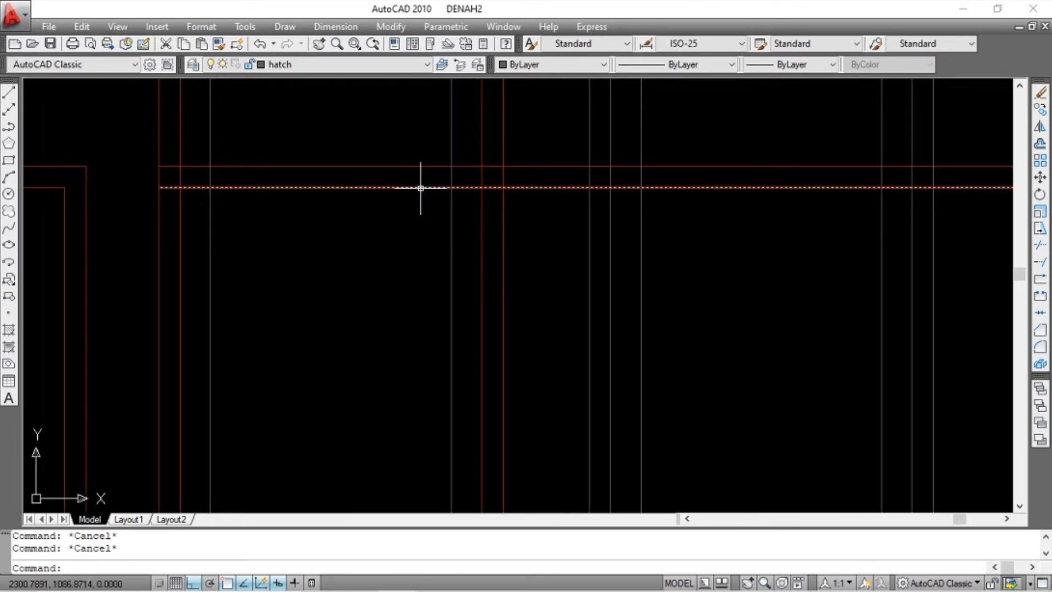
{"action": "middle_click_drag", "start_coordinate": [471, 224], "coordinate": [472, 216]}
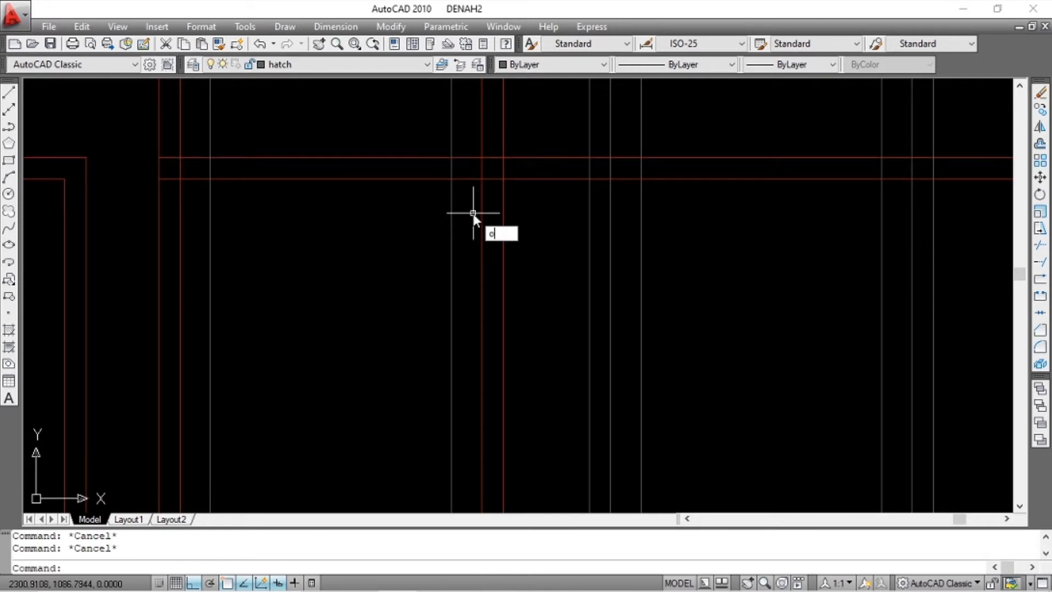
{"action": "key", "text": "Return"}
{"action": "scroll", "coordinate": [448, 218], "scroll_direction": "up", "scroll_amount": 1}
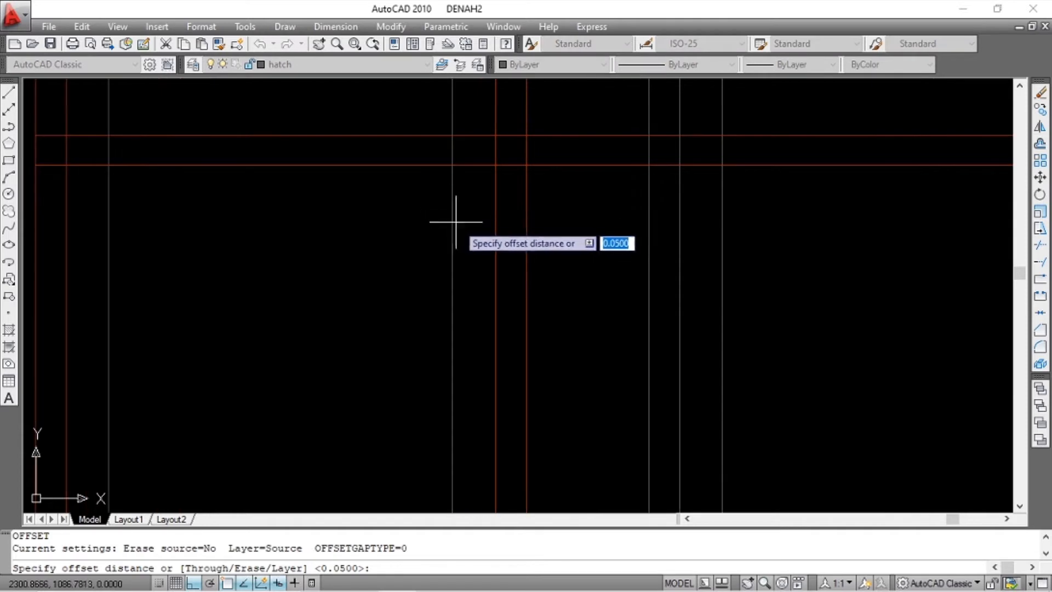
{"action": "left_click", "coordinate": [457, 230]}
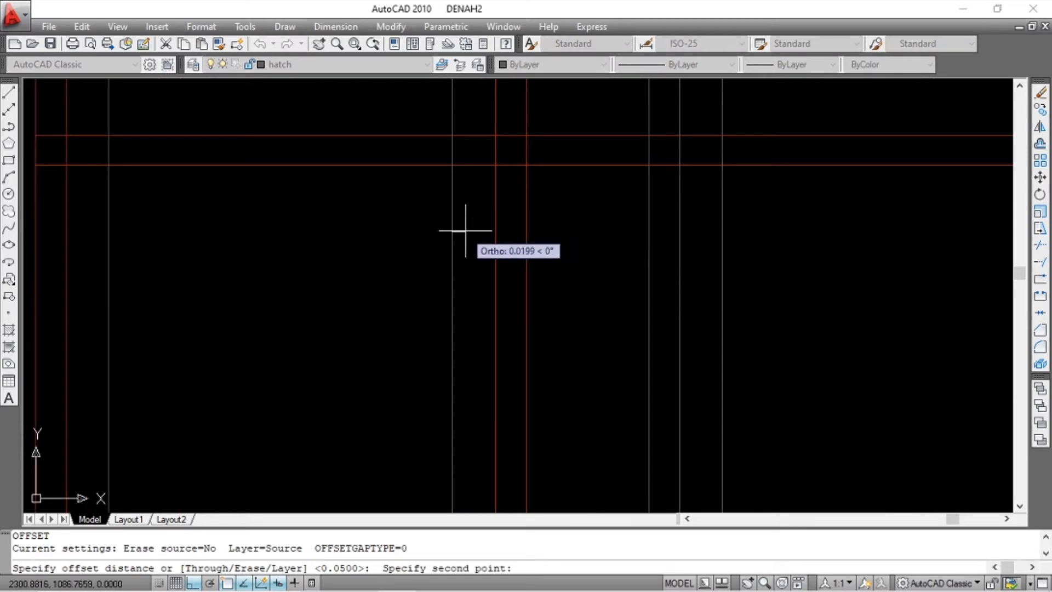
{"action": "left_click", "coordinate": [493, 229]}
{"action": "key", "text": "Escape"}
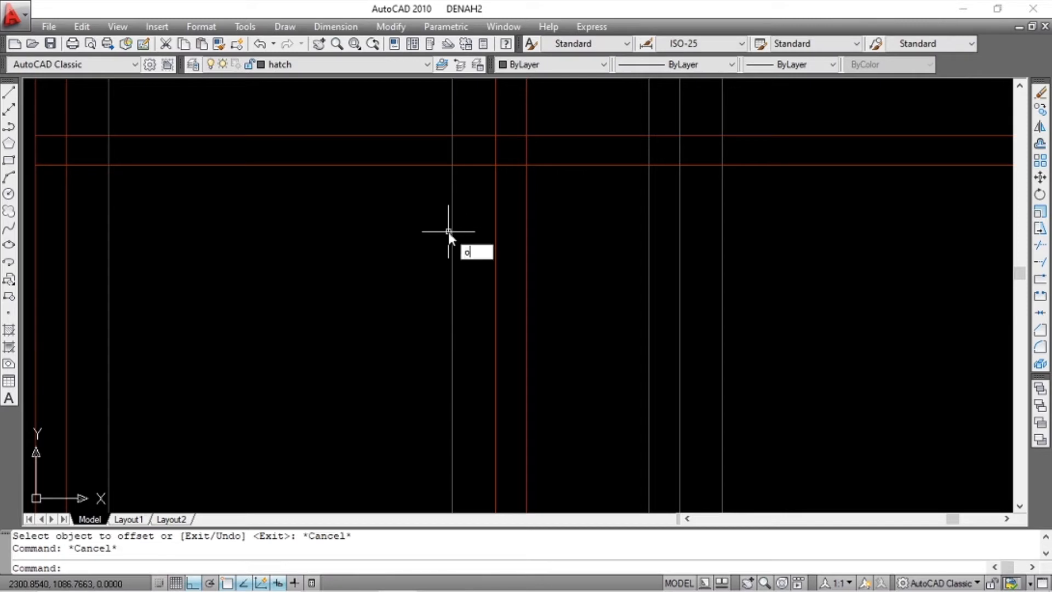
Offset the lower window-head line downward by 0.07, the gap picked between the first window's right sash line and inner jamb line.
{"action": "type", "text": "o"}
{"action": "key", "text": "Return"}
{"action": "left_click", "coordinate": [447, 214]}
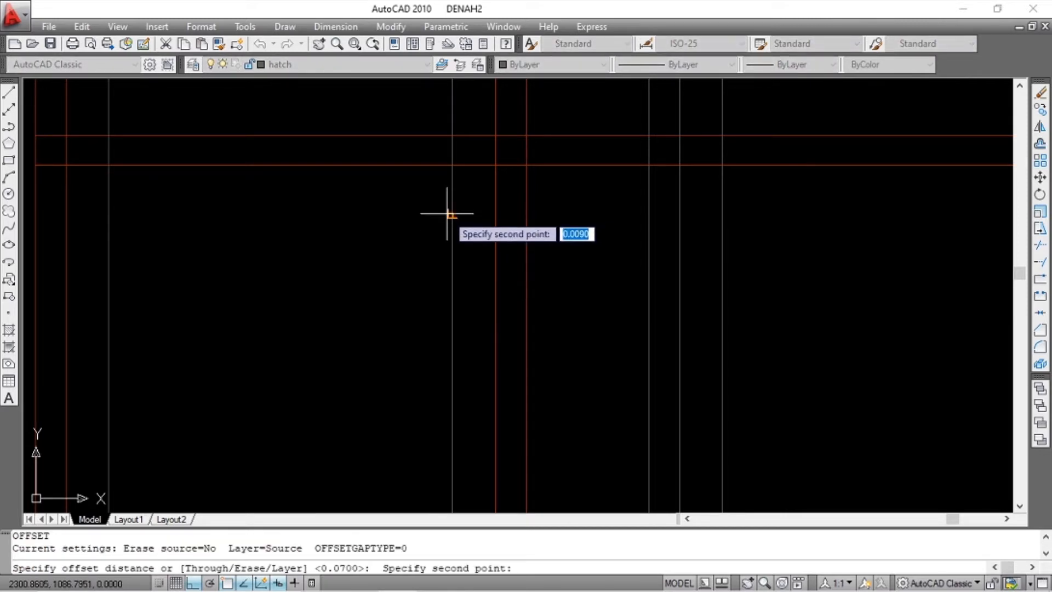
{"action": "left_click", "coordinate": [495, 213]}
{"action": "scroll", "coordinate": [493, 213], "scroll_direction": "down", "scroll_amount": 3}
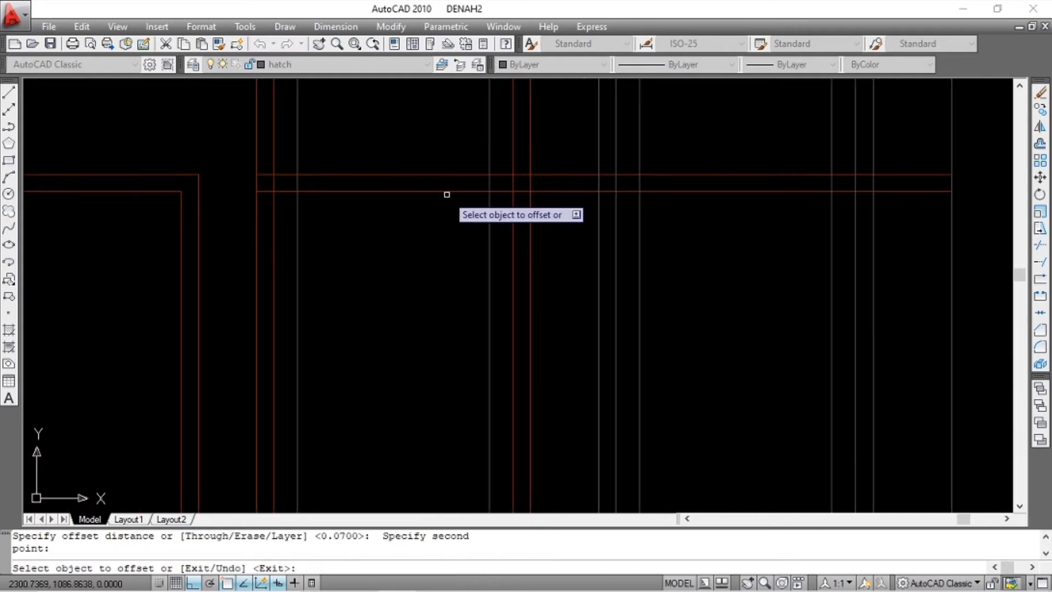
{"action": "left_click", "coordinate": [417, 191]}
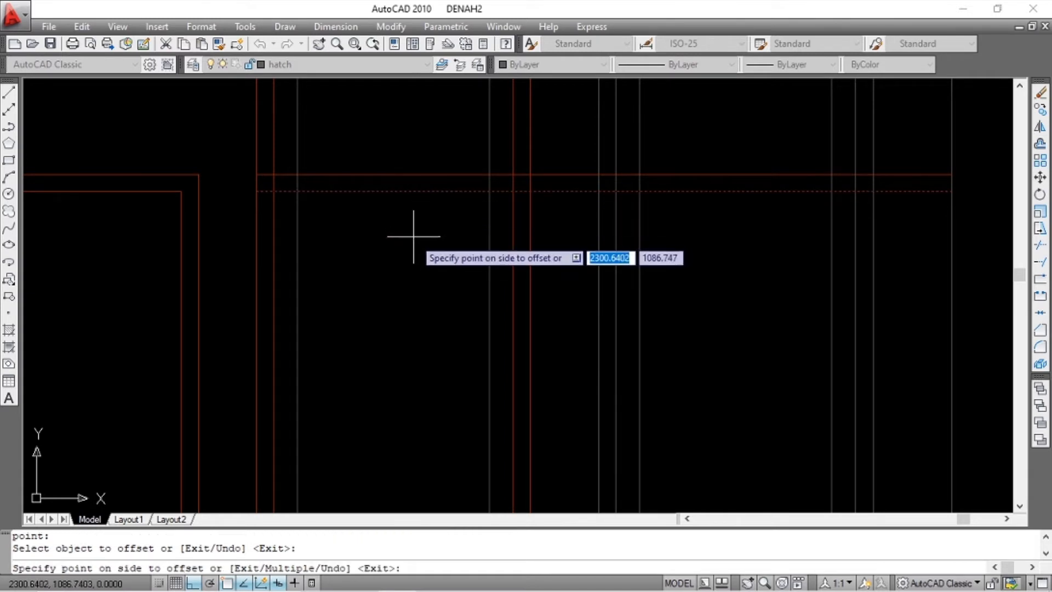
{"action": "left_click", "coordinate": [414, 258]}
{"action": "key", "text": "Escape"}
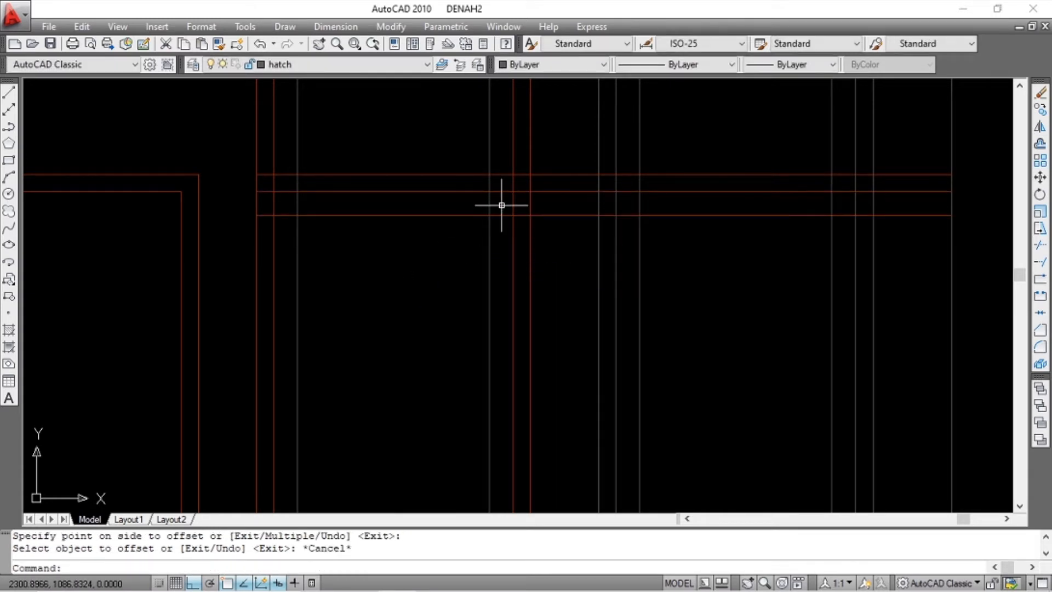
Try to trim the three window-head lines in the wall section between the first and second windows.
{"action": "scroll", "coordinate": [491, 232], "scroll_direction": "up", "scroll_amount": 2}
{"action": "scroll", "coordinate": [421, 205], "scroll_direction": "down", "scroll_amount": 2}
{"action": "scroll", "coordinate": [444, 217], "scroll_direction": "up", "scroll_amount": 1}
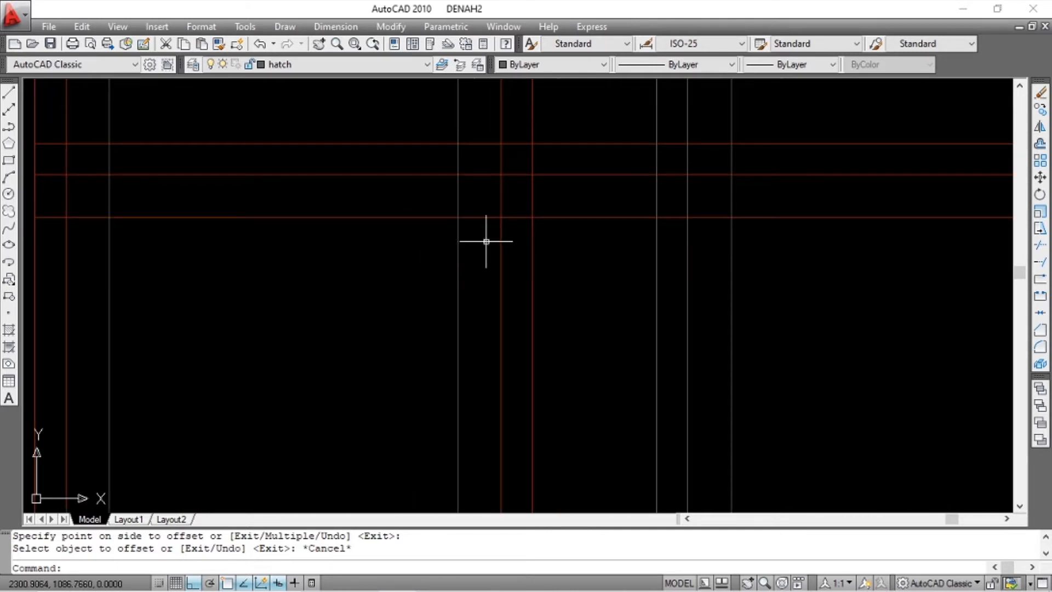
{"action": "scroll", "coordinate": [431, 219], "scroll_direction": "down", "scroll_amount": 4}
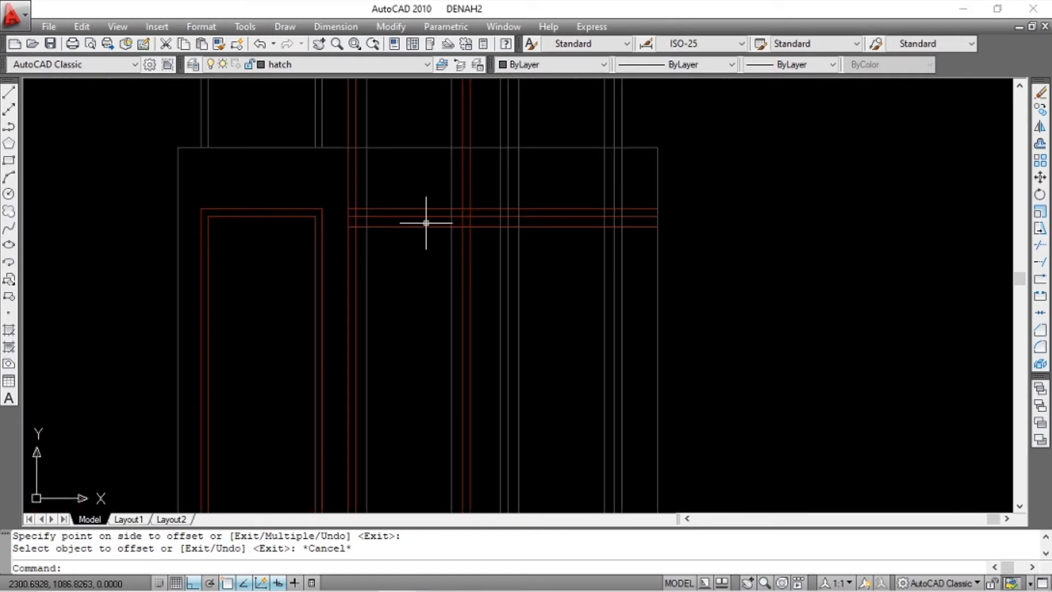
{"action": "scroll", "coordinate": [433, 216], "scroll_direction": "up", "scroll_amount": 5}
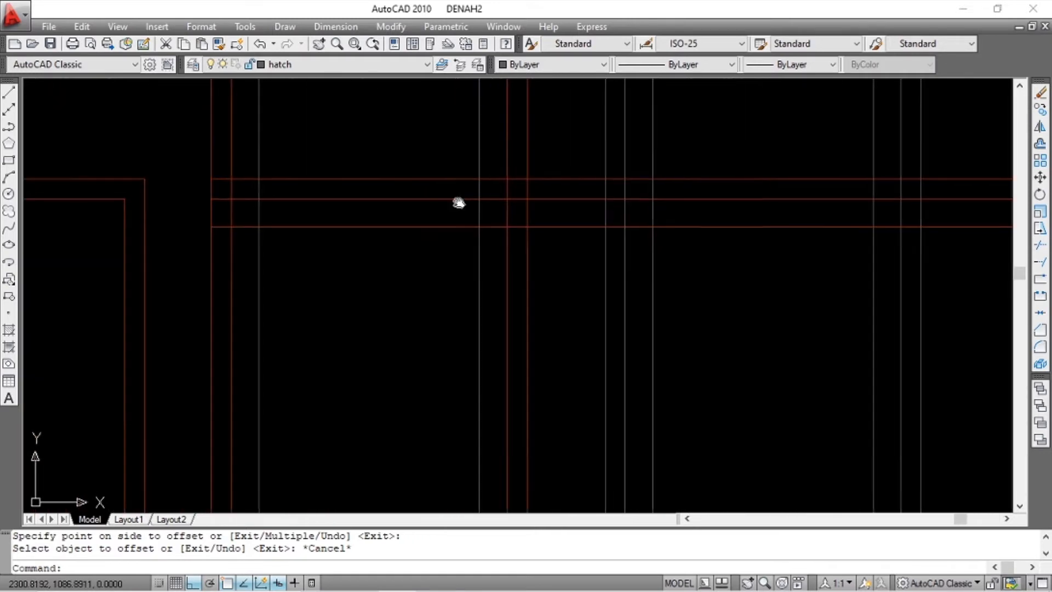
{"action": "scroll", "coordinate": [438, 245], "scroll_direction": "down", "scroll_amount": 2}
{"action": "key", "text": "Escape"}
{"action": "key", "text": "Escape"}
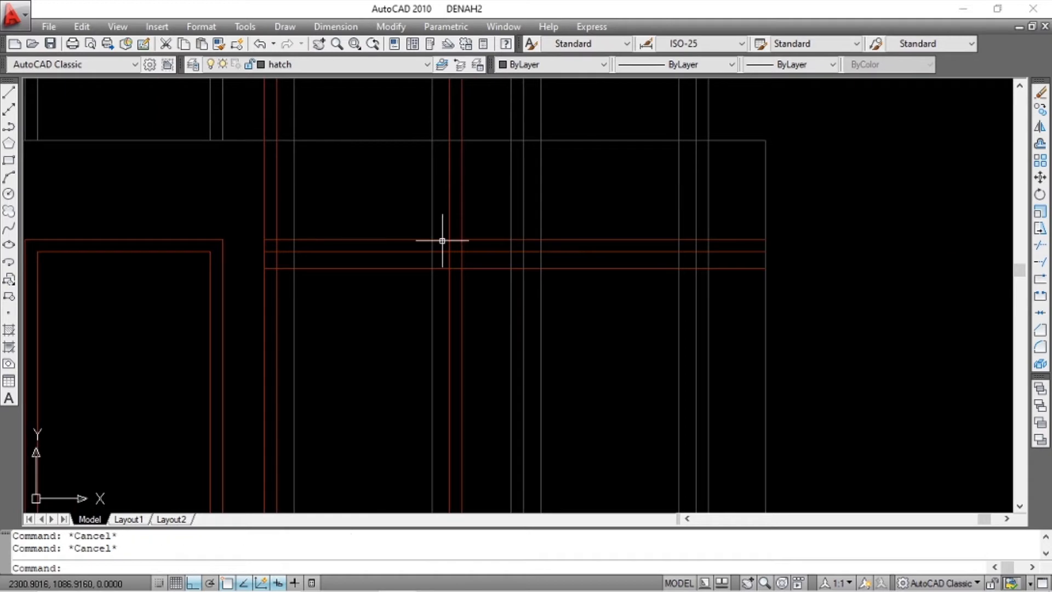
{"action": "key", "text": "Return"}
{"action": "scroll", "coordinate": [479, 241], "scroll_direction": "up", "scroll_amount": 2}
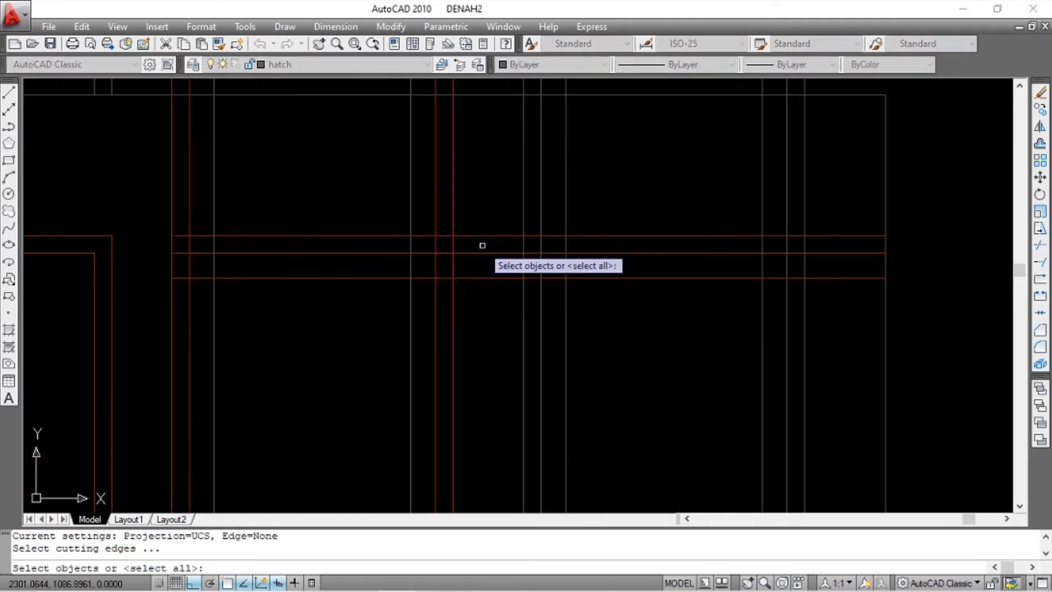
{"action": "key", "text": "Return"}
{"action": "left_click", "coordinate": [506, 199]}
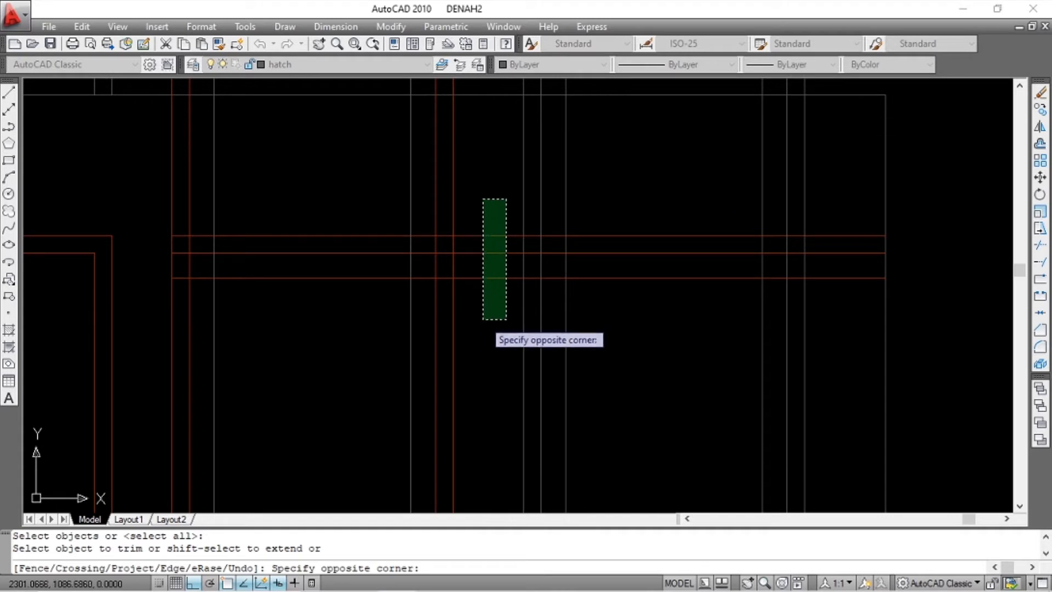
{"action": "left_click", "coordinate": [481, 307]}
Try to trim the first window's jamb and sash projection lines above the outer head line.
{"action": "scroll", "coordinate": [463, 230], "scroll_direction": "down", "scroll_amount": 2}
{"action": "left_click", "coordinate": [493, 242]}
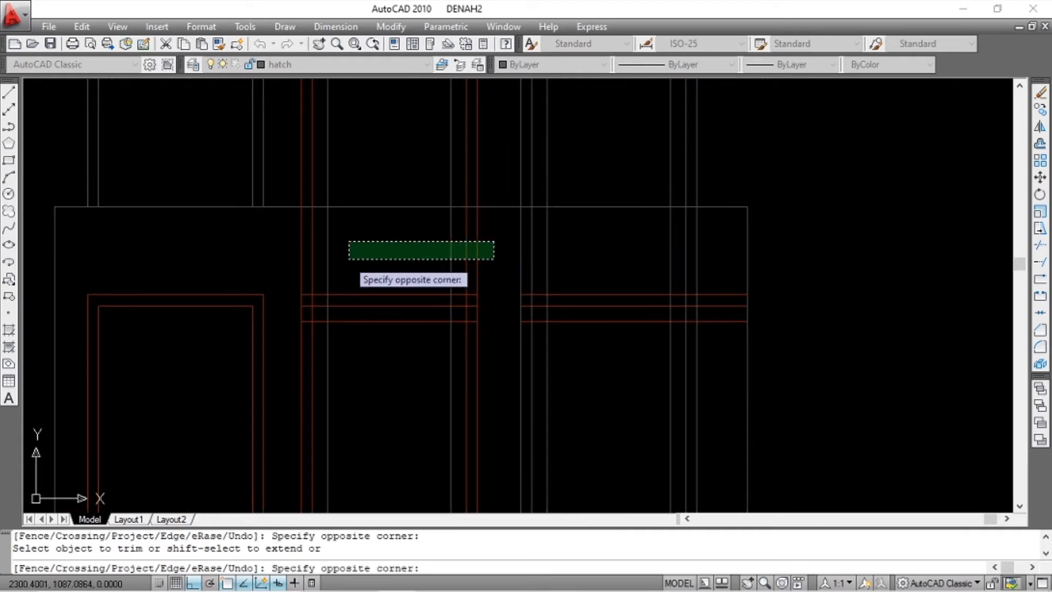
{"action": "left_click", "coordinate": [289, 261]}
Try to trim the overlapping line ends at both upper corners of the first window's frame.
{"action": "scroll", "coordinate": [414, 230], "scroll_direction": "up", "scroll_amount": 3}
{"action": "middle_click_drag", "start_coordinate": [418, 277], "coordinate": [471, 235]}
{"action": "scroll", "coordinate": [472, 234], "scroll_direction": "up", "scroll_amount": 2}
{"action": "left_click", "coordinate": [506, 208]}
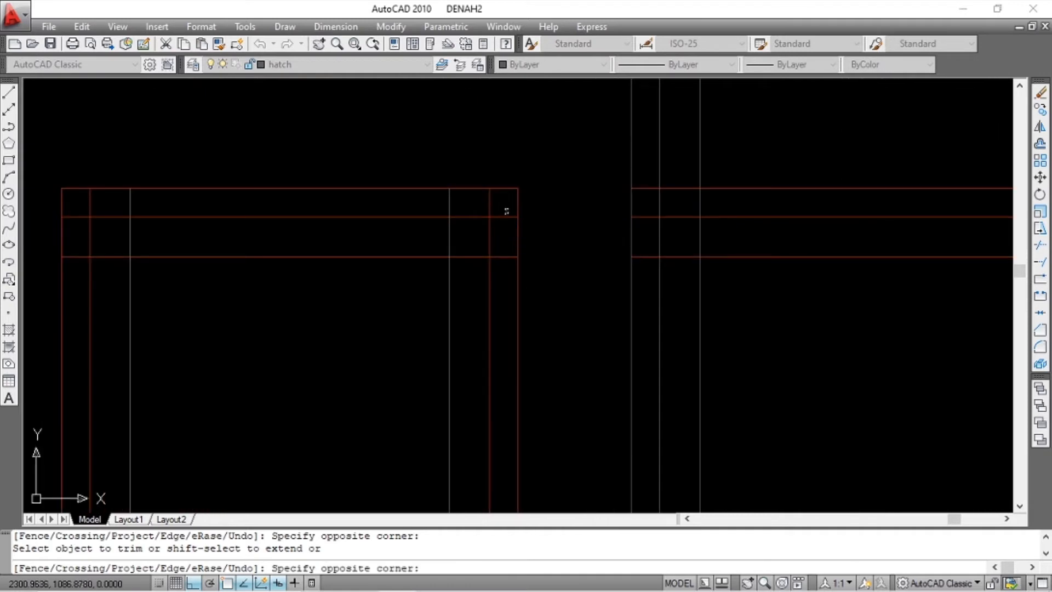
{"action": "left_click", "coordinate": [503, 273]}
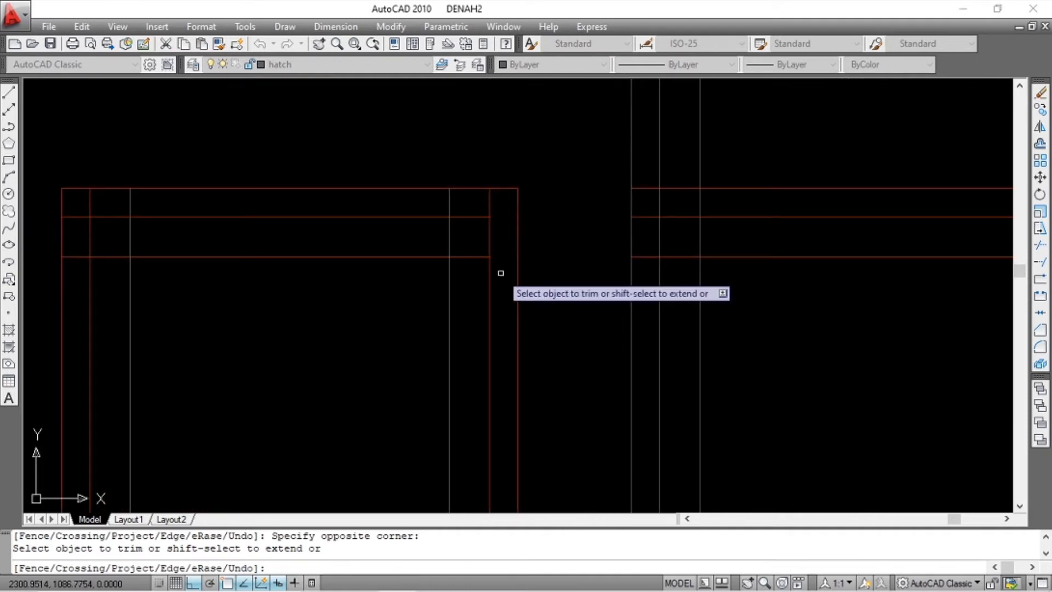
{"action": "left_click", "coordinate": [503, 195]}
{"action": "left_click", "coordinate": [429, 202]}
{"action": "middle_click_drag", "start_coordinate": [303, 214], "coordinate": [482, 209]}
{"action": "left_click", "coordinate": [362, 199]}
{"action": "left_click", "coordinate": [277, 200]}
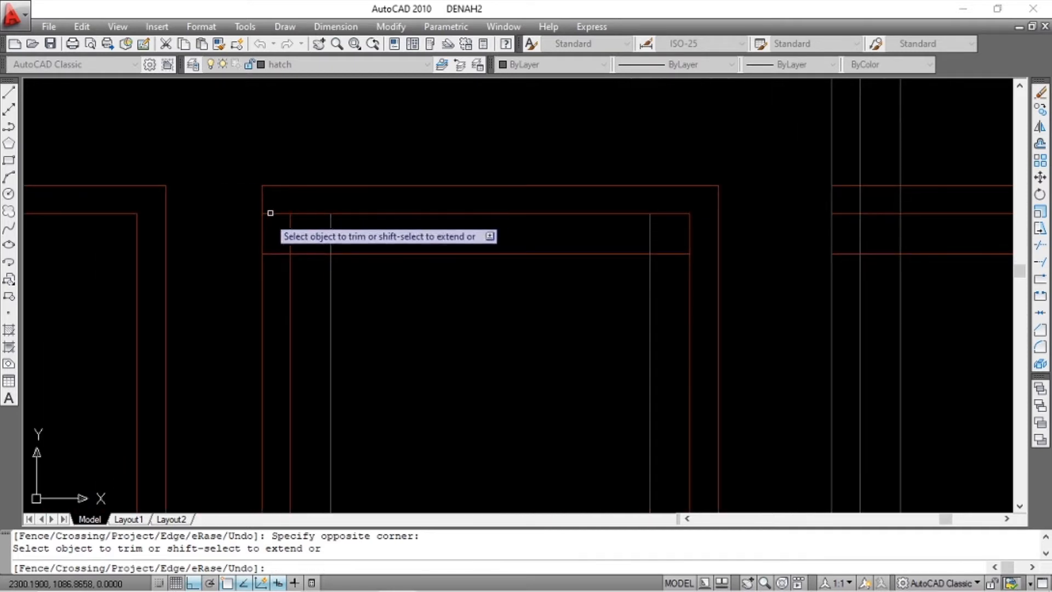
{"action": "left_click", "coordinate": [274, 202]}
{"action": "left_click", "coordinate": [272, 271]}
Try to trim the sash lines where they cross at both upper corners inside the first window's frame.
{"action": "scroll", "coordinate": [343, 200], "scroll_direction": "down", "scroll_amount": 4}
{"action": "scroll", "coordinate": [334, 208], "scroll_direction": "up", "scroll_amount": 1}
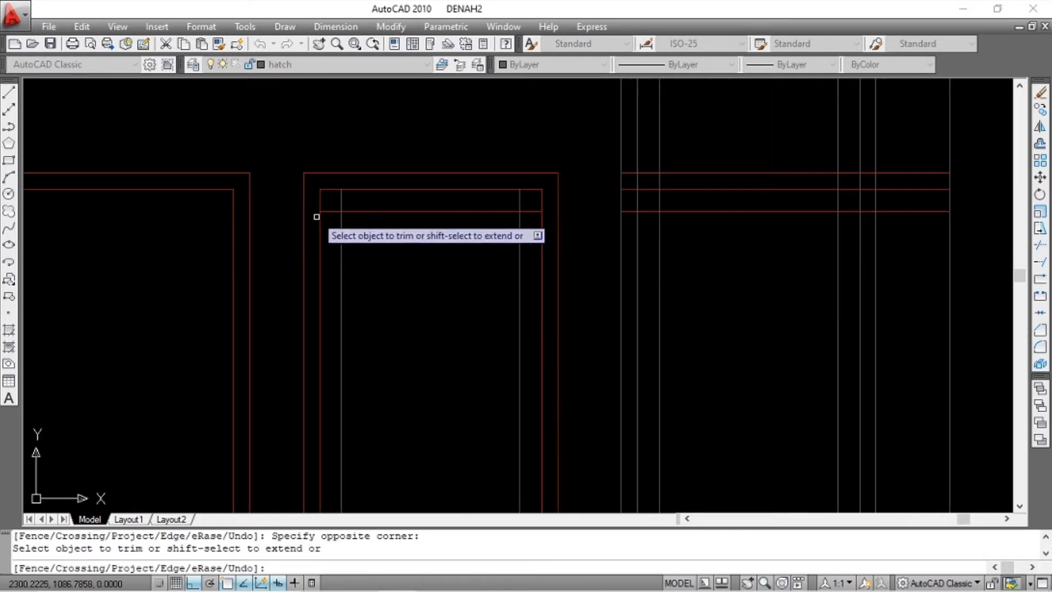
{"action": "scroll", "coordinate": [352, 211], "scroll_direction": "down", "scroll_amount": 4}
{"action": "scroll", "coordinate": [465, 227], "scroll_direction": "up", "scroll_amount": 5}
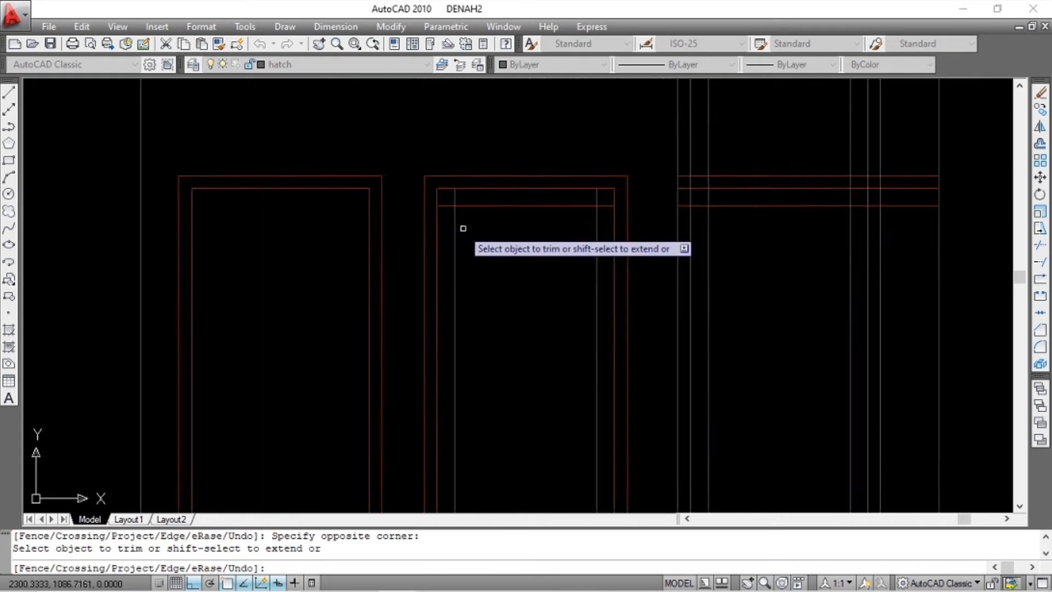
{"action": "middle_click_drag", "start_coordinate": [652, 193], "coordinate": [585, 195]}
{"action": "scroll", "coordinate": [595, 187], "scroll_direction": "up", "scroll_amount": 2}
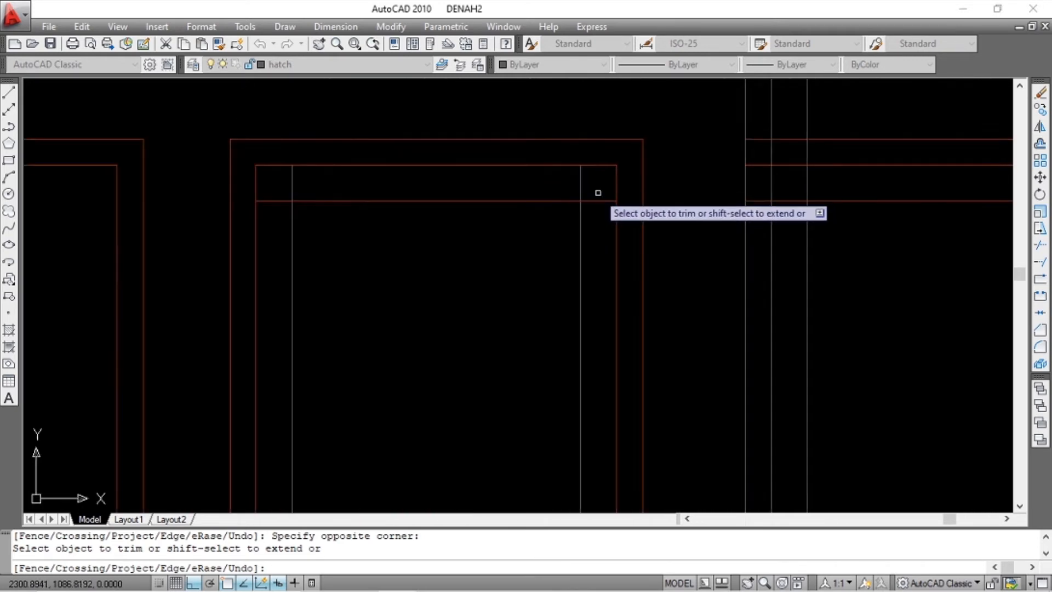
{"action": "left_click", "coordinate": [598, 188]}
{"action": "left_click", "coordinate": [577, 197]}
{"action": "left_click", "coordinate": [323, 183]}
{"action": "left_click", "coordinate": [281, 186]}
{"action": "left_click", "coordinate": [266, 220]}
{"action": "left_click", "coordinate": [266, 220]}
{"action": "left_click", "coordinate": [283, 197]}
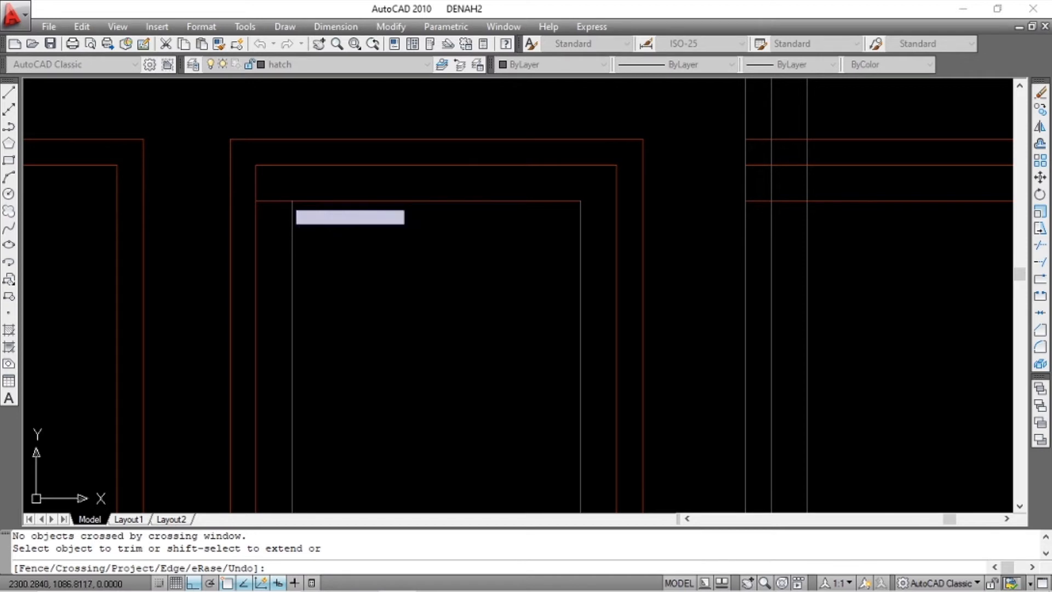
{"action": "left_click", "coordinate": [275, 209]}
{"action": "scroll", "coordinate": [292, 192], "scroll_direction": "up", "scroll_amount": 1}
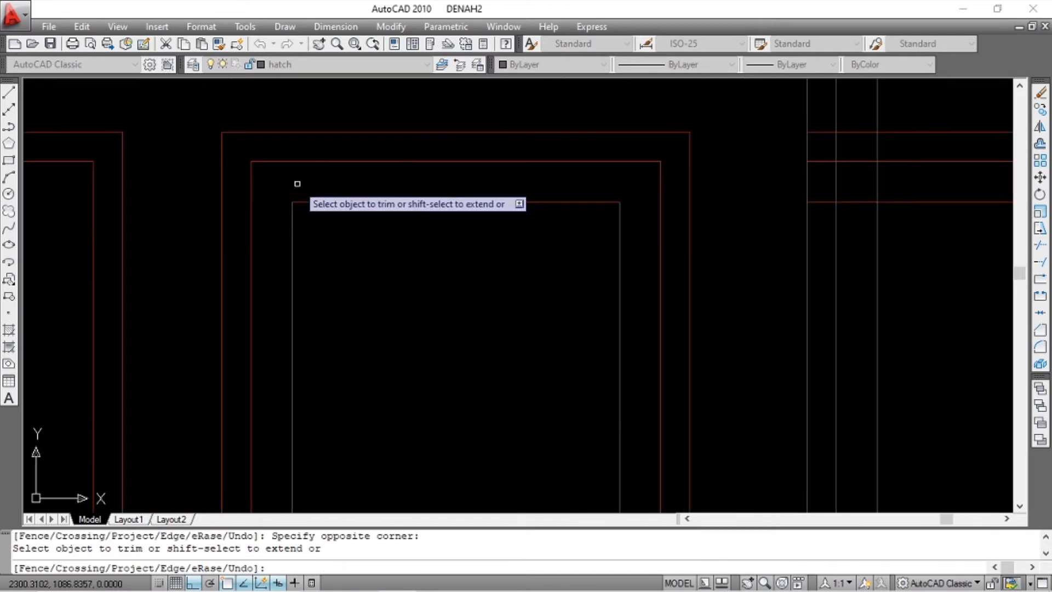
Undo all the trims made on the first window while staying in the Trim command.
{"action": "type", "text": "u"}
{"action": "key", "text": "Return"}
{"action": "scroll", "coordinate": [326, 228], "scroll_direction": "up", "scroll_amount": 2}
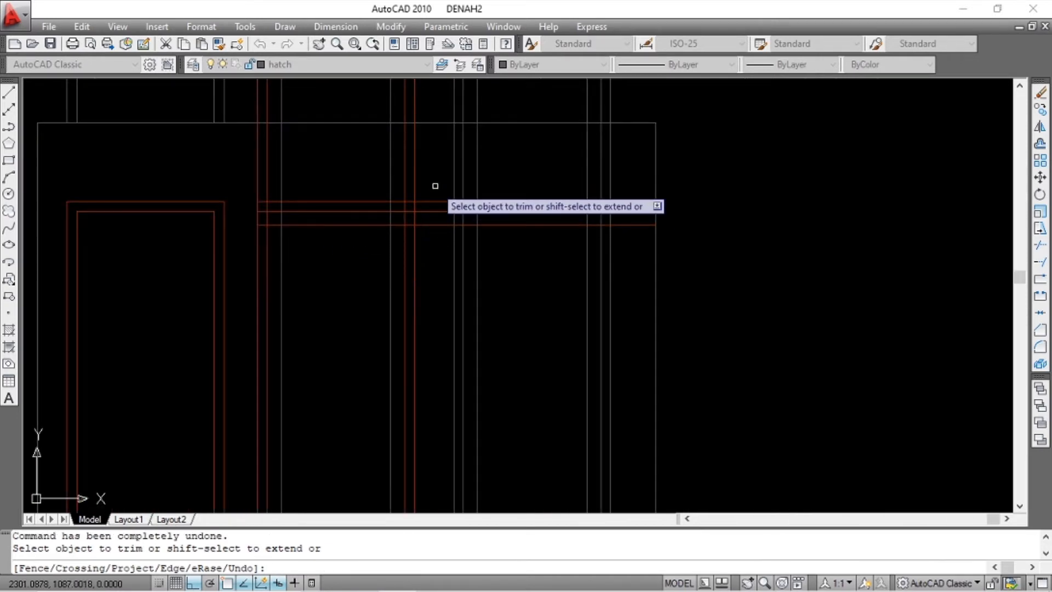
Trim the three head lines between the two windows and the first window's vertical projection lines above its head.
{"action": "left_click", "coordinate": [435, 186]}
{"action": "left_click", "coordinate": [430, 238]}
{"action": "left_click", "coordinate": [430, 168]}
{"action": "left_click", "coordinate": [247, 184]}
Trim the jamb, sash and head line overlaps within the first window's frame thickness at both upper corners.
{"action": "scroll", "coordinate": [270, 221], "scroll_direction": "up", "scroll_amount": 3}
{"action": "left_click", "coordinate": [317, 179]}
{"action": "left_click", "coordinate": [252, 180]}
{"action": "left_click", "coordinate": [252, 180]}
{"action": "left_click", "coordinate": [235, 238]}
{"action": "left_click", "coordinate": [674, 182]}
{"action": "left_click", "coordinate": [658, 241]}
{"action": "left_click", "coordinate": [672, 181]}
{"action": "left_click", "coordinate": [602, 174]}
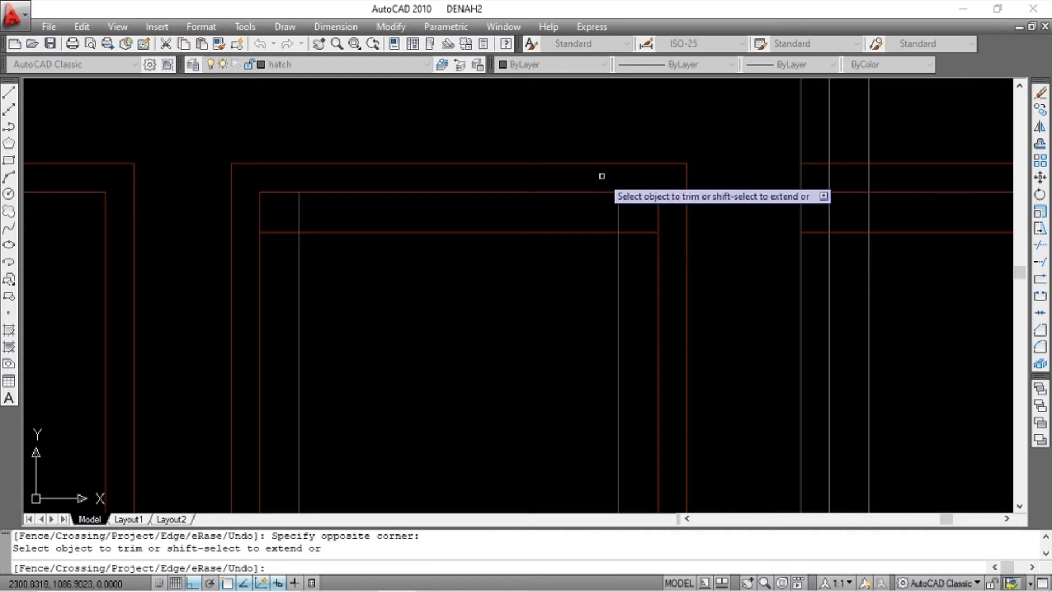
{"action": "key", "text": "Escape"}
{"action": "key", "text": "Escape"}
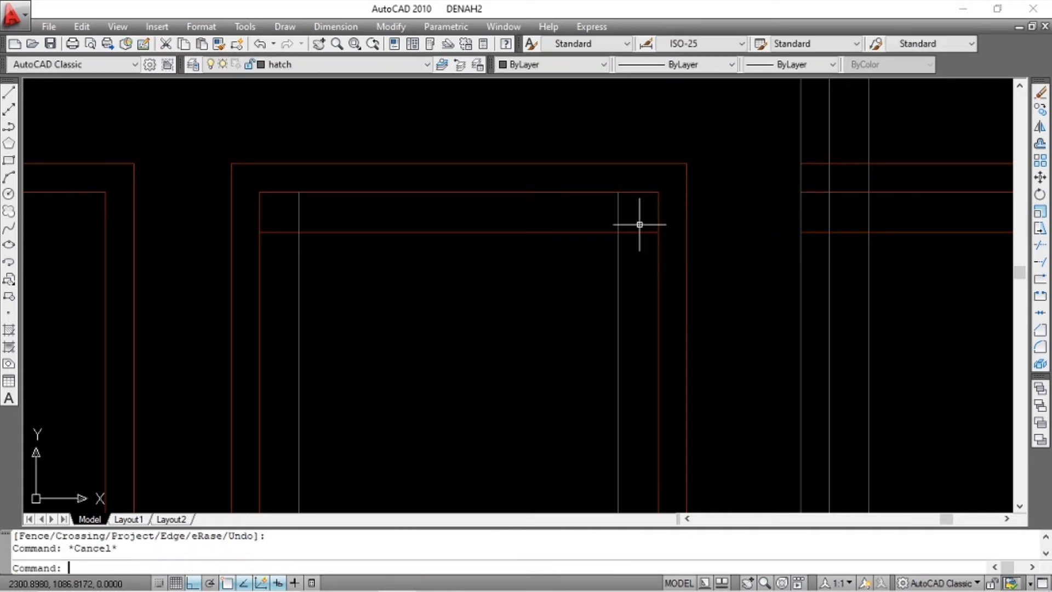
Trim the sash line overhangs at both upper corners inside the first window's frame.
{"action": "type", "text": "tr"}
{"action": "key", "text": "Return"}
{"action": "key", "text": "Return"}
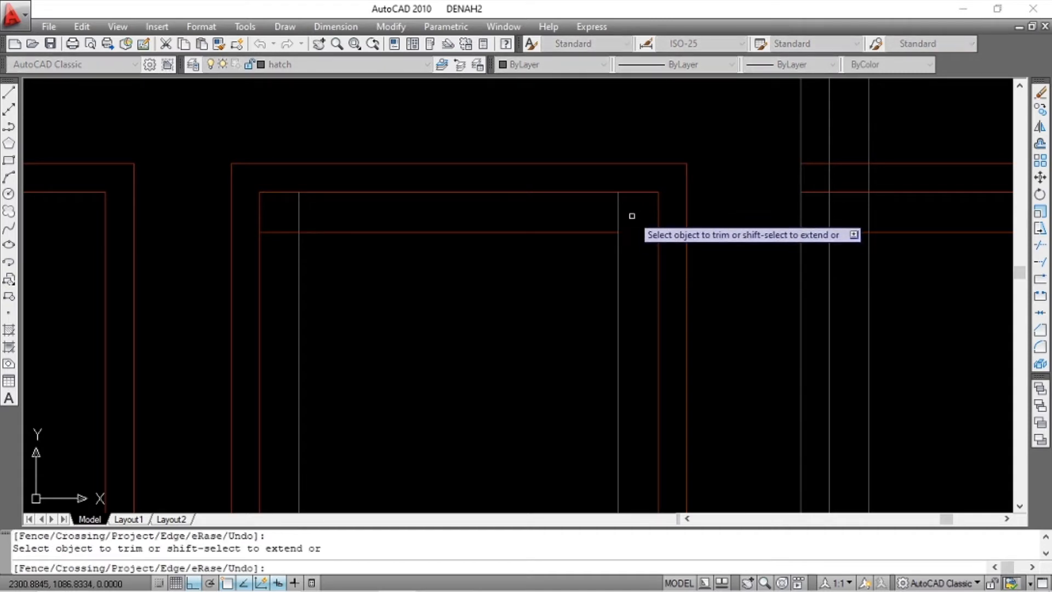
{"action": "left_click", "coordinate": [632, 205]}
{"action": "left_click", "coordinate": [602, 220]}
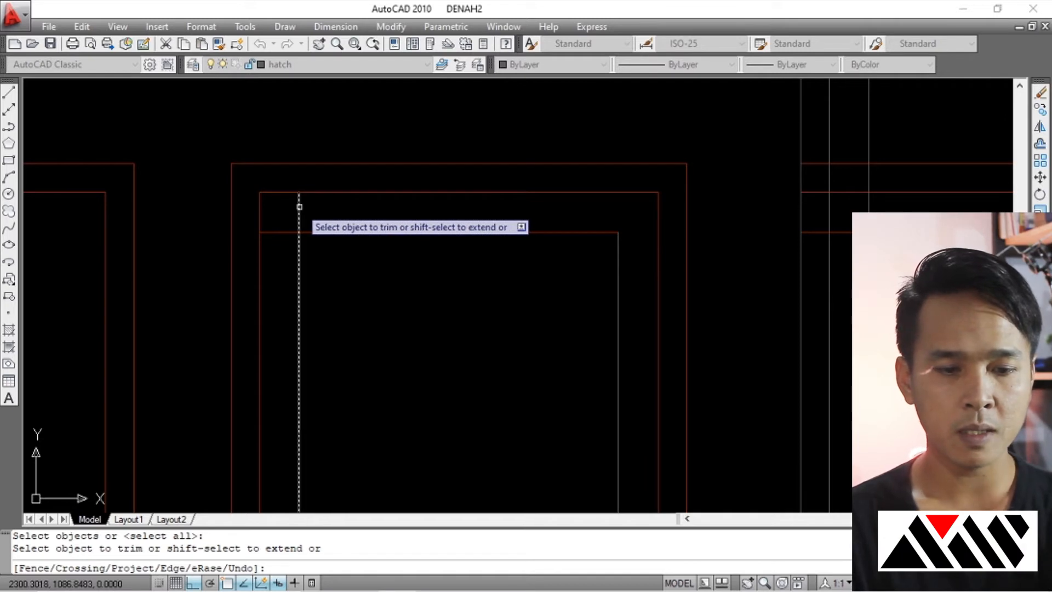
{"action": "left_click", "coordinate": [278, 232]}
{"action": "key", "text": "Return"}
{"action": "scroll", "coordinate": [359, 190], "scroll_direction": "down", "scroll_amount": 5}
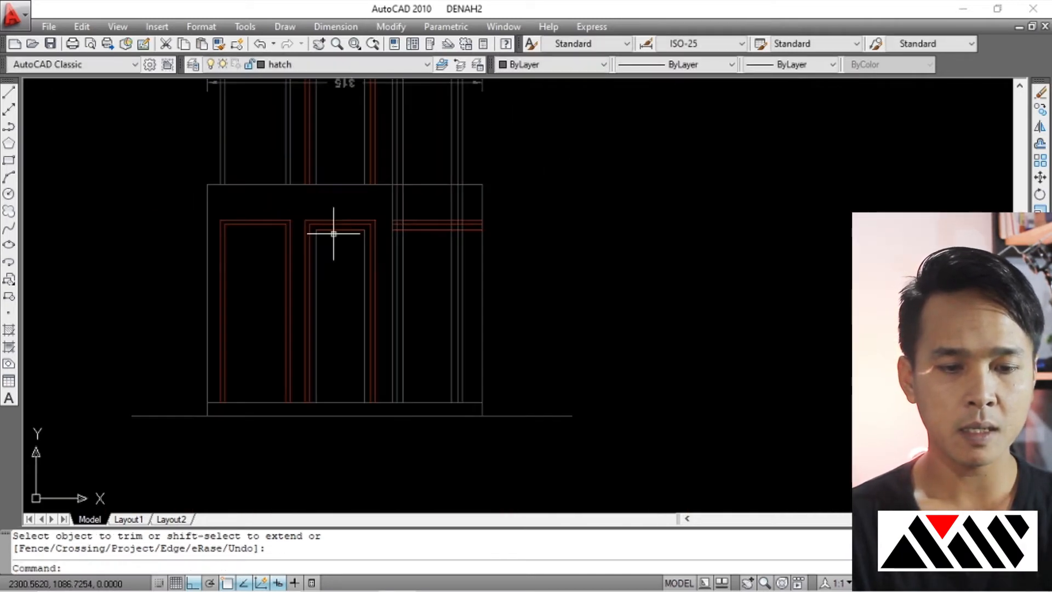
{"action": "scroll", "coordinate": [358, 190], "scroll_direction": "up", "scroll_amount": 4}
{"action": "type", "text": "m"}
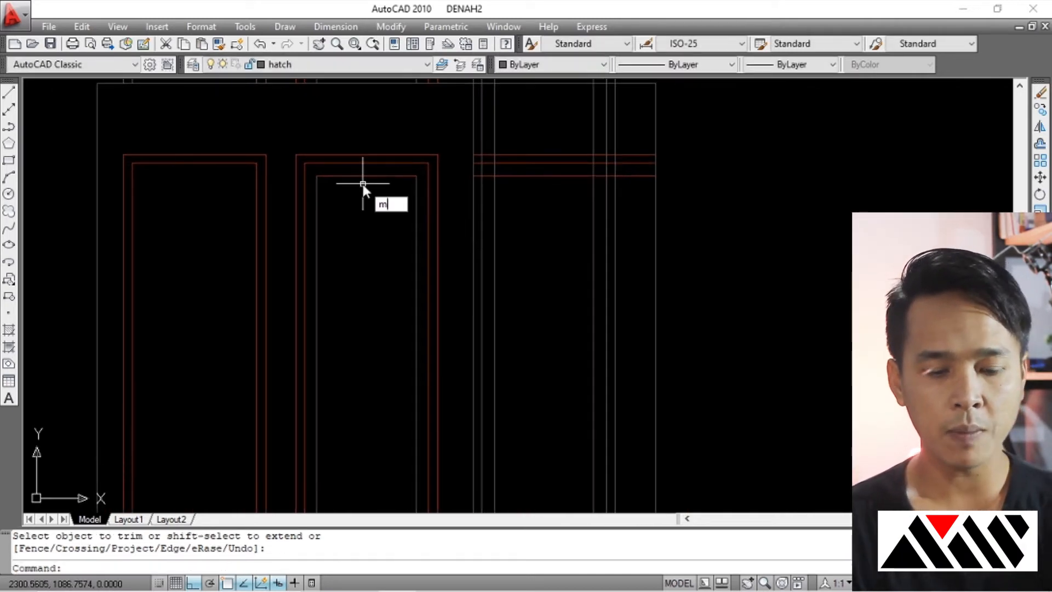
{"action": "type", "text": "a"}
{"action": "key", "text": "Return"}
{"action": "key", "text": "Escape"}
Assign the first window's two vertical sash lines to the KUSEN layer.
{"action": "scroll", "coordinate": [363, 183], "scroll_direction": "up", "scroll_amount": 4}
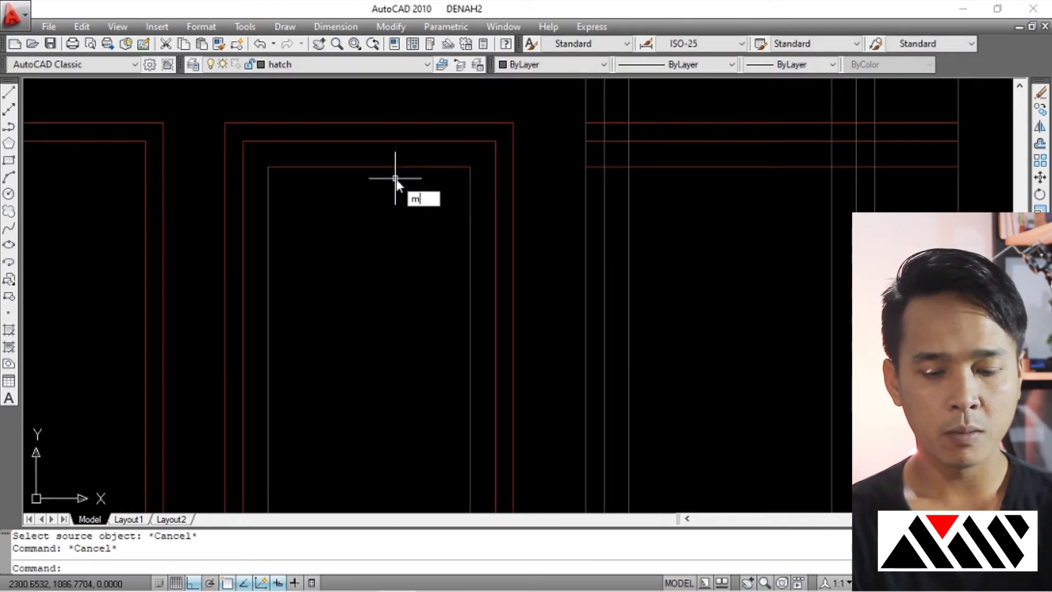
{"action": "left_click", "coordinate": [477, 212]}
{"action": "left_click", "coordinate": [265, 253]}
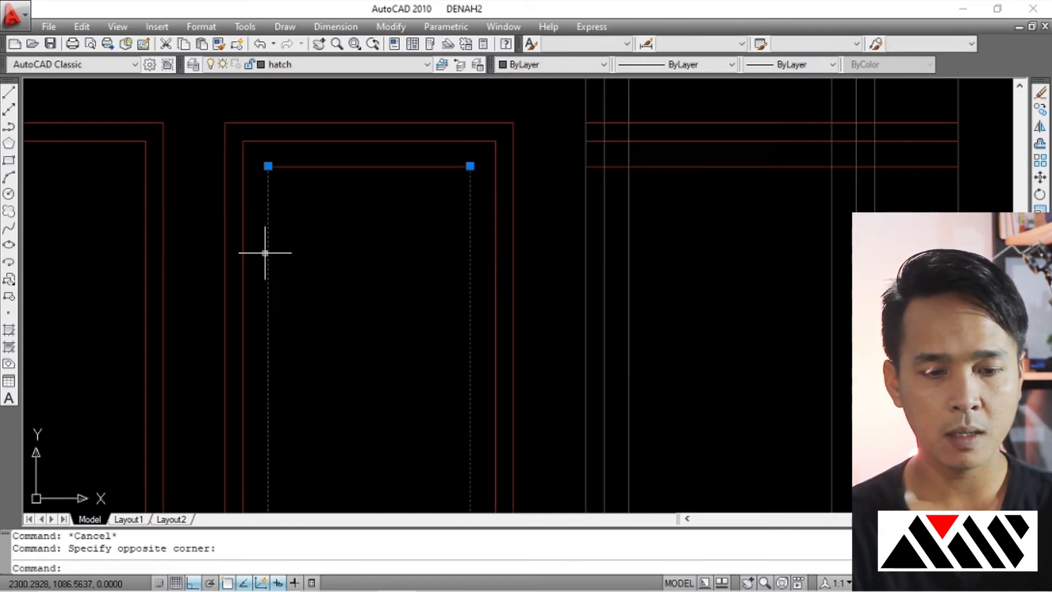
{"action": "left_click", "coordinate": [295, 65]}
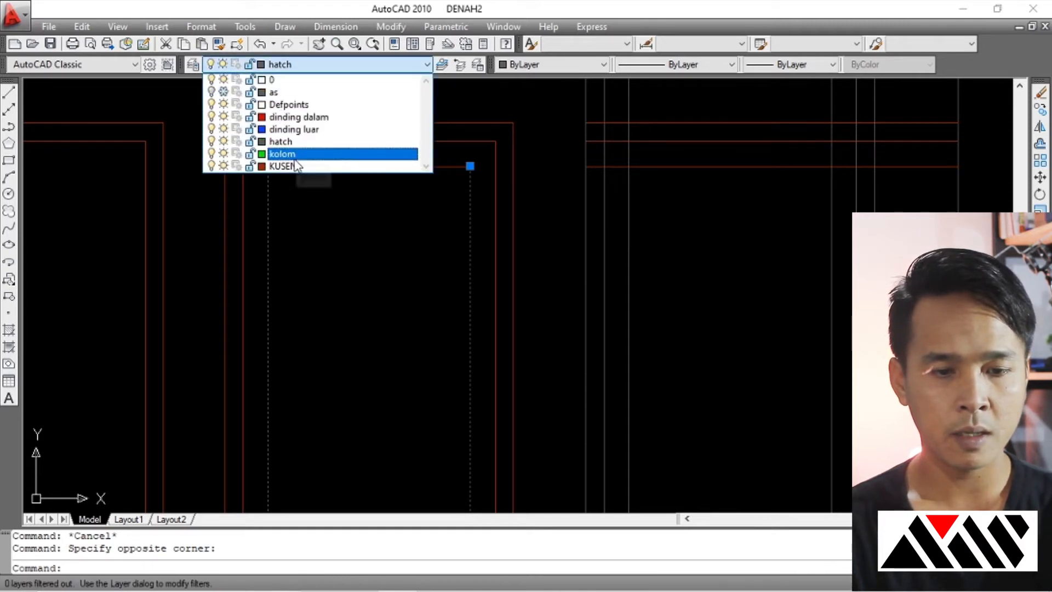
{"action": "left_click", "coordinate": [282, 166]}
{"action": "key", "text": "Escape"}
{"action": "scroll", "coordinate": [397, 181], "scroll_direction": "down", "scroll_amount": 4}
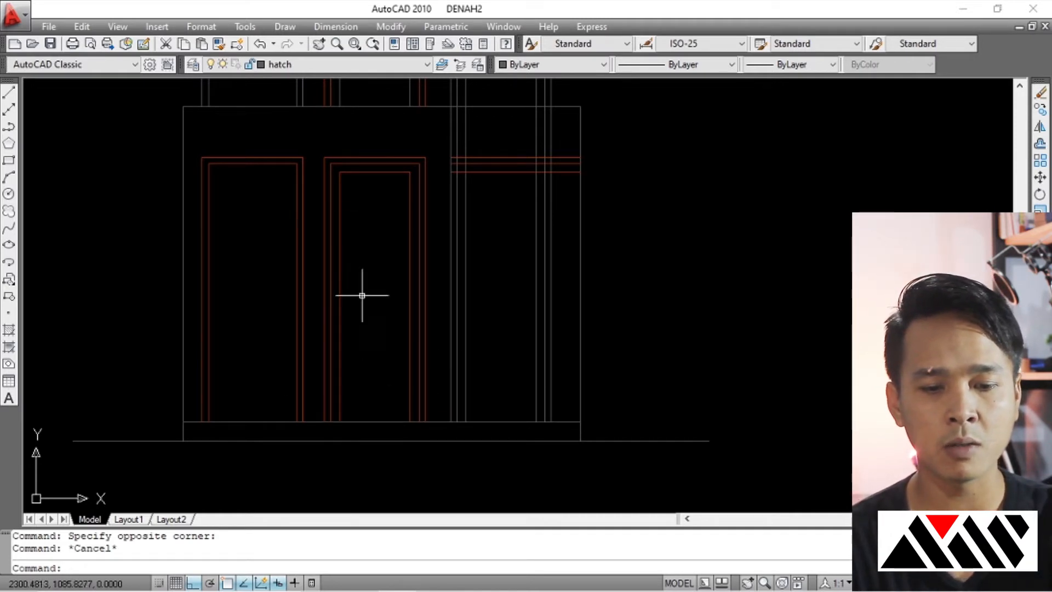
{"action": "key", "text": "Escape"}
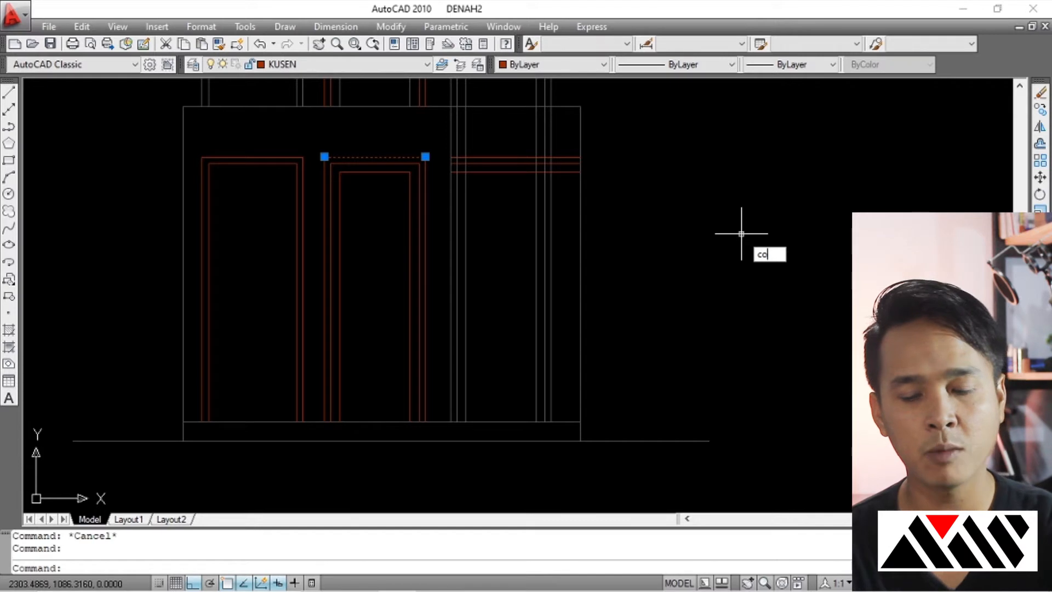
{"action": "key", "text": "Return"}
{"action": "left_click", "coordinate": [673, 138]}
{"action": "key", "text": "Escape"}
{"action": "middle_click_drag", "start_coordinate": [390, 270], "coordinate": [391, 297]}
{"action": "scroll", "coordinate": [395, 219], "scroll_direction": "up", "scroll_amount": 2}
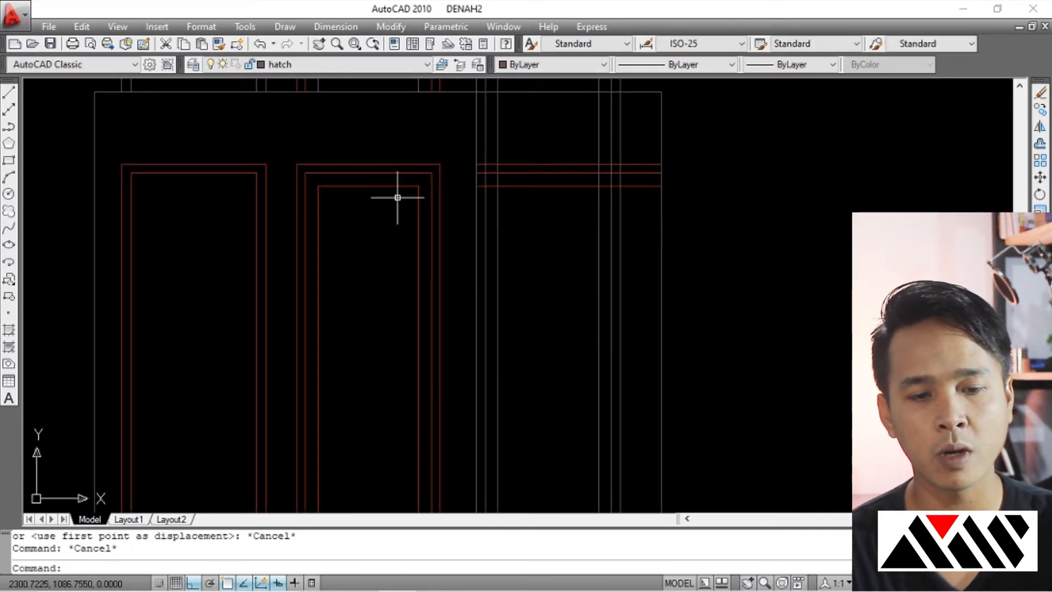
{"action": "left_click", "coordinate": [385, 153]}
{"action": "key", "text": "Escape"}
{"action": "left_click", "coordinate": [371, 163]}
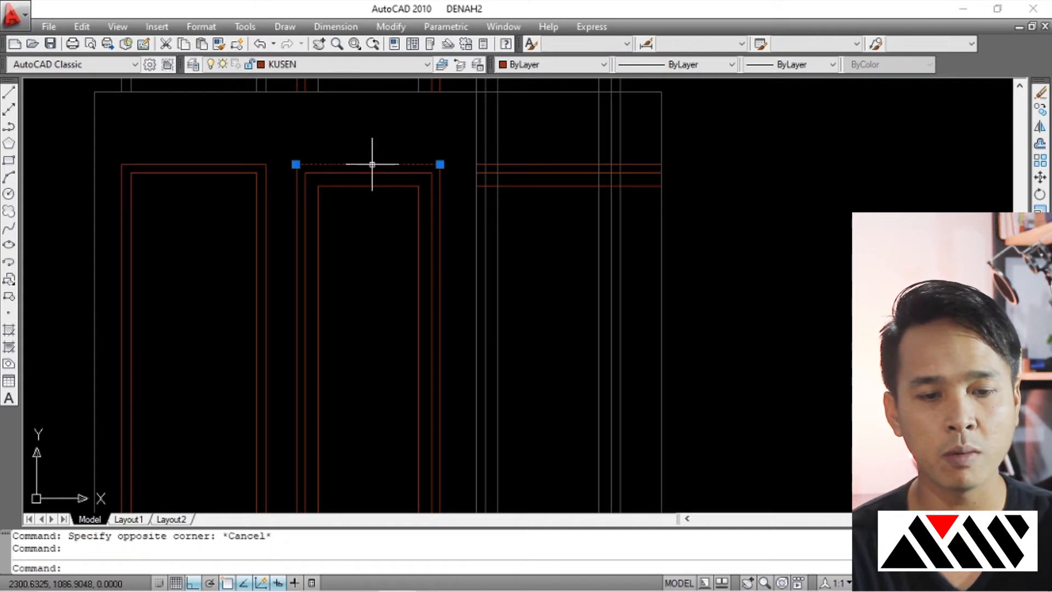
{"action": "key", "text": "Escape"}
{"action": "key", "text": "Escape"}
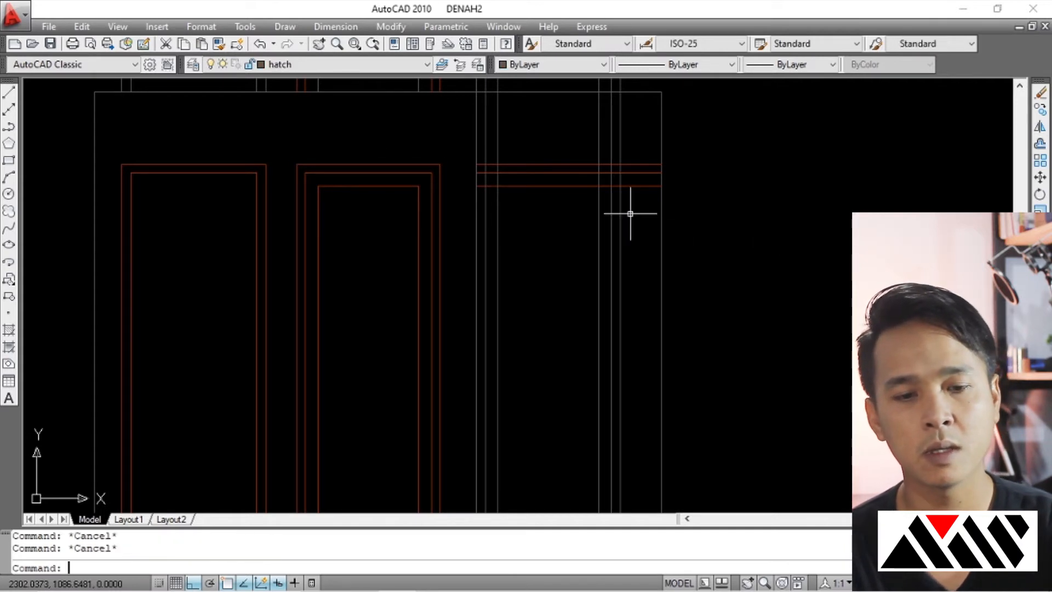
Copy the first window's outer head line straight down by 1.5 as the frame's bottom edge.
{"action": "type", "text": "co"}
{"action": "key", "text": "Return"}
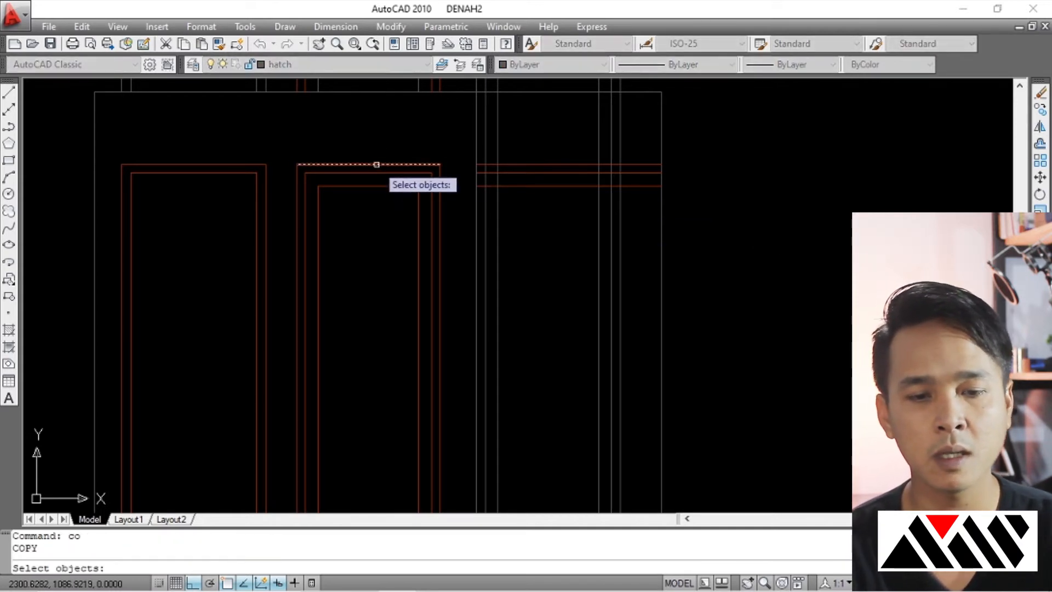
{"action": "key", "text": "Return"}
{"action": "left_click", "coordinate": [716, 124]}
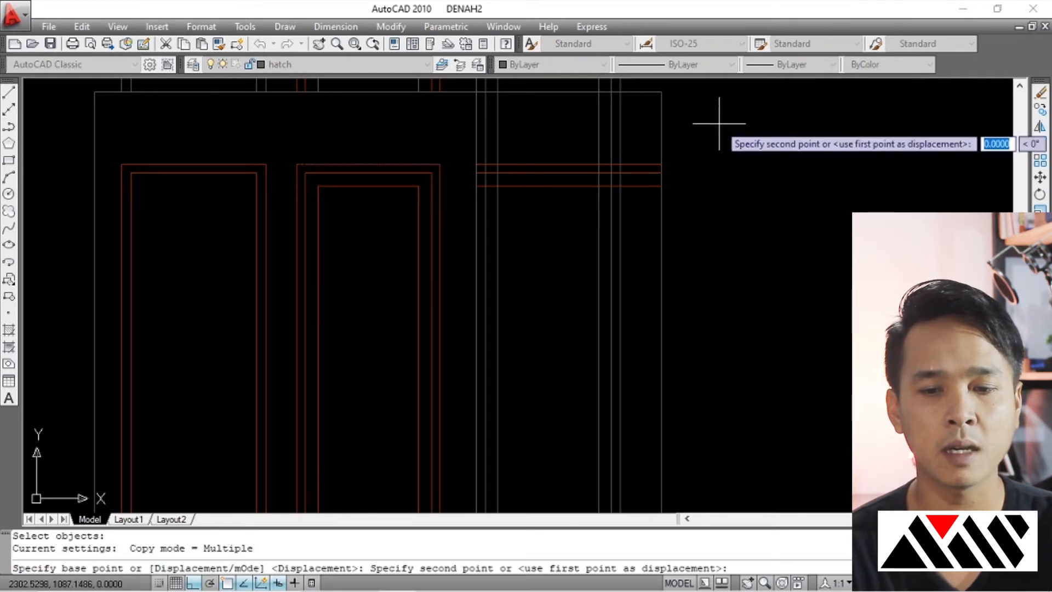
{"action": "scroll", "coordinate": [707, 241], "scroll_direction": "down", "scroll_amount": 3}
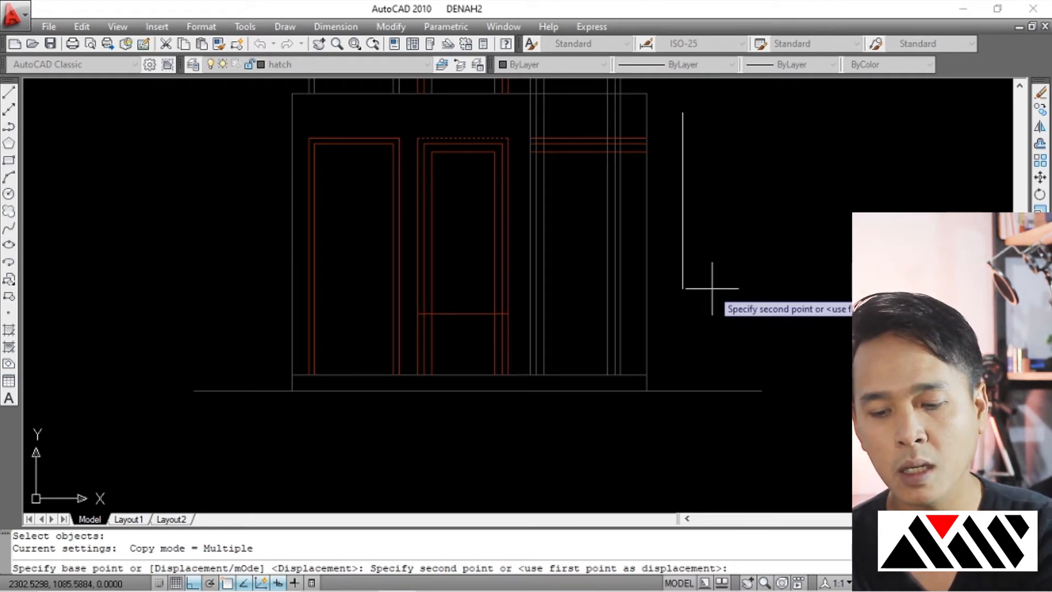
{"action": "type", "text": "1.5"}
{"action": "key", "text": "Return"}
{"action": "key", "text": "Escape"}
{"action": "scroll", "coordinate": [530, 254], "scroll_direction": "up", "scroll_amount": 2}
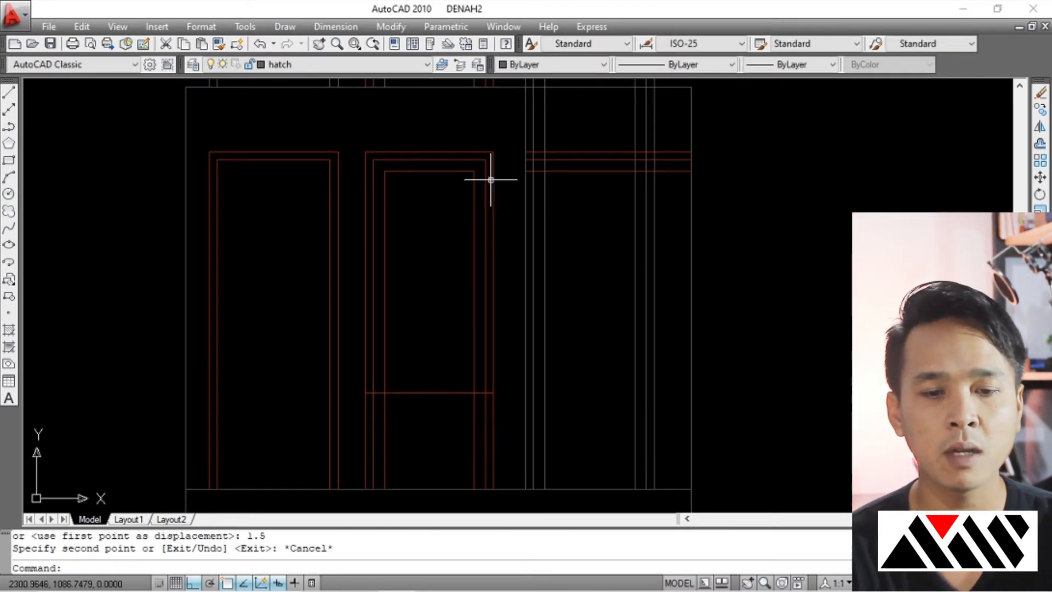
Offset the window's bottom line upward by 0.05, picking the distance between the outer and inner frame head lines.
{"action": "middle_click_drag", "start_coordinate": [444, 237], "coordinate": [444, 248]}
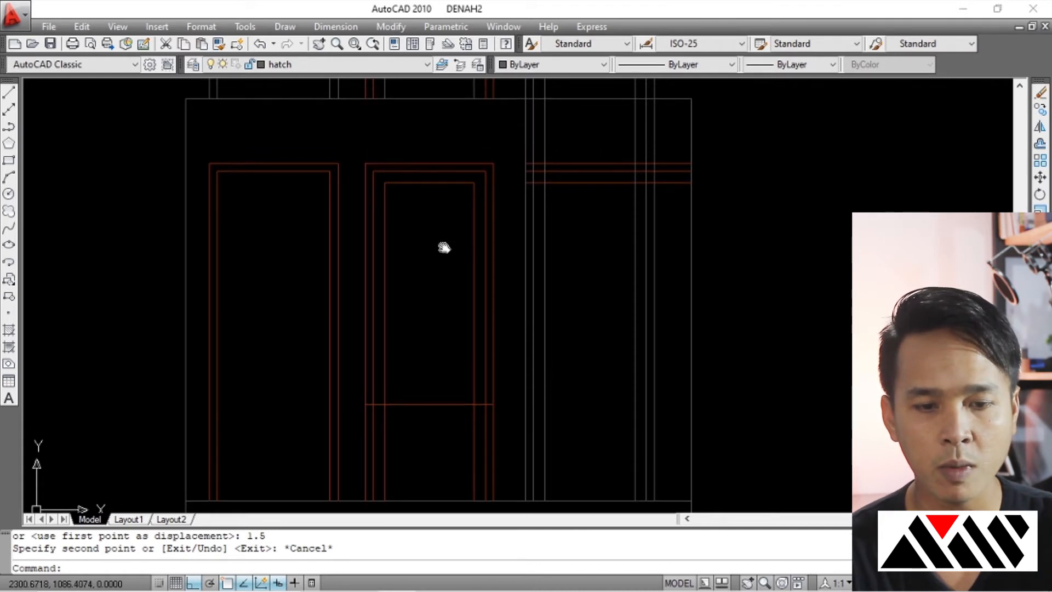
{"action": "left_click", "coordinate": [417, 405]}
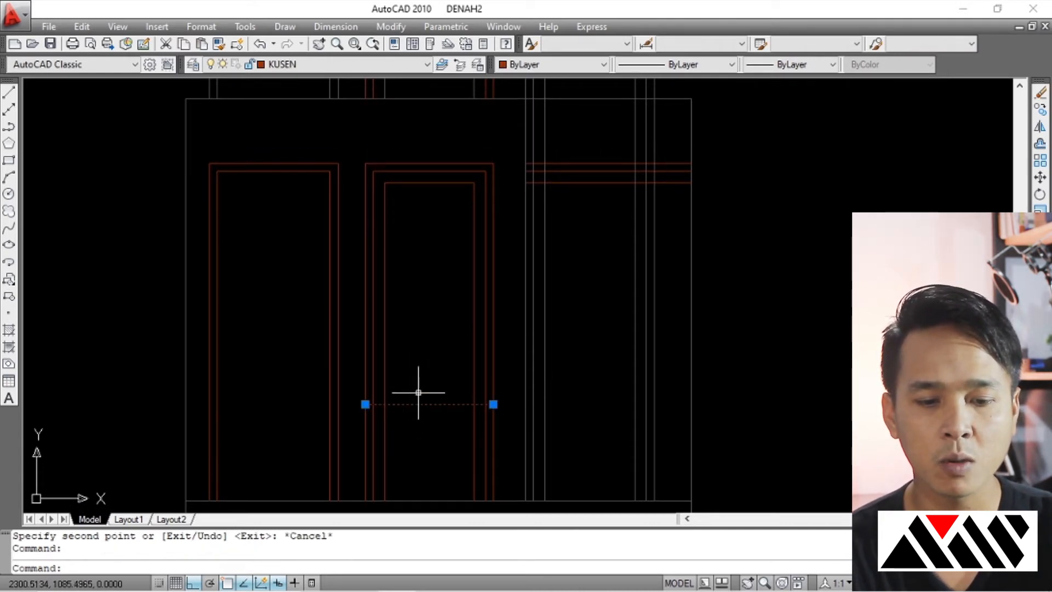
{"action": "key", "text": "Escape"}
{"action": "scroll", "coordinate": [420, 197], "scroll_direction": "up", "scroll_amount": 2}
{"action": "middle_click_drag", "start_coordinate": [429, 224], "coordinate": [430, 214]}
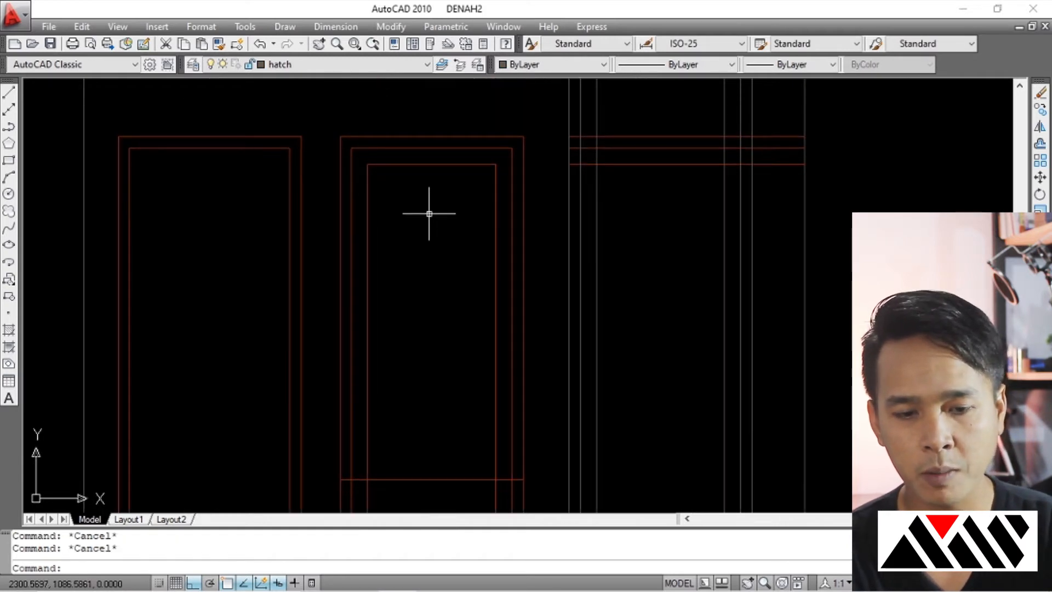
{"action": "key", "text": "Return"}
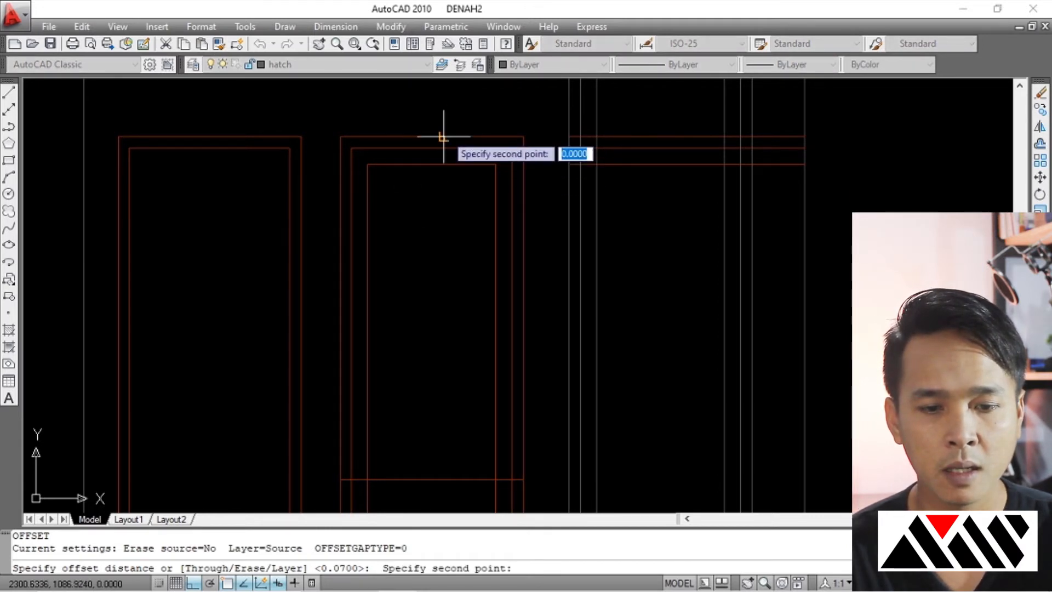
{"action": "left_click", "coordinate": [443, 148]}
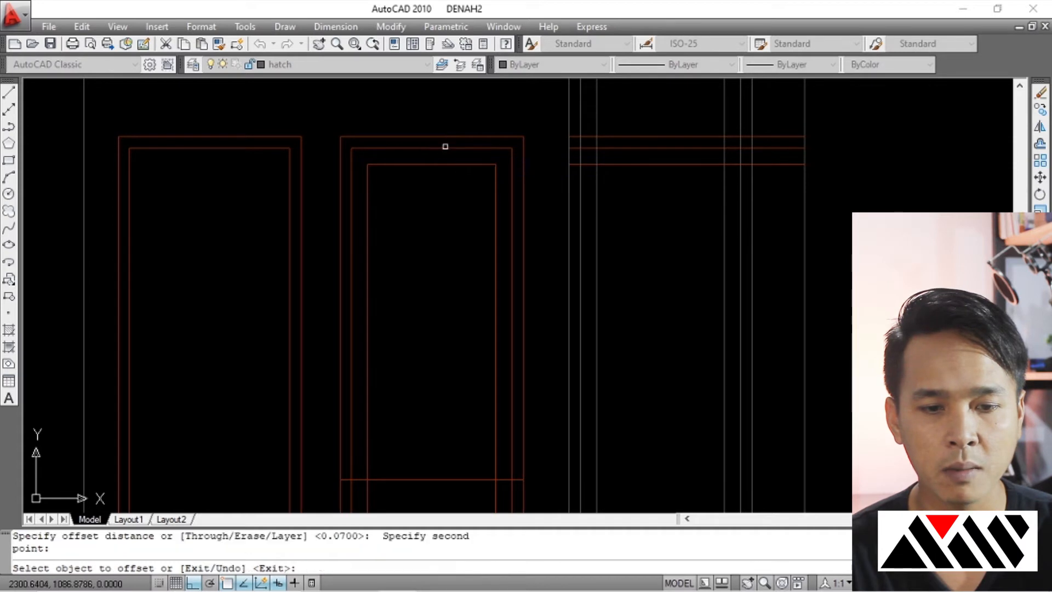
{"action": "left_click", "coordinate": [419, 480]}
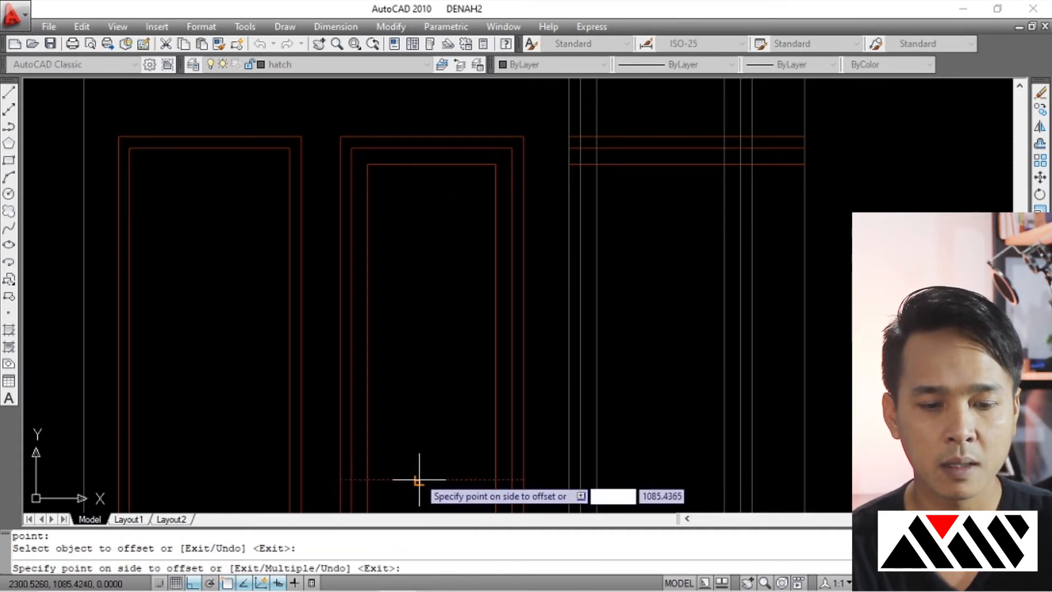
{"action": "left_click", "coordinate": [423, 434]}
{"action": "key", "text": "Return"}
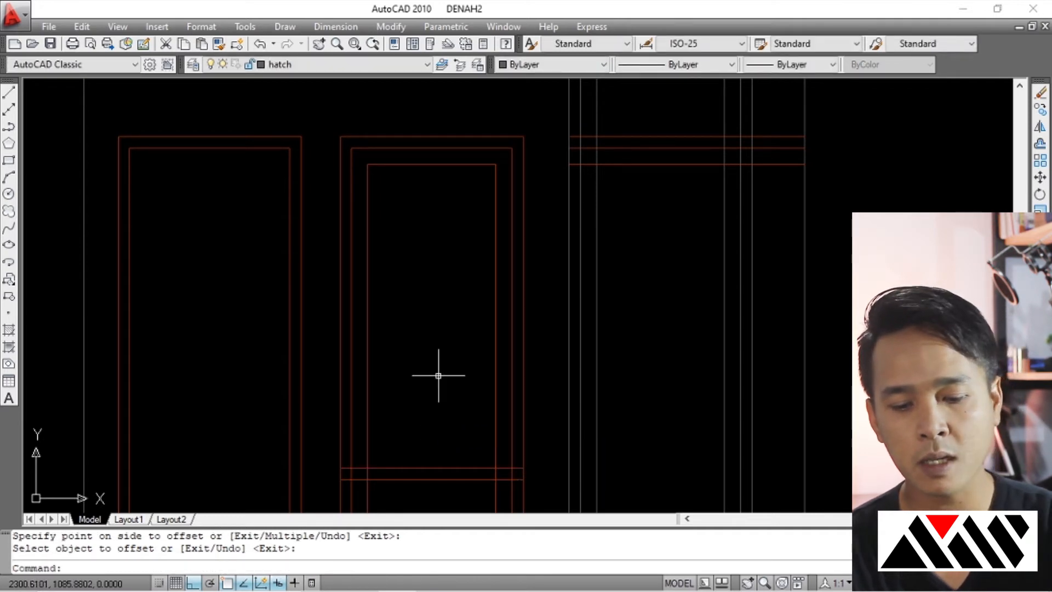
Offset the inner bottom frame line upward by 0.07, picking the distance between the inner frame and sash head lines.
{"action": "key", "text": "Return"}
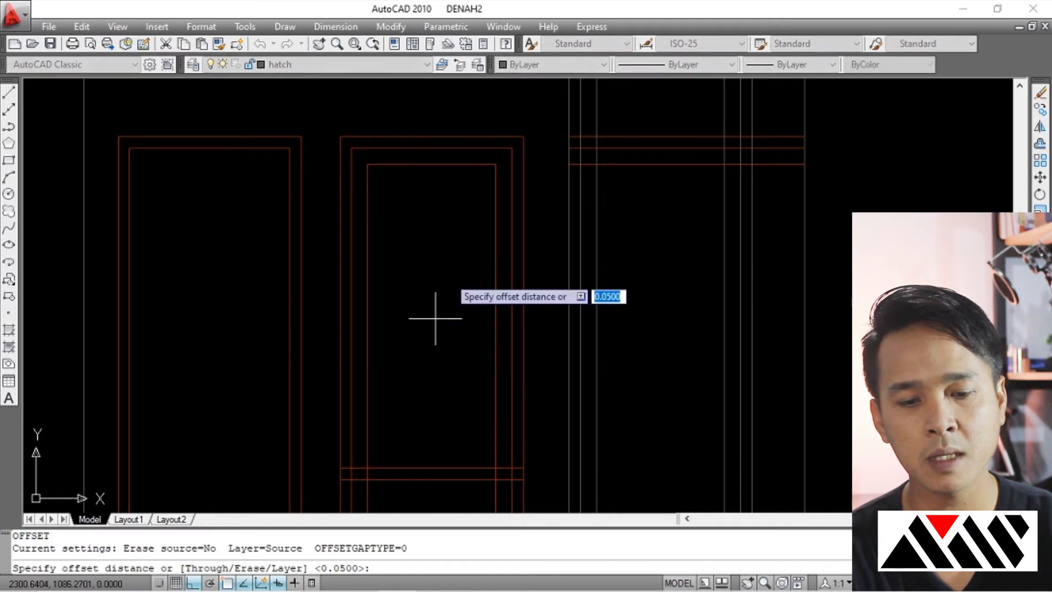
{"action": "left_click", "coordinate": [448, 148]}
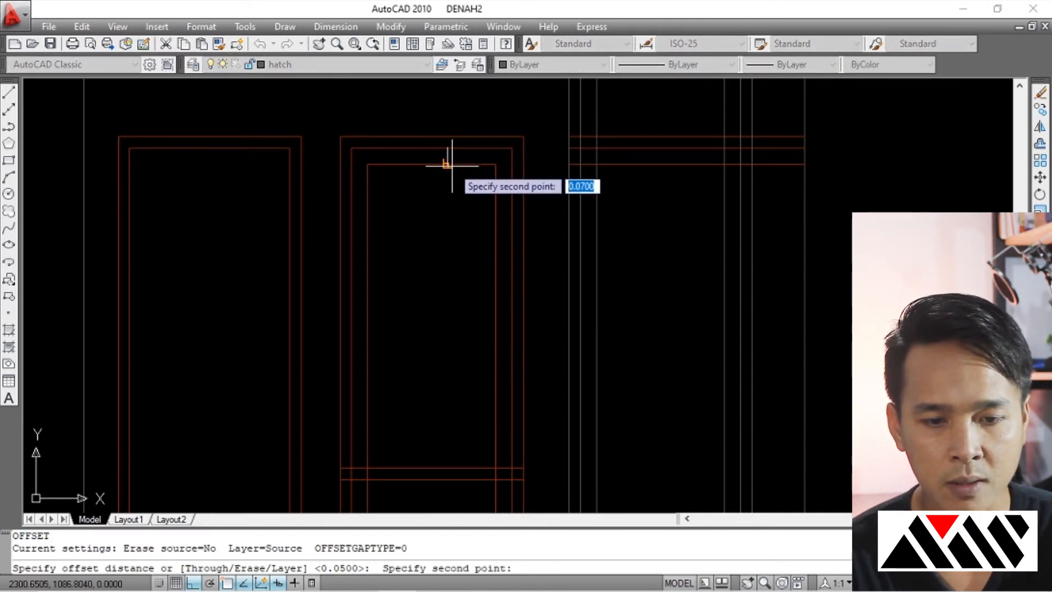
{"action": "left_click", "coordinate": [447, 164]}
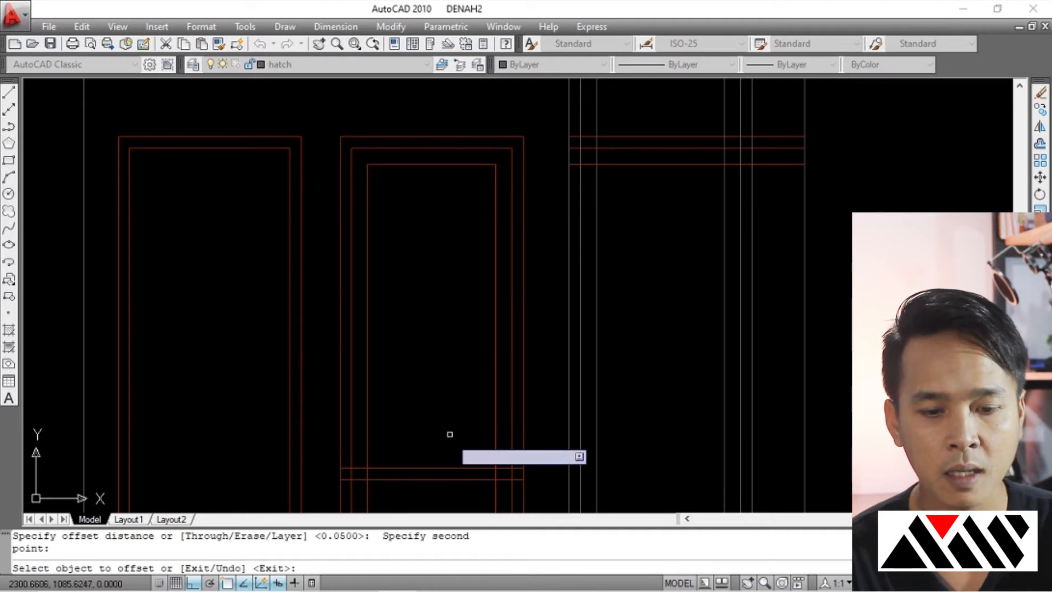
{"action": "left_click", "coordinate": [448, 468]}
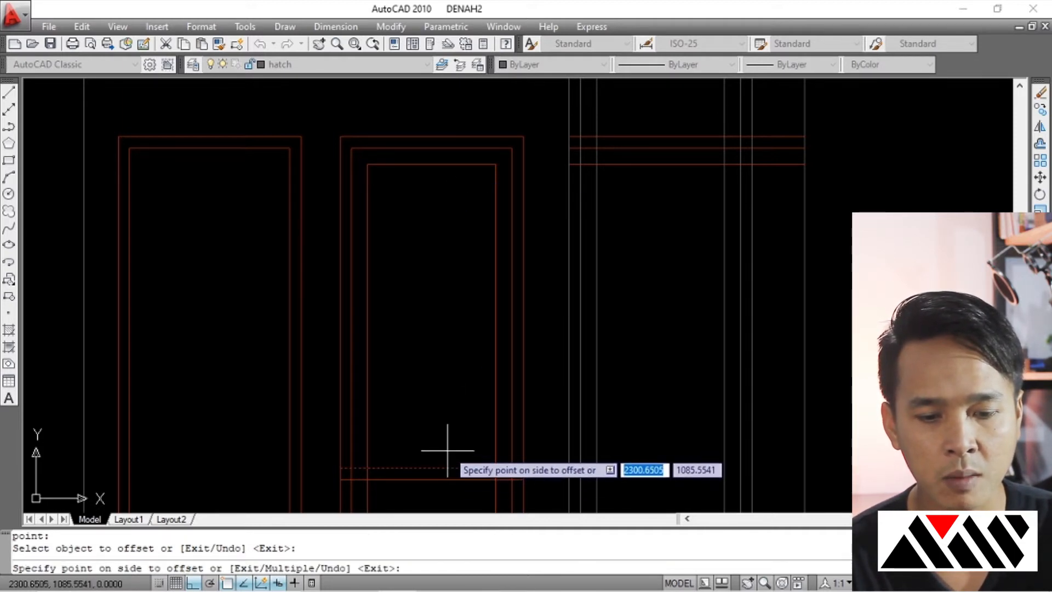
{"action": "left_click", "coordinate": [446, 416]}
{"action": "key", "text": "Return"}
{"action": "scroll", "coordinate": [452, 376], "scroll_direction": "down", "scroll_amount": 3}
{"action": "scroll", "coordinate": [453, 373], "scroll_direction": "up", "scroll_amount": 2}
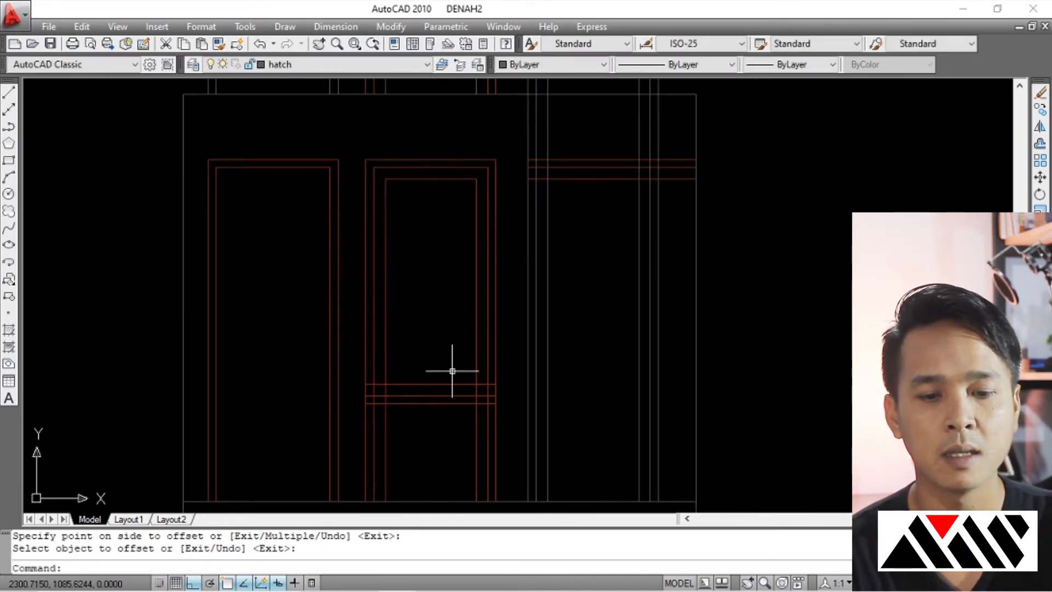
{"action": "middle_click_drag", "start_coordinate": [464, 391], "coordinate": [461, 372]}
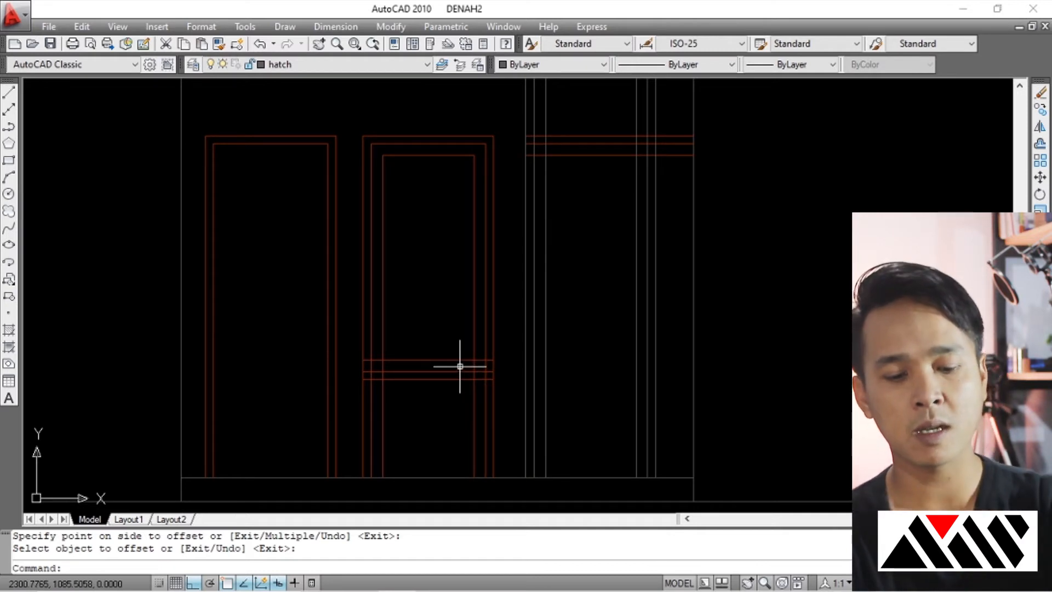
Trim the jamb and sash lines on both sides that run below the first window's bottom edge.
{"action": "type", "text": "tr"}
{"action": "key", "text": "Return"}
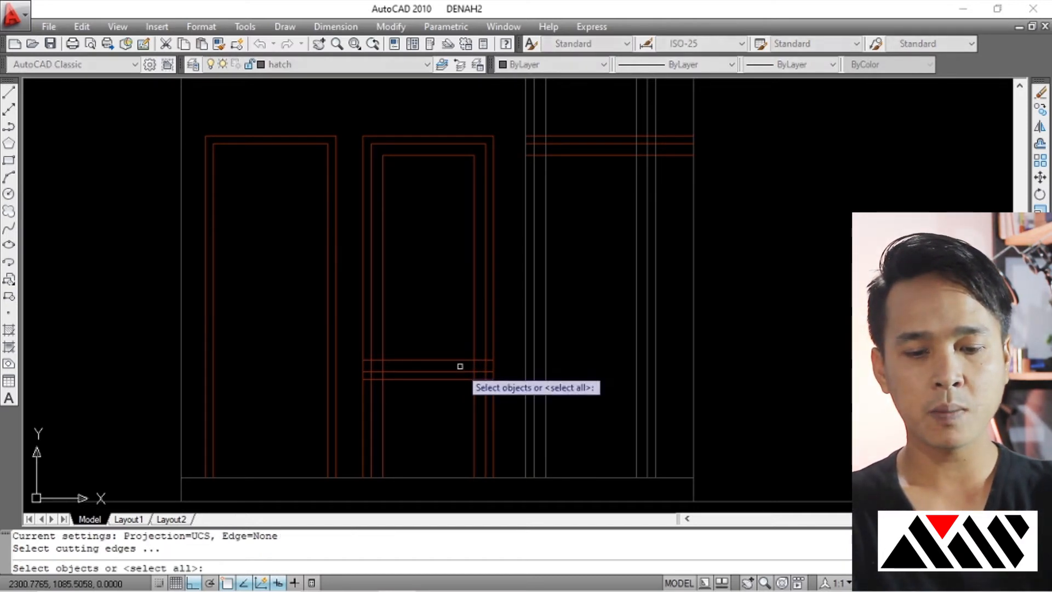
{"action": "key", "text": "Return"}
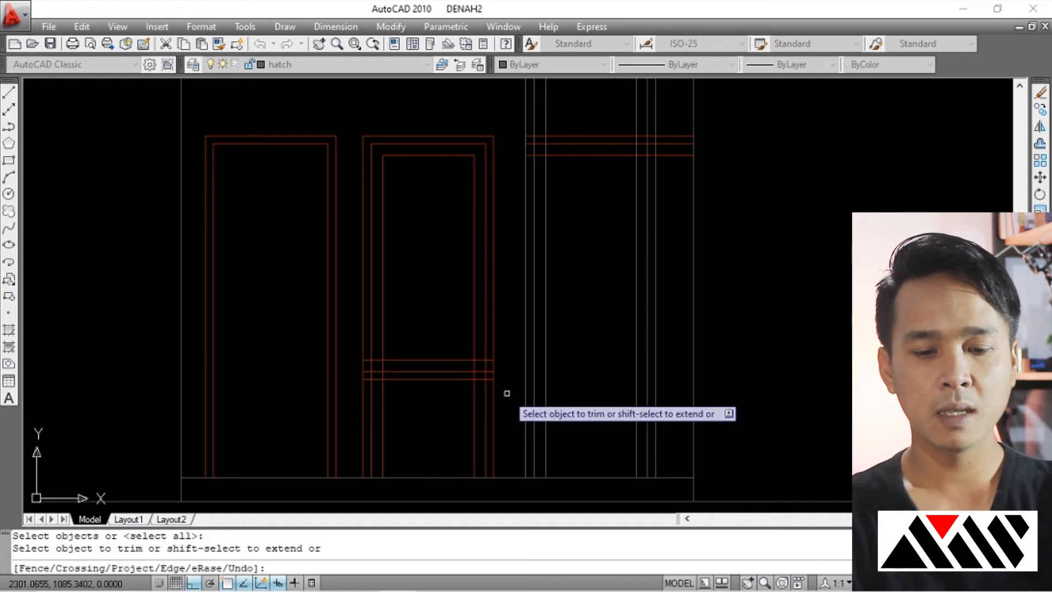
{"action": "left_click", "coordinate": [508, 390]}
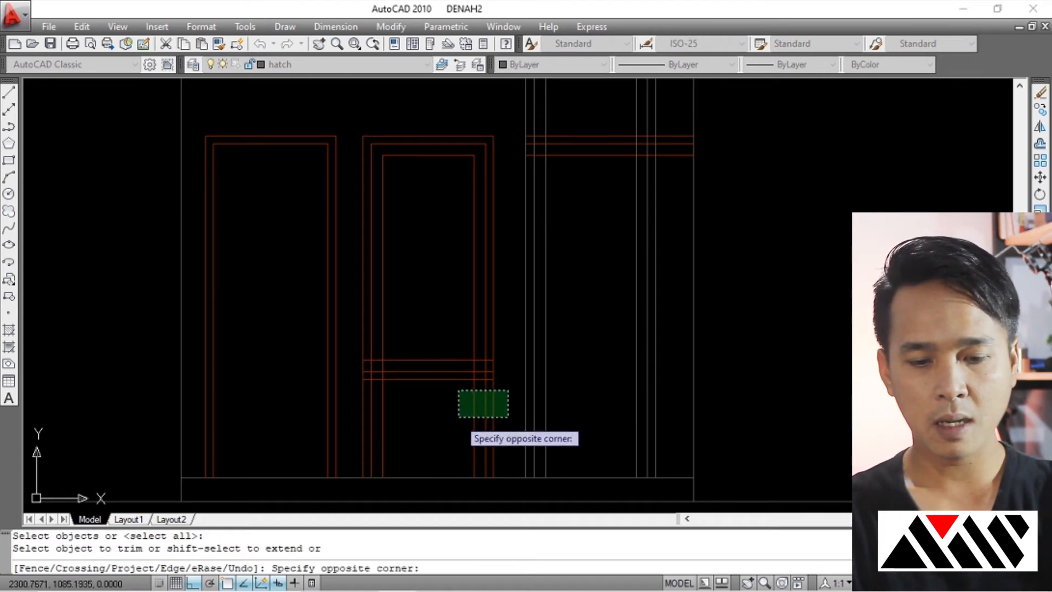
{"action": "left_click", "coordinate": [450, 427]}
{"action": "left_click", "coordinate": [393, 394]}
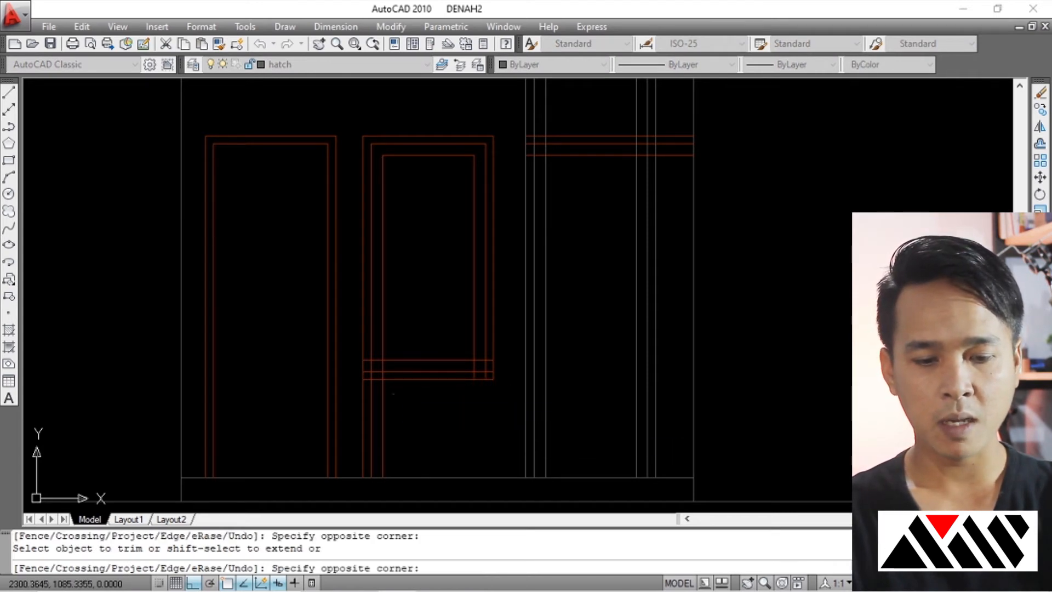
{"action": "left_click", "coordinate": [360, 424]}
Trim the overlapping frame and sash lines at both lower corners of the first window.
{"action": "scroll", "coordinate": [400, 361], "scroll_direction": "up", "scroll_amount": 5}
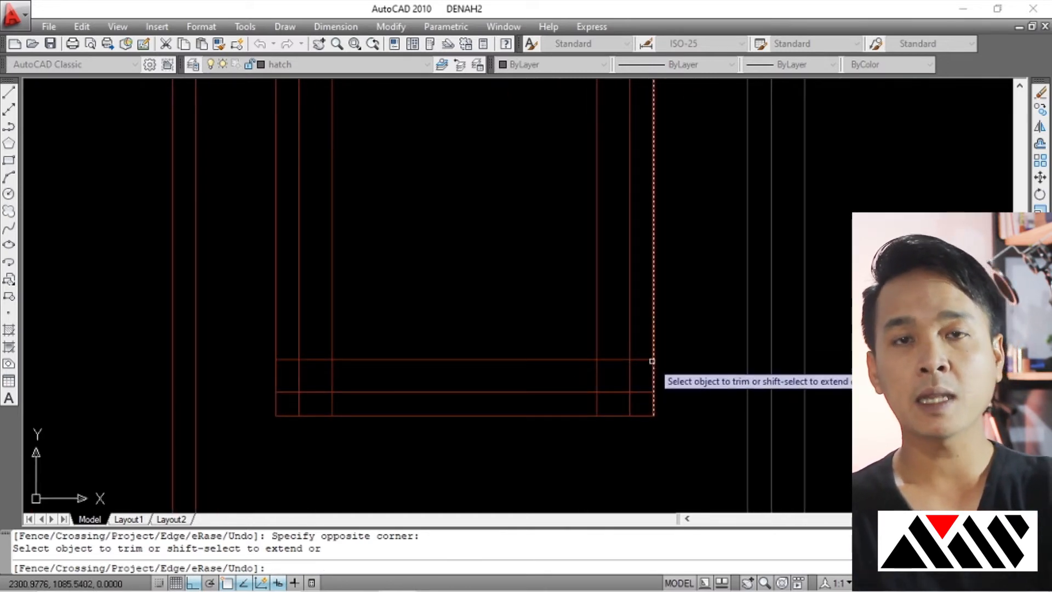
{"action": "scroll", "coordinate": [649, 370], "scroll_direction": "up", "scroll_amount": 2}
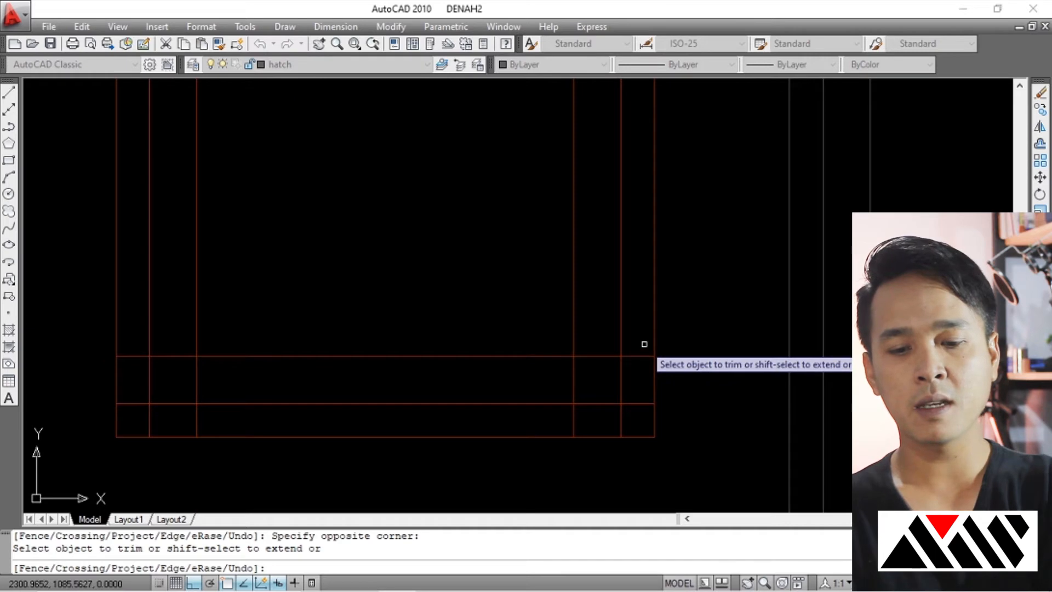
{"action": "left_click", "coordinate": [644, 343]}
{"action": "left_click", "coordinate": [629, 439]}
{"action": "left_click", "coordinate": [624, 413]}
{"action": "left_click", "coordinate": [557, 427]}
{"action": "left_click", "coordinate": [594, 368]}
{"action": "left_click", "coordinate": [569, 379]}
{"action": "middle_click_drag", "start_coordinate": [352, 366], "coordinate": [689, 315]}
{"action": "left_click", "coordinate": [554, 336]}
{"action": "left_click", "coordinate": [515, 330]}
{"action": "left_click", "coordinate": [513, 295]}
{"action": "left_click", "coordinate": [505, 315]}
{"action": "left_click", "coordinate": [559, 367]}
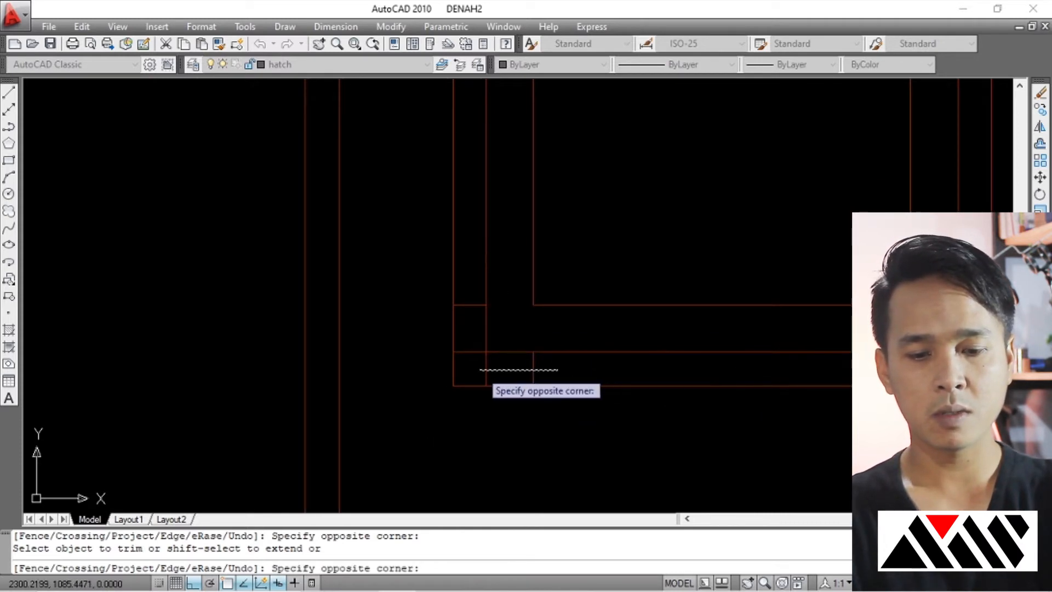
{"action": "left_click", "coordinate": [472, 340]}
{"action": "left_click", "coordinate": [472, 338]}
{"action": "left_click", "coordinate": [463, 368]}
{"action": "key", "text": "Return"}
Erase the leftover line fragments near the first window's lower corner on the door side.
{"action": "left_click", "coordinate": [507, 326]}
{"action": "type", "text": "e"}
{"action": "key", "text": "Return"}
{"action": "left_click", "coordinate": [516, 322]}
{"action": "left_click", "coordinate": [545, 392]}
{"action": "type", "text": "e"}
{"action": "key", "text": "Return"}
{"action": "scroll", "coordinate": [521, 328], "scroll_direction": "down", "scroll_amount": 8}
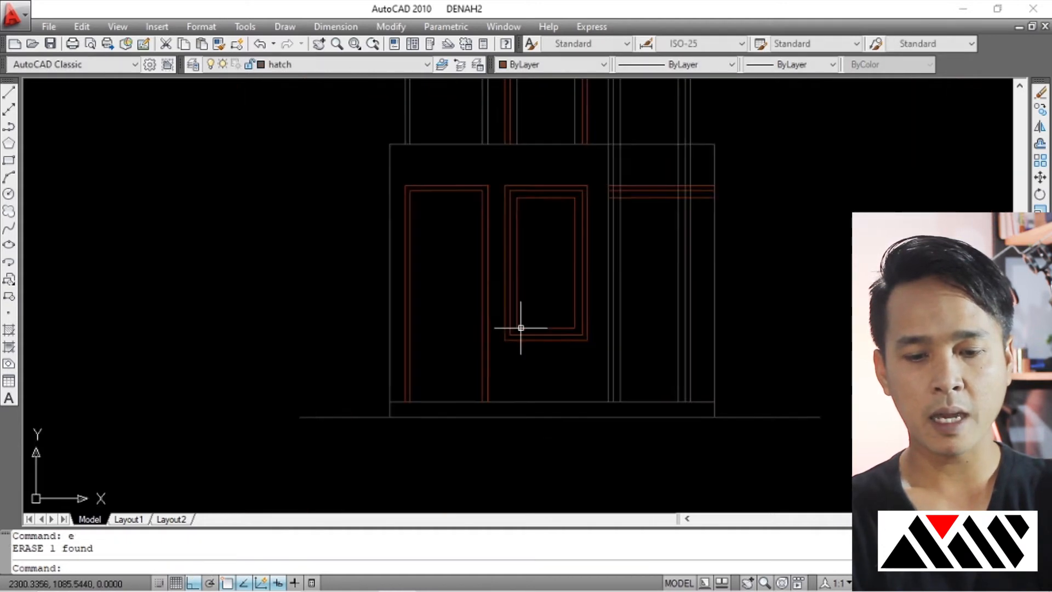
{"action": "scroll", "coordinate": [520, 328], "scroll_direction": "up", "scroll_amount": 3}
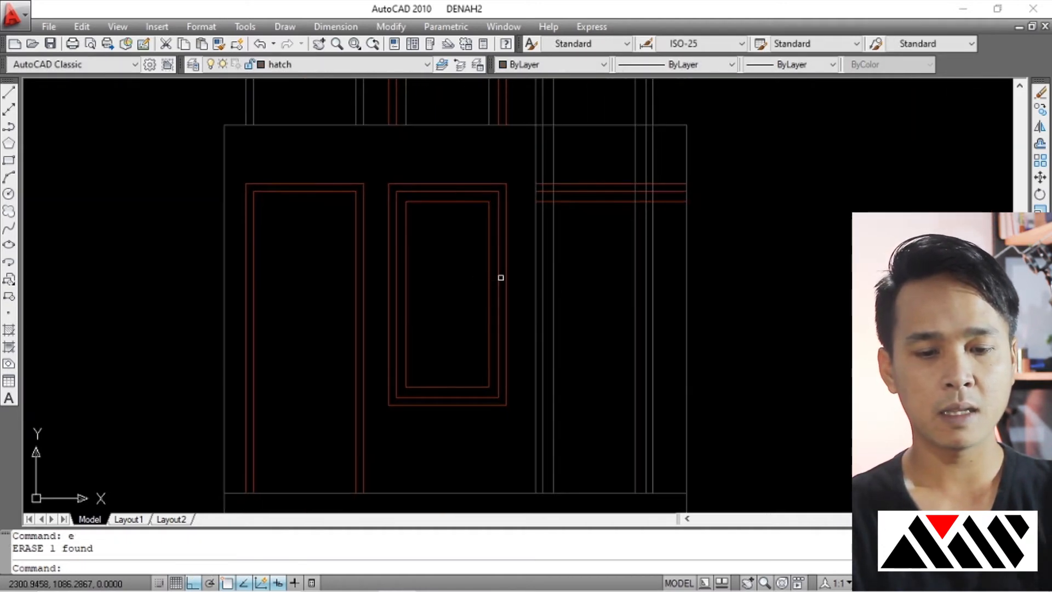
Save the drawing.
{"action": "key", "text": "ctrl+s"}
{"action": "scroll", "coordinate": [500, 275], "scroll_direction": "down", "scroll_amount": 3}
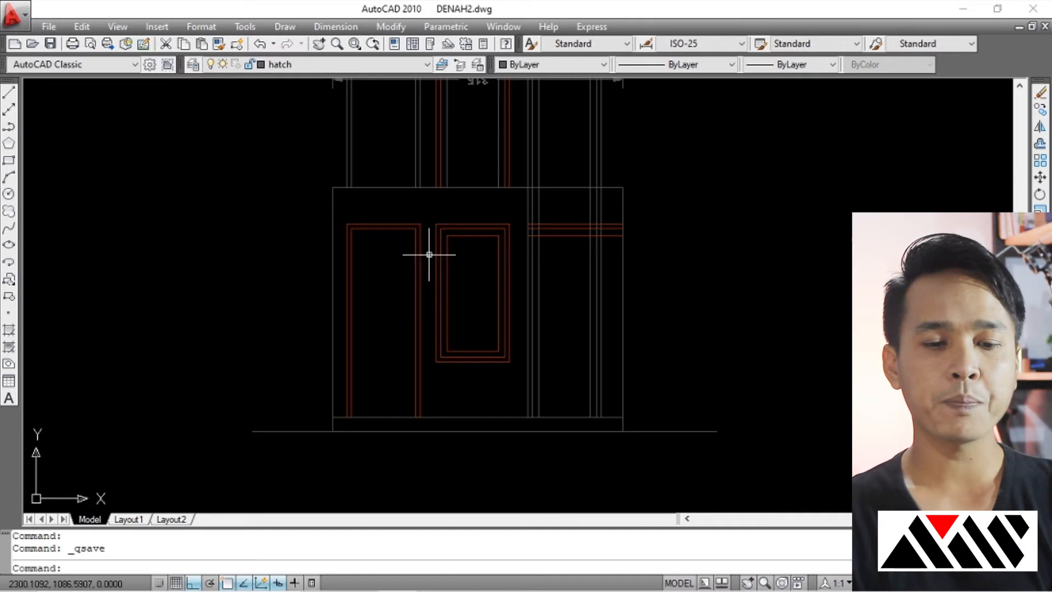
{"action": "scroll", "coordinate": [429, 251], "scroll_direction": "up", "scroll_amount": 2}
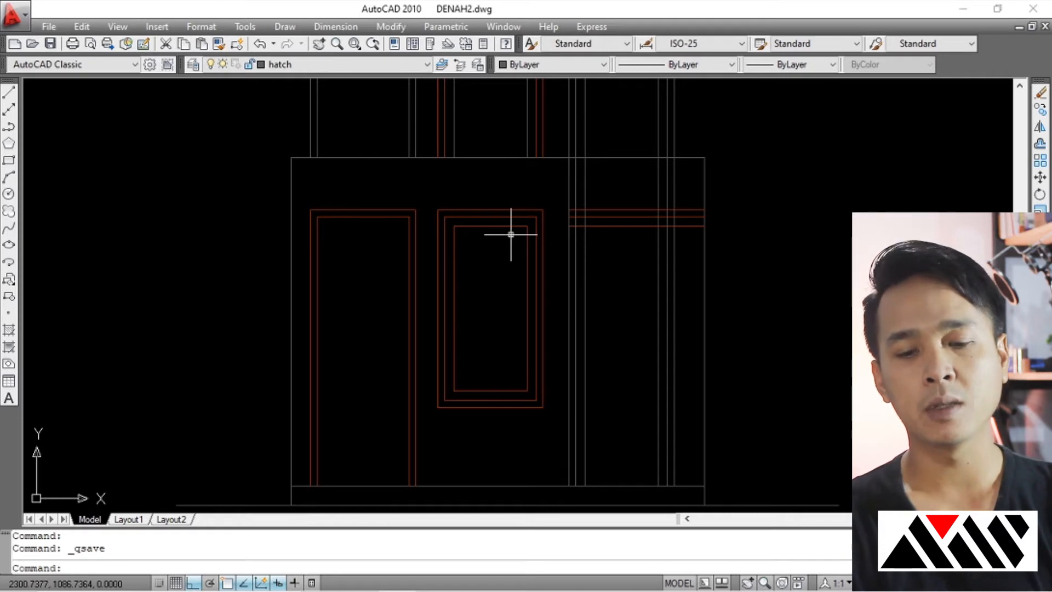
Start a Hatch for the window pane and choose the predefined AR-RROOF pattern.
{"action": "middle_click_drag", "start_coordinate": [528, 241], "coordinate": [347, 179]}
{"action": "type", "text": "h"}
{"action": "key", "text": "Return"}
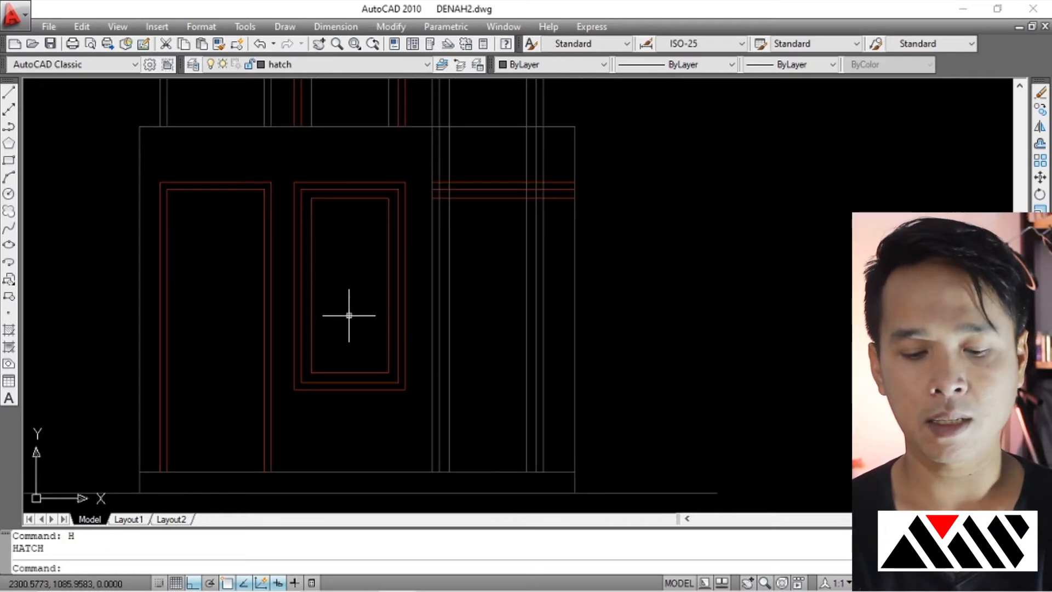
{"action": "type", "text": "h"}
{"action": "key", "text": "Return"}
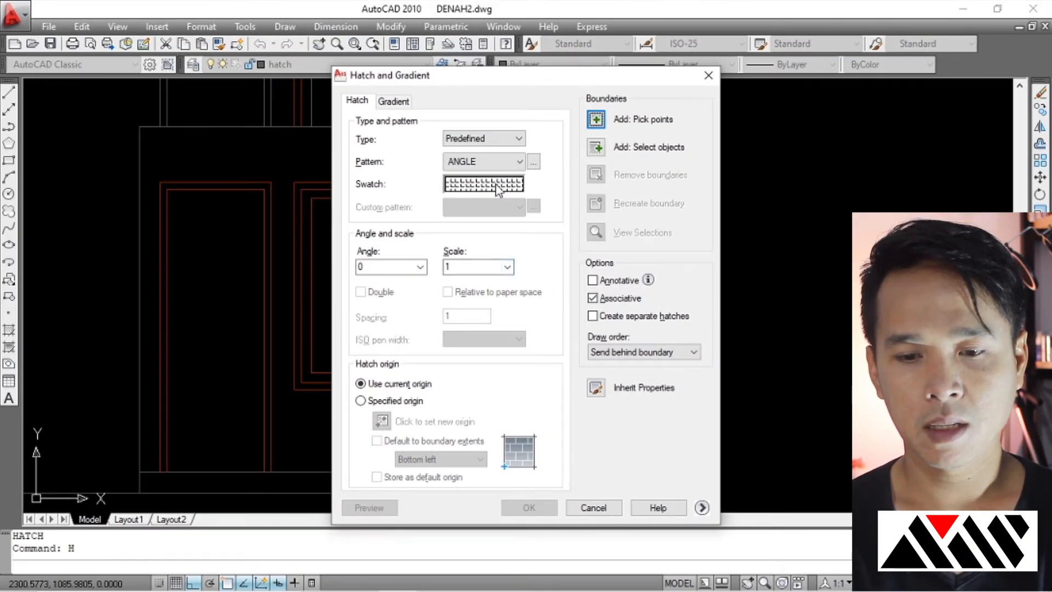
{"action": "left_click", "coordinate": [498, 186]}
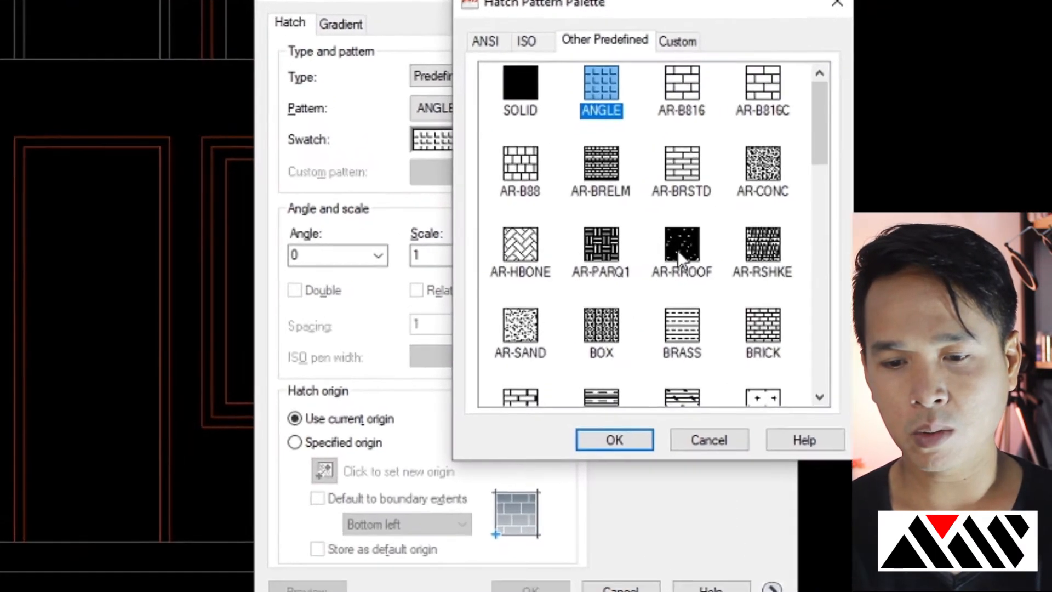
{"action": "left_click", "coordinate": [639, 263]}
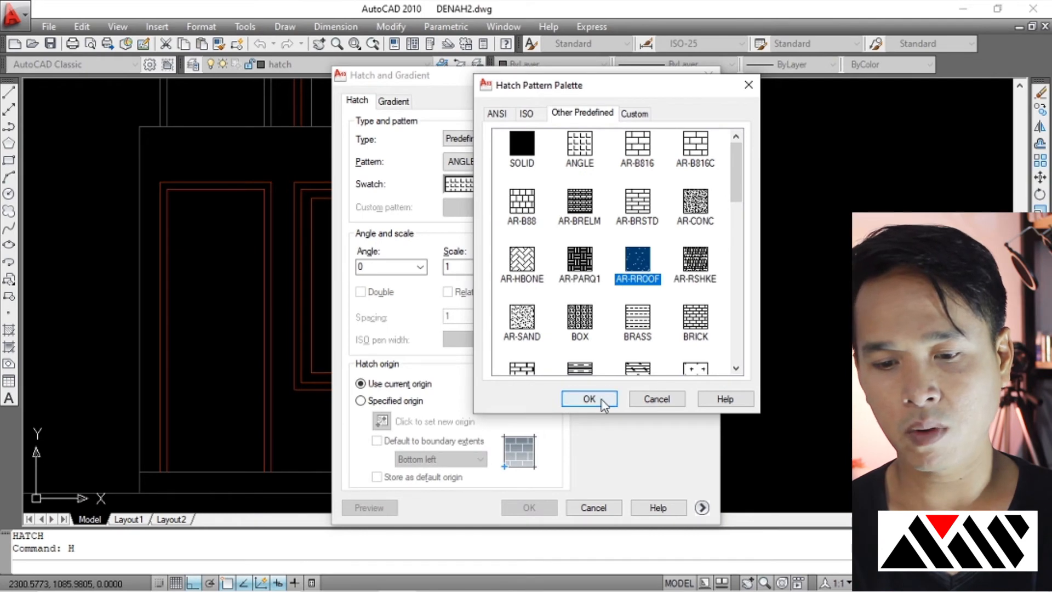
{"action": "left_click", "coordinate": [601, 402]}
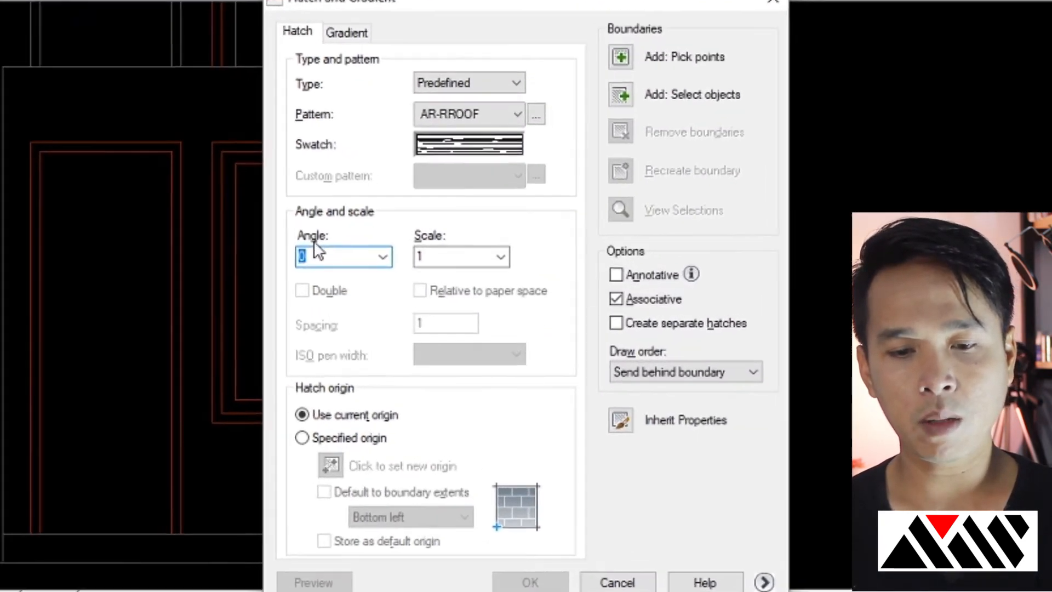
Set the hatch angle to 45 and the scale to .1.
{"action": "type", "text": "45"}
{"action": "left_click", "coordinate": [456, 266]}
{"action": "double_click", "coordinate": [455, 267]}
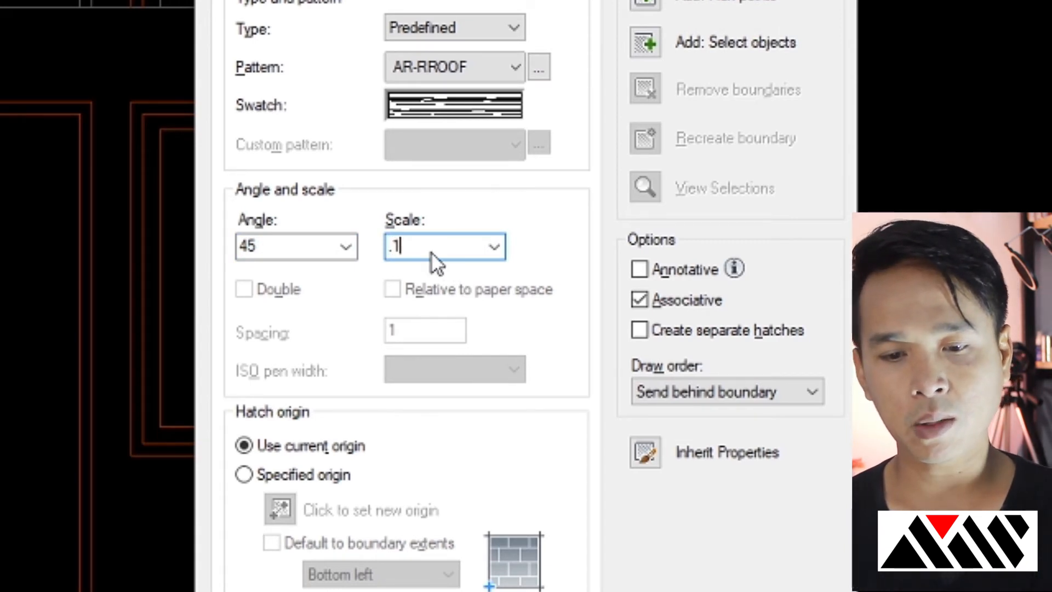
{"action": "left_click_drag", "start_coordinate": [265, 254], "coordinate": [228, 249]}
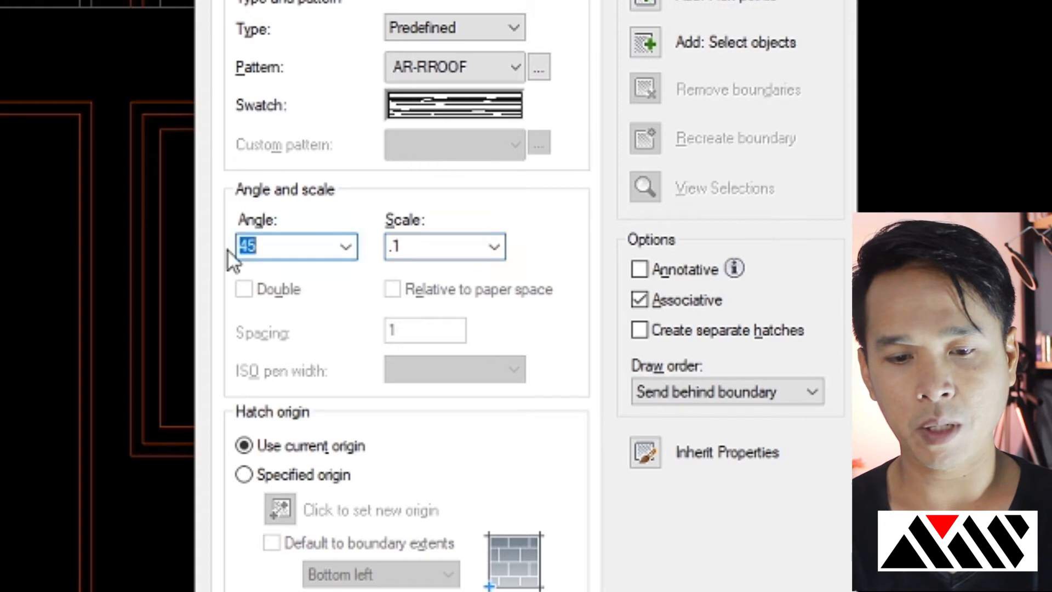
{"action": "left_click_drag", "start_coordinate": [402, 243], "coordinate": [371, 241]}
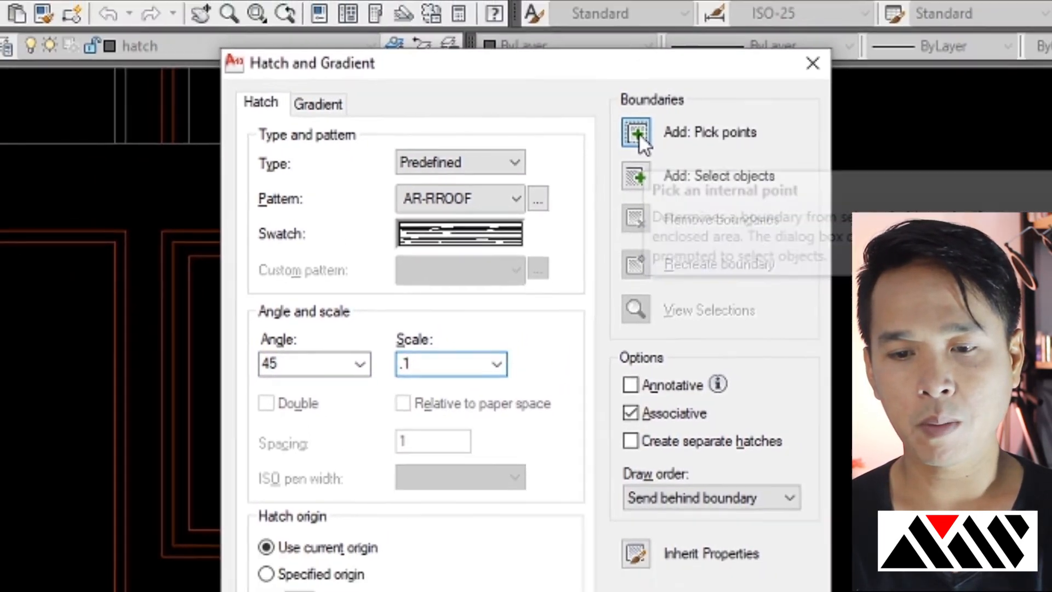
Pick the inside of the window's innermost rectangle as the hatch boundary, keeping the hatch settings clear of the window.
{"action": "left_click", "coordinate": [636, 134]}
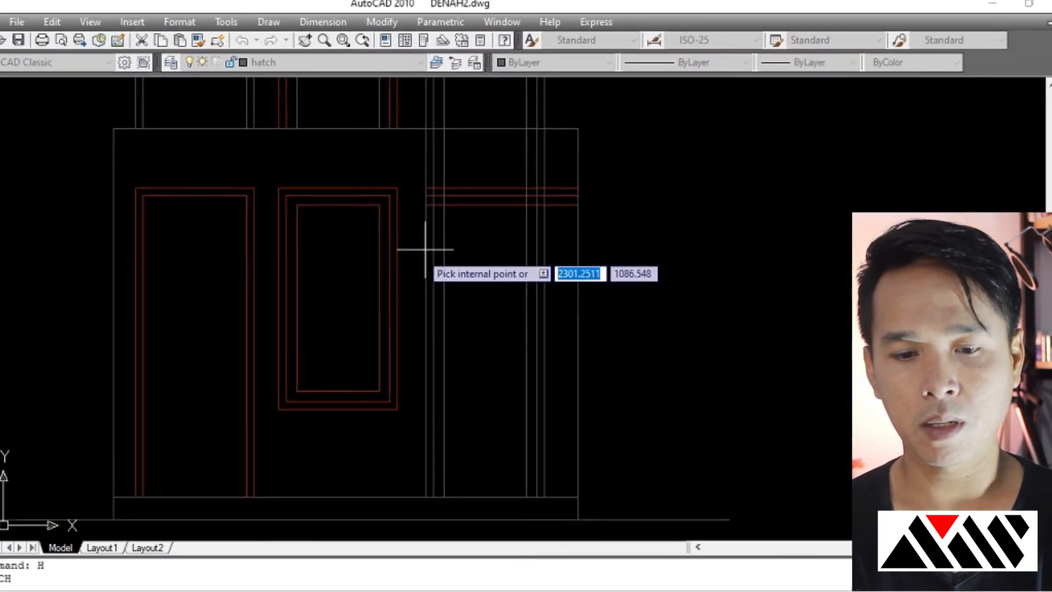
{"action": "left_click", "coordinate": [359, 264]}
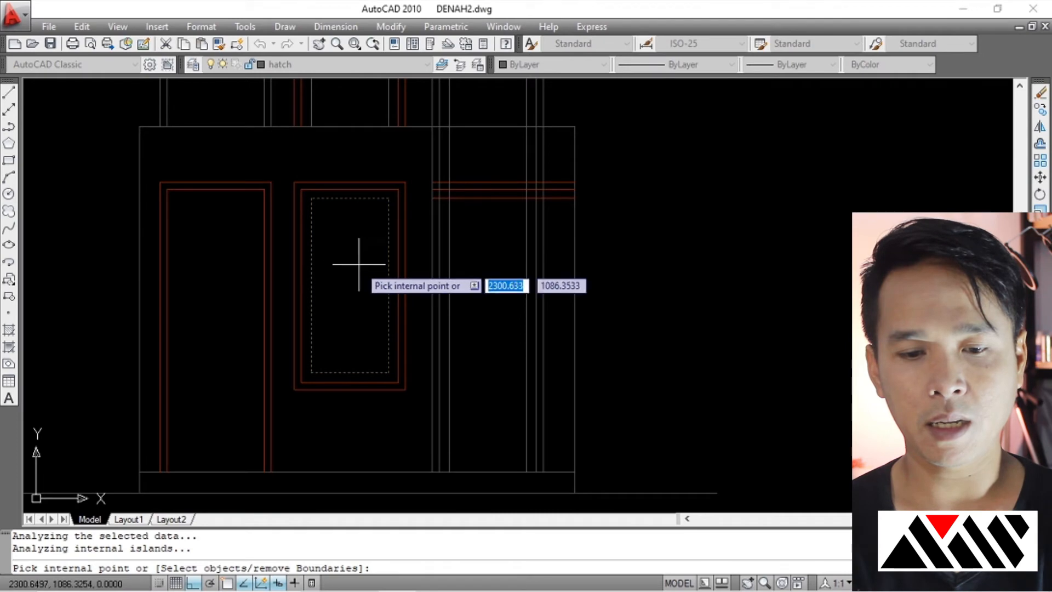
{"action": "key", "text": "Return"}
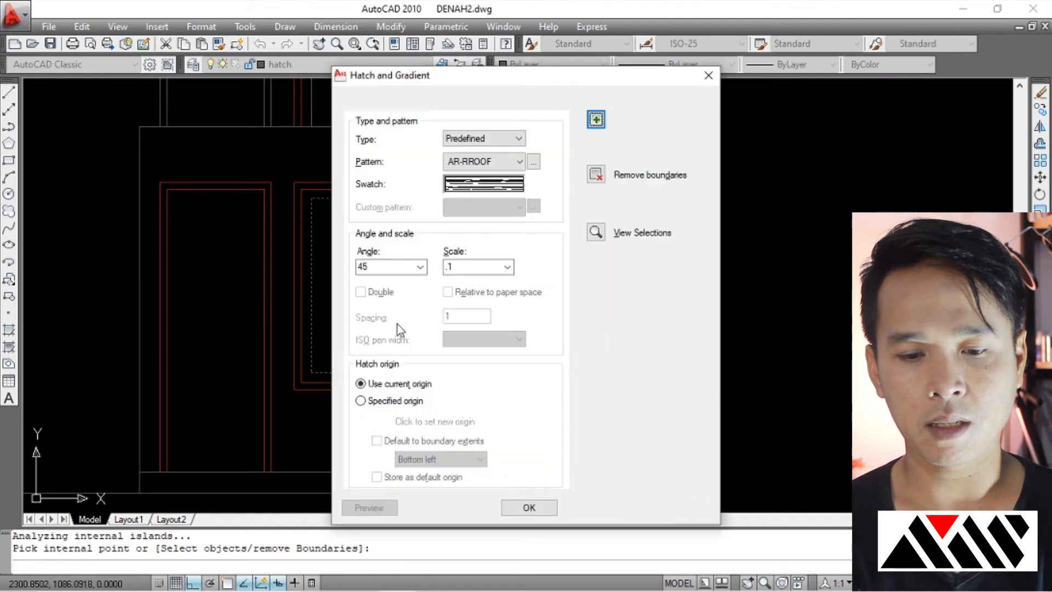
{"action": "left_click_drag", "start_coordinate": [531, 79], "coordinate": [761, 68]}
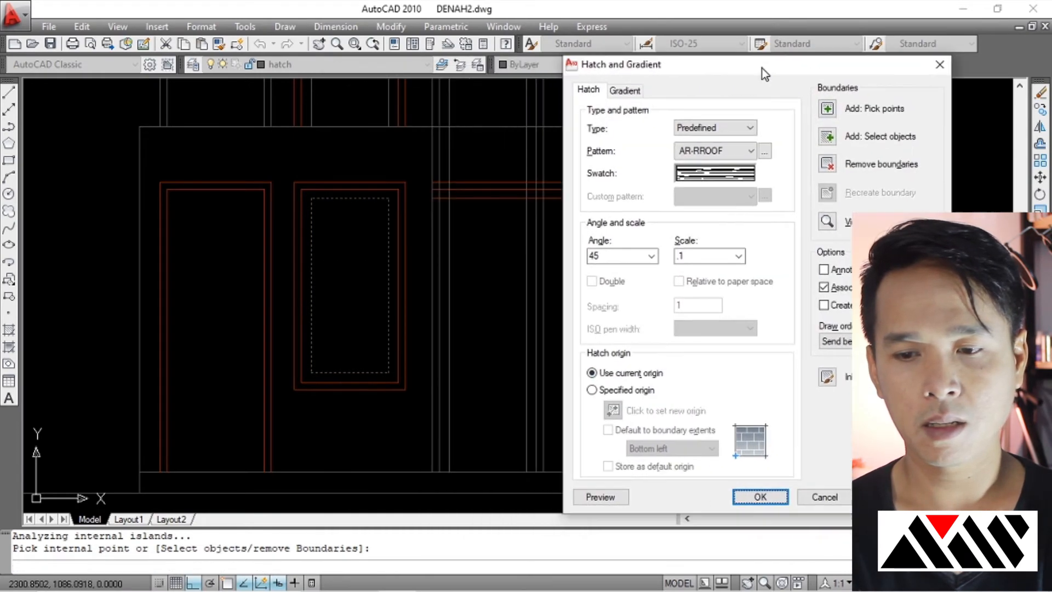
{"action": "left_click", "coordinate": [827, 109]}
{"action": "left_click", "coordinate": [352, 265]}
{"action": "left_click", "coordinate": [521, 314]}
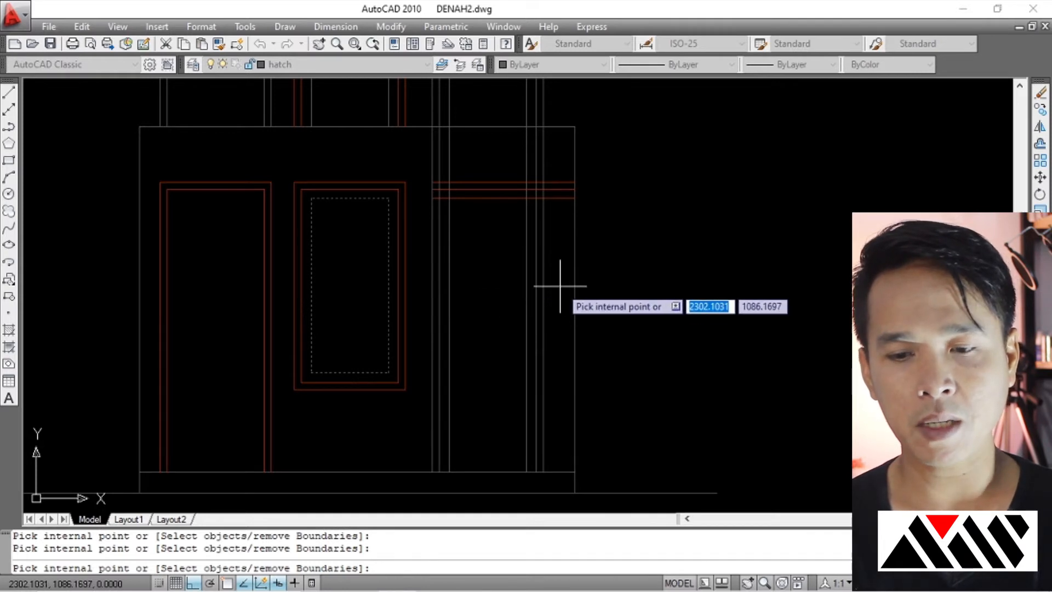
{"action": "key", "text": "Return"}
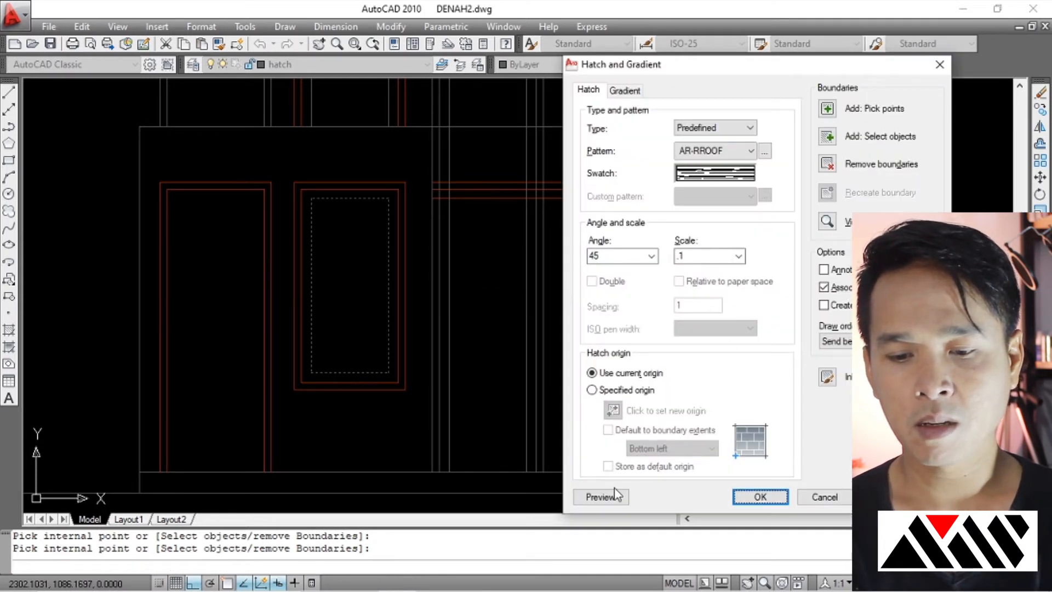
Preview the hatch in the window pane to check its line density, and return to the hatch settings.
{"action": "left_click", "coordinate": [601, 497]}
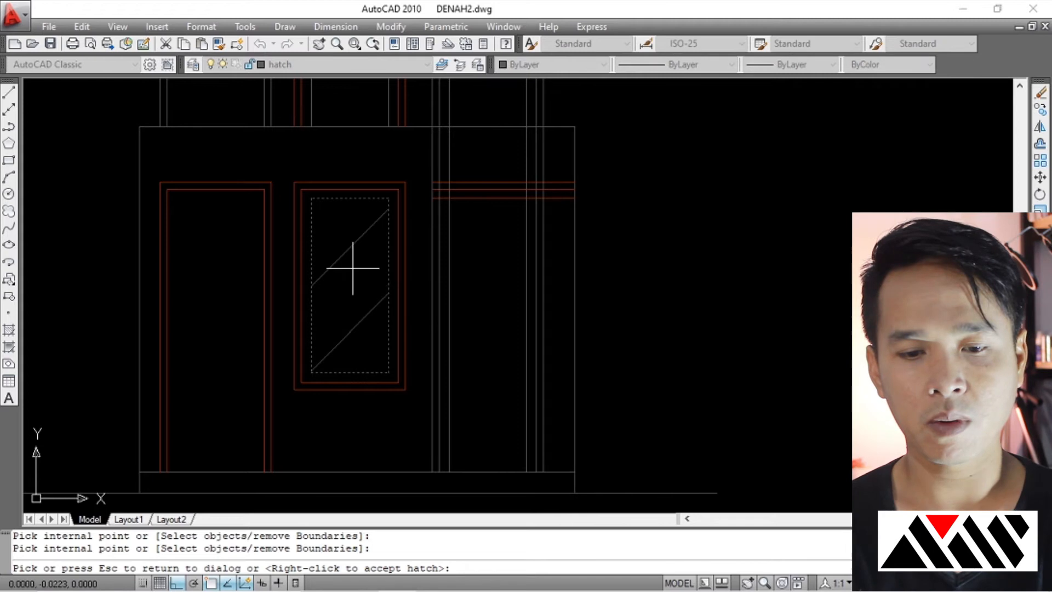
{"action": "scroll", "coordinate": [360, 274], "scroll_direction": "up", "scroll_amount": 2}
{"action": "scroll", "coordinate": [359, 274], "scroll_direction": "down", "scroll_amount": 4}
{"action": "scroll", "coordinate": [366, 301], "scroll_direction": "up", "scroll_amount": 2}
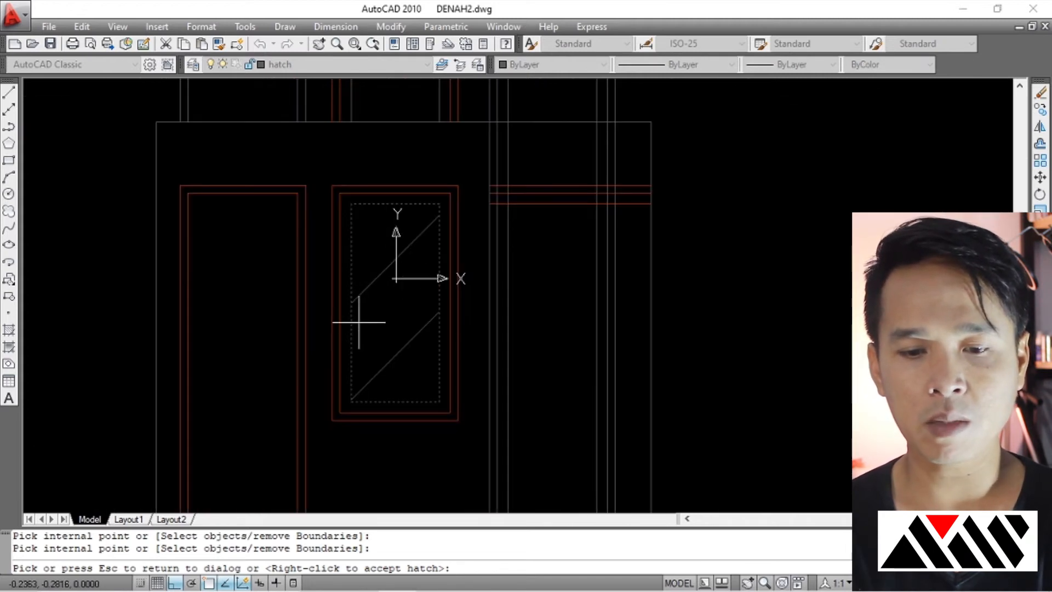
{"action": "key", "text": "Escape"}
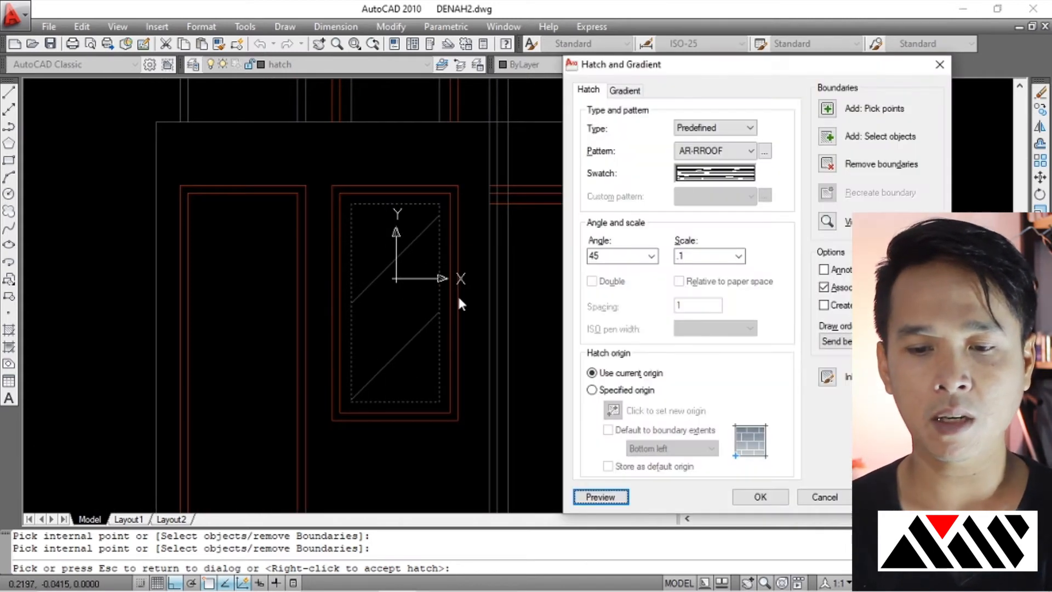
Set the hatch scale to .01, preview the result, and apply the hatch to the window pane.
{"action": "double_click", "coordinate": [700, 256]}
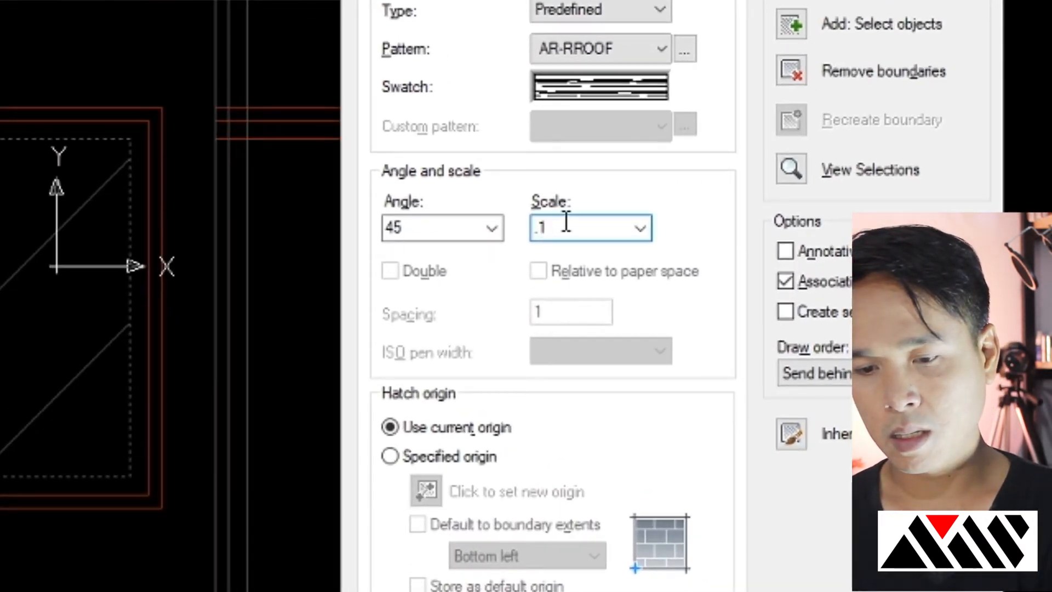
{"action": "type", "text": ".01"}
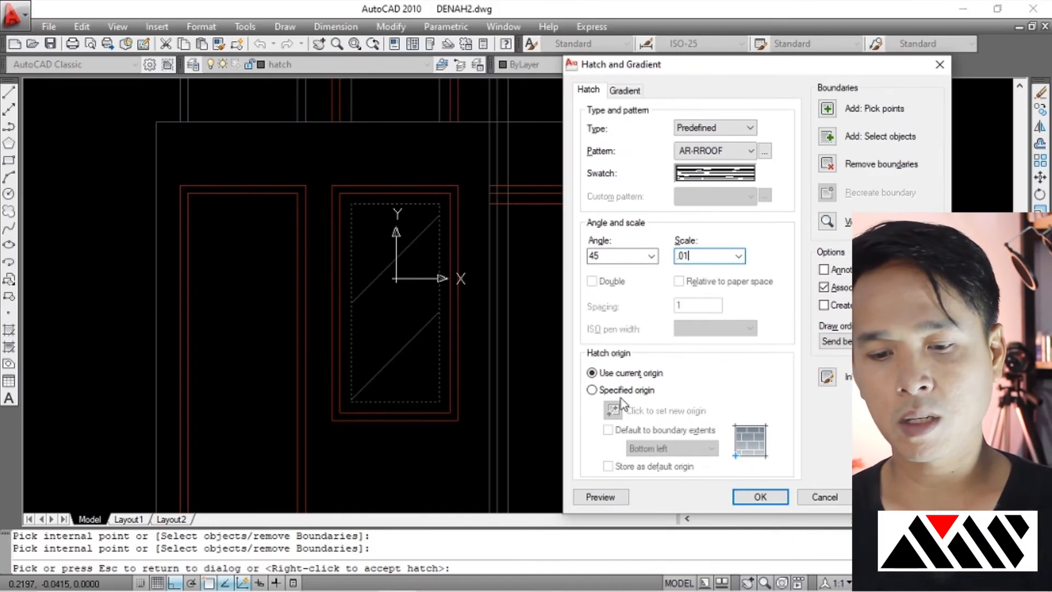
{"action": "left_click", "coordinate": [601, 492]}
{"action": "scroll", "coordinate": [376, 270], "scroll_direction": "up", "scroll_amount": 3}
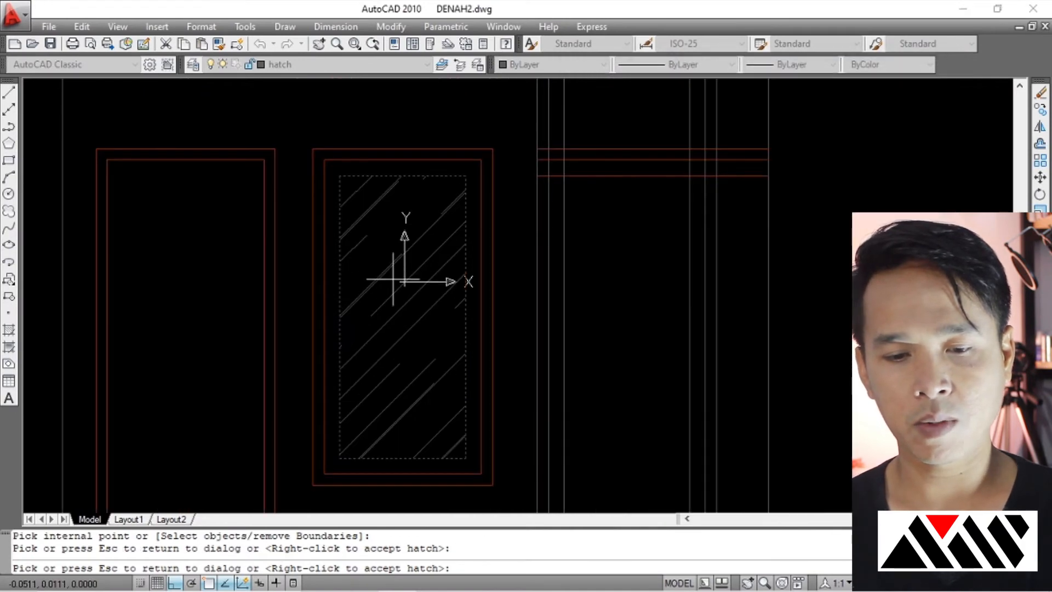
{"action": "scroll", "coordinate": [391, 274], "scroll_direction": "down", "scroll_amount": 4}
{"action": "middle_click_drag", "start_coordinate": [391, 274], "coordinate": [384, 241]}
{"action": "scroll", "coordinate": [393, 245], "scroll_direction": "down", "scroll_amount": 1}
{"action": "scroll", "coordinate": [395, 244], "scroll_direction": "up", "scroll_amount": 2}
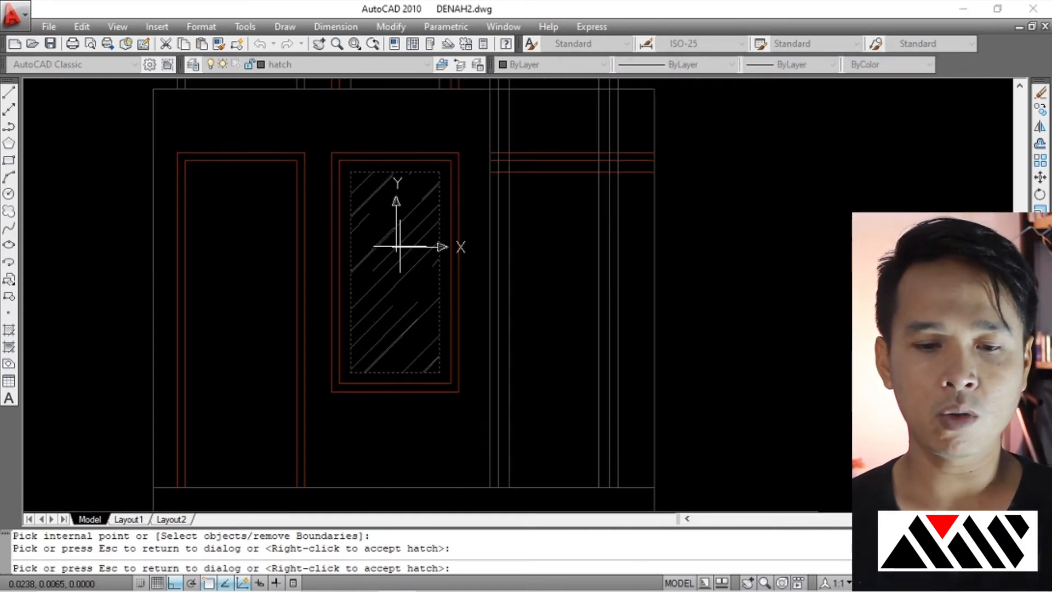
{"action": "key", "text": "Escape"}
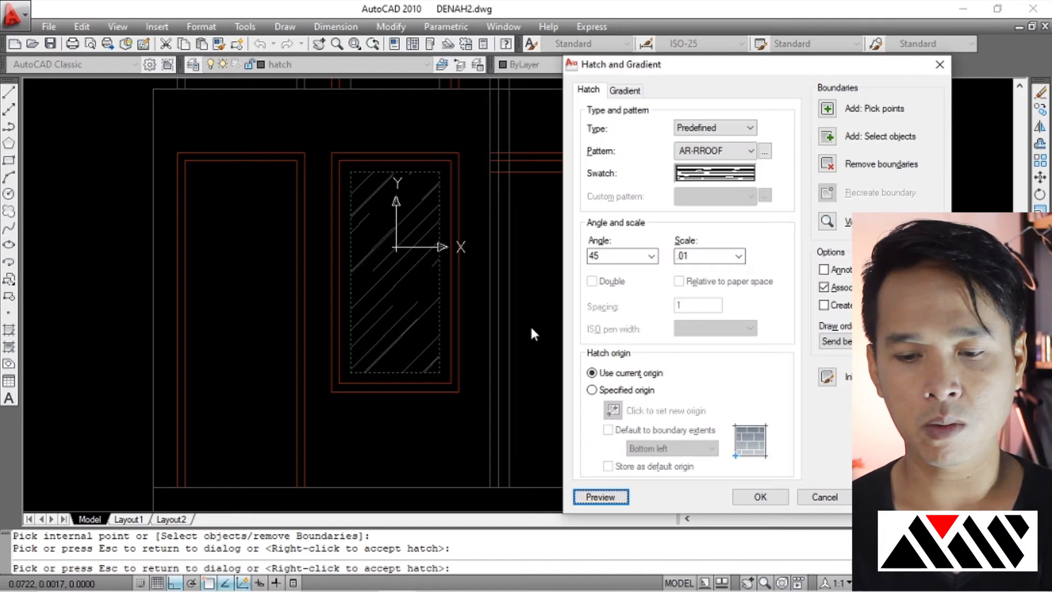
{"action": "left_click", "coordinate": [761, 497]}
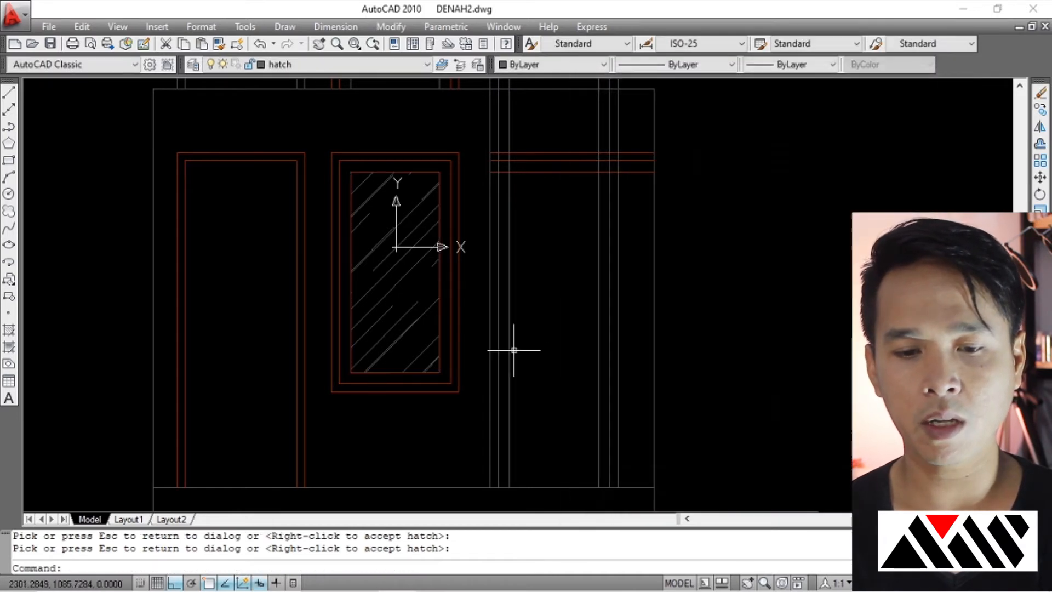
Inspect the glass hatch in the window pane and check which layer it is on.
{"action": "scroll", "coordinate": [416, 241], "scroll_direction": "up", "scroll_amount": 2}
{"action": "left_click", "coordinate": [378, 239]}
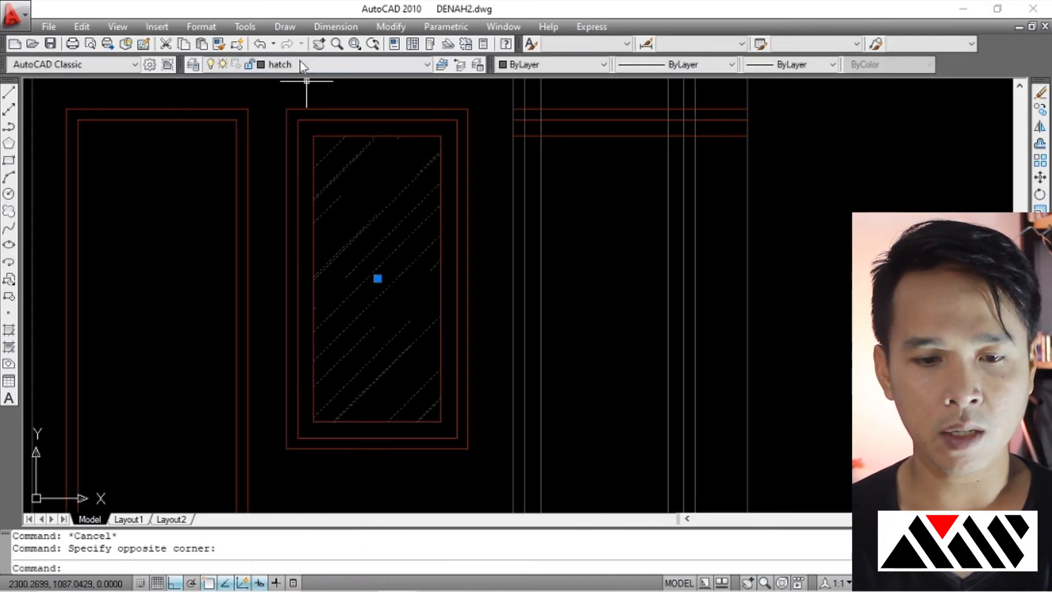
{"action": "key", "text": "Escape"}
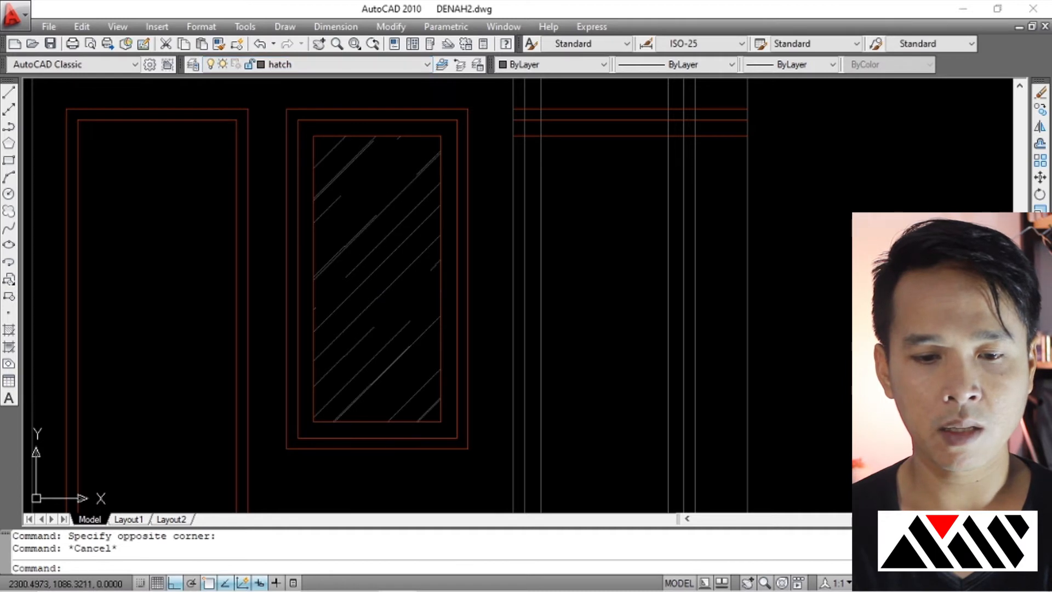
{"action": "left_click", "coordinate": [339, 214]}
{"action": "key", "text": "Escape"}
{"action": "scroll", "coordinate": [367, 192], "scroll_direction": "down", "scroll_amount": 4}
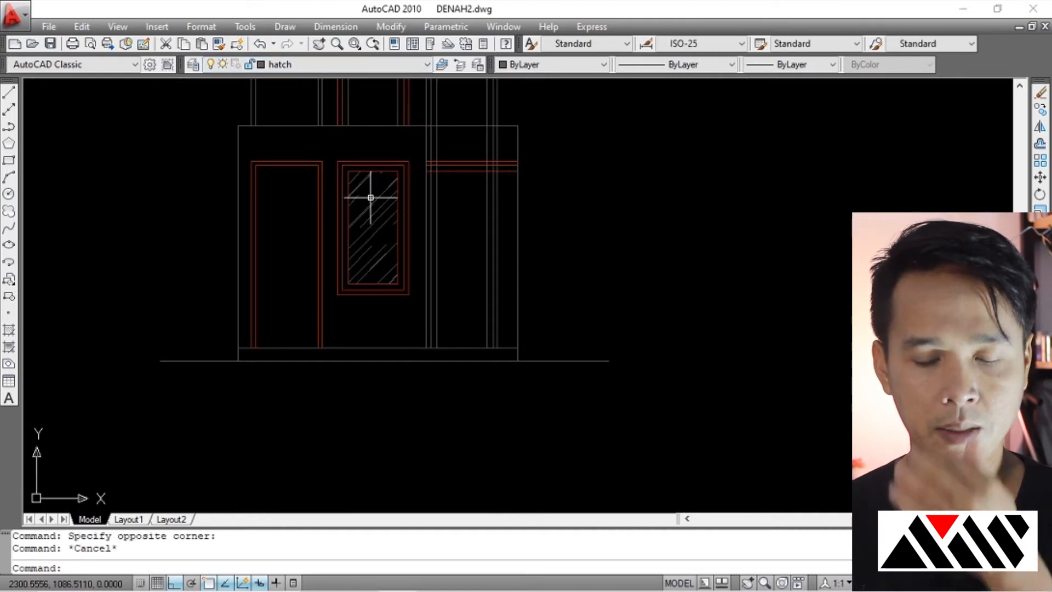
{"action": "middle_click_drag", "start_coordinate": [376, 199], "coordinate": [372, 216]}
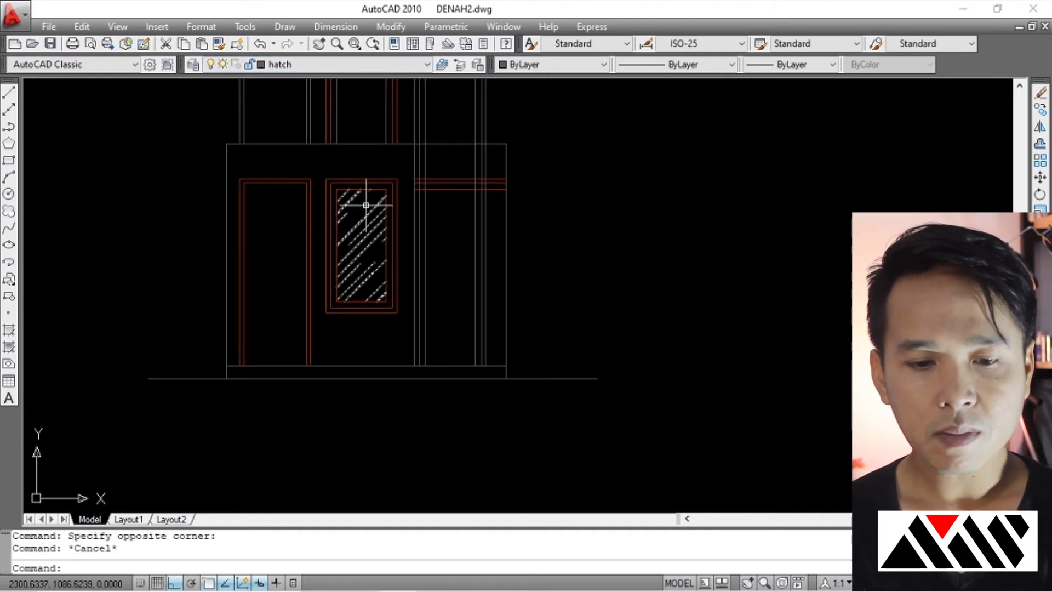
{"action": "scroll", "coordinate": [378, 219], "scroll_direction": "up", "scroll_amount": 2}
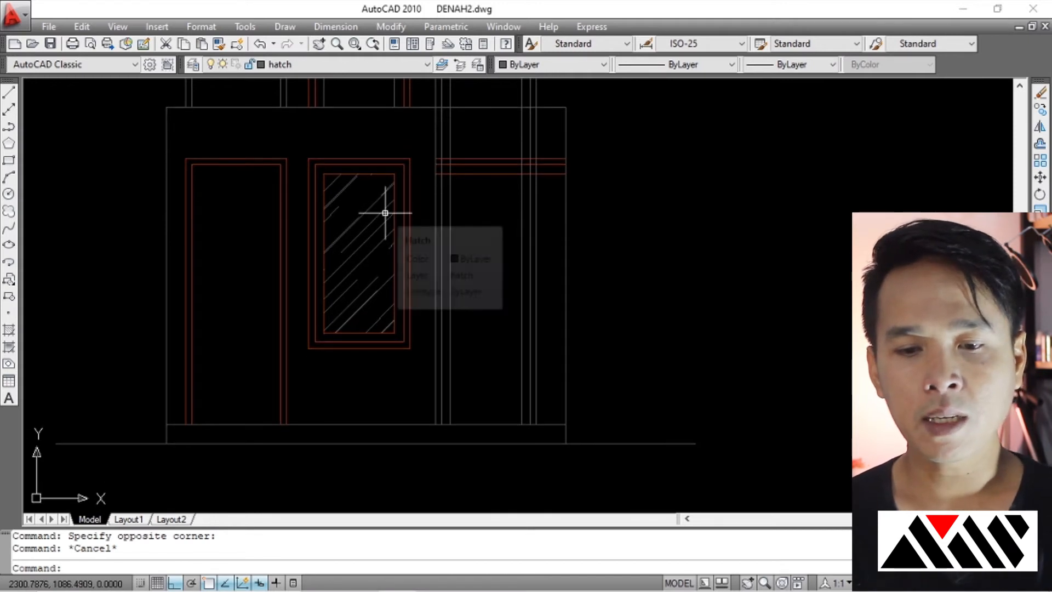
{"action": "middle_click_drag", "start_coordinate": [473, 207], "coordinate": [448, 209]}
{"action": "key", "text": "Escape"}
Compare the front openings in the floor plan with the projected lines of the unfinished window in the elevation.
{"action": "scroll", "coordinate": [384, 219], "scroll_direction": "down", "scroll_amount": 4}
{"action": "middle_click_drag", "start_coordinate": [371, 277], "coordinate": [371, 335]}
{"action": "scroll", "coordinate": [319, 173], "scroll_direction": "up", "scroll_amount": 3}
{"action": "scroll", "coordinate": [300, 204], "scroll_direction": "down", "scroll_amount": 3}
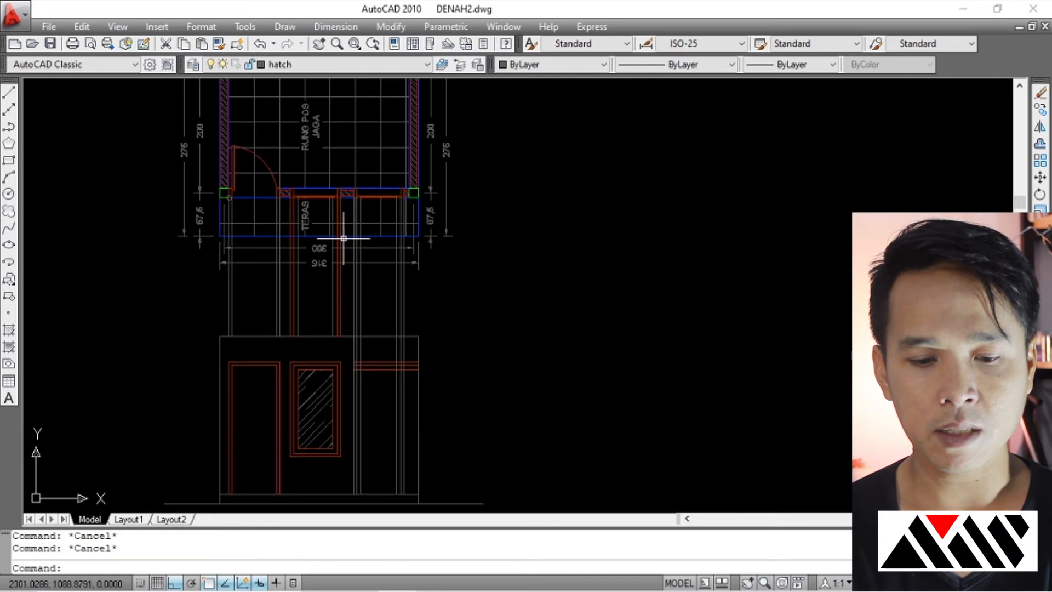
{"action": "scroll", "coordinate": [300, 212], "scroll_direction": "up", "scroll_amount": 4}
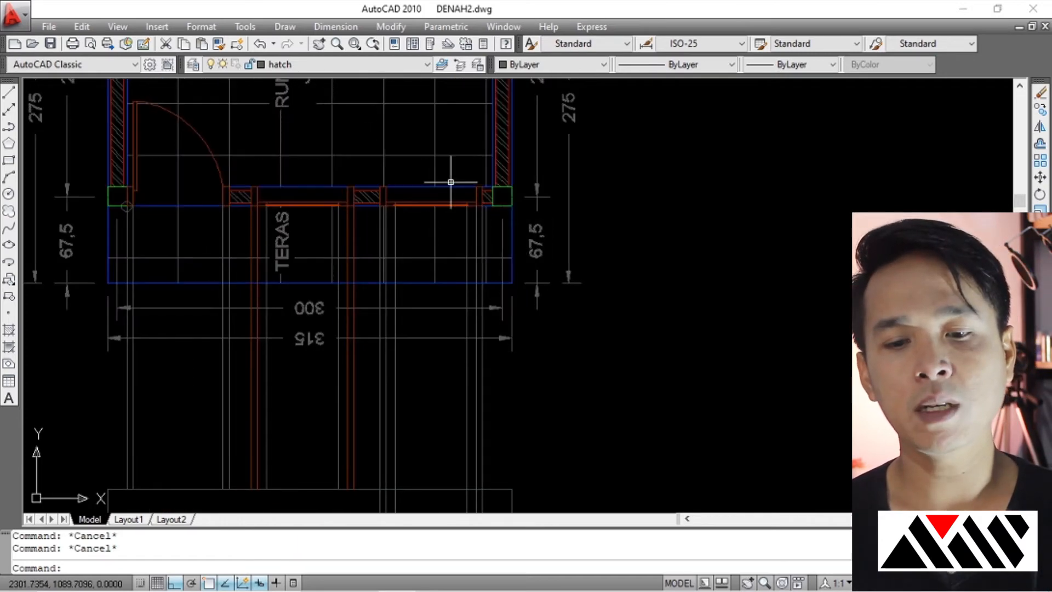
{"action": "scroll", "coordinate": [427, 193], "scroll_direction": "down", "scroll_amount": 4}
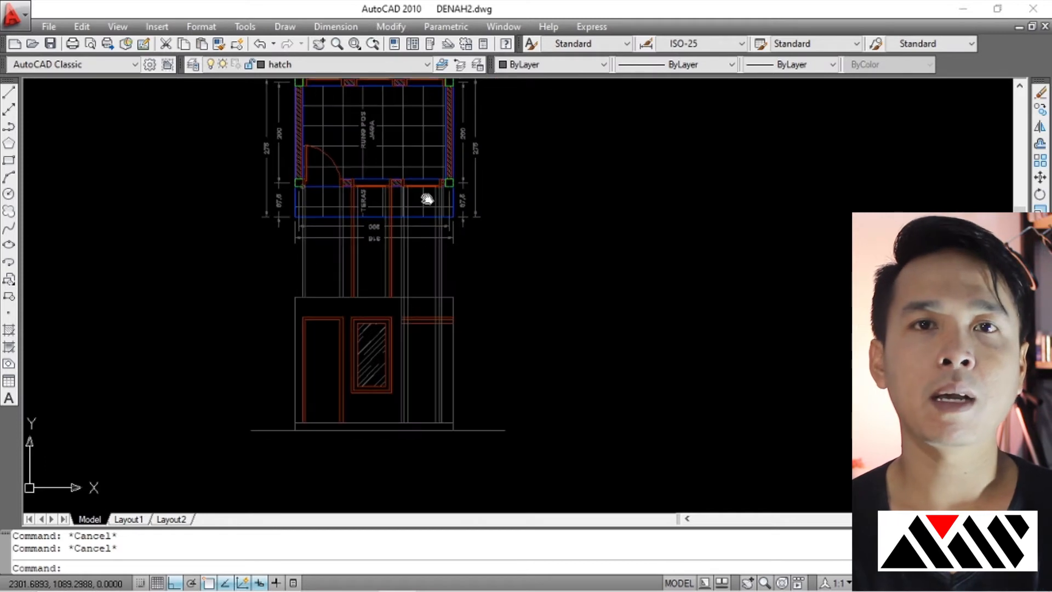
{"action": "scroll", "coordinate": [408, 313], "scroll_direction": "up", "scroll_amount": 5}
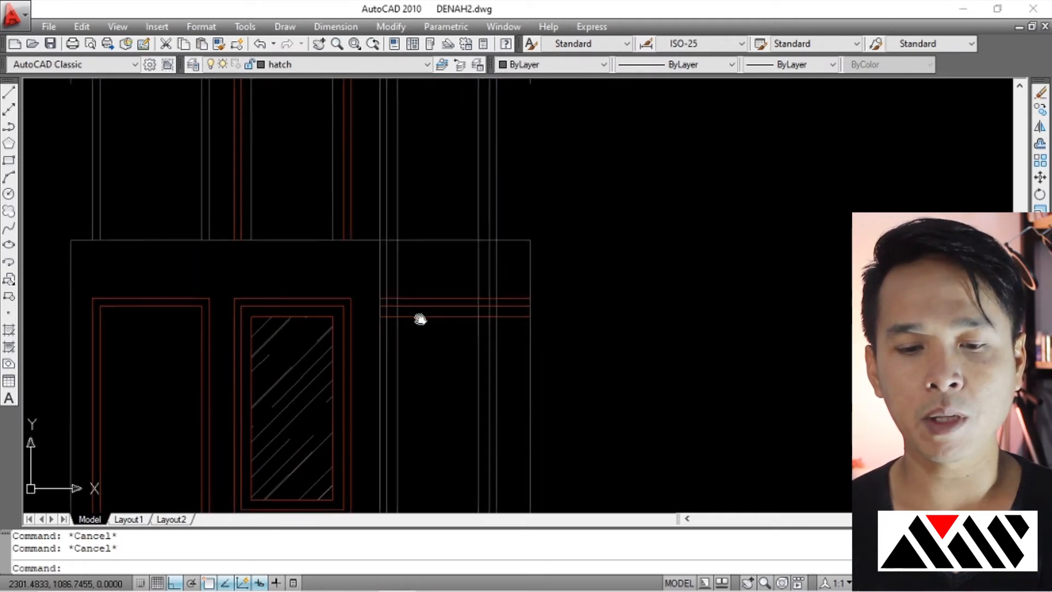
{"action": "scroll", "coordinate": [283, 264], "scroll_direction": "down", "scroll_amount": 3}
{"action": "scroll", "coordinate": [277, 291], "scroll_direction": "up", "scroll_amount": 2}
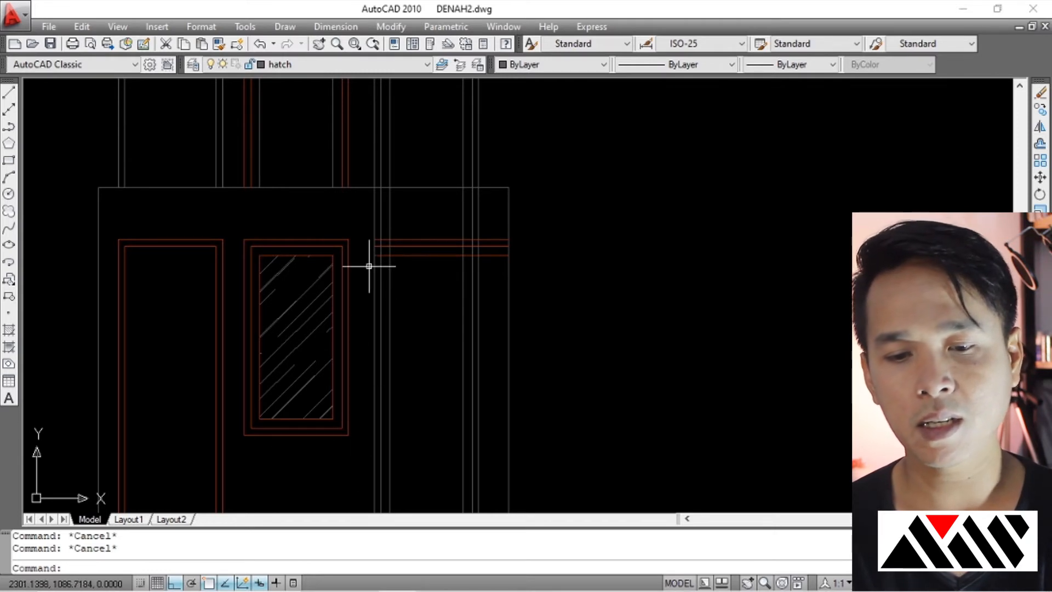
{"action": "scroll", "coordinate": [406, 261], "scroll_direction": "up", "scroll_amount": 2}
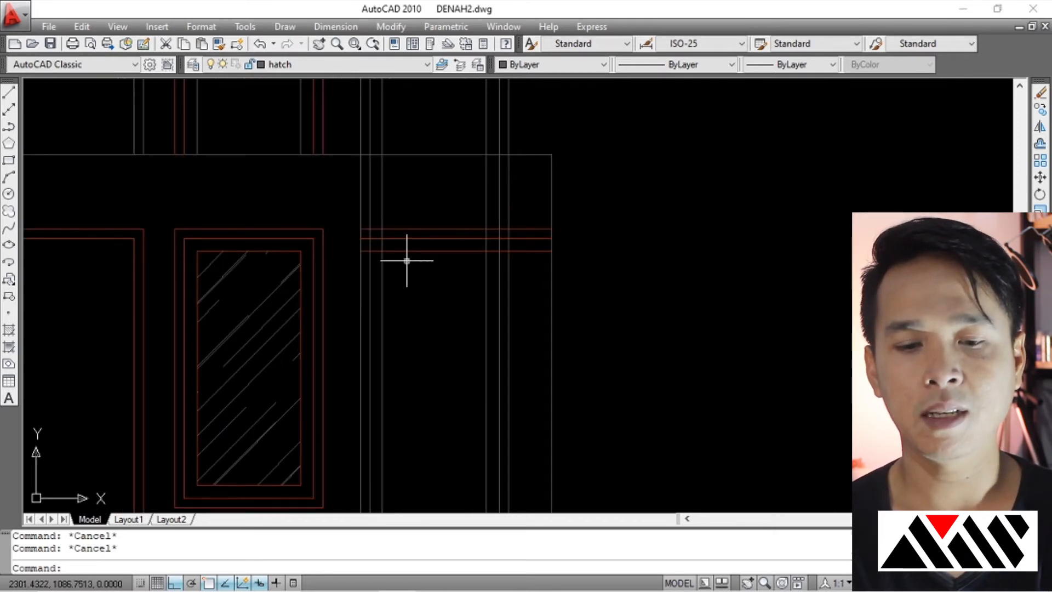
{"action": "left_click", "coordinate": [531, 193]}
{"action": "key", "text": "Escape"}
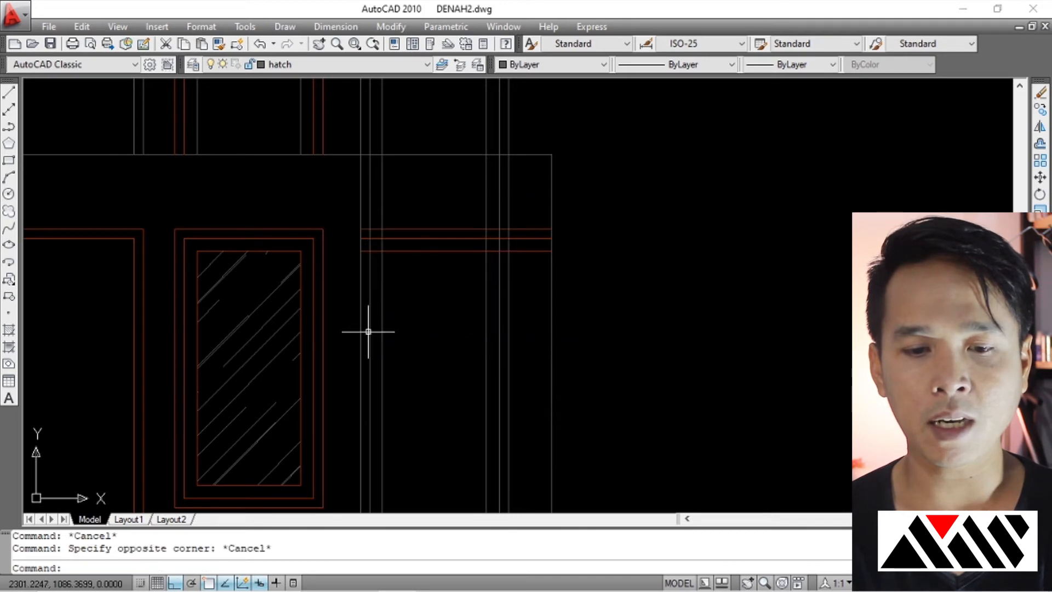
{"action": "scroll", "coordinate": [395, 238], "scroll_direction": "down", "scroll_amount": 5}
{"action": "scroll", "coordinate": [394, 237], "scroll_direction": "up", "scroll_amount": 2}
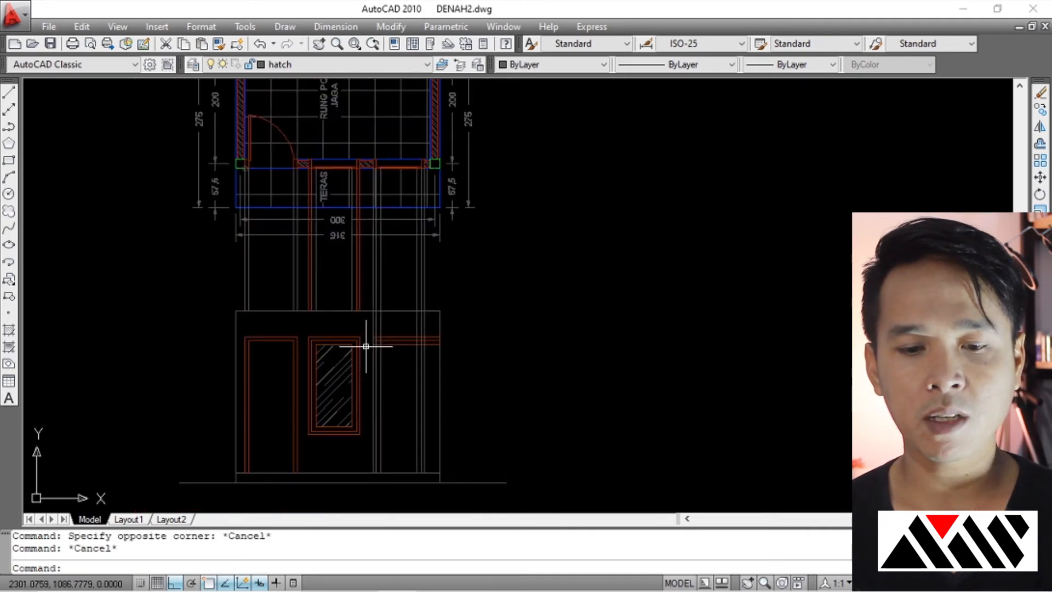
{"action": "scroll", "coordinate": [366, 346], "scroll_direction": "up", "scroll_amount": 3}
{"action": "left_click", "coordinate": [477, 254]}
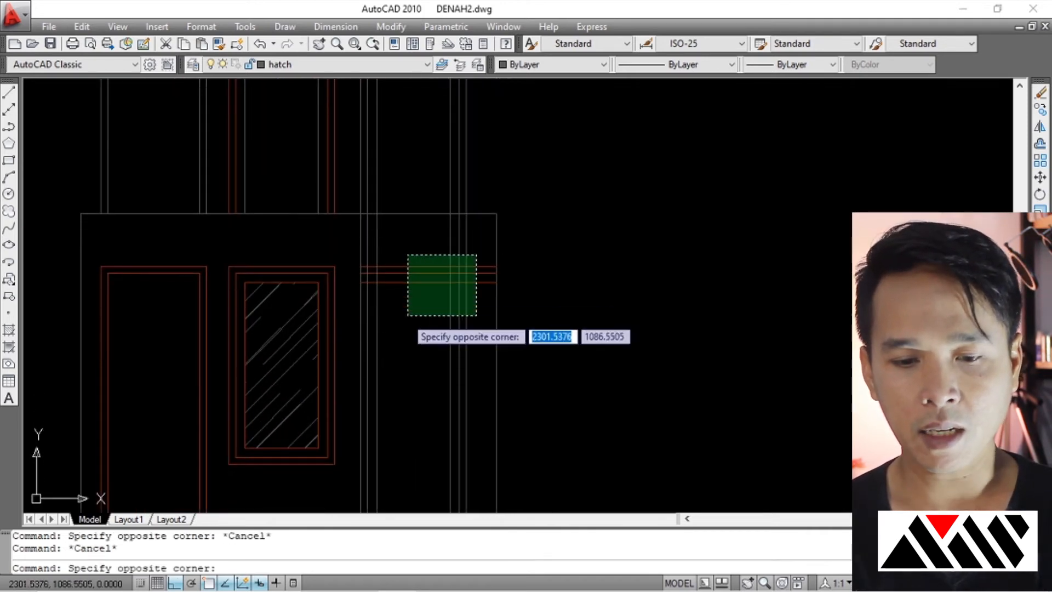
{"action": "left_click", "coordinate": [366, 345]}
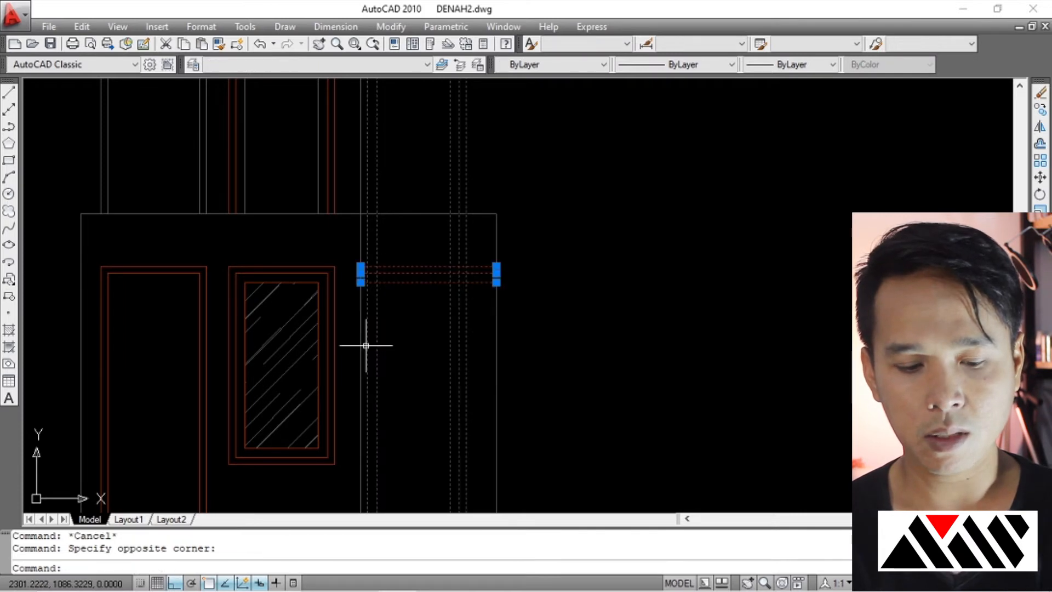
{"action": "key", "text": "Escape"}
Erase the unfinished second window's three horizontal frame lines and five projected vertical lines, keeping its outer guide line beside the finished window.
{"action": "left_click", "coordinate": [490, 234]}
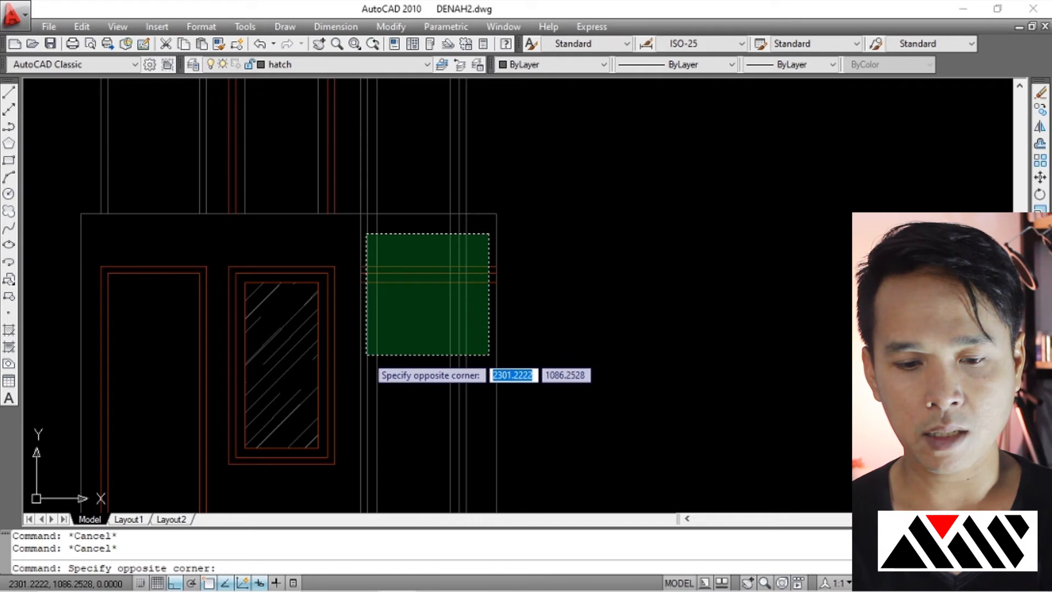
{"action": "left_click", "coordinate": [366, 355]}
{"action": "scroll", "coordinate": [375, 266], "scroll_direction": "up", "scroll_amount": 3}
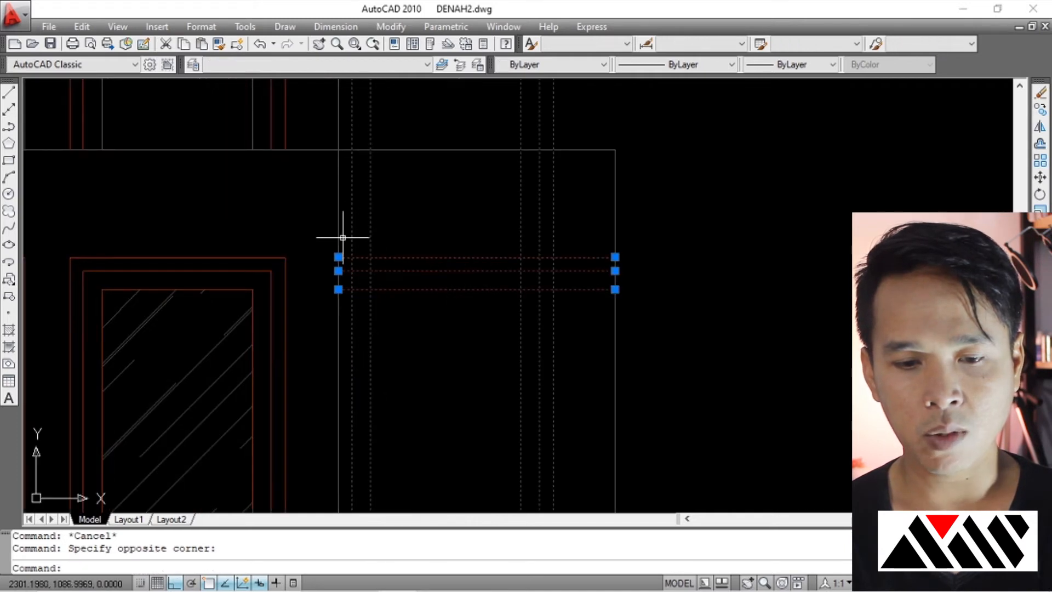
{"action": "type", "text": "E"}
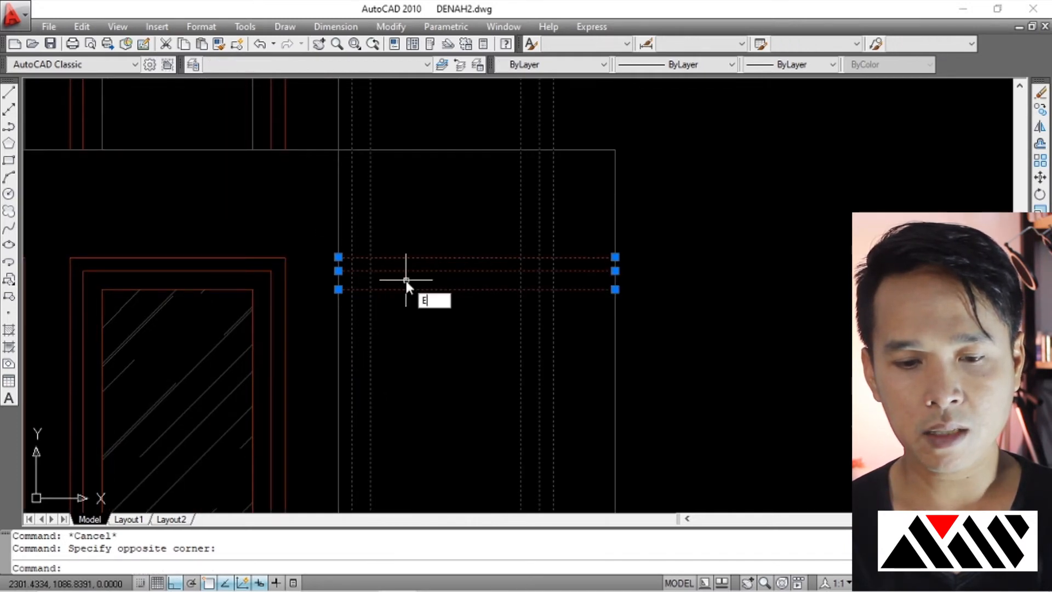
{"action": "key", "text": "Return"}
Copy the finished window with its frames and glass hatch, using the outer frame's upper-left corner as base point.
{"action": "scroll", "coordinate": [404, 301], "scroll_direction": "down", "scroll_amount": 3}
{"action": "scroll", "coordinate": [328, 299], "scroll_direction": "up", "scroll_amount": 2}
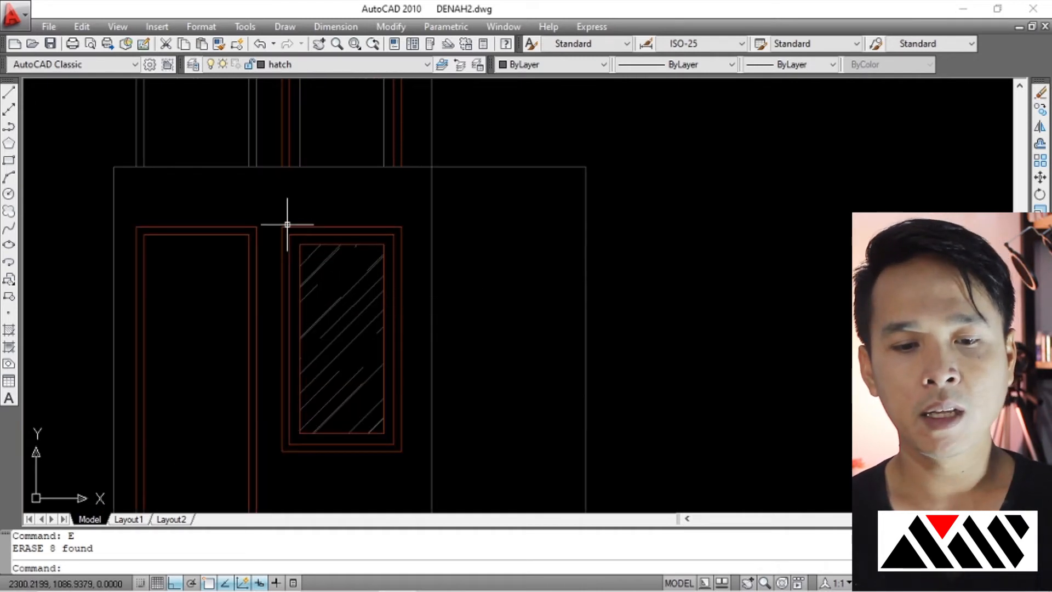
{"action": "left_click", "coordinate": [268, 212]}
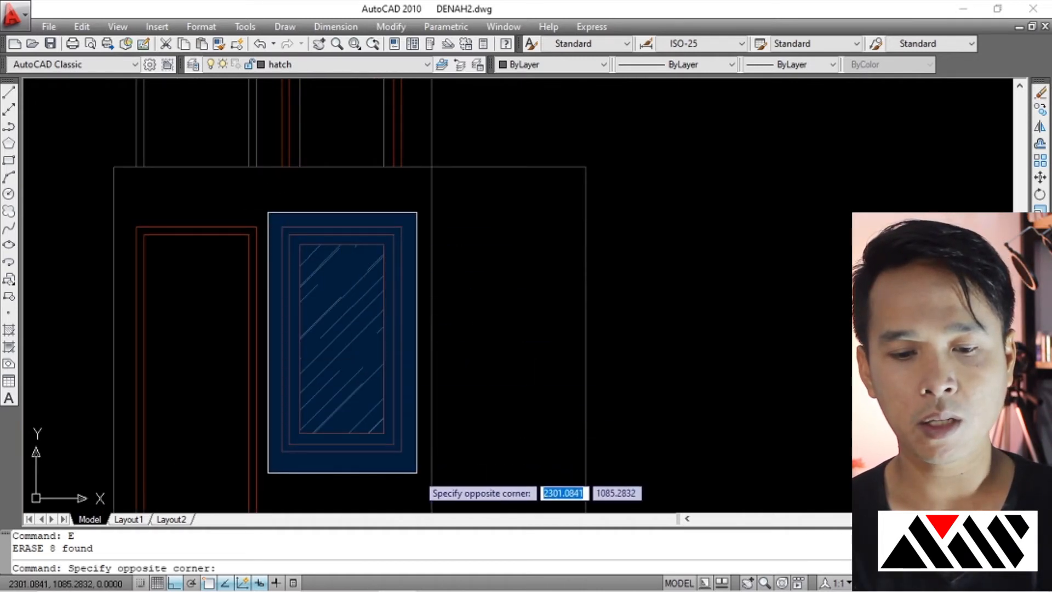
{"action": "left_click", "coordinate": [421, 467]}
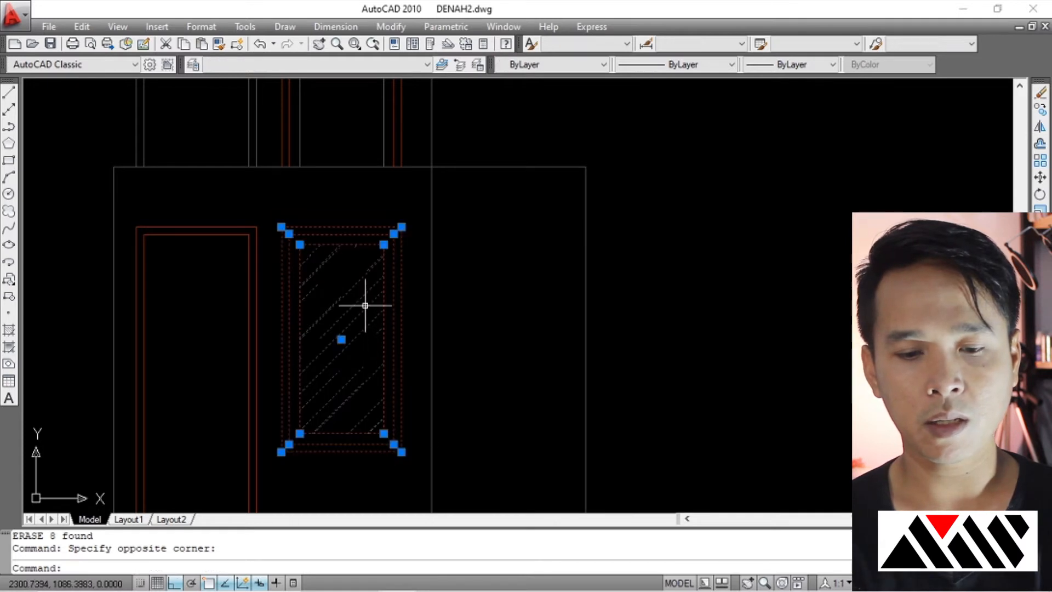
{"action": "scroll", "coordinate": [356, 307], "scroll_direction": "down", "scroll_amount": 3}
{"action": "scroll", "coordinate": [345, 315], "scroll_direction": "up", "scroll_amount": 3}
{"action": "right_click", "coordinate": [383, 325]}
{"action": "key", "text": "Escape"}
{"action": "type", "text": "c"}
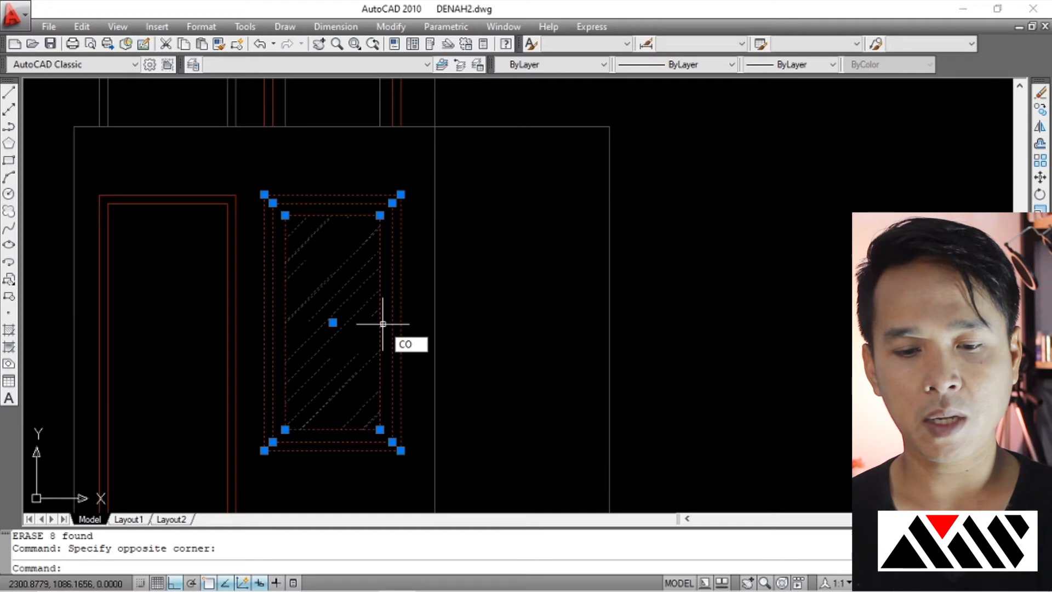
{"action": "type", "text": "o"}
{"action": "key", "text": "Return"}
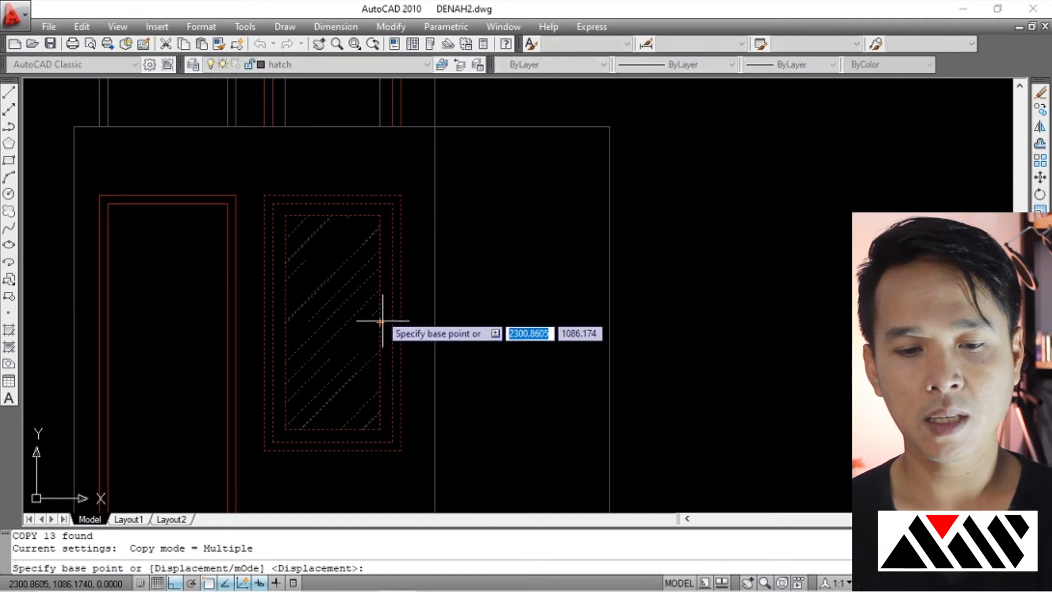
{"action": "left_click", "coordinate": [264, 195]}
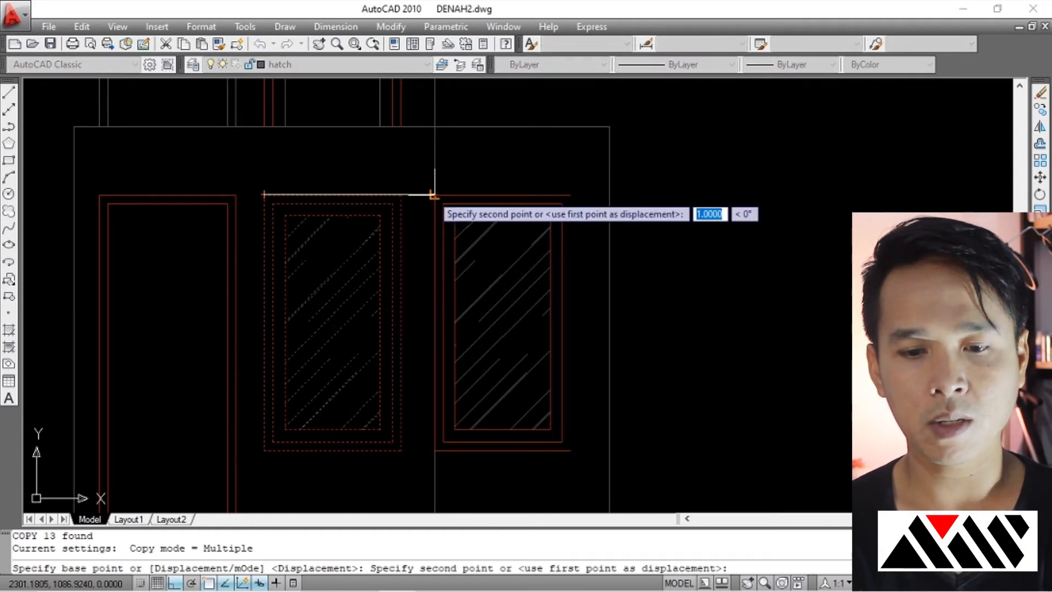
Place the window copy with its upper-left corner perpendicular on the remaining vertical guide line, level with the original, 1.0000 away at 0°.
{"action": "scroll", "coordinate": [433, 195], "scroll_direction": "up", "scroll_amount": 2}
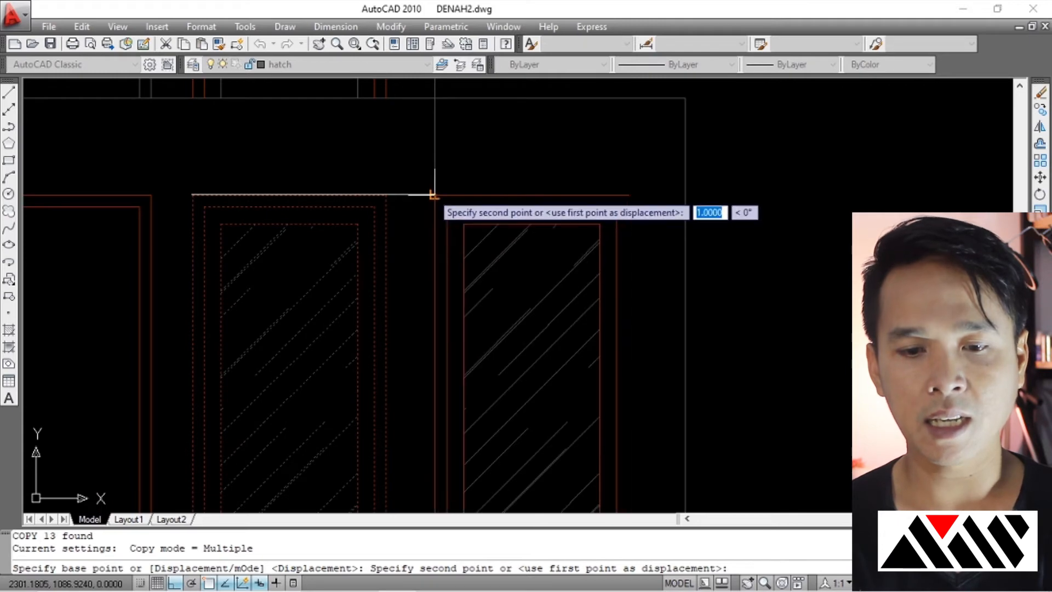
{"action": "scroll", "coordinate": [430, 207], "scroll_direction": "down", "scroll_amount": 4}
{"action": "middle_click_drag", "start_coordinate": [429, 207], "coordinate": [411, 265]}
{"action": "scroll", "coordinate": [418, 164], "scroll_direction": "up", "scroll_amount": 4}
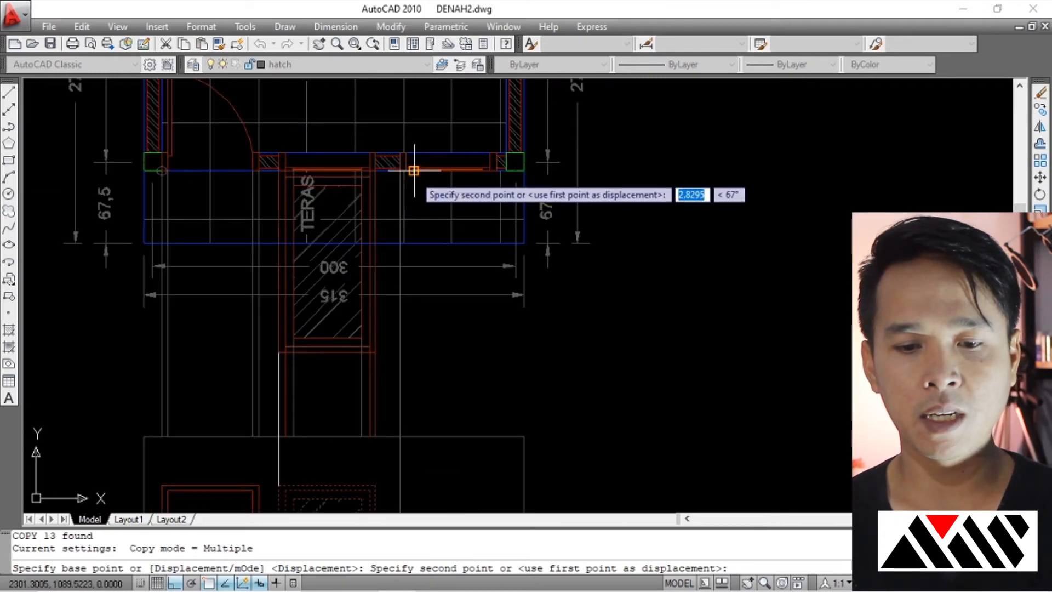
{"action": "scroll", "coordinate": [410, 318], "scroll_direction": "down", "scroll_amount": 3}
{"action": "scroll", "coordinate": [405, 258], "scroll_direction": "up", "scroll_amount": 6}
{"action": "scroll", "coordinate": [404, 255], "scroll_direction": "down", "scroll_amount": 2}
{"action": "scroll", "coordinate": [407, 247], "scroll_direction": "up", "scroll_amount": 4}
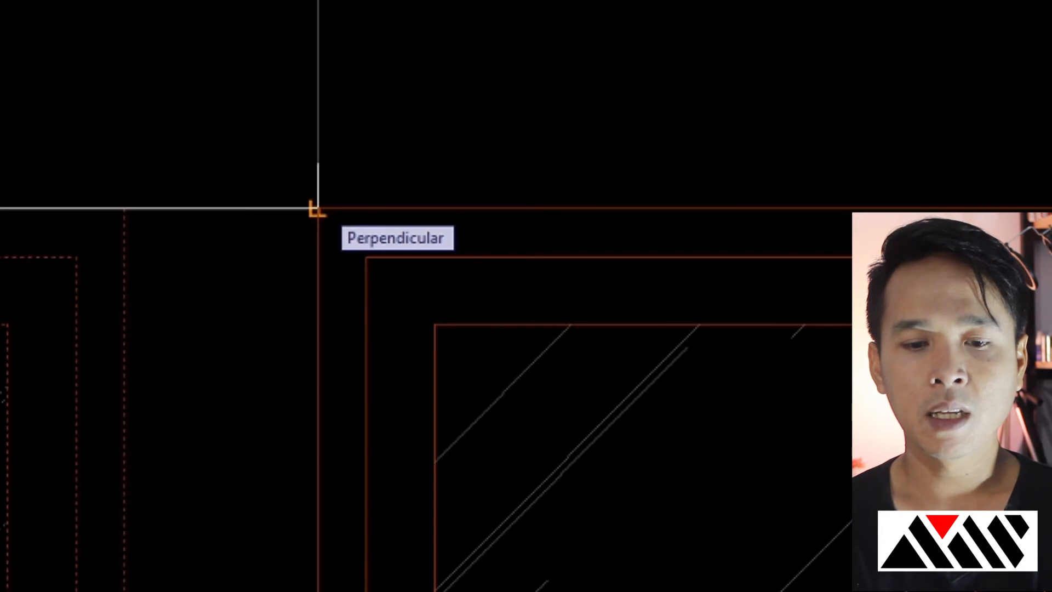
{"action": "scroll", "coordinate": [318, 209], "scroll_direction": "down", "scroll_amount": 2}
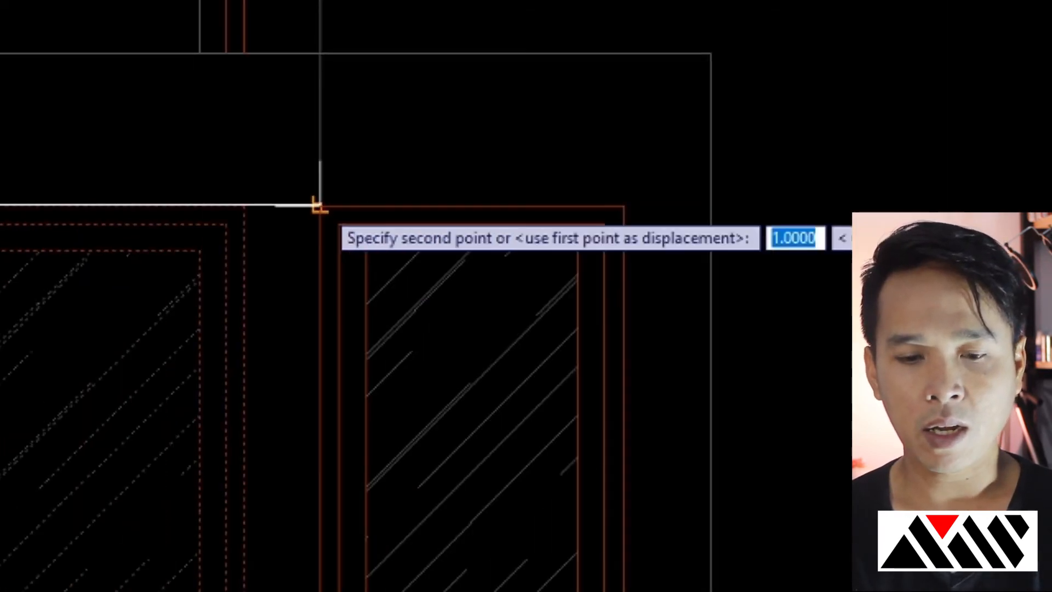
{"action": "scroll", "coordinate": [317, 205], "scroll_direction": "up", "scroll_amount": 3}
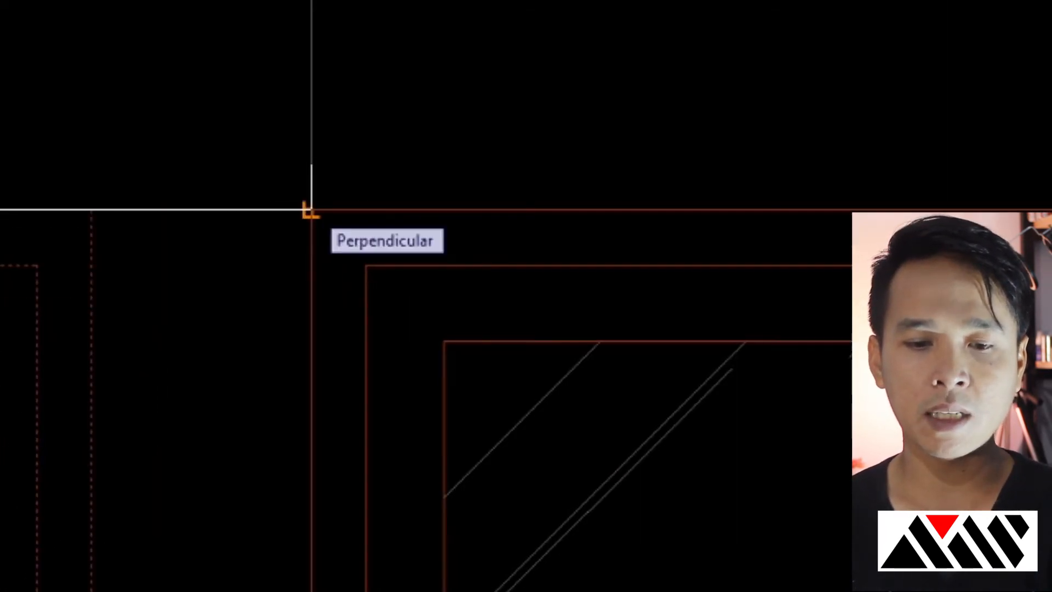
{"action": "scroll", "coordinate": [311, 209], "scroll_direction": "down", "scroll_amount": 4}
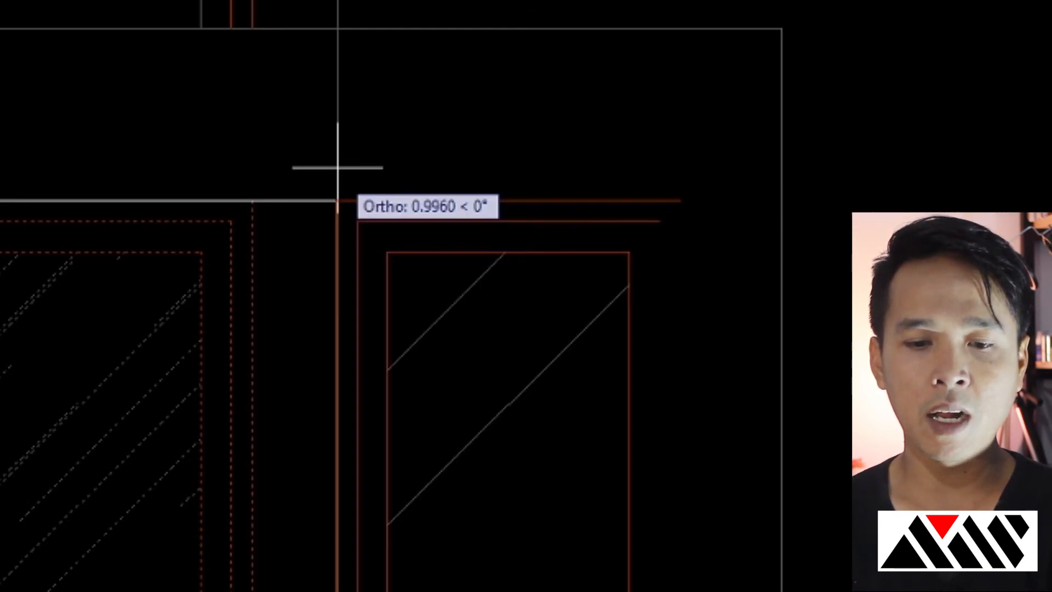
{"action": "scroll", "coordinate": [337, 115], "scroll_direction": "up", "scroll_amount": 2}
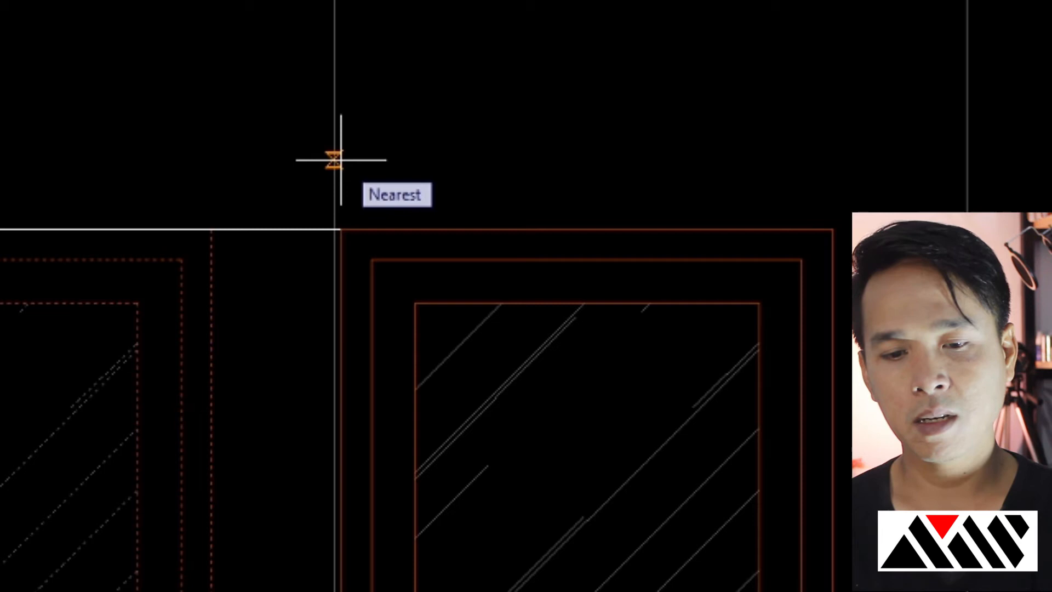
{"action": "scroll", "coordinate": [333, 229], "scroll_direction": "up", "scroll_amount": 2}
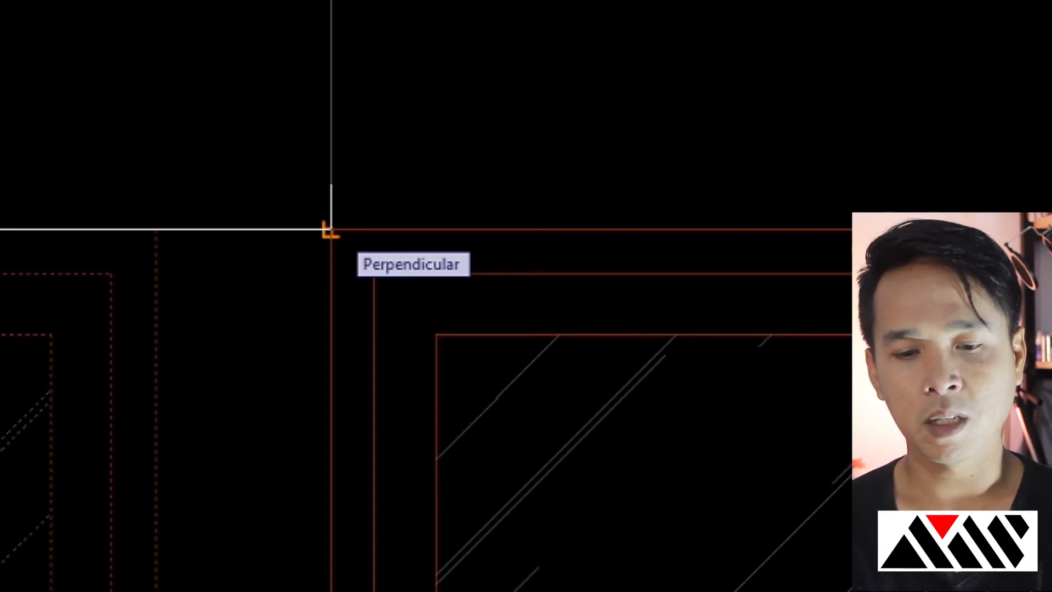
{"action": "scroll", "coordinate": [331, 229], "scroll_direction": "down", "scroll_amount": 3}
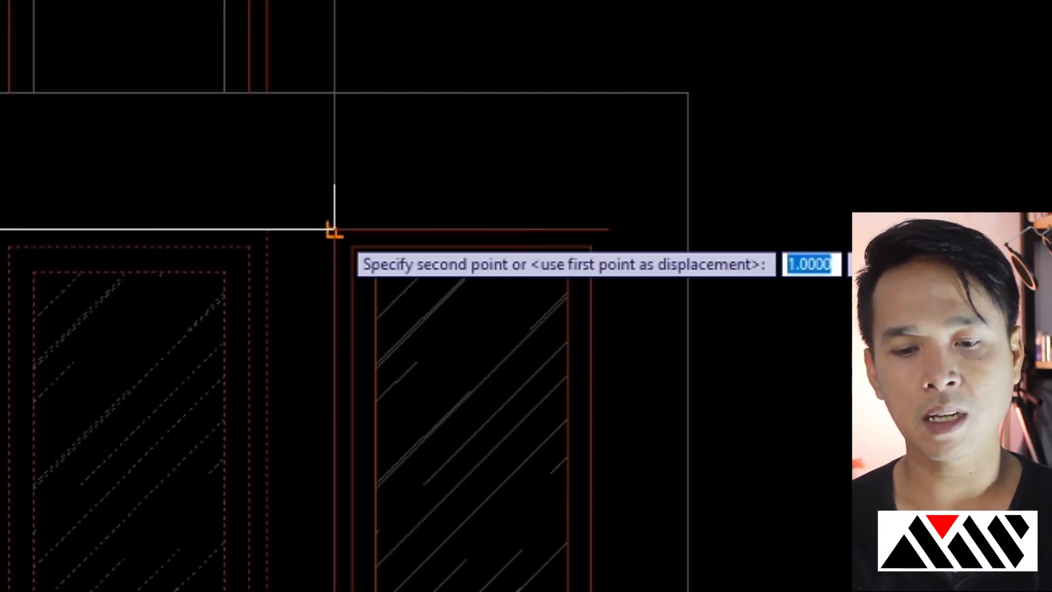
{"action": "key", "text": "Escape"}
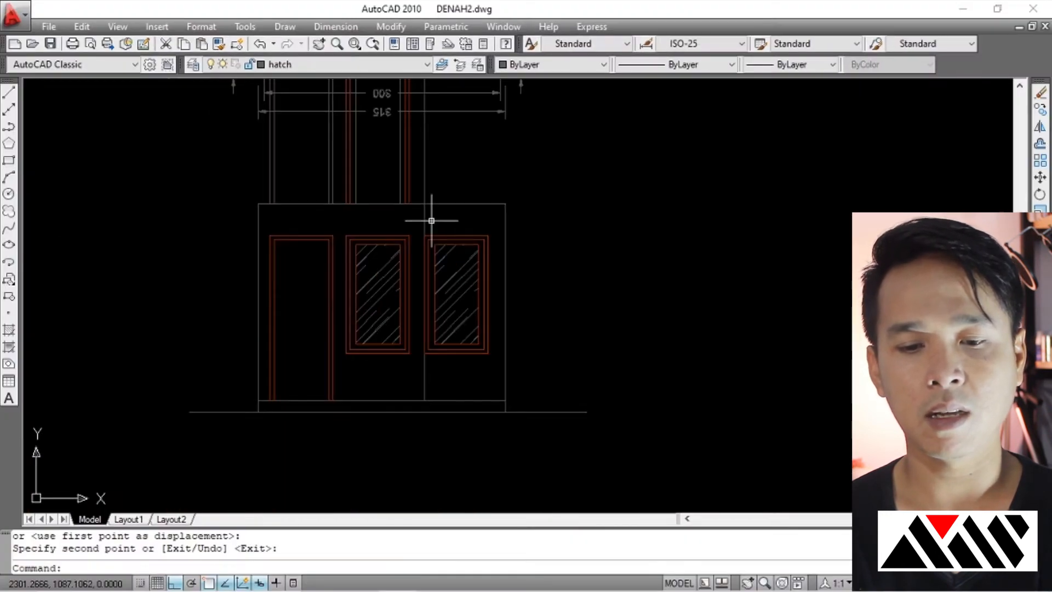
Erase the vertical guide line along the outer edge of the copied window.
{"action": "scroll", "coordinate": [430, 254], "scroll_direction": "up", "scroll_amount": 2}
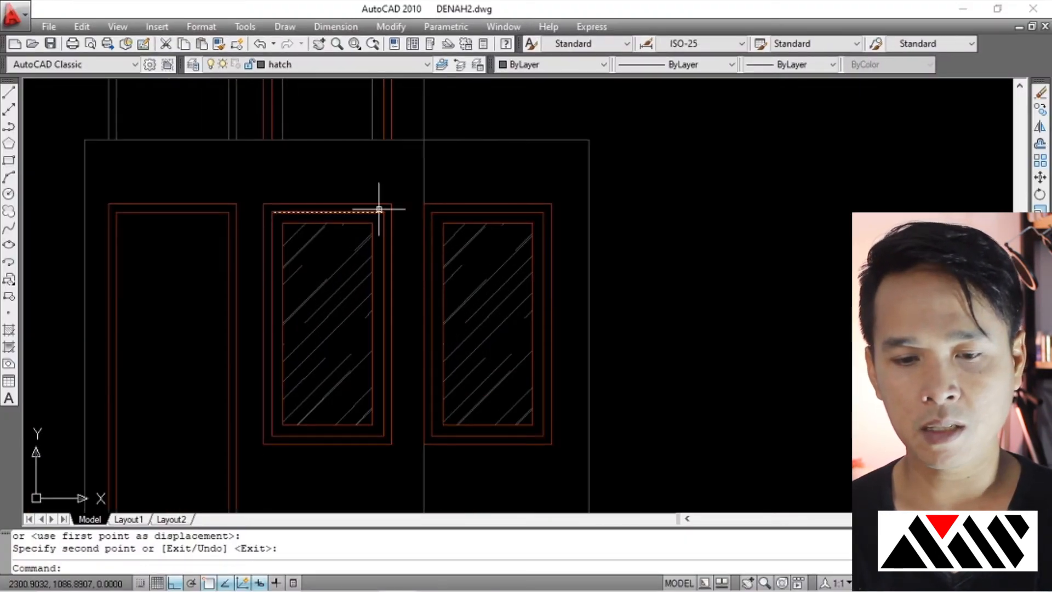
{"action": "scroll", "coordinate": [429, 219], "scroll_direction": "down", "scroll_amount": 4}
{"action": "scroll", "coordinate": [428, 224], "scroll_direction": "up", "scroll_amount": 4}
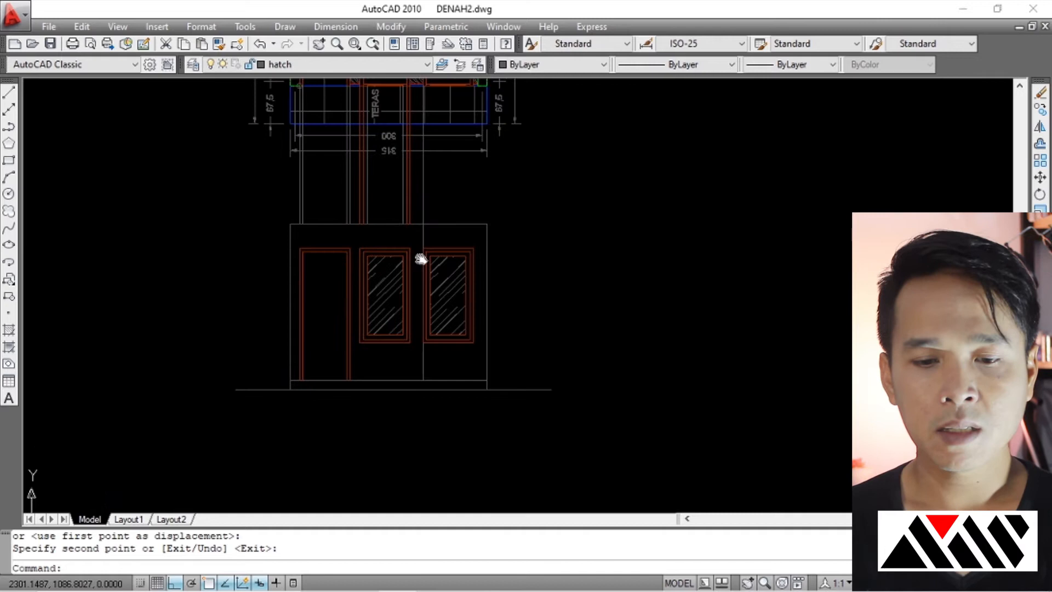
{"action": "left_click", "coordinate": [419, 231]}
{"action": "left_click", "coordinate": [425, 234]}
{"action": "left_click", "coordinate": [442, 216]}
{"action": "key", "text": "Escape"}
{"action": "left_click", "coordinate": [443, 217]}
{"action": "left_click", "coordinate": [406, 225]}
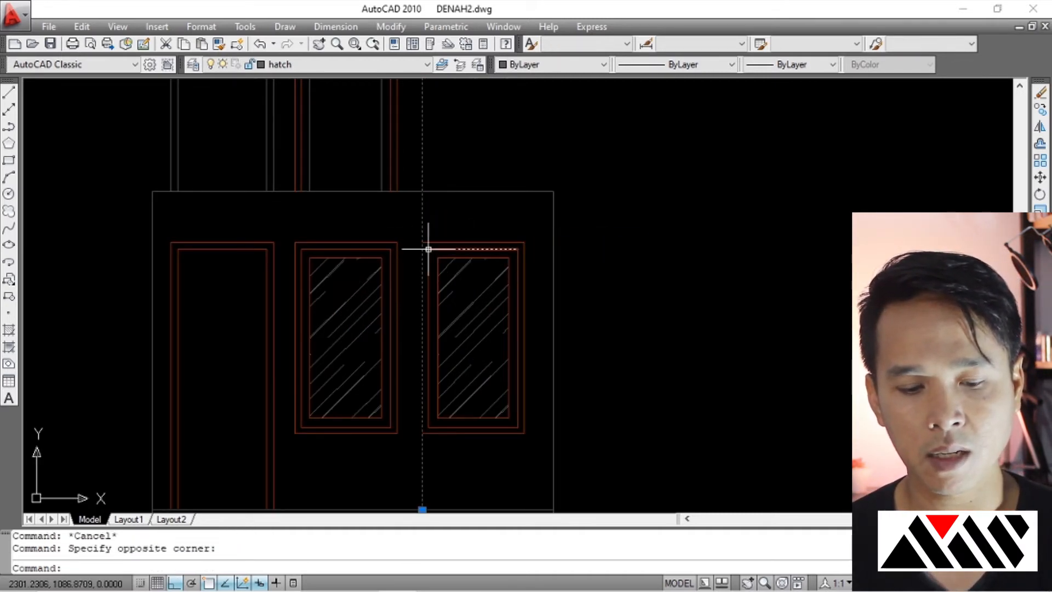
{"action": "type", "text": "E"}
{"action": "key", "text": "Return"}
Examine the elevation's door and two windows against the openings in the floor plan.
{"action": "scroll", "coordinate": [425, 258], "scroll_direction": "down", "scroll_amount": 8}
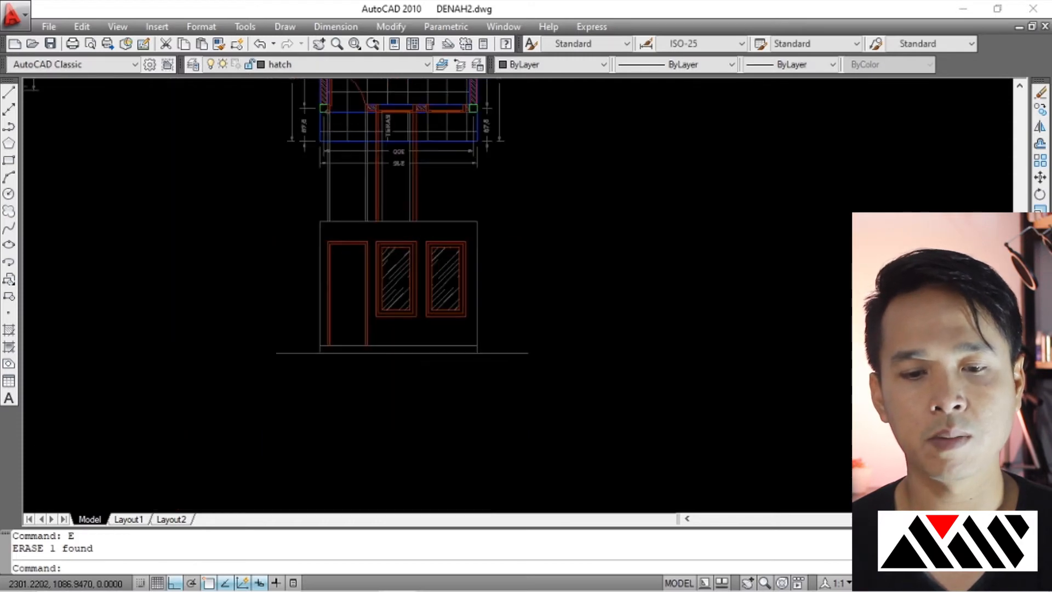
{"action": "scroll", "coordinate": [413, 323], "scroll_direction": "up", "scroll_amount": 7}
{"action": "scroll", "coordinate": [411, 281], "scroll_direction": "down", "scroll_amount": 4}
{"action": "scroll", "coordinate": [399, 317], "scroll_direction": "up", "scroll_amount": 4}
{"action": "scroll", "coordinate": [371, 354], "scroll_direction": "up", "scroll_amount": 2}
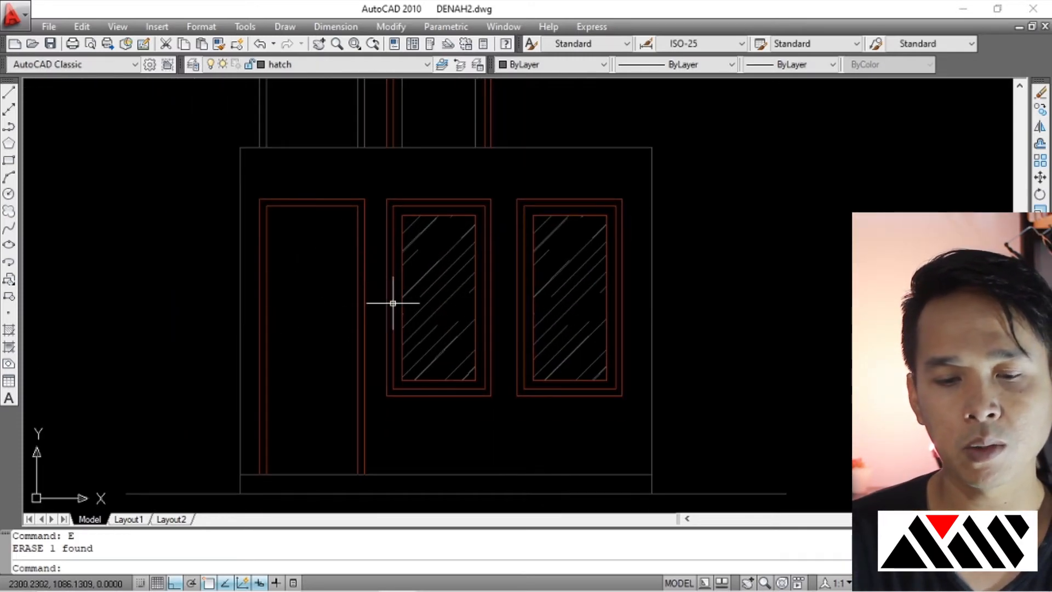
{"action": "scroll", "coordinate": [423, 340], "scroll_direction": "down", "scroll_amount": 4}
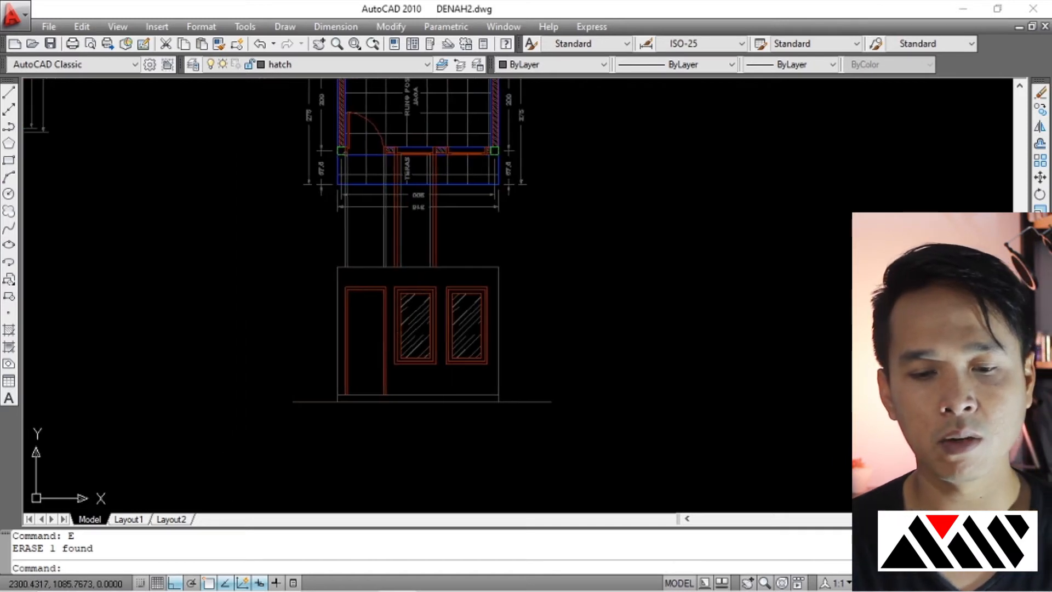
{"action": "scroll", "coordinate": [357, 345], "scroll_direction": "up", "scroll_amount": 3}
{"action": "middle_click_drag", "start_coordinate": [357, 345], "coordinate": [366, 305]}
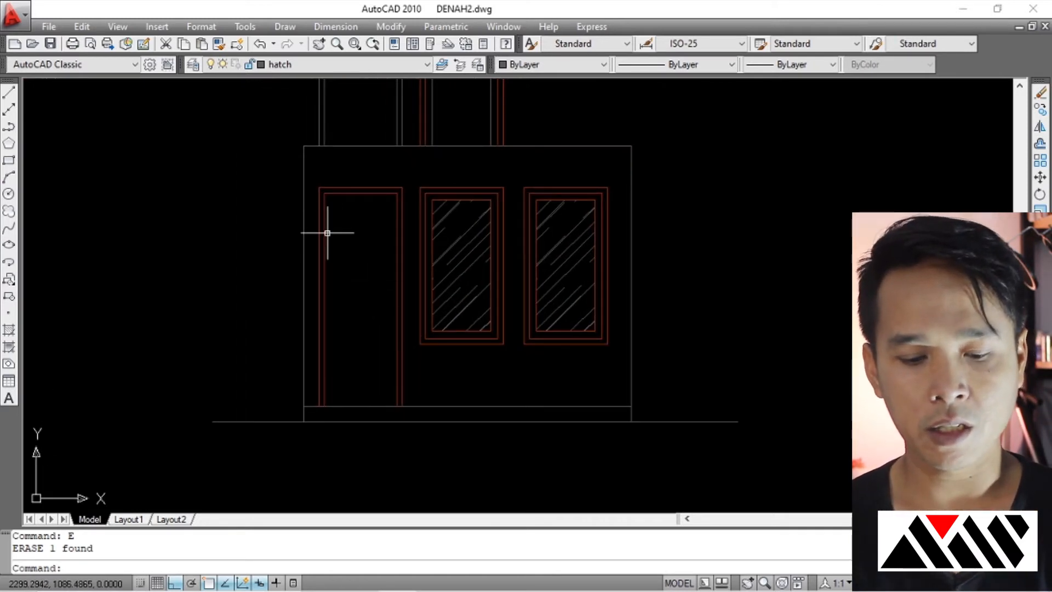
Make KUSEN the current layer and draw a rectangle filling the door frame from its inner upper corner to the opposite floor-line corner.
{"action": "scroll", "coordinate": [333, 233], "scroll_direction": "up", "scroll_amount": 2}
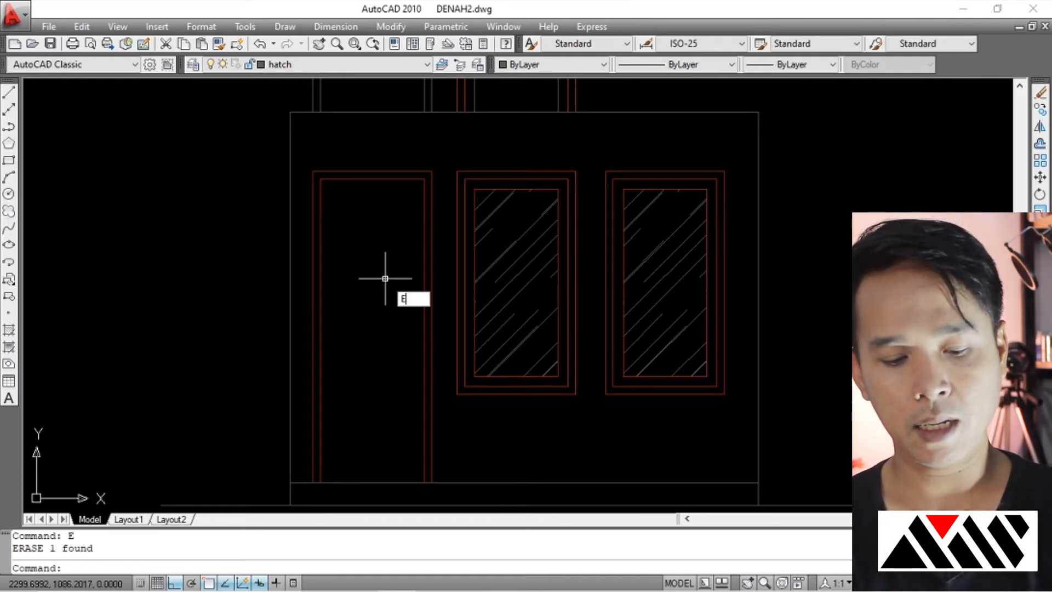
{"action": "left_click", "coordinate": [339, 63]}
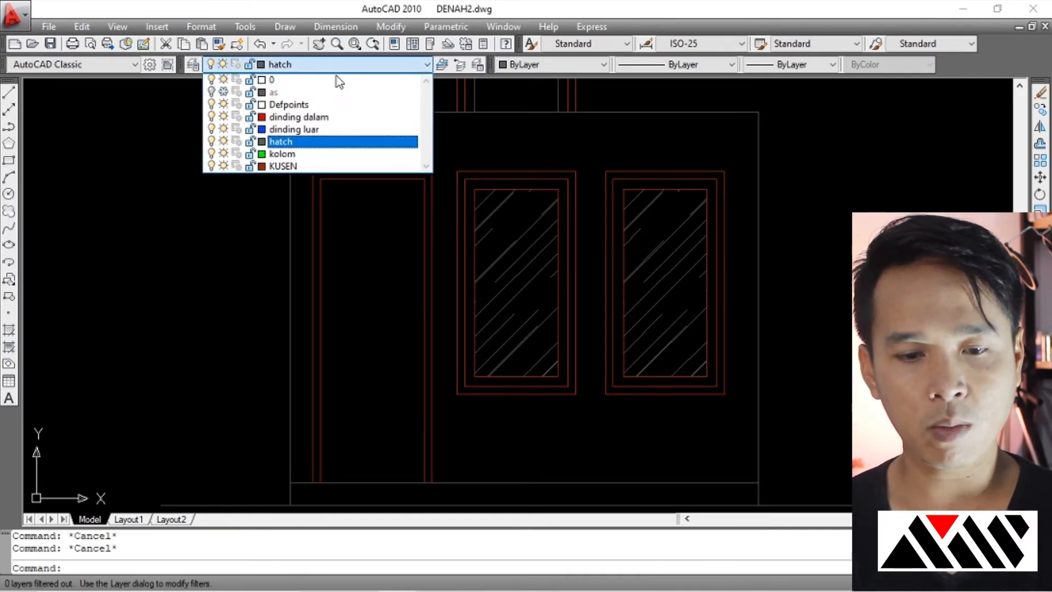
{"action": "left_click", "coordinate": [293, 166]}
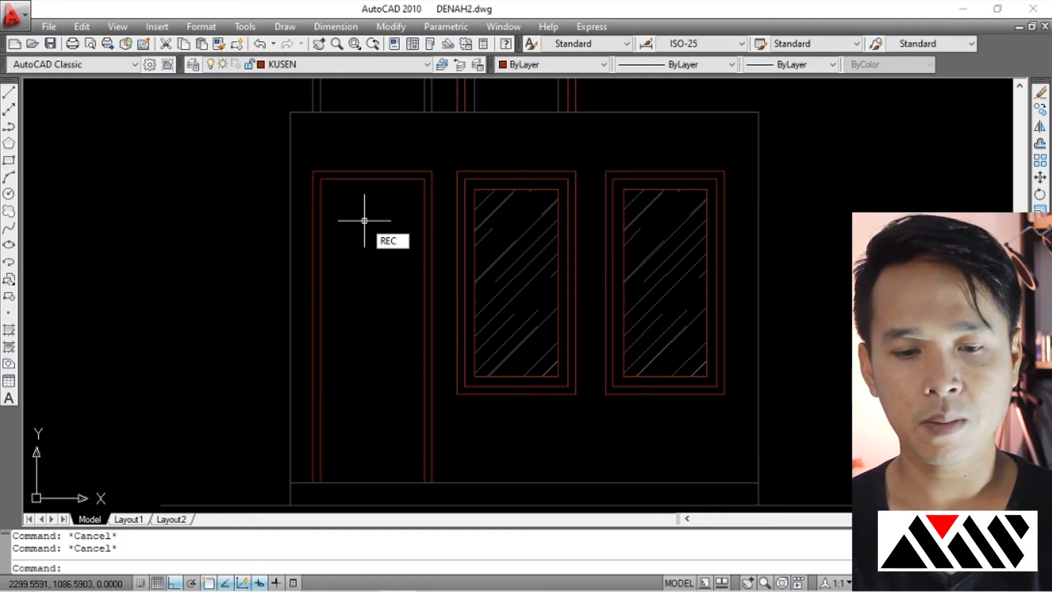
{"action": "key", "text": "Return"}
{"action": "left_click", "coordinate": [320, 179]}
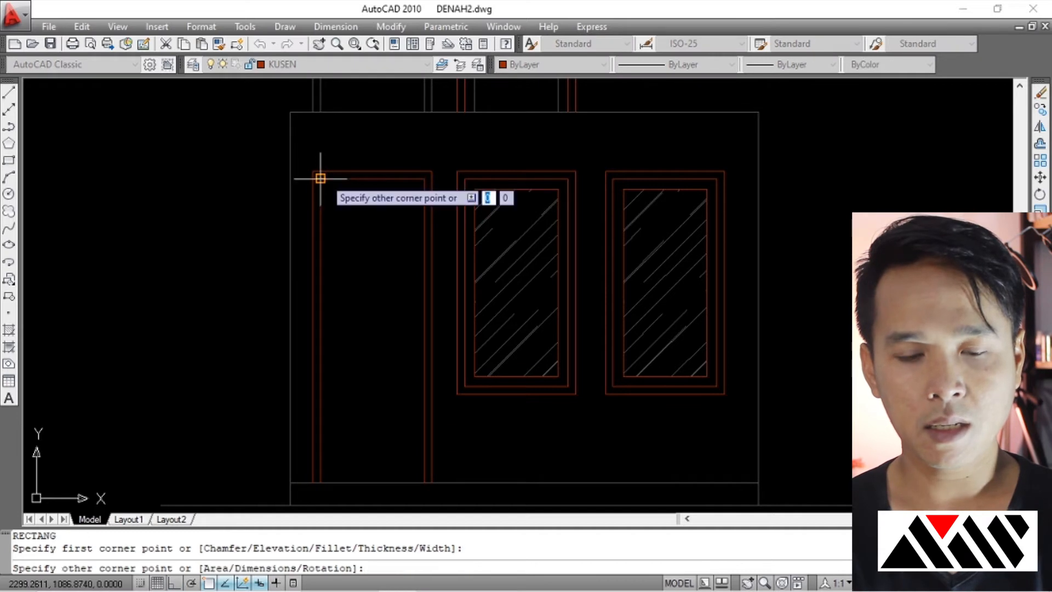
{"action": "scroll", "coordinate": [425, 490], "scroll_direction": "up", "scroll_amount": 2}
{"action": "scroll", "coordinate": [421, 485], "scroll_direction": "down", "scroll_amount": 2}
{"action": "left_click", "coordinate": [424, 490]}
Offset the door leaf rectangle 0.1 inward to form the leaf's inner panel outline.
{"action": "scroll", "coordinate": [384, 252], "scroll_direction": "up", "scroll_amount": 2}
{"action": "middle_click_drag", "start_coordinate": [372, 241], "coordinate": [376, 253]}
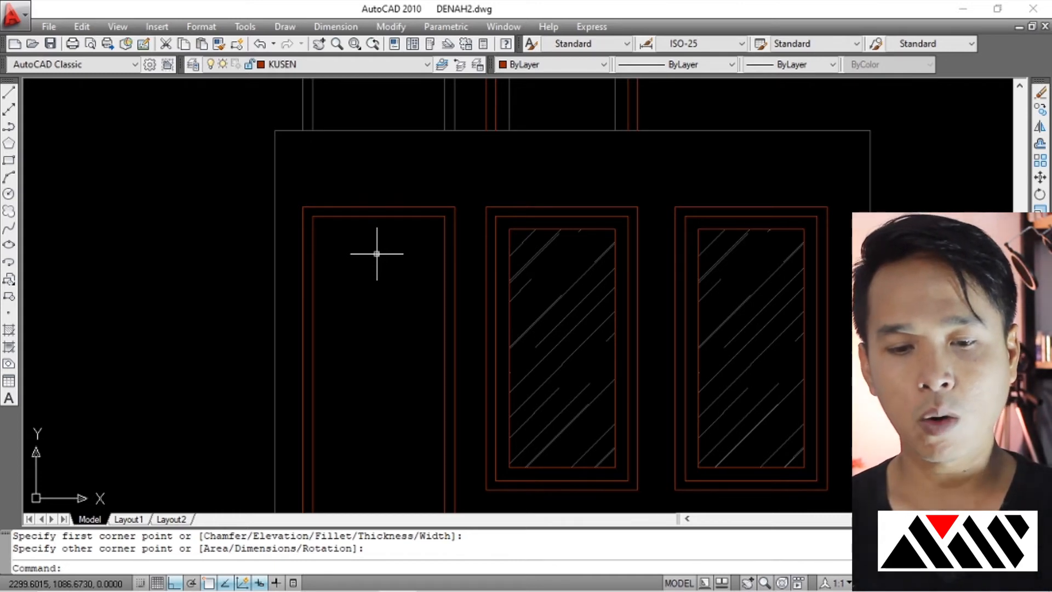
{"action": "type", "text": "o"}
{"action": "key", "text": "Return"}
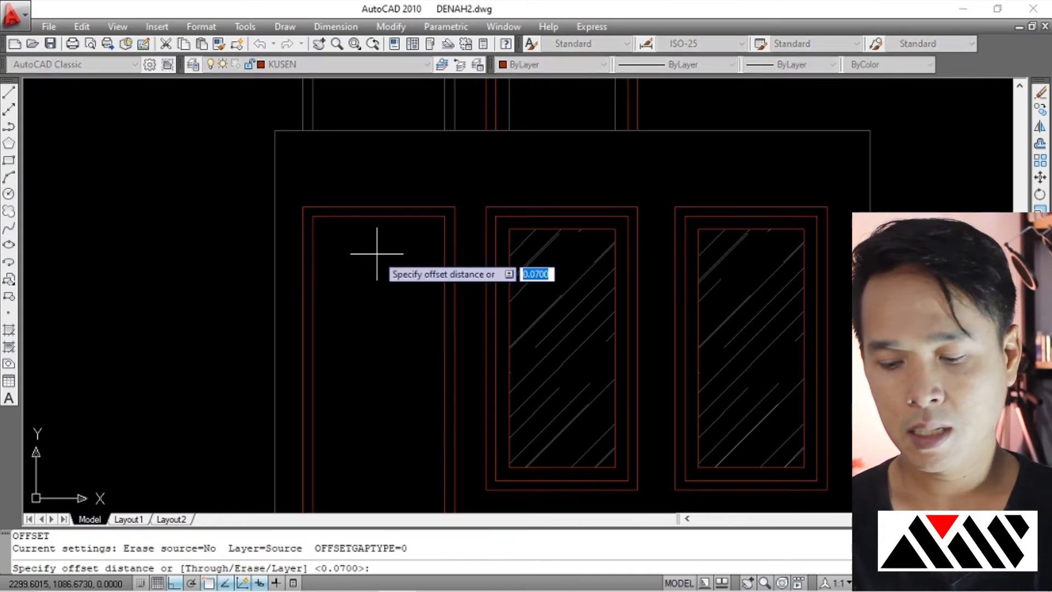
{"action": "type", "text": ".1"}
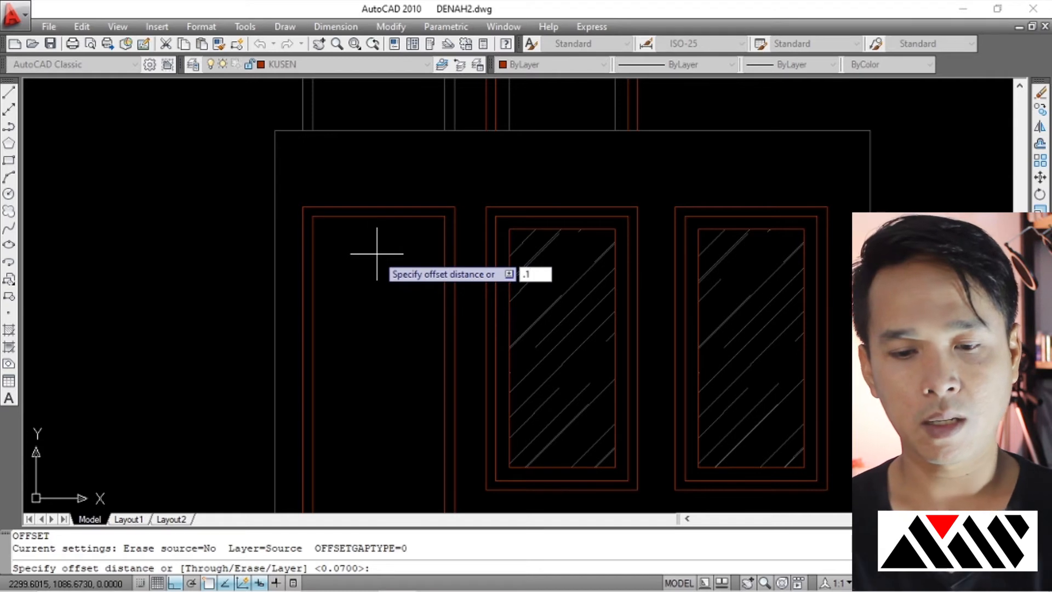
{"action": "key", "text": "Return"}
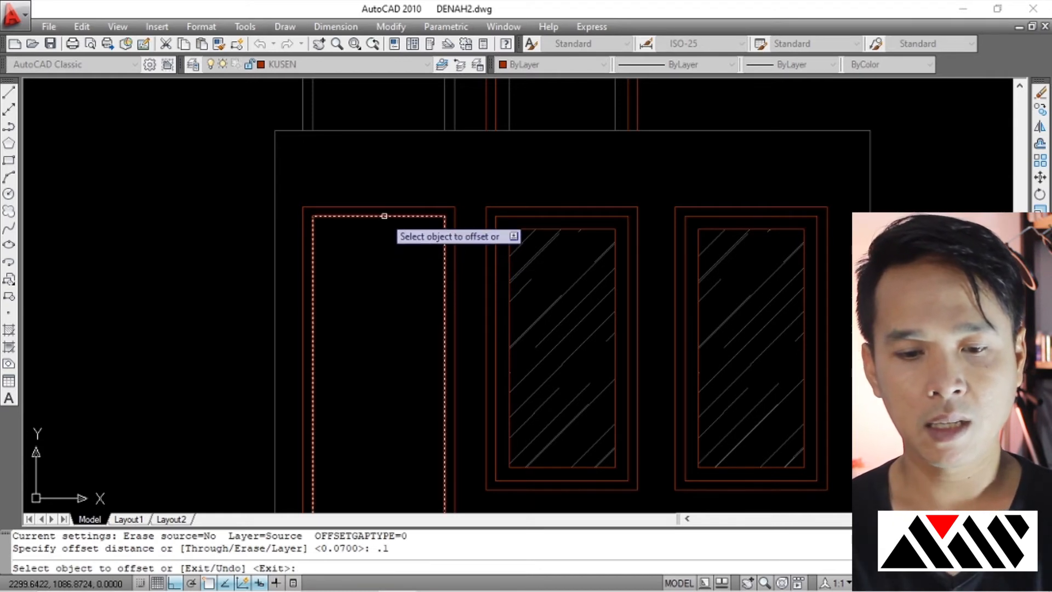
{"action": "scroll", "coordinate": [384, 215], "scroll_direction": "down", "scroll_amount": 2}
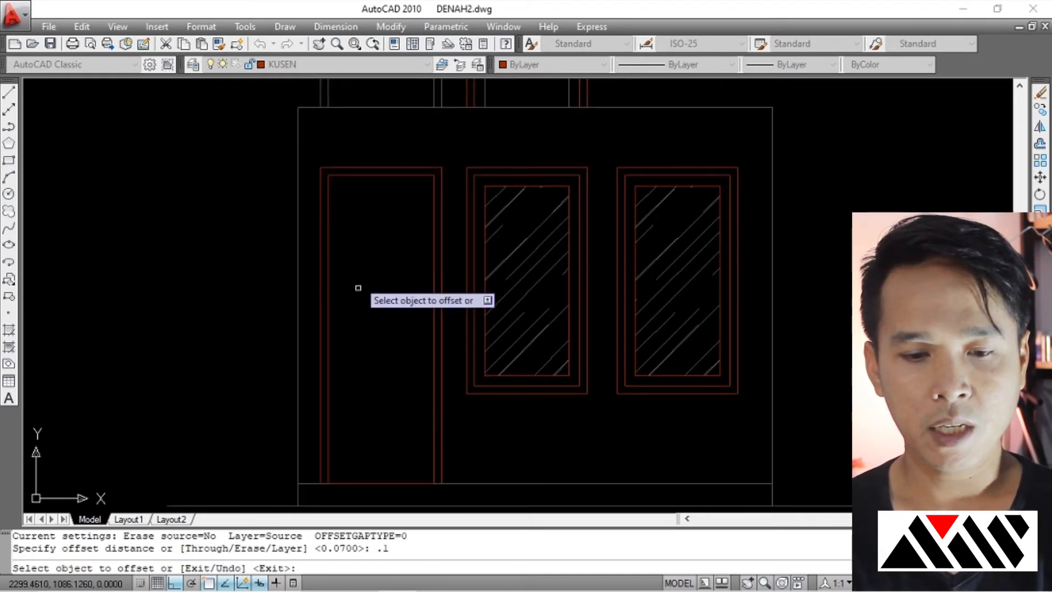
{"action": "left_click", "coordinate": [381, 176]}
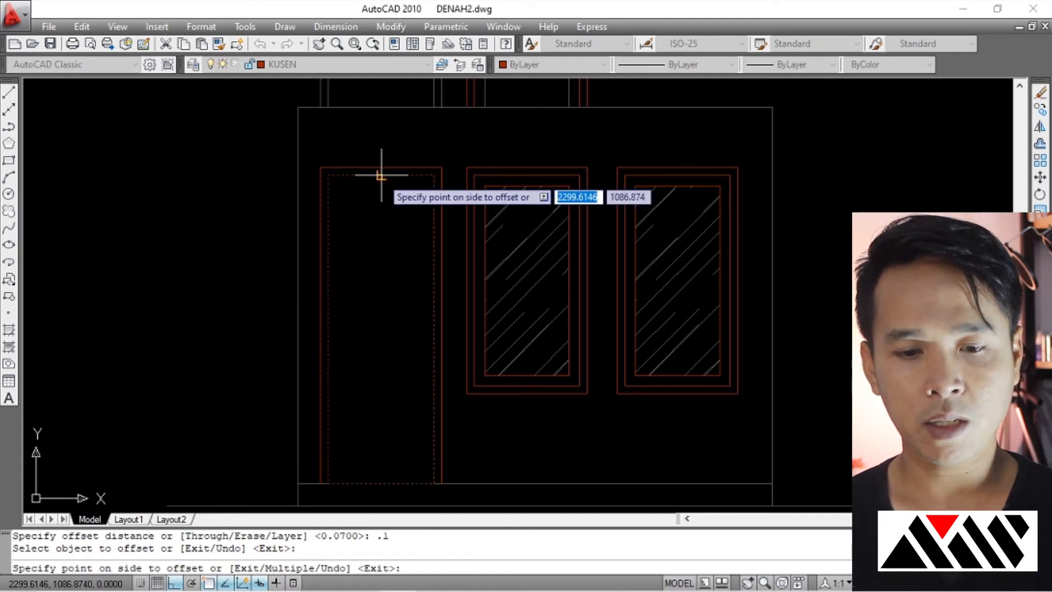
{"action": "left_click", "coordinate": [381, 220]}
{"action": "key", "text": "Escape"}
{"action": "scroll", "coordinate": [388, 265], "scroll_direction": "down", "scroll_amount": 1}
{"action": "middle_click_drag", "start_coordinate": [388, 265], "coordinate": [327, 249]}
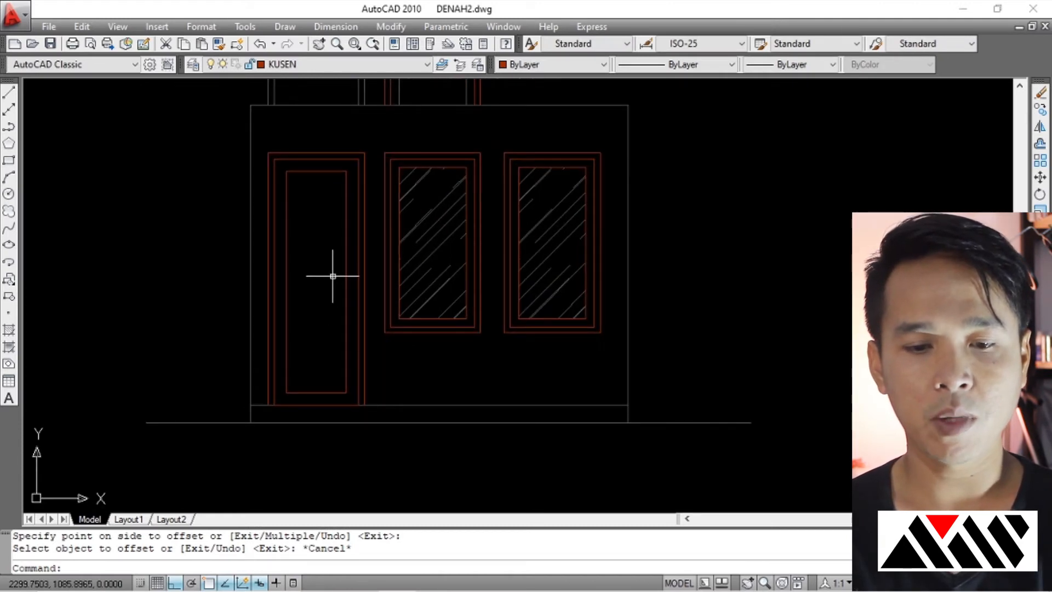
{"action": "type", "text": "PL"}
{"action": "key", "text": "Return"}
{"action": "left_click", "coordinate": [285, 283]}
{"action": "key", "text": "Escape"}
{"action": "key", "text": "Escape"}
Draw a horizontal polyline across the door's inner panel, from the midpoint of one long side to the midpoint of the other.
{"action": "scroll", "coordinate": [317, 285], "scroll_direction": "up", "scroll_amount": 2}
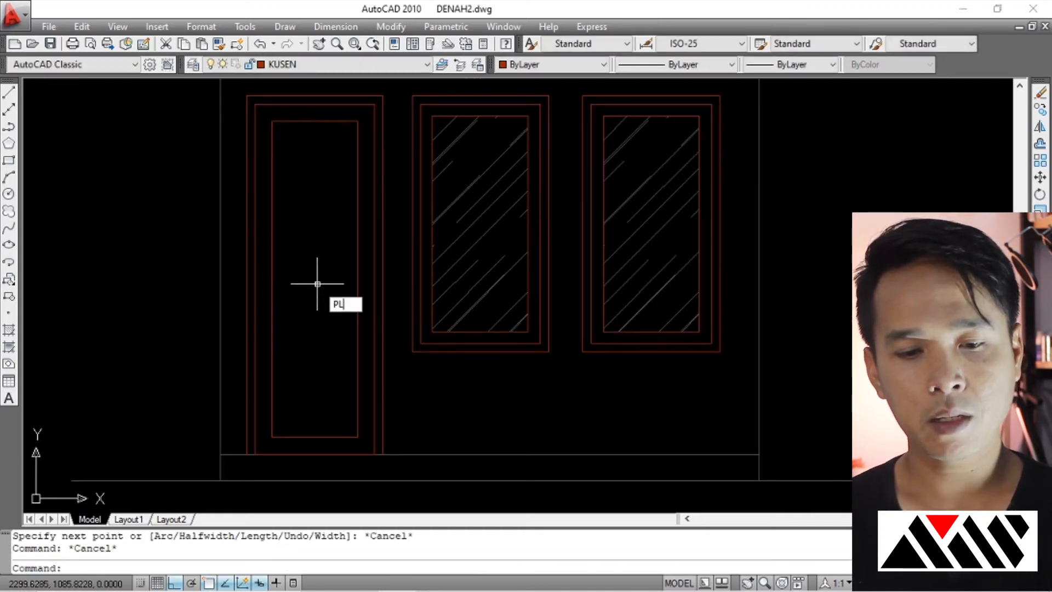
{"action": "type", "text": "PL"}
{"action": "key", "text": "Return"}
{"action": "left_click", "coordinate": [273, 280]}
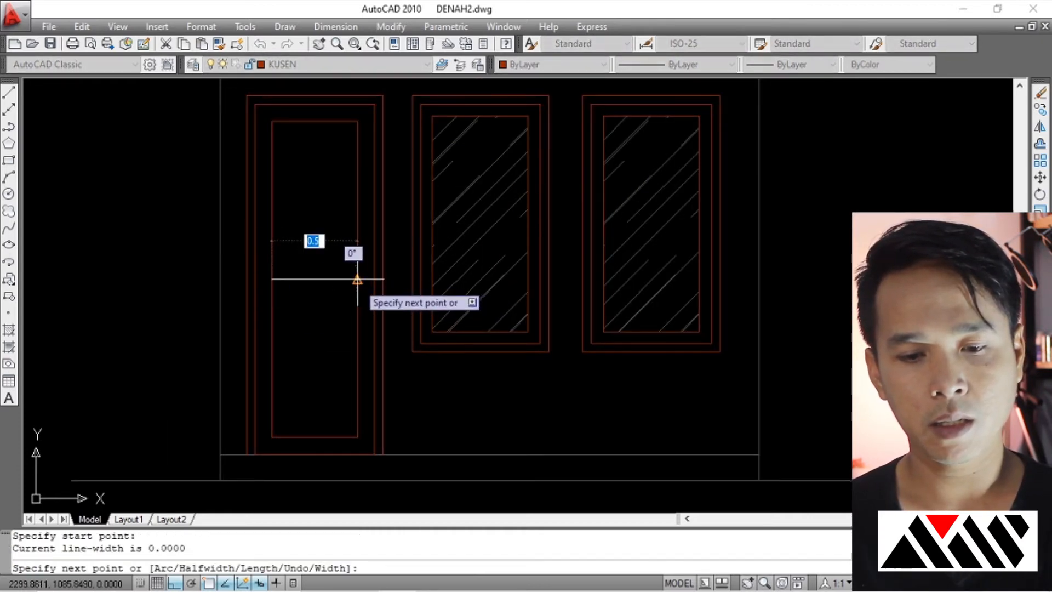
{"action": "left_click", "coordinate": [357, 280]}
{"action": "key", "text": "Return"}
{"action": "type", "text": "o"}
{"action": "key", "text": "Return"}
{"action": "type", "text": "1"}
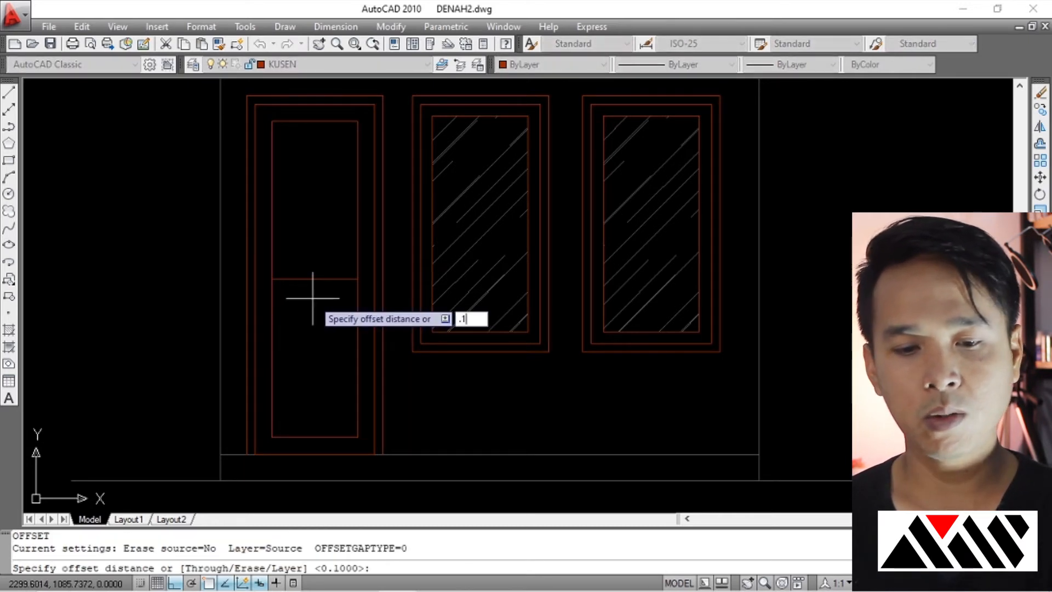
{"action": "key", "text": "Escape"}
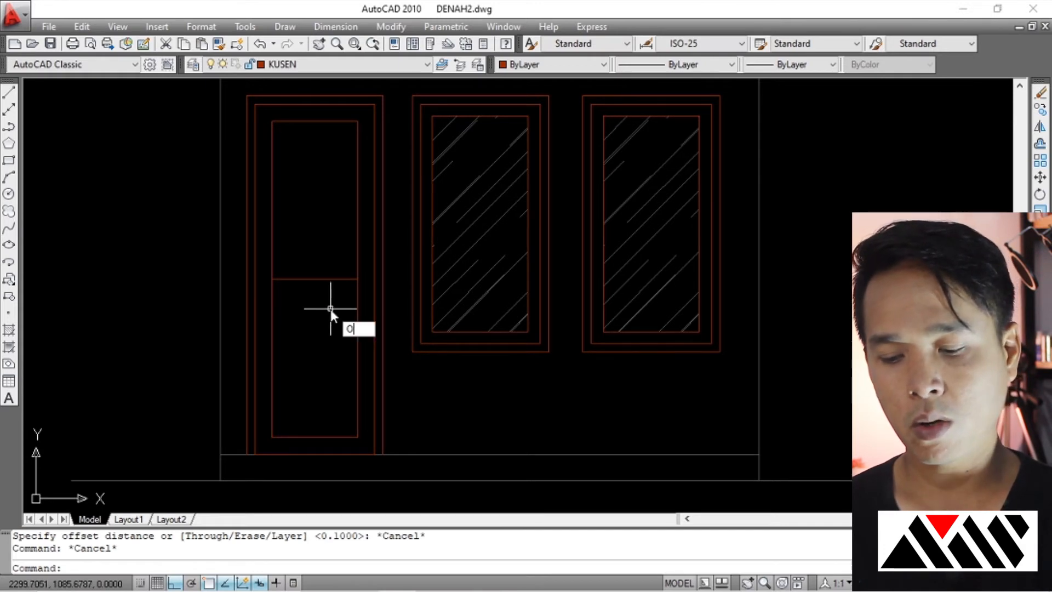
Offset the door panel's horizontal middle line 0.1 downward.
{"action": "key", "text": "Return"}
{"action": "type", "text": ".1"}
{"action": "key", "text": "Return"}
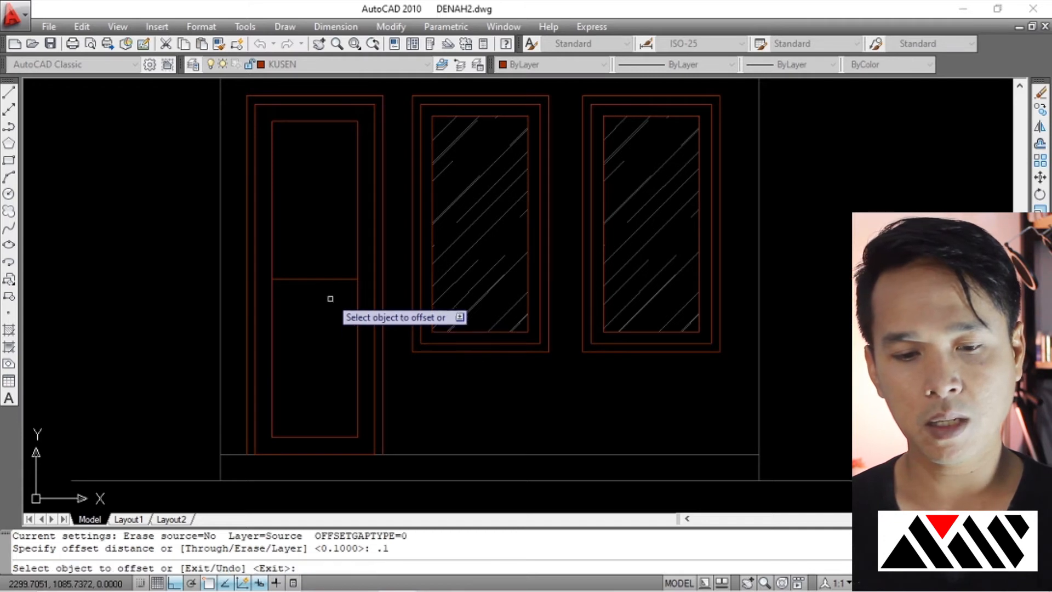
{"action": "left_click", "coordinate": [326, 280]}
{"action": "left_click", "coordinate": [326, 312]}
{"action": "key", "text": "Return"}
{"action": "scroll", "coordinate": [315, 295], "scroll_direction": "up", "scroll_amount": 2}
{"action": "middle_click_drag", "start_coordinate": [321, 296], "coordinate": [335, 331]}
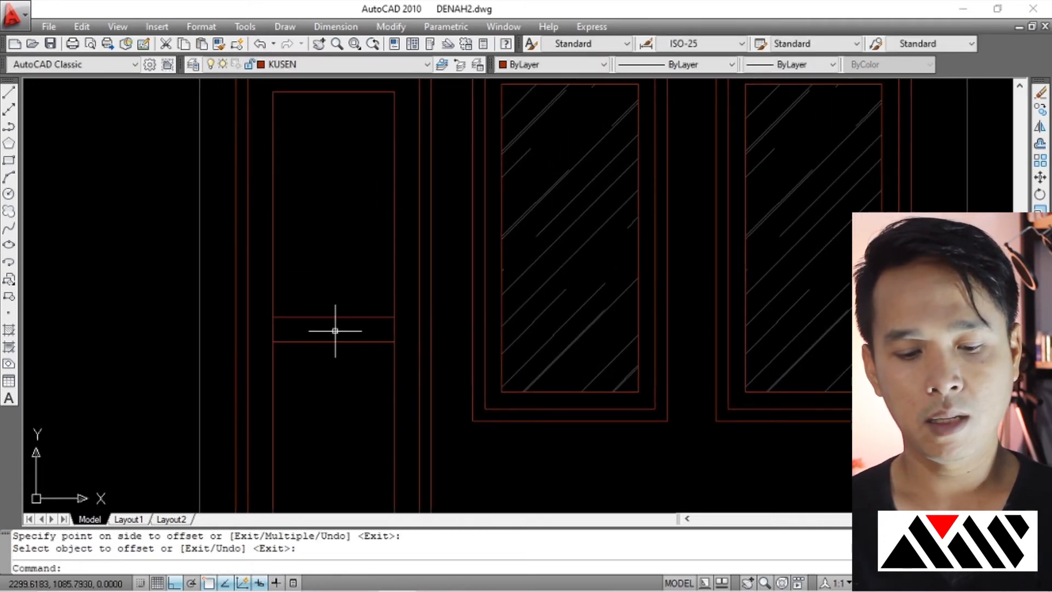
{"action": "key", "text": "Escape"}
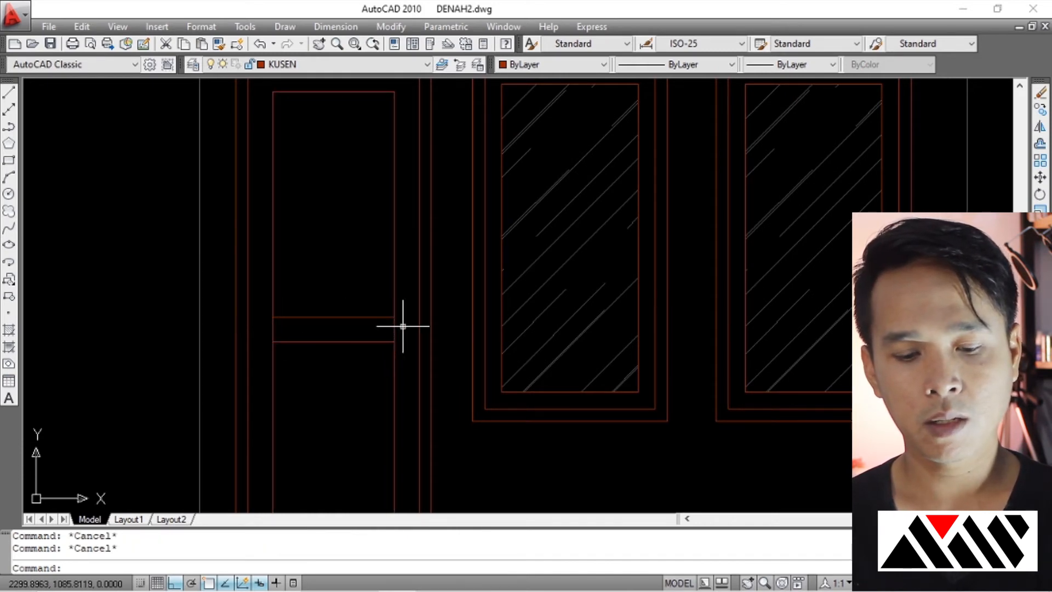
Trim both sides of the inner panel outline between the two middle lines, dividing the door into two separate panels.
{"action": "scroll", "coordinate": [264, 329], "scroll_direction": "down", "scroll_amount": 3}
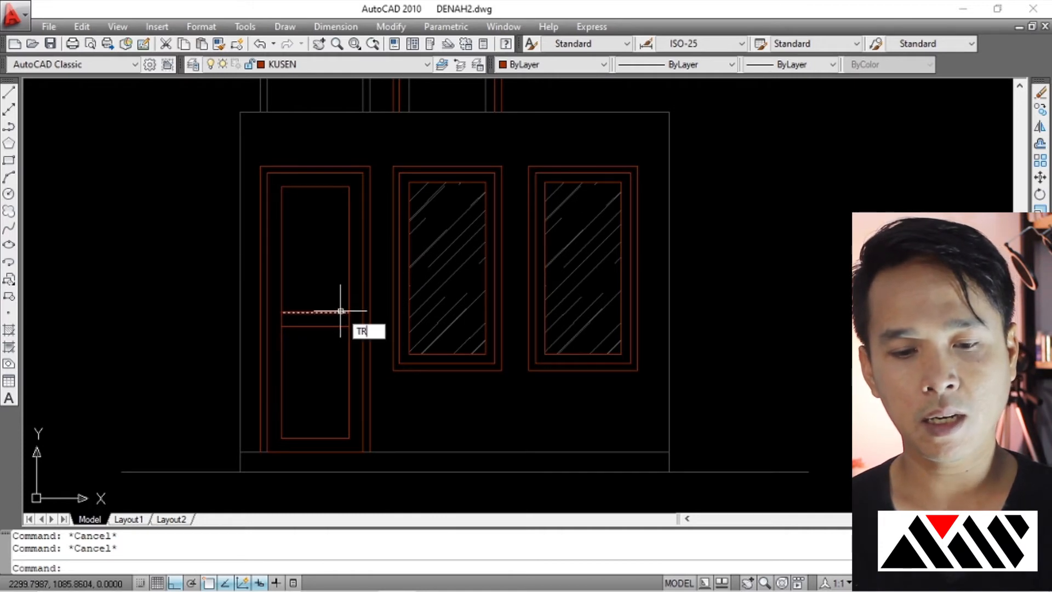
{"action": "key", "text": "Return"}
{"action": "key", "text": "Return"}
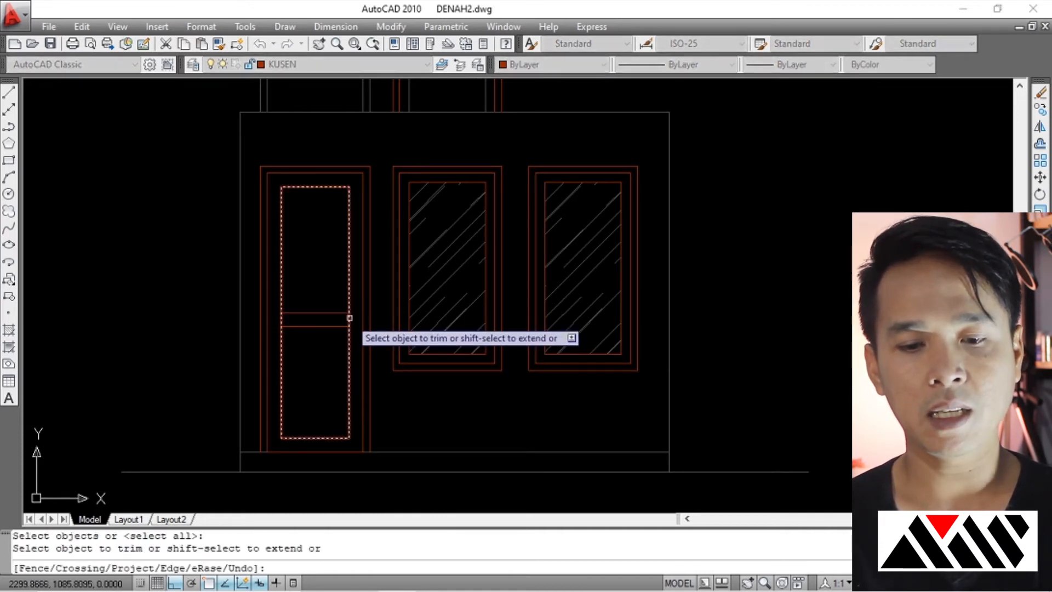
{"action": "scroll", "coordinate": [296, 323], "scroll_direction": "up", "scroll_amount": 3}
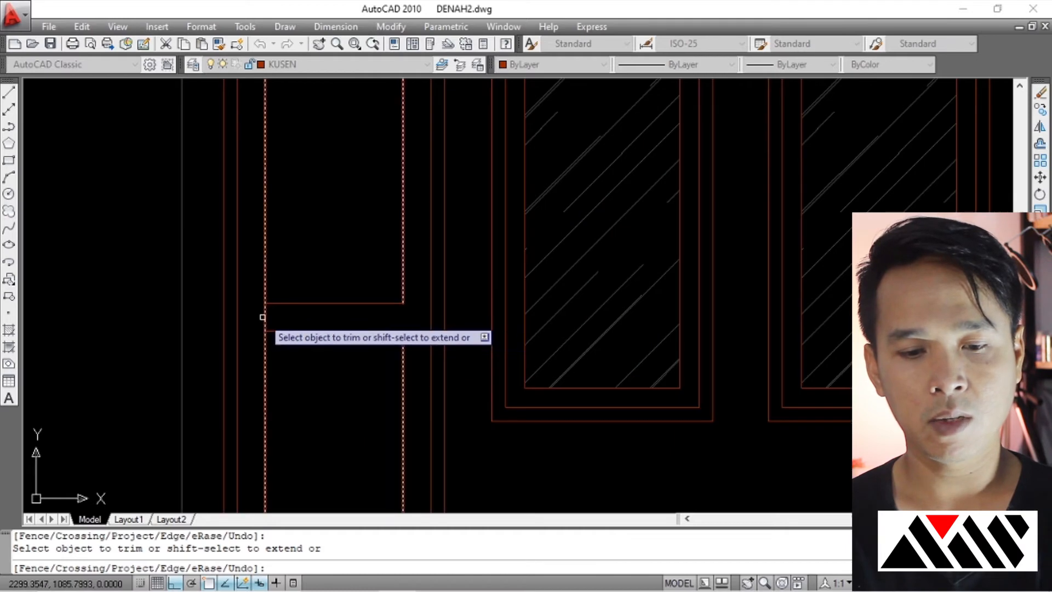
{"action": "key", "text": "Return"}
Examine the two-panel door and the windows in the elevation beneath the floor plan.
{"action": "scroll", "coordinate": [348, 246], "scroll_direction": "down", "scroll_amount": 4}
{"action": "scroll", "coordinate": [305, 230], "scroll_direction": "up", "scroll_amount": 2}
{"action": "scroll", "coordinate": [378, 274], "scroll_direction": "down", "scroll_amount": 4}
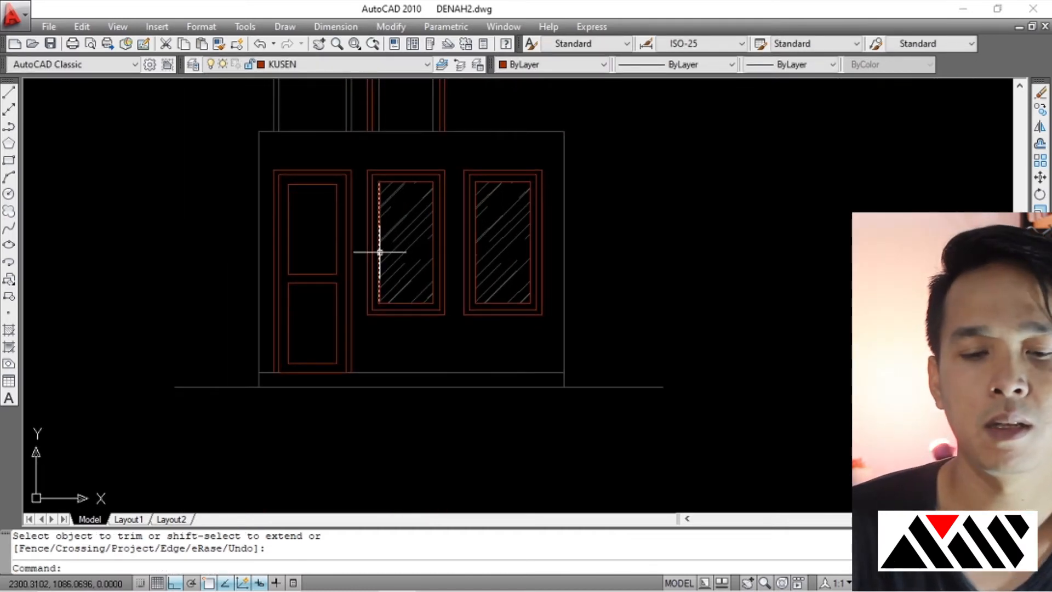
{"action": "scroll", "coordinate": [388, 227], "scroll_direction": "up", "scroll_amount": 2}
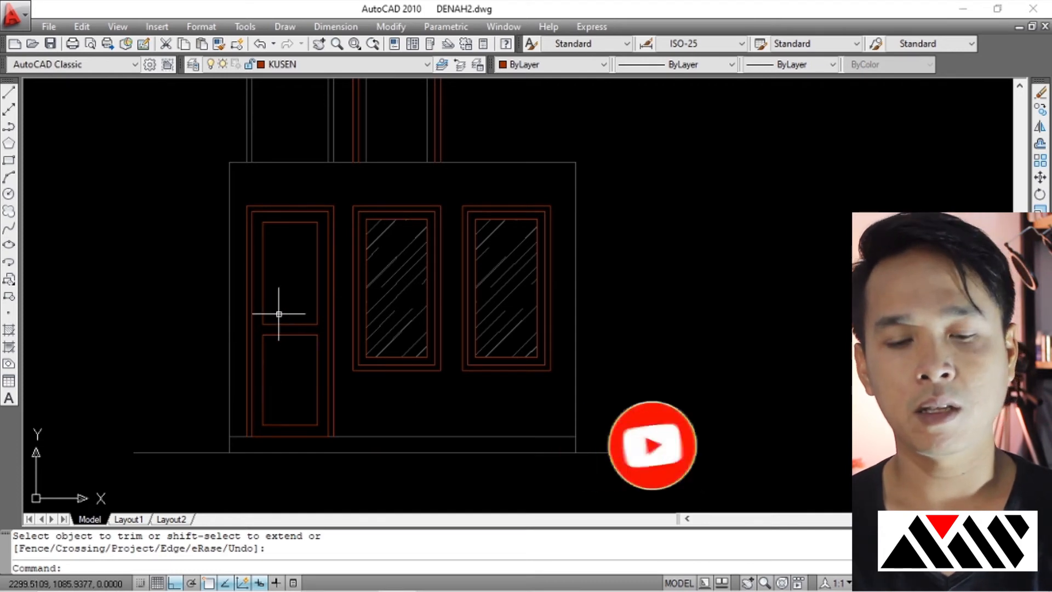
{"action": "scroll", "coordinate": [395, 247], "scroll_direction": "down", "scroll_amount": 2}
{"action": "scroll", "coordinate": [416, 252], "scroll_direction": "up", "scroll_amount": 2}
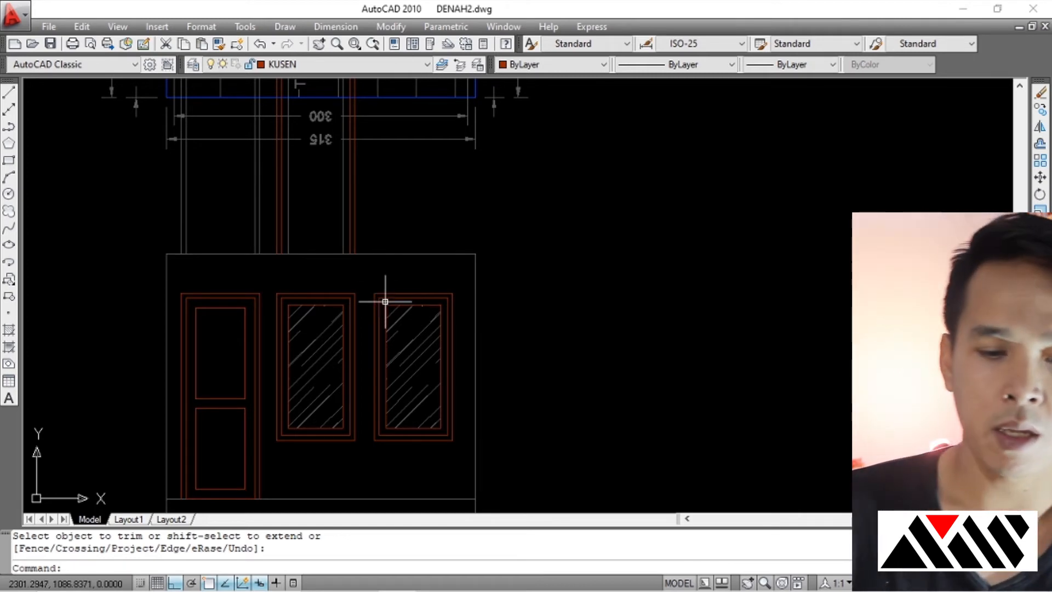
{"action": "scroll", "coordinate": [385, 301], "scroll_direction": "down", "scroll_amount": 2}
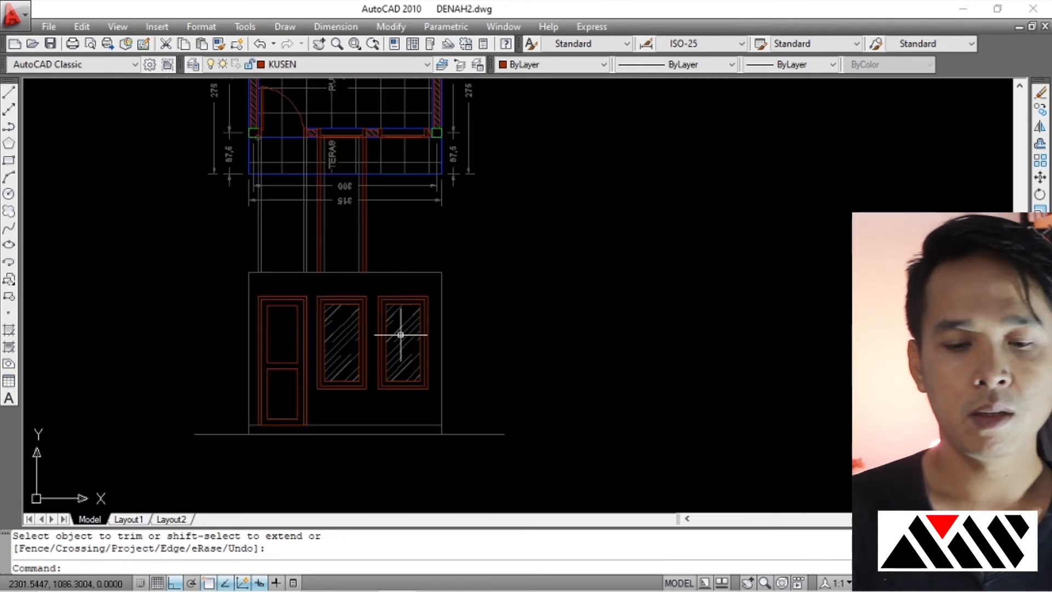
{"action": "scroll", "coordinate": [282, 317], "scroll_direction": "up", "scroll_amount": 2}
{"action": "scroll", "coordinate": [276, 250], "scroll_direction": "up", "scroll_amount": 3}
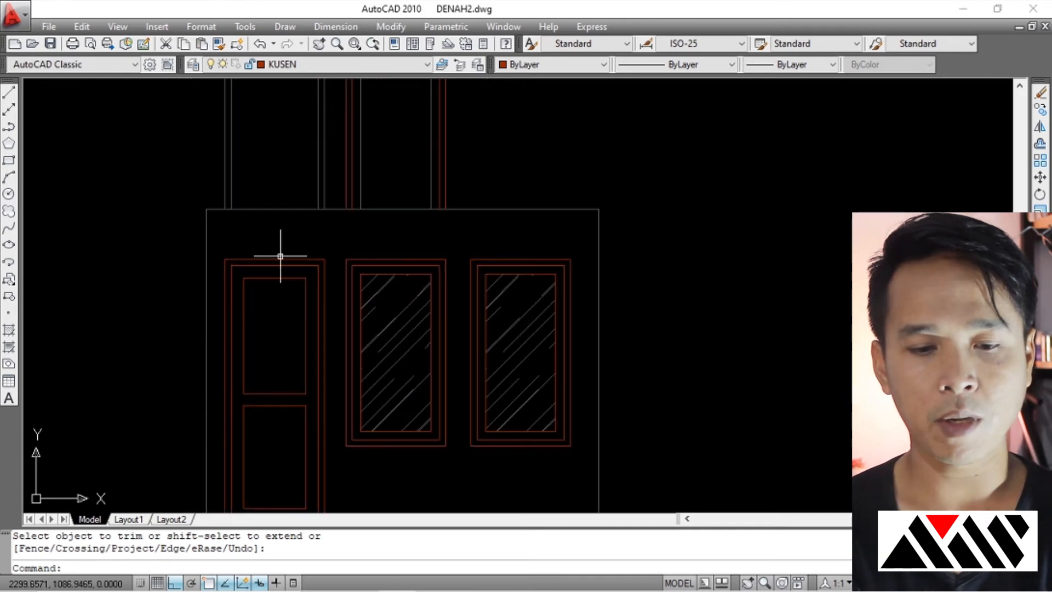
{"action": "left_click", "coordinate": [290, 250]}
{"action": "left_click", "coordinate": [281, 266]}
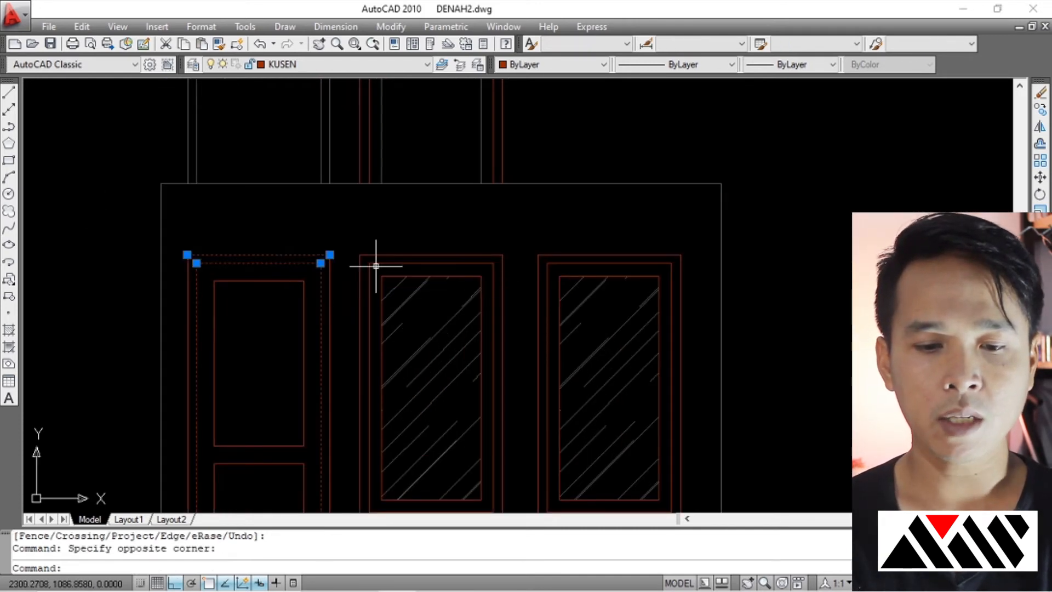
{"action": "key", "text": "Escape"}
{"action": "left_click", "coordinate": [404, 241]}
{"action": "left_click", "coordinate": [398, 264]}
{"action": "key", "text": "Escape"}
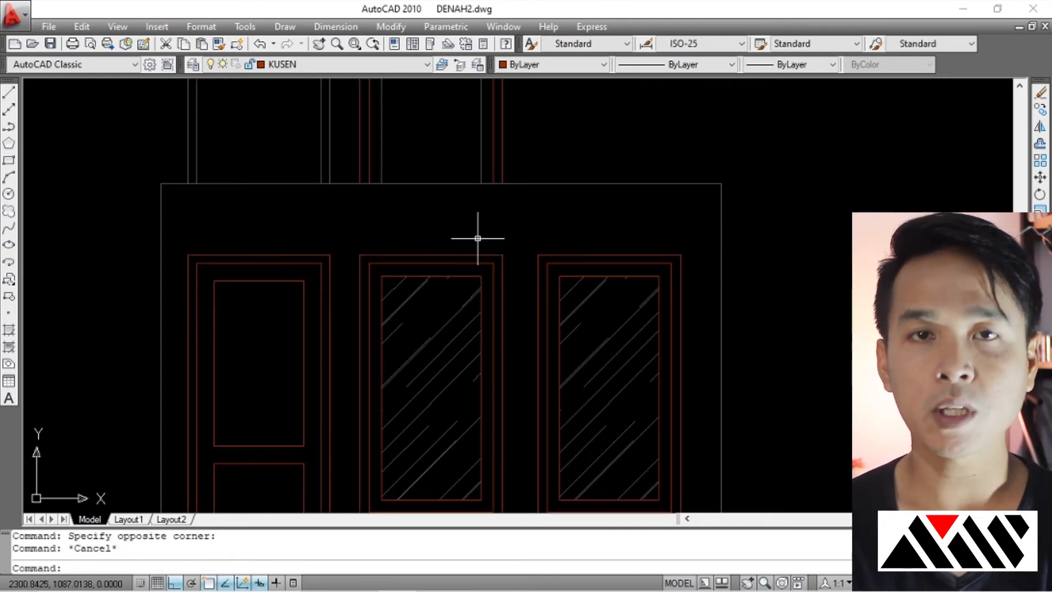
{"action": "middle_click_drag", "start_coordinate": [576, 238], "coordinate": [481, 238]}
{"action": "scroll", "coordinate": [483, 263], "scroll_direction": "up", "scroll_amount": 2}
{"action": "left_click", "coordinate": [402, 236]}
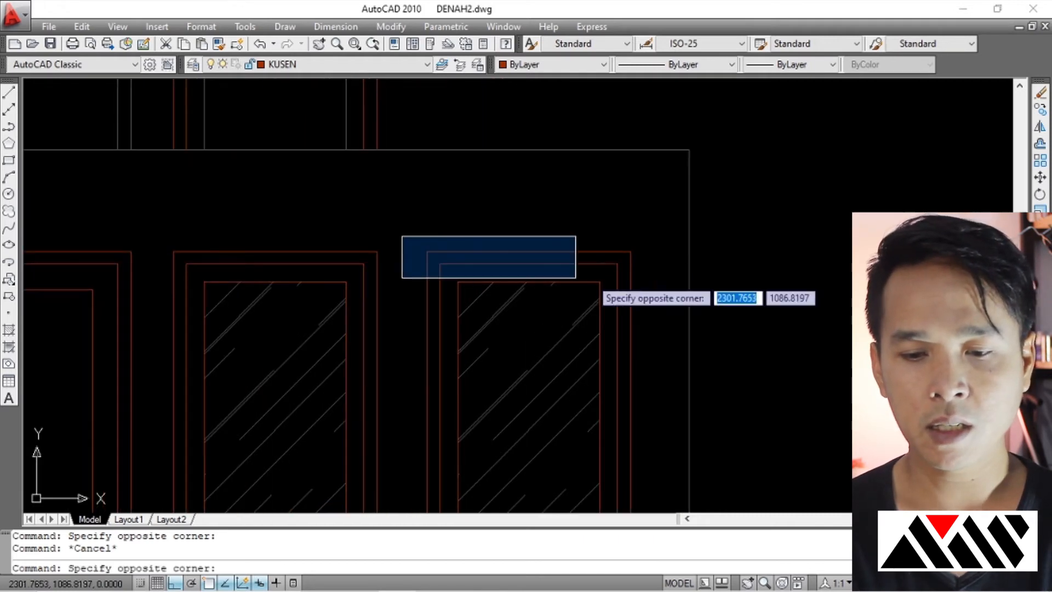
{"action": "left_click", "coordinate": [651, 274]}
{"action": "key", "text": "Escape"}
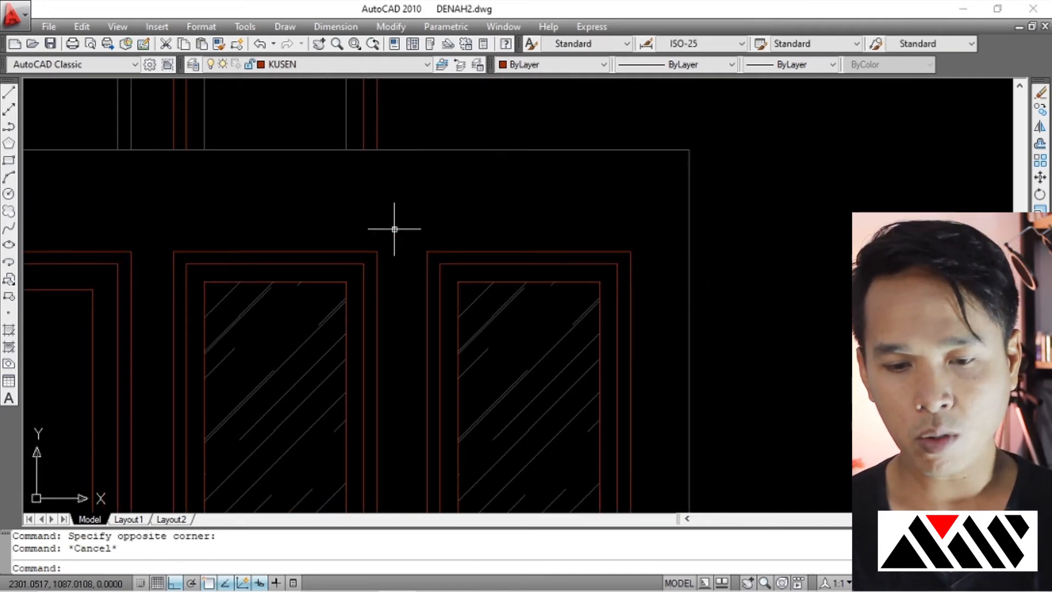
Copy the two top frame lines of the right-hand window 0.2 straight up.
{"action": "left_click", "coordinate": [400, 231]}
{"action": "left_click", "coordinate": [645, 273]}
{"action": "type", "text": "co"}
{"action": "key", "text": "Return"}
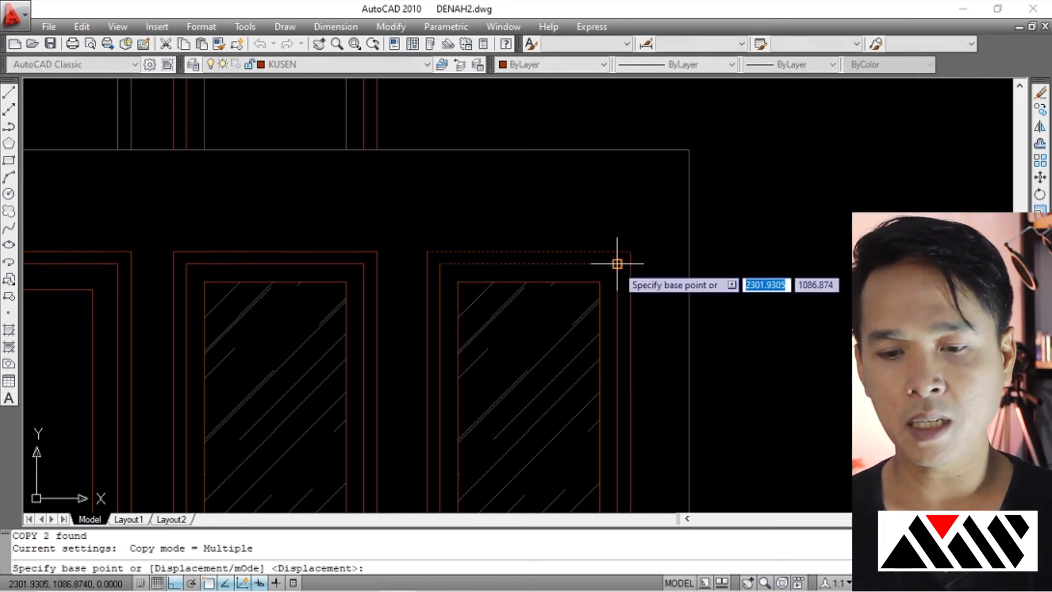
{"action": "left_click", "coordinate": [655, 264]}
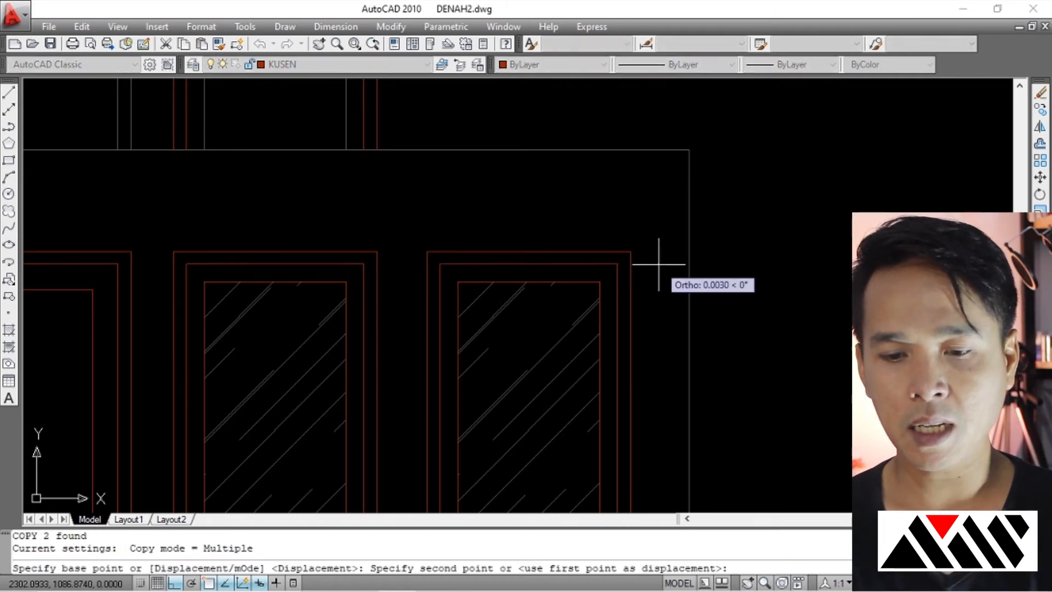
{"action": "left_click", "coordinate": [658, 209]}
{"action": "key", "text": "ctrl+z"}
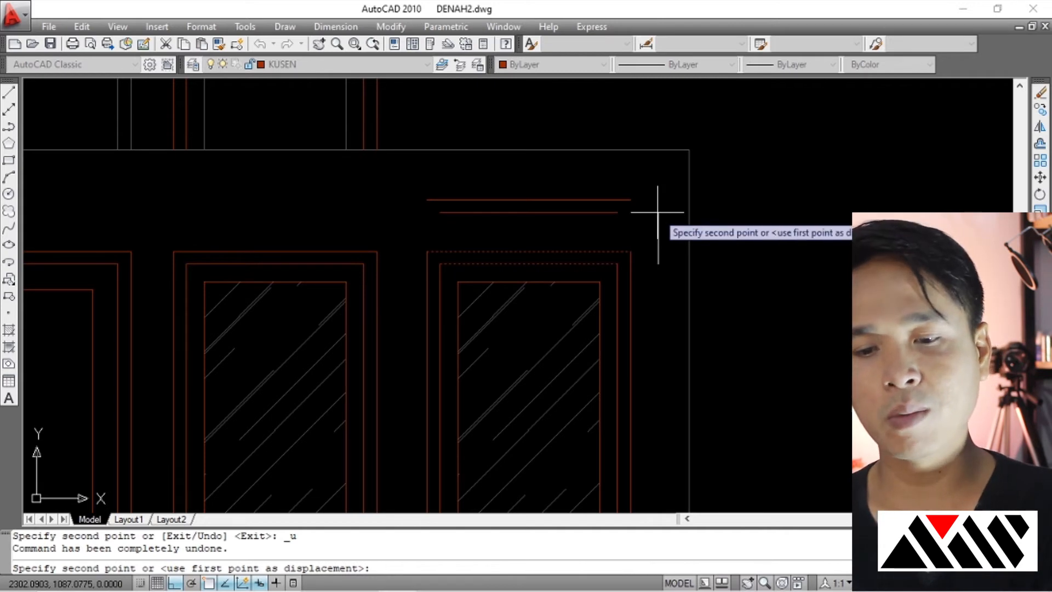
{"action": "type", "text": ".2"}
{"action": "key", "text": "Return"}
{"action": "key", "text": "Escape"}
{"action": "scroll", "coordinate": [617, 239], "scroll_direction": "up", "scroll_amount": 2}
{"action": "scroll", "coordinate": [616, 239], "scroll_direction": "down", "scroll_amount": 4}
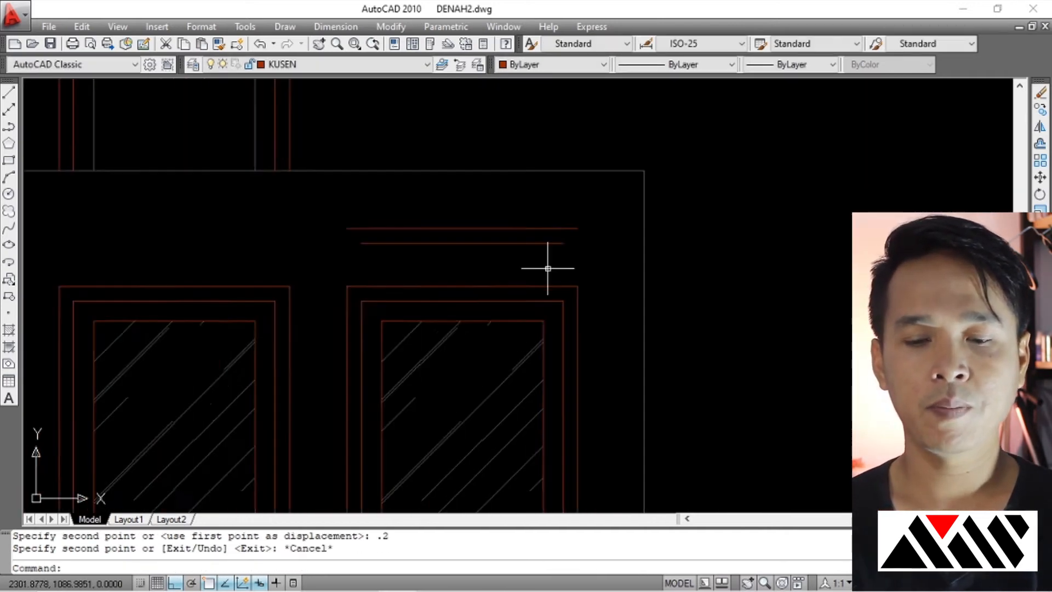
{"action": "scroll", "coordinate": [548, 270], "scroll_direction": "up", "scroll_amount": 1}
{"action": "left_click", "coordinate": [570, 339]}
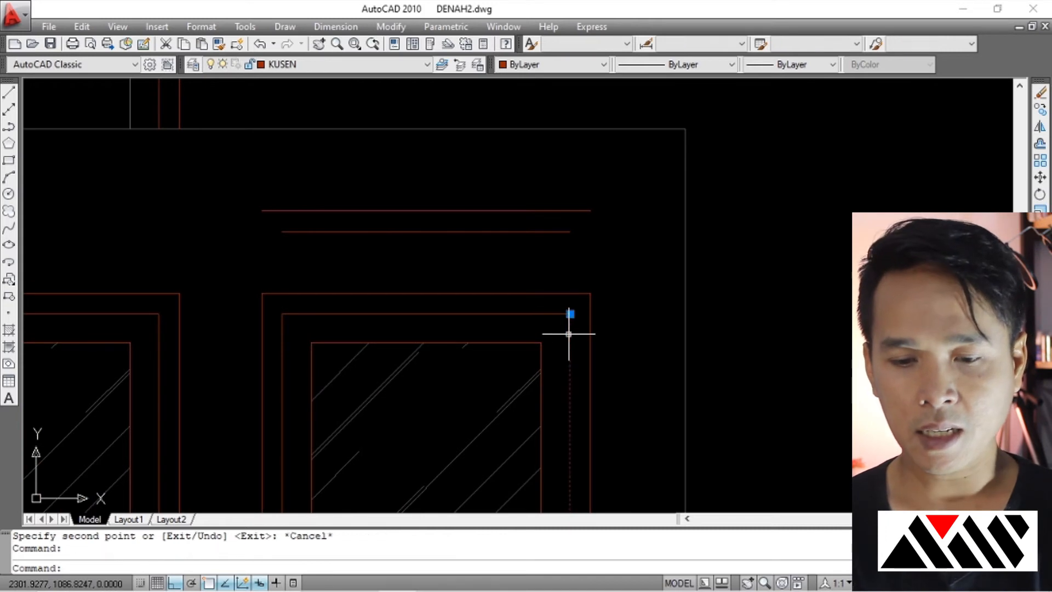
{"action": "left_click", "coordinate": [568, 228]}
{"action": "left_click", "coordinate": [516, 265]}
{"action": "key", "text": "Escape"}
{"action": "left_click", "coordinate": [563, 224]}
{"action": "key", "text": "Escape"}
{"action": "left_click", "coordinate": [570, 330]}
{"action": "scroll", "coordinate": [573, 290], "scroll_direction": "down", "scroll_amount": 3}
{"action": "scroll", "coordinate": [572, 263], "scroll_direction": "up", "scroll_amount": 2}
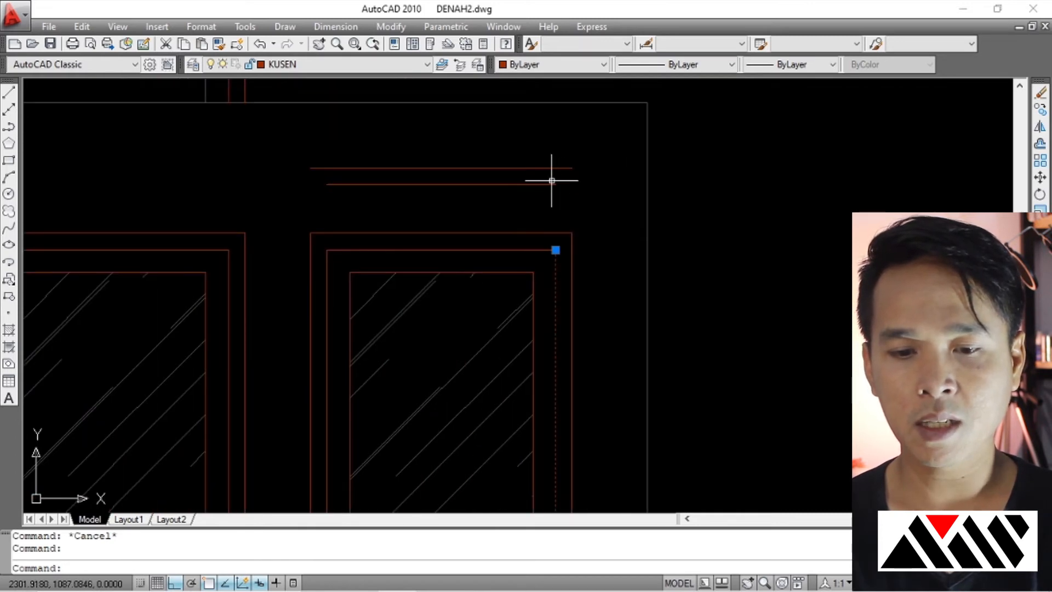
{"action": "key", "text": "Escape"}
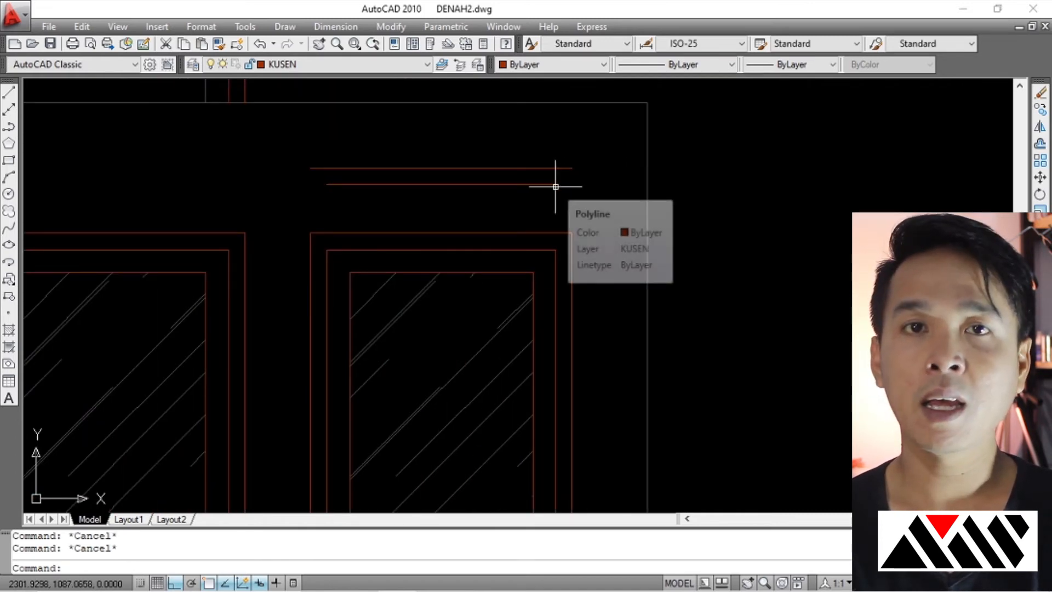
Extend the right-hand window's two inner side frame lines up to the lower of the copied top lines.
{"action": "type", "text": "ex"}
{"action": "key", "text": "Return"}
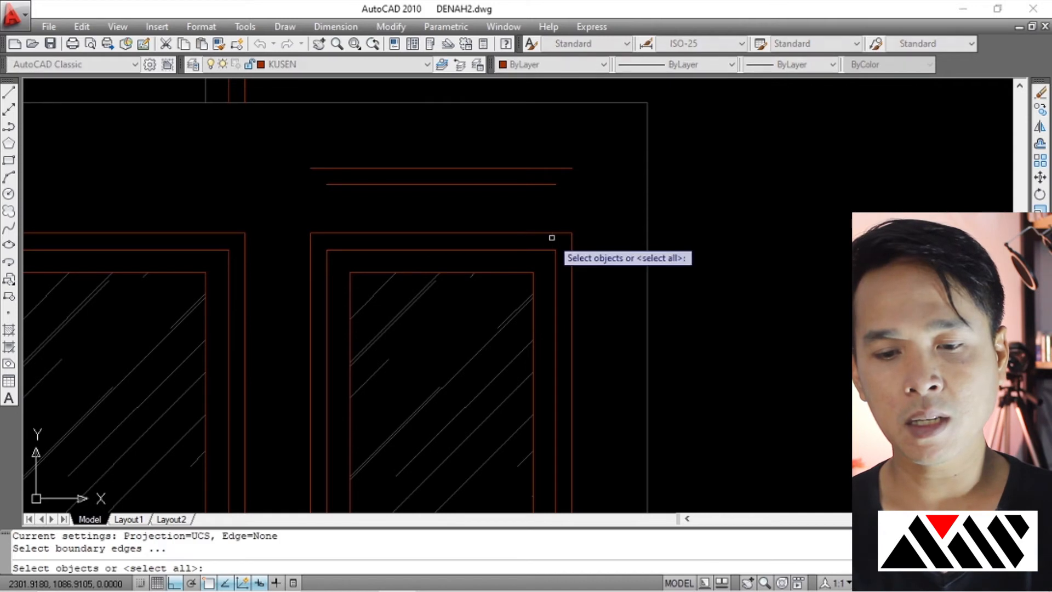
{"action": "left_click", "coordinate": [535, 184]}
{"action": "key", "text": "Return"}
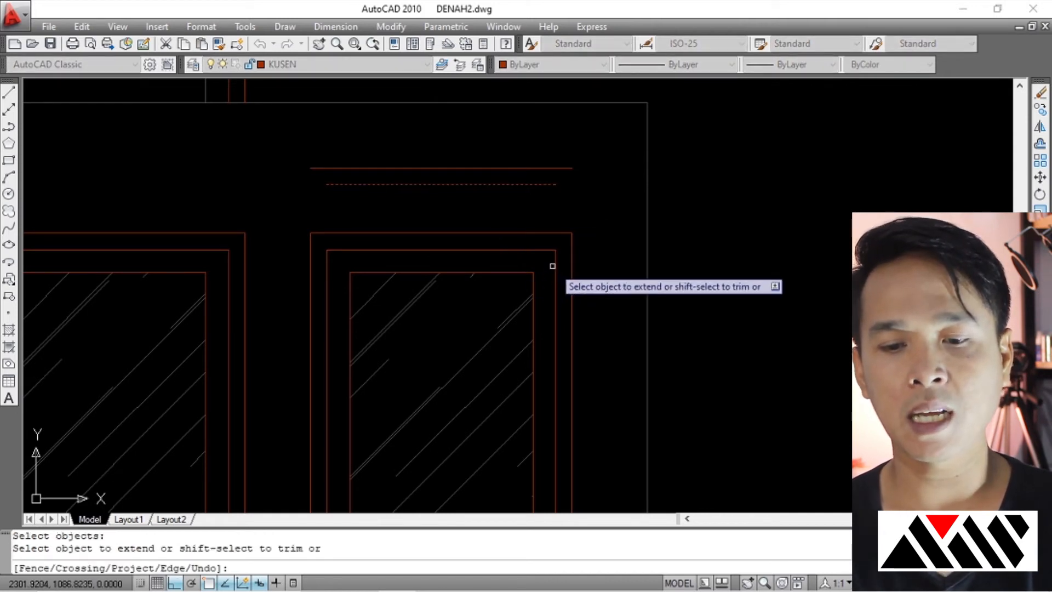
{"action": "left_click", "coordinate": [555, 264]}
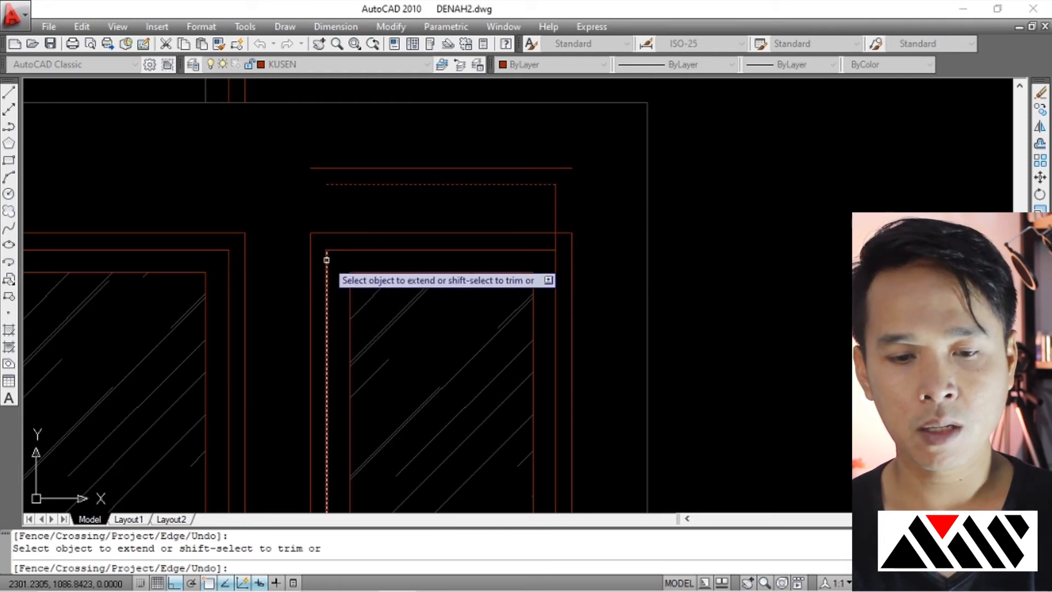
{"action": "left_click", "coordinate": [329, 261]}
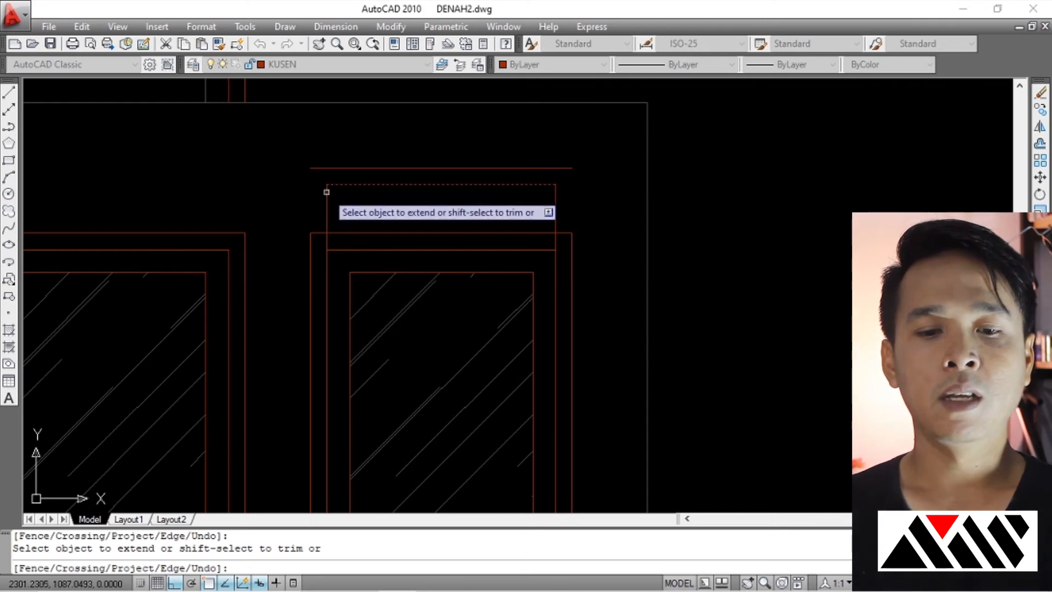
{"action": "key", "text": "Escape"}
{"action": "key", "text": "Escape"}
{"action": "left_click", "coordinate": [570, 253]}
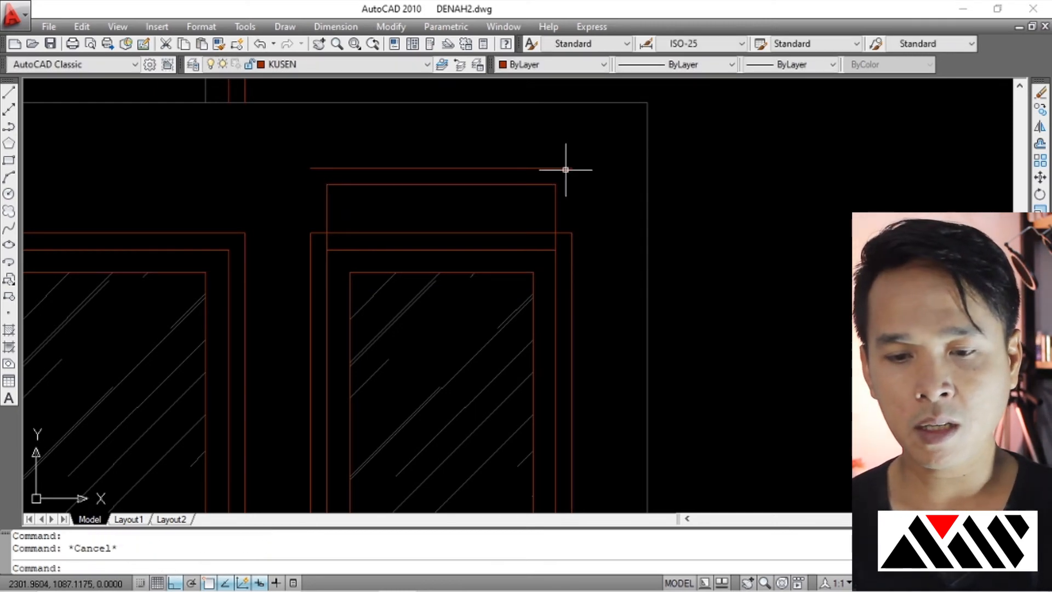
{"action": "key", "text": "Escape"}
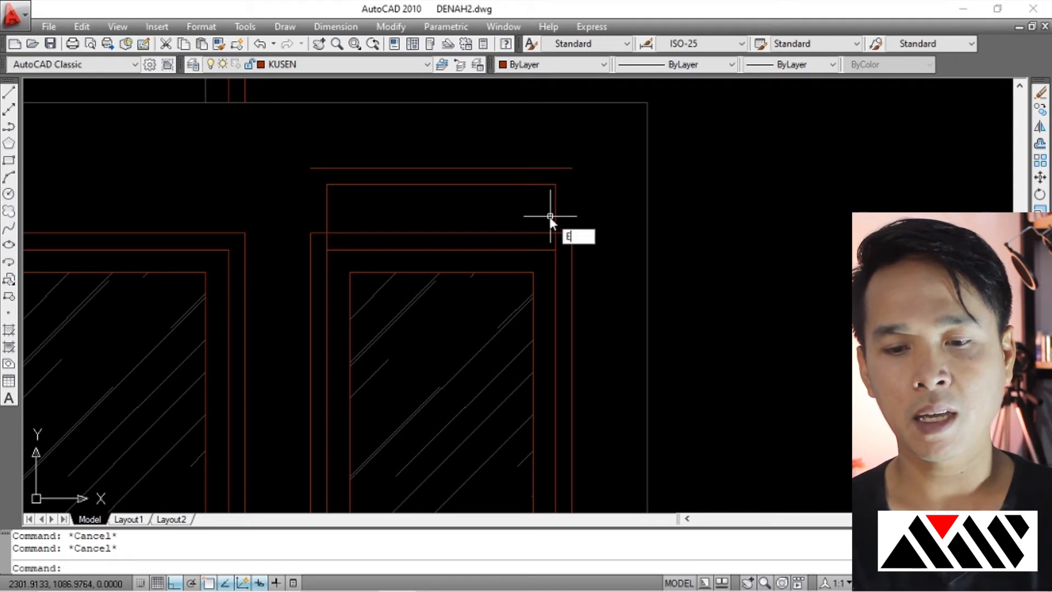
Extend the right-hand window's two outer side frame lines up to the uppermost copied line.
{"action": "type", "text": "EX"}
{"action": "key", "text": "Return"}
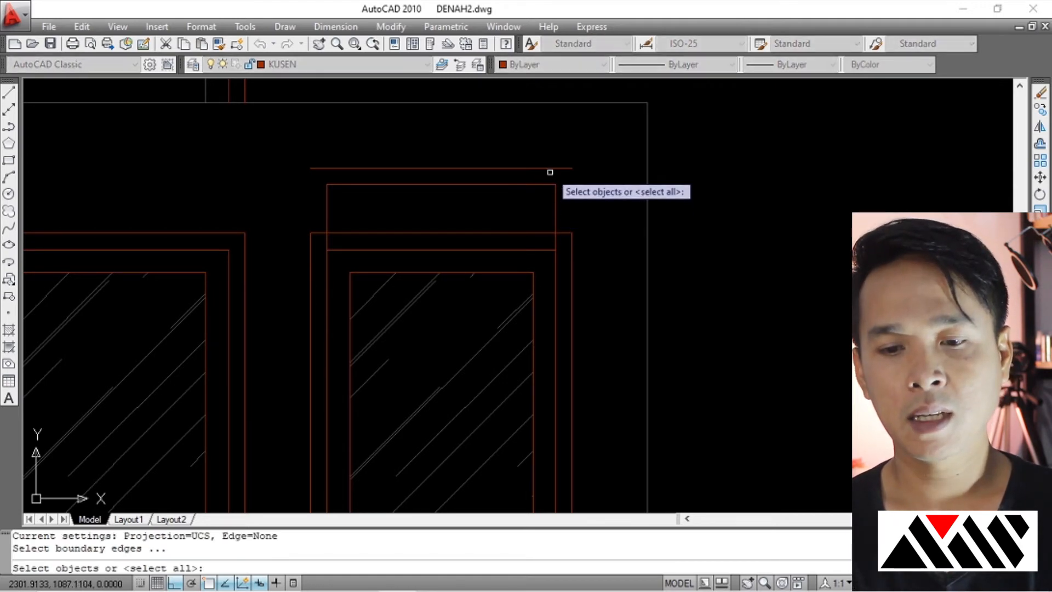
{"action": "left_click", "coordinate": [550, 169]}
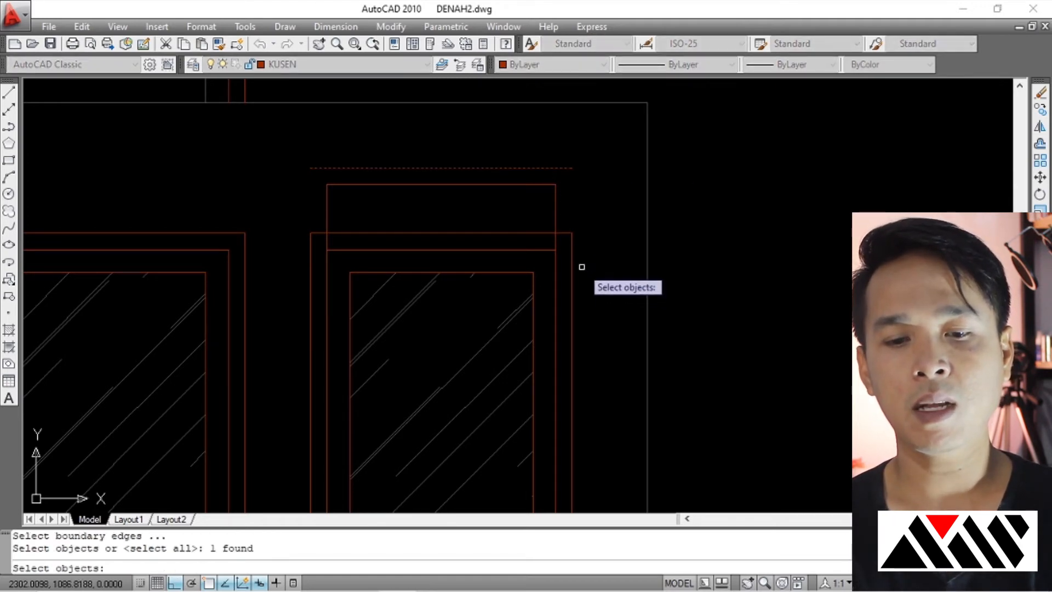
{"action": "key", "text": "Return"}
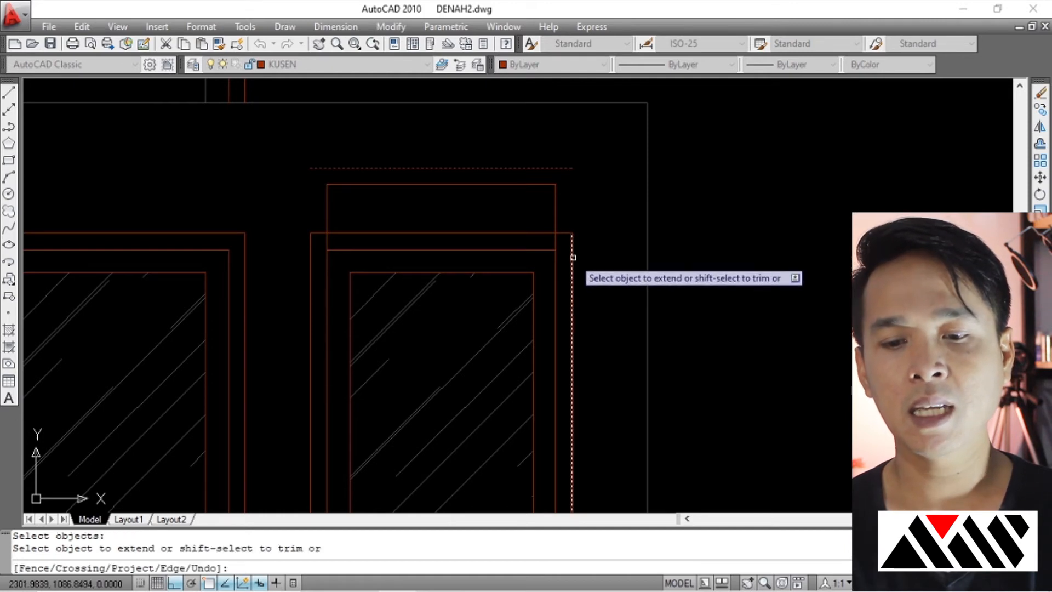
{"action": "left_click", "coordinate": [571, 256]}
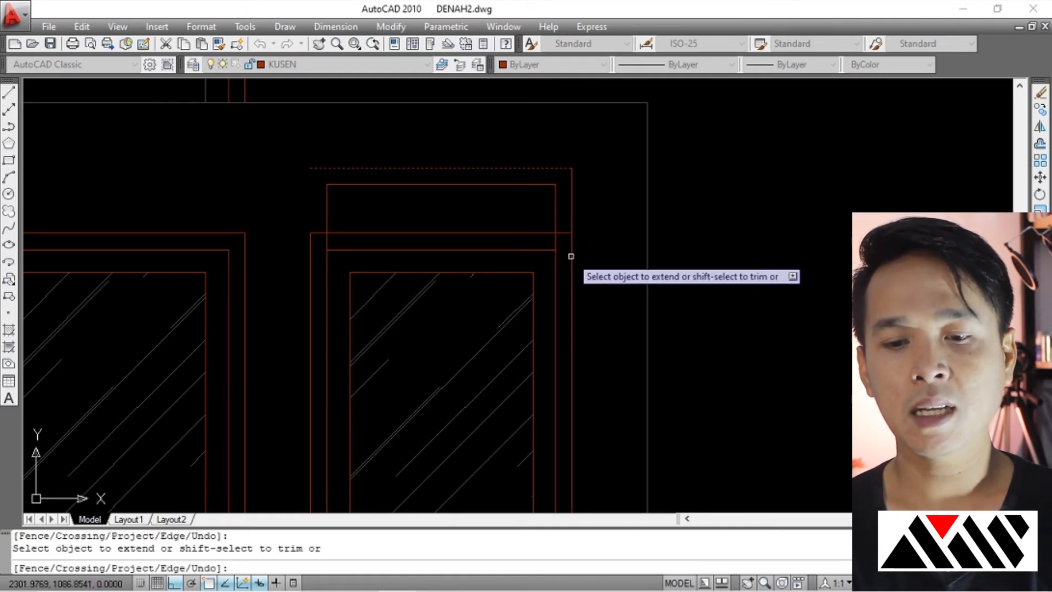
{"action": "left_click", "coordinate": [310, 243]}
{"action": "key", "text": "Return"}
{"action": "scroll", "coordinate": [544, 207], "scroll_direction": "down", "scroll_amount": 3}
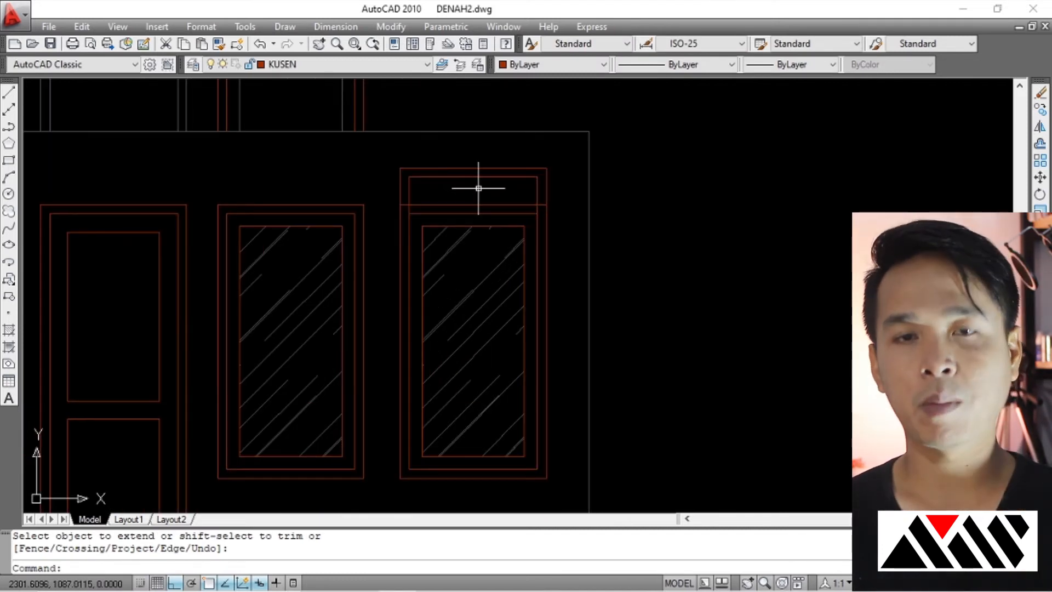
Trim the overlapping frame lines on both sides of the right-hand window's crossbar, separating the upper transom opening from the glazed opening.
{"action": "scroll", "coordinate": [510, 208], "scroll_direction": "up", "scroll_amount": 2}
{"action": "middle_click_drag", "start_coordinate": [510, 207], "coordinate": [444, 244]}
{"action": "scroll", "coordinate": [441, 241], "scroll_direction": "up", "scroll_amount": 3}
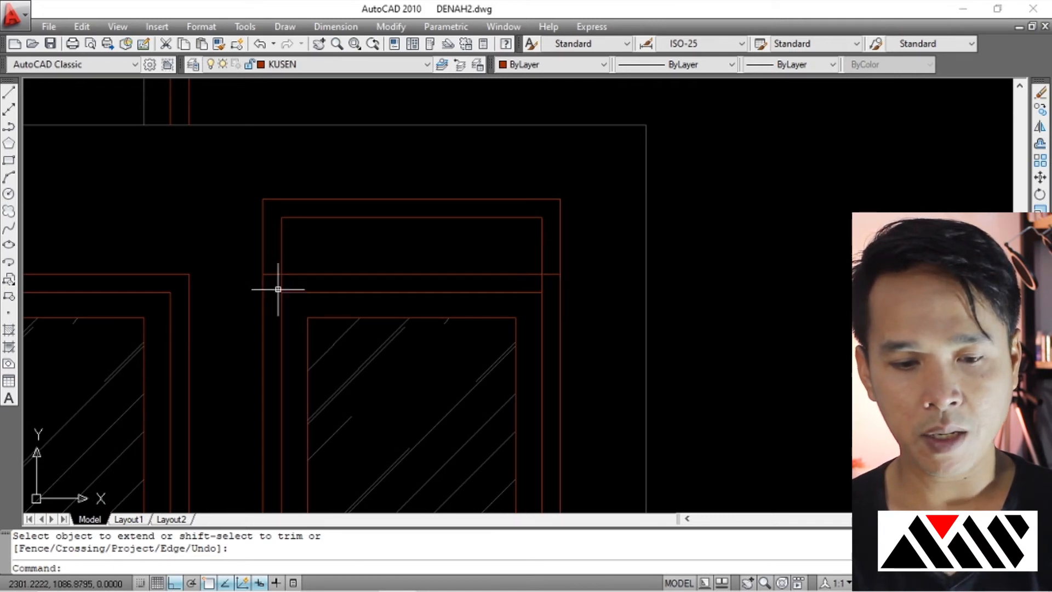
{"action": "scroll", "coordinate": [529, 291], "scroll_direction": "up", "scroll_amount": 3}
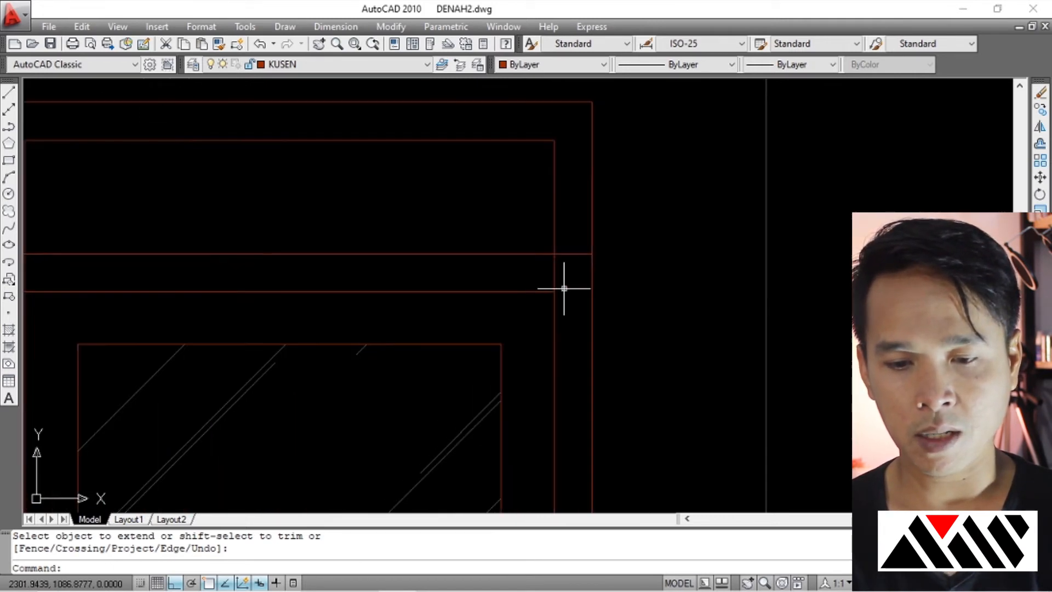
{"action": "key", "text": "Return"}
{"action": "key", "text": "Return"}
{"action": "left_click", "coordinate": [571, 254]}
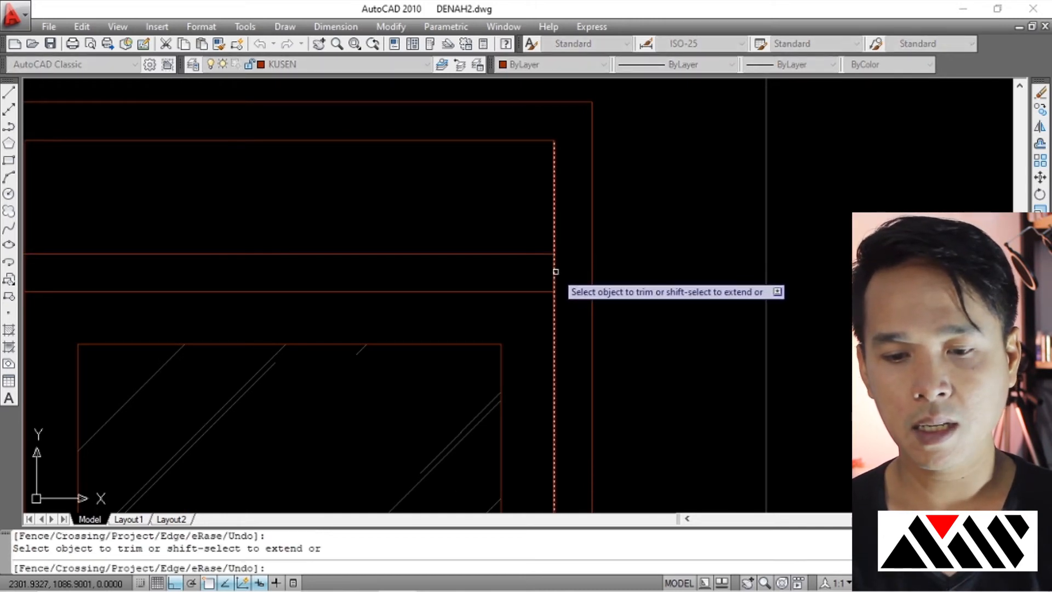
{"action": "scroll", "coordinate": [385, 270], "scroll_direction": "down", "scroll_amount": 4}
{"action": "scroll", "coordinate": [369, 273], "scroll_direction": "up", "scroll_amount": 4}
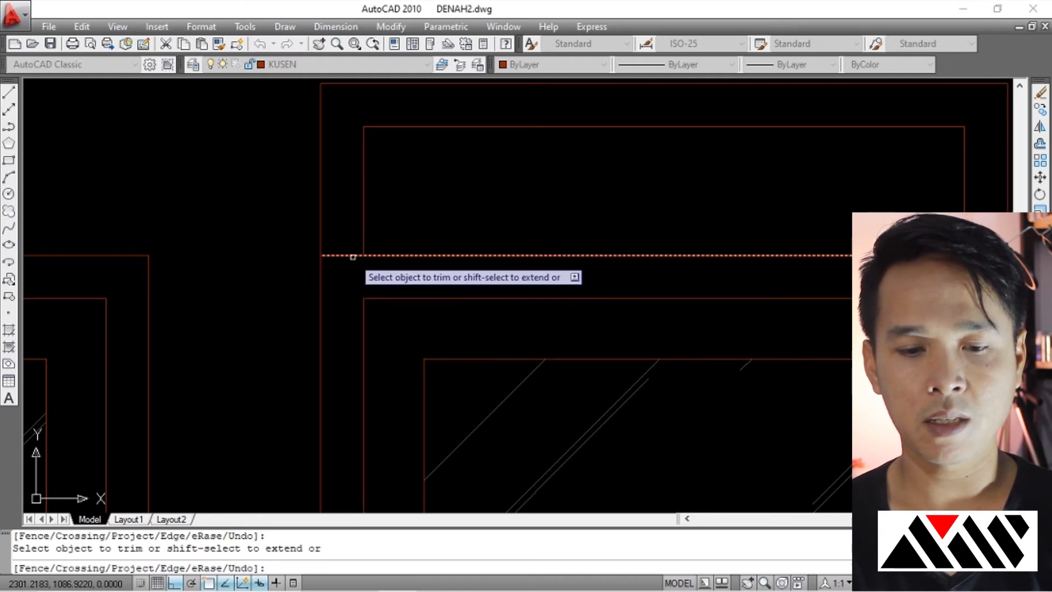
{"action": "key", "text": "Return"}
Compare the right-hand window and its new transom with the left-hand window and the door in the elevation.
{"action": "scroll", "coordinate": [353, 257], "scroll_direction": "down", "scroll_amount": 4}
{"action": "scroll", "coordinate": [463, 223], "scroll_direction": "up", "scroll_amount": 2}
{"action": "scroll", "coordinate": [406, 219], "scroll_direction": "down", "scroll_amount": 2}
{"action": "scroll", "coordinate": [457, 232], "scroll_direction": "up", "scroll_amount": 2}
{"action": "scroll", "coordinate": [445, 217], "scroll_direction": "up", "scroll_amount": 1}
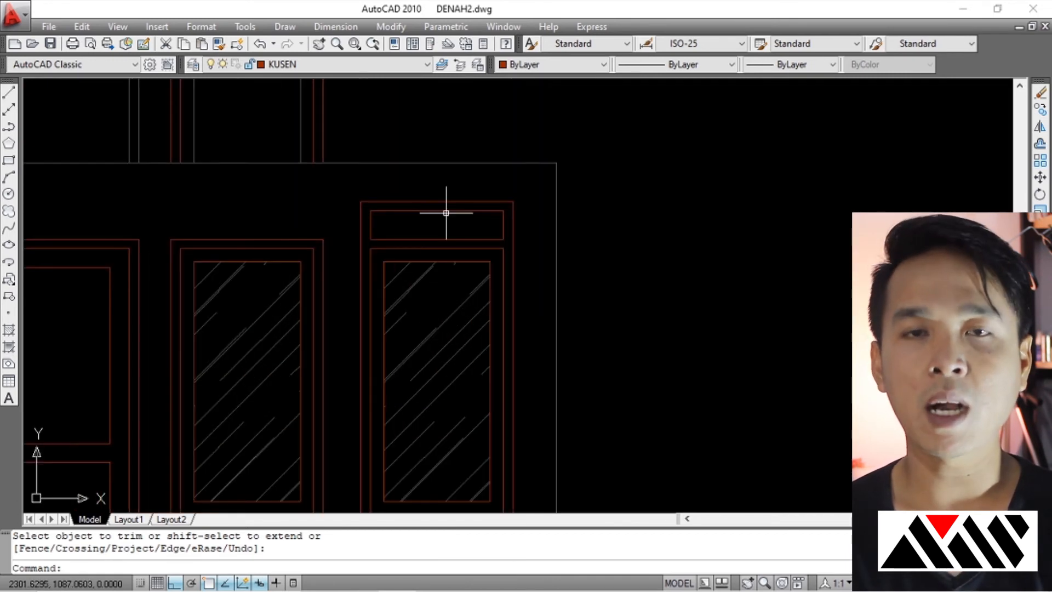
{"action": "scroll", "coordinate": [411, 246], "scroll_direction": "down", "scroll_amount": 2}
{"action": "scroll", "coordinate": [353, 235], "scroll_direction": "up", "scroll_amount": 2}
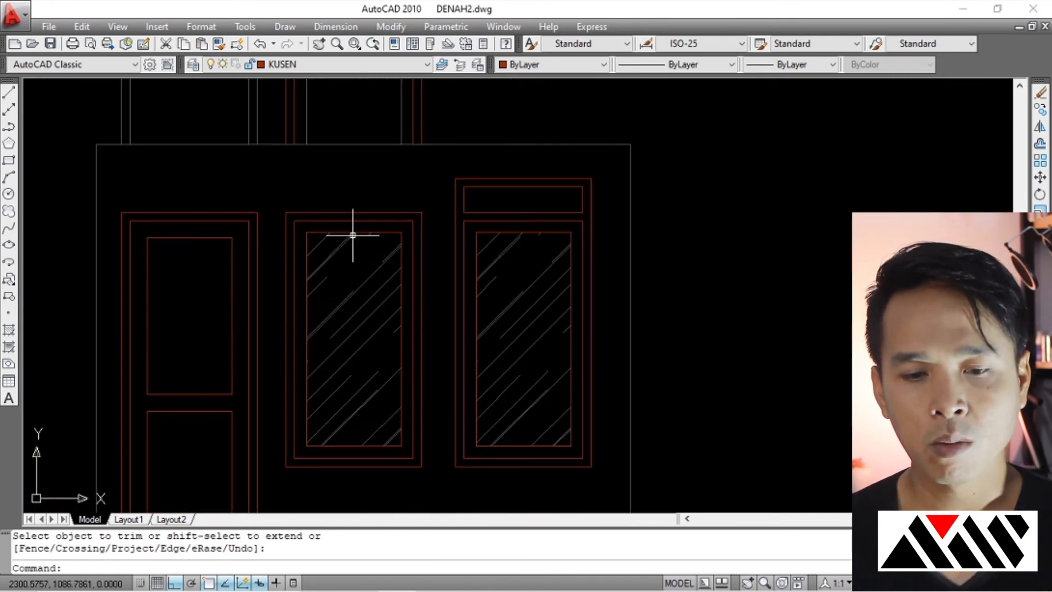
{"action": "scroll", "coordinate": [383, 247], "scroll_direction": "down", "scroll_amount": 2}
{"action": "scroll", "coordinate": [420, 344], "scroll_direction": "up", "scroll_amount": 2}
{"action": "middle_click_drag", "start_coordinate": [423, 347], "coordinate": [425, 339]}
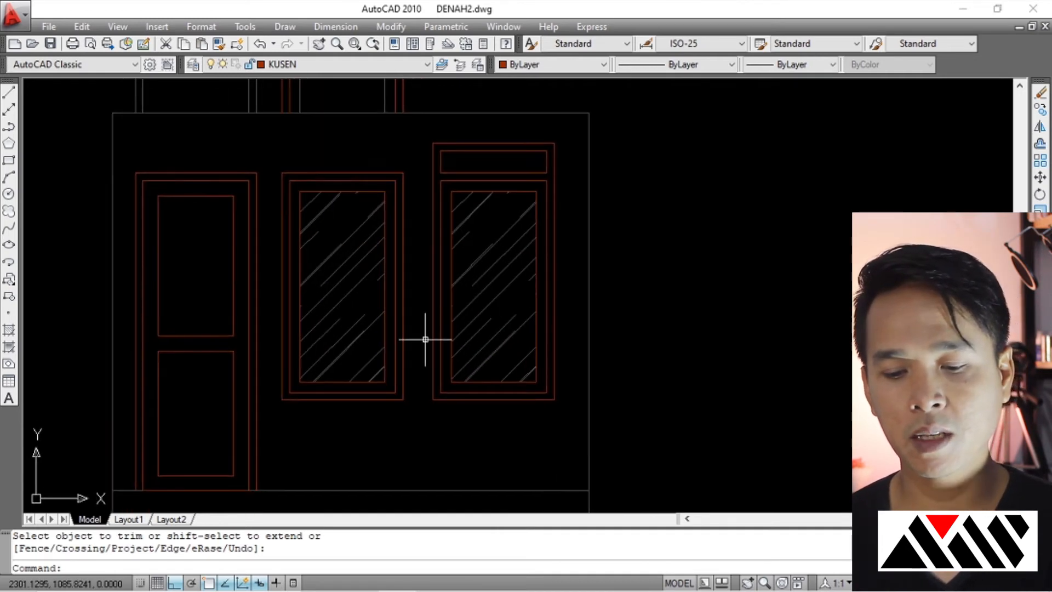
{"action": "key", "text": "Escape"}
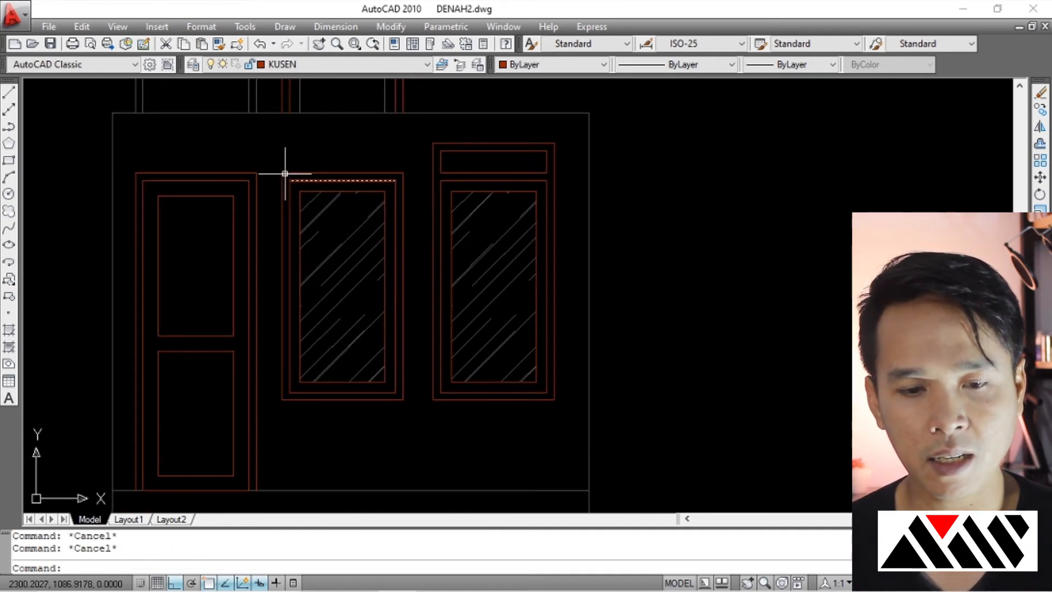
{"action": "left_click", "coordinate": [277, 161]}
{"action": "key", "text": "Escape"}
{"action": "key", "text": "Escape"}
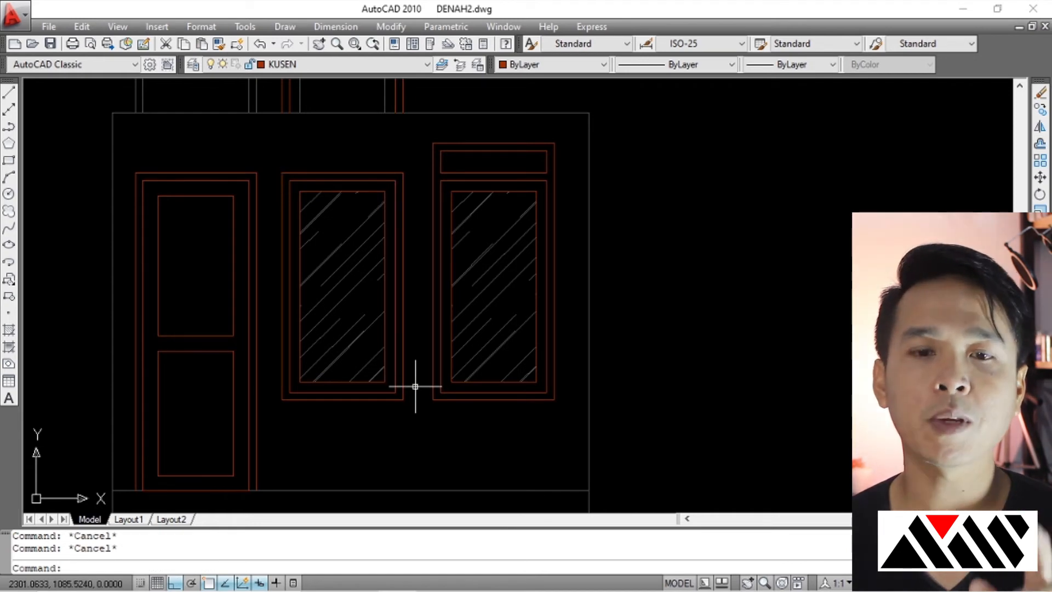
Draw a short vertical reference polyline straight down from the left-hand window's lower-right outer corner.
{"action": "scroll", "coordinate": [412, 421], "scroll_direction": "up", "scroll_amount": 2}
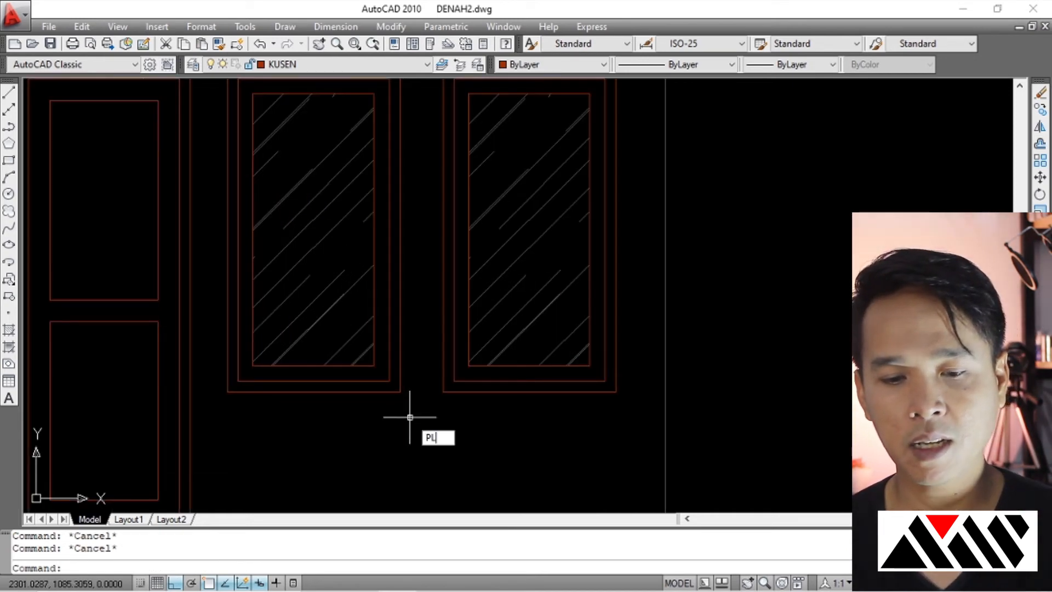
{"action": "key", "text": "Return"}
{"action": "left_click", "coordinate": [399, 392]}
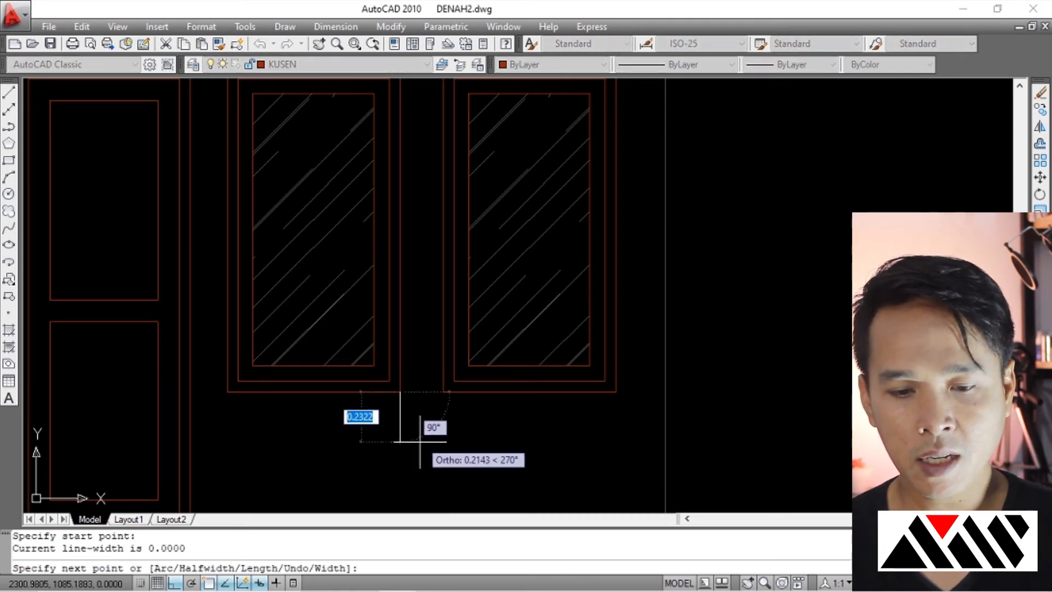
{"action": "left_click", "coordinate": [419, 459]}
{"action": "key", "text": "Return"}
{"action": "scroll", "coordinate": [343, 369], "scroll_direction": "down", "scroll_amount": 4}
{"action": "scroll", "coordinate": [335, 345], "scroll_direction": "up", "scroll_amount": 1}
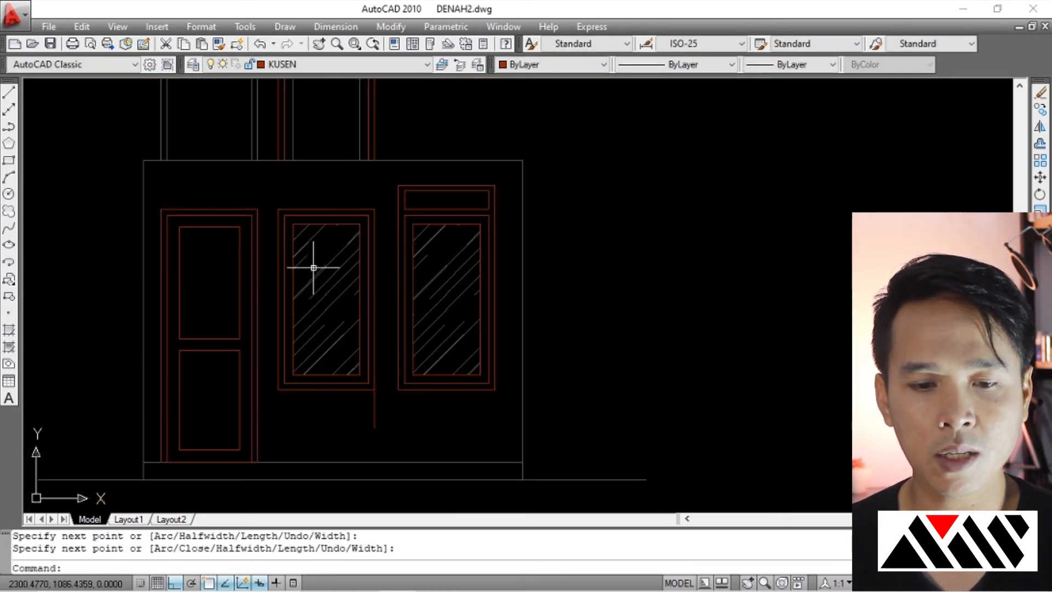
Erase the entire left-hand window, keeping the reference line beneath it.
{"action": "left_click", "coordinate": [273, 196]}
{"action": "left_click", "coordinate": [385, 398]}
{"action": "type", "text": "E"}
{"action": "key", "text": "Return"}
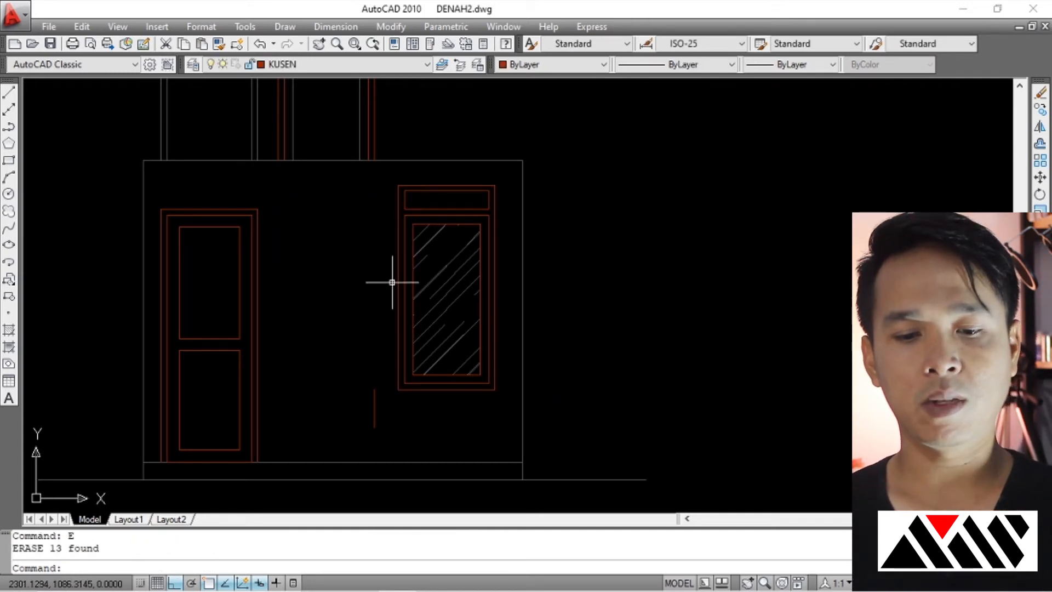
Copy the right-hand window with its transom from its lower-right corner to the upper end of the reference line.
{"action": "left_click", "coordinate": [377, 397]}
{"action": "left_click", "coordinate": [364, 411]}
{"action": "key", "text": "Escape"}
{"action": "scroll", "coordinate": [378, 401], "scroll_direction": "up", "scroll_amount": 3}
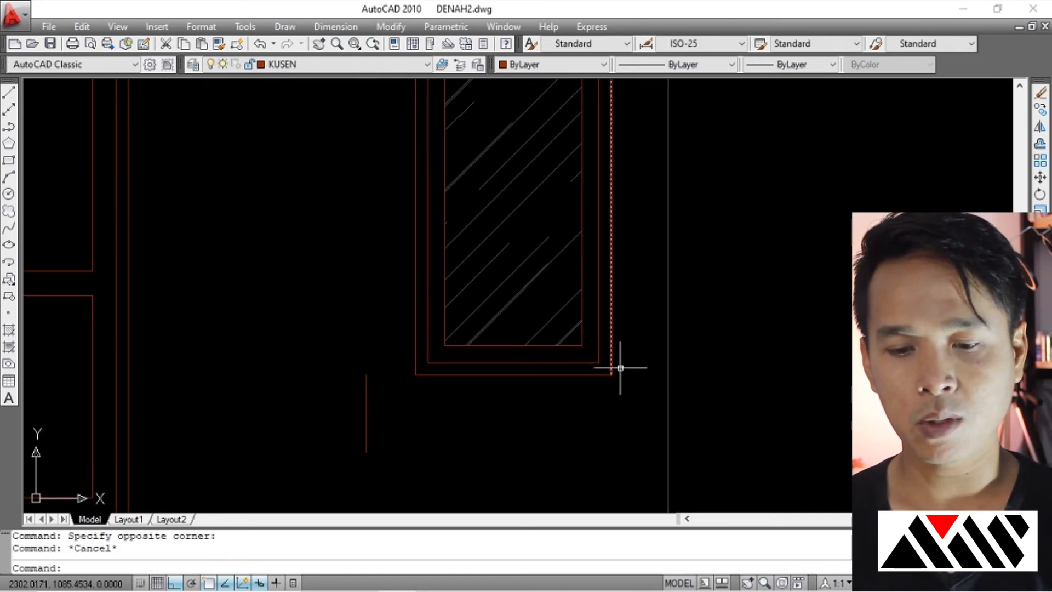
{"action": "scroll", "coordinate": [548, 359], "scroll_direction": "down", "scroll_amount": 4}
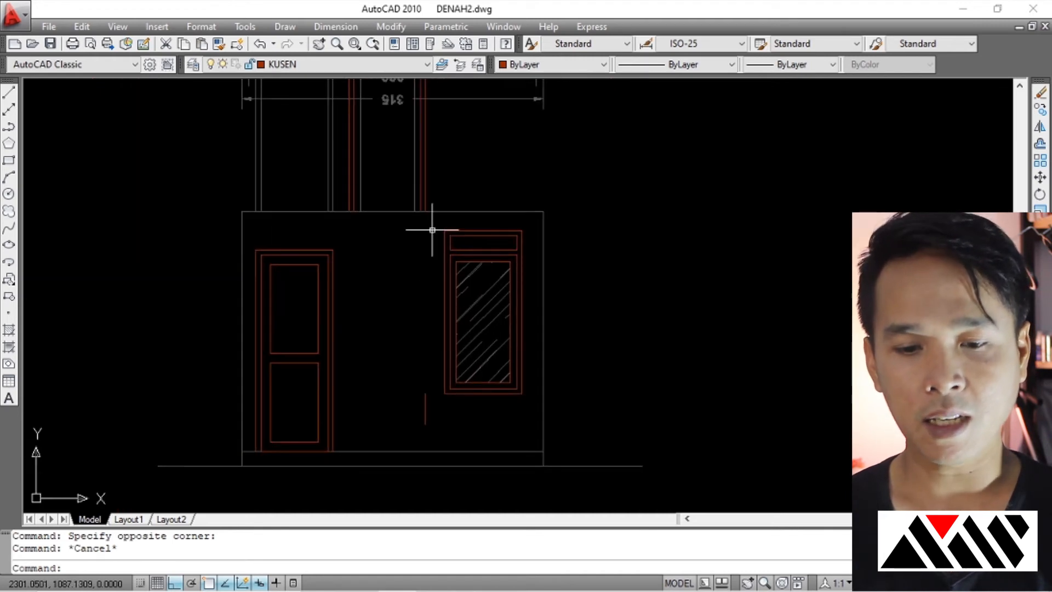
{"action": "left_click", "coordinate": [430, 219]}
{"action": "left_click", "coordinate": [526, 407]}
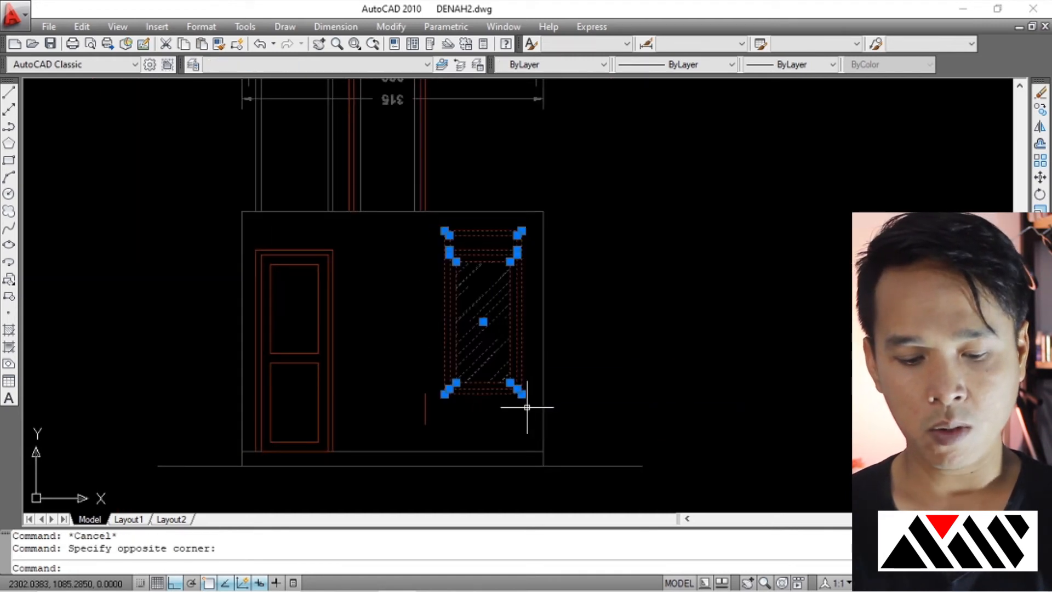
{"action": "type", "text": "co"}
{"action": "key", "text": "Return"}
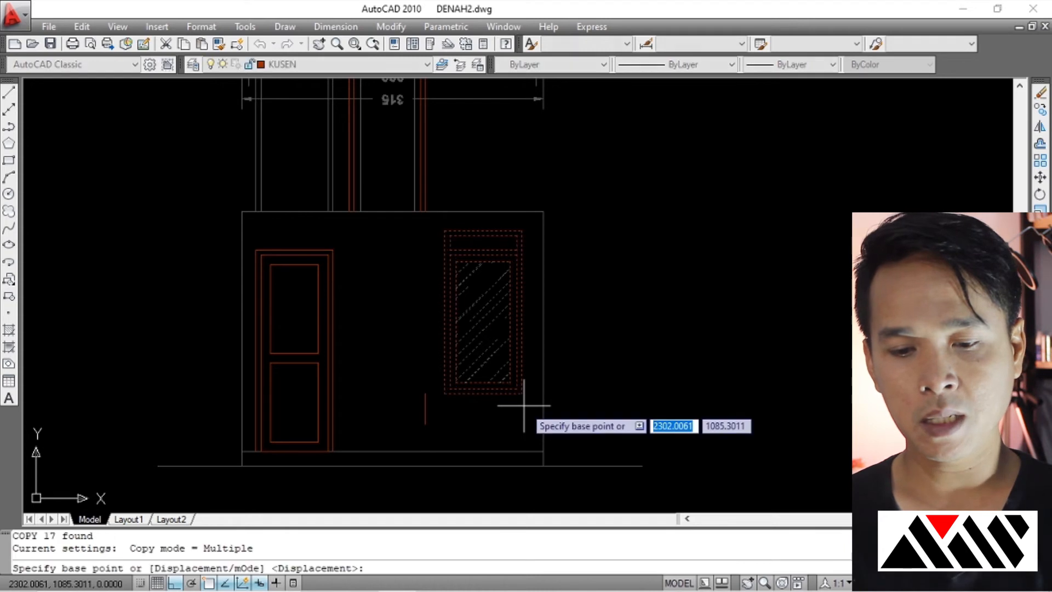
{"action": "scroll", "coordinate": [523, 406], "scroll_direction": "up", "scroll_amount": 3}
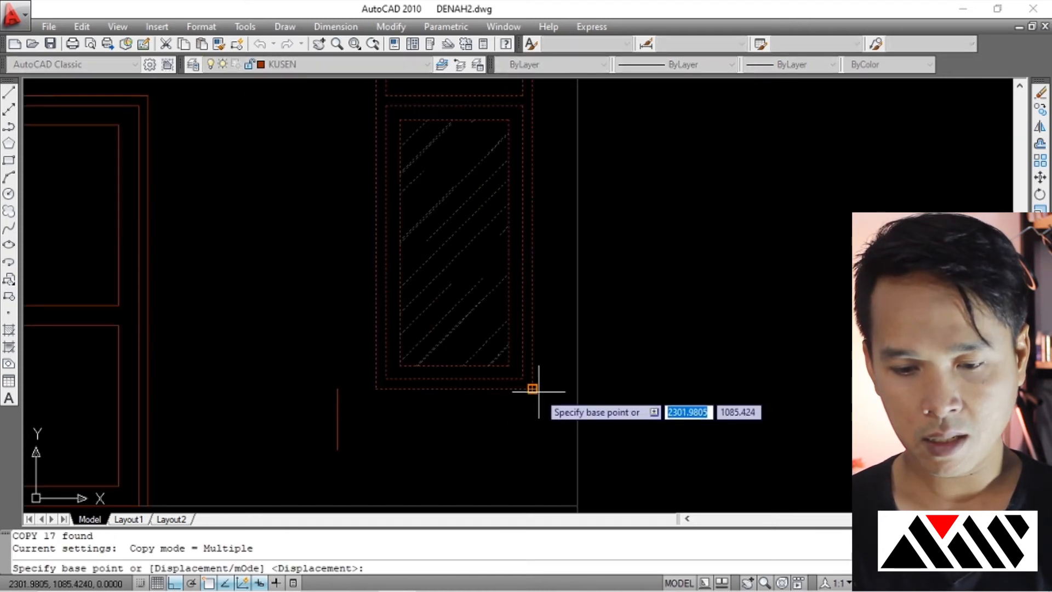
{"action": "left_click", "coordinate": [533, 389]}
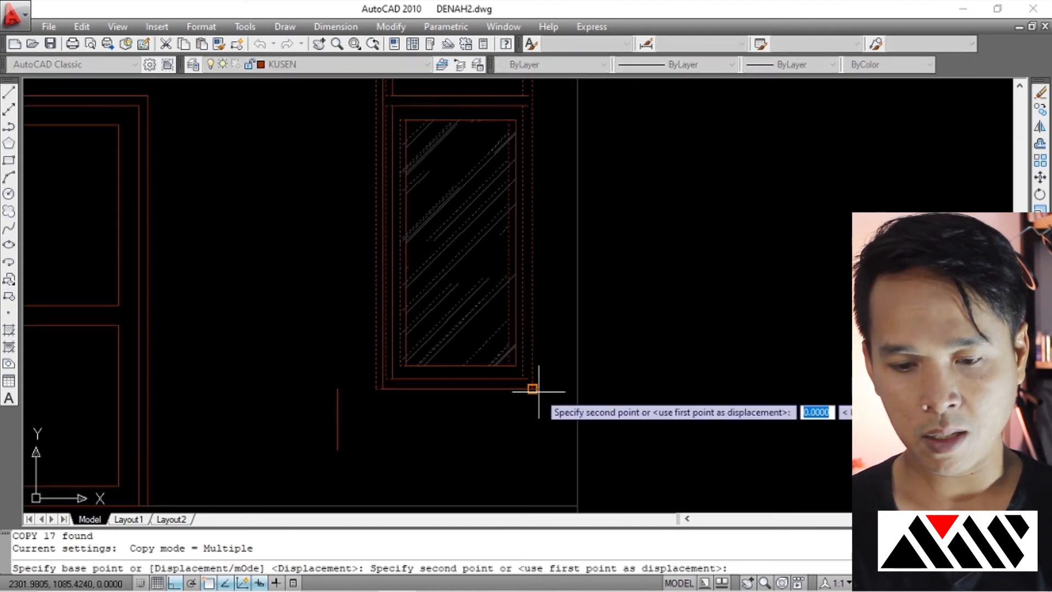
{"action": "left_click", "coordinate": [338, 389]}
{"action": "key", "text": "Return"}
Erase the vertical reference line below the copied window.
{"action": "left_click", "coordinate": [336, 425]}
{"action": "left_click", "coordinate": [348, 404]}
{"action": "type", "text": "E"}
{"action": "key", "text": "Return"}
{"action": "scroll", "coordinate": [356, 397], "scroll_direction": "down", "scroll_amount": 5}
{"action": "scroll", "coordinate": [292, 368], "scroll_direction": "up", "scroll_amount": 4}
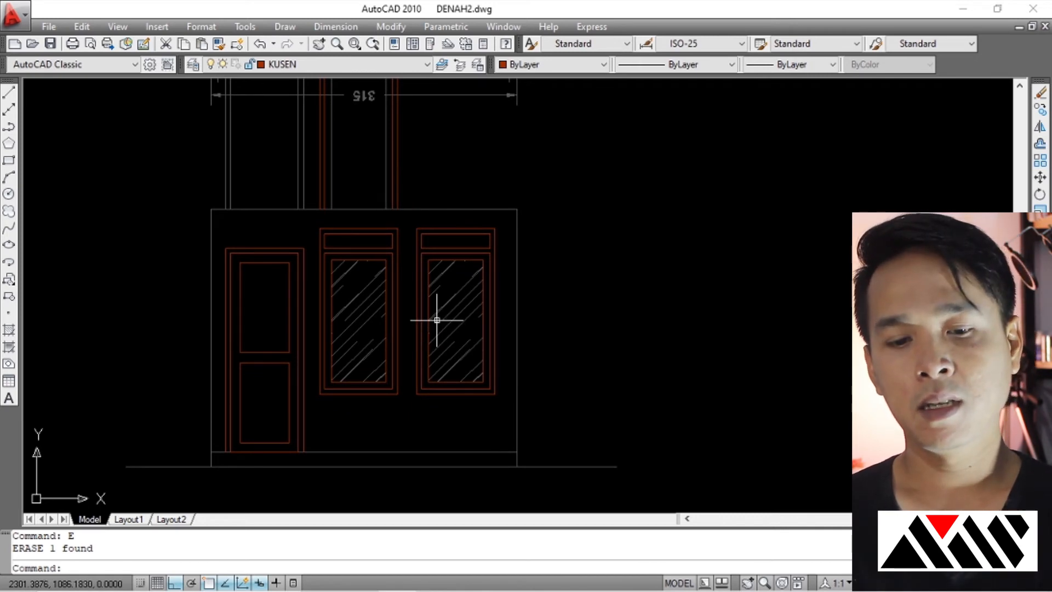
Add a transom frame above the door at the same height as the windows' transoms, and save the drawing.
{"action": "scroll", "coordinate": [323, 253], "scroll_direction": "up", "scroll_amount": 2}
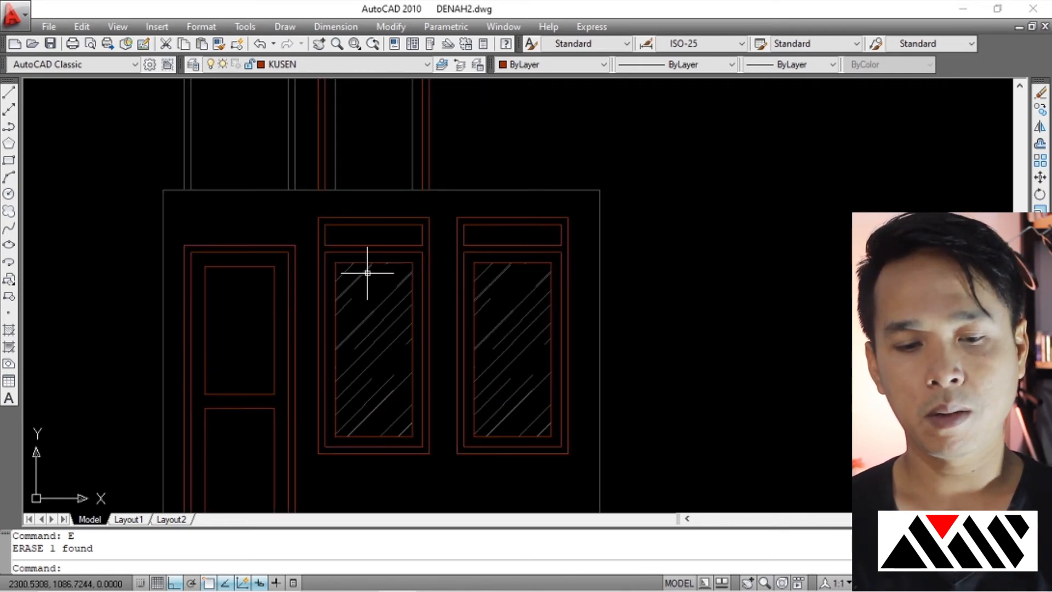
{"action": "scroll", "coordinate": [262, 237], "scroll_direction": "up", "scroll_amount": 2}
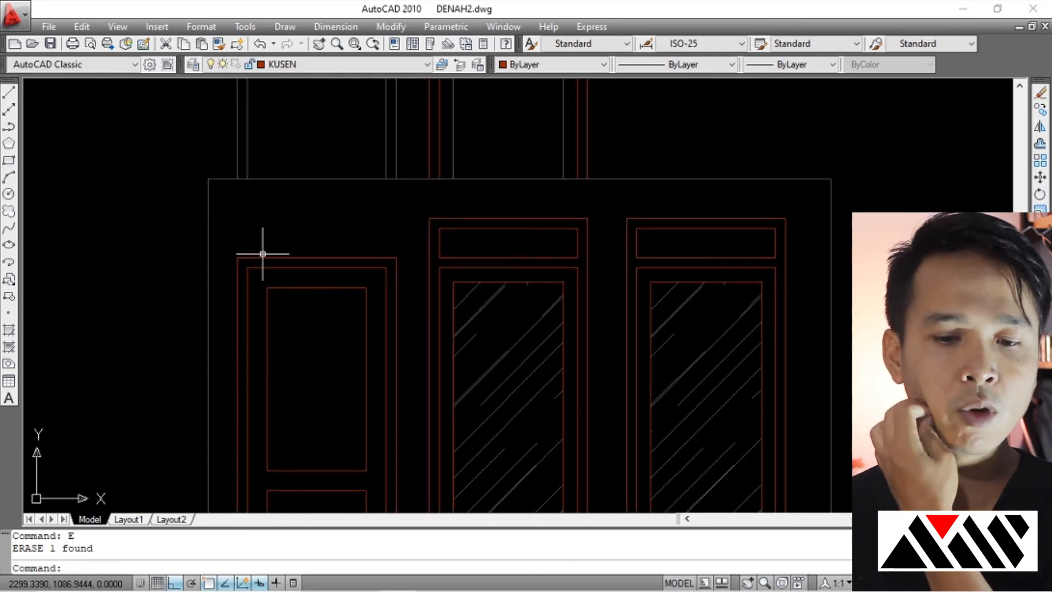
{"action": "scroll", "coordinate": [233, 250], "scroll_direction": "up", "scroll_amount": 2}
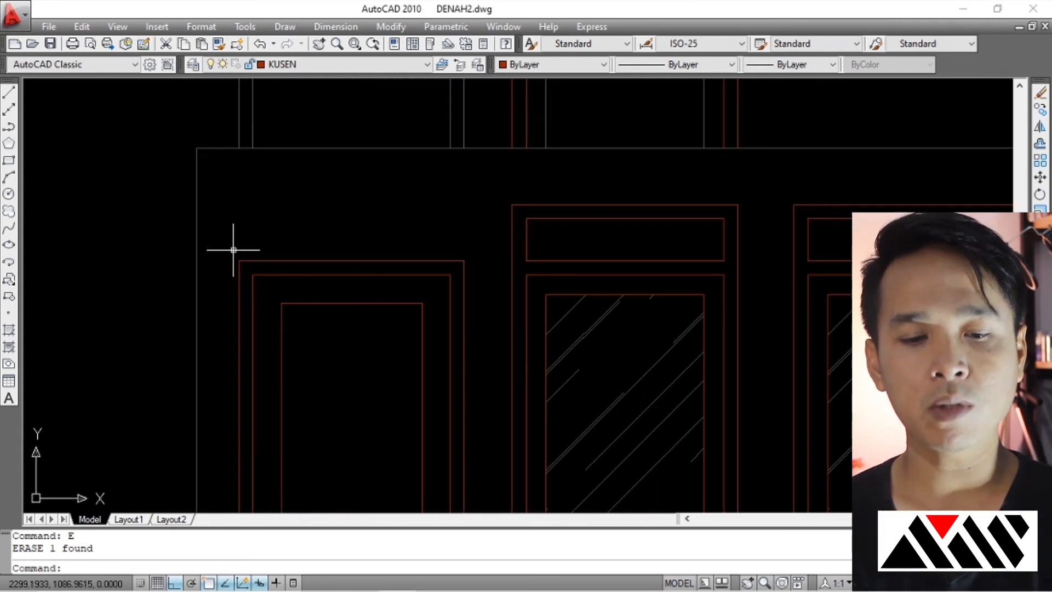
{"action": "left_click", "coordinate": [224, 244]}
{"action": "key", "text": "Escape"}
{"action": "scroll", "coordinate": [398, 346], "scroll_direction": "down", "scroll_amount": 10}
{"action": "key", "text": "ctrl+s"}
{"action": "scroll", "coordinate": [428, 416], "scroll_direction": "up", "scroll_amount": 2}
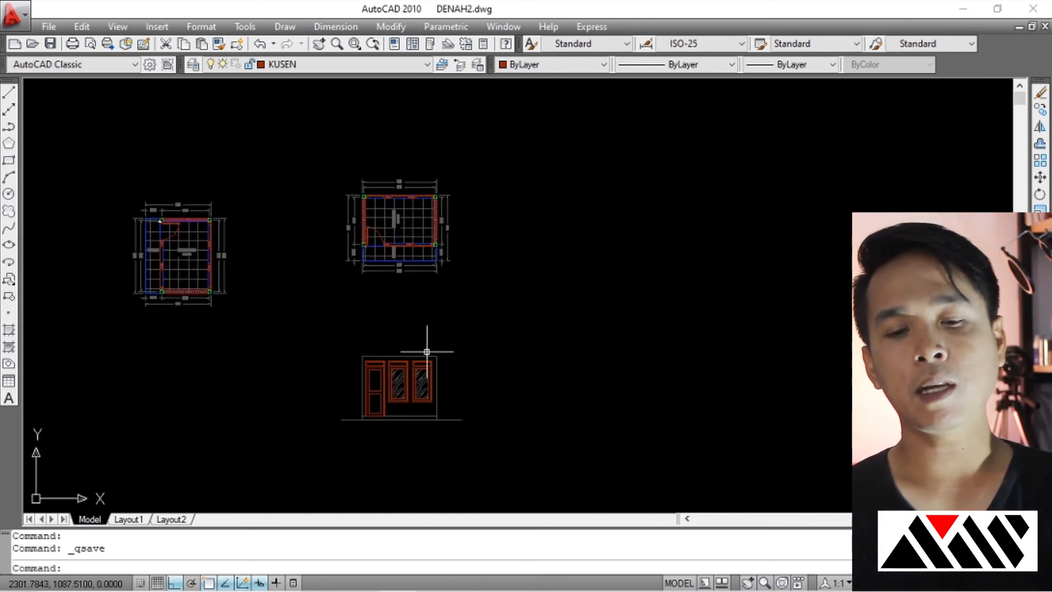
Offset the elevation's right wall edge outward by 0.8 to mark the overhang on that side.
{"action": "scroll", "coordinate": [418, 375], "scroll_direction": "up", "scroll_amount": 3}
{"action": "scroll", "coordinate": [423, 418], "scroll_direction": "down", "scroll_amount": 2}
{"action": "scroll", "coordinate": [421, 400], "scroll_direction": "up", "scroll_amount": 3}
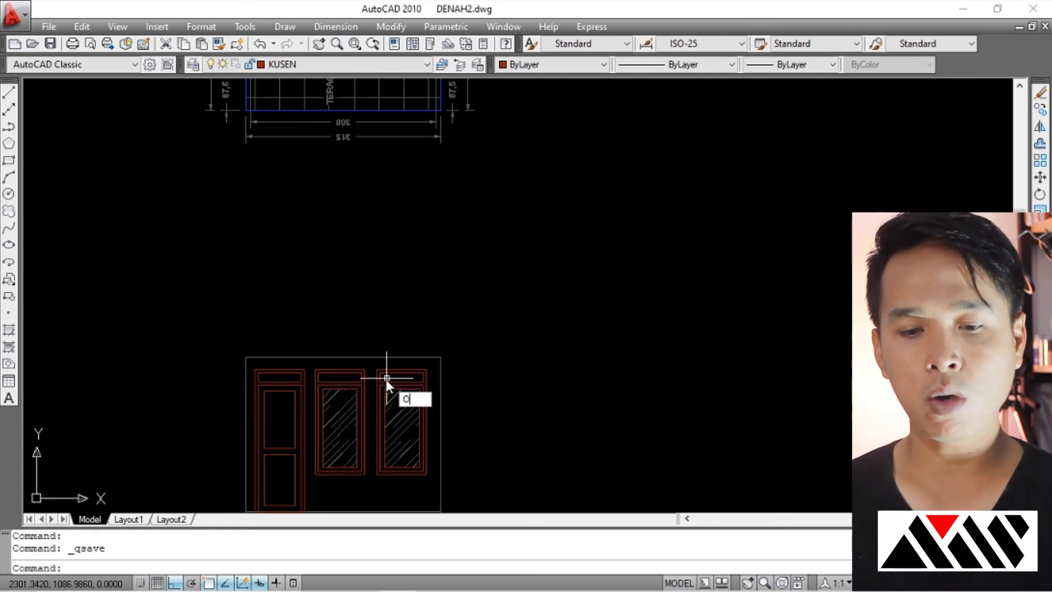
{"action": "key", "text": "Return"}
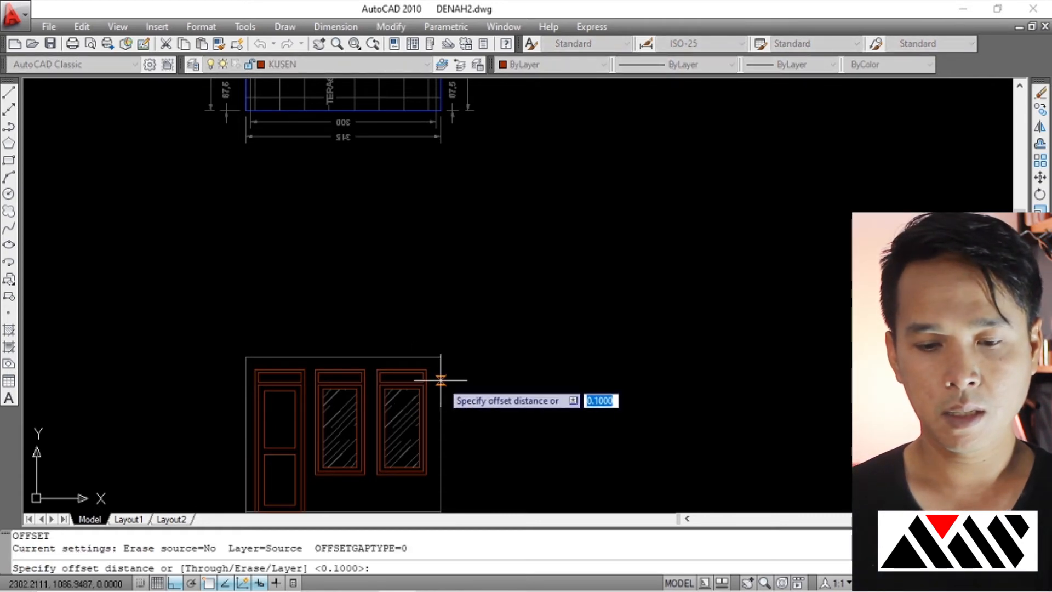
{"action": "type", "text": "."}
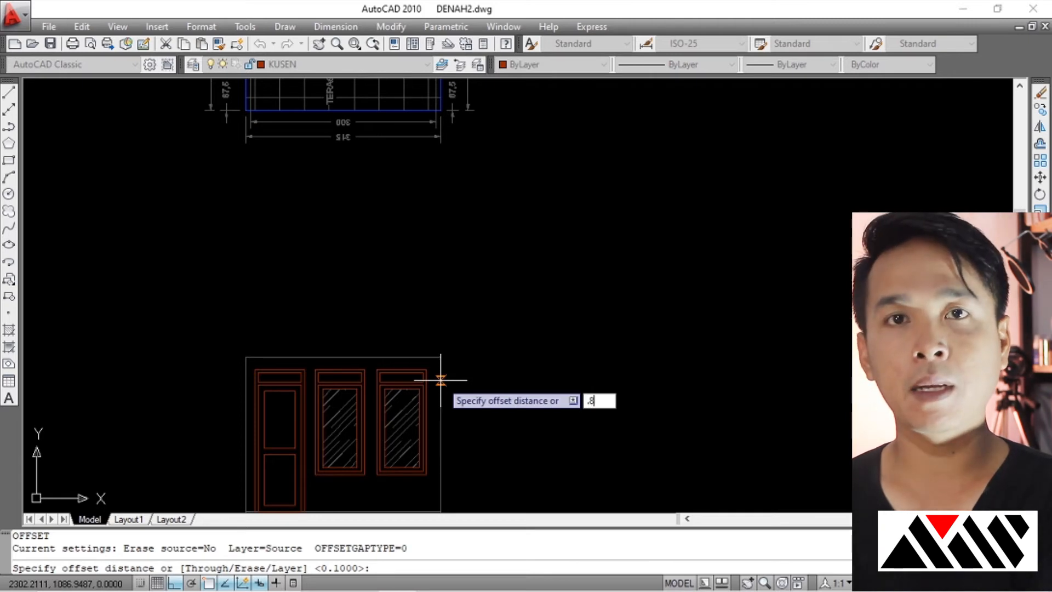
{"action": "type", "text": "8"}
{"action": "key", "text": "Return"}
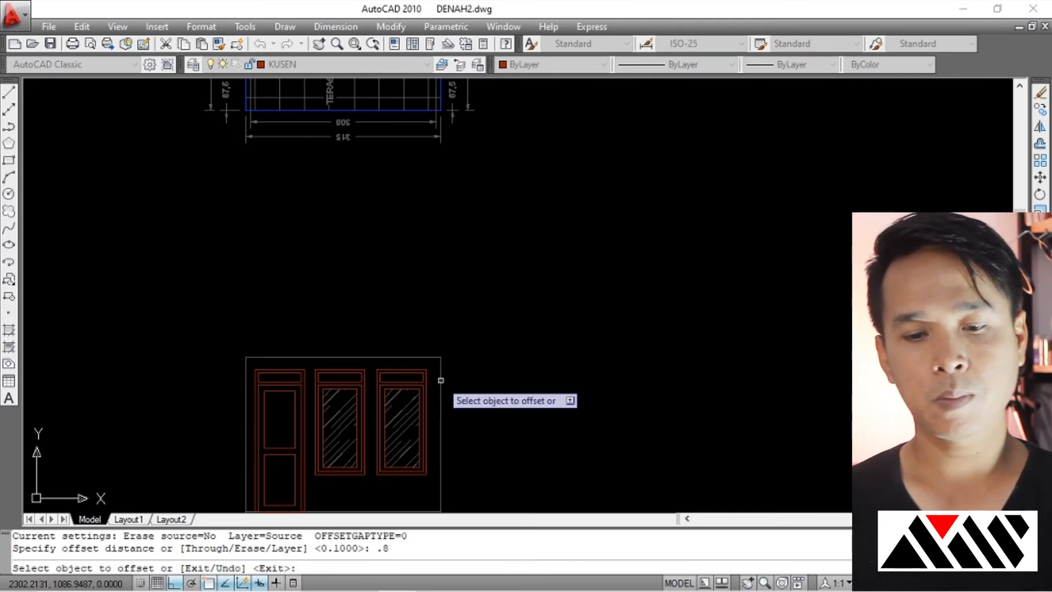
{"action": "left_click", "coordinate": [442, 372]}
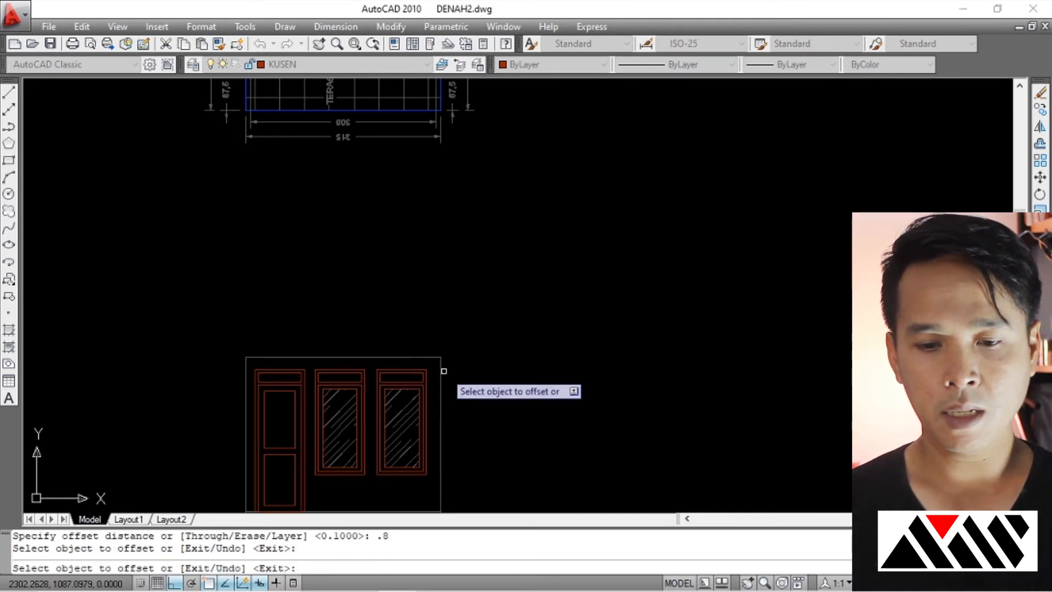
{"action": "left_click", "coordinate": [441, 366]}
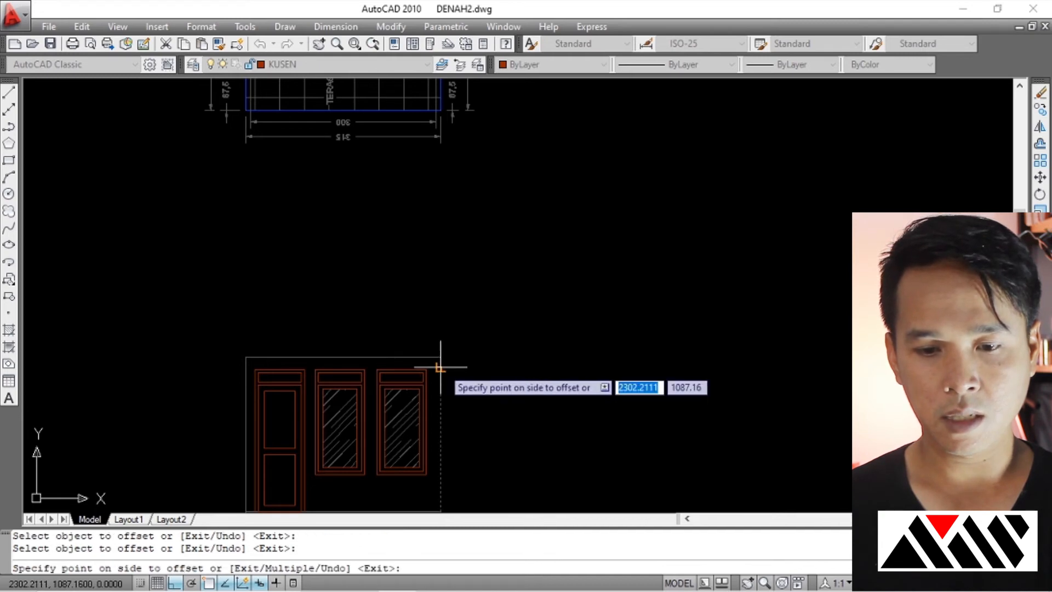
{"action": "left_click", "coordinate": [510, 387]}
Offset the elevation's left wall edge outward by 0.8 to mark the matching overhang.
{"action": "middle_click_drag", "start_coordinate": [317, 338], "coordinate": [431, 293]}
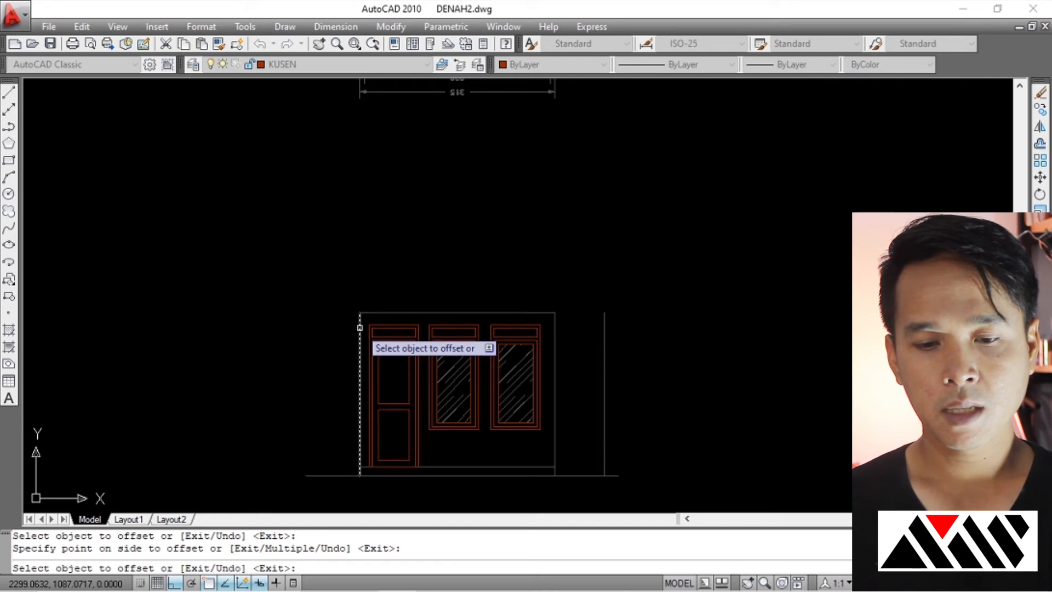
{"action": "key", "text": "Escape"}
{"action": "key", "text": "Escape"}
{"action": "type", "text": "o"}
{"action": "key", "text": "Return"}
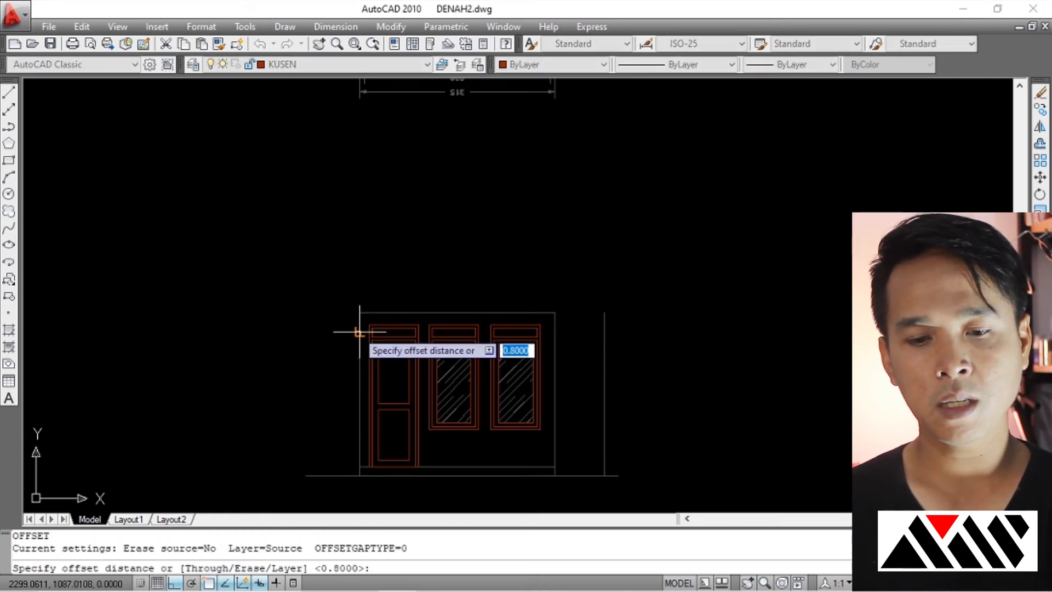
{"action": "type", "text": "."}
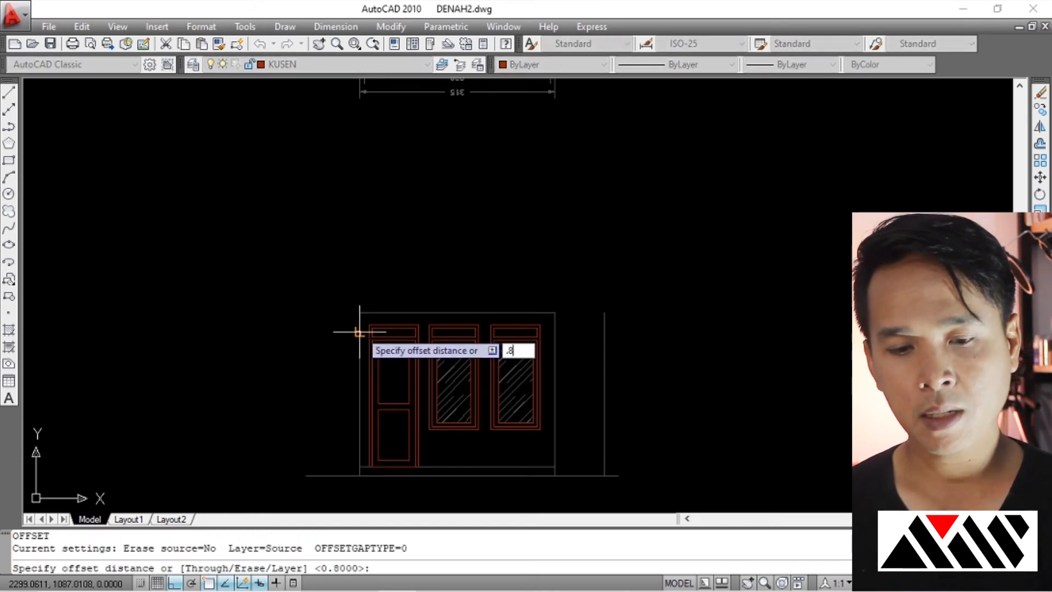
{"action": "type", "text": "8"}
{"action": "key", "text": "Return"}
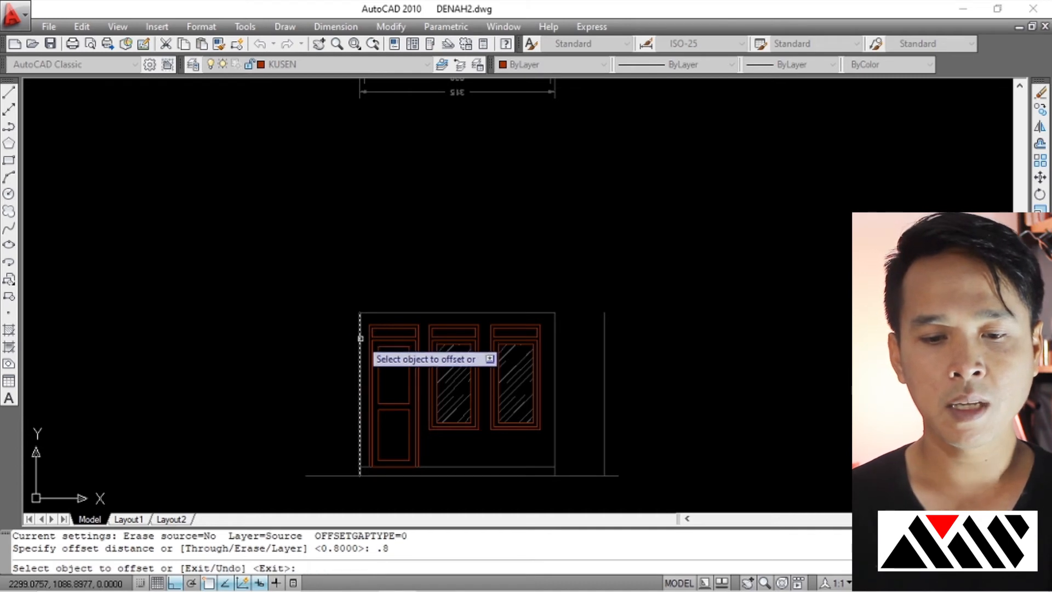
{"action": "left_click", "coordinate": [360, 331]}
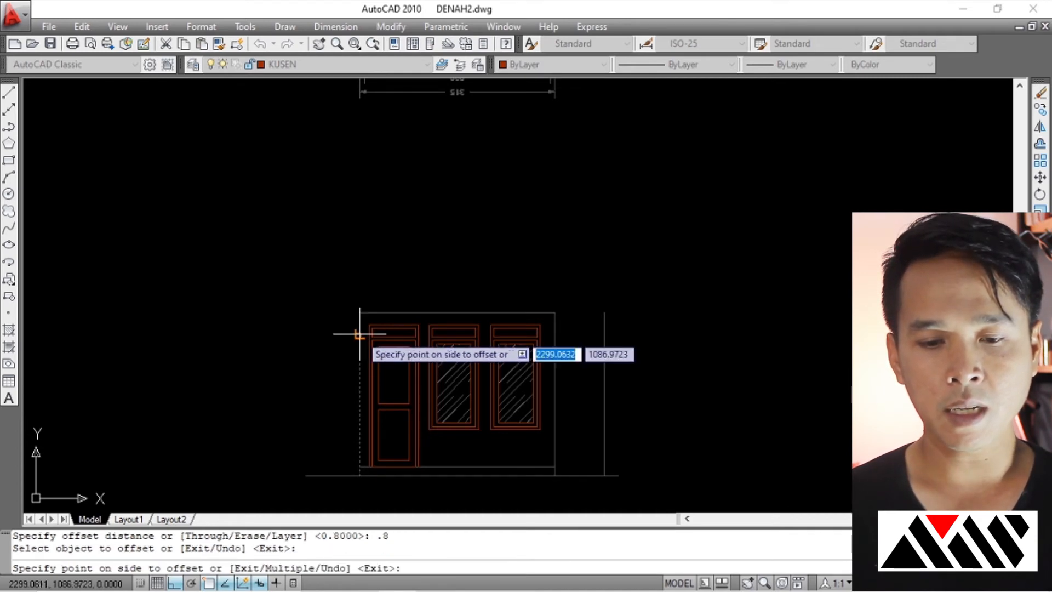
{"action": "left_click", "coordinate": [279, 348]}
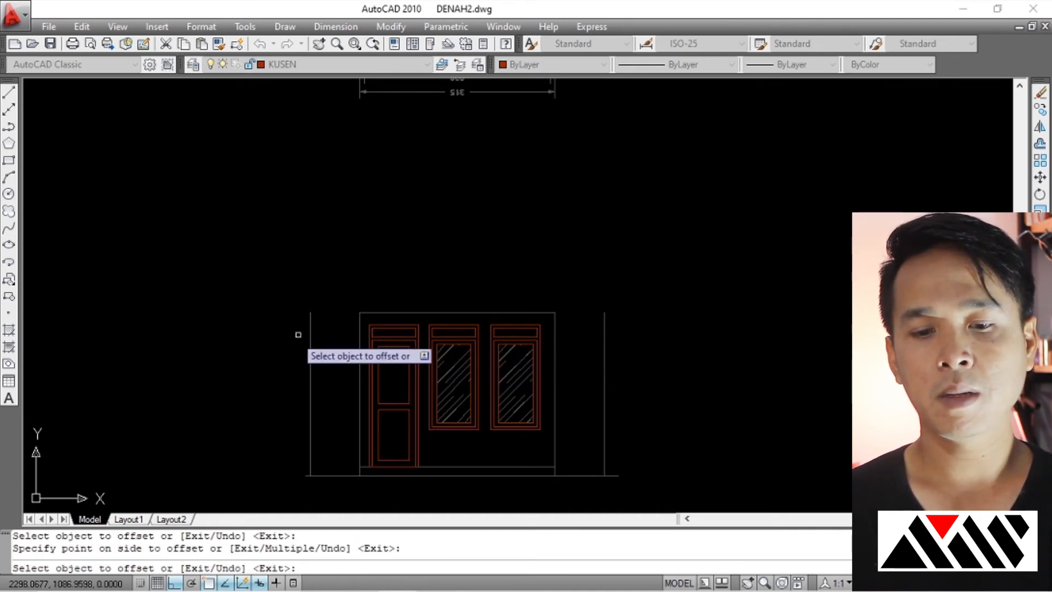
{"action": "key", "text": "Return"}
{"action": "scroll", "coordinate": [378, 281], "scroll_direction": "up", "scroll_amount": 3}
{"action": "scroll", "coordinate": [378, 287], "scroll_direction": "down", "scroll_amount": 4}
{"action": "middle_click_drag", "start_coordinate": [378, 287], "coordinate": [387, 318]}
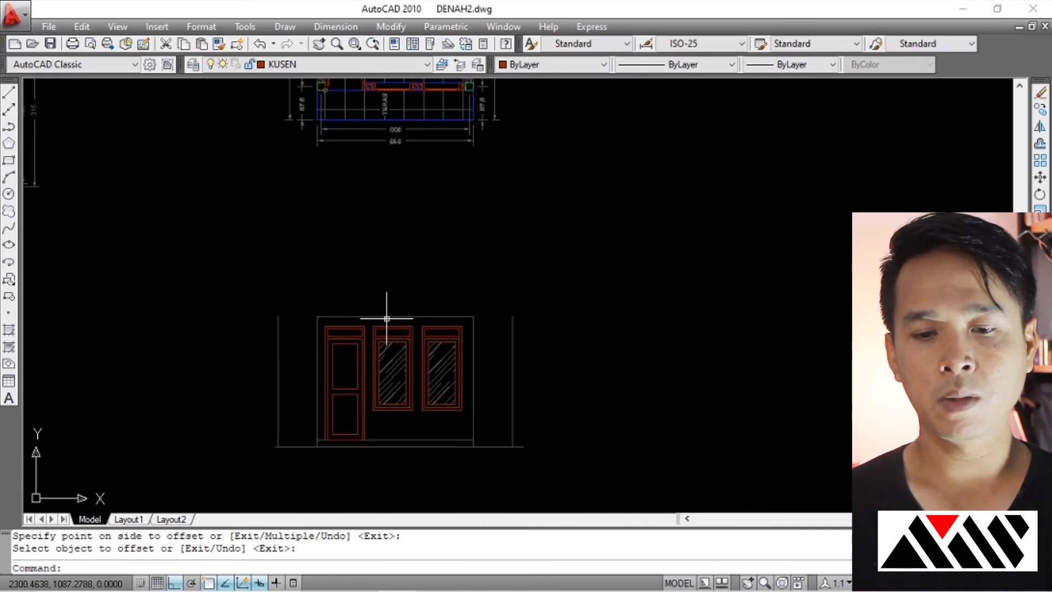
{"action": "scroll", "coordinate": [512, 331], "scroll_direction": "up", "scroll_amount": 2}
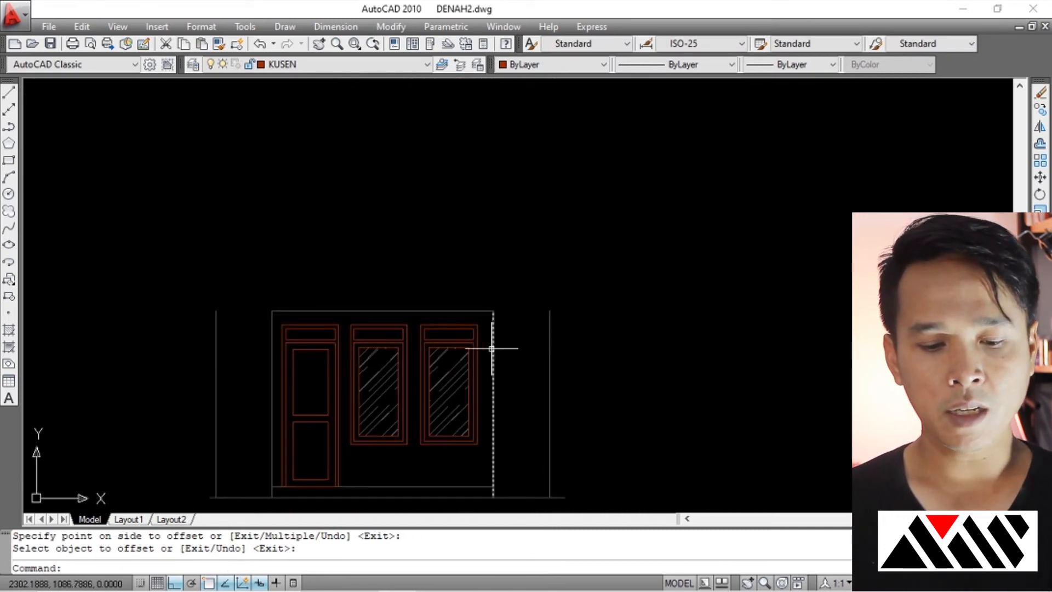
{"action": "left_click", "coordinate": [485, 310]}
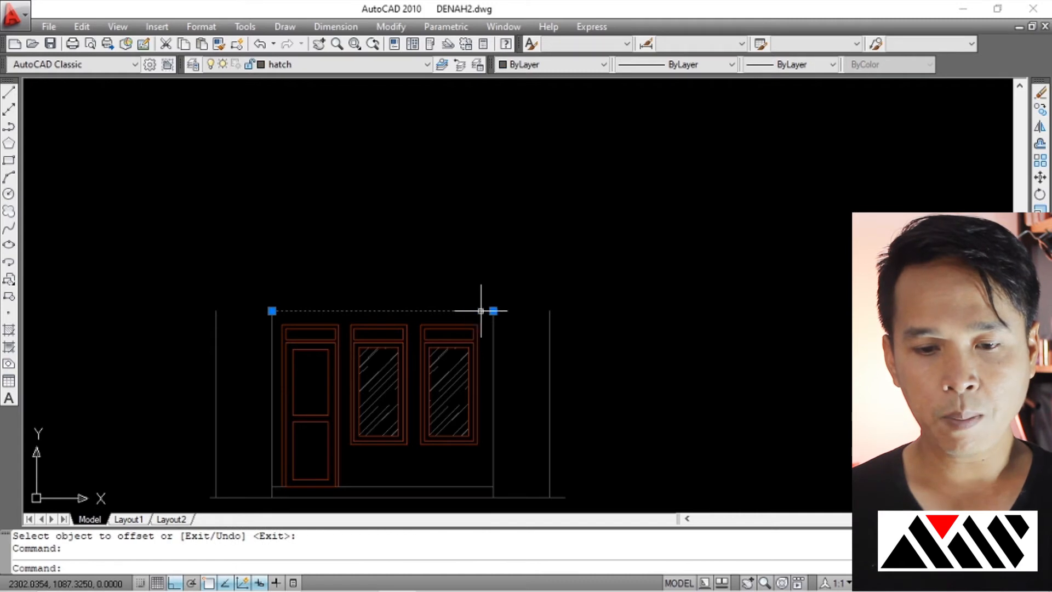
{"action": "key", "text": "Escape"}
{"action": "left_click", "coordinate": [440, 310]}
{"action": "key", "text": "Escape"}
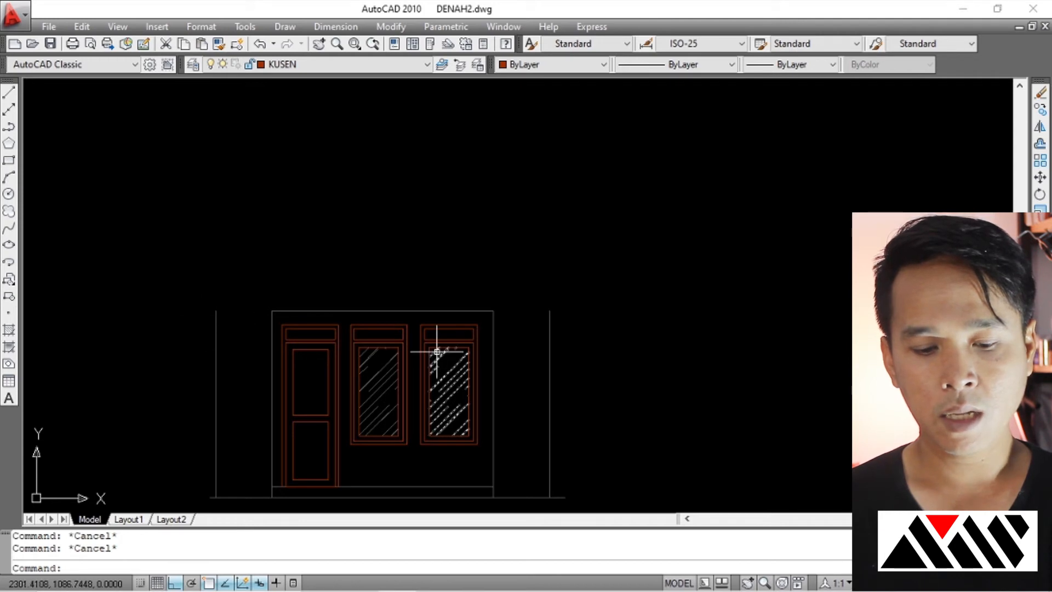
Extend the wall's top line to the right-hand offset line.
{"action": "type", "text": "EX"}
{"action": "key", "text": "Return"}
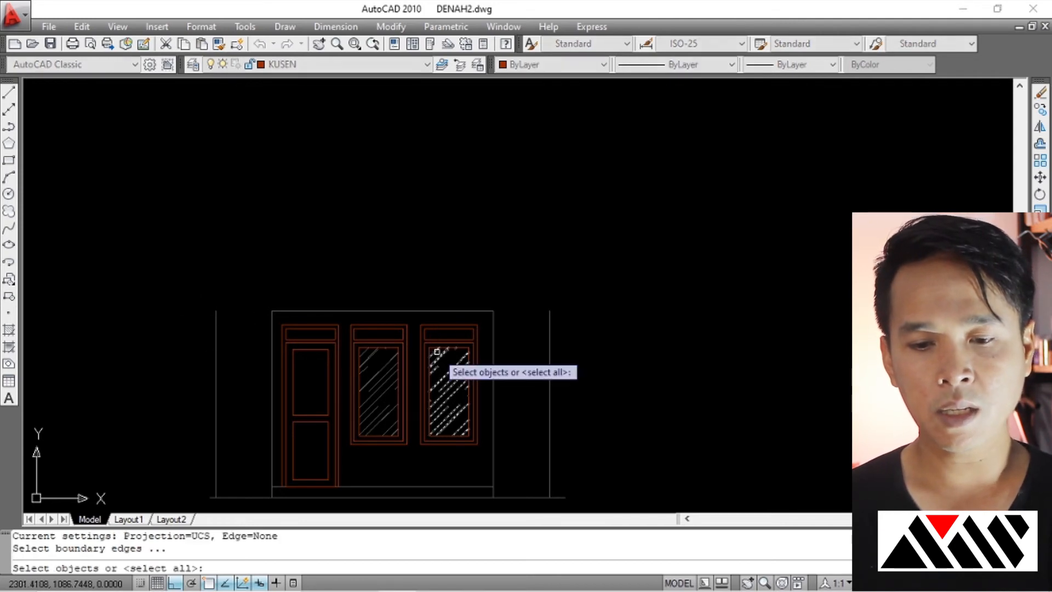
{"action": "left_click", "coordinate": [549, 317]}
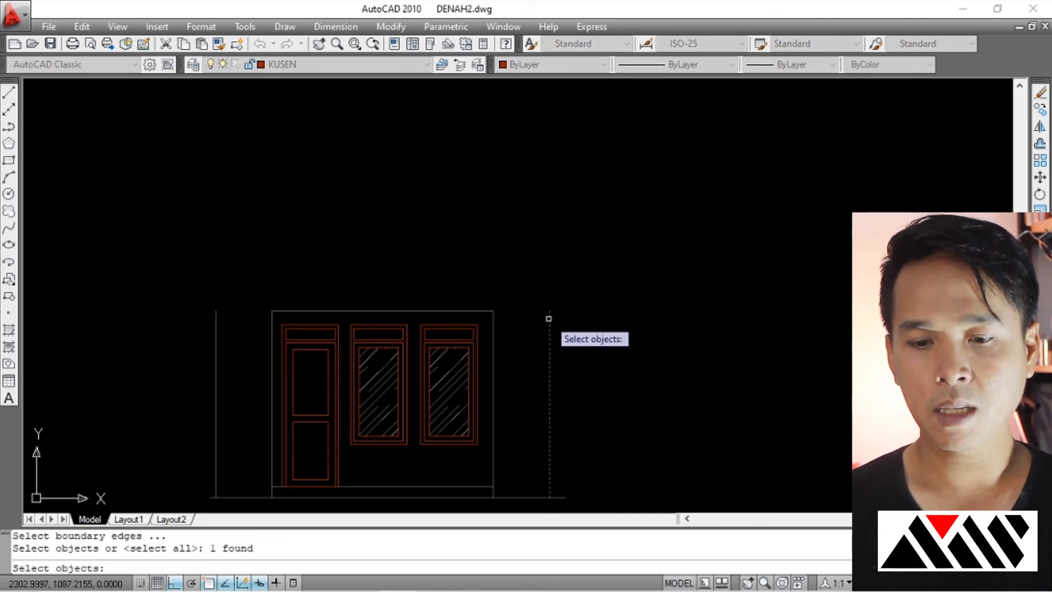
{"action": "key", "text": "Return"}
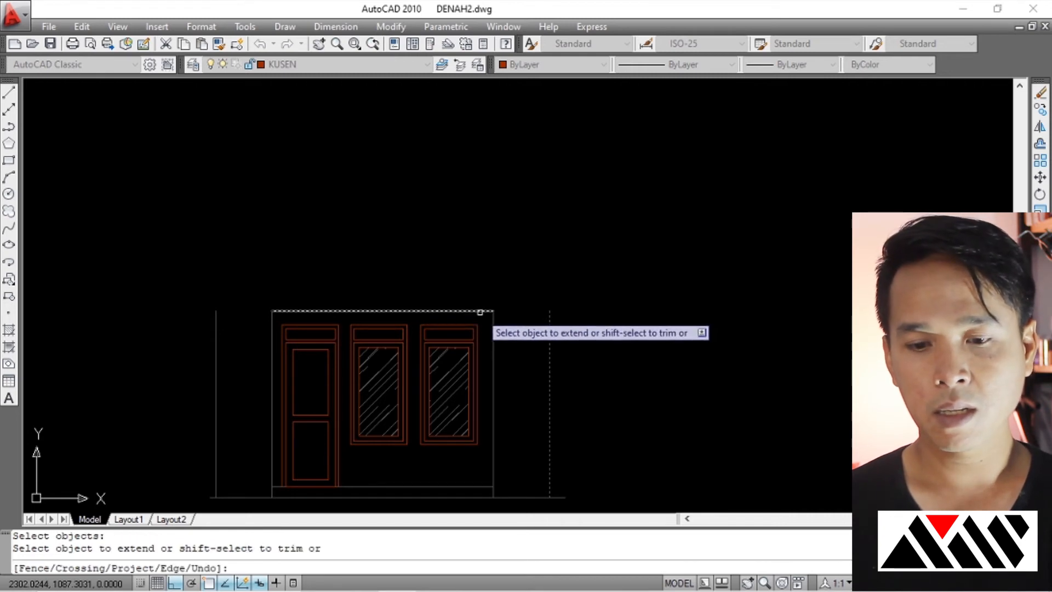
{"action": "left_click", "coordinate": [482, 311]}
{"action": "key", "text": "Return"}
{"action": "scroll", "coordinate": [239, 311], "scroll_direction": "up", "scroll_amount": 2}
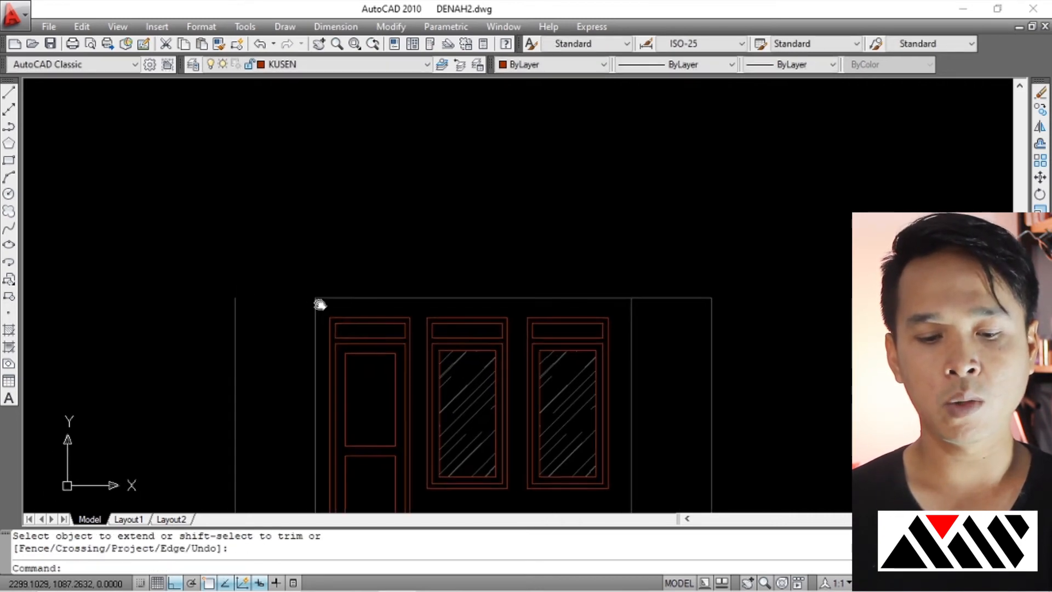
Extend the wall's top line to the left-hand offset line, using all objects as boundary edges.
{"action": "type", "text": "EX"}
{"action": "key", "text": "Return"}
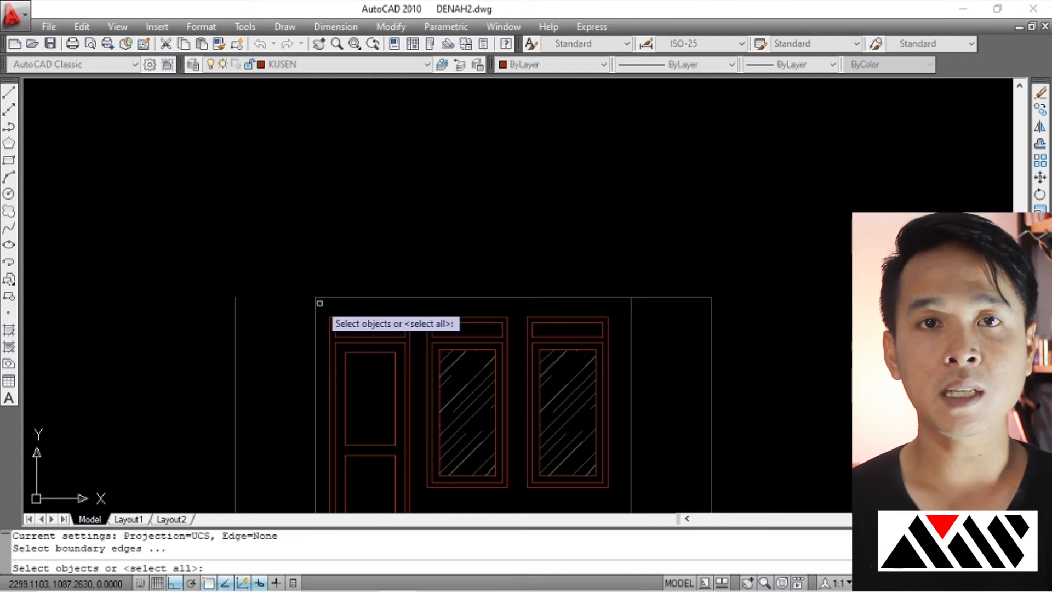
{"action": "key", "text": "Return"}
{"action": "left_click", "coordinate": [332, 298]}
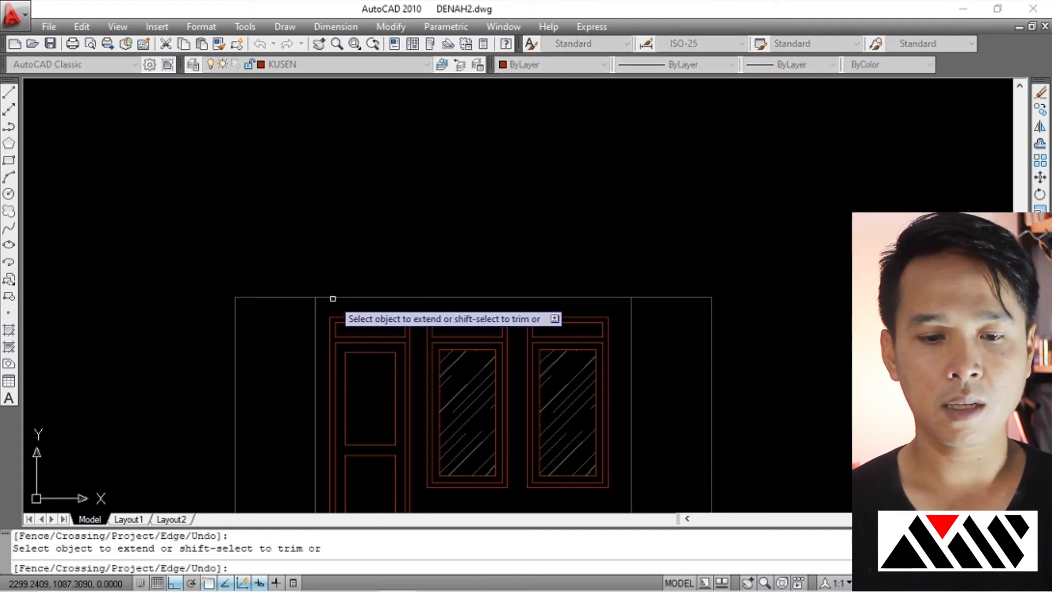
{"action": "key", "text": "Return"}
{"action": "scroll", "coordinate": [281, 301], "scroll_direction": "down", "scroll_amount": 4}
{"action": "scroll", "coordinate": [281, 302], "scroll_direction": "up", "scroll_amount": 4}
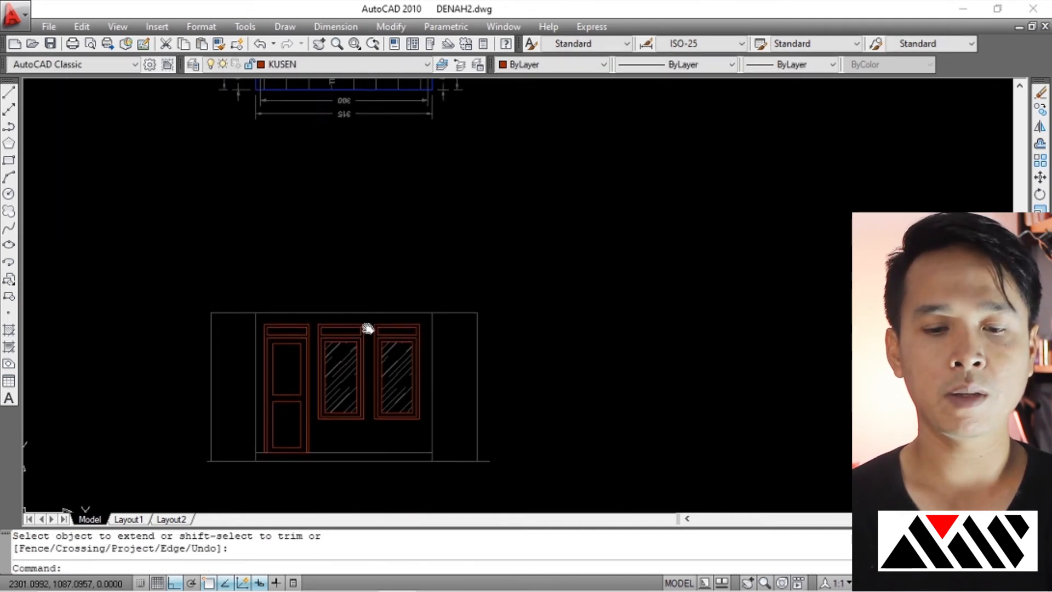
{"action": "scroll", "coordinate": [410, 302], "scroll_direction": "down", "scroll_amount": 3}
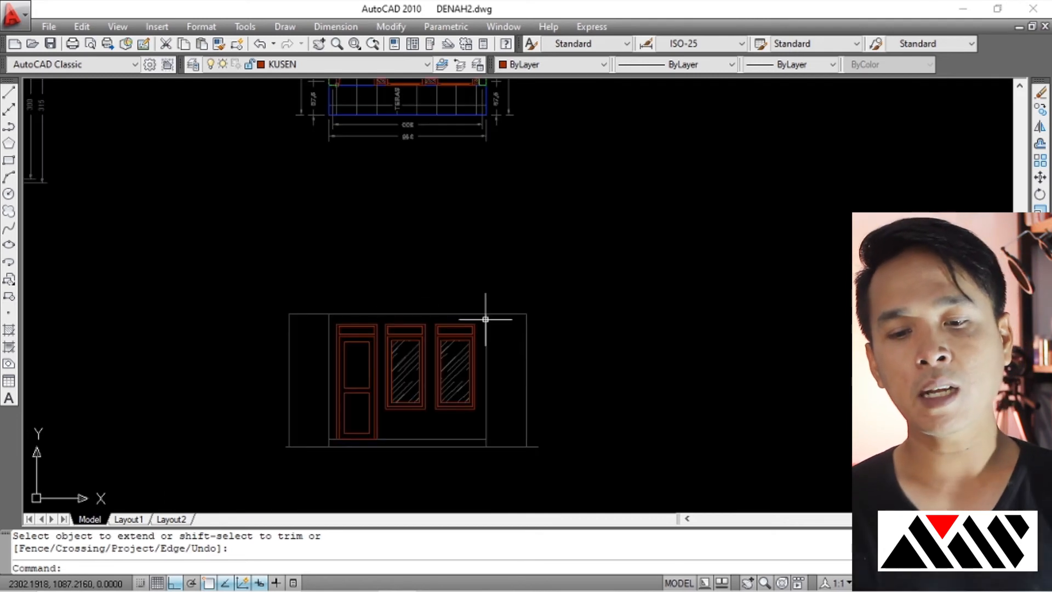
{"action": "left_click", "coordinate": [547, 345]}
{"action": "left_click", "coordinate": [522, 372]}
{"action": "scroll", "coordinate": [267, 365], "scroll_direction": "up", "scroll_amount": 2}
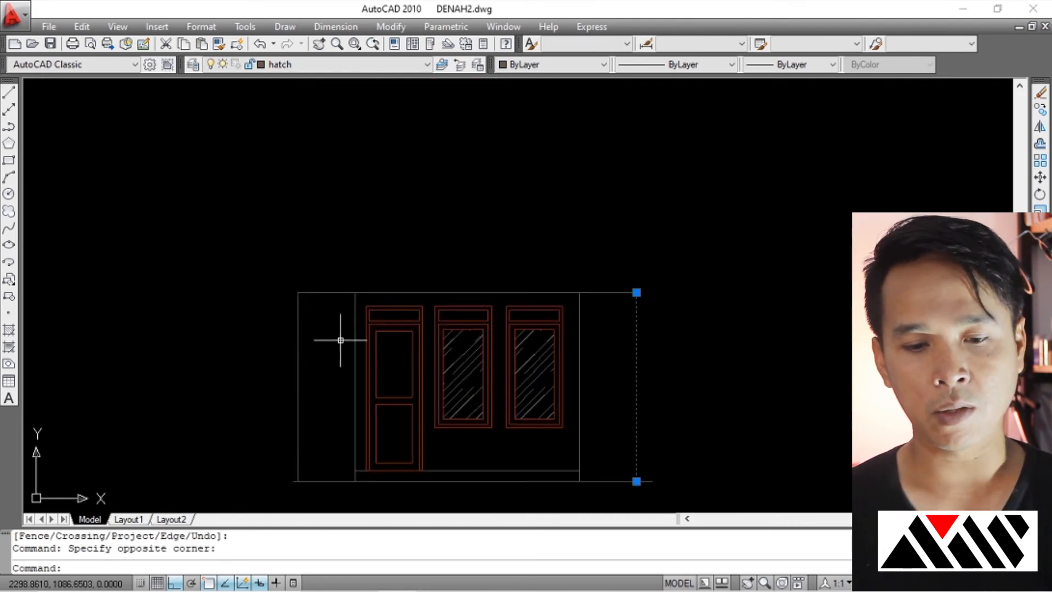
{"action": "left_click", "coordinate": [298, 365]}
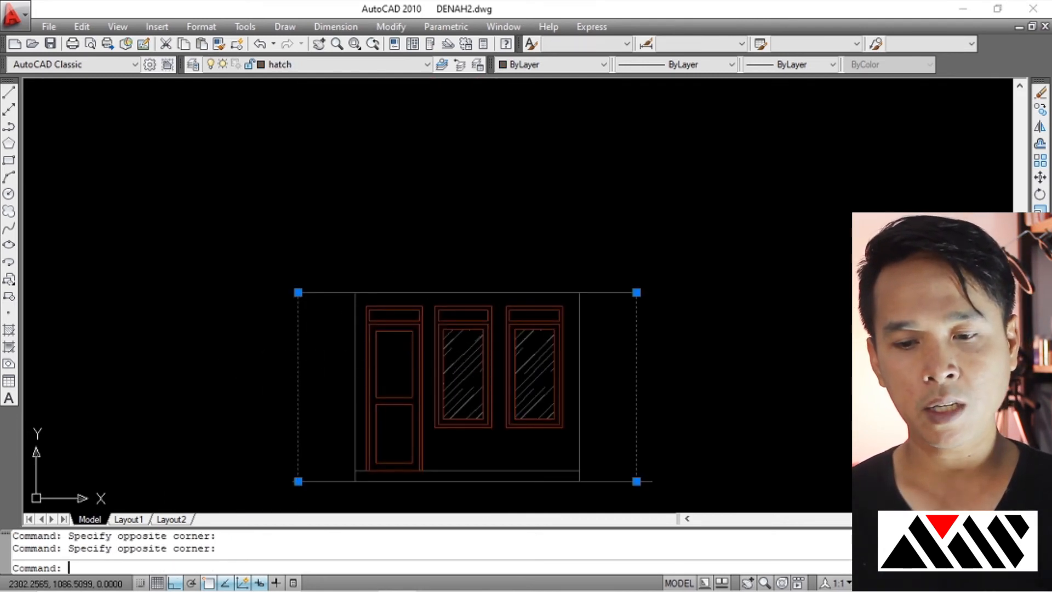
{"action": "key", "text": "Escape"}
{"action": "key", "text": "Escape"}
Erase the two vertical offset lines outside the walls, keeping the extended top line.
{"action": "left_click", "coordinate": [652, 378]}
{"action": "left_click", "coordinate": [622, 357]}
{"action": "key", "text": "Return"}
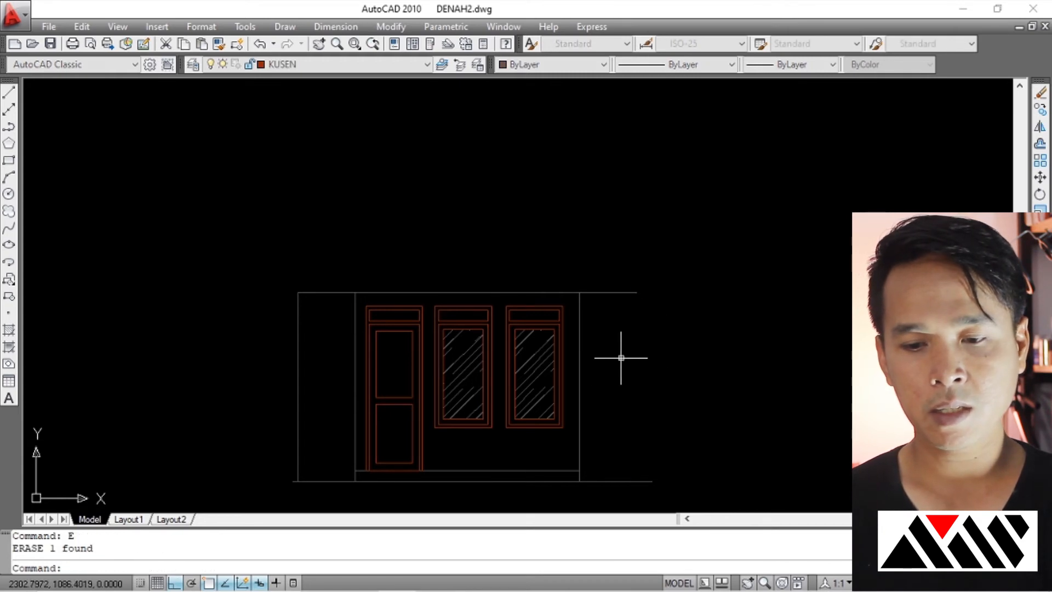
{"action": "left_click", "coordinate": [298, 351]}
{"action": "type", "text": "E"}
{"action": "key", "text": "Return"}
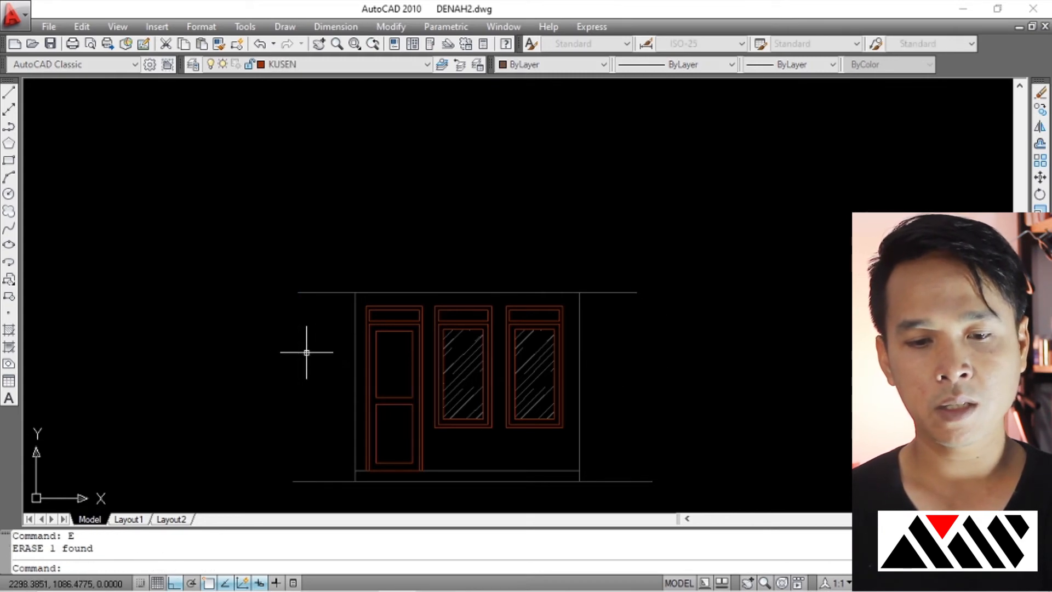
{"action": "scroll", "coordinate": [341, 318], "scroll_direction": "down", "scroll_amount": 2}
{"action": "scroll", "coordinate": [395, 318], "scroll_direction": "down", "scroll_amount": 3}
{"action": "scroll", "coordinate": [395, 318], "scroll_direction": "up", "scroll_amount": 2}
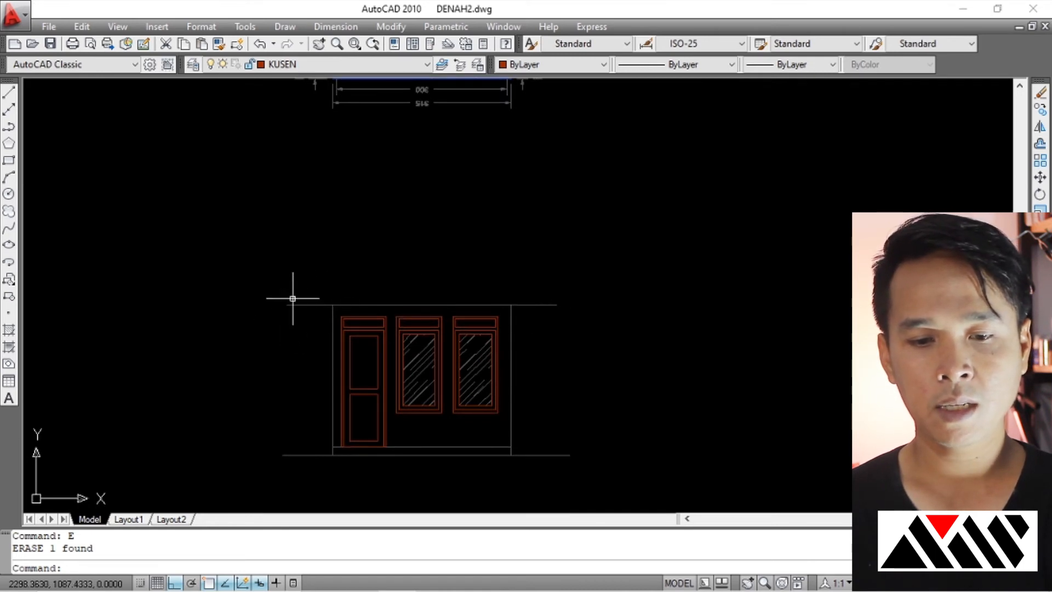
{"action": "scroll", "coordinate": [291, 298], "scroll_direction": "up", "scroll_amount": 2}
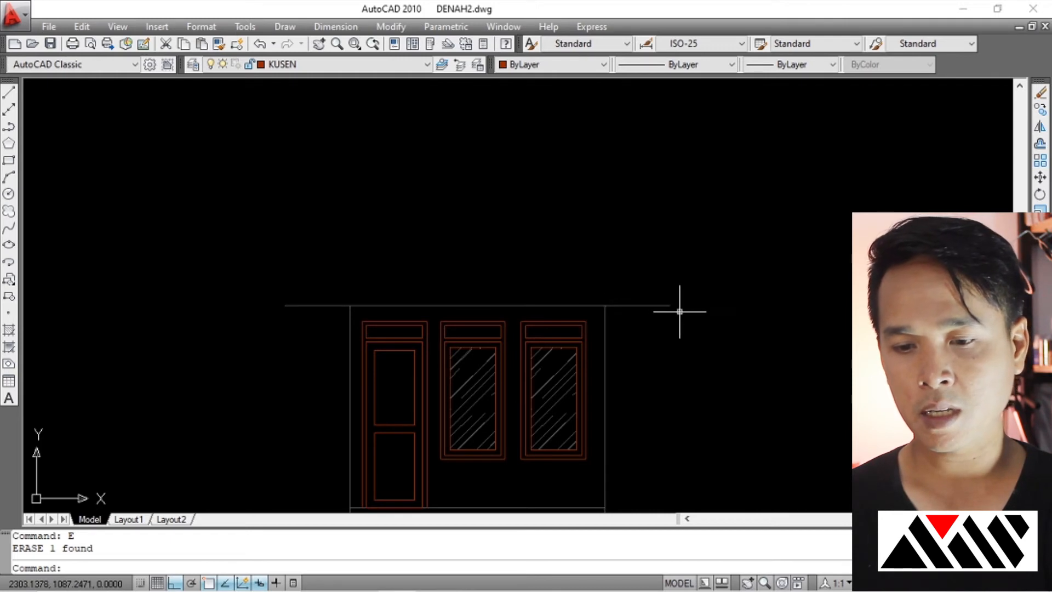
{"action": "scroll", "coordinate": [415, 300], "scroll_direction": "down", "scroll_amount": 5}
{"action": "scroll", "coordinate": [415, 312], "scroll_direction": "up", "scroll_amount": 2}
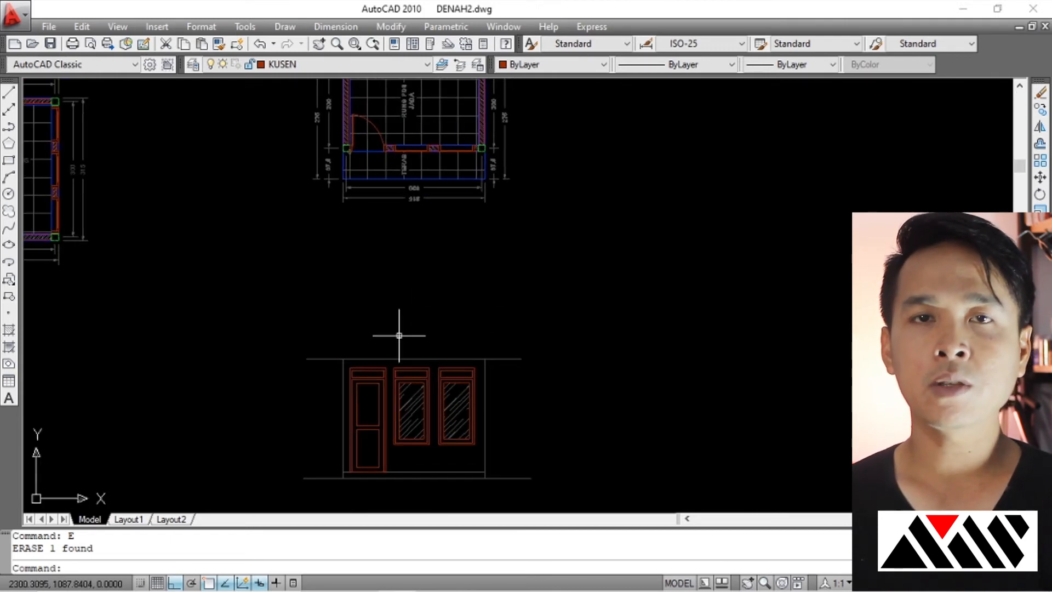
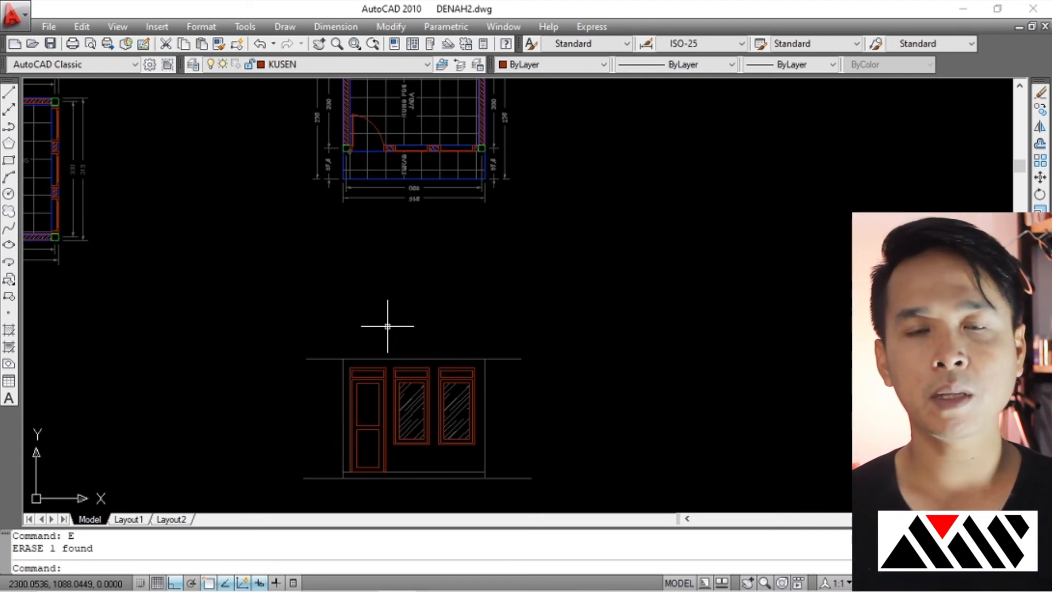
Offset the extended line on top of the elevation's walls upward by 0.2.
{"action": "scroll", "coordinate": [408, 340], "scroll_direction": "up", "scroll_amount": 3}
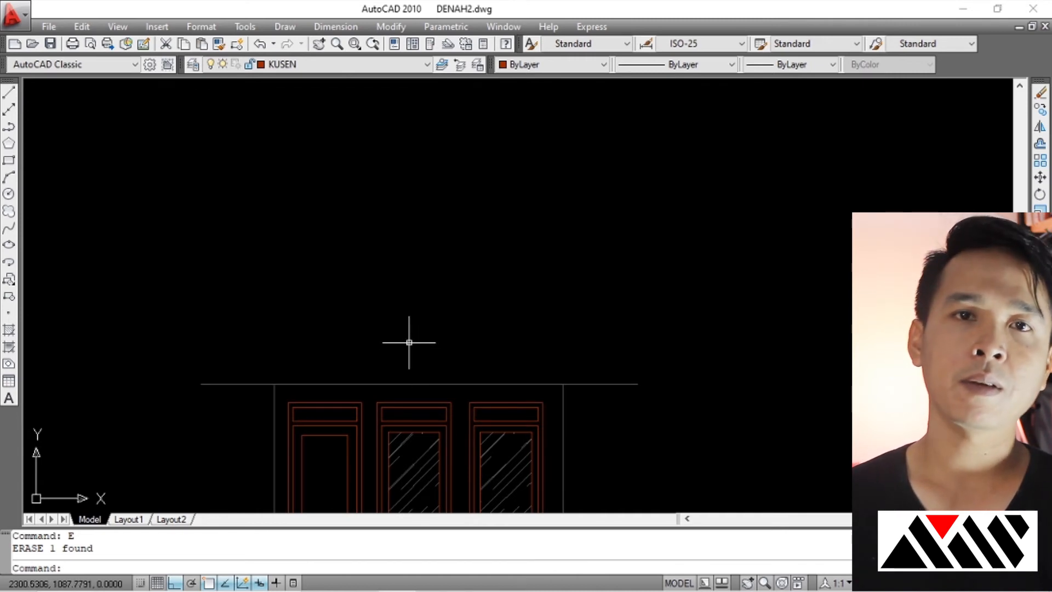
{"action": "scroll", "coordinate": [419, 362], "scroll_direction": "down", "scroll_amount": 2}
{"action": "key", "text": "Escape"}
{"action": "scroll", "coordinate": [417, 379], "scroll_direction": "up", "scroll_amount": 2}
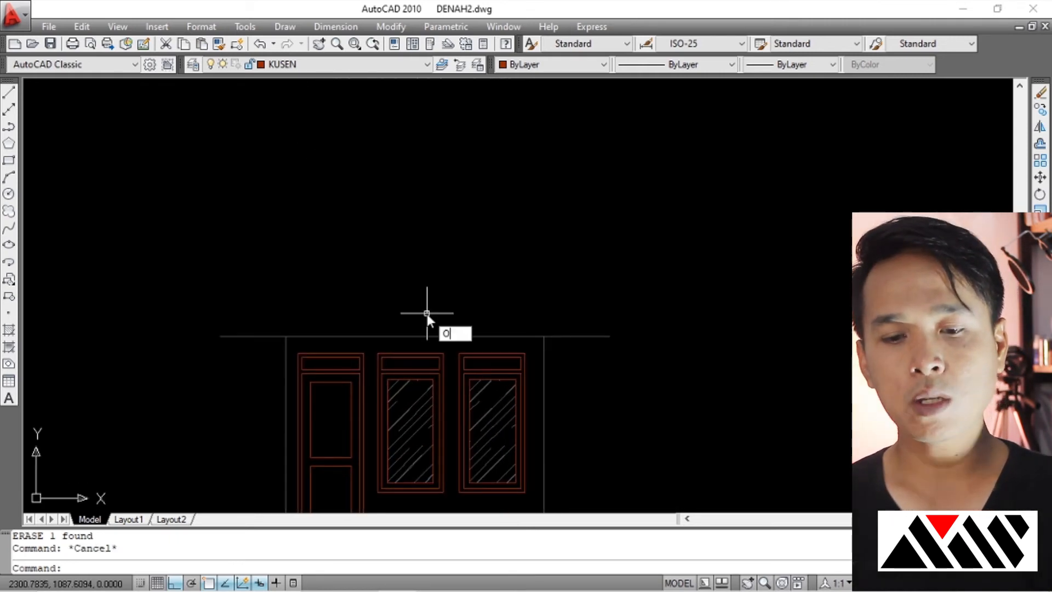
{"action": "key", "text": "Return"}
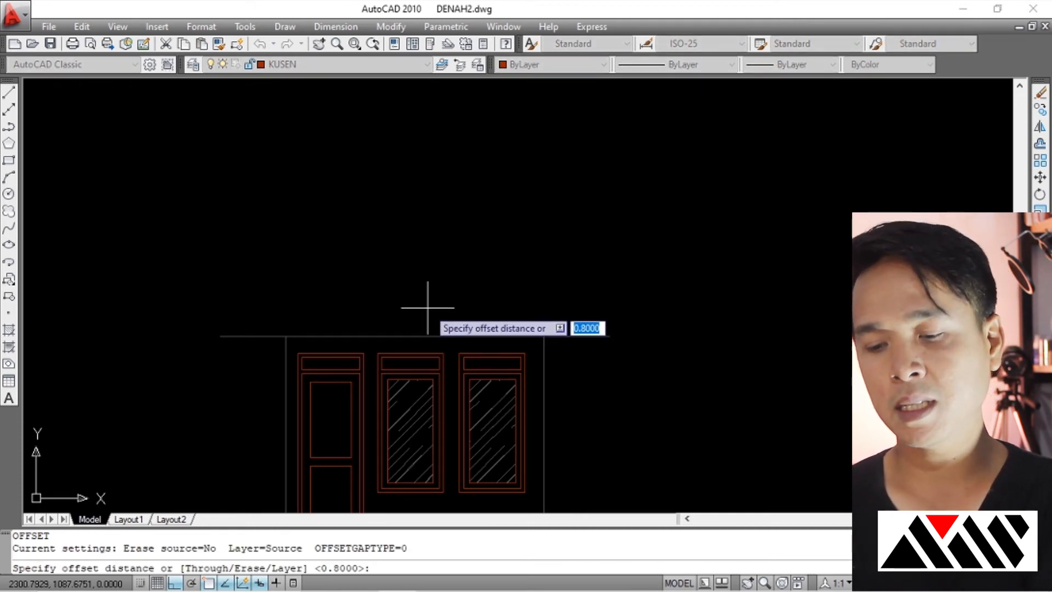
{"action": "type", "text": ".2"}
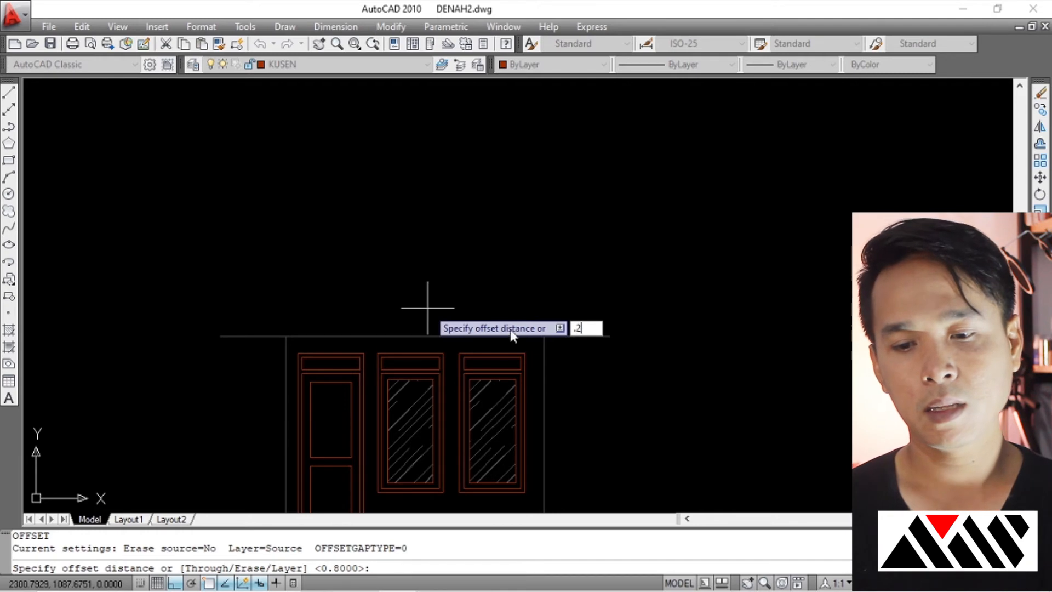
{"action": "key", "text": "Return"}
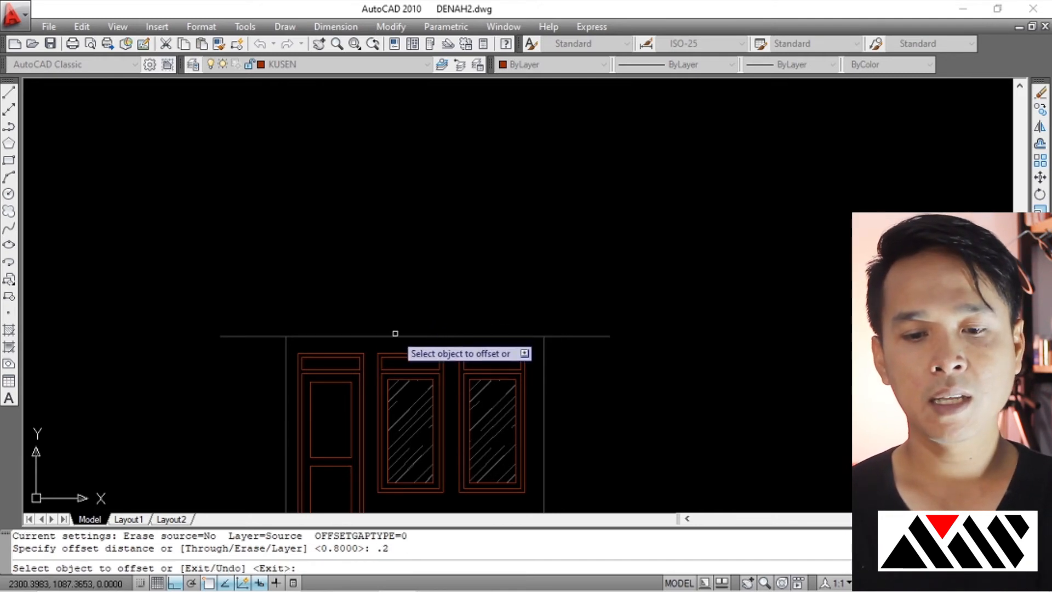
{"action": "left_click", "coordinate": [394, 336]}
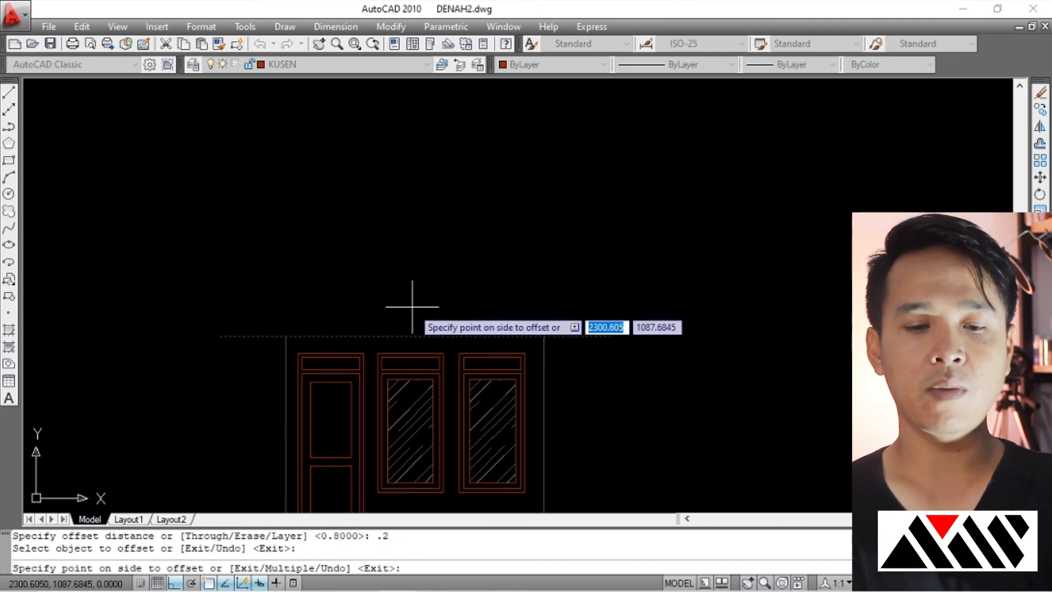
{"action": "left_click", "coordinate": [413, 278]}
{"action": "key", "text": "Return"}
Draw a vertical polyline joining the left ends of the two horizontal roof lines.
{"action": "scroll", "coordinate": [431, 297], "scroll_direction": "down", "scroll_amount": 2}
{"action": "scroll", "coordinate": [422, 329], "scroll_direction": "up", "scroll_amount": 2}
{"action": "middle_click_drag", "start_coordinate": [533, 288], "coordinate": [489, 242]}
{"action": "scroll", "coordinate": [451, 235], "scroll_direction": "down", "scroll_amount": 2}
{"action": "scroll", "coordinate": [357, 275], "scroll_direction": "up", "scroll_amount": 3}
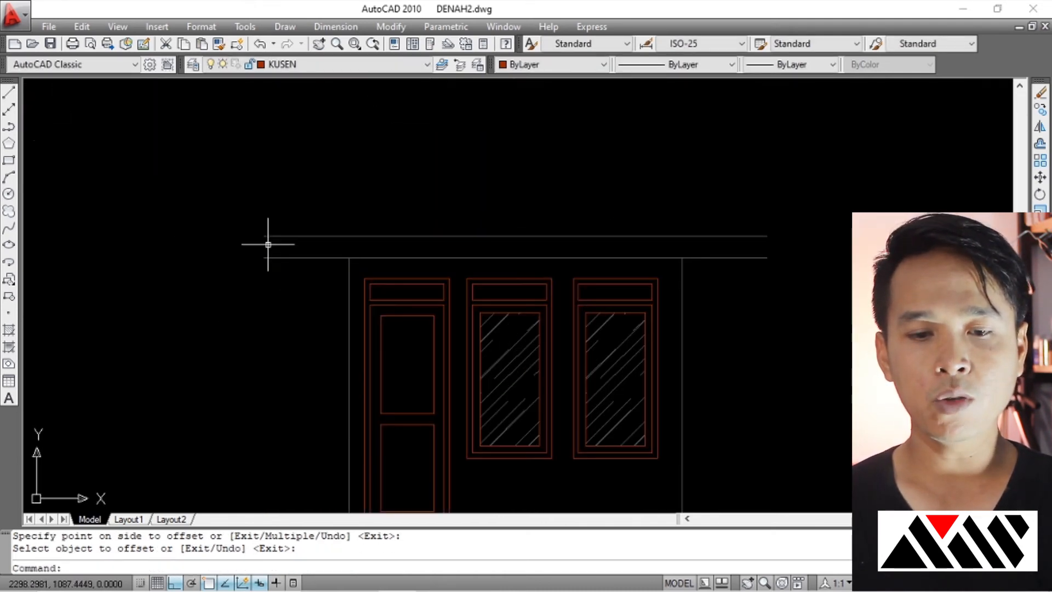
{"action": "middle_click_drag", "start_coordinate": [238, 269], "coordinate": [247, 294]}
{"action": "type", "text": "PL"}
{"action": "key", "text": "Return"}
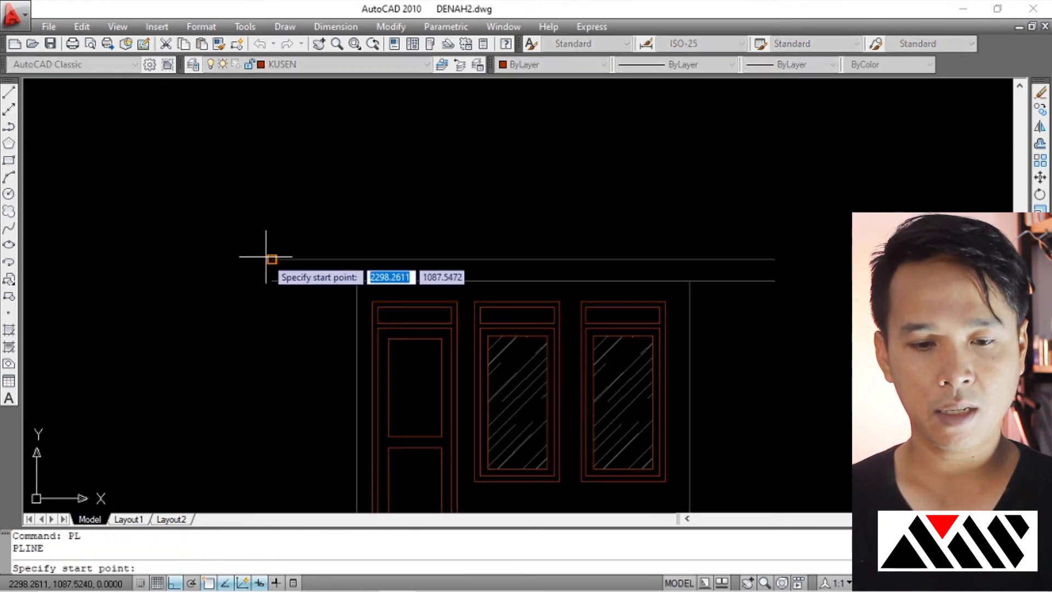
{"action": "left_click", "coordinate": [266, 256]}
{"action": "scroll", "coordinate": [267, 270], "scroll_direction": "up", "scroll_amount": 3}
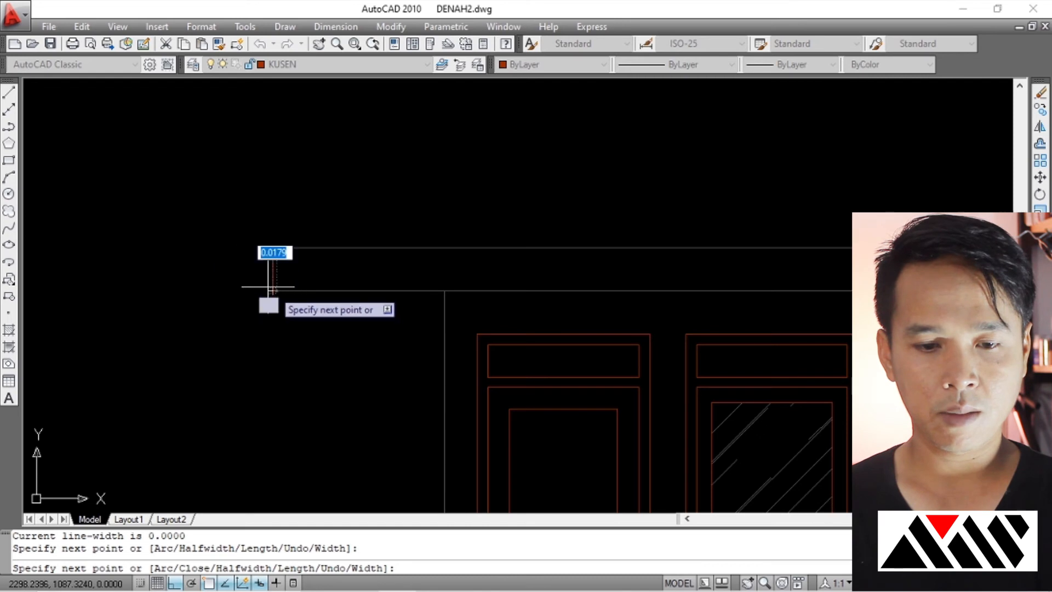
{"action": "key", "text": "Return"}
Close the right end of the roof band with a vertical polyline between the two horizontal lines.
{"action": "scroll", "coordinate": [481, 278], "scroll_direction": "down", "scroll_amount": 3}
{"action": "scroll", "coordinate": [543, 245], "scroll_direction": "up", "scroll_amount": 3}
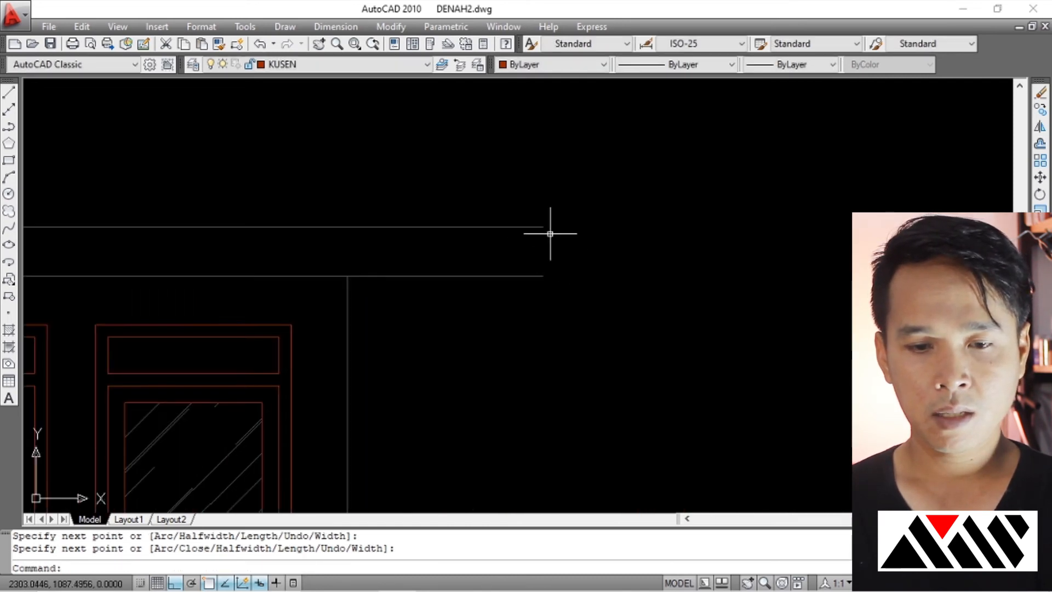
{"action": "key", "text": "Return"}
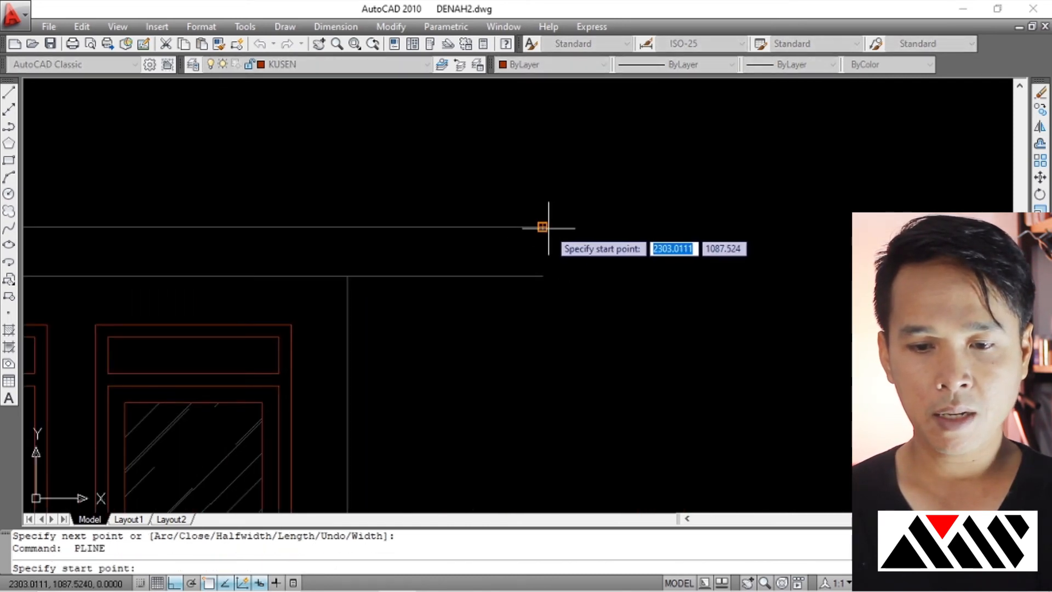
{"action": "left_click", "coordinate": [544, 226]}
{"action": "left_click", "coordinate": [543, 276]}
{"action": "key", "text": "Return"}
{"action": "scroll", "coordinate": [493, 258], "scroll_direction": "down", "scroll_amount": 3}
{"action": "scroll", "coordinate": [431, 269], "scroll_direction": "up", "scroll_amount": 2}
{"action": "scroll", "coordinate": [439, 252], "scroll_direction": "up", "scroll_amount": 2}
{"action": "scroll", "coordinate": [476, 235], "scroll_direction": "down", "scroll_amount": 2}
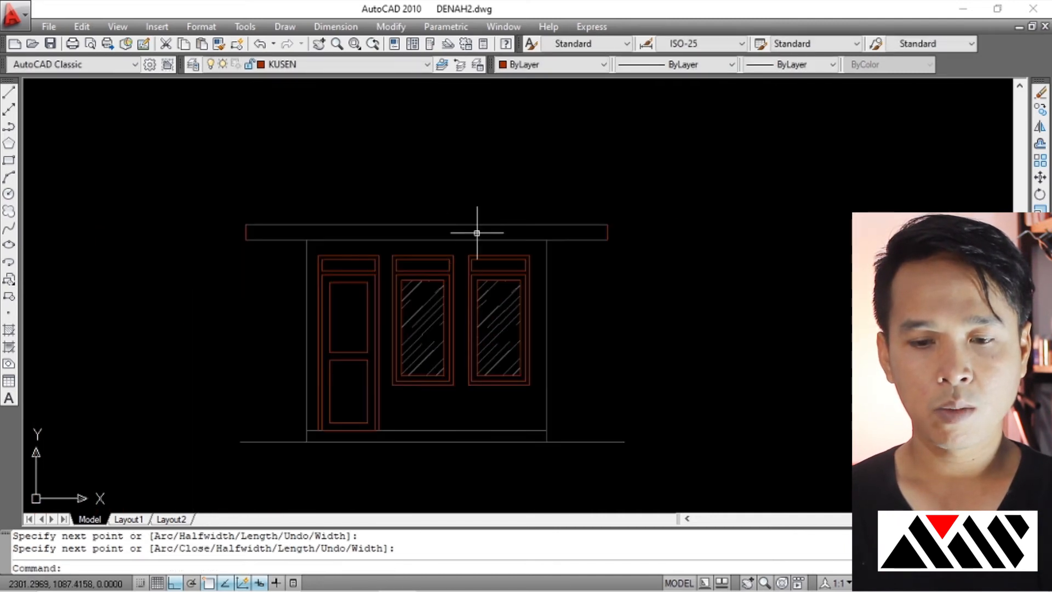
{"action": "left_click", "coordinate": [708, 195]}
{"action": "key", "text": "Escape"}
{"action": "left_click", "coordinate": [551, 274]}
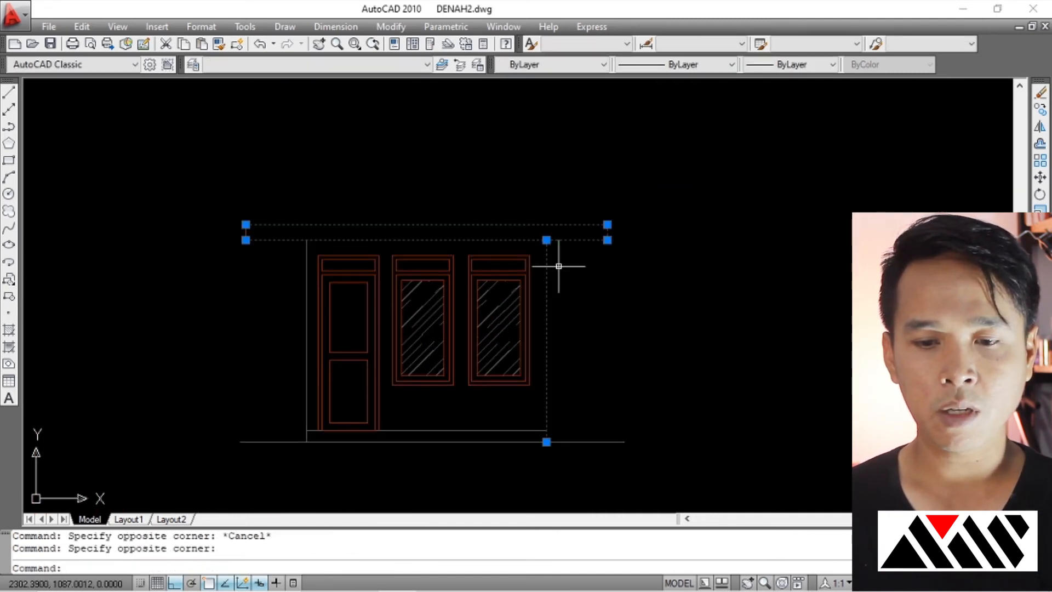
{"action": "key", "text": "Escape"}
Assign the roof band's outline and both vertical outer wall lines to the dinding luar layer.
{"action": "scroll", "coordinate": [568, 255], "scroll_direction": "up", "scroll_amount": 2}
{"action": "left_click", "coordinate": [689, 173]}
{"action": "left_click", "coordinate": [529, 275]}
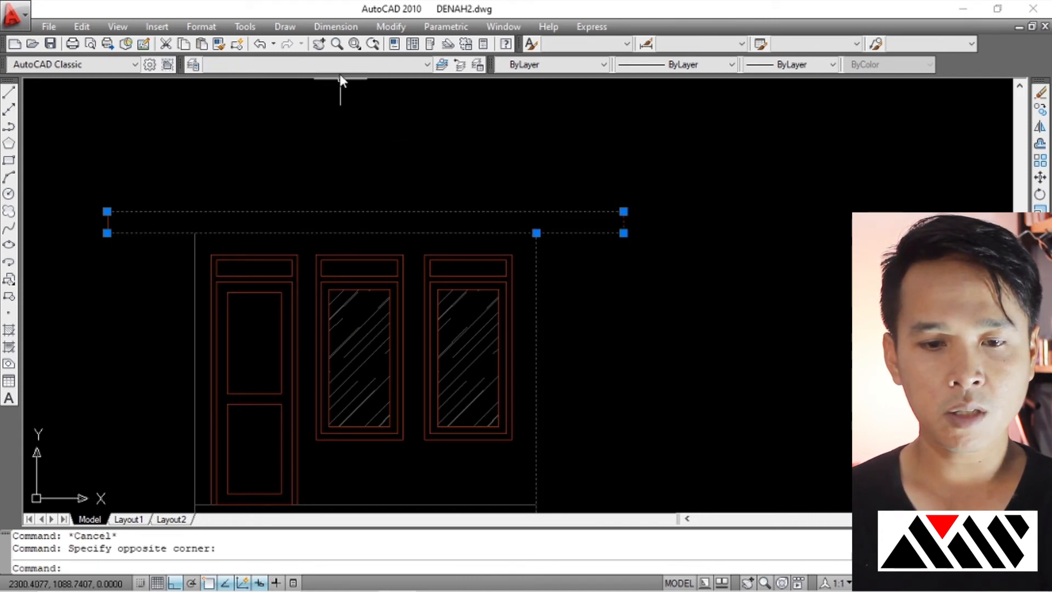
{"action": "left_click", "coordinate": [176, 236], "text": "shift"}
{"action": "left_click", "coordinate": [154, 187], "text": "shift"}
{"action": "left_click", "coordinate": [96, 231], "text": "shift"}
{"action": "left_click", "coordinate": [246, 170], "text": "shift"}
{"action": "left_click", "coordinate": [95, 236]}
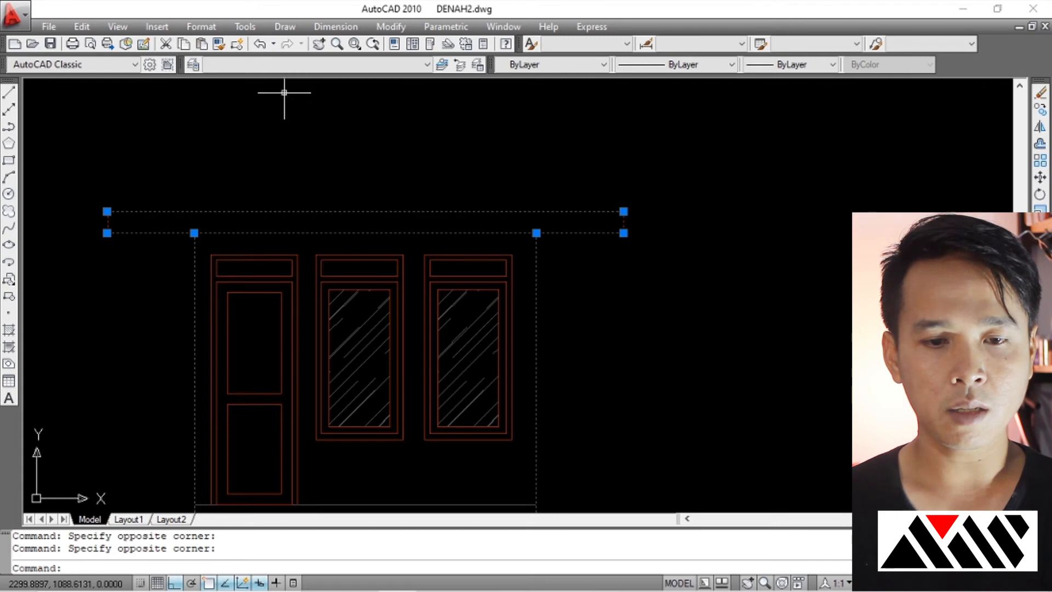
{"action": "left_click", "coordinate": [308, 64]}
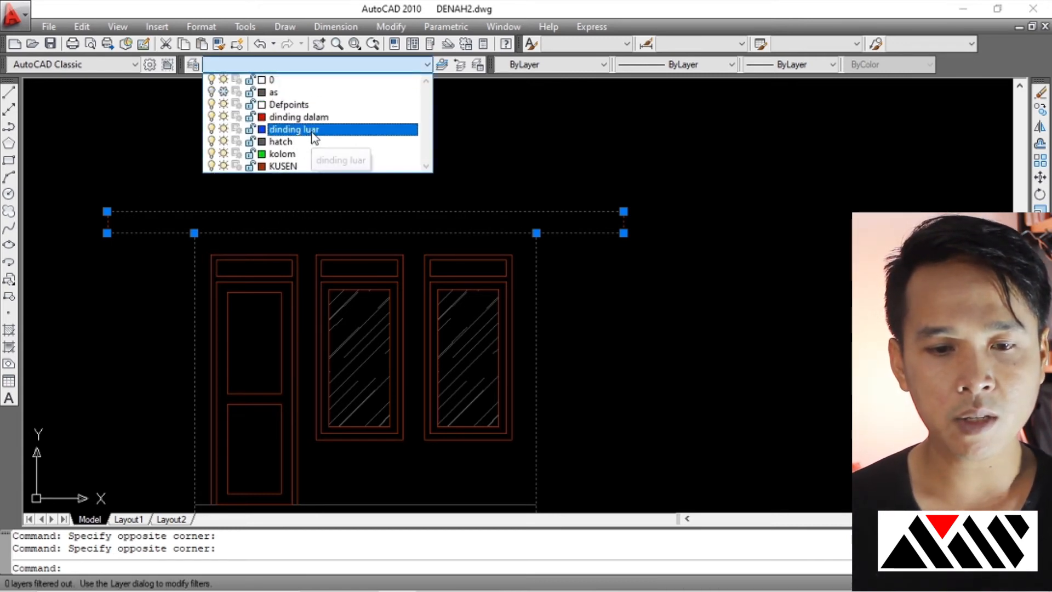
{"action": "left_click", "coordinate": [314, 134]}
{"action": "key", "text": "Escape"}
{"action": "scroll", "coordinate": [458, 228], "scroll_direction": "down", "scroll_amount": 2}
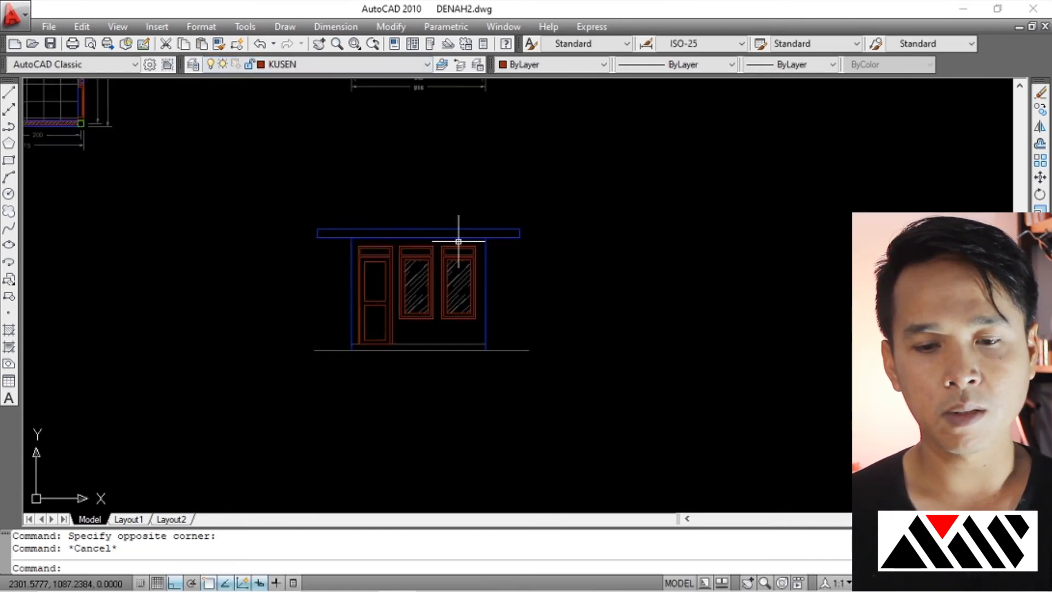
{"action": "scroll", "coordinate": [498, 241], "scroll_direction": "up", "scroll_amount": 3}
{"action": "middle_click_drag", "start_coordinate": [219, 245], "coordinate": [261, 236]}
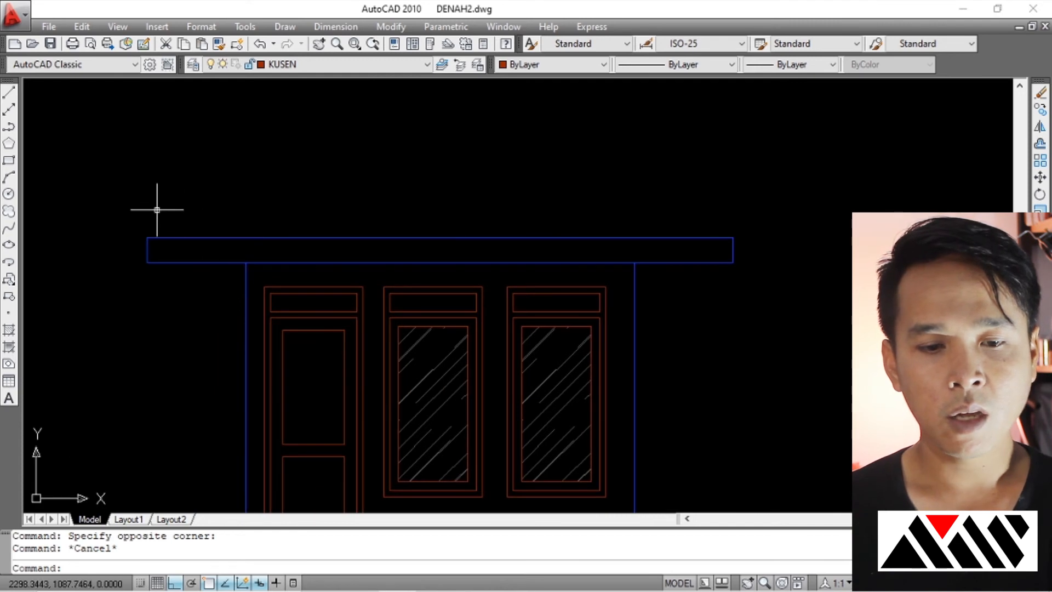
{"action": "left_click", "coordinate": [105, 208]}
{"action": "key", "text": "Escape"}
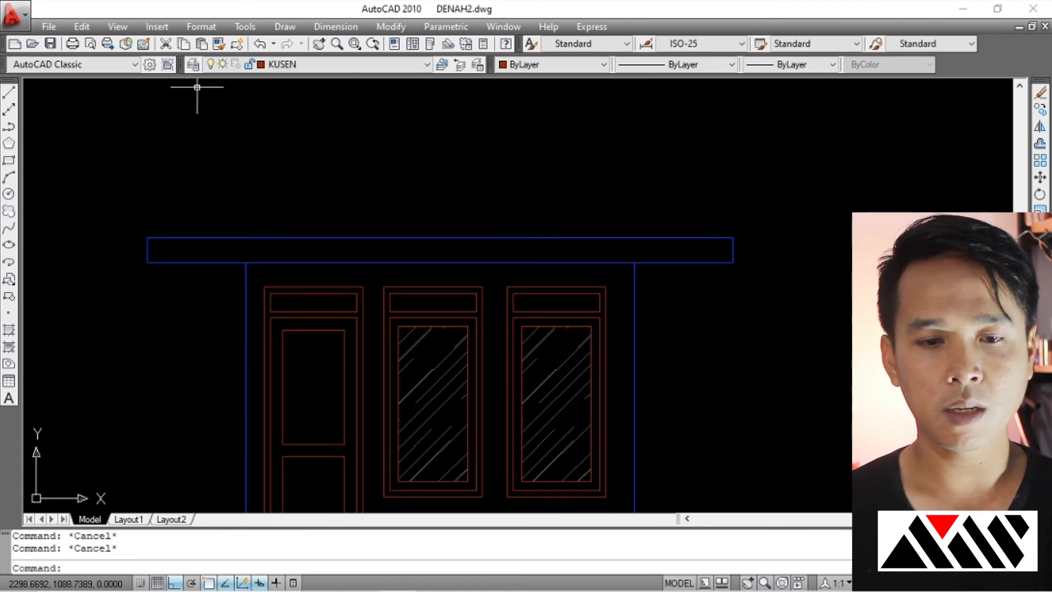
{"action": "left_click", "coordinate": [194, 67]}
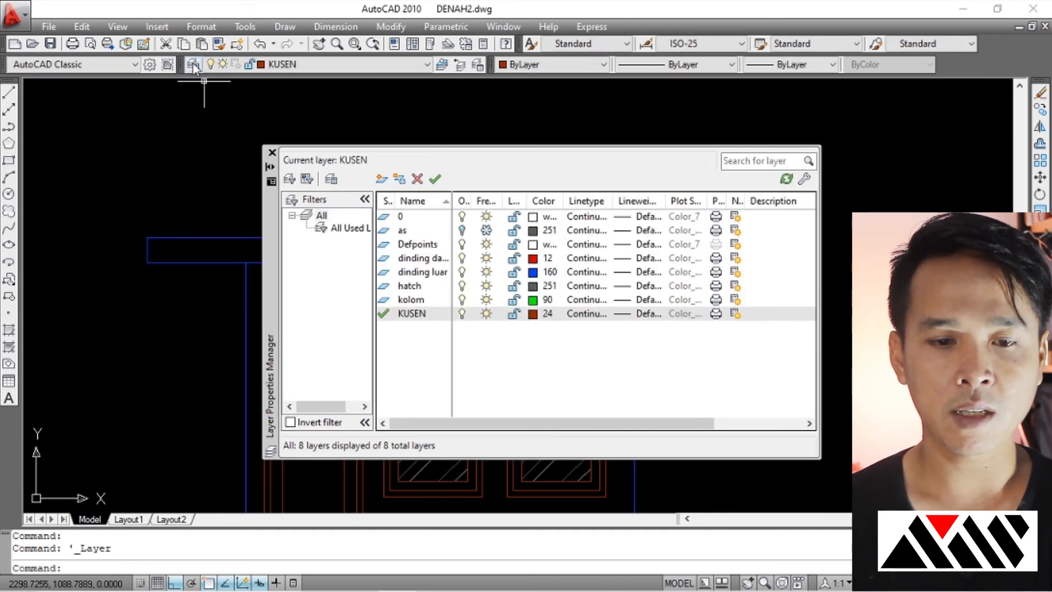
{"action": "left_click", "coordinate": [271, 152]}
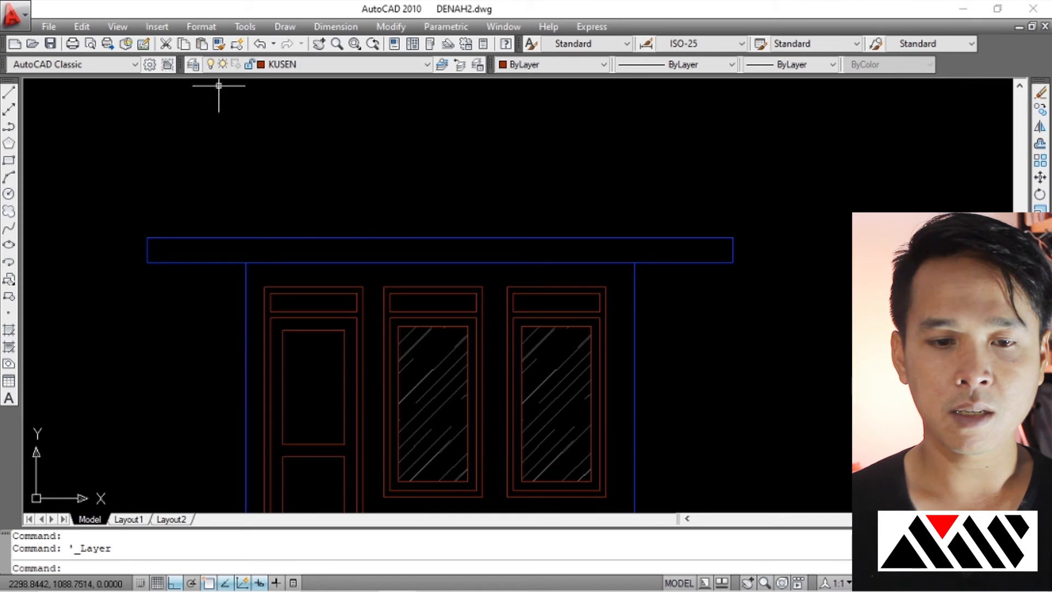
Create a new layer named Lisplank and give it colour 42.
{"action": "left_click", "coordinate": [193, 65]}
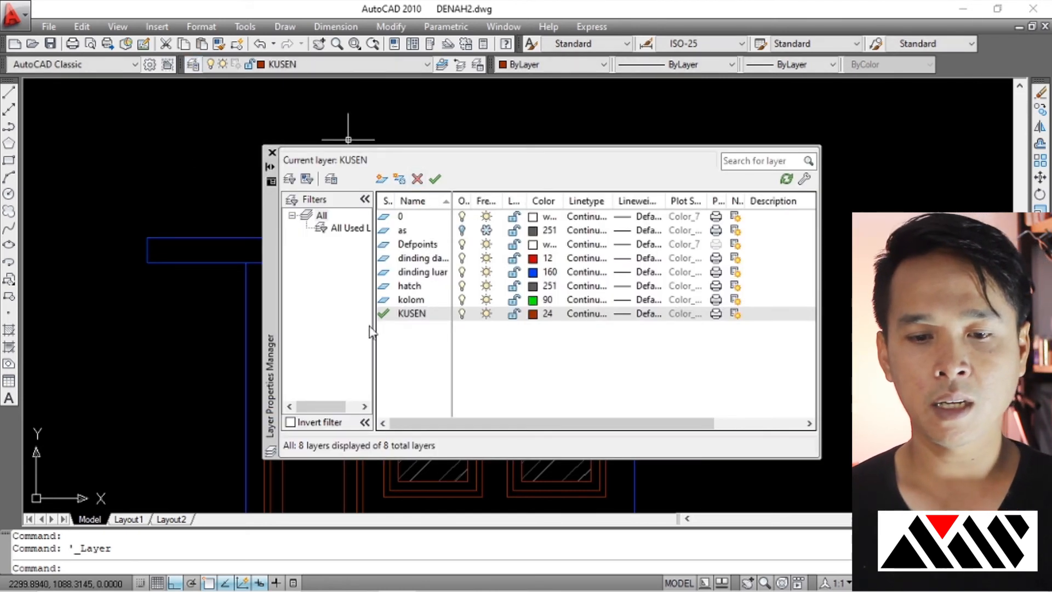
{"action": "left_click", "coordinate": [382, 179]}
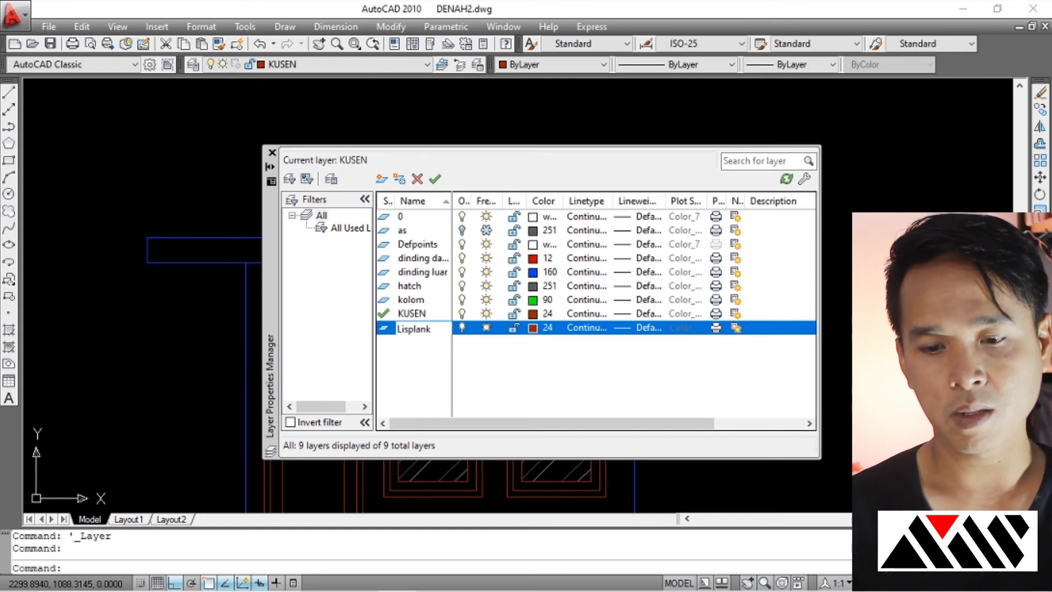
{"action": "key", "text": "Return"}
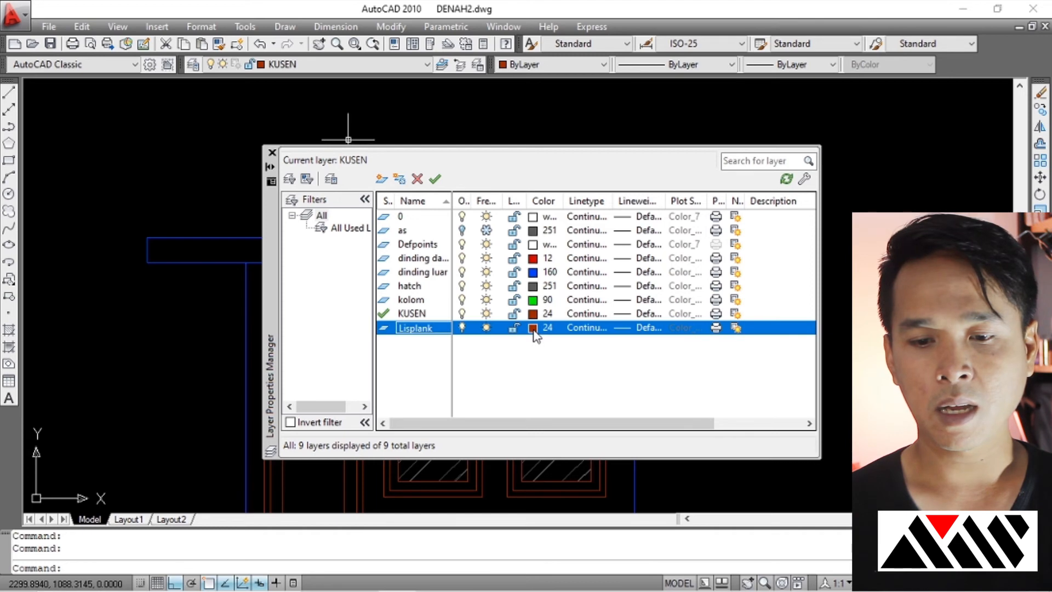
{"action": "left_click", "coordinate": [532, 328]}
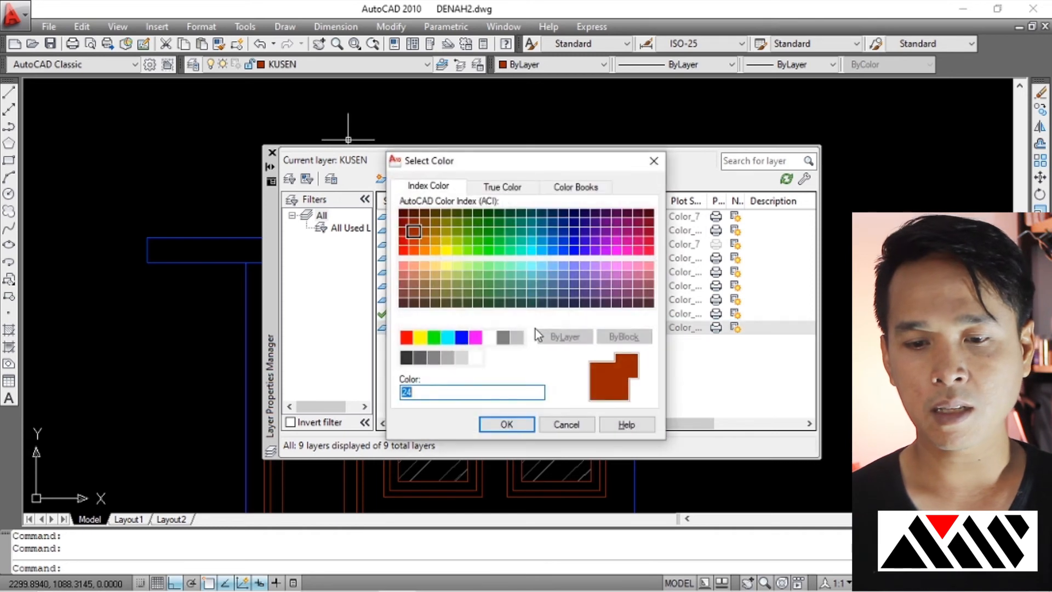
{"action": "left_click", "coordinate": [447, 251]}
{"action": "left_click", "coordinate": [436, 251]}
{"action": "left_click", "coordinate": [436, 241]}
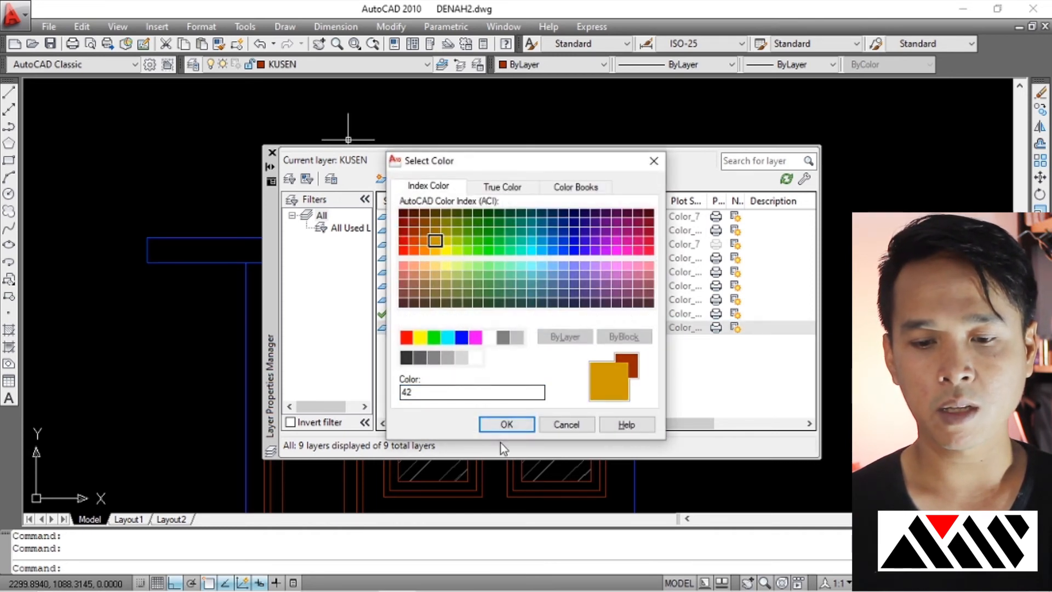
{"action": "left_click", "coordinate": [506, 424]}
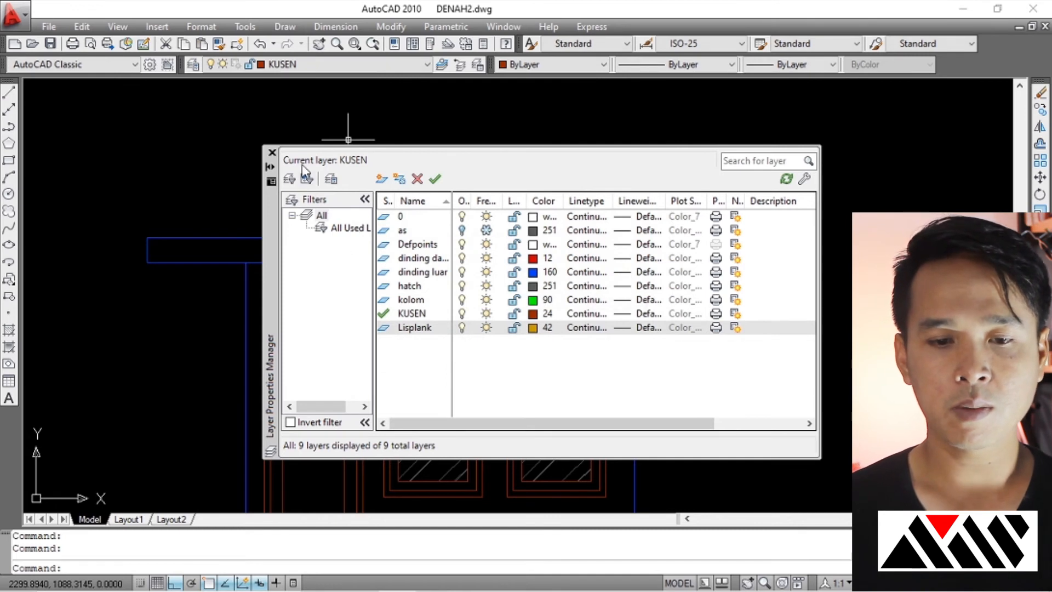
{"action": "left_click", "coordinate": [272, 153]}
Move the four lines of the roof band above the walls to the Lisplank layer.
{"action": "left_click", "coordinate": [112, 198]}
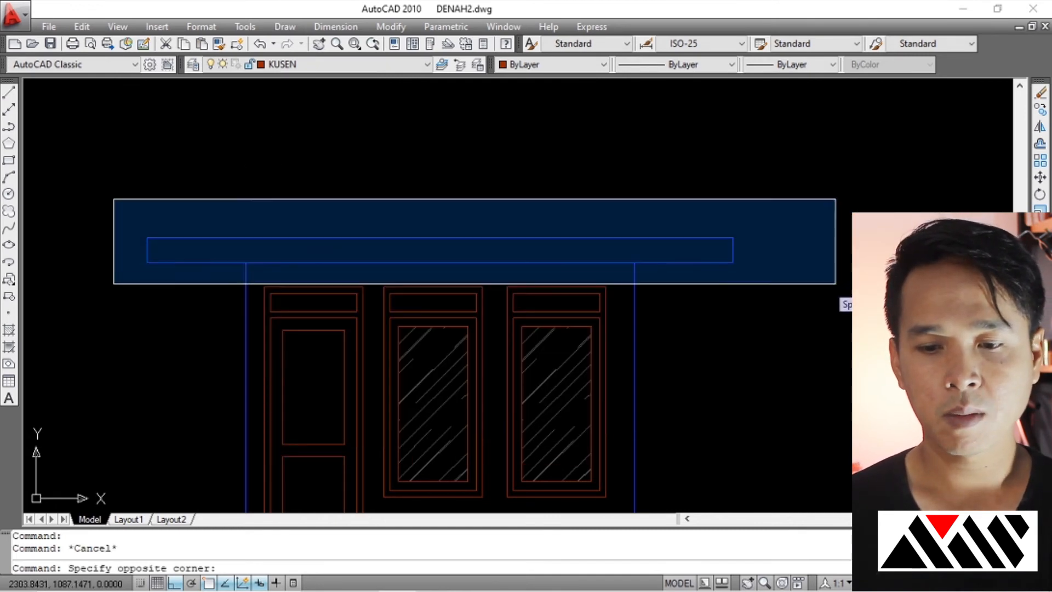
{"action": "left_click", "coordinate": [821, 275]}
{"action": "left_click", "coordinate": [321, 64]}
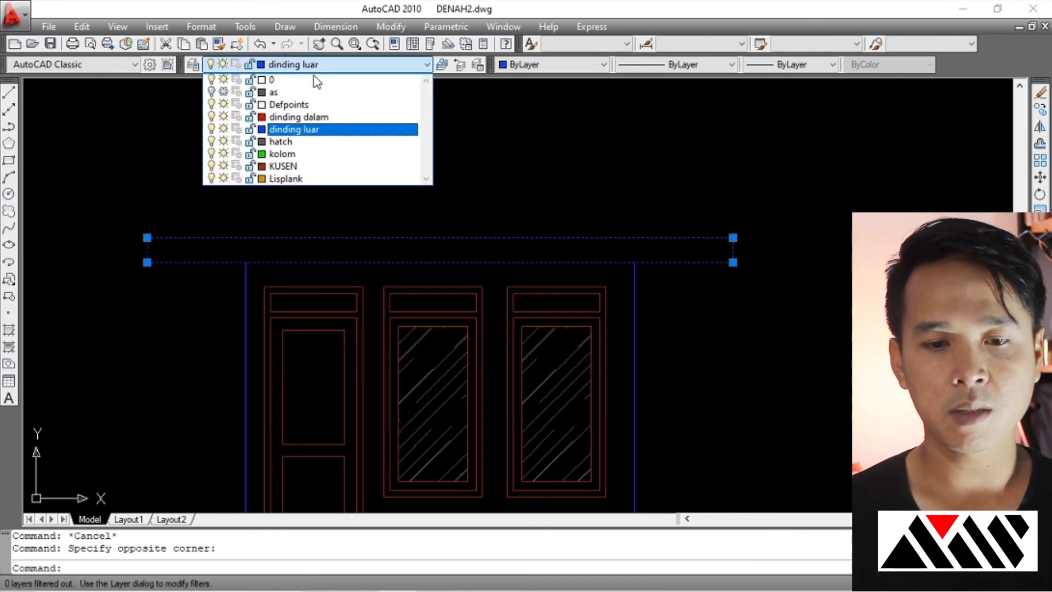
{"action": "left_click", "coordinate": [290, 176]}
{"action": "key", "text": "Escape"}
{"action": "scroll", "coordinate": [343, 223], "scroll_direction": "down", "scroll_amount": 6}
{"action": "scroll", "coordinate": [465, 214], "scroll_direction": "up", "scroll_amount": 5}
{"action": "middle_click_drag", "start_coordinate": [465, 213], "coordinate": [387, 228]}
{"action": "scroll", "coordinate": [404, 208], "scroll_direction": "down", "scroll_amount": 1}
{"action": "scroll", "coordinate": [384, 216], "scroll_direction": "down", "scroll_amount": 4}
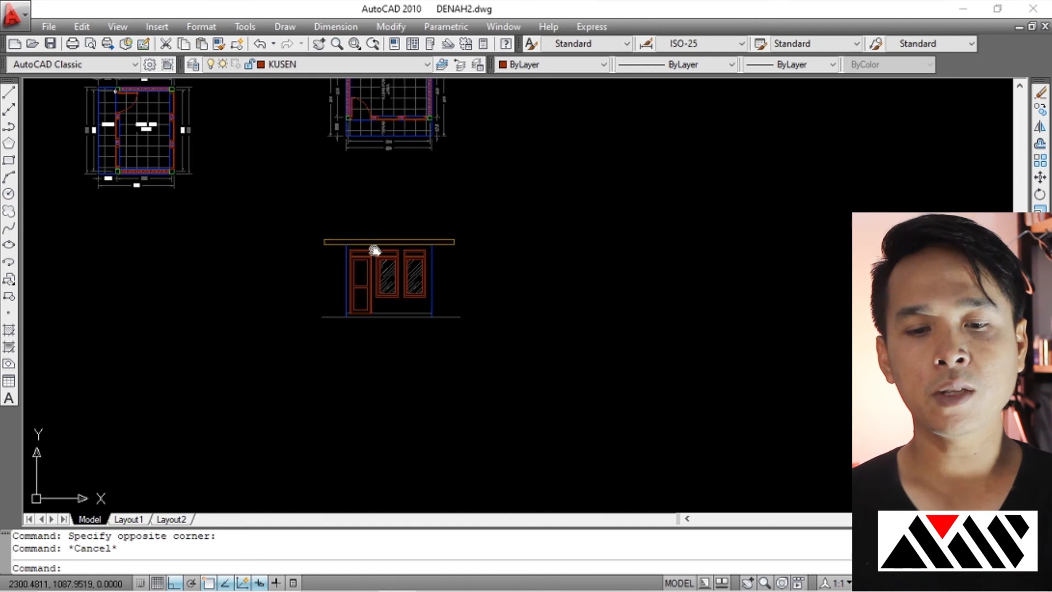
Draw a horizontal polyline above the fascia board, running past both of its ends.
{"action": "scroll", "coordinate": [375, 250], "scroll_direction": "up", "scroll_amount": 1}
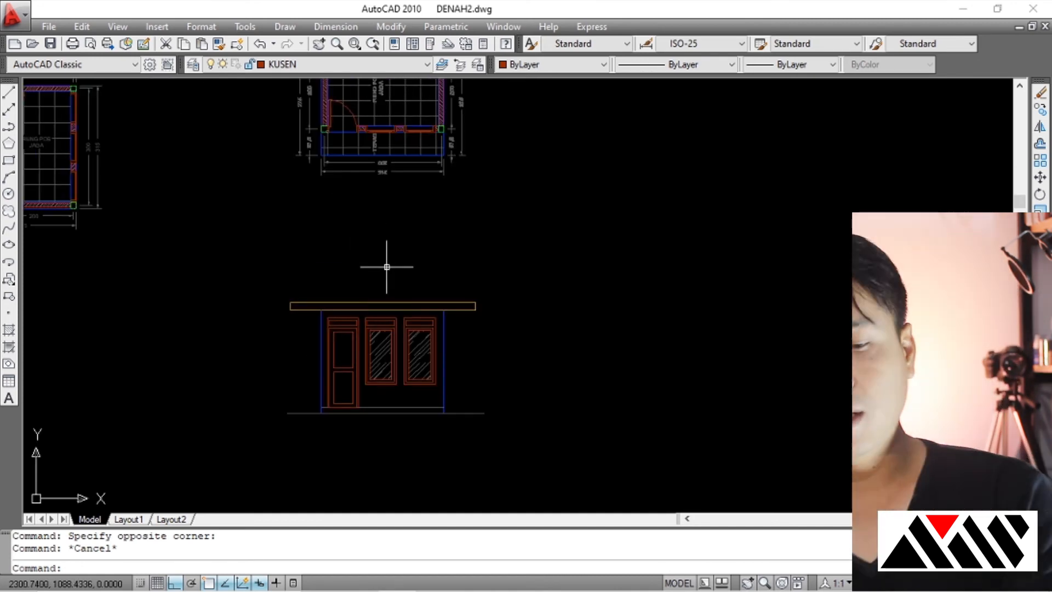
{"action": "scroll", "coordinate": [364, 270], "scroll_direction": "up", "scroll_amount": 2}
{"action": "middle_click_drag", "start_coordinate": [364, 270], "coordinate": [372, 310]}
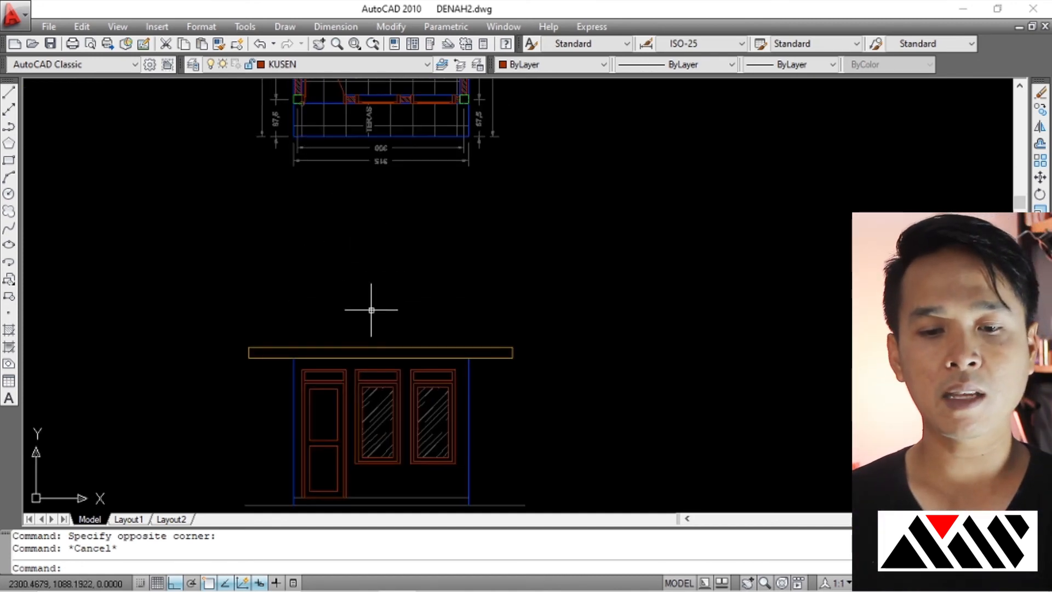
{"action": "left_click", "coordinate": [376, 347]}
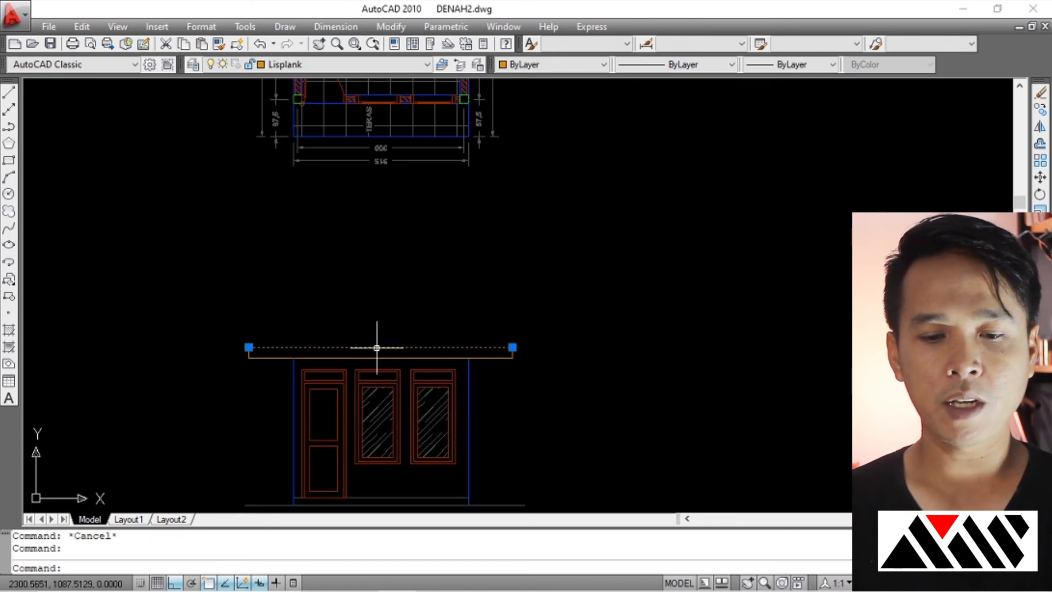
{"action": "key", "text": "Escape"}
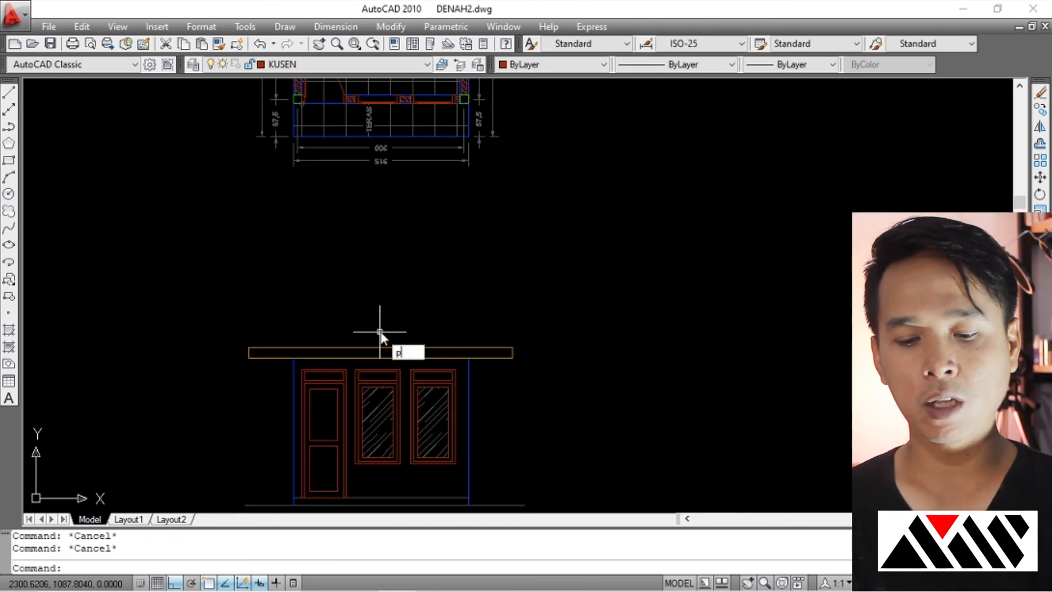
{"action": "key", "text": "Return"}
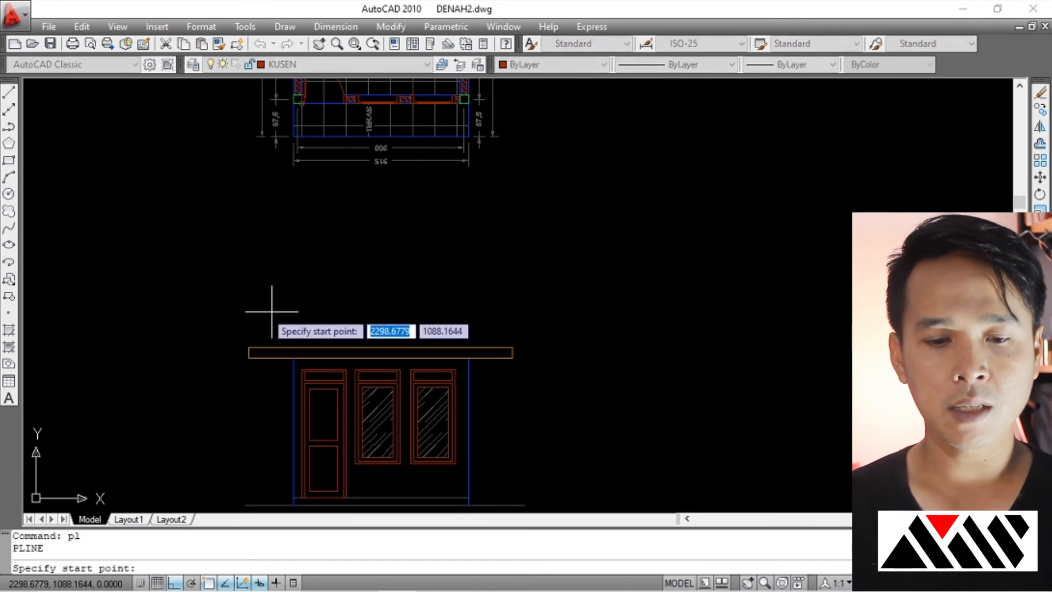
{"action": "left_click", "coordinate": [244, 309]}
{"action": "left_click", "coordinate": [611, 308]}
{"action": "key", "text": "Return"}
{"action": "scroll", "coordinate": [405, 276], "scroll_direction": "up", "scroll_amount": 1}
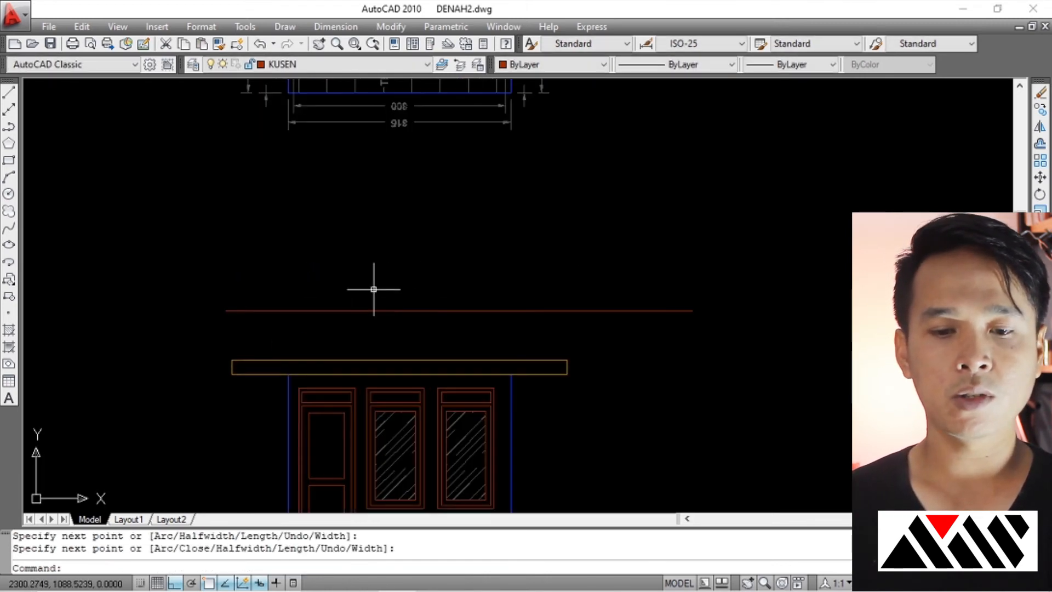
{"action": "middle_click_drag", "start_coordinate": [373, 287], "coordinate": [393, 322]}
{"action": "left_click", "coordinate": [397, 318]}
{"action": "left_click", "coordinate": [341, 367]}
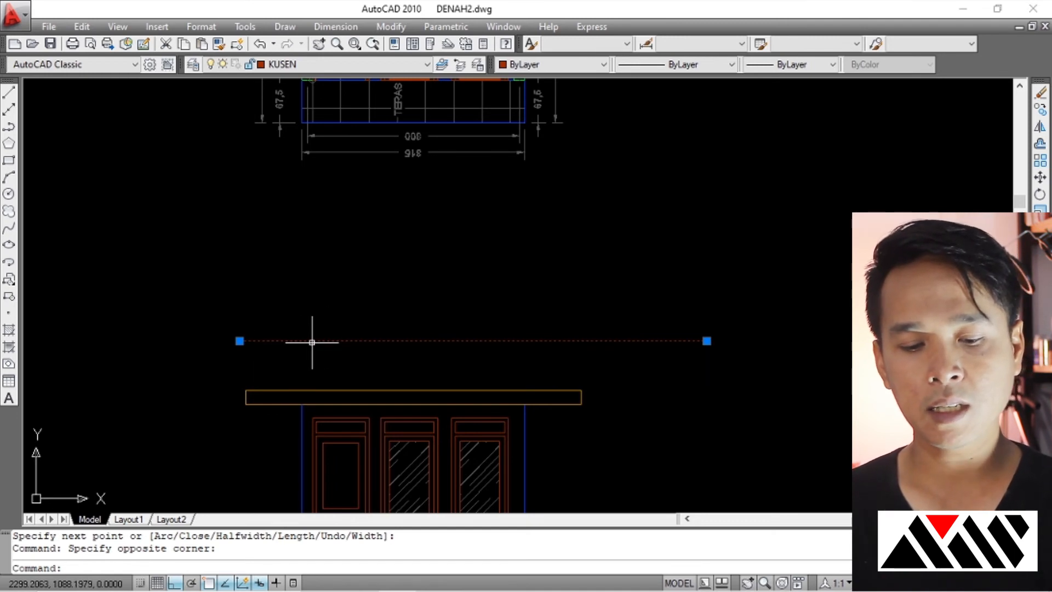
{"action": "key", "text": "Escape"}
Rotate the horizontal line above the fascia board by 30 degrees about its left endpoint.
{"action": "type", "text": "ro"}
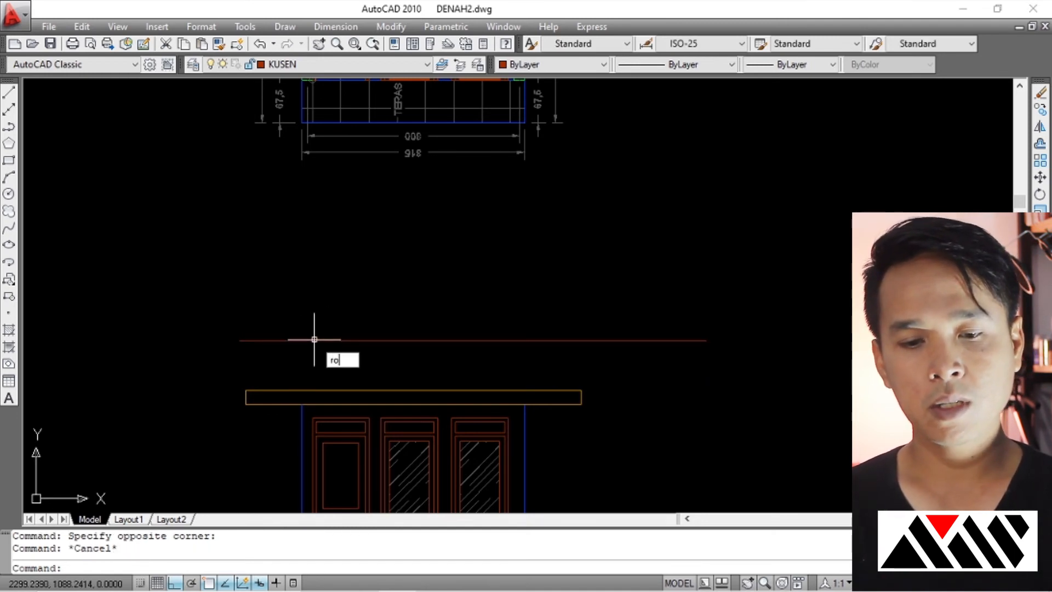
{"action": "key", "text": "Return"}
{"action": "left_click", "coordinate": [315, 340]}
{"action": "middle_click_drag", "start_coordinate": [353, 345], "coordinate": [369, 334]}
{"action": "key", "text": "Return"}
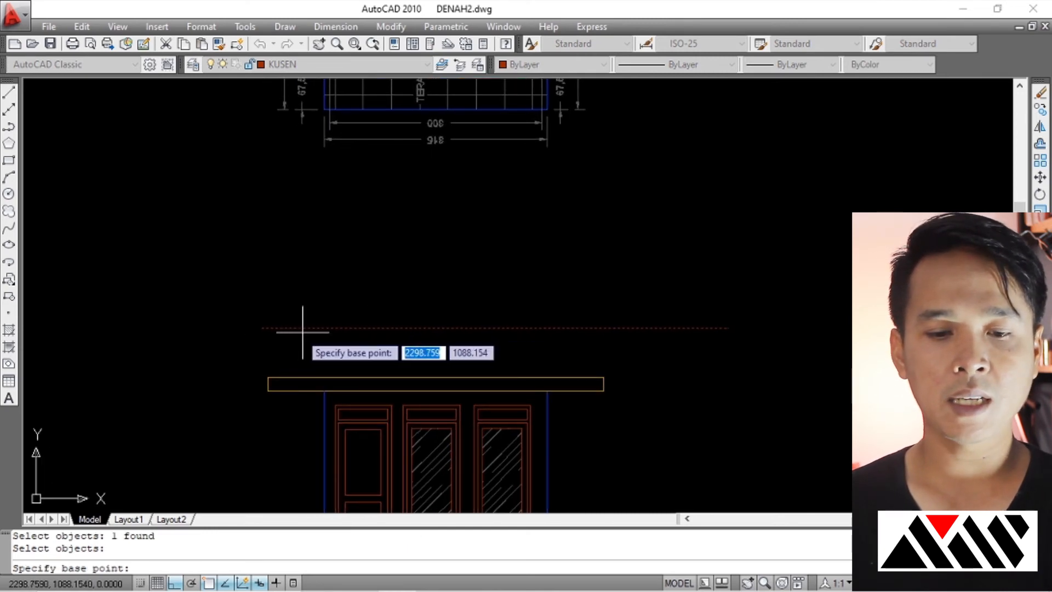
{"action": "left_click", "coordinate": [262, 327]}
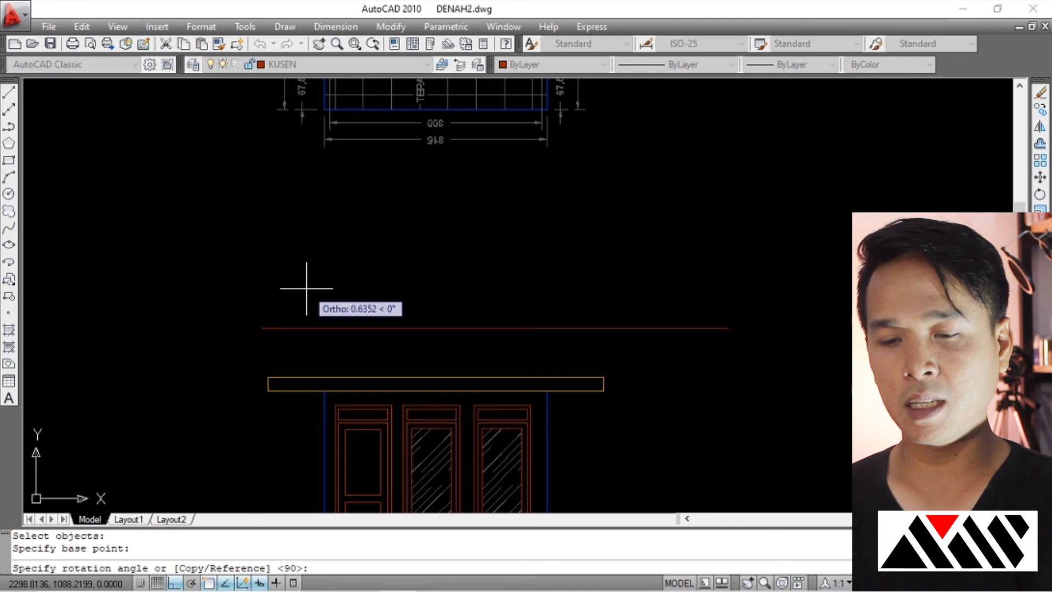
{"action": "type", "text": "30"}
{"action": "key", "text": "Return"}
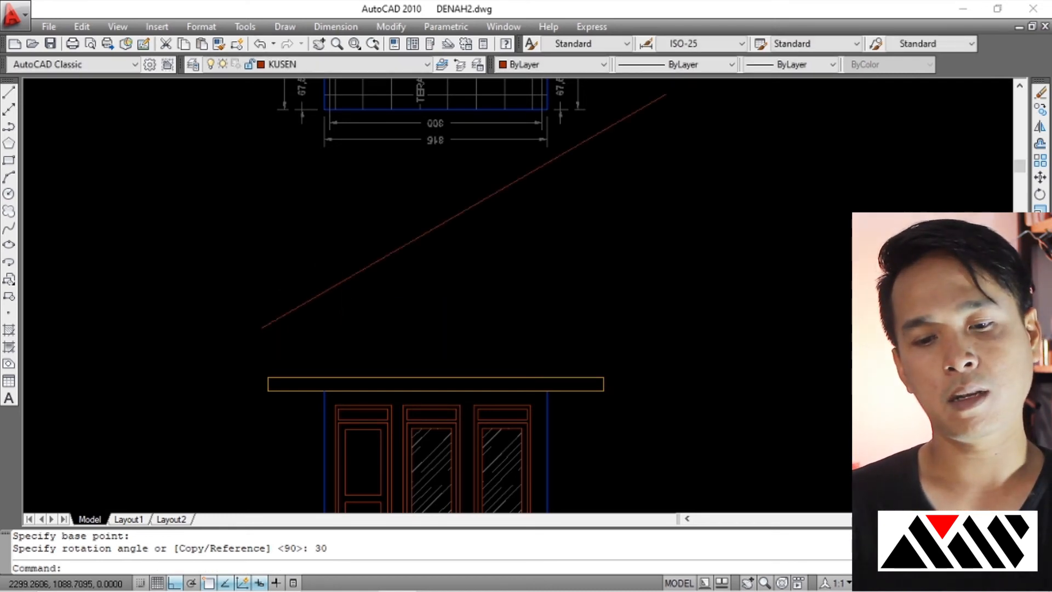
Draw a horizontal polyline from the sloping line's lower end to beyond the right end of the fascia board.
{"action": "scroll", "coordinate": [356, 287], "scroll_direction": "down", "scroll_amount": 4}
{"action": "scroll", "coordinate": [355, 290], "scroll_direction": "up", "scroll_amount": 5}
{"action": "left_click", "coordinate": [307, 274]}
{"action": "key", "text": "Escape"}
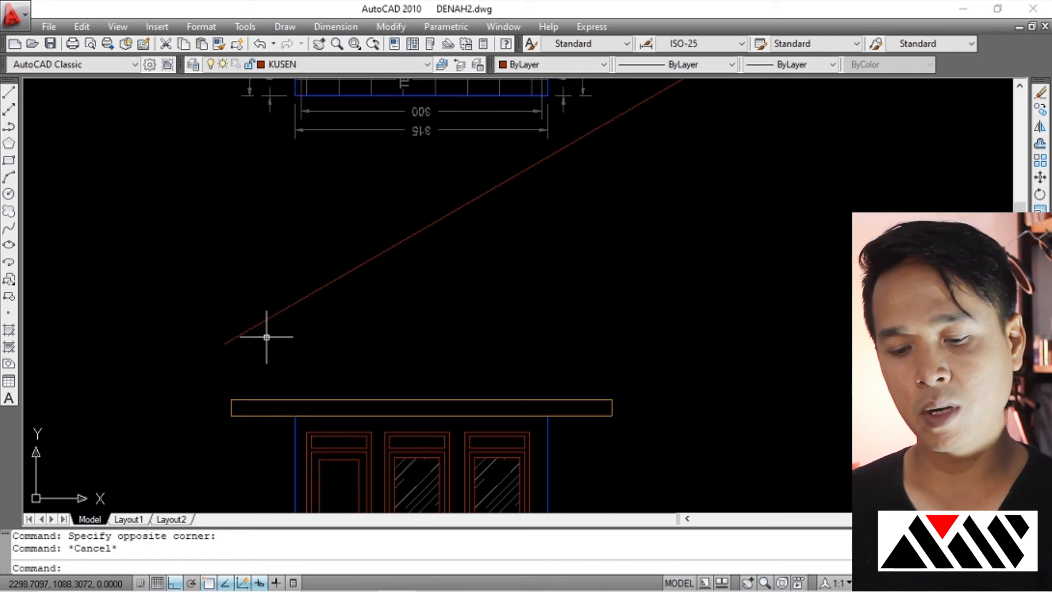
{"action": "key", "text": "Return"}
{"action": "left_click", "coordinate": [224, 344]}
{"action": "left_click", "coordinate": [765, 343]}
{"action": "key", "text": "Return"}
{"action": "scroll", "coordinate": [805, 335], "scroll_direction": "down", "scroll_amount": 3}
{"action": "scroll", "coordinate": [359, 335], "scroll_direction": "up", "scroll_amount": 3}
{"action": "left_click", "coordinate": [404, 322]}
{"action": "left_click", "coordinate": [372, 356]}
{"action": "key", "text": "Escape"}
{"action": "scroll", "coordinate": [381, 308], "scroll_direction": "up", "scroll_amount": 2}
{"action": "left_click", "coordinate": [399, 322]}
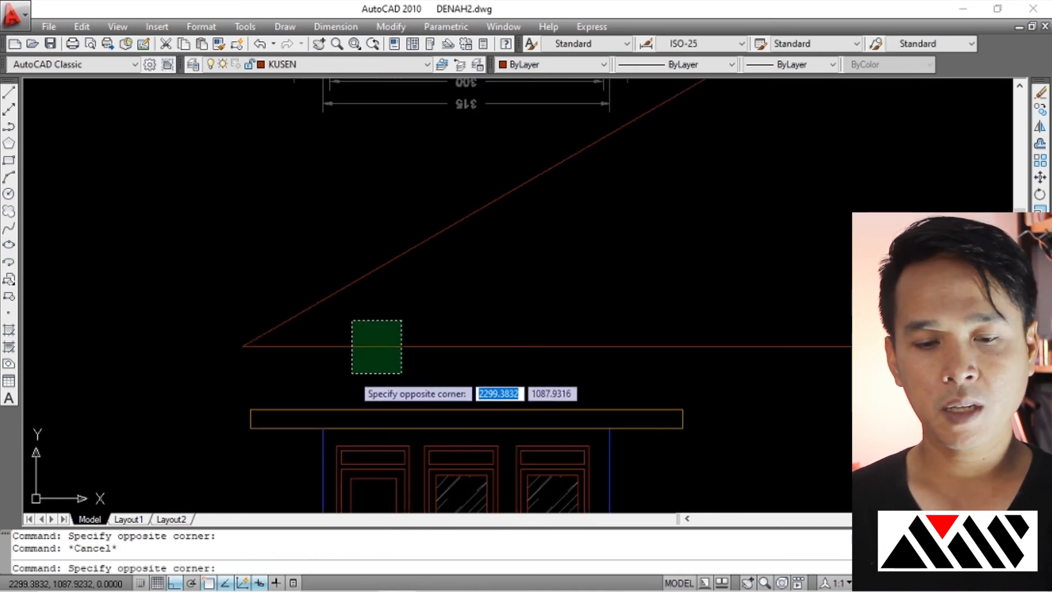
{"action": "left_click", "coordinate": [352, 368]}
{"action": "key", "text": "Escape"}
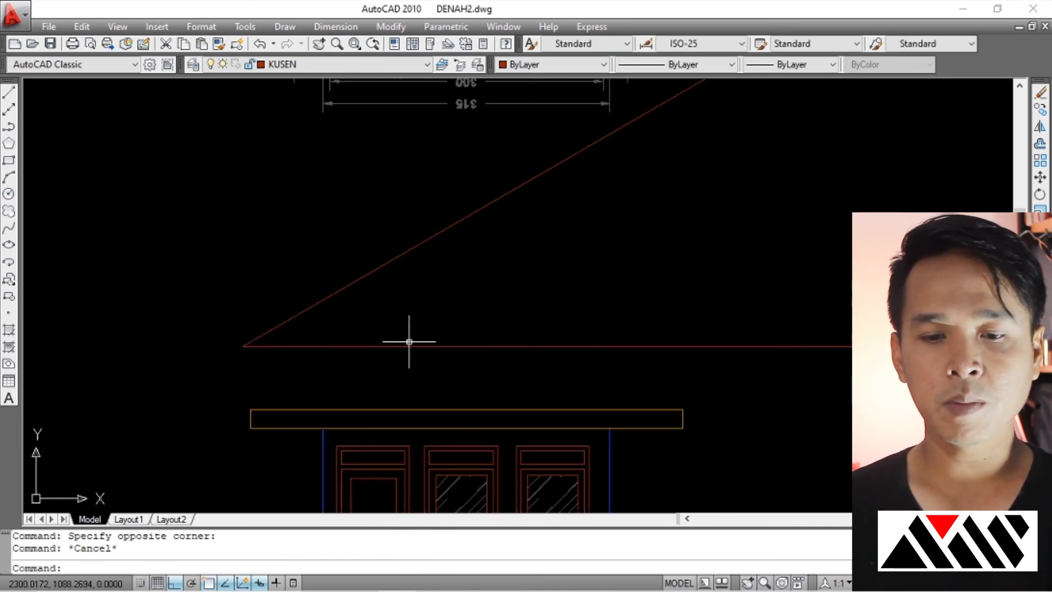
{"action": "left_click", "coordinate": [372, 295]}
{"action": "left_click", "coordinate": [322, 270]}
{"action": "key", "text": "Escape"}
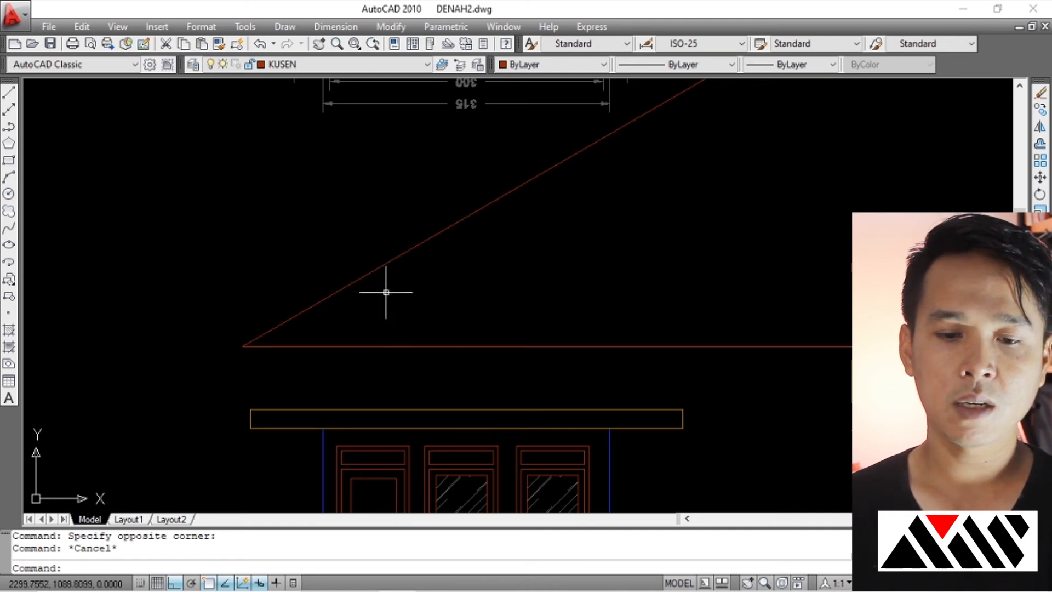
Try to erase the horizontal line below the sloping line.
{"action": "scroll", "coordinate": [356, 294], "scroll_direction": "down", "scroll_amount": 4}
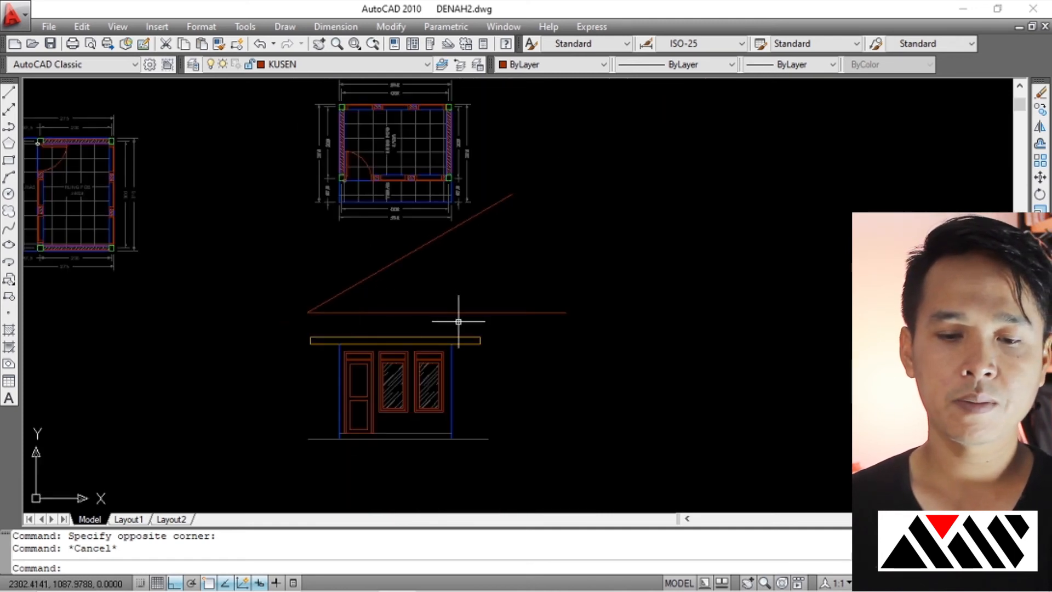
{"action": "left_click", "coordinate": [436, 312]}
{"action": "type", "text": "e"}
{"action": "key", "text": "Return"}
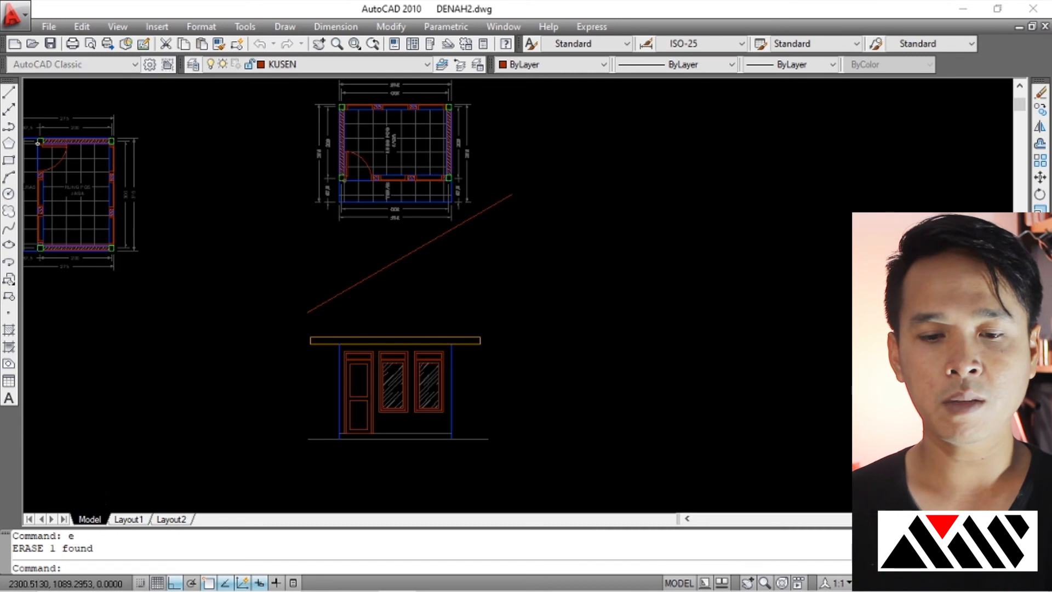
{"action": "key", "text": "ctrl+z"}
{"action": "key", "text": "ctrl+z"}
Erase the sloping line above the fascia board, keeping the horizontal one.
{"action": "left_click", "coordinate": [384, 279]}
{"action": "left_click", "coordinate": [328, 258]}
{"action": "type", "text": "e"}
{"action": "key", "text": "Return"}
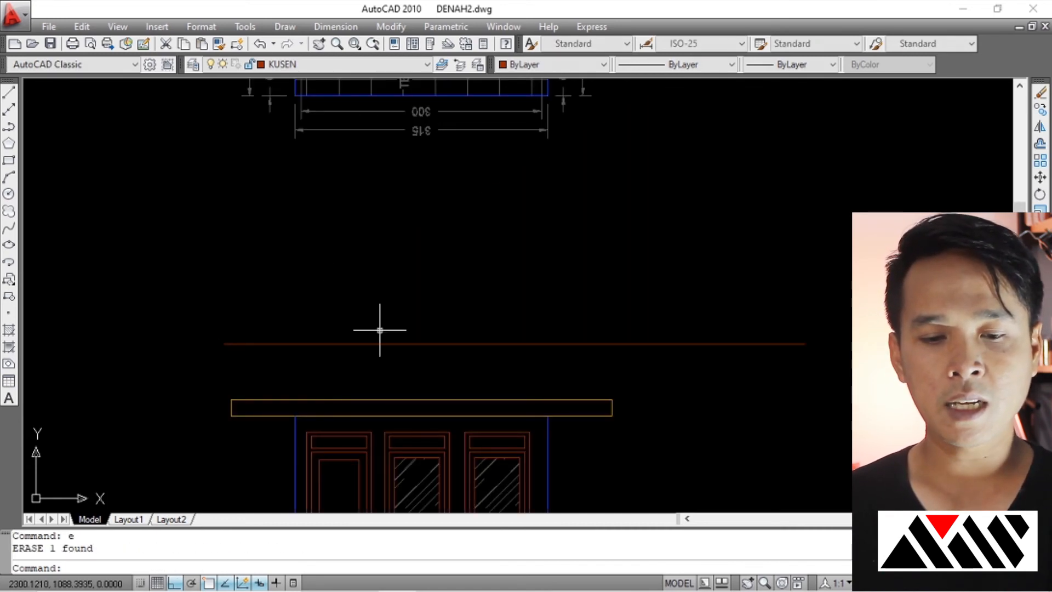
{"action": "left_click", "coordinate": [379, 329]}
{"action": "key", "text": "Escape"}
{"action": "left_click", "coordinate": [356, 327]}
{"action": "left_click", "coordinate": [312, 354]}
{"action": "key", "text": "Escape"}
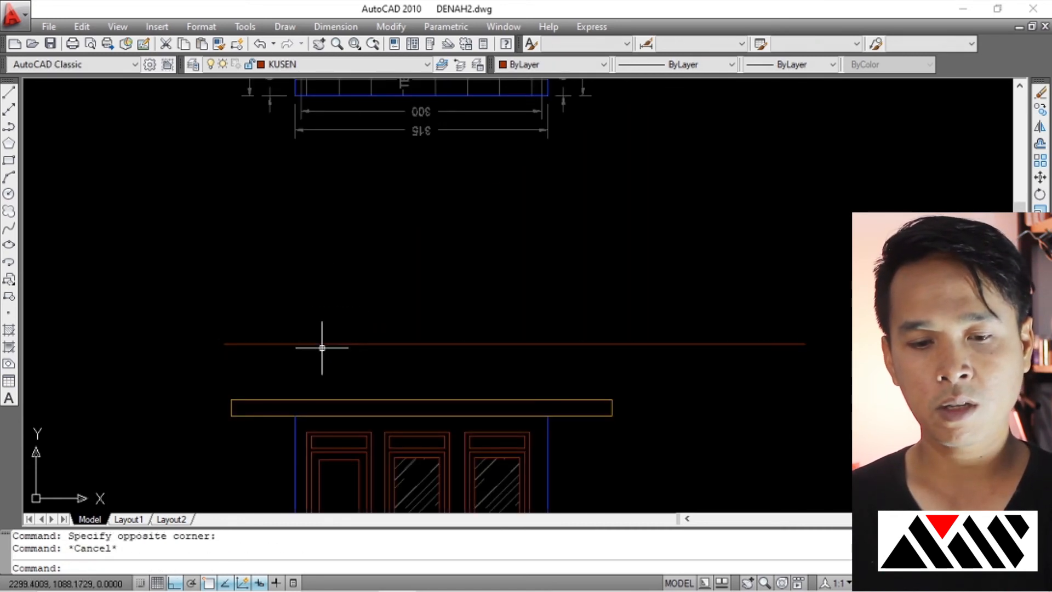
{"action": "key", "text": "Escape"}
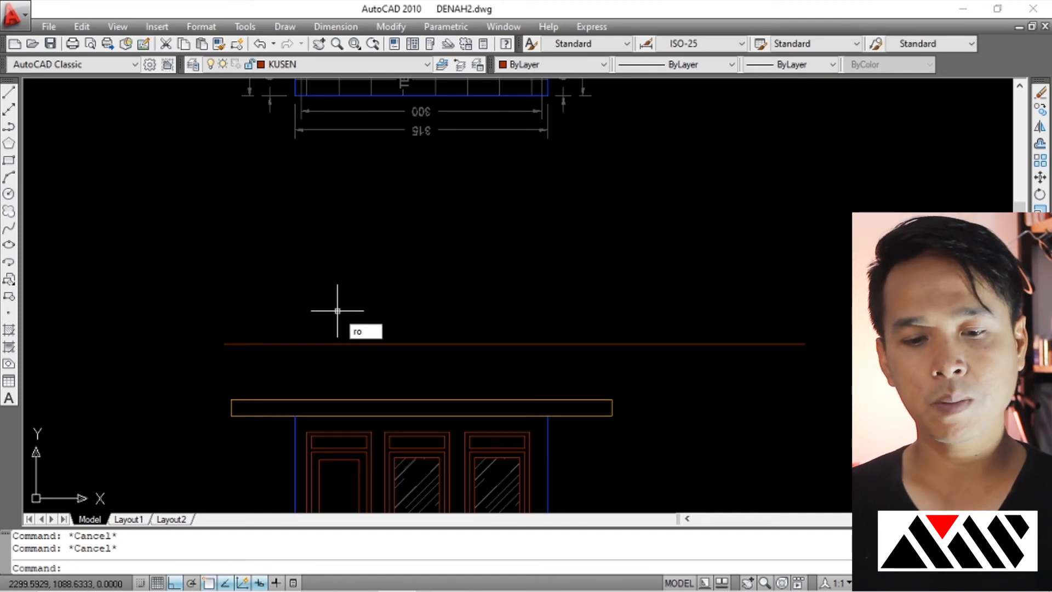
Rotate the remaining horizontal line above the fascia board by 30 degrees about its left endpoint to form the roof slope.
{"action": "type", "text": "ro"}
{"action": "key", "text": "Return"}
{"action": "left_click", "coordinate": [298, 344]}
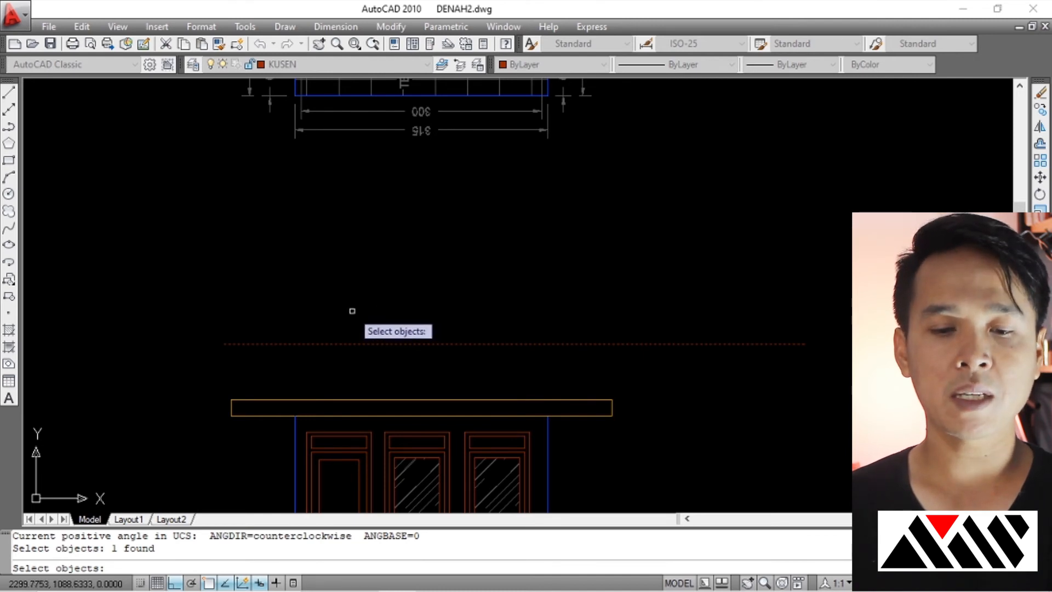
{"action": "key", "text": "Return"}
{"action": "left_click", "coordinate": [224, 344]}
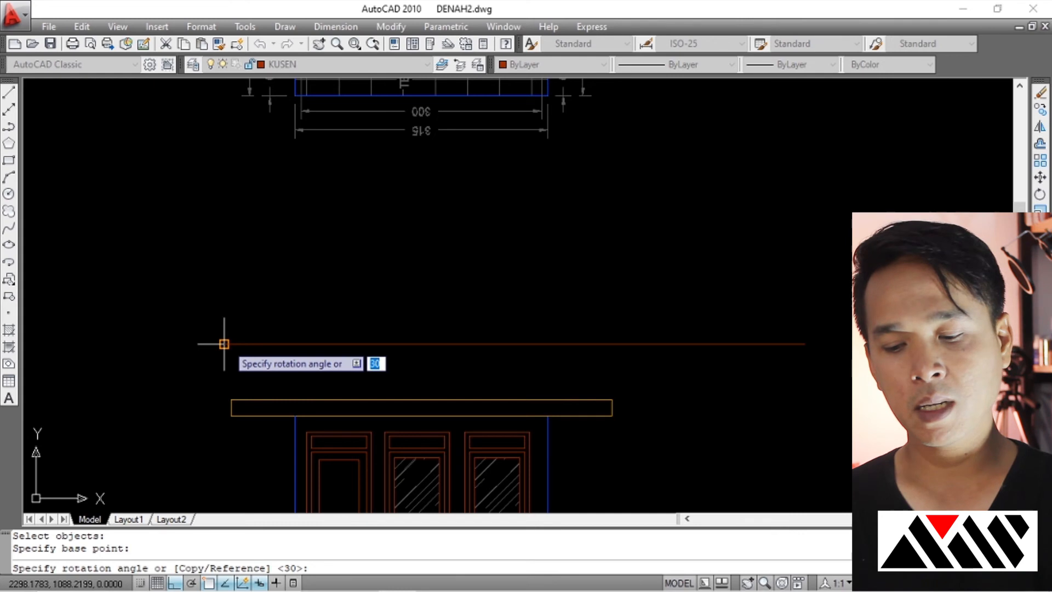
{"action": "type", "text": "3"}
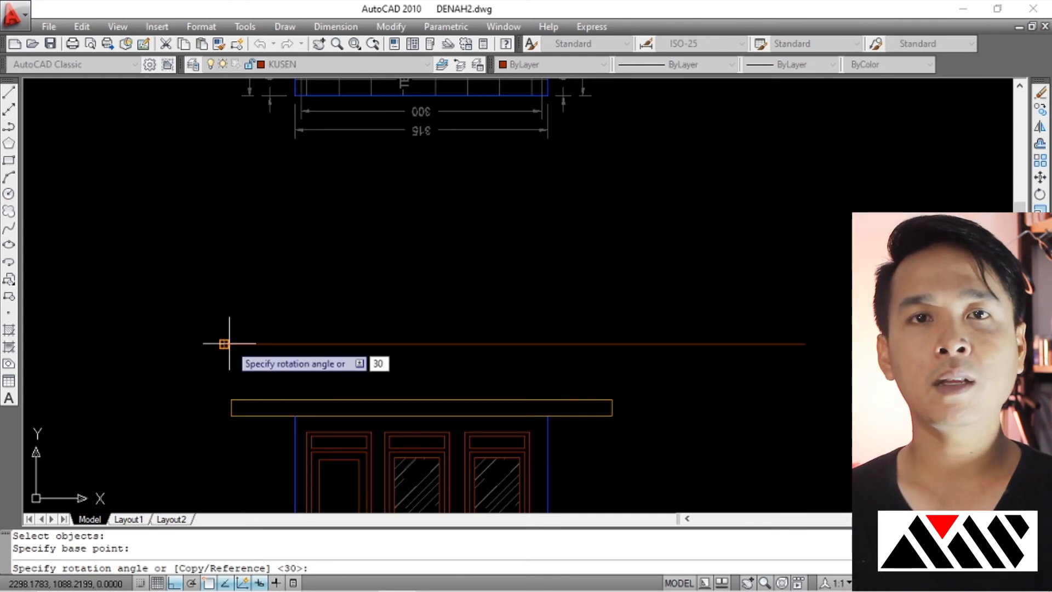
{"action": "type", "text": "0"}
{"action": "key", "text": "Return"}
{"action": "scroll", "coordinate": [228, 343], "scroll_direction": "down", "scroll_amount": 5}
{"action": "scroll", "coordinate": [369, 284], "scroll_direction": "up", "scroll_amount": 2}
{"action": "scroll", "coordinate": [356, 298], "scroll_direction": "up", "scroll_amount": 2}
{"action": "left_click", "coordinate": [365, 296]}
{"action": "left_click", "coordinate": [312, 268]}
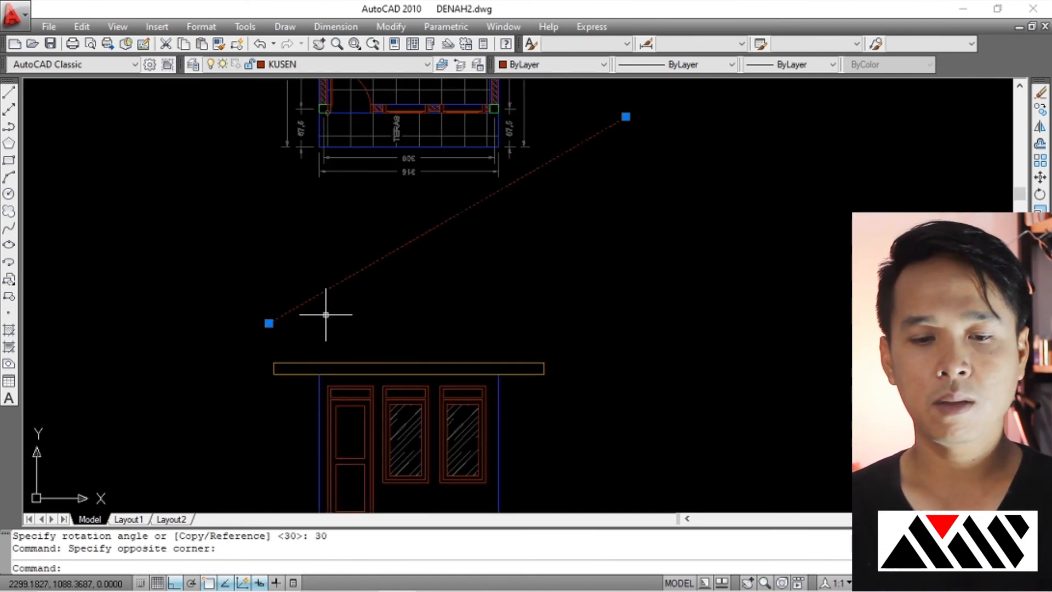
{"action": "scroll", "coordinate": [339, 290], "scroll_direction": "up", "scroll_amount": 2}
{"action": "scroll", "coordinate": [385, 311], "scroll_direction": "down", "scroll_amount": 3}
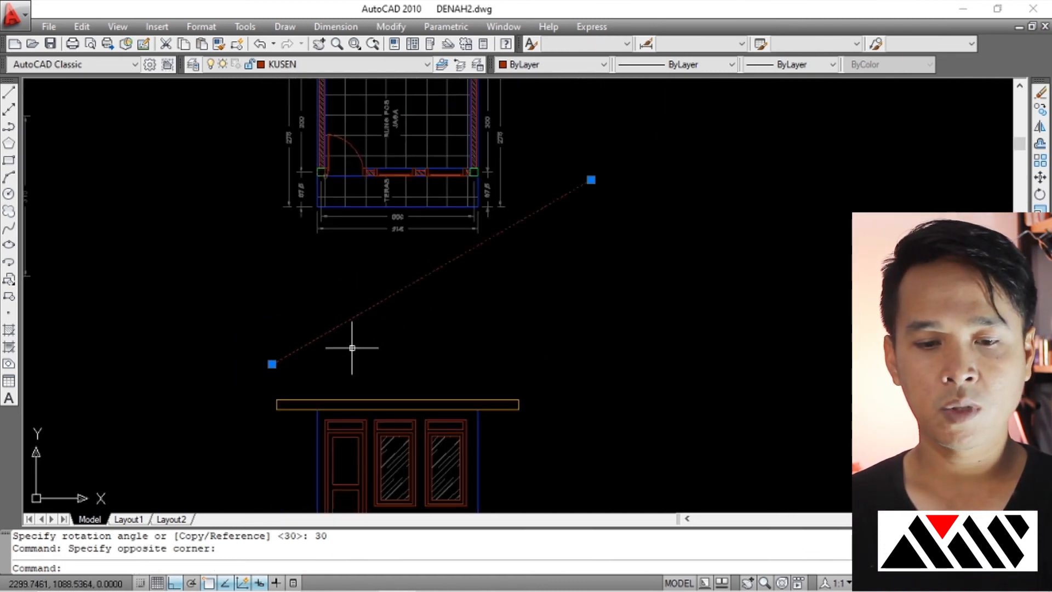
{"action": "scroll", "coordinate": [301, 368], "scroll_direction": "up", "scroll_amount": 2}
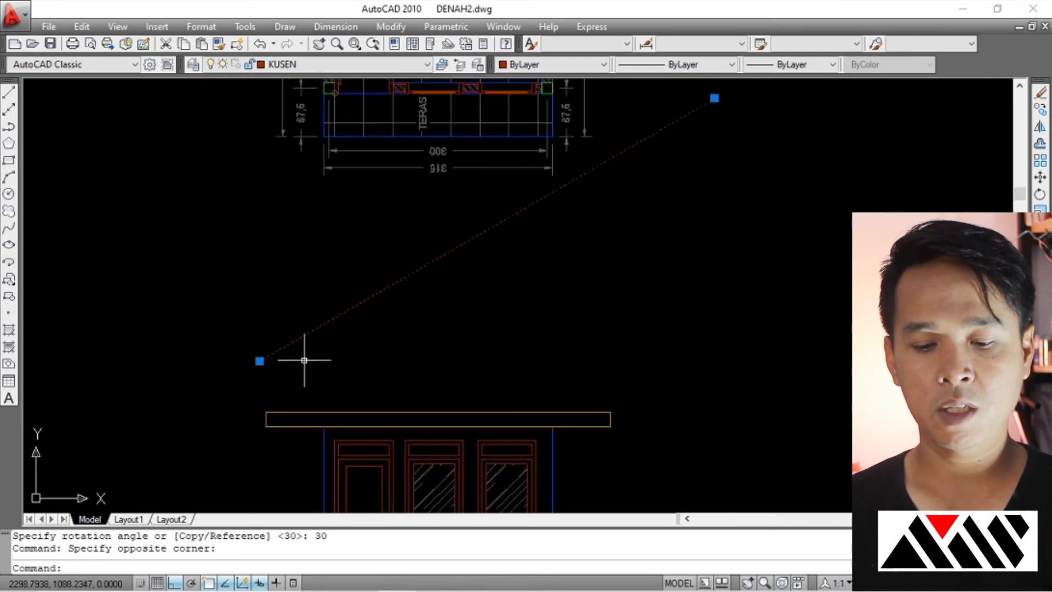
{"action": "middle_click_drag", "start_coordinate": [304, 360], "coordinate": [325, 371]}
{"action": "key", "text": "Escape"}
{"action": "key", "text": "Escape"}
{"action": "left_click", "coordinate": [324, 330]}
{"action": "key", "text": "Escape"}
Move the sloping roof line by its lower endpoint onto the upper left corner of the fascia board.
{"action": "left_click", "coordinate": [288, 359]}
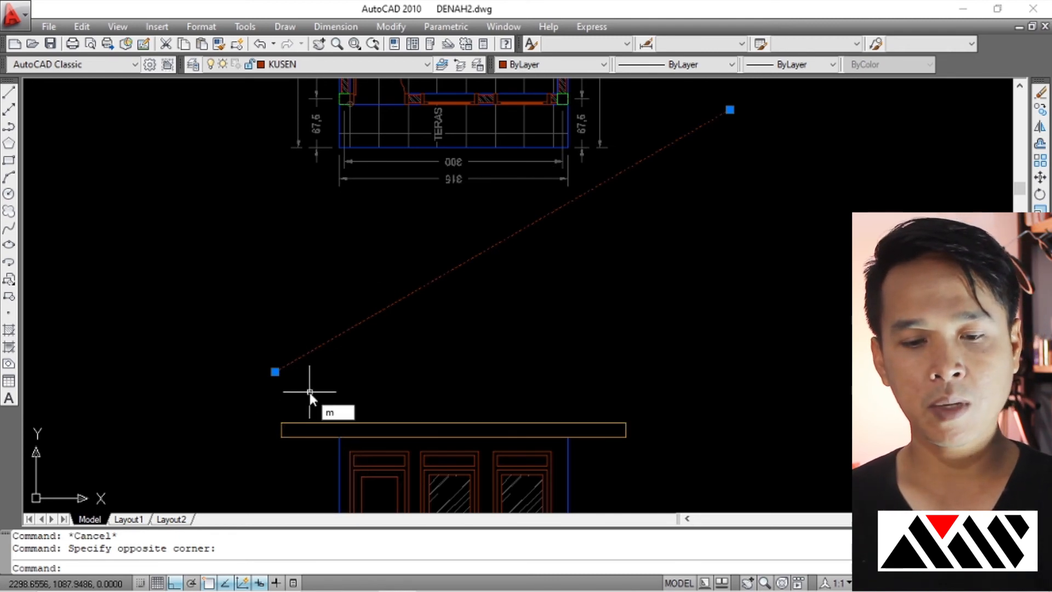
{"action": "key", "text": "Return"}
{"action": "key", "text": "Escape"}
{"action": "type", "text": "m"}
{"action": "key", "text": "Return"}
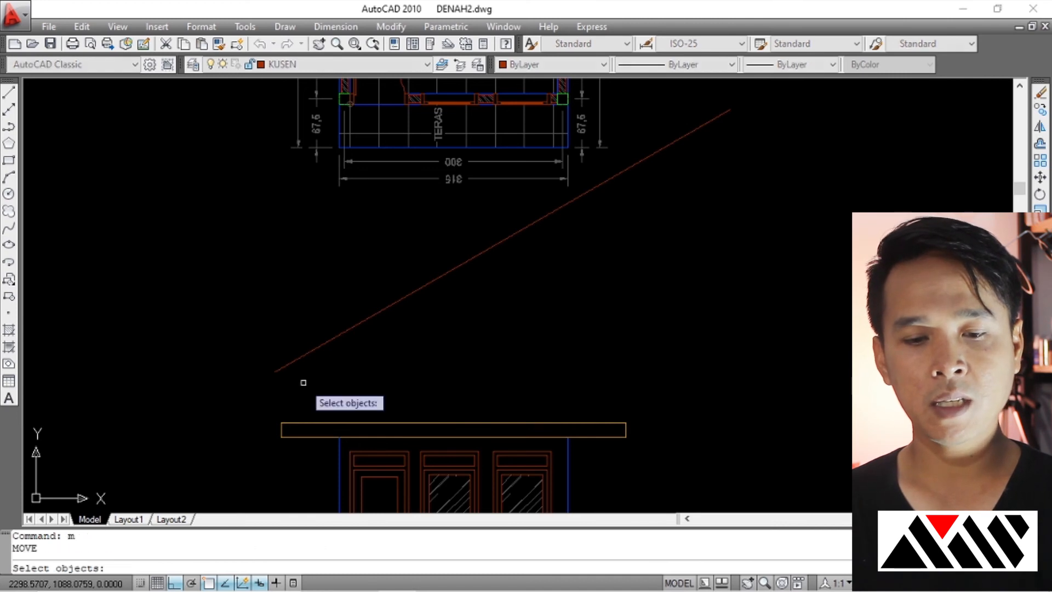
{"action": "left_click", "coordinate": [291, 360]}
{"action": "key", "text": "Return"}
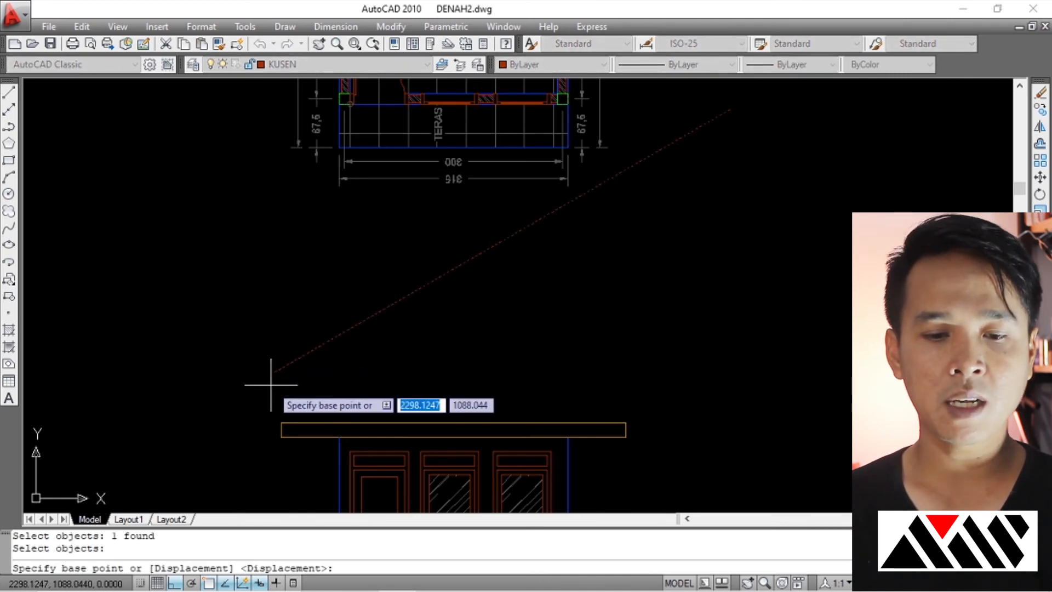
{"action": "scroll", "coordinate": [274, 378], "scroll_direction": "up", "scroll_amount": 3}
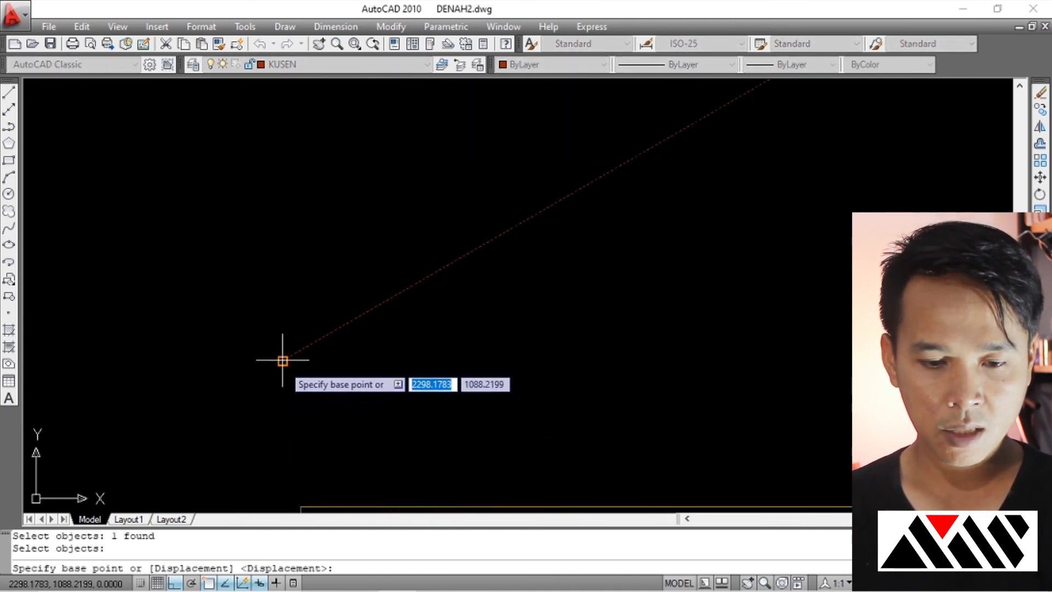
{"action": "left_click", "coordinate": [283, 361]}
{"action": "scroll", "coordinate": [282, 353], "scroll_direction": "down", "scroll_amount": 2}
{"action": "scroll", "coordinate": [291, 362], "scroll_direction": "up", "scroll_amount": 3}
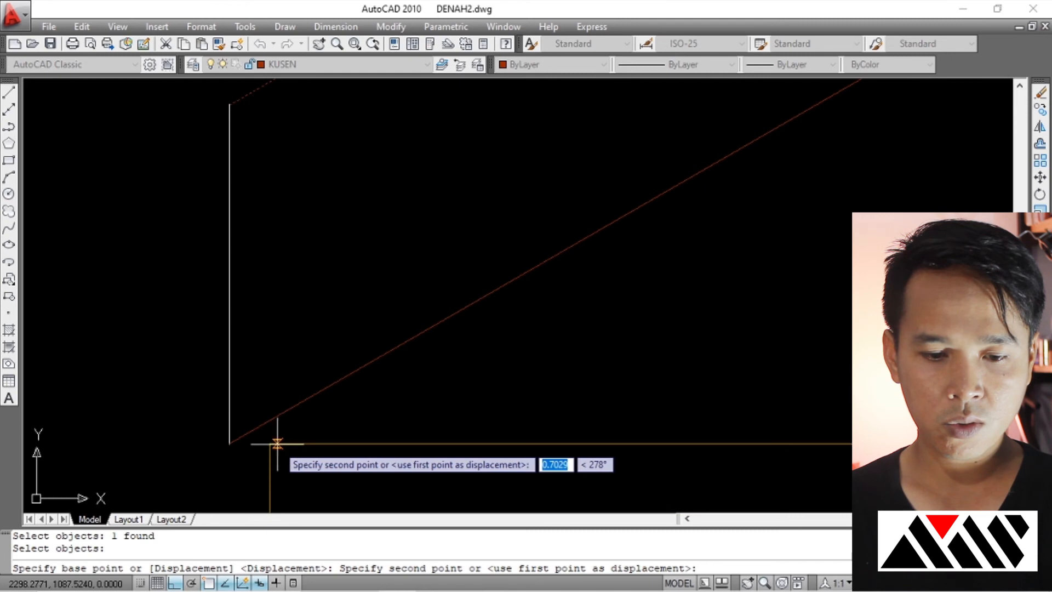
{"action": "left_click", "coordinate": [270, 443]}
{"action": "scroll", "coordinate": [238, 364], "scroll_direction": "down", "scroll_amount": 4}
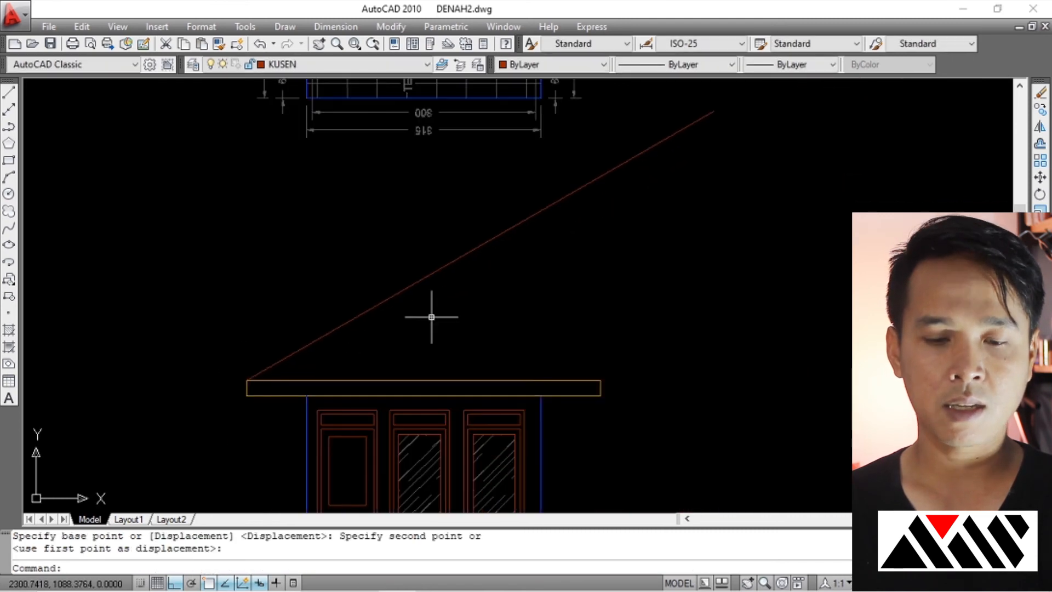
{"action": "scroll", "coordinate": [446, 312], "scroll_direction": "down", "scroll_amount": 3}
{"action": "scroll", "coordinate": [422, 329], "scroll_direction": "up", "scroll_amount": 3}
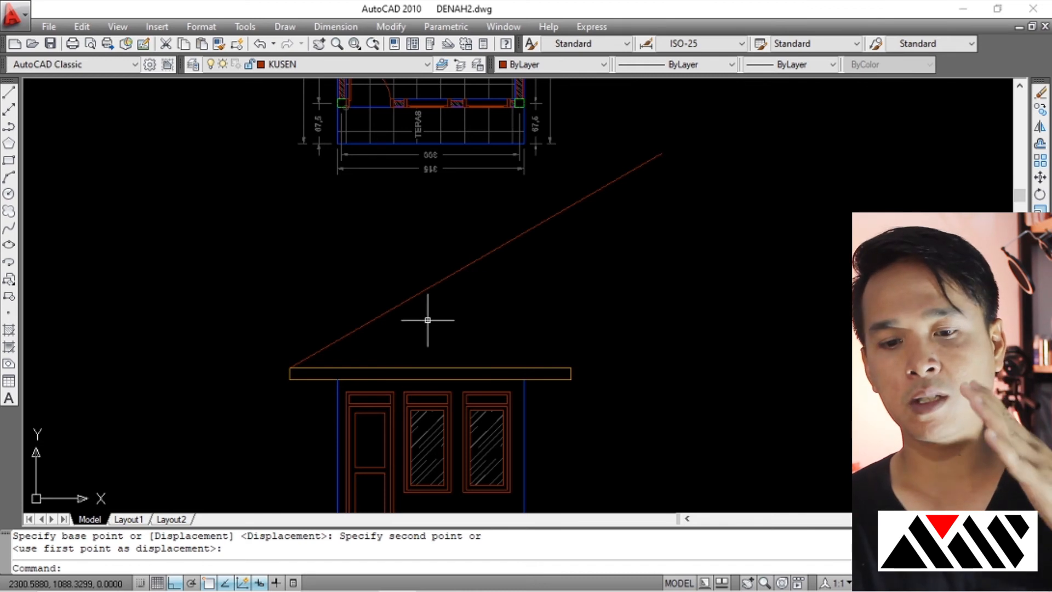
{"action": "key", "text": "Escape"}
{"action": "left_click", "coordinate": [458, 248]}
{"action": "key", "text": "Escape"}
{"action": "key", "text": "Escape"}
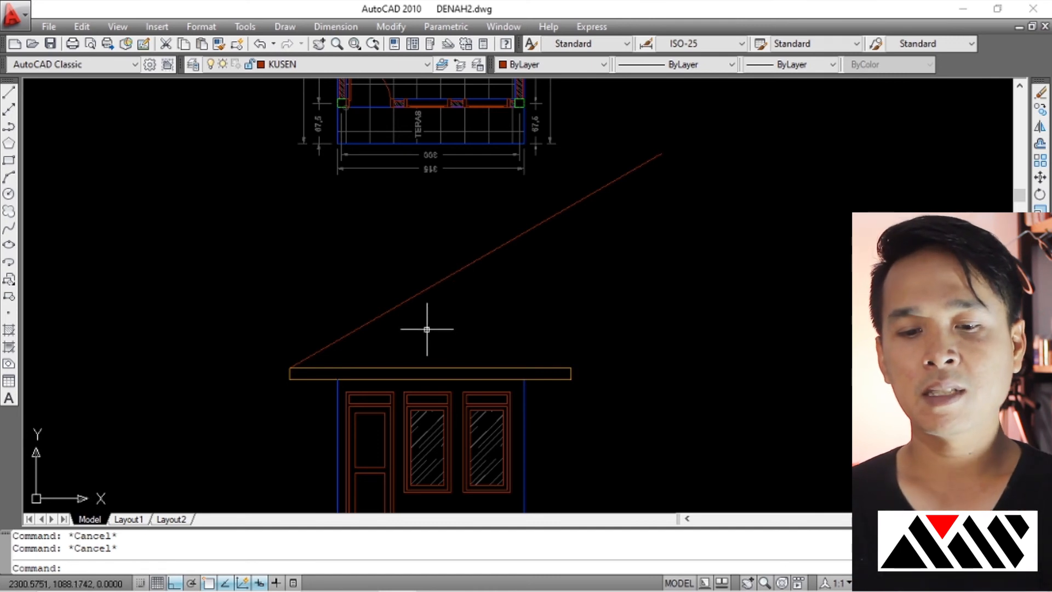
{"action": "middle_click_drag", "start_coordinate": [437, 319], "coordinate": [412, 337]}
{"action": "left_click", "coordinate": [403, 286]}
{"action": "key", "text": "Escape"}
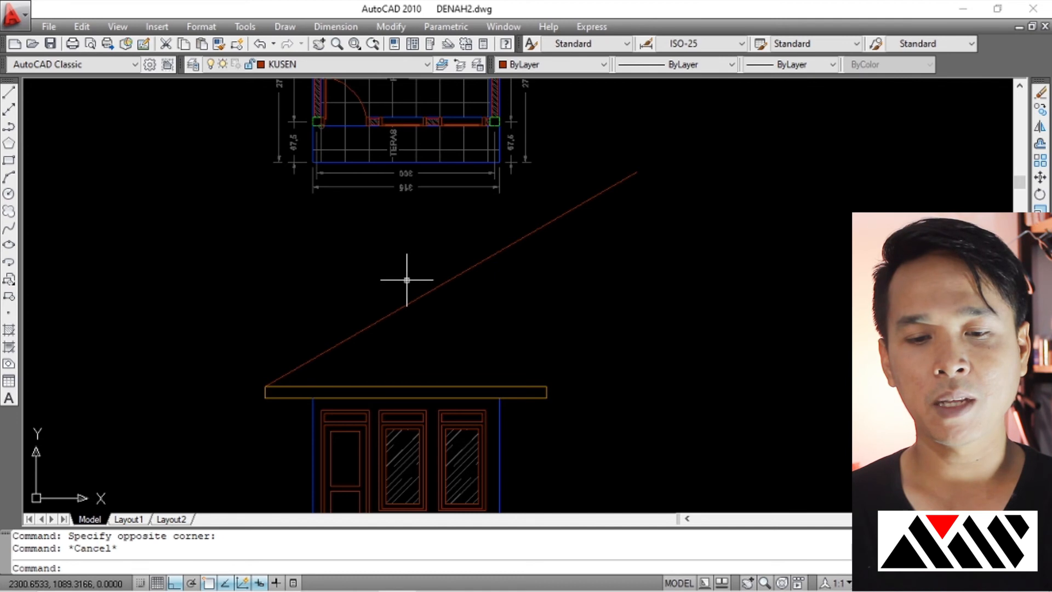
Mirror the sloping roof line about the vertical axis through the midpoint of the fascia board's top edge, keeping the original.
{"action": "type", "text": "mi"}
{"action": "key", "text": "Return"}
{"action": "left_click", "coordinate": [417, 297]}
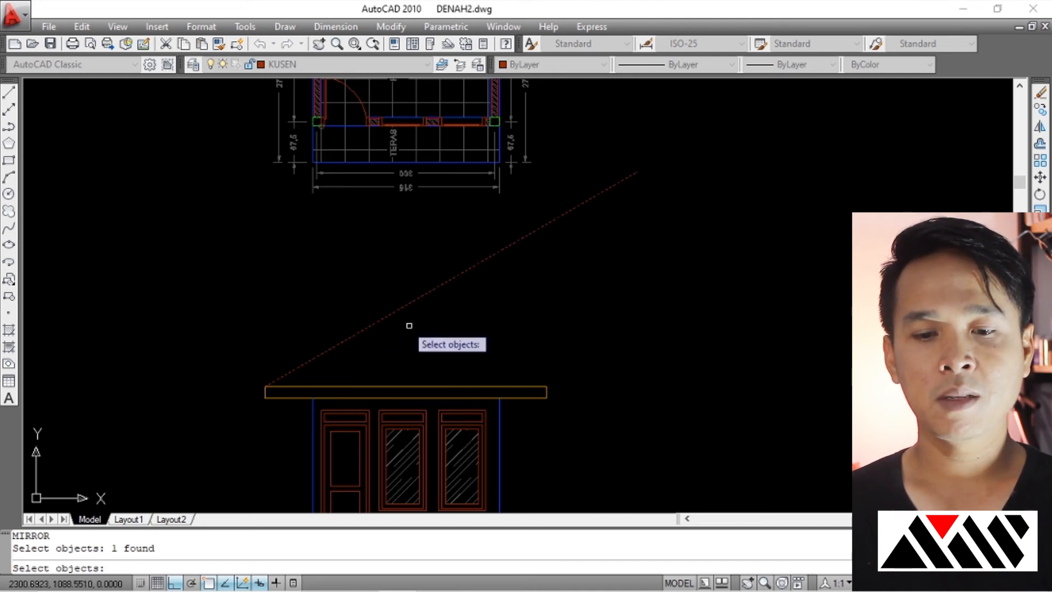
{"action": "key", "text": "Return"}
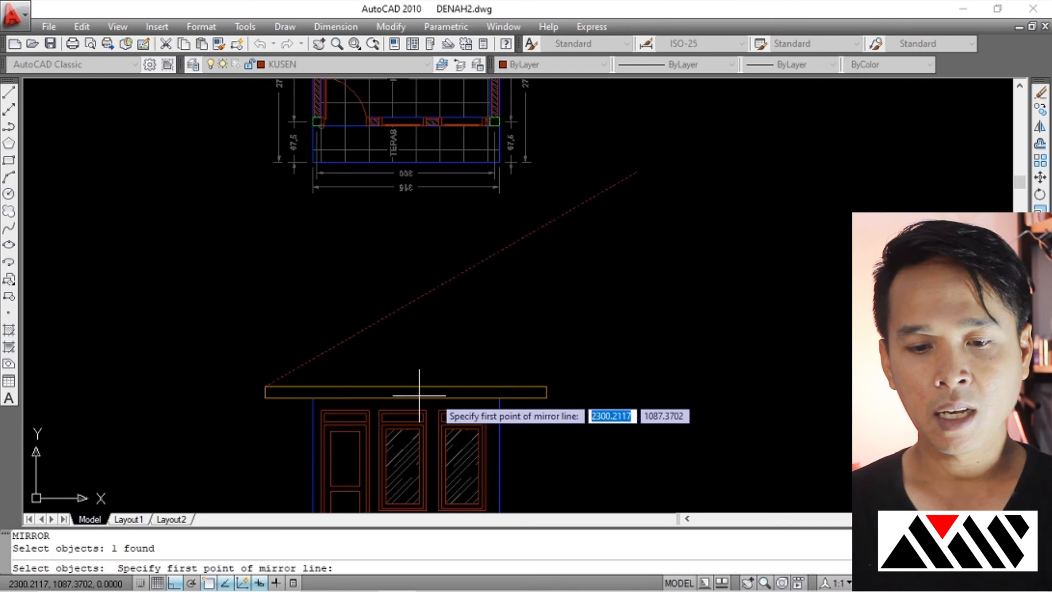
{"action": "scroll", "coordinate": [410, 387], "scroll_direction": "up", "scroll_amount": 2}
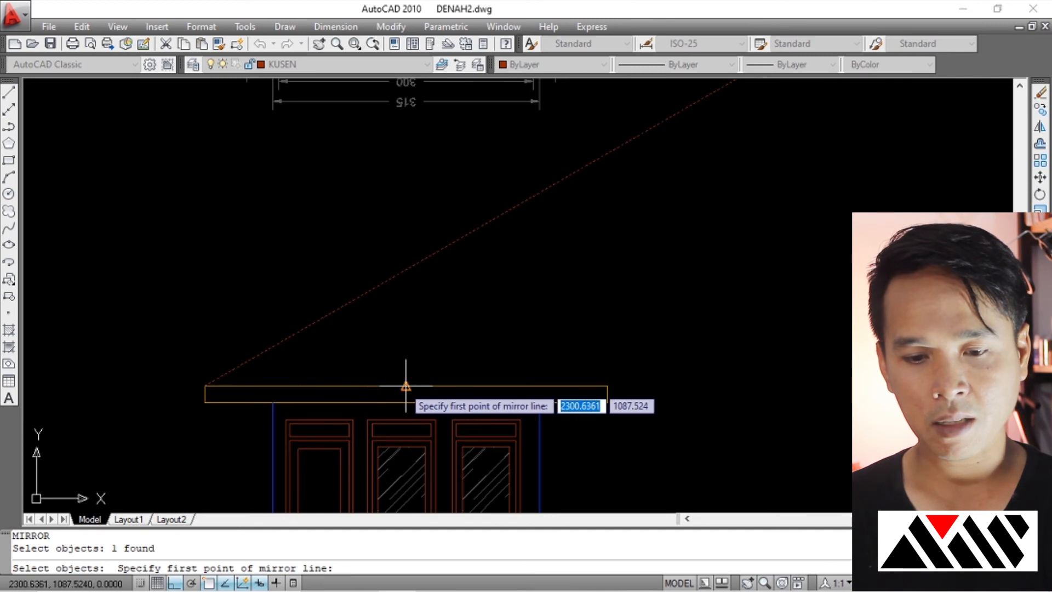
{"action": "scroll", "coordinate": [406, 387], "scroll_direction": "up", "scroll_amount": 3}
{"action": "scroll", "coordinate": [407, 387], "scroll_direction": "down", "scroll_amount": 2}
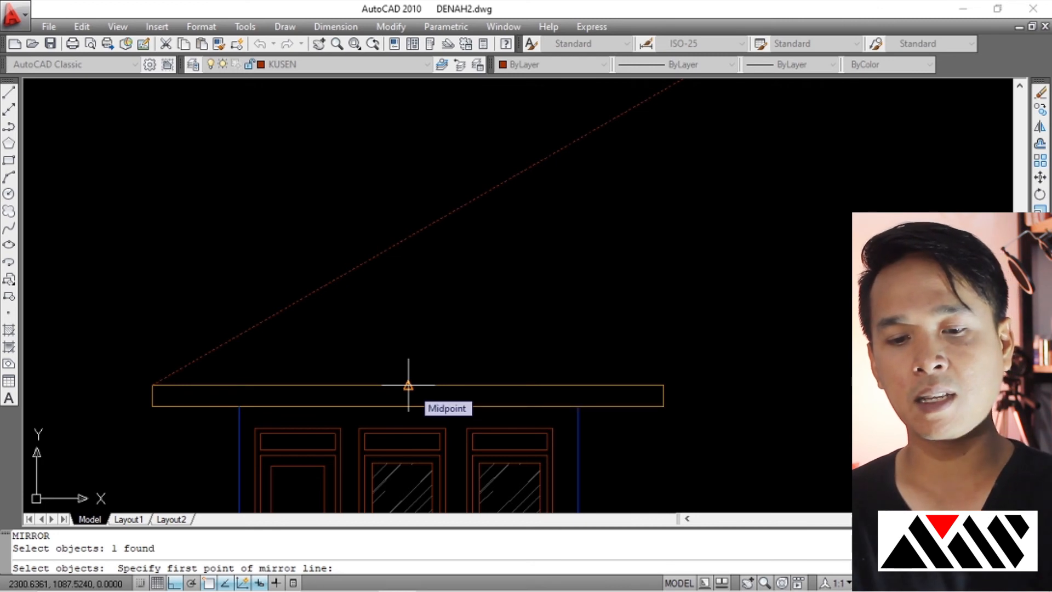
{"action": "scroll", "coordinate": [408, 381], "scroll_direction": "up", "scroll_amount": 3}
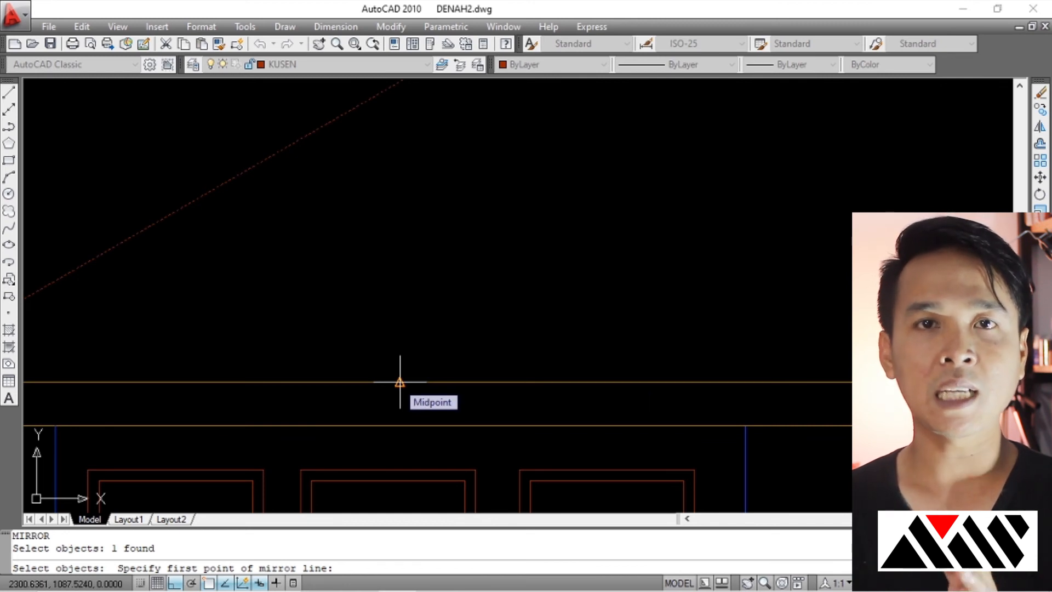
{"action": "scroll", "coordinate": [400, 382], "scroll_direction": "down", "scroll_amount": 2}
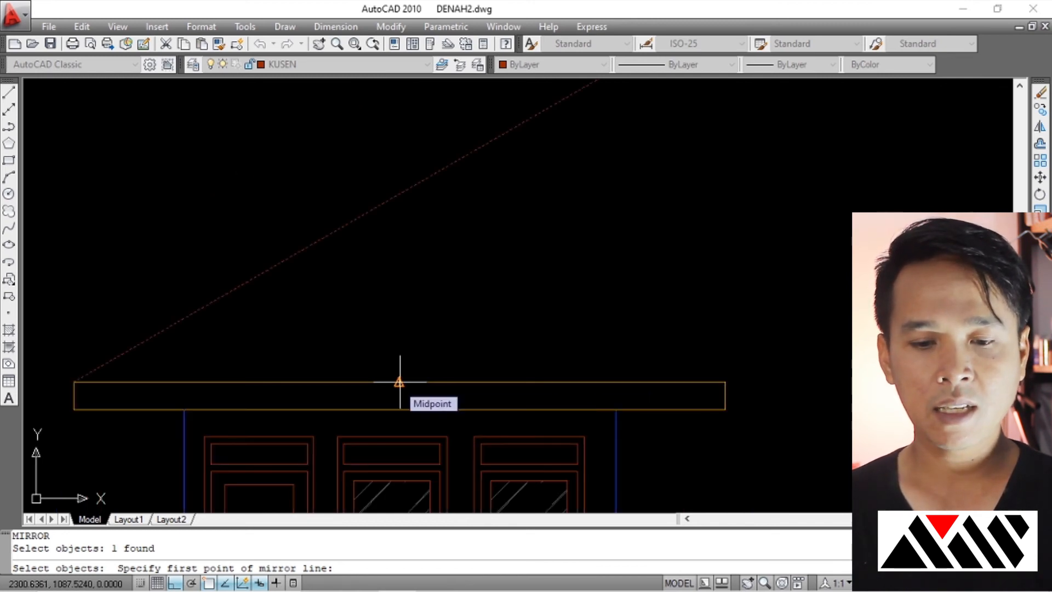
{"action": "left_click", "coordinate": [399, 381]}
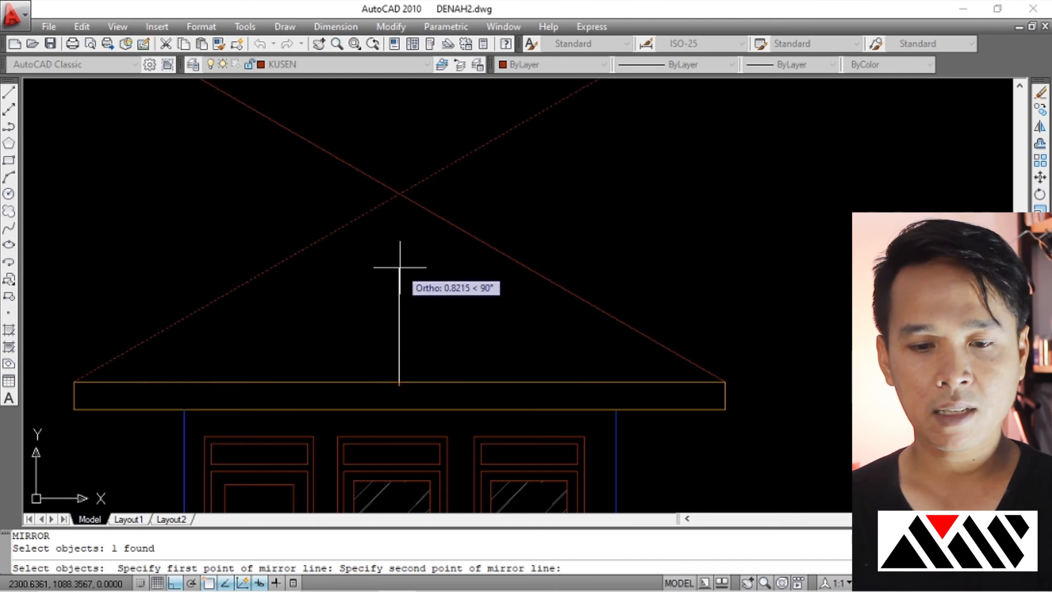
{"action": "scroll", "coordinate": [400, 257], "scroll_direction": "down", "scroll_amount": 4}
{"action": "scroll", "coordinate": [399, 433], "scroll_direction": "up", "scroll_amount": 1}
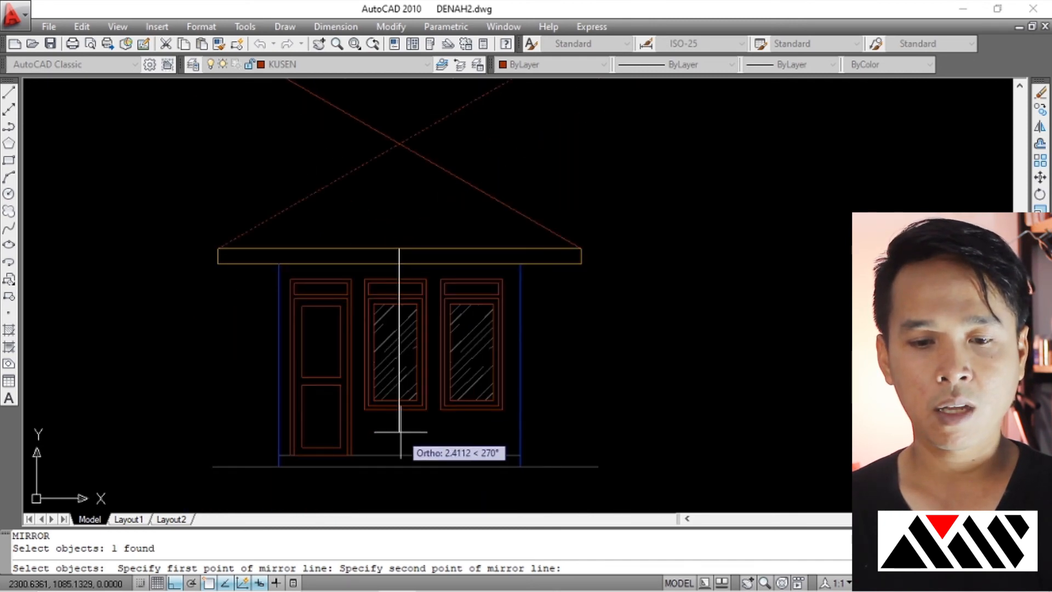
{"action": "middle_click_drag", "start_coordinate": [400, 186], "coordinate": [382, 303]}
{"action": "scroll", "coordinate": [395, 187], "scroll_direction": "up", "scroll_amount": 2}
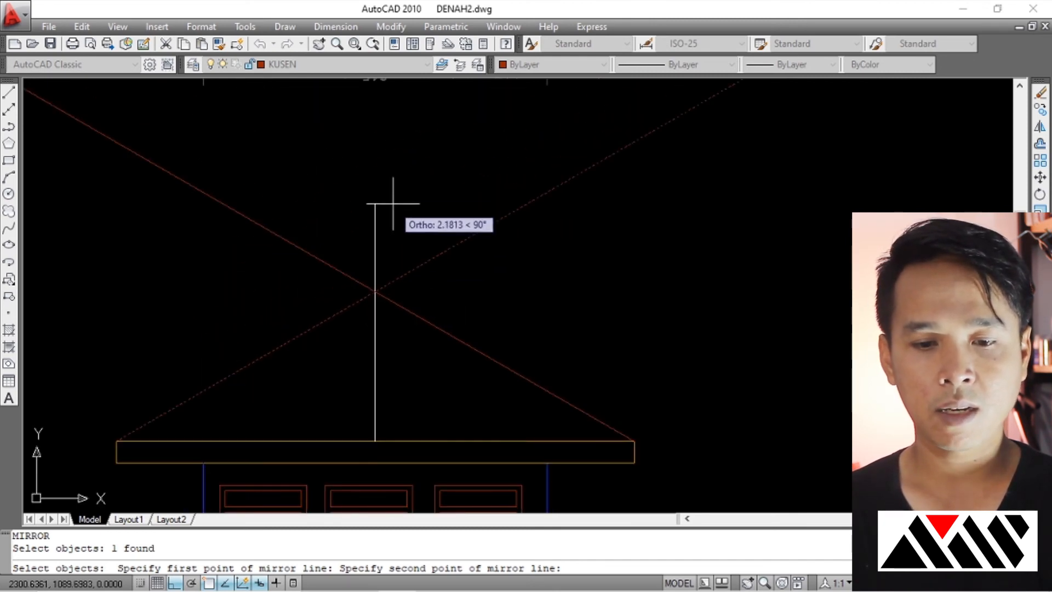
{"action": "left_click", "coordinate": [404, 169]}
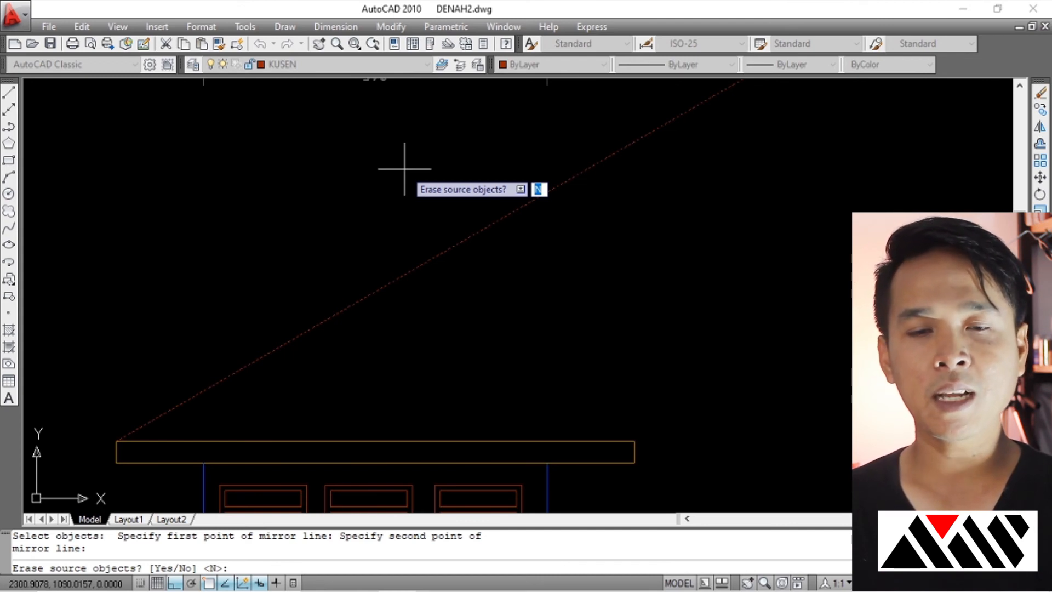
{"action": "key", "text": "Return"}
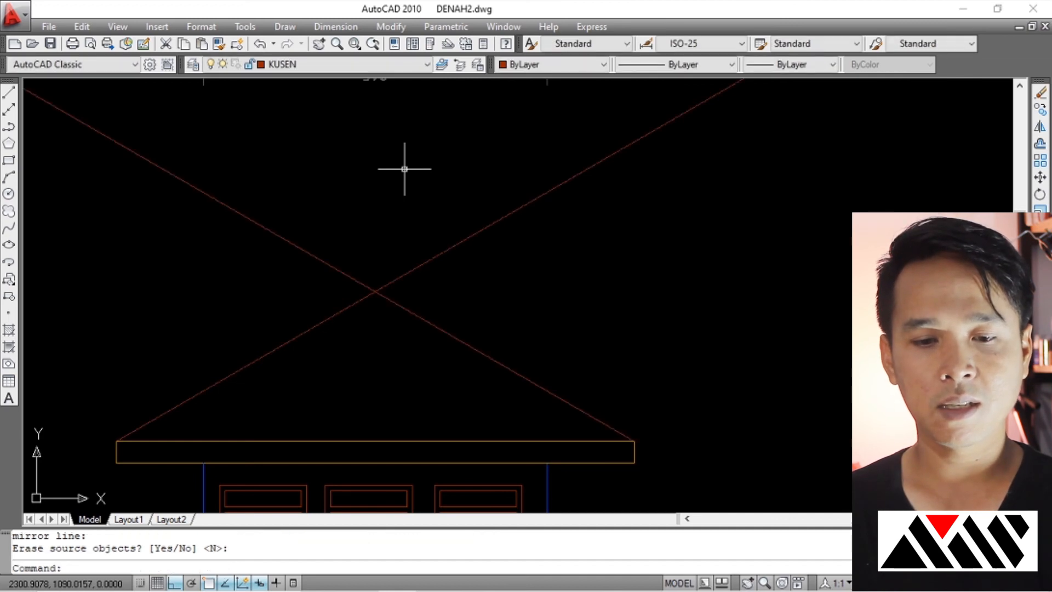
Erase the mirrored roof line, keeping the original slope that starts at the fascia board's upper left corner.
{"action": "left_click", "coordinate": [355, 218]}
{"action": "left_click", "coordinate": [291, 278]}
{"action": "type", "text": "e"}
{"action": "key", "text": "Return"}
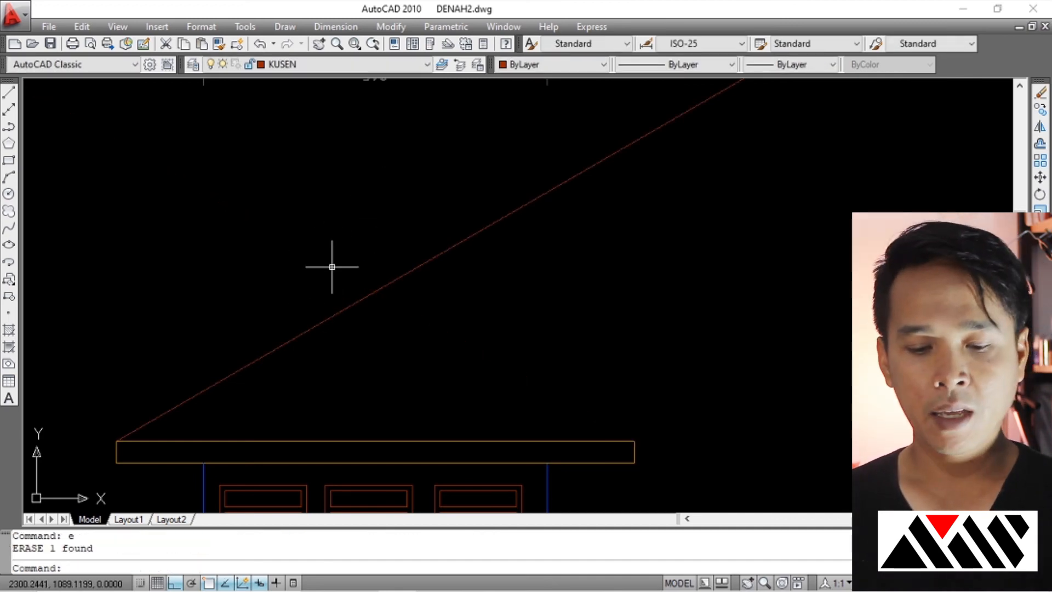
Mirror the roof slope again across the fascia board's vertical centreline, retaining the source line.
{"action": "type", "text": "mi"}
{"action": "key", "text": "Return"}
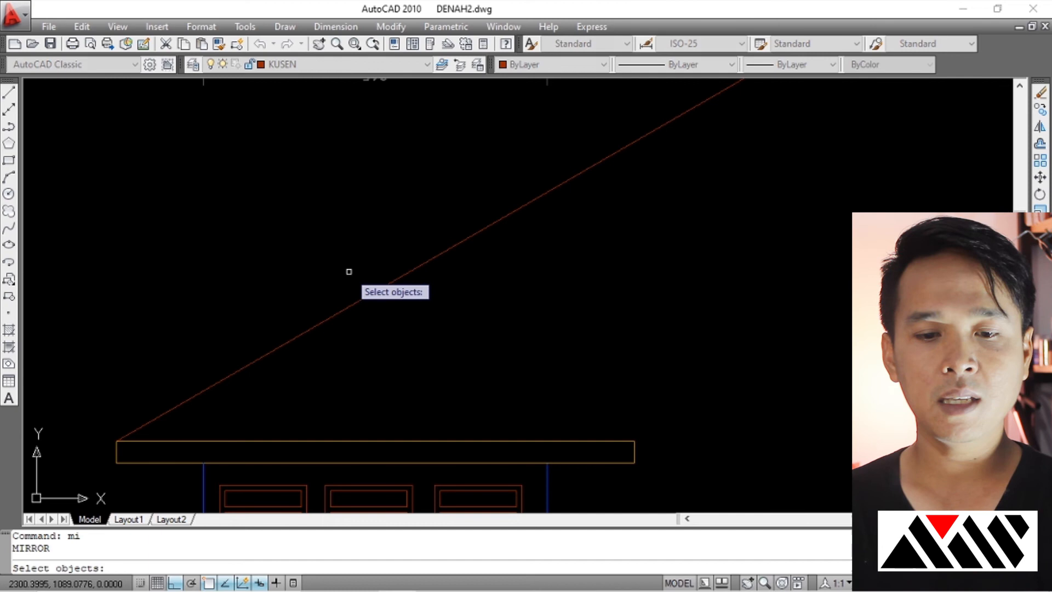
{"action": "left_click", "coordinate": [364, 298]}
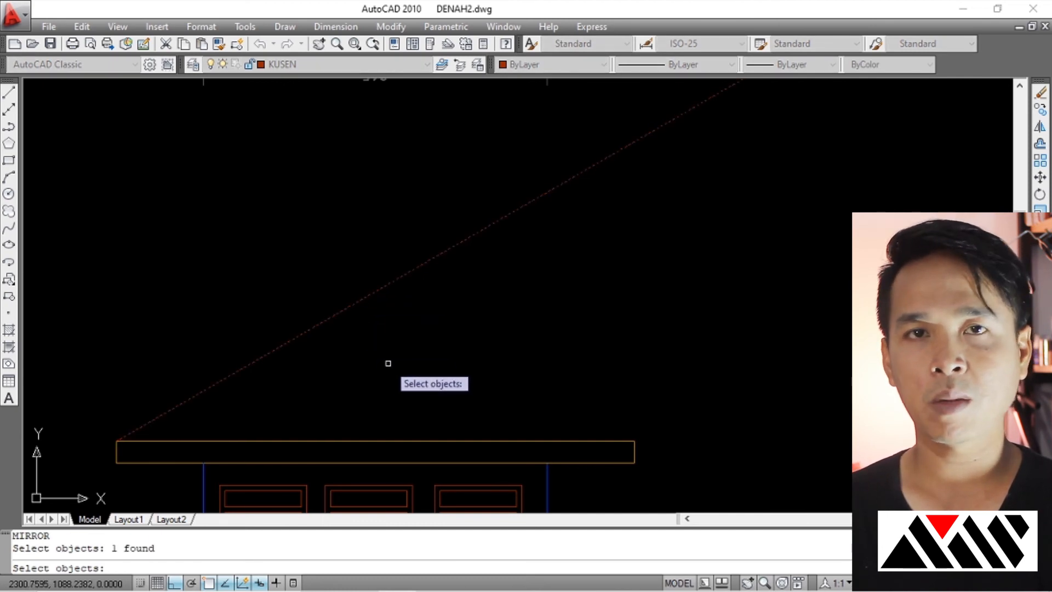
{"action": "key", "text": "Return"}
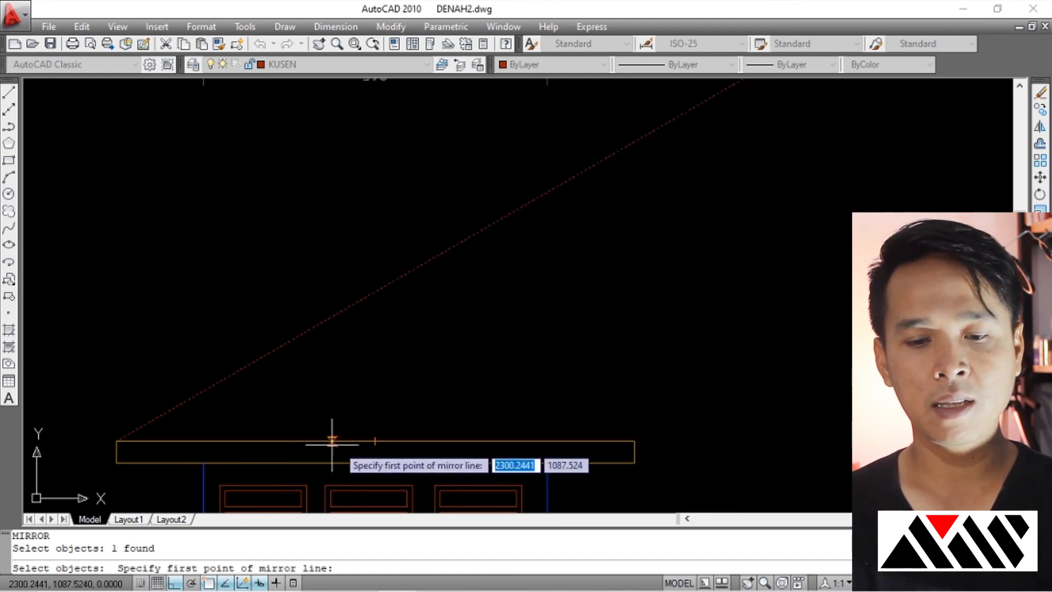
{"action": "left_click", "coordinate": [375, 441]}
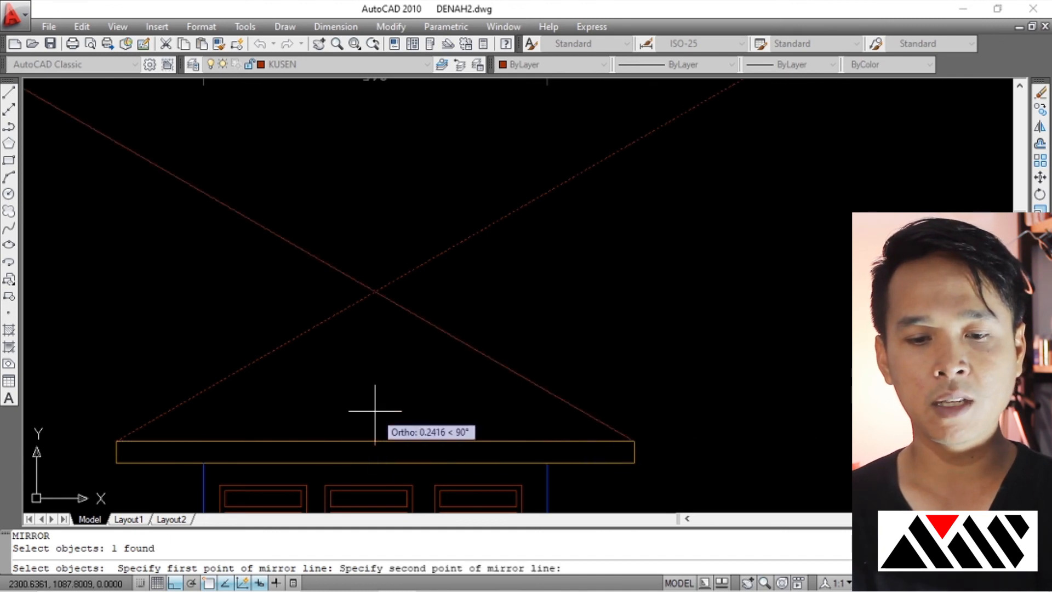
{"action": "left_click", "coordinate": [382, 185]}
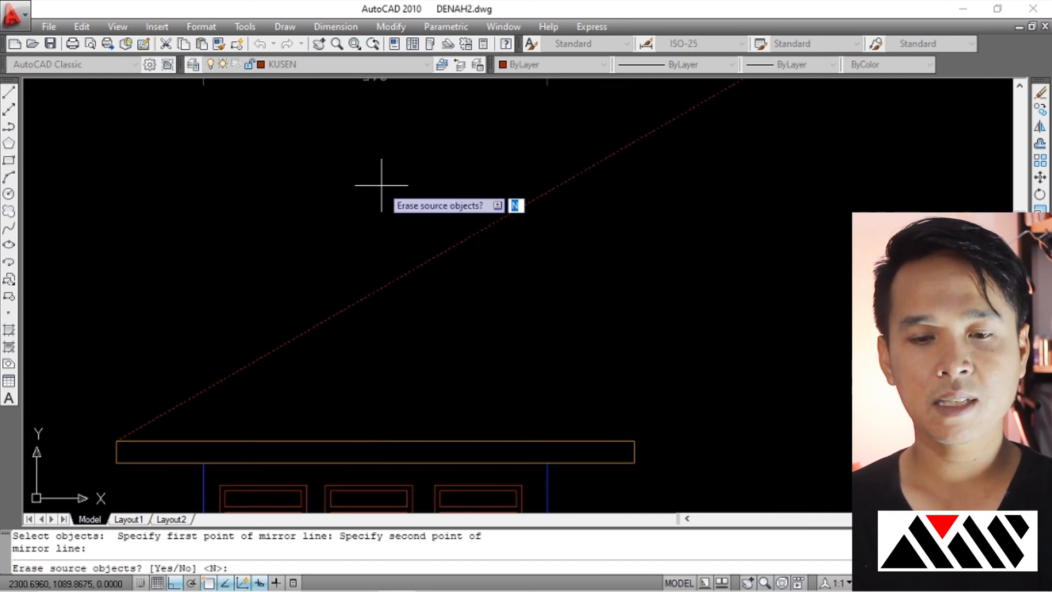
{"action": "key", "text": "Return"}
Trim both sloping lines above their crossing point to form the roof ridge.
{"action": "scroll", "coordinate": [383, 181], "scroll_direction": "down", "scroll_amount": 4}
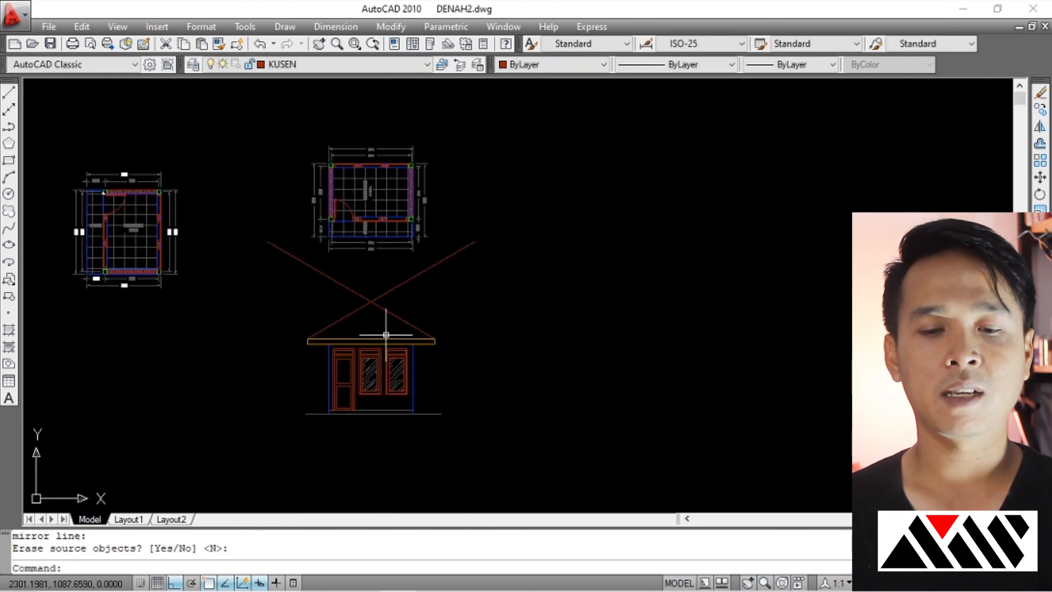
{"action": "scroll", "coordinate": [380, 317], "scroll_direction": "up", "scroll_amount": 3}
{"action": "middle_click_drag", "start_coordinate": [380, 318], "coordinate": [419, 281]}
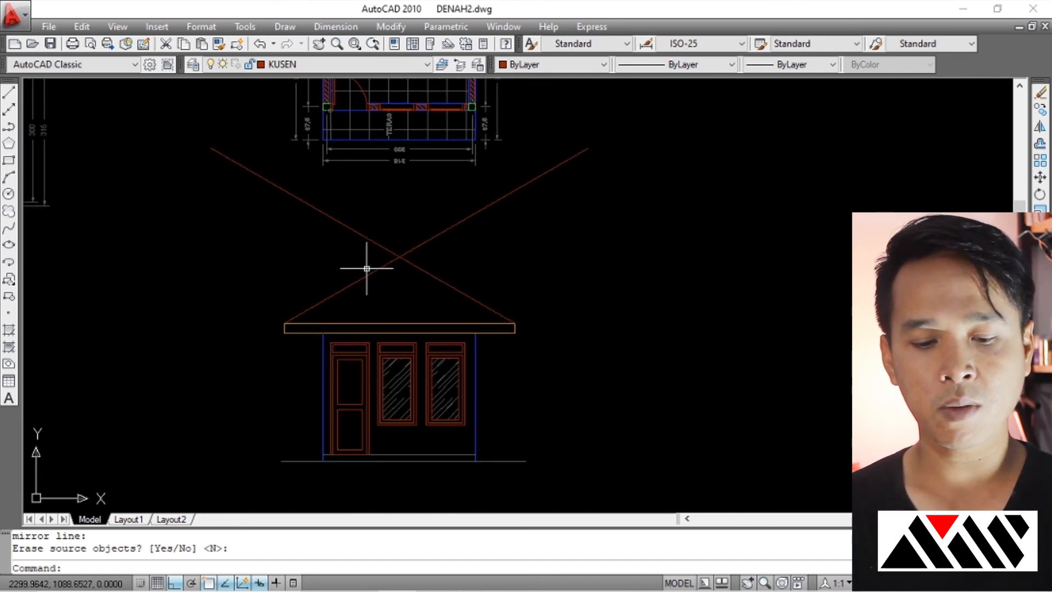
{"action": "key", "text": "Return"}
{"action": "key", "text": "Return"}
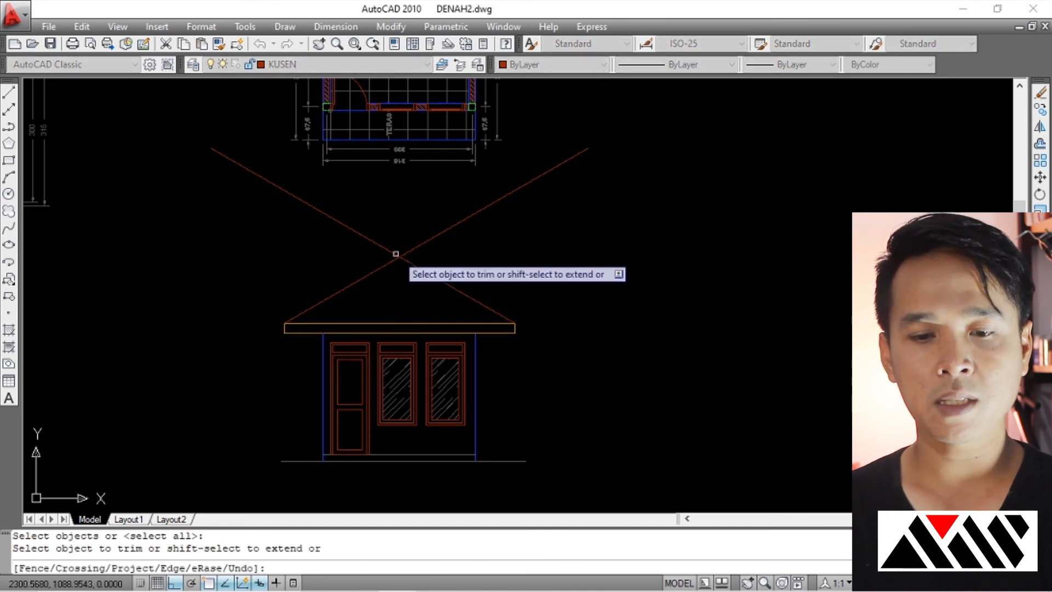
{"action": "left_click", "coordinate": [411, 249]}
{"action": "left_click", "coordinate": [383, 249]}
{"action": "key", "text": "Return"}
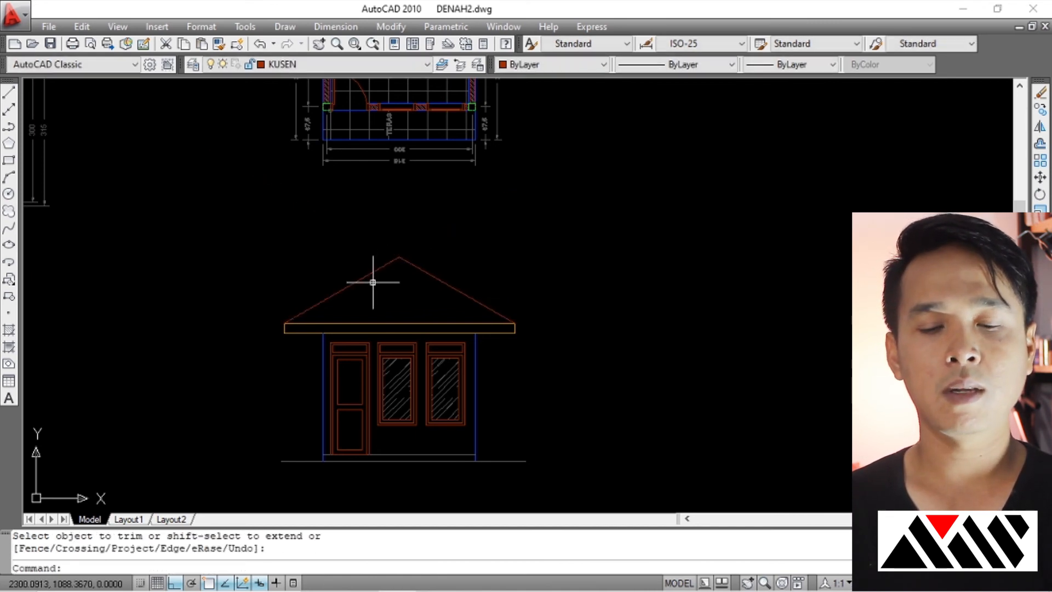
{"action": "scroll", "coordinate": [386, 288], "scroll_direction": "down", "scroll_amount": 3}
{"action": "scroll", "coordinate": [379, 291], "scroll_direction": "up", "scroll_amount": 5}
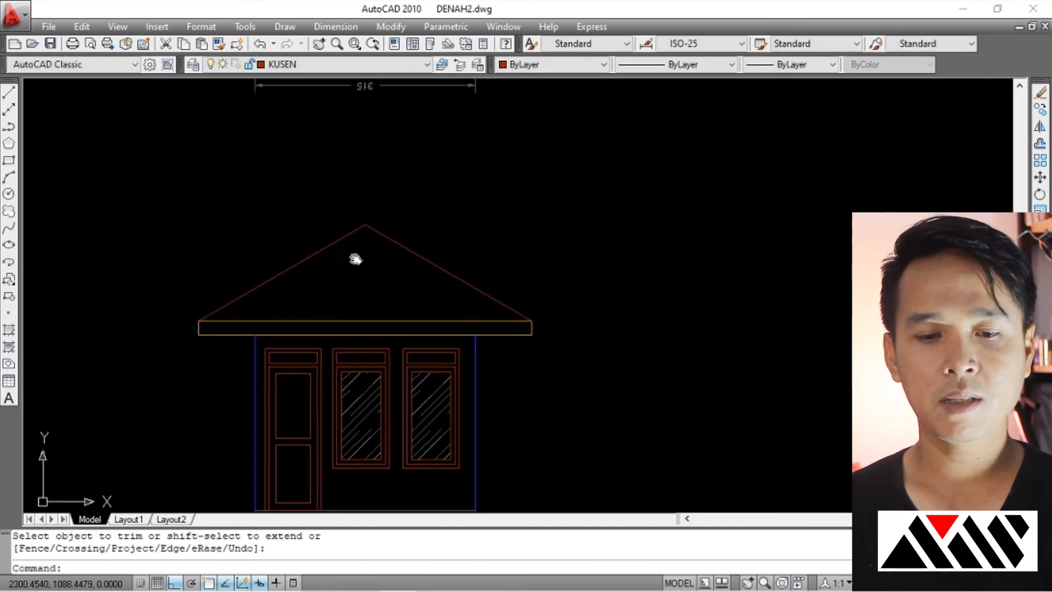
{"action": "mouse_move", "coordinate": [415, 278]}
{"action": "middle_mouse_down"}
{"action": "mouse_move", "coordinate": [402, 304]}
{"action": "mouse_move", "coordinate": [409, 275]}
{"action": "middle_mouse_up"}
{"action": "scroll", "coordinate": [404, 301], "scroll_direction": "down", "scroll_amount": 3}
{"action": "scroll", "coordinate": [410, 307], "scroll_direction": "up", "scroll_amount": 3}
{"action": "scroll", "coordinate": [409, 274], "scroll_direction": "down", "scroll_amount": 1}
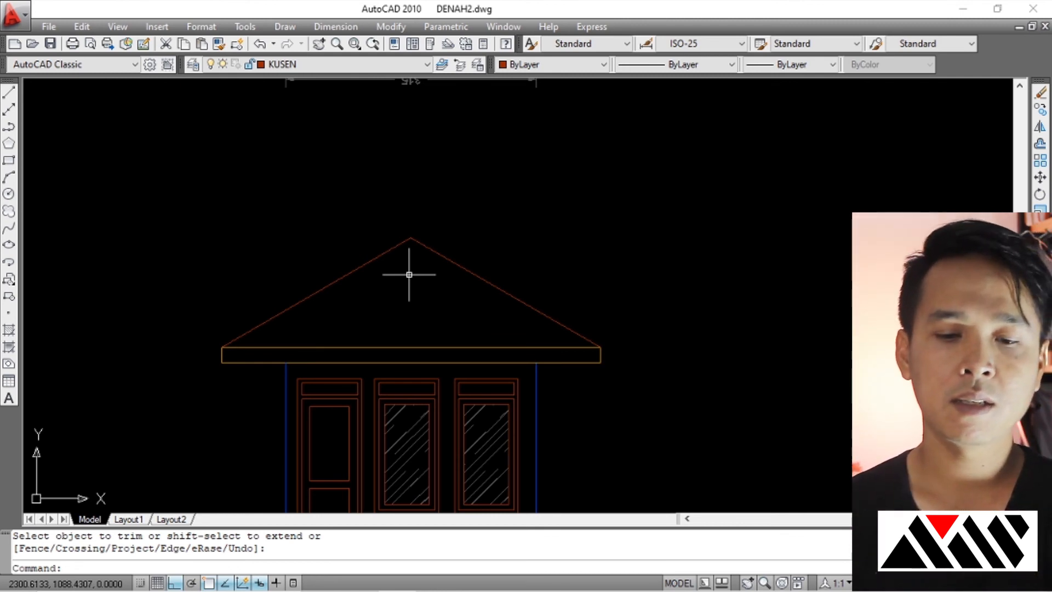
{"action": "key", "text": "Escape"}
{"action": "key", "text": "Escape"}
{"action": "middle_click_drag", "start_coordinate": [412, 239], "coordinate": [383, 247]}
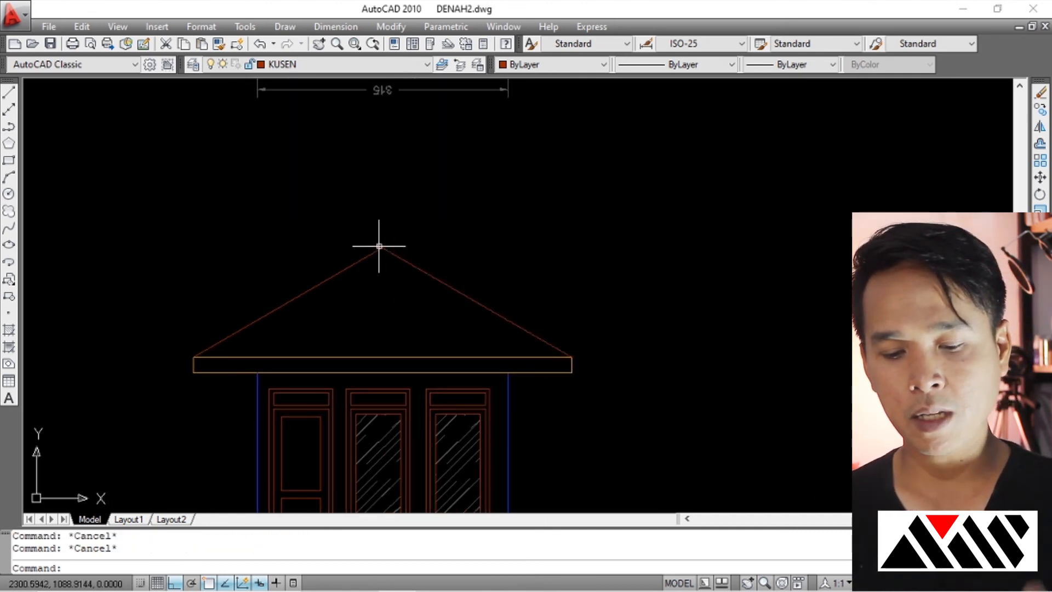
{"action": "key", "text": "Return"}
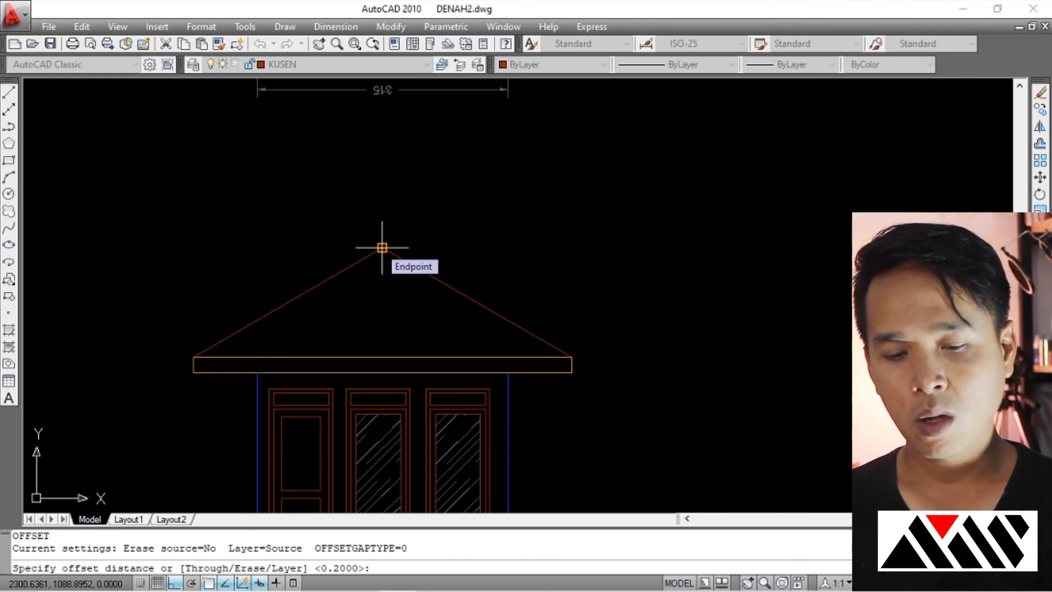
{"action": "key", "text": "Escape"}
{"action": "key", "text": "Escape"}
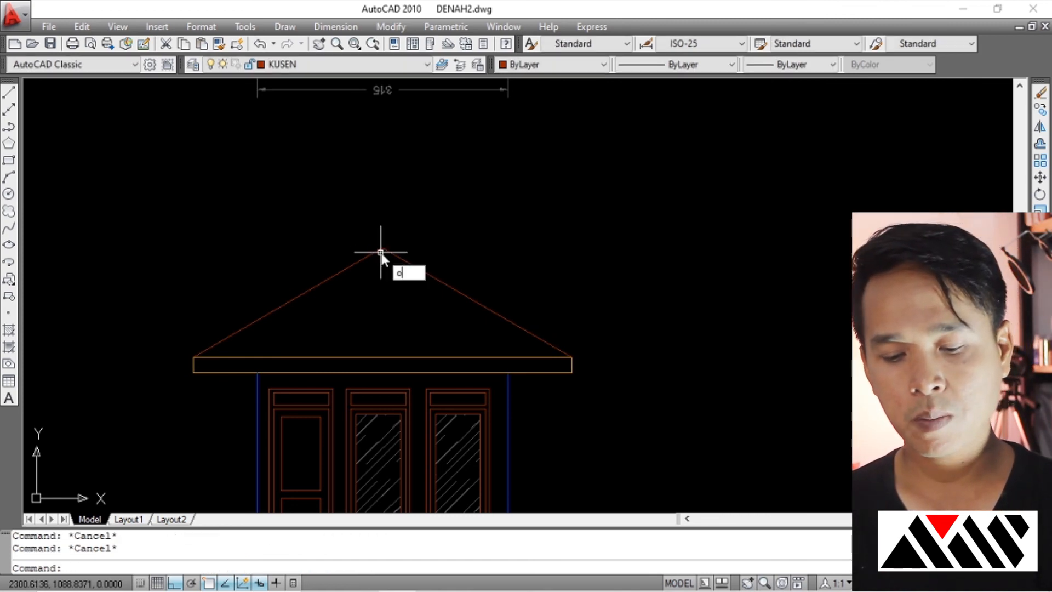
Offset both roof slopes outward by 0.15.
{"action": "type", "text": "o"}
{"action": "key", "text": "Return"}
{"action": "type", "text": "."}
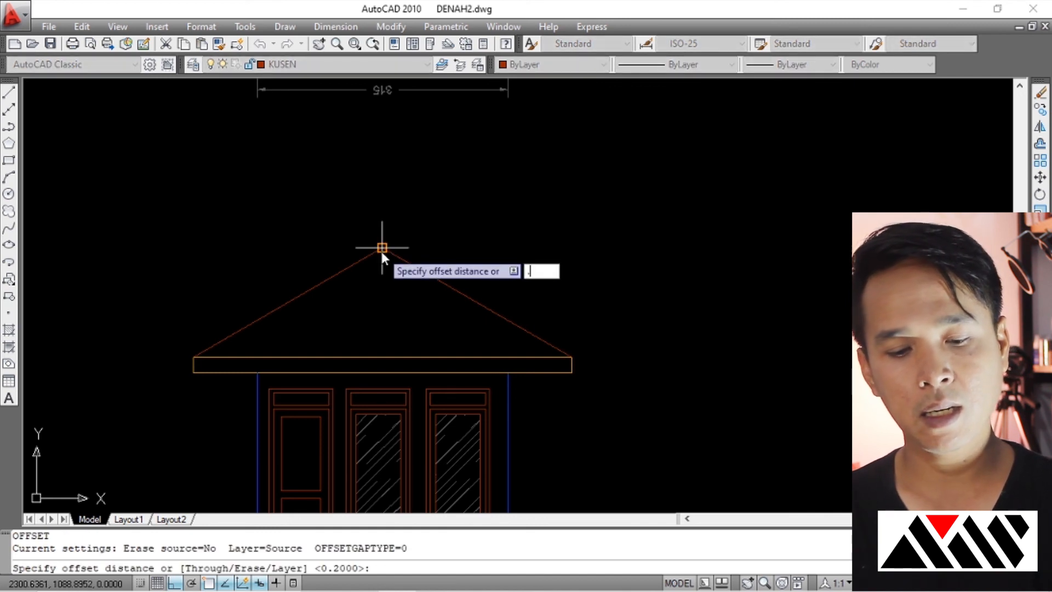
{"action": "type", "text": "15"}
{"action": "key", "text": "Return"}
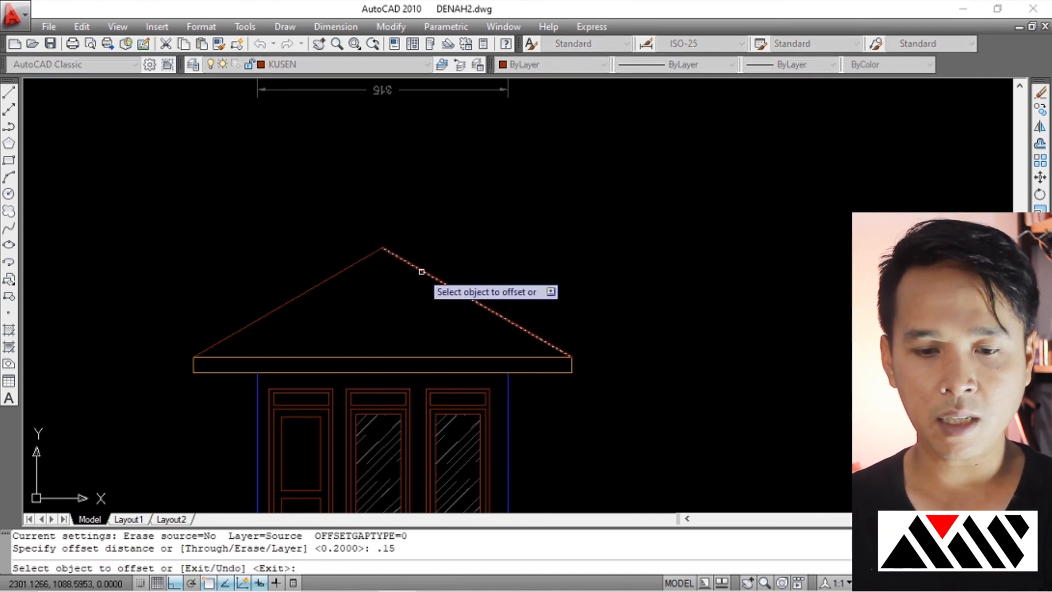
{"action": "left_click", "coordinate": [423, 272]}
{"action": "left_click", "coordinate": [434, 242]}
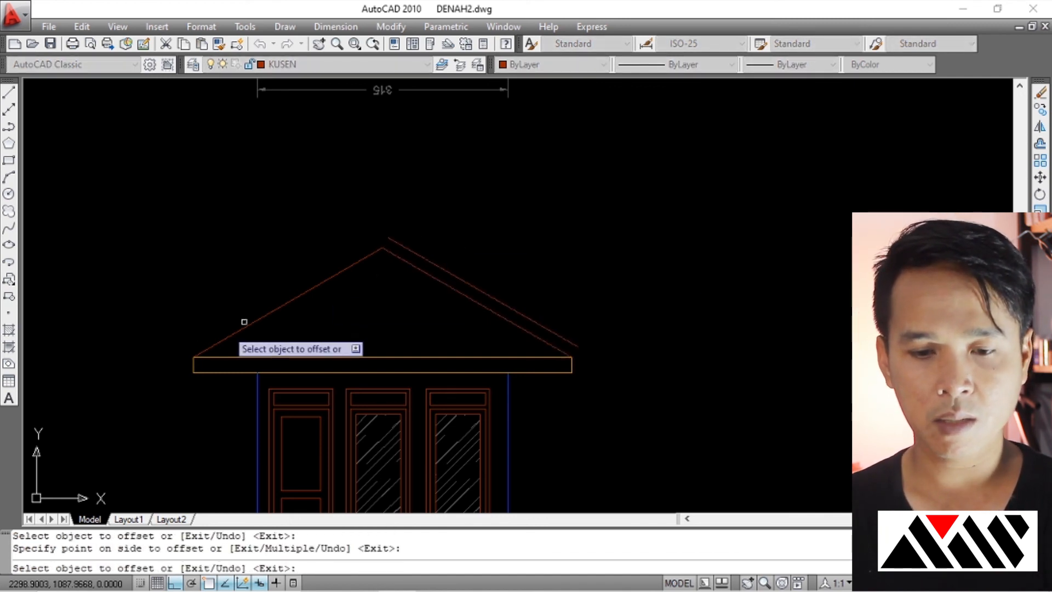
{"action": "left_click", "coordinate": [270, 312]}
{"action": "left_click", "coordinate": [250, 287]}
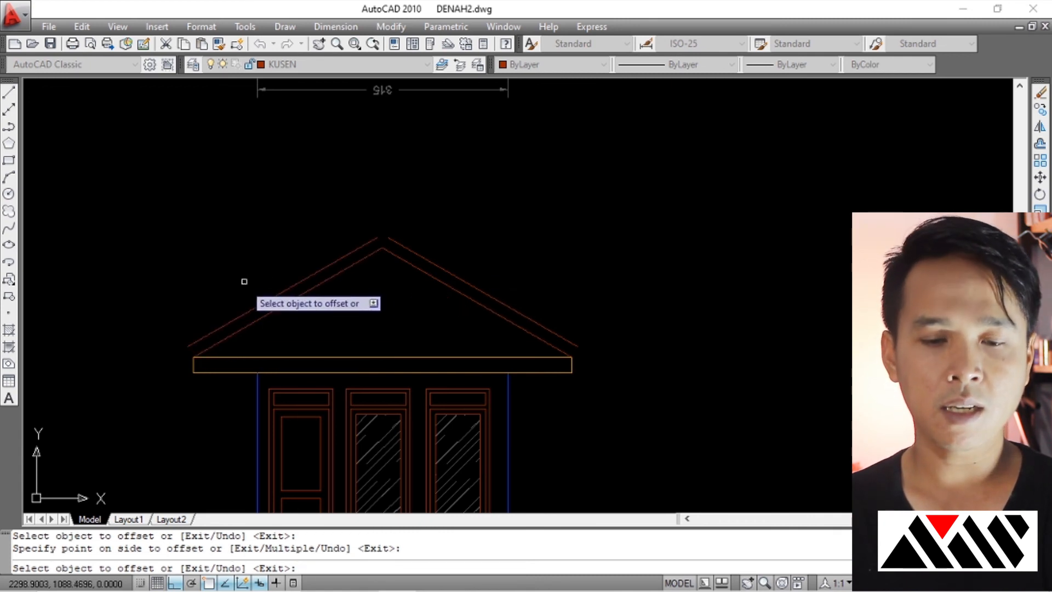
{"action": "key", "text": "Return"}
Draw a polyline from the fascia board's upper right corner to the lower end of the outer roof line, closing the right eave.
{"action": "scroll", "coordinate": [406, 281], "scroll_direction": "down", "scroll_amount": 4}
{"action": "scroll", "coordinate": [418, 263], "scroll_direction": "up", "scroll_amount": 5}
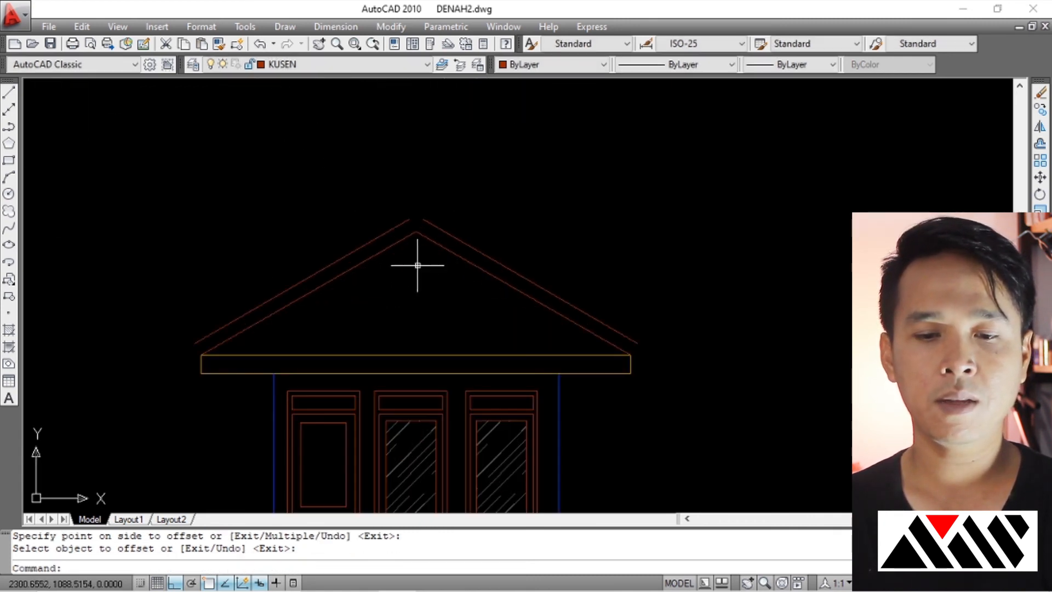
{"action": "middle_click_drag", "start_coordinate": [418, 263], "coordinate": [389, 258]}
{"action": "scroll", "coordinate": [582, 344], "scroll_direction": "up", "scroll_amount": 7}
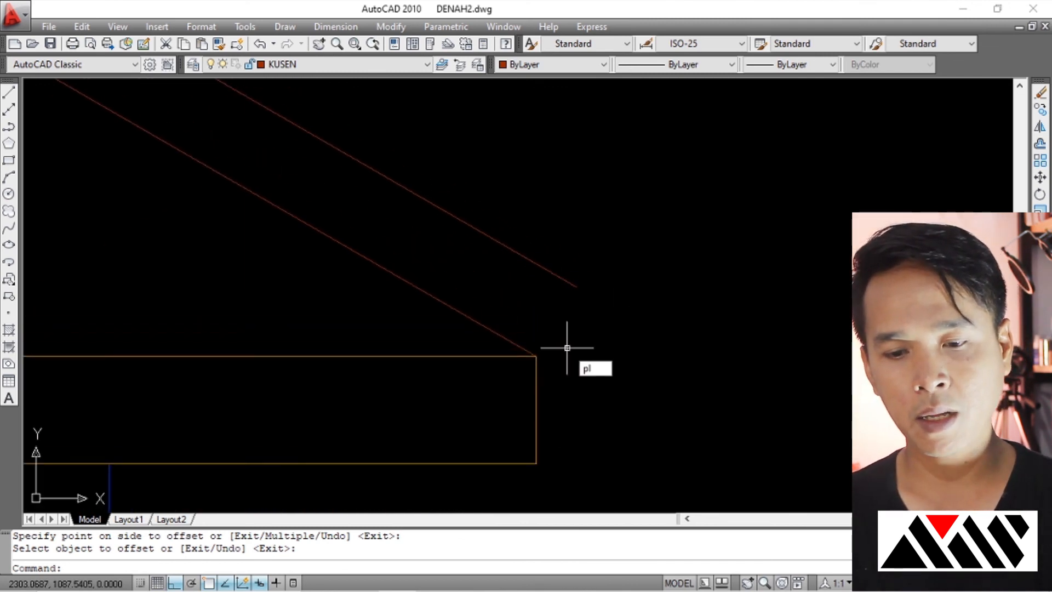
{"action": "key", "text": "Return"}
{"action": "left_click", "coordinate": [536, 356]}
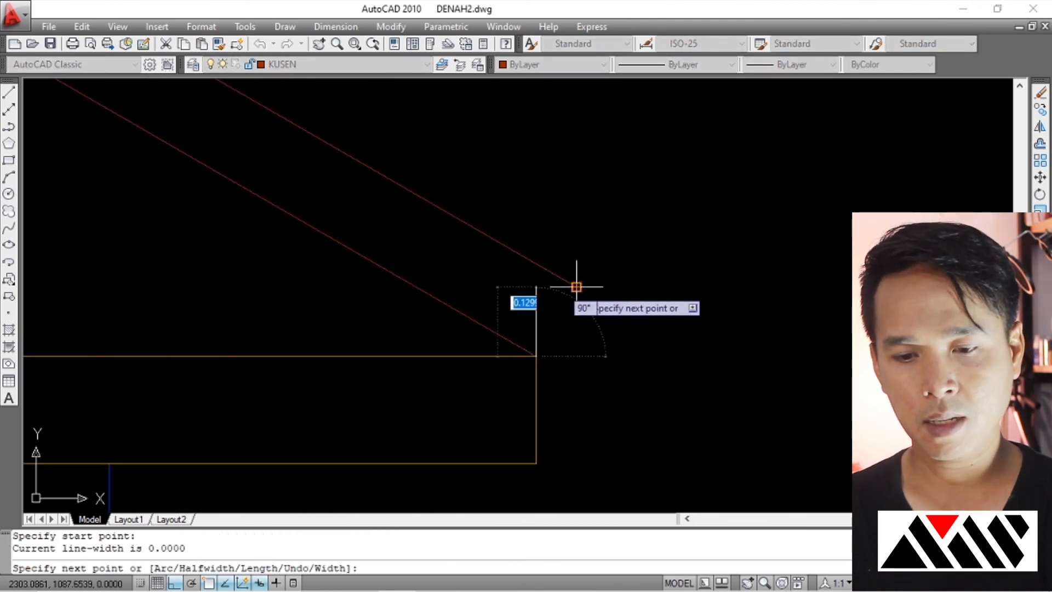
{"action": "left_click", "coordinate": [577, 286]}
{"action": "key", "text": "Return"}
Draw a polyline from the left outer roof line's lower end to the fascia board's upper left corner, closing the left eave.
{"action": "scroll", "coordinate": [548, 296], "scroll_direction": "down", "scroll_amount": 5}
{"action": "scroll", "coordinate": [469, 317], "scroll_direction": "up", "scroll_amount": 5}
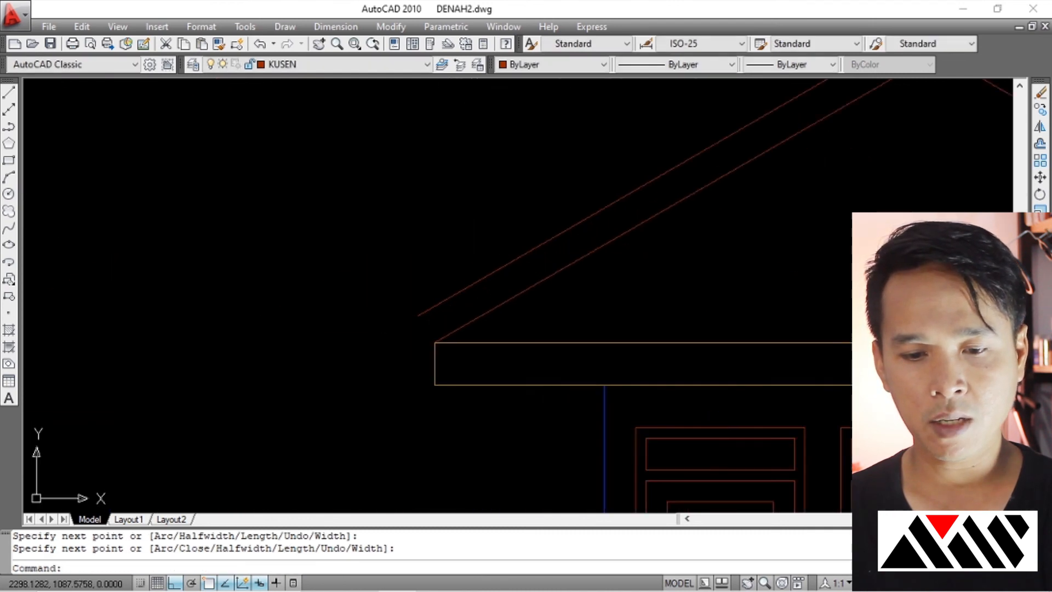
{"action": "key", "text": "Return"}
{"action": "left_click", "coordinate": [424, 308]}
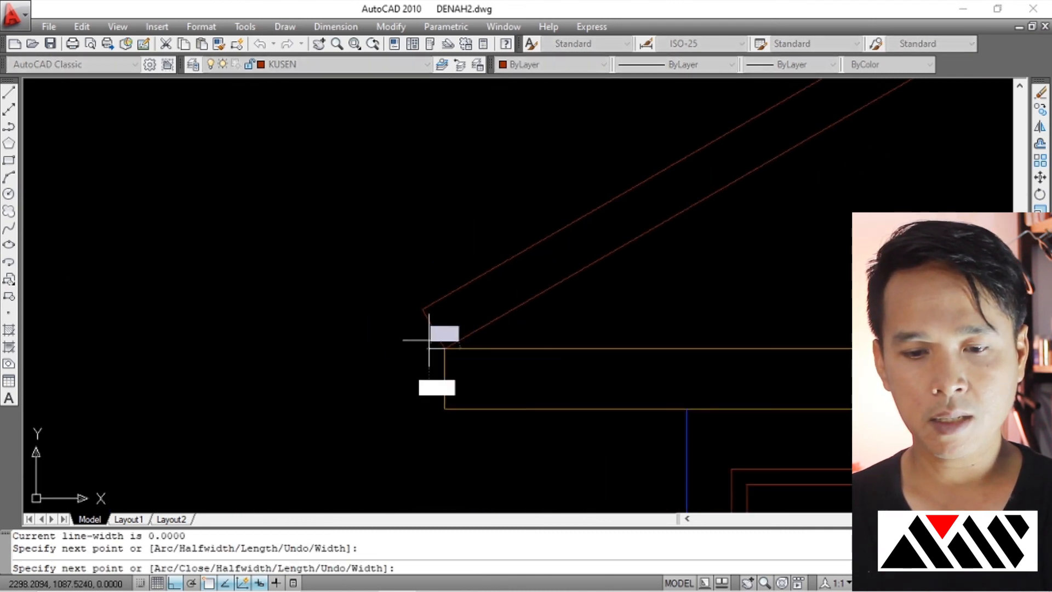
{"action": "key", "text": "Return"}
{"action": "scroll", "coordinate": [442, 345], "scroll_direction": "down", "scroll_amount": 5}
{"action": "scroll", "coordinate": [463, 298], "scroll_direction": "up", "scroll_amount": 4}
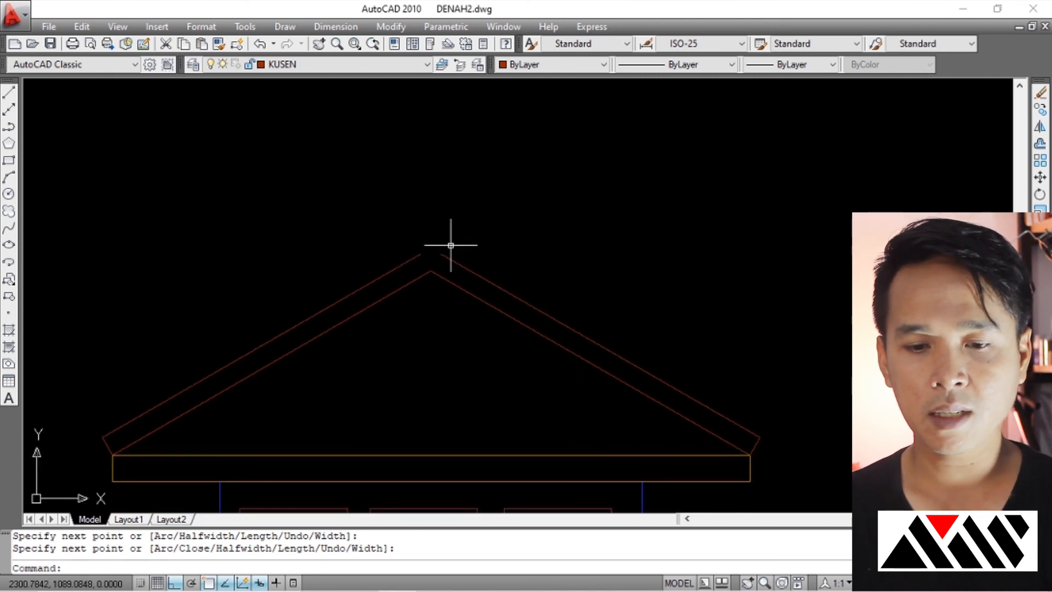
Fillet the two outer roof slopes so they meet in a sharp ridge point.
{"action": "scroll", "coordinate": [439, 248], "scroll_direction": "up", "scroll_amount": 2}
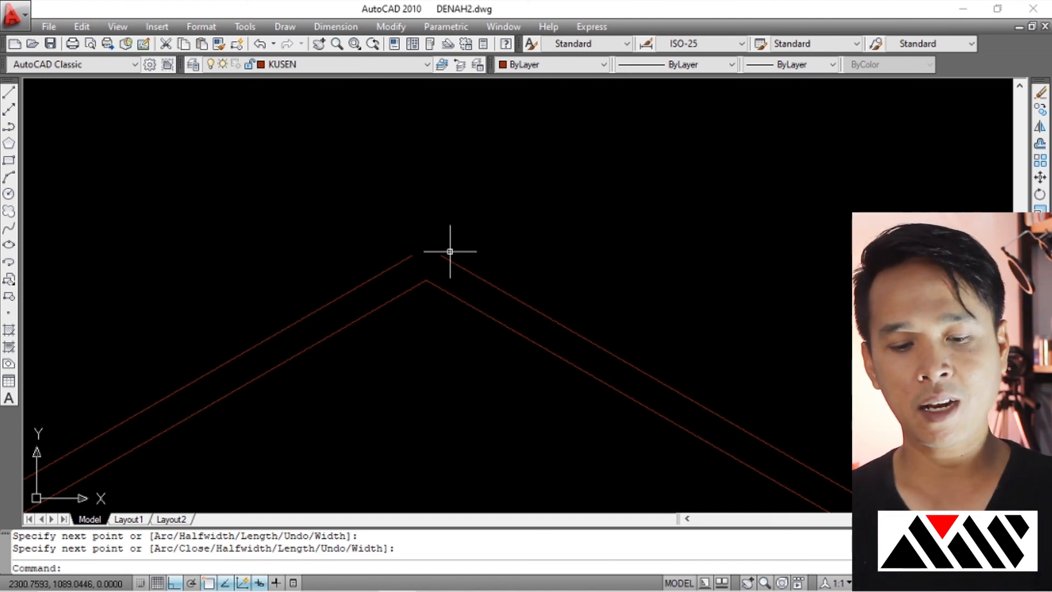
{"action": "key", "text": "Return"}
{"action": "key", "text": "Escape"}
{"action": "key", "text": "Escape"}
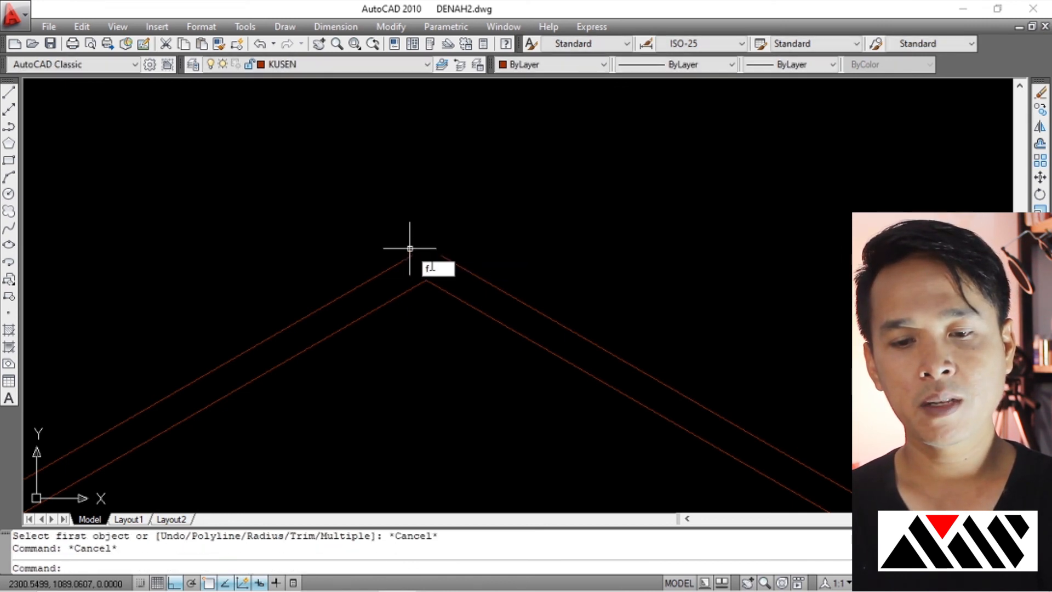
{"action": "key", "text": "Return"}
{"action": "left_click", "coordinate": [382, 272]}
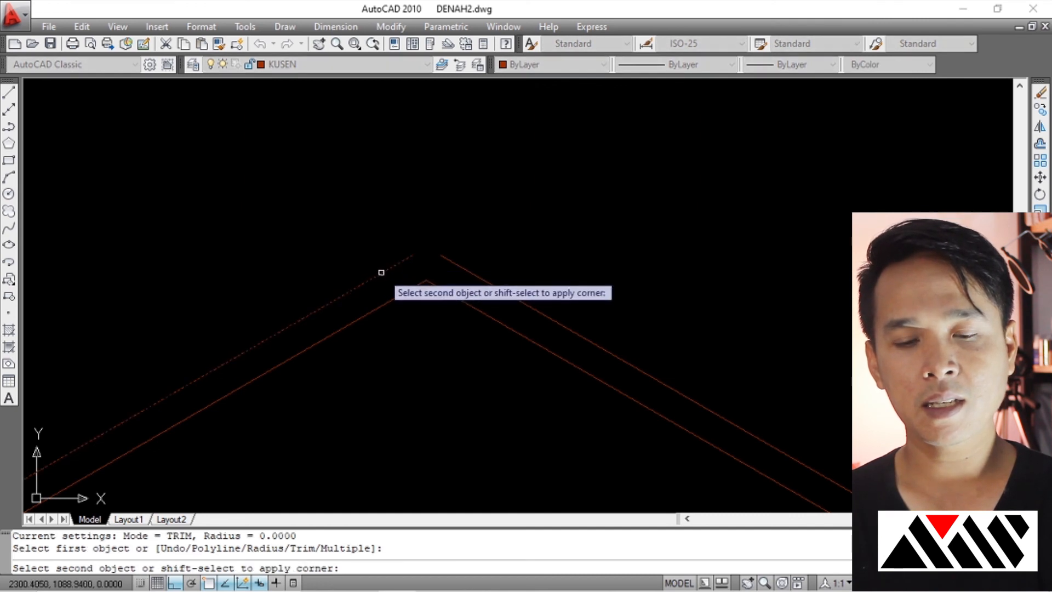
{"action": "left_click", "coordinate": [469, 273]}
{"action": "scroll", "coordinate": [433, 228], "scroll_direction": "down", "scroll_amount": 6}
{"action": "scroll", "coordinate": [405, 233], "scroll_direction": "up", "scroll_amount": 3}
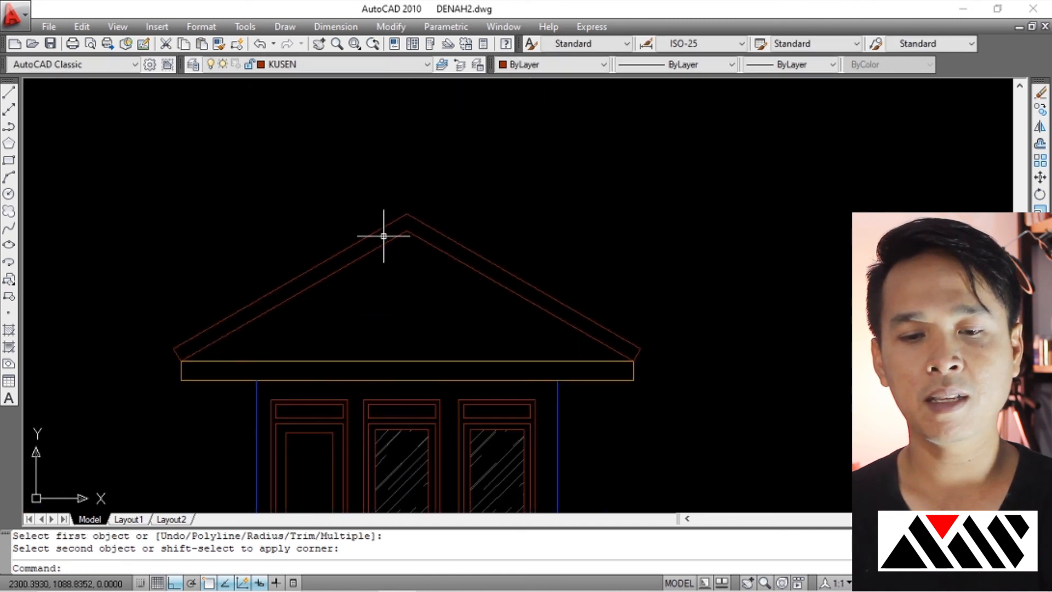
Select the outer roof line to check whether both slopes belong to one continuous polyline.
{"action": "scroll", "coordinate": [395, 224], "scroll_direction": "up", "scroll_amount": 3}
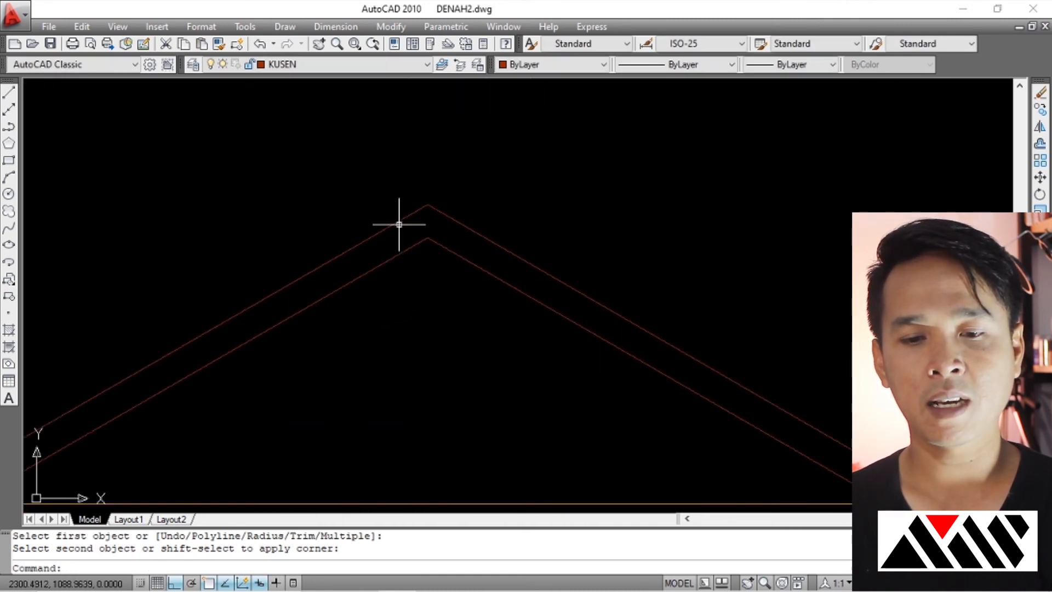
{"action": "left_click", "coordinate": [421, 208]}
{"action": "key", "text": "Escape"}
{"action": "left_click", "coordinate": [482, 220]}
{"action": "left_click", "coordinate": [492, 240]}
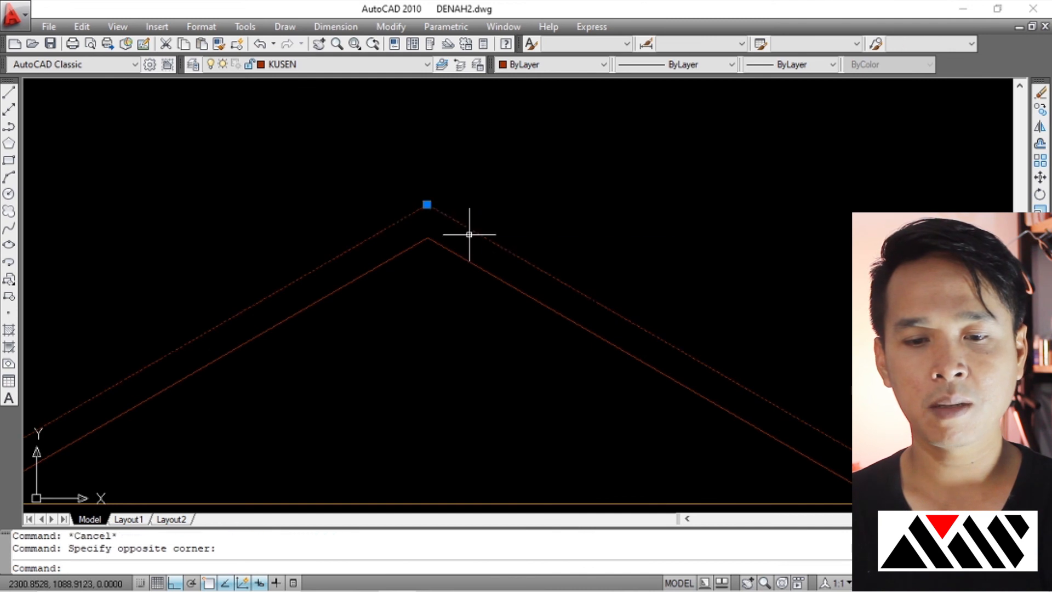
{"action": "scroll", "coordinate": [466, 230], "scroll_direction": "down", "scroll_amount": 3}
{"action": "scroll", "coordinate": [448, 229], "scroll_direction": "up", "scroll_amount": 2}
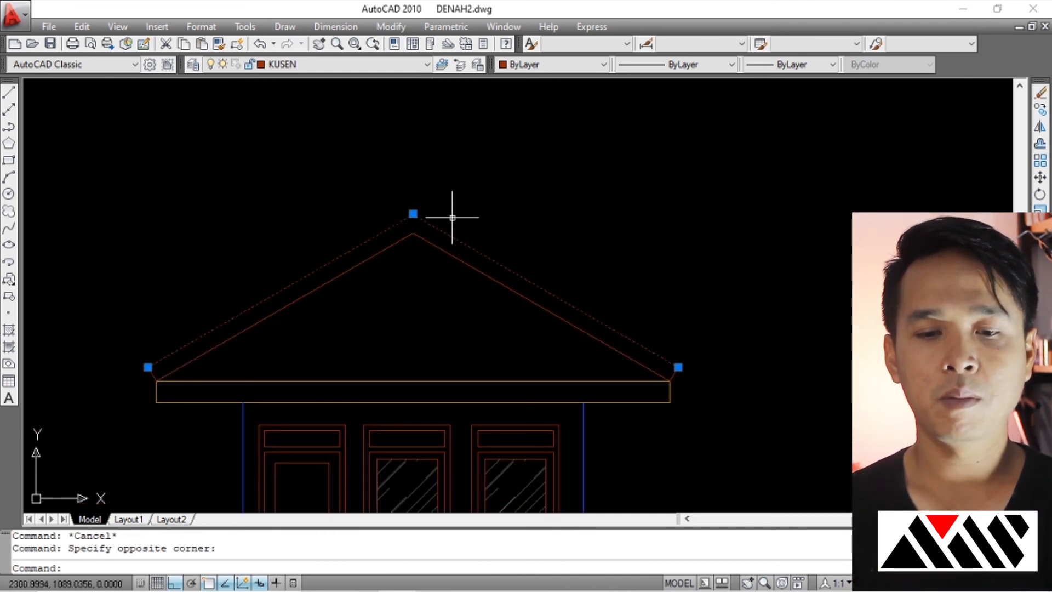
{"action": "key", "text": "Escape"}
{"action": "left_click", "coordinate": [447, 234]}
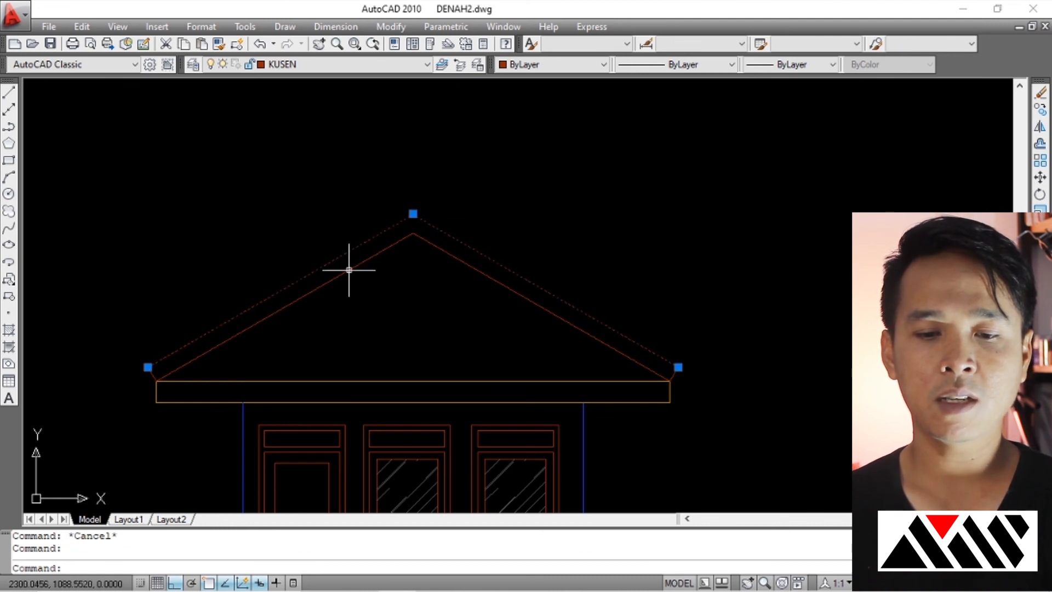
{"action": "key", "text": "Escape"}
Start a hatch and choose the predefined AR-RSHKE pattern.
{"action": "scroll", "coordinate": [383, 257], "scroll_direction": "down", "scroll_amount": 4}
{"action": "scroll", "coordinate": [486, 270], "scroll_direction": "up", "scroll_amount": 2}
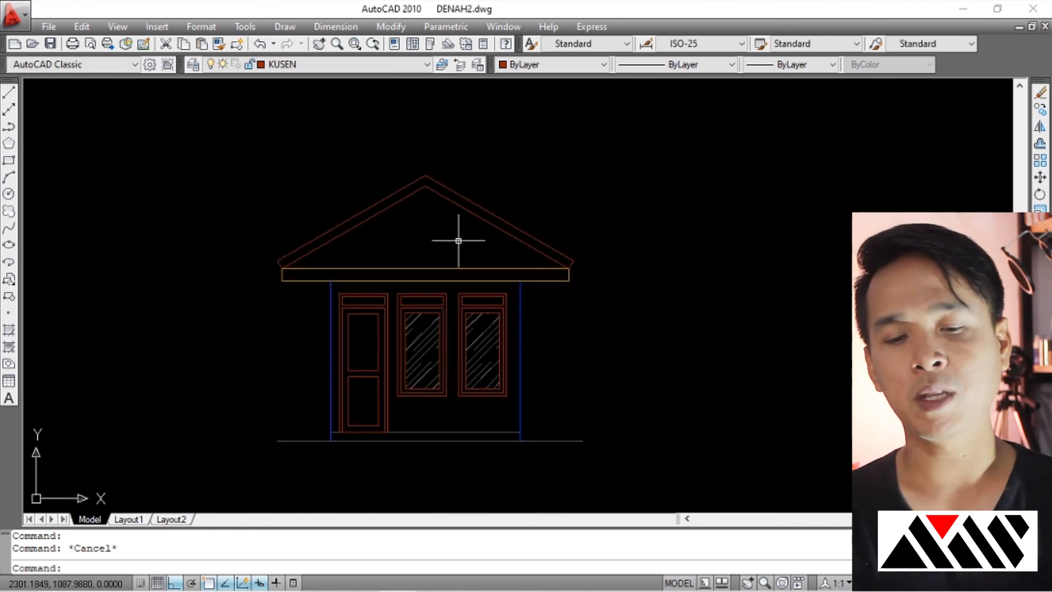
{"action": "scroll", "coordinate": [433, 233], "scroll_direction": "up", "scroll_amount": 1}
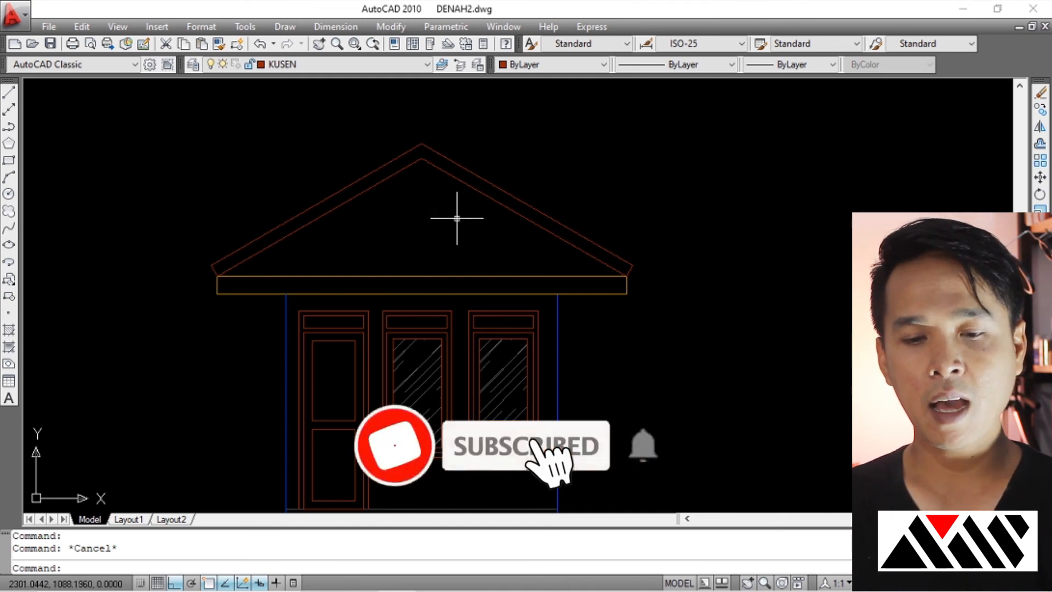
{"action": "type", "text": "h"}
{"action": "key", "text": "Return"}
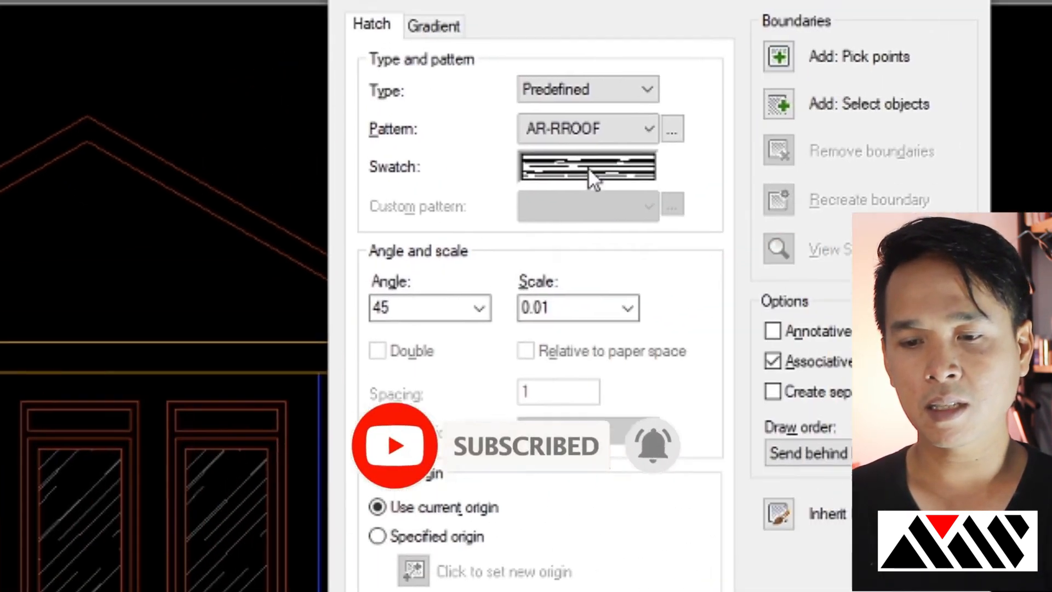
{"action": "left_click", "coordinate": [848, 87]}
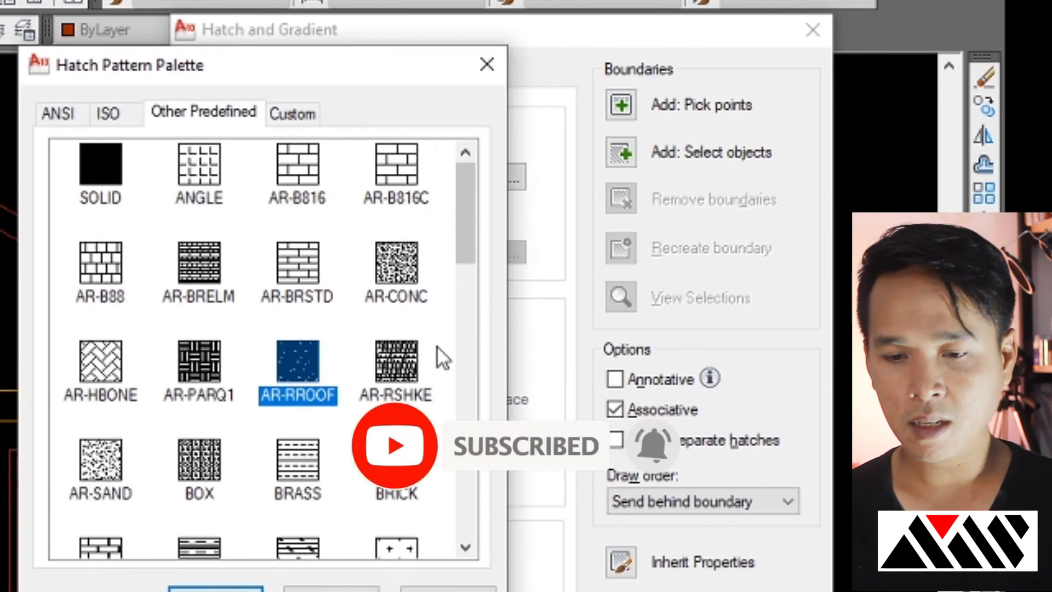
{"action": "left_click", "coordinate": [396, 362]}
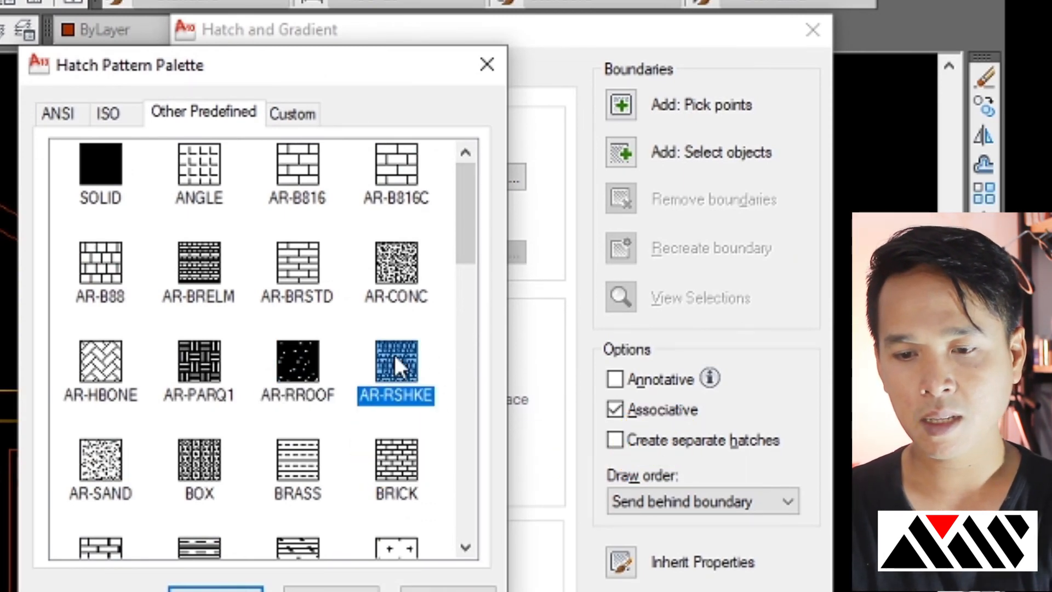
{"action": "left_click", "coordinate": [215, 590]}
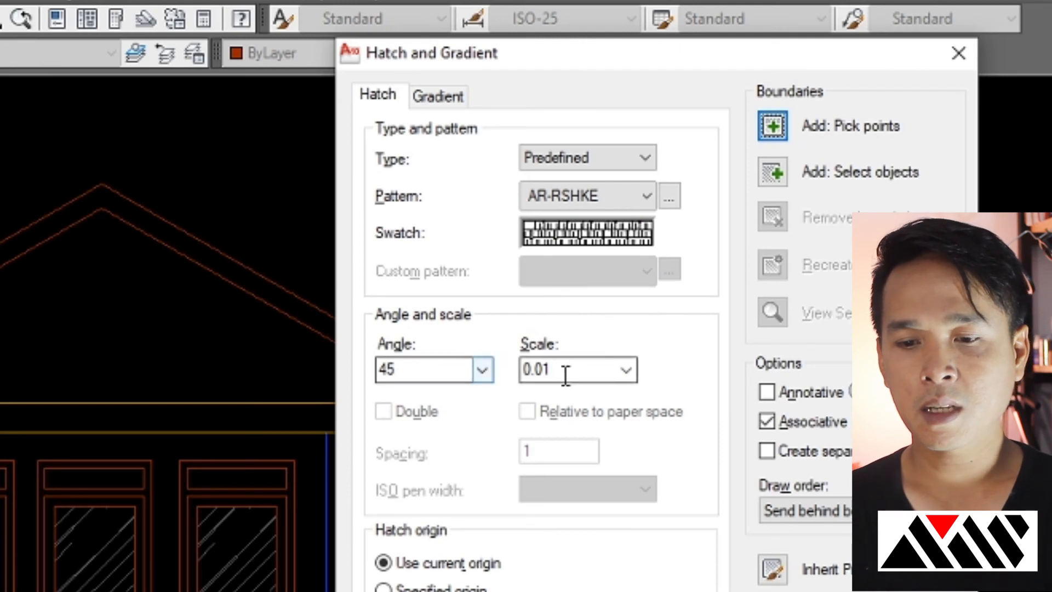
Set the hatch angle to 0 and scale to 0.1, and try previewing it inside the gable triangle.
{"action": "left_click", "coordinate": [701, 258]}
{"action": "left_click", "coordinate": [613, 256]}
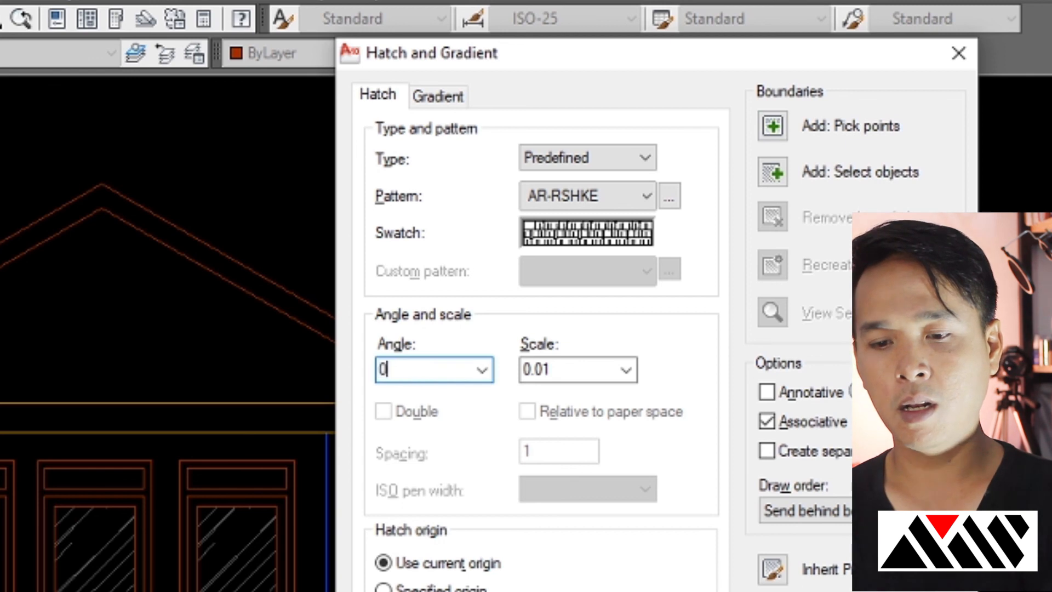
{"action": "left_click", "coordinate": [552, 371]}
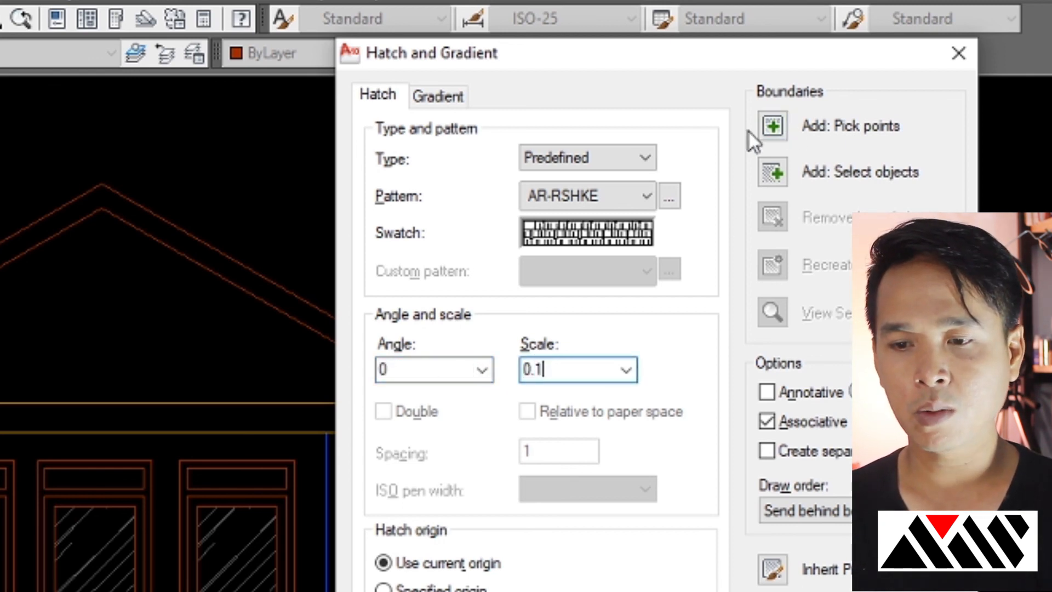
{"action": "left_click", "coordinate": [774, 127]}
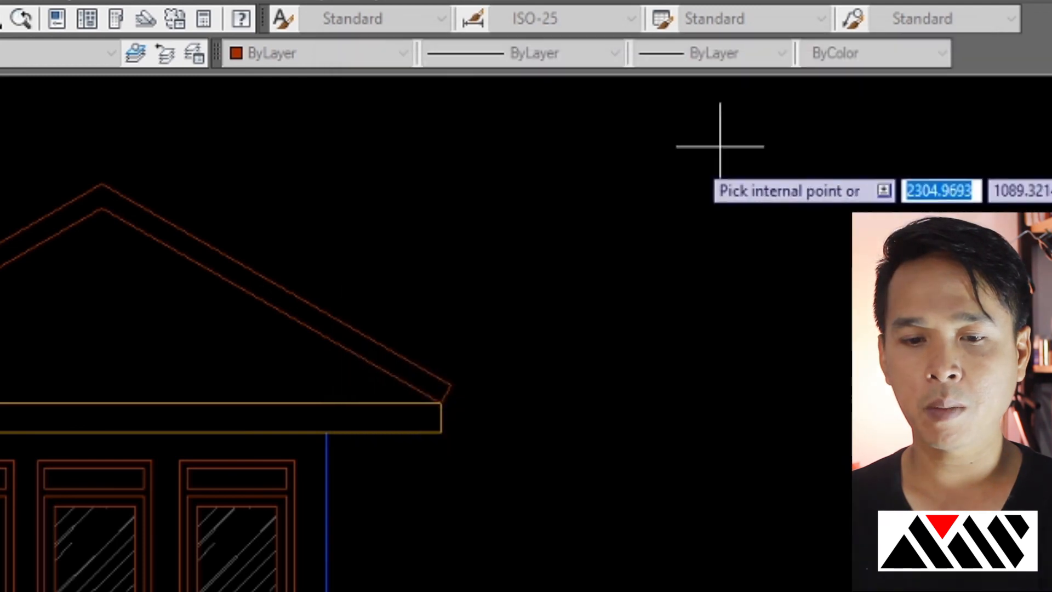
{"action": "left_click", "coordinate": [175, 338]}
{"action": "key", "text": "Return"}
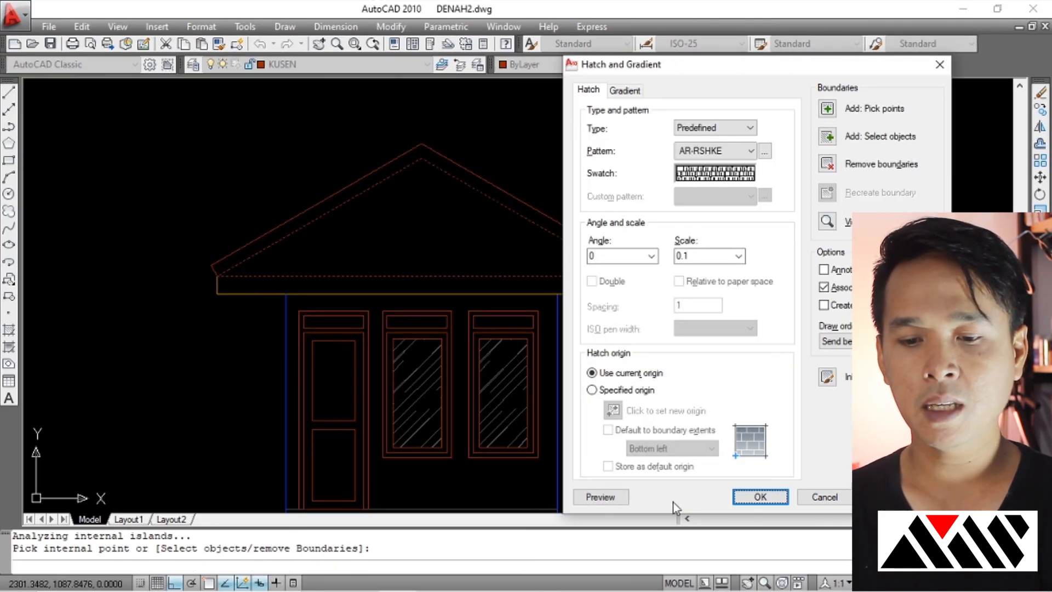
{"action": "left_click", "coordinate": [581, 503]}
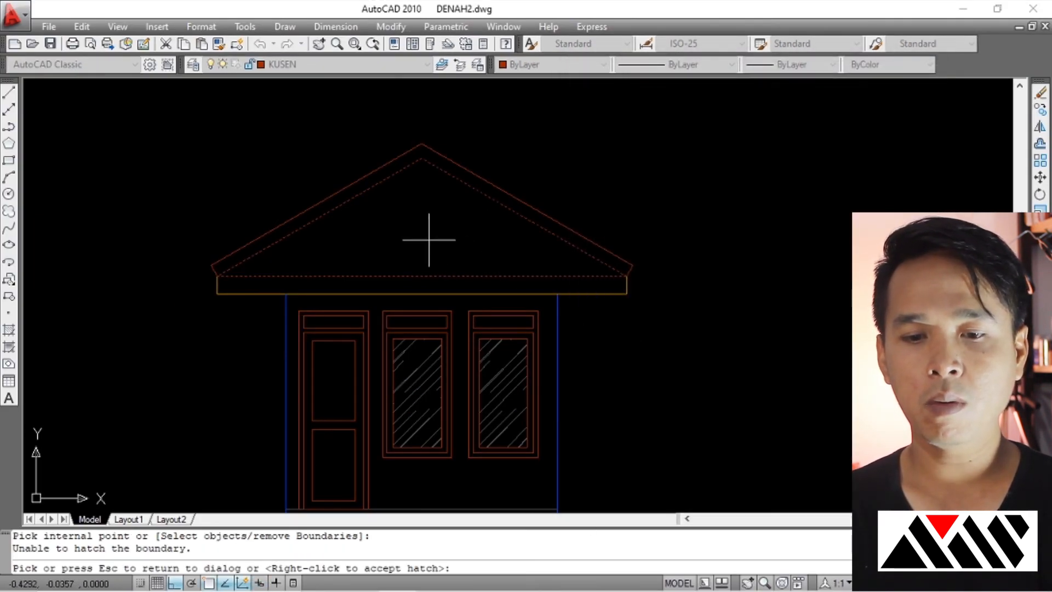
Set the hatch scale to .01, pick the inside of the gable triangle again and preview the hatch.
{"action": "key", "text": "Escape"}
{"action": "double_click", "coordinate": [556, 372]}
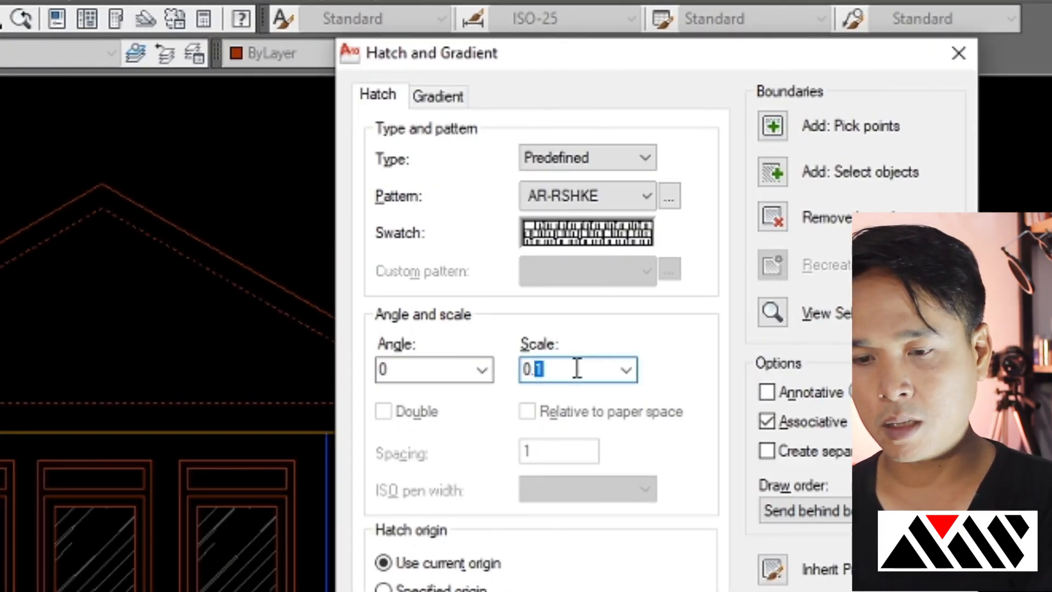
{"action": "type", "text": ".01"}
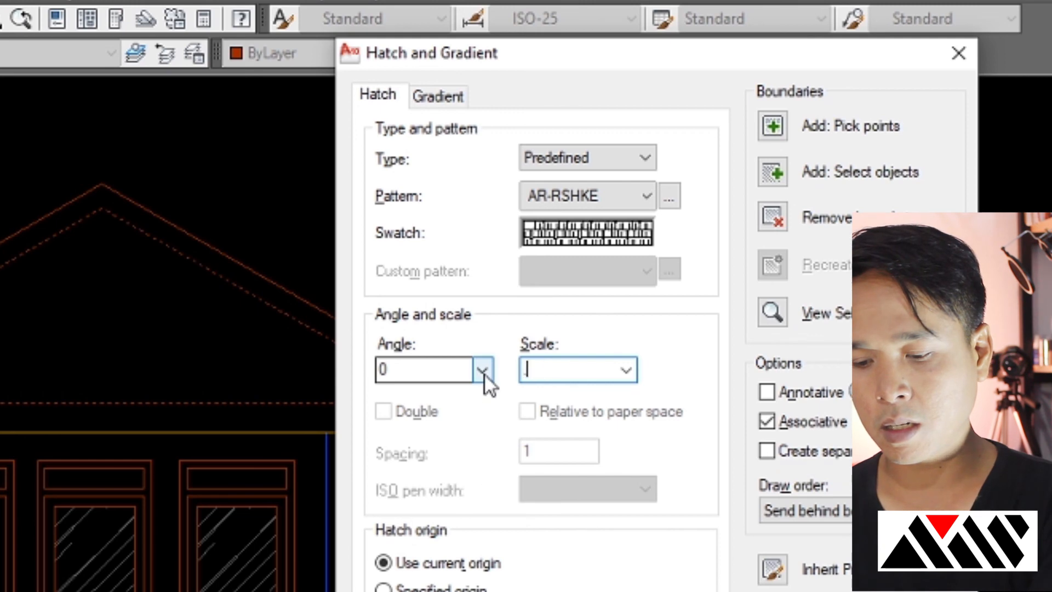
{"action": "left_click", "coordinate": [772, 125]}
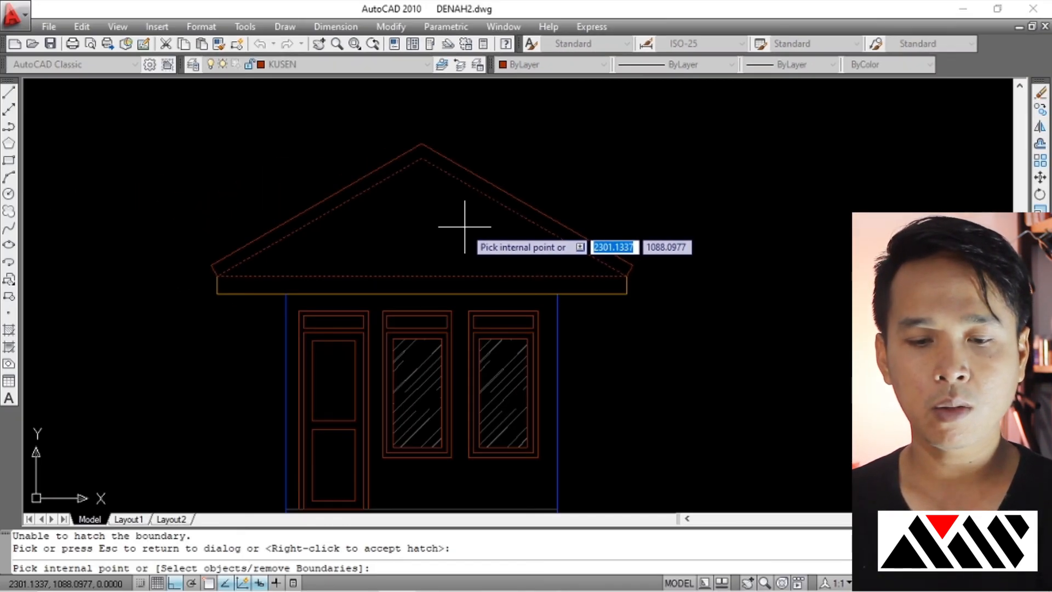
{"action": "key", "text": "Escape"}
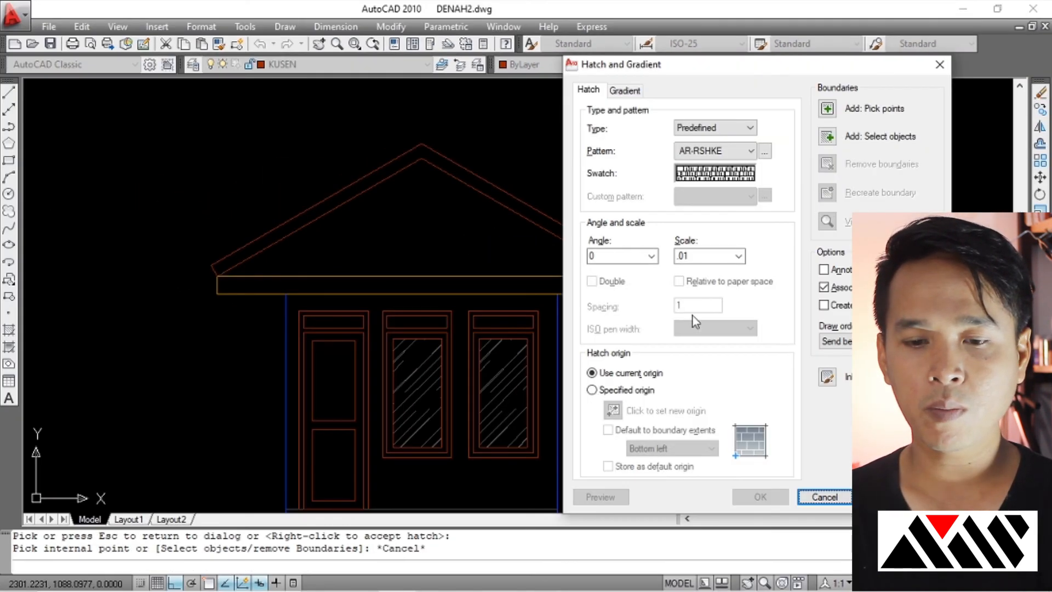
{"action": "left_click", "coordinate": [834, 111]}
{"action": "left_click", "coordinate": [454, 234]}
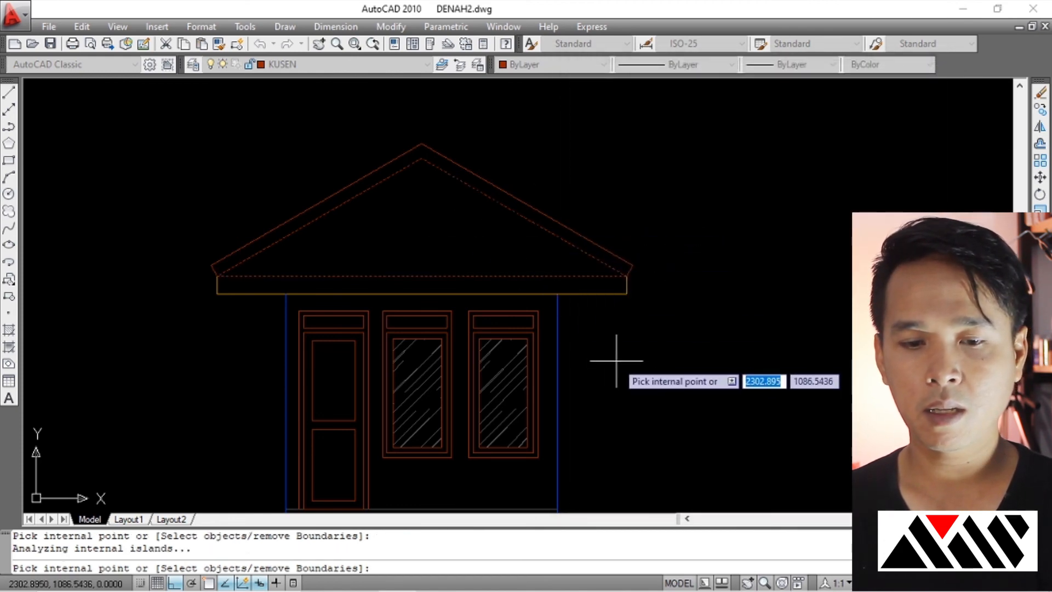
{"action": "key", "text": "Return"}
{"action": "left_click", "coordinate": [599, 495]}
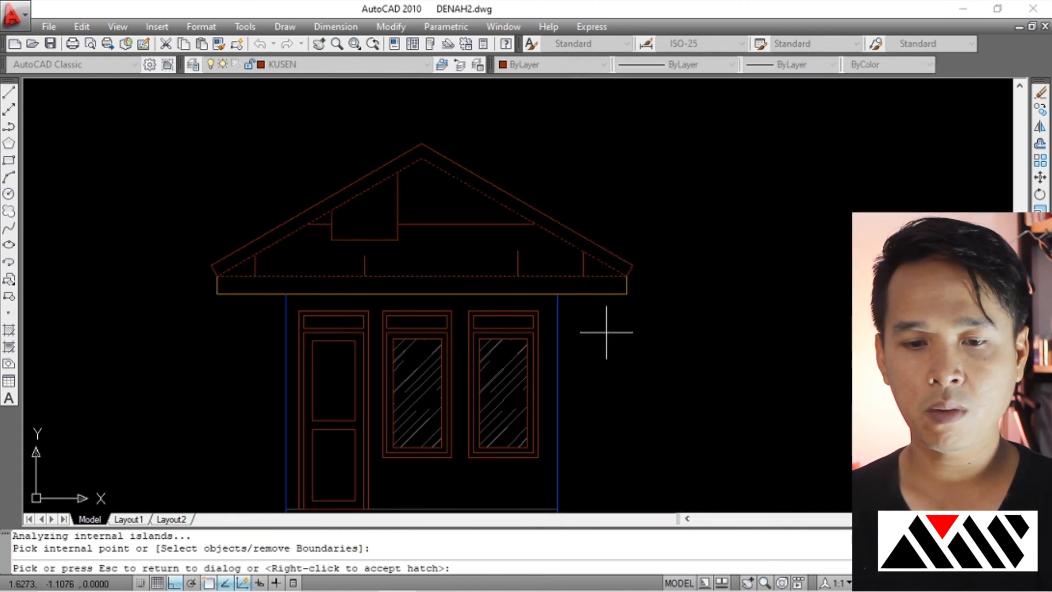
Set the gable hatch scale to .002 and preview it.
{"action": "scroll", "coordinate": [416, 219], "scroll_direction": "up", "scroll_amount": 3}
{"action": "scroll", "coordinate": [445, 236], "scroll_direction": "down", "scroll_amount": 4}
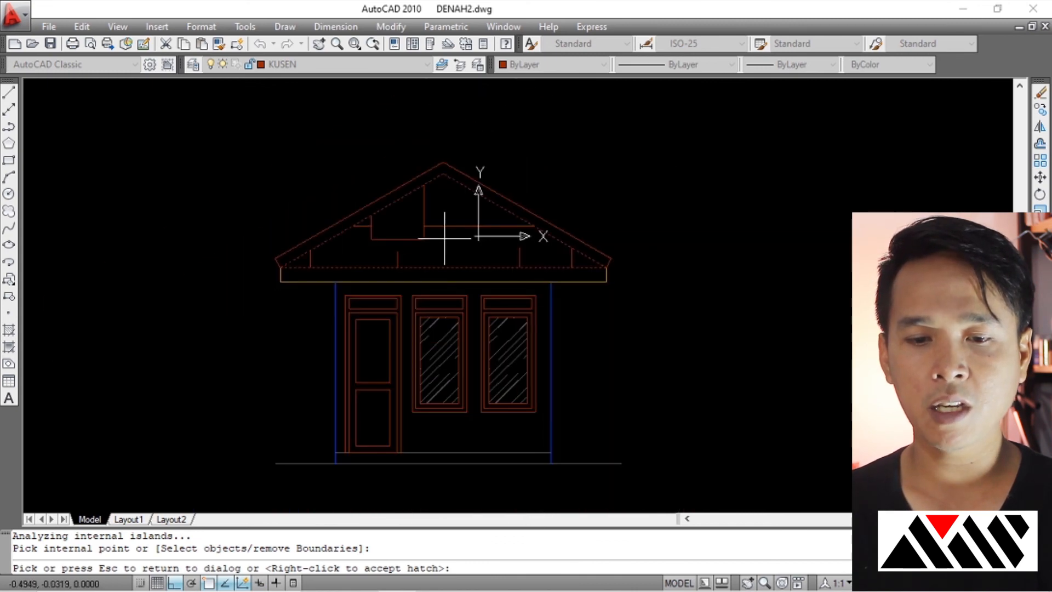
{"action": "scroll", "coordinate": [442, 229], "scroll_direction": "up", "scroll_amount": 3}
{"action": "key", "text": "Return"}
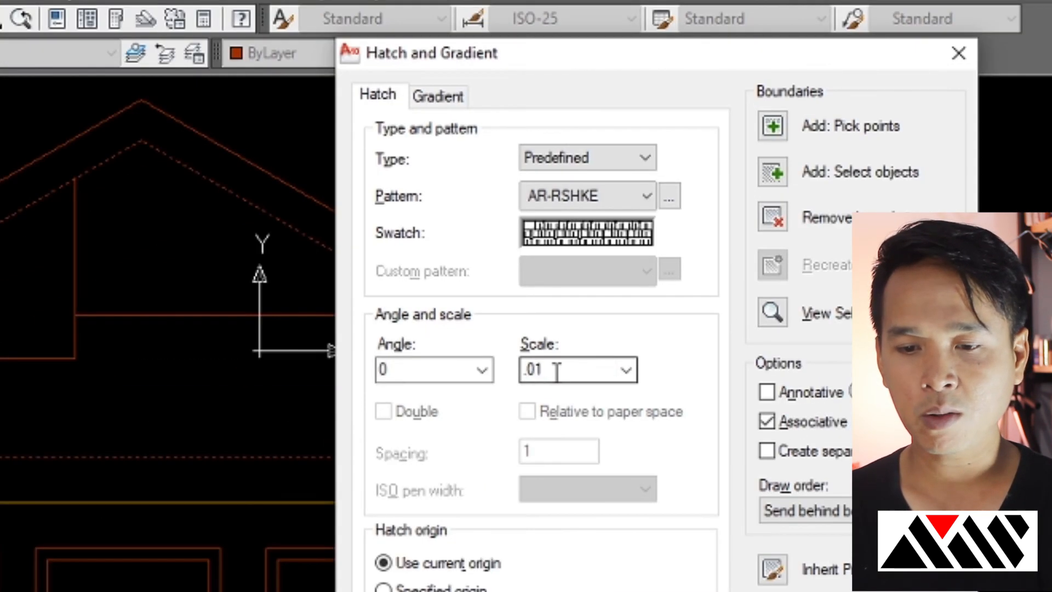
{"action": "double_click", "coordinate": [687, 261]}
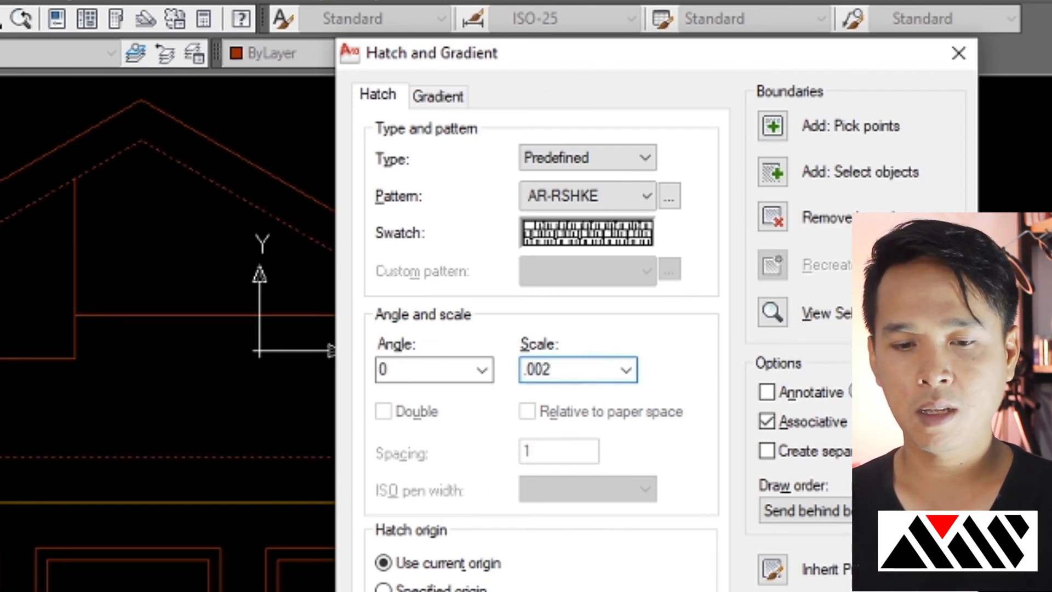
{"action": "key", "text": "Return"}
Reduce the gable hatch scale to .001 and preview the shingle pattern.
{"action": "key", "text": "Return"}
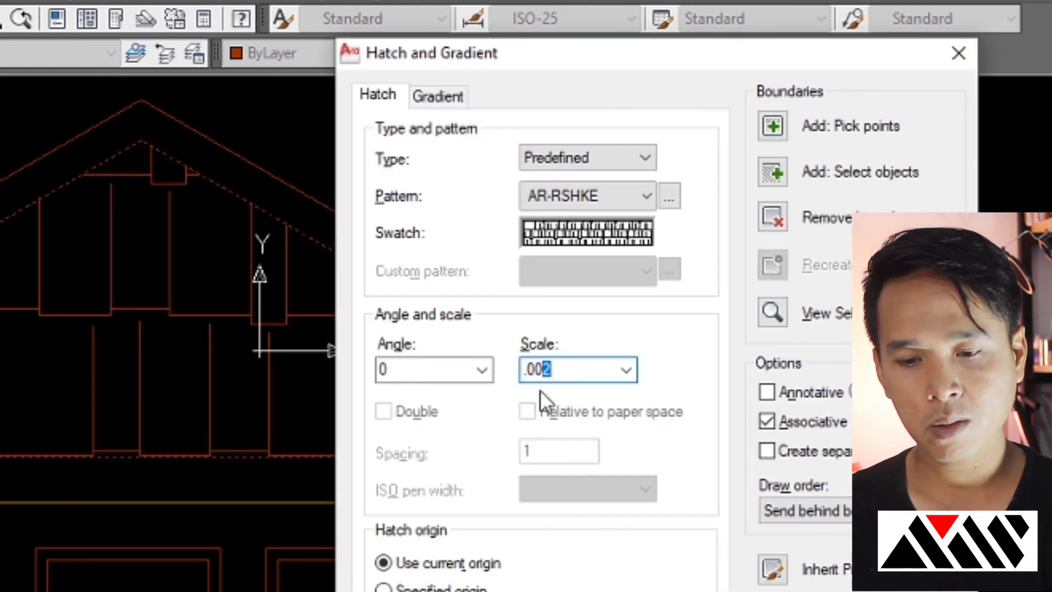
{"action": "key", "text": "Return"}
{"action": "scroll", "coordinate": [280, 378], "scroll_direction": "down", "scroll_amount": 3}
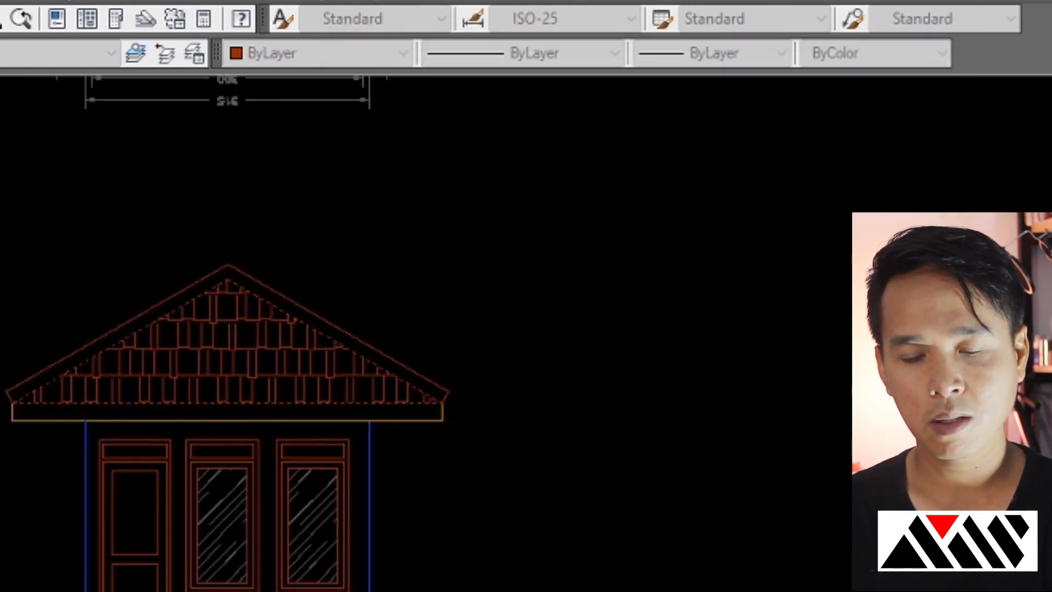
{"action": "scroll", "coordinate": [535, 265], "scroll_direction": "up", "scroll_amount": 3}
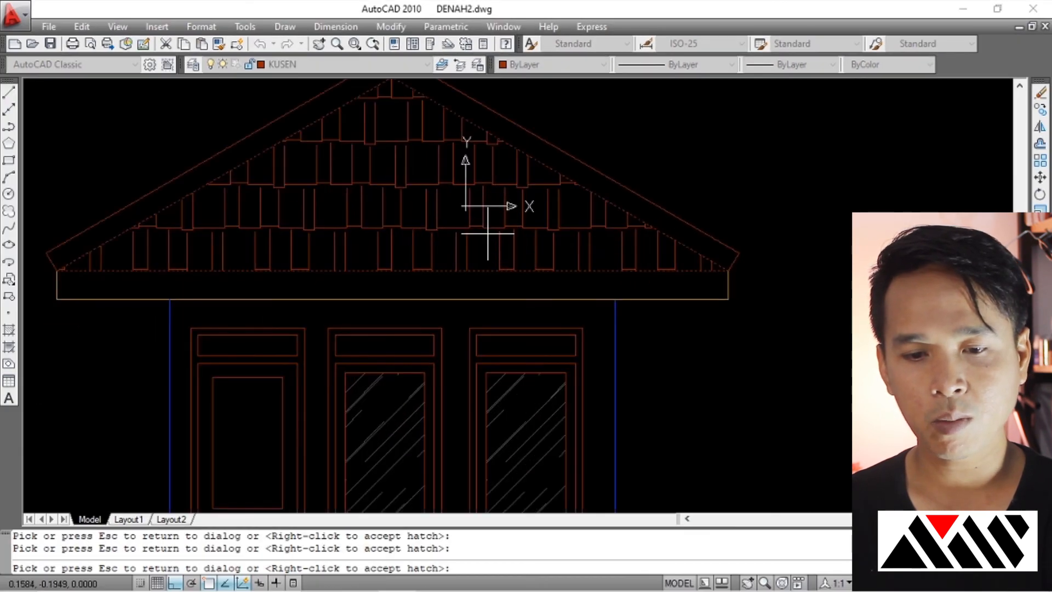
Set the gable's shingle hatch scale to .0005, preview it across the roof and apply the hatch.
{"action": "key", "text": "Return"}
{"action": "double_click", "coordinate": [696, 255]}
{"action": "type", "text": ".001"}
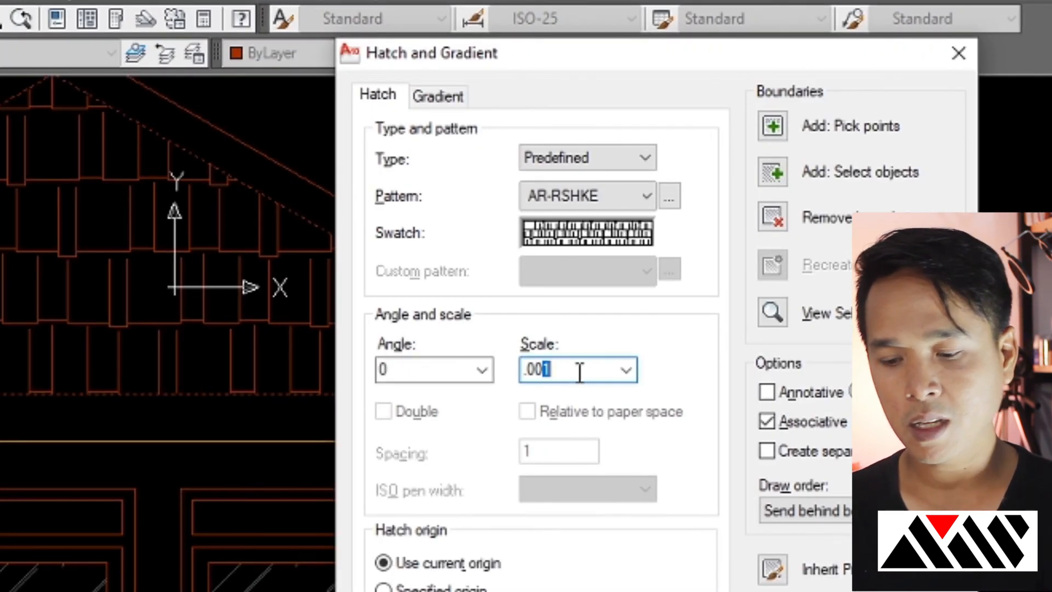
{"action": "type", "text": "05"}
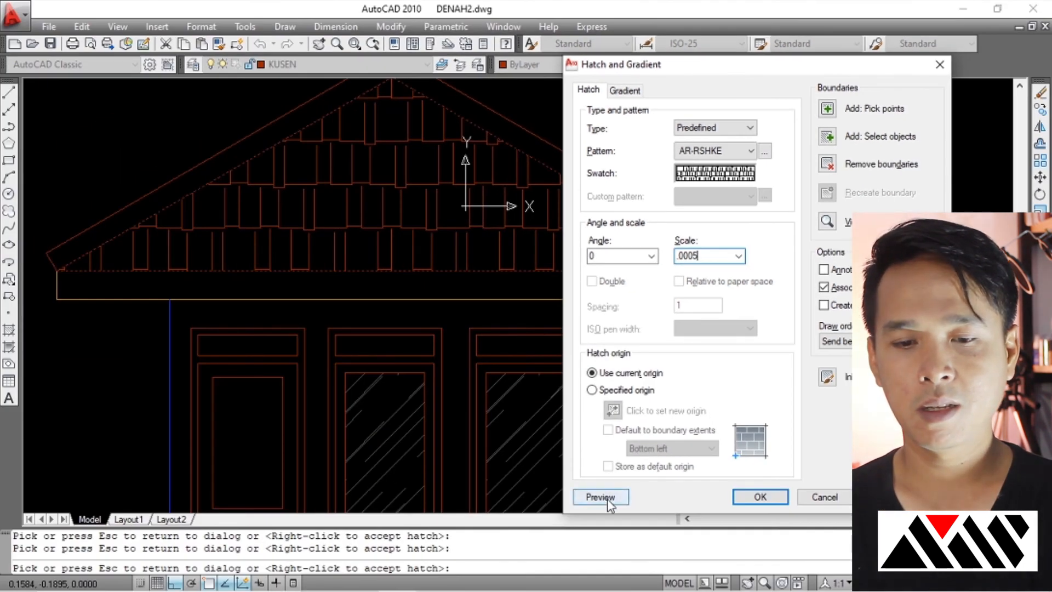
{"action": "left_click", "coordinate": [600, 497]}
{"action": "scroll", "coordinate": [446, 206], "scroll_direction": "down", "scroll_amount": 3}
{"action": "scroll", "coordinate": [442, 202], "scroll_direction": "up", "scroll_amount": 3}
{"action": "scroll", "coordinate": [470, 211], "scroll_direction": "down", "scroll_amount": 2}
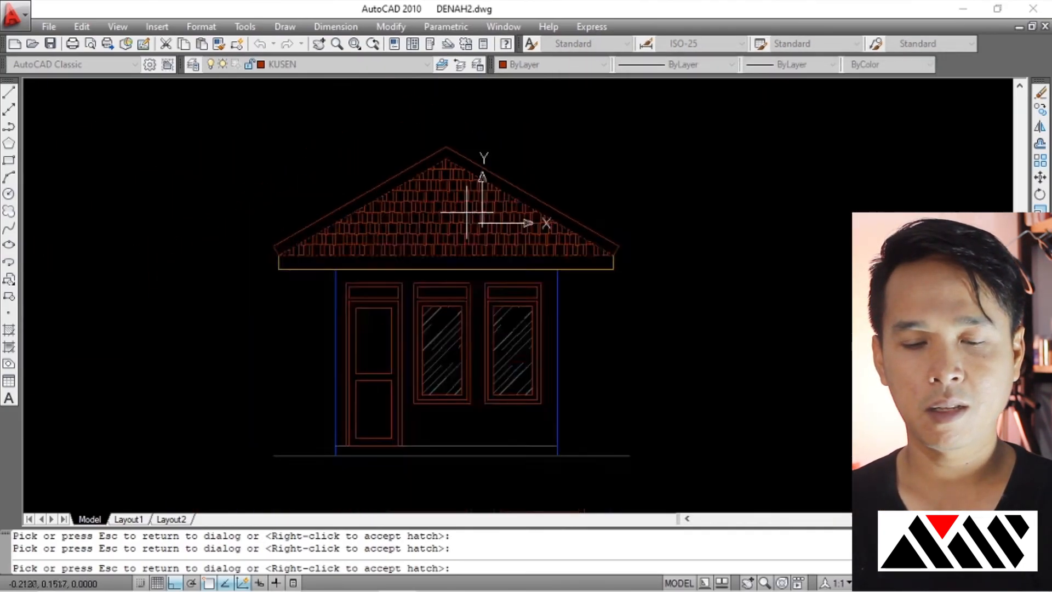
{"action": "scroll", "coordinate": [467, 212], "scroll_direction": "up", "scroll_amount": 2}
{"action": "scroll", "coordinate": [429, 207], "scroll_direction": "down", "scroll_amount": 4}
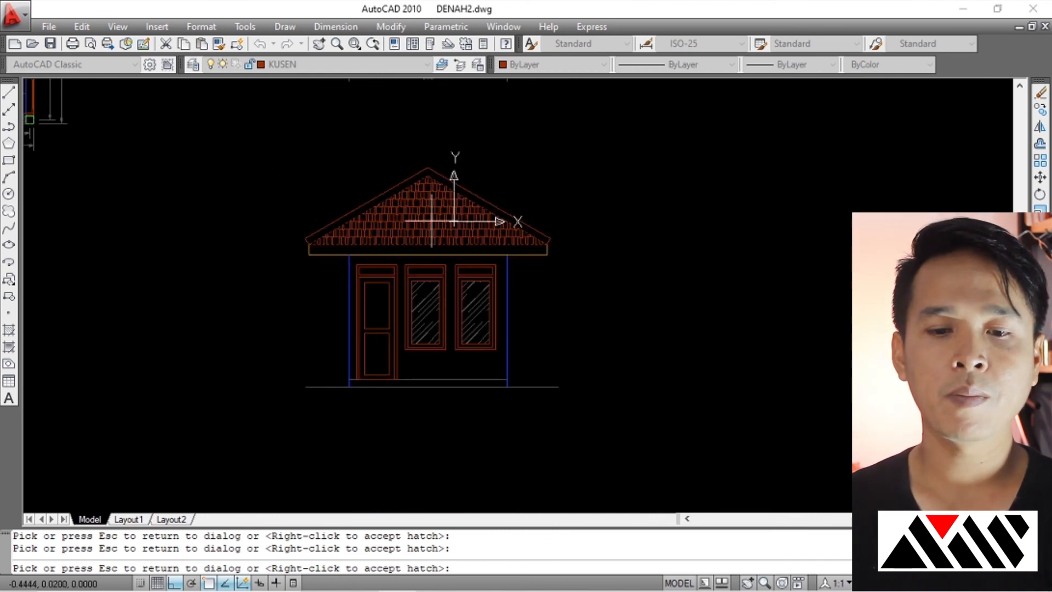
{"action": "key", "text": "Escape"}
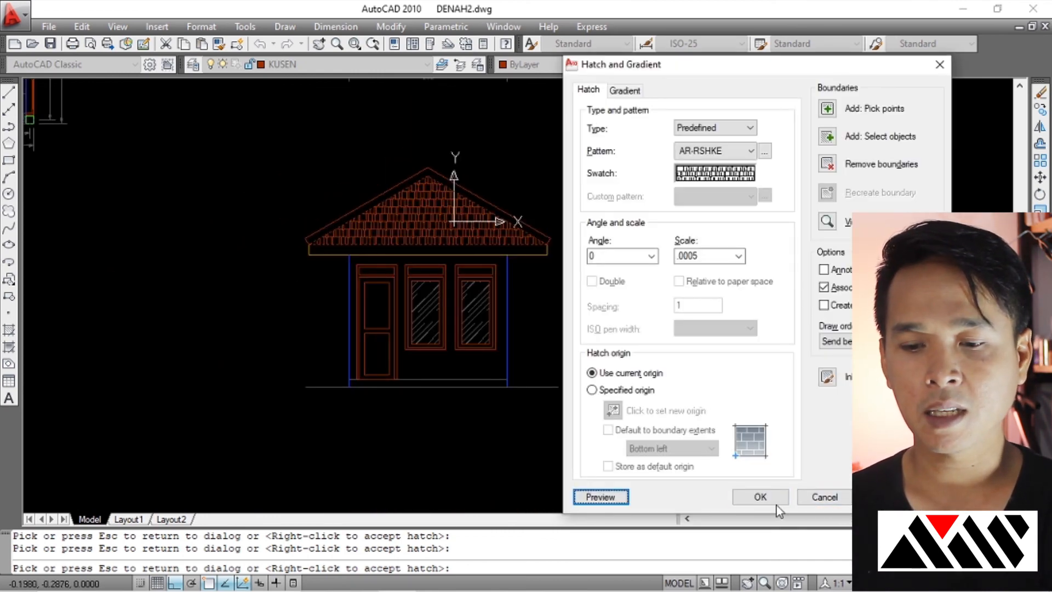
{"action": "left_click", "coordinate": [761, 498]}
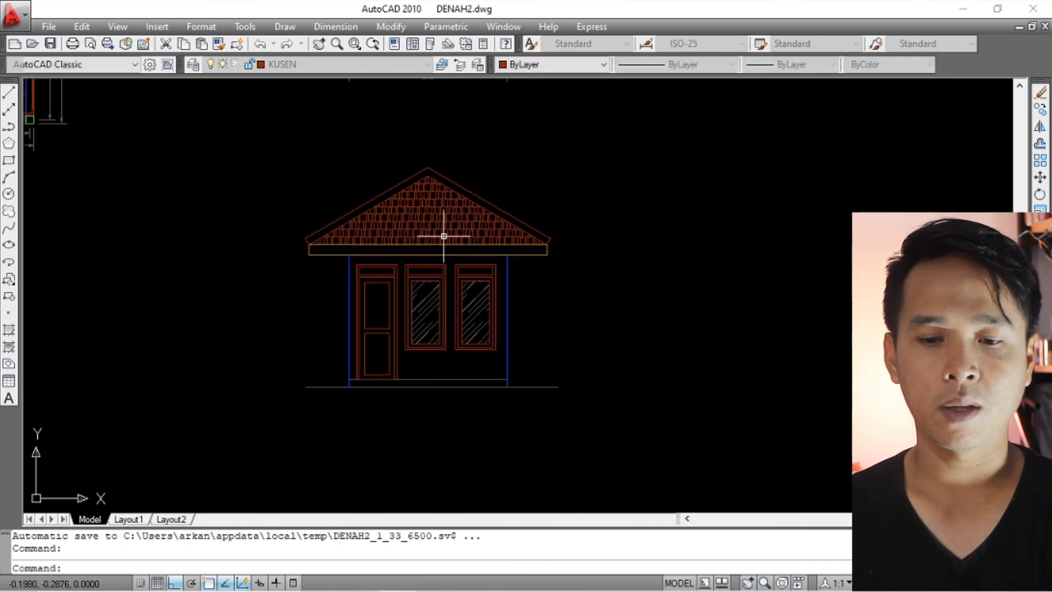
Examine the front elevation with its hatched gable together with the floor plan above it.
{"action": "scroll", "coordinate": [439, 230], "scroll_direction": "up", "scroll_amount": 1}
{"action": "scroll", "coordinate": [437, 294], "scroll_direction": "down", "scroll_amount": 3}
{"action": "key", "text": "Escape"}
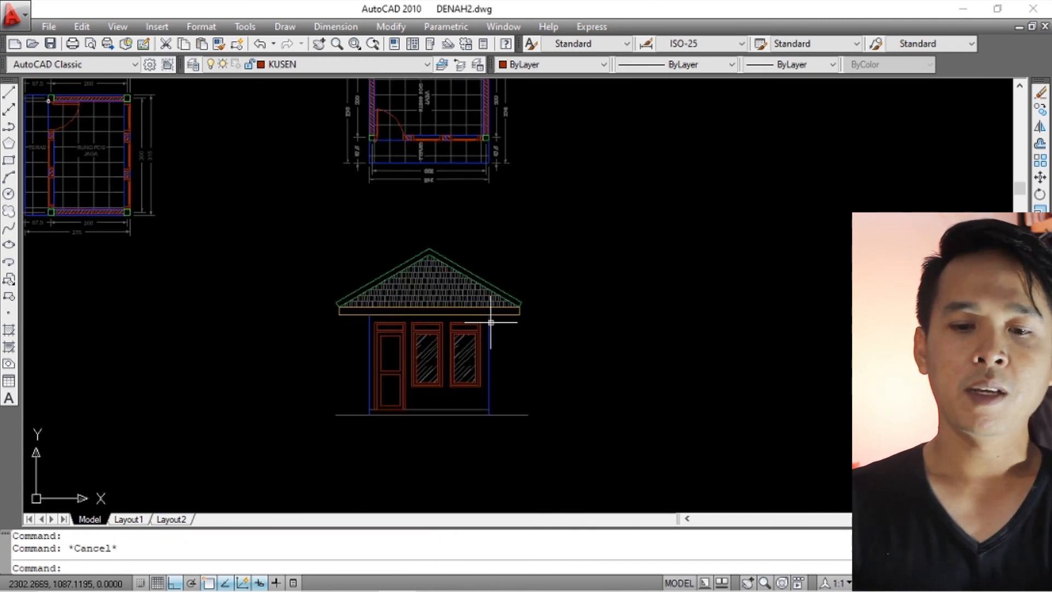
{"action": "scroll", "coordinate": [448, 310], "scroll_direction": "up", "scroll_amount": 2}
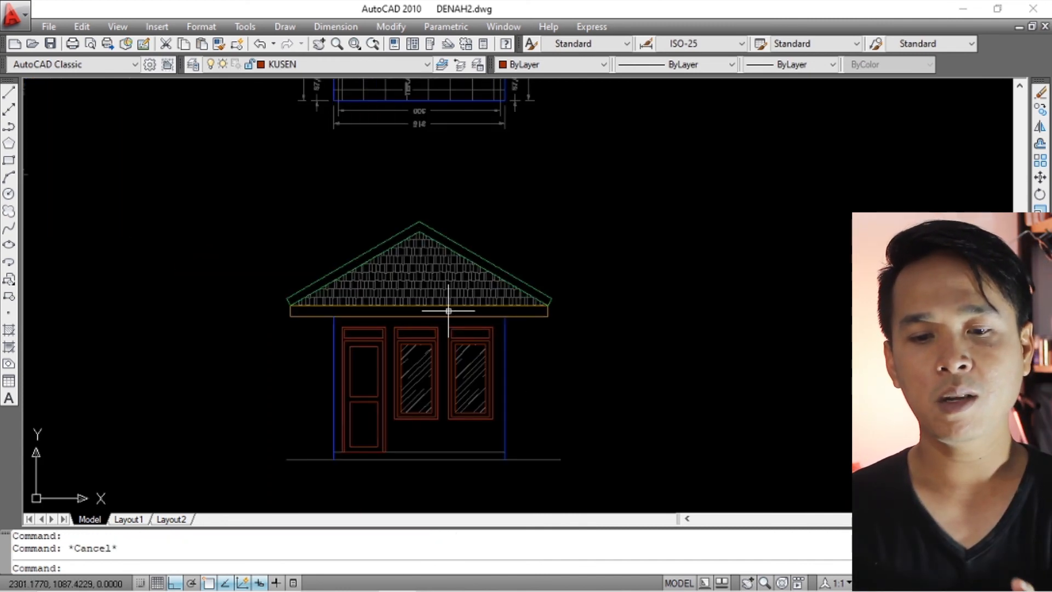
{"action": "scroll", "coordinate": [425, 398], "scroll_direction": "down", "scroll_amount": 2}
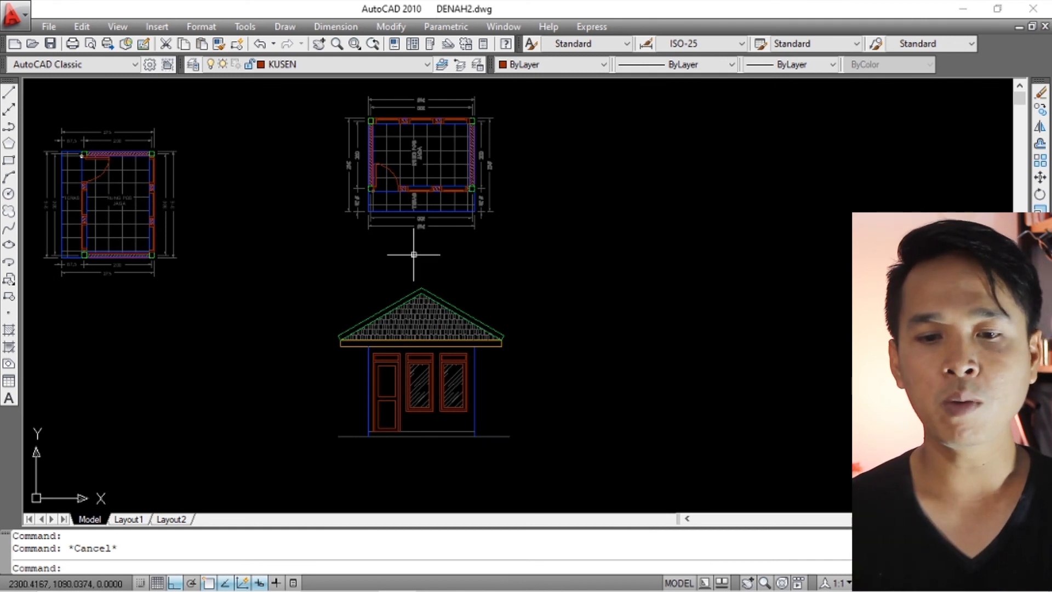
{"action": "middle_click_drag", "start_coordinate": [411, 287], "coordinate": [399, 389]}
{"action": "scroll", "coordinate": [422, 201], "scroll_direction": "up", "scroll_amount": 2}
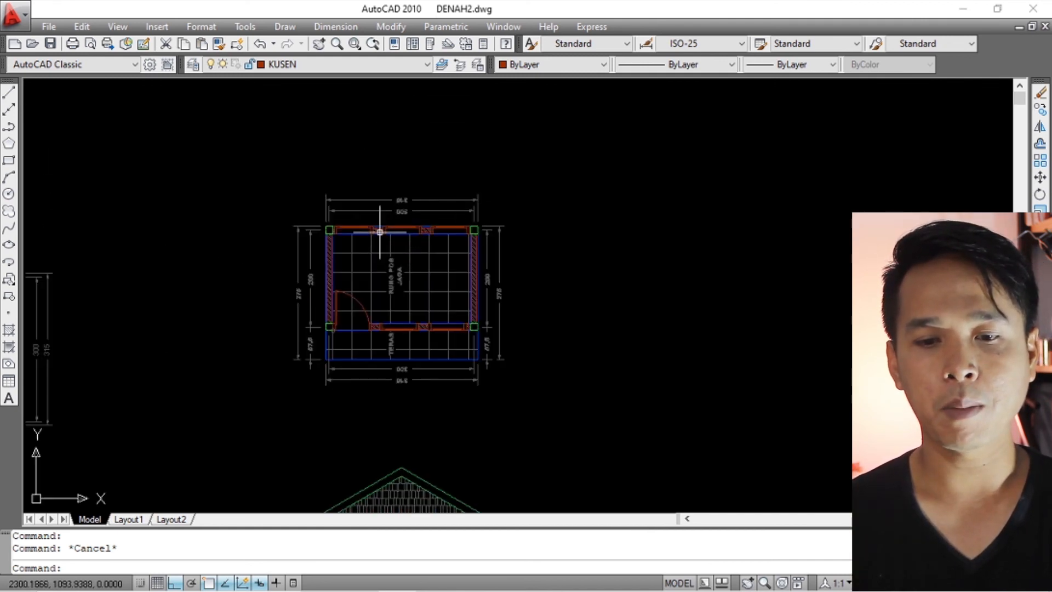
{"action": "scroll", "coordinate": [406, 219], "scroll_direction": "down", "scroll_amount": 3}
{"action": "scroll", "coordinate": [410, 228], "scroll_direction": "up", "scroll_amount": 2}
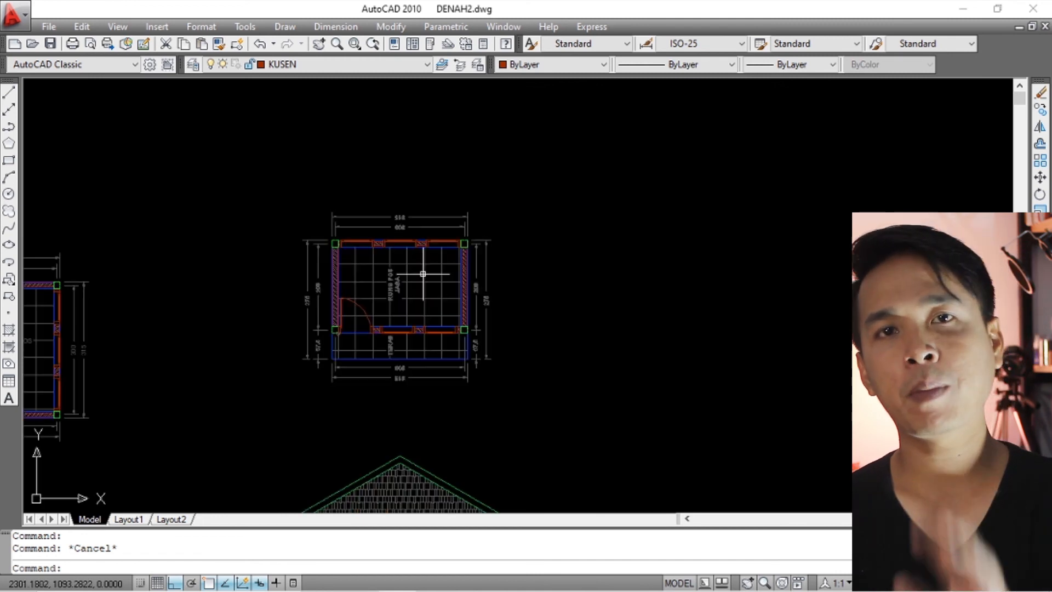
{"action": "scroll", "coordinate": [418, 273], "scroll_direction": "down", "scroll_amount": 3}
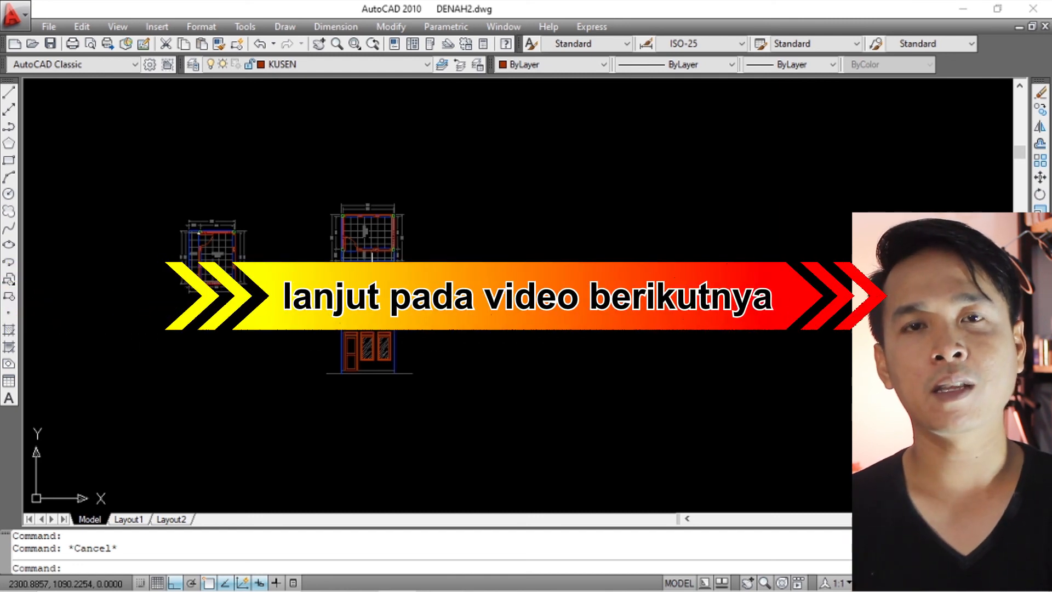
{"action": "scroll", "coordinate": [431, 301], "scroll_direction": "up", "scroll_amount": 3}
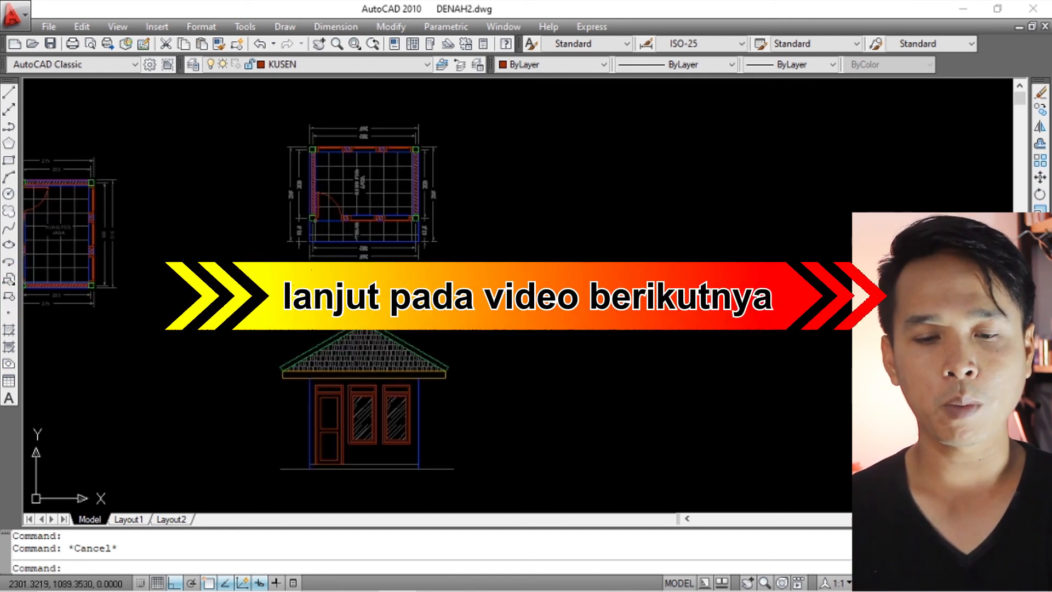